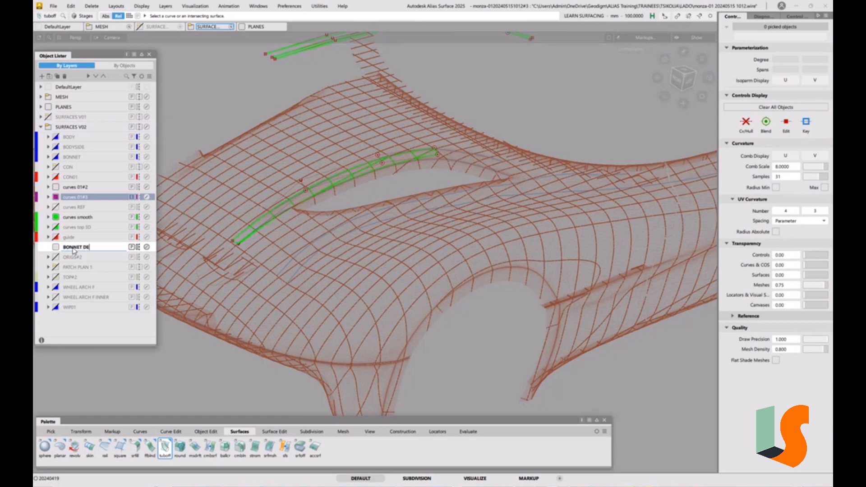
Step: Name the new layer BONNET DETAIL and set its colour to blue
key("Return")
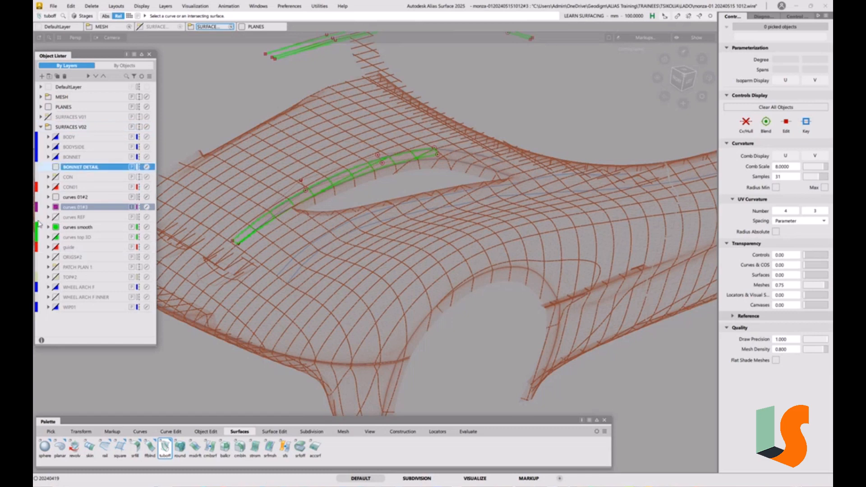
left_click(56, 148)
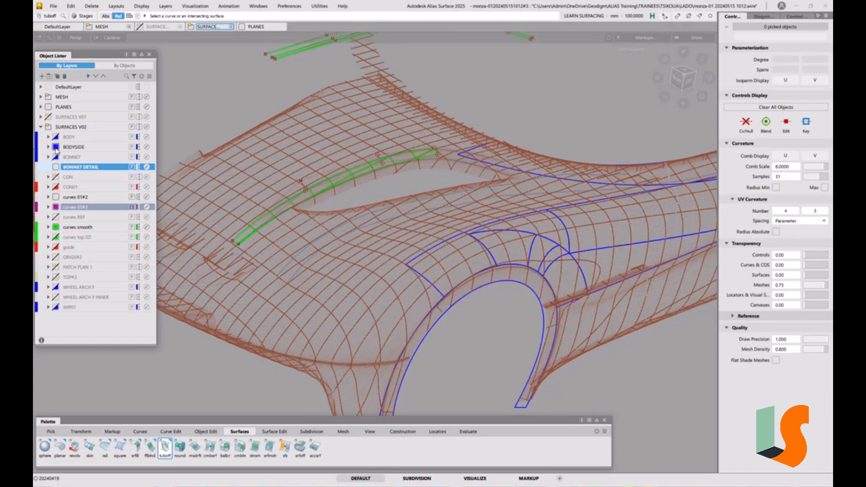
left_click(56, 148)
left_click(56, 148)
left_click(56, 148)
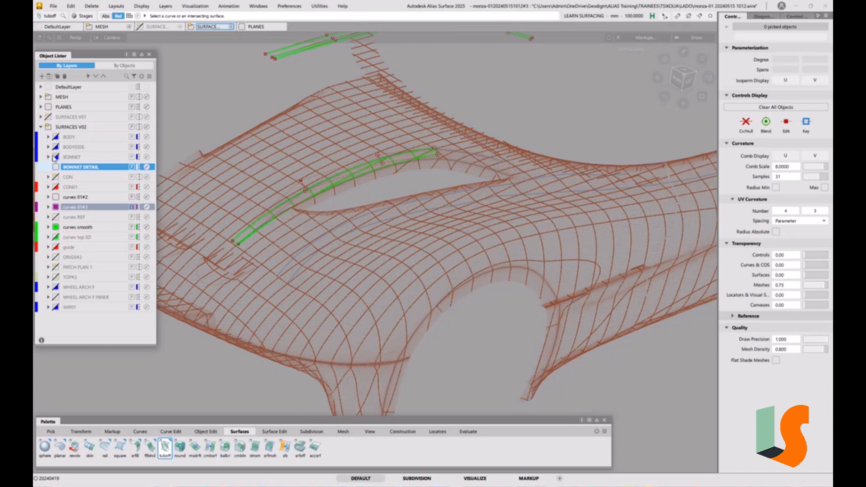
left_click(56, 157)
left_click(57, 157)
left_click(56, 169)
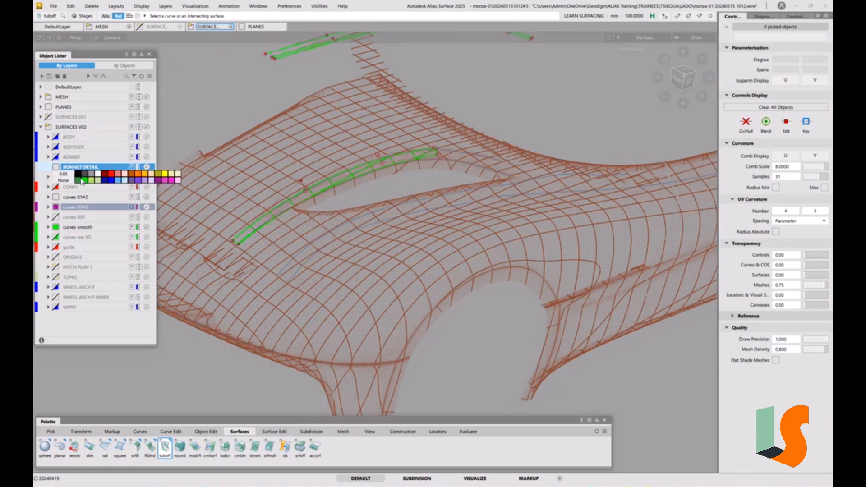
left_click(114, 182)
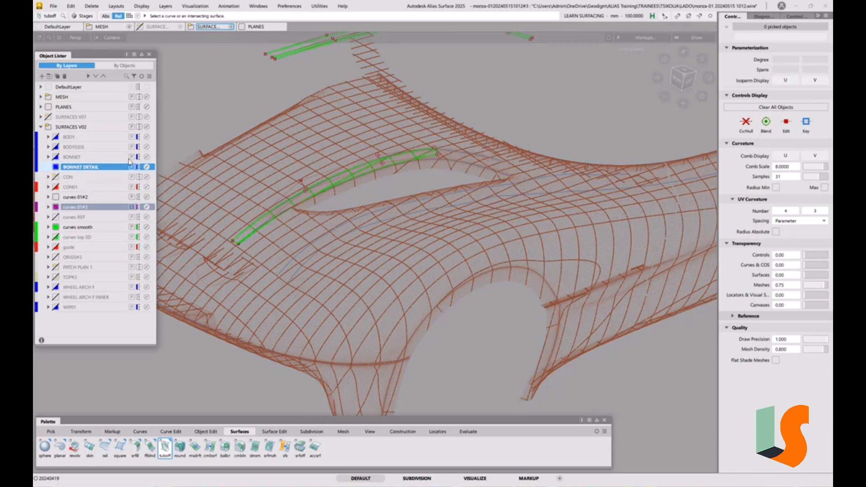
Step: Pick the skin surface along the upper edge of the bonnet opening and assign it to the BONNET DETAIL layer
left_click(375, 188)
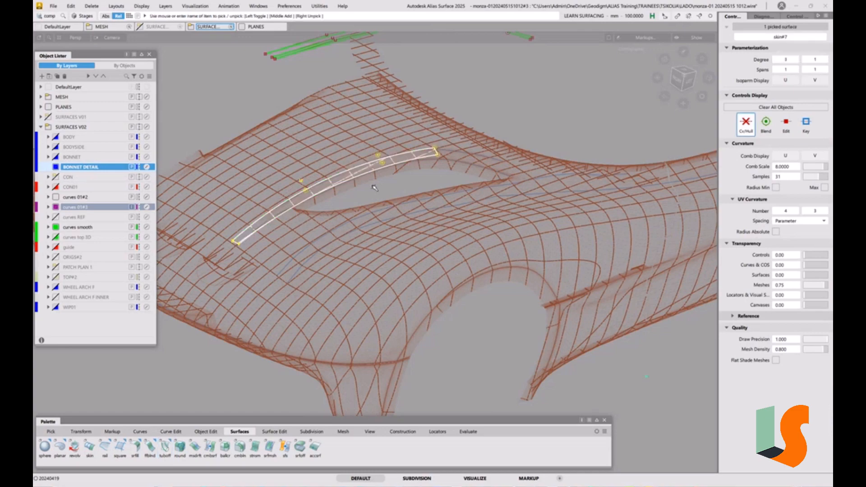
right_click(89, 169)
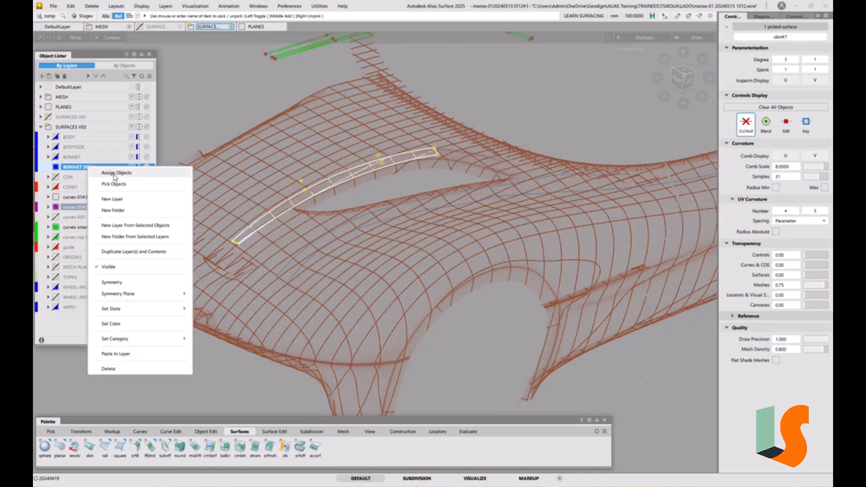
left_click(109, 174)
left_click(340, 142)
Step: From the top view, create a Skin surface between curve#73 and the outer curve at the curved rear end of the opening
left_click_drag(341, 142, 399, 183, "alt+shift")
left_click_drag(455, 230, 591, 106, "alt+shift")
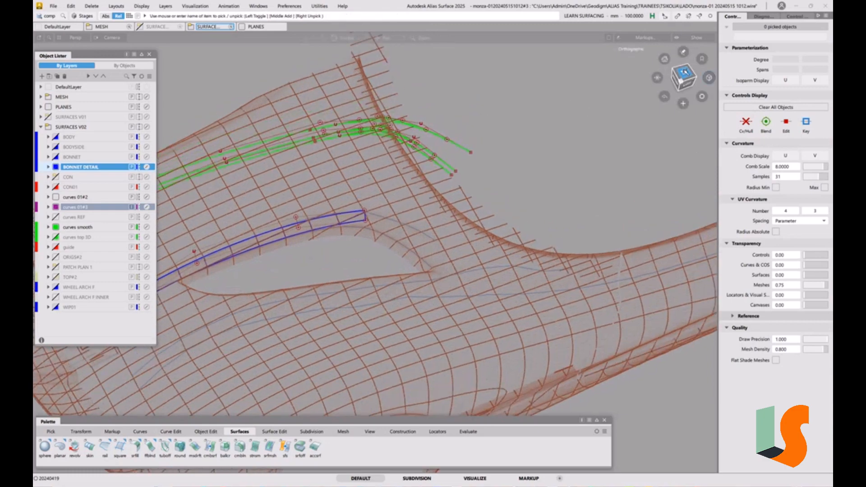
left_click(684, 72)
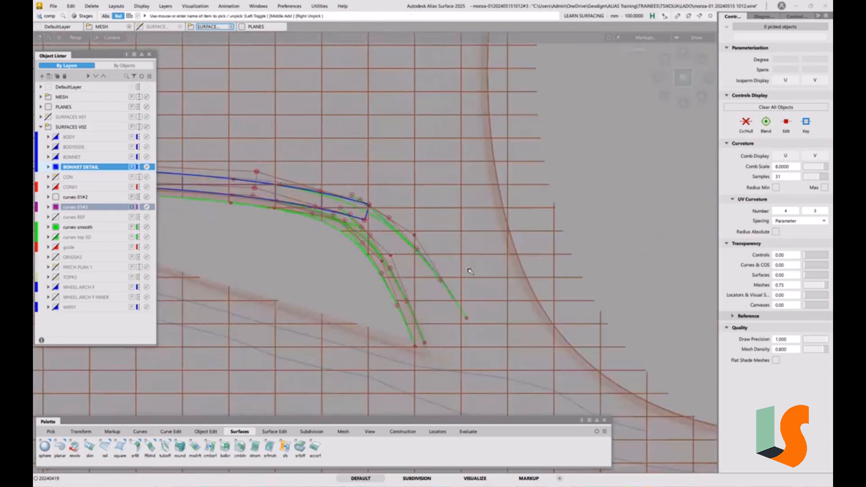
right_click_drag(420, 264, 379, 292, "alt+shift")
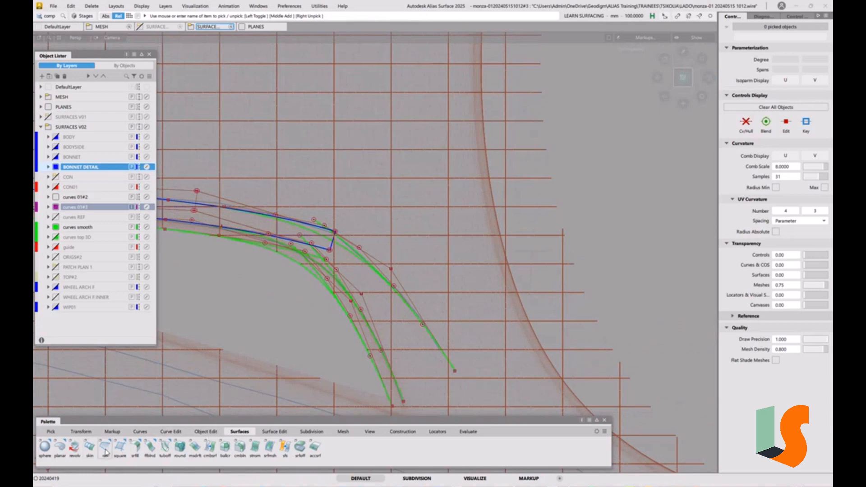
left_click(89, 447)
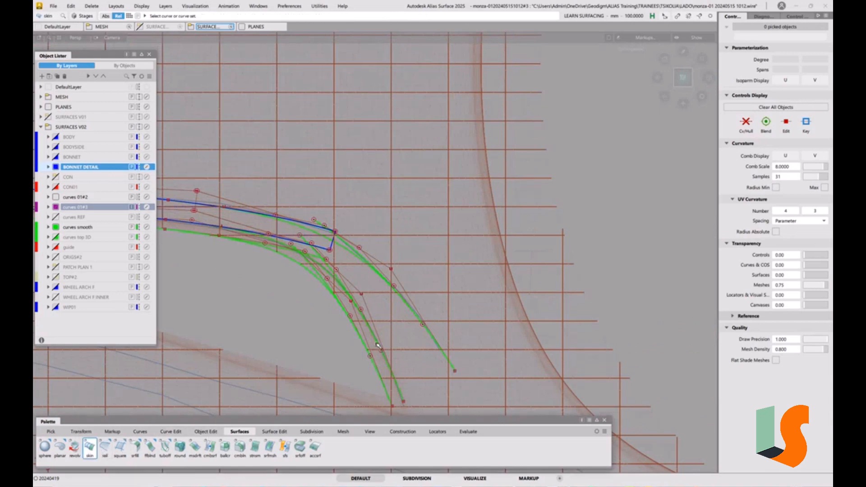
left_click(379, 347)
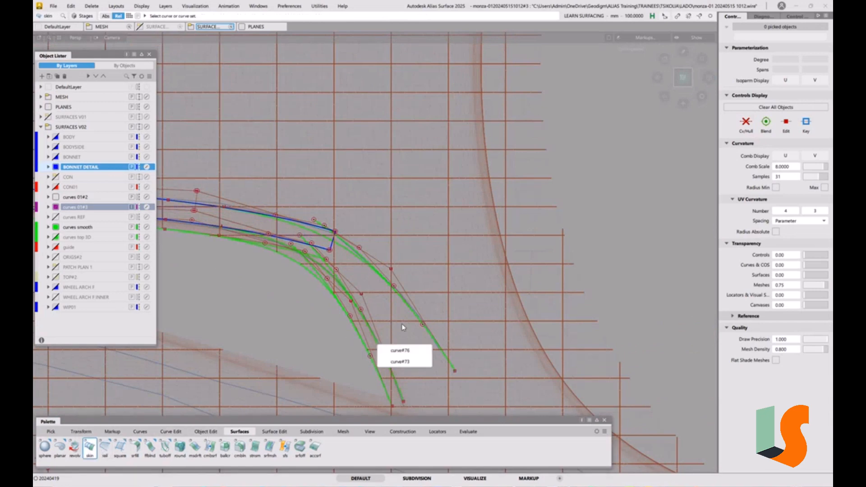
left_click(403, 362)
left_click(437, 347)
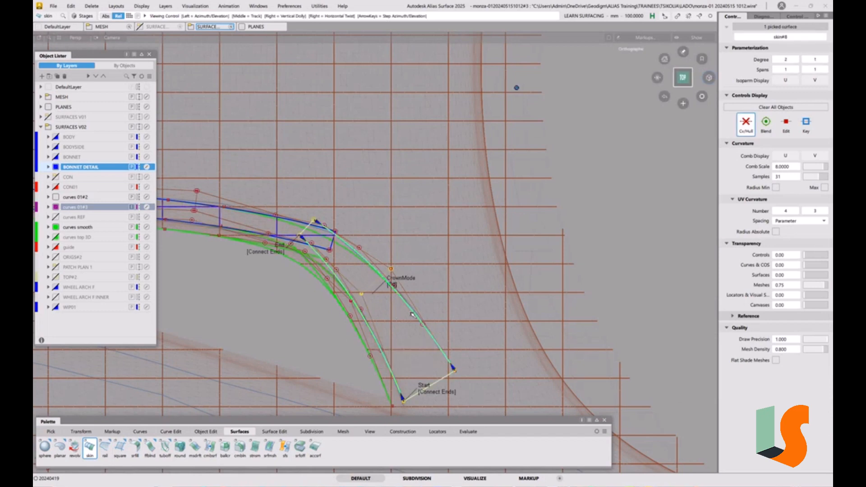
Step: Move the new skin surface down onto the rear end of the bonnet opening, accepting the removal of its construction history
left_click_drag(412, 315, 510, 231, "alt+shift")
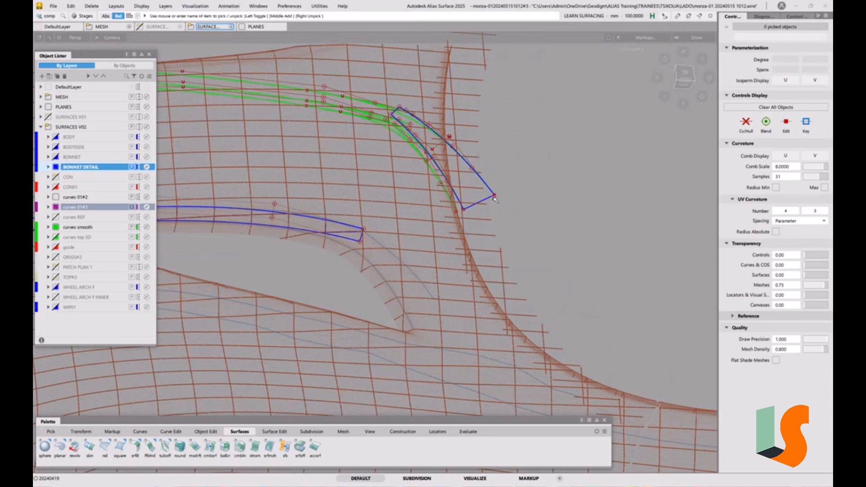
left_click(493, 196)
middle_click_drag(519, 211, 522, 193, "ctrl+shift")
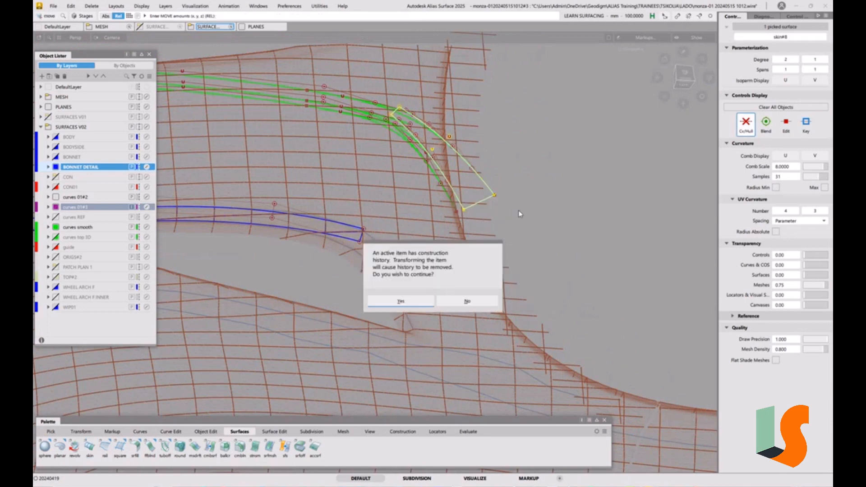
left_click(400, 300)
left_click_drag(576, 124, 531, 220)
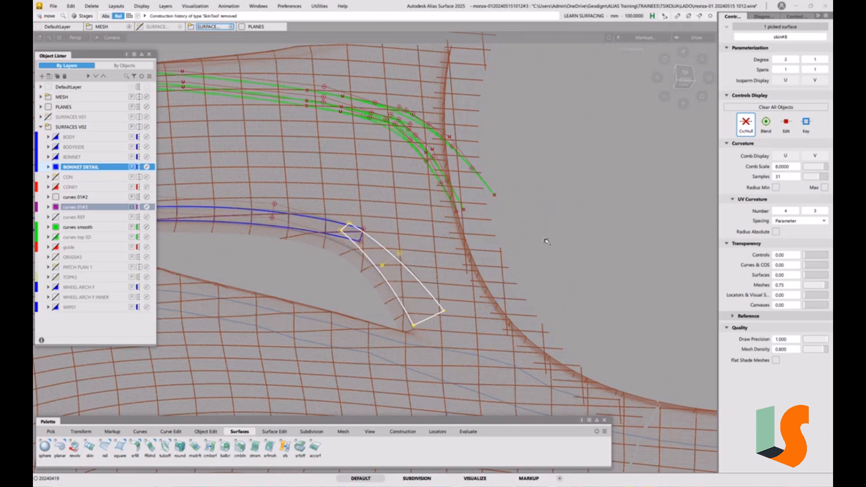
Step: Use the Cross Section Editor to display X-axis and Y-axis aligned sections on all objects, including the bonnet detail surfaces
left_click(795, 17)
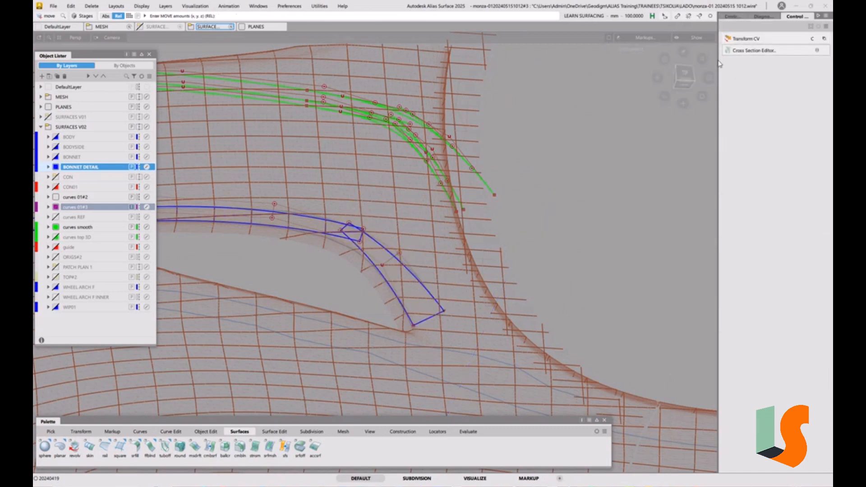
left_click(736, 50)
left_click(615, 220)
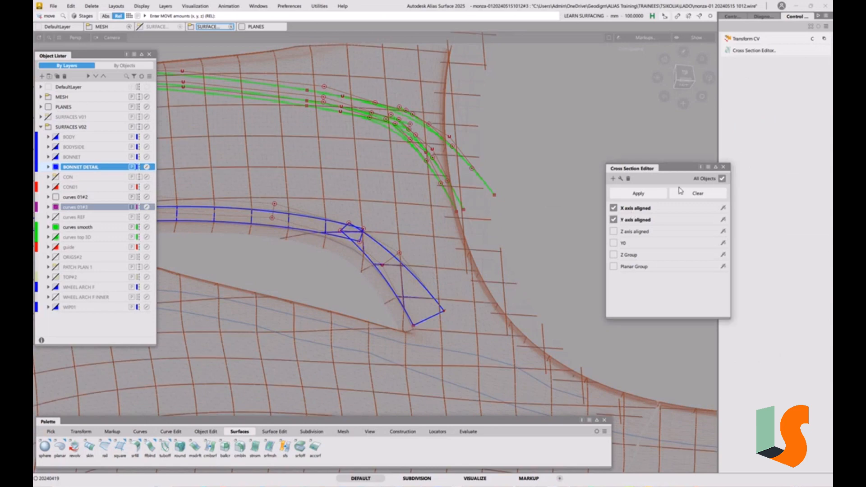
left_click(724, 167)
Step: With Transform CV in Edge Loop mode, lower the new surface's inner edge about 7 mm in Z and raise its outer edge slightly
left_click_drag(416, 248, 401, 266, "alt+shift")
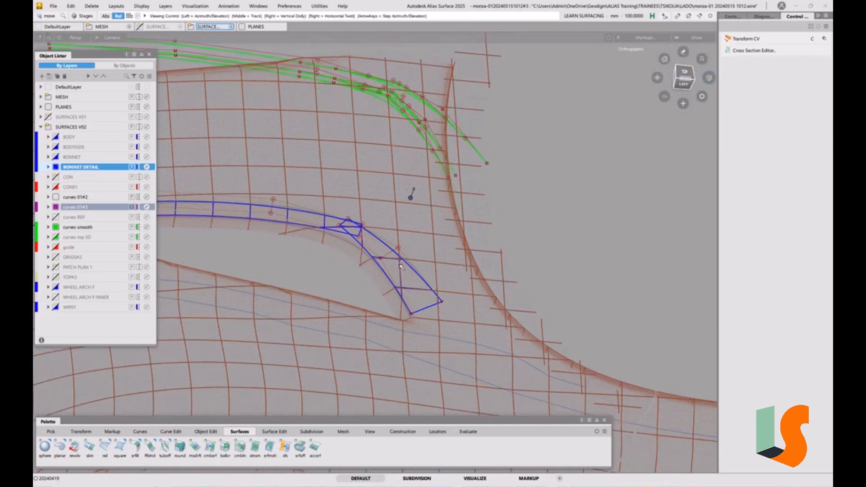
right_click_drag(401, 267, 433, 284, "alt+shift")
left_click_drag(433, 284, 431, 299, "alt+shift")
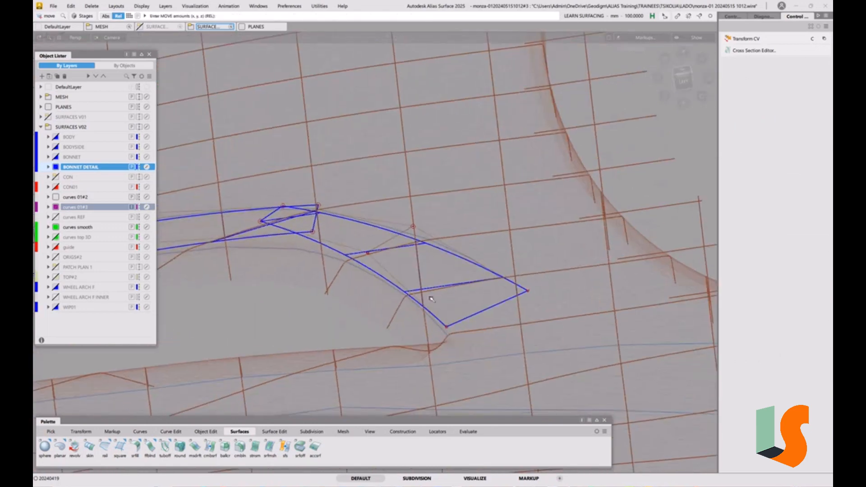
key("c")
key("space")
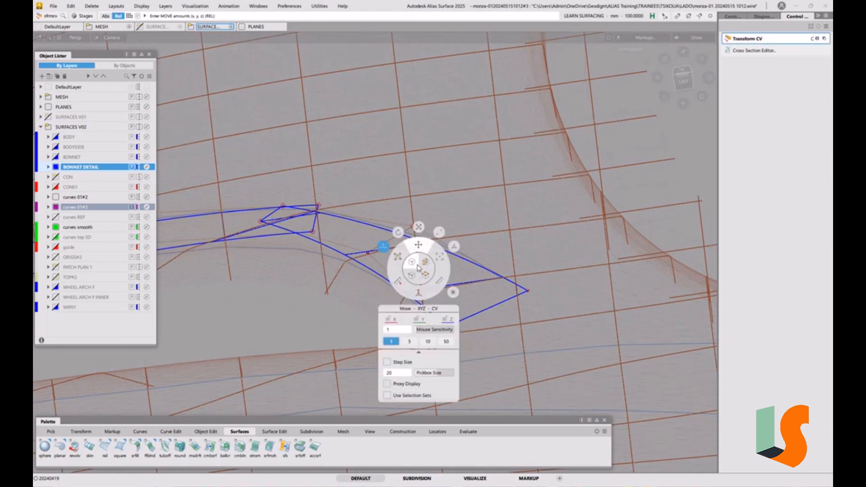
left_click(428, 264)
left_click(381, 266)
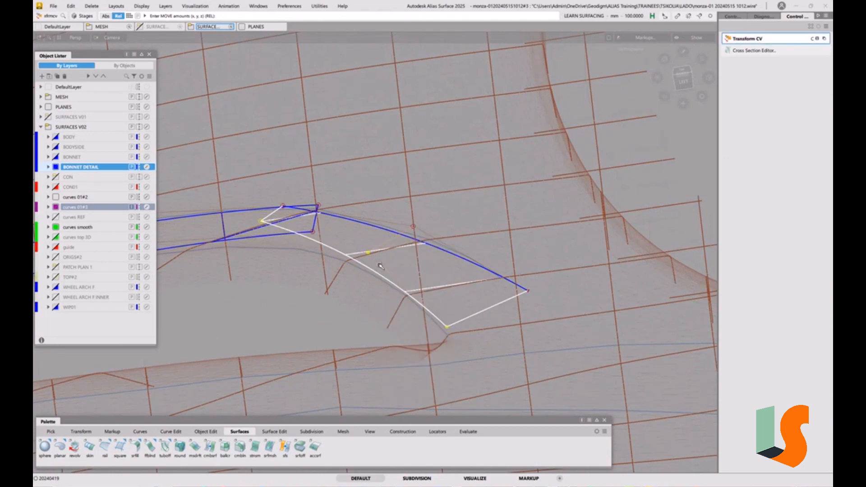
right_click_drag(414, 230, 388, 230, "alt+shift")
middle_click_drag(388, 230, 401, 229, "alt+shift")
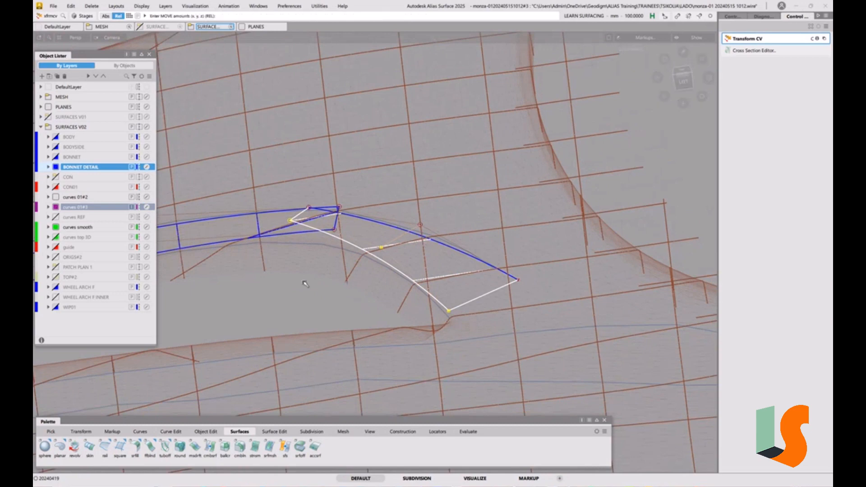
right_click_drag(304, 281, 303, 287)
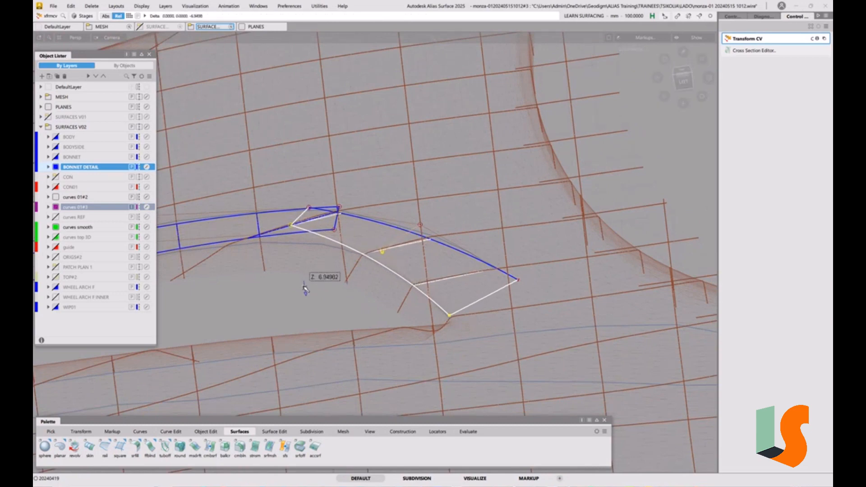
left_click(443, 242)
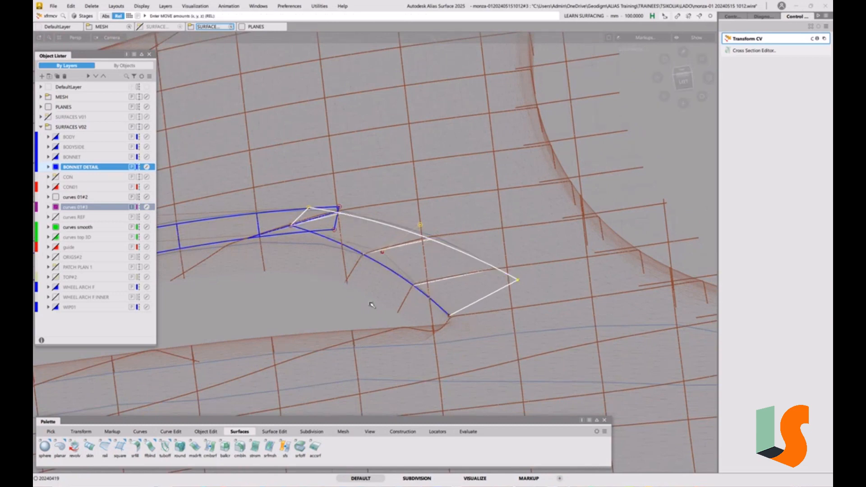
right_click_drag(338, 308, 339, 303)
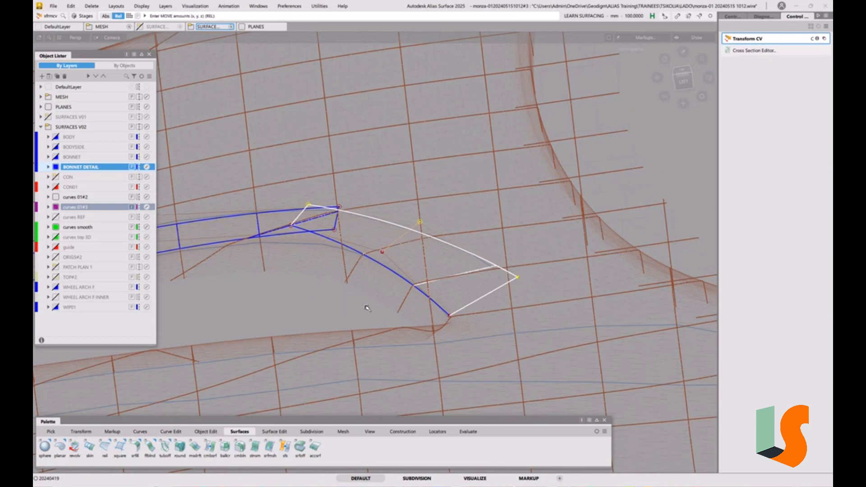
Step: Switch Transform CV to single CVs and adjust the surface's end corners in Z, lowering the outer one and raising the inner one slightly
left_click_drag(478, 285, 516, 312, "alt+shift")
middle_click_drag(517, 312, 506, 300, "alt+shift")
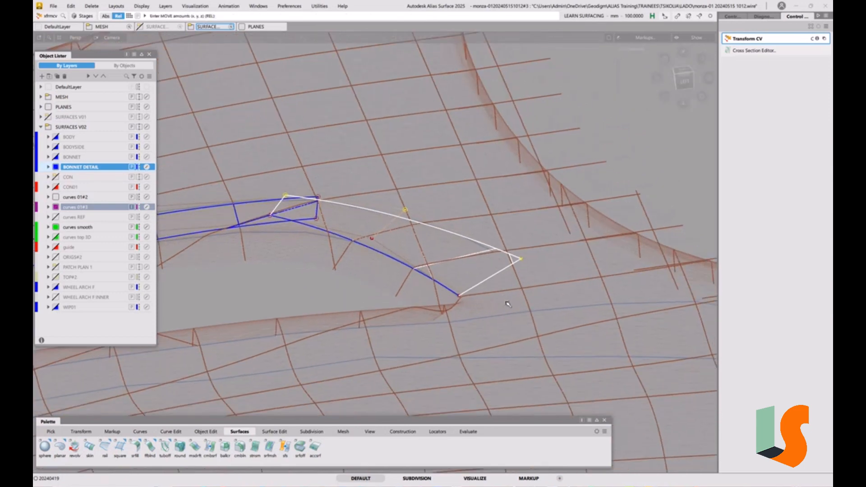
left_click(505, 263)
key("space")
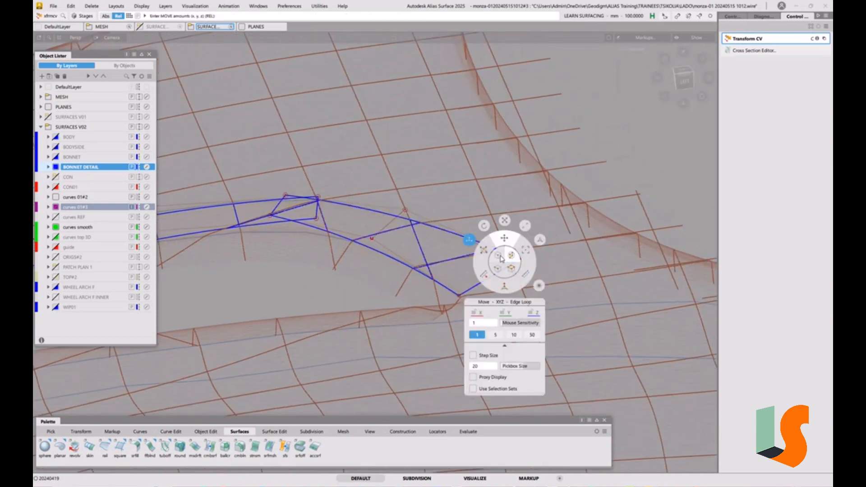
left_click(498, 255)
left_click(520, 258)
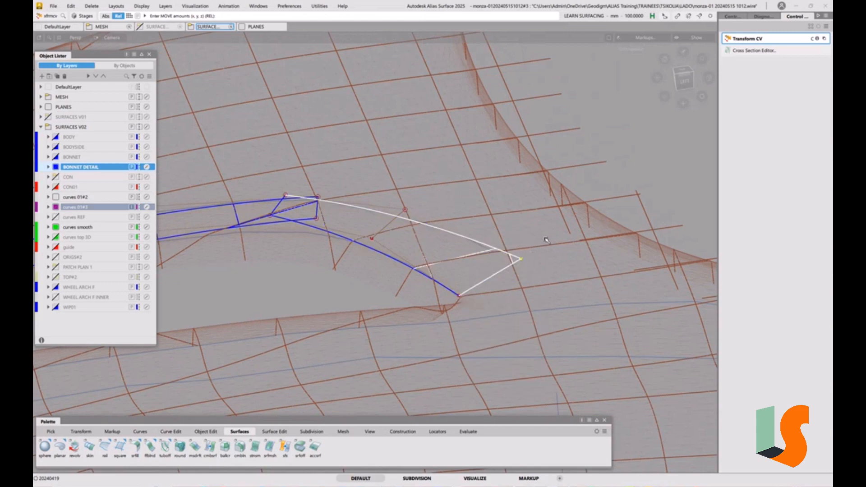
right_click_drag(546, 240, 545, 247)
left_click(460, 298)
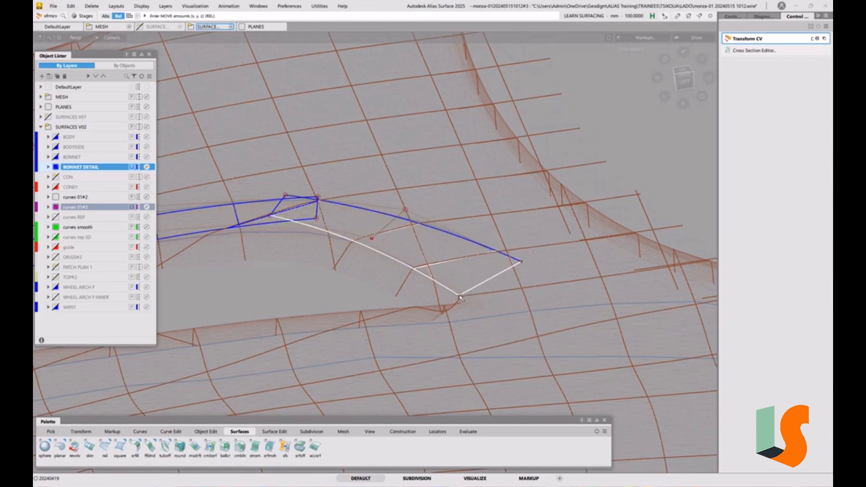
right_click_drag(477, 303, 477, 299)
left_click(317, 234)
Step: Show the BONNET layer and examine how the two bonnet detail surfaces intersect the bonnet surface around the opening
mouse_move(317, 235)
left_mouse_down("alt+shift")
mouse_move(444, 239)
mouse_move(467, 281)
mouse_move(396, 235)
mouse_move(386, 218)
mouse_move(429, 219)
mouse_move(316, 239)
left_mouse_up("alt+shift")
right_click_drag(428, 219, 375, 215, "alt+shift")
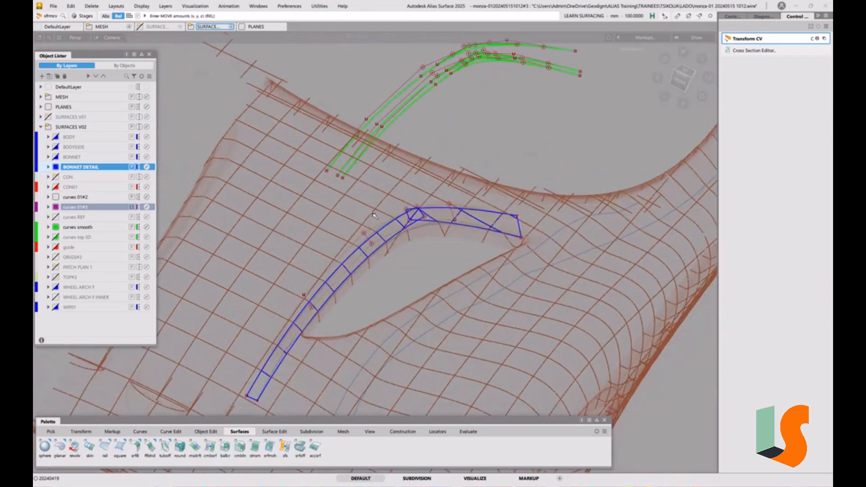
left_click(56, 157)
scroll(451, 214, "up", 5)
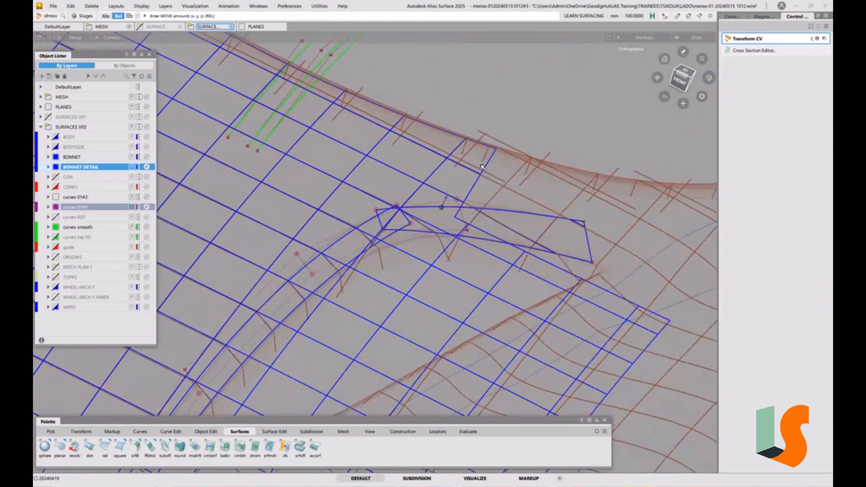
left_click_drag(454, 219, 451, 224, "alt+shift")
middle_click_drag(451, 225, 564, 218, "alt+shift")
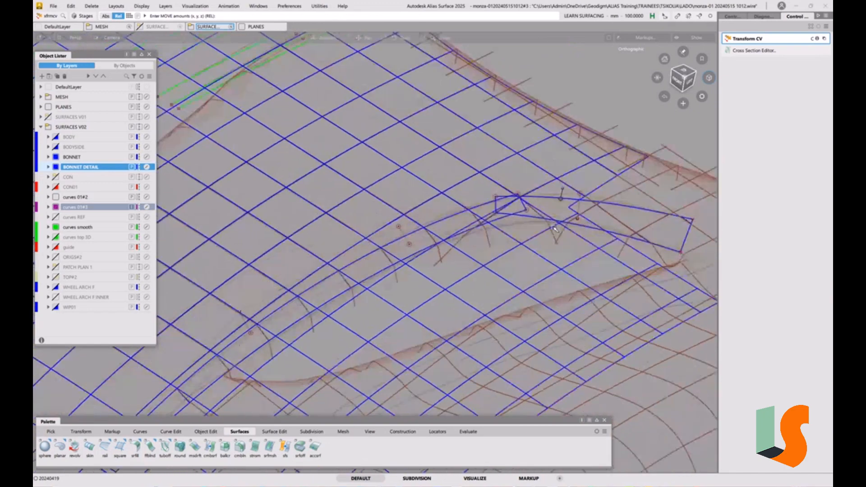
left_click_drag(564, 219, 547, 221, "alt+shift")
right_click_drag(547, 221, 537, 241, "alt+shift")
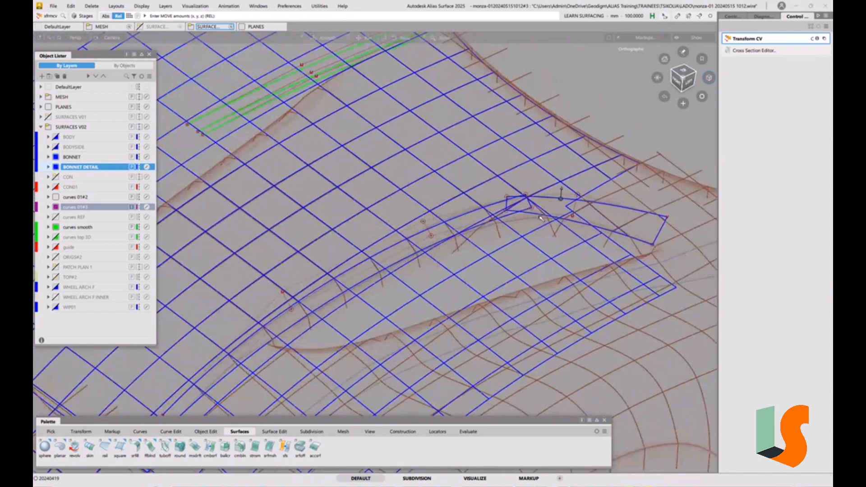
left_click_drag(537, 241, 569, 206, "alt+shift")
middle_click_drag(570, 206, 520, 204, "alt+shift")
key("F10")
key("F10")
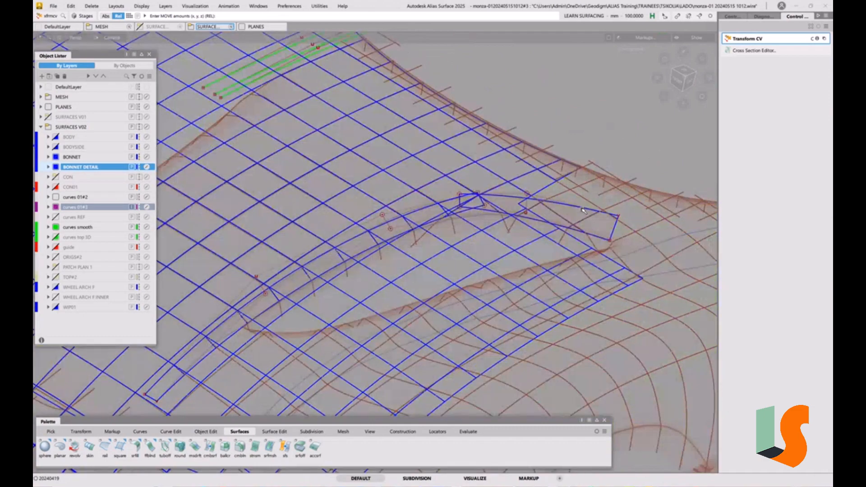
Step: Pick the bonnet surface and hide the MESH layer
left_click_drag(563, 254, 560, 203, "ctrl+shift")
left_click_drag(506, 221, 474, 229, "ctrl+shift")
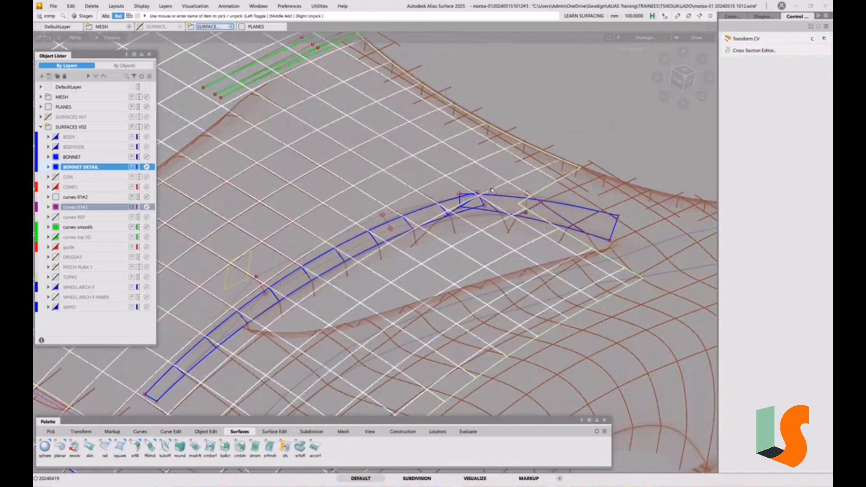
left_click_drag(491, 189, 536, 227, "alt+shift")
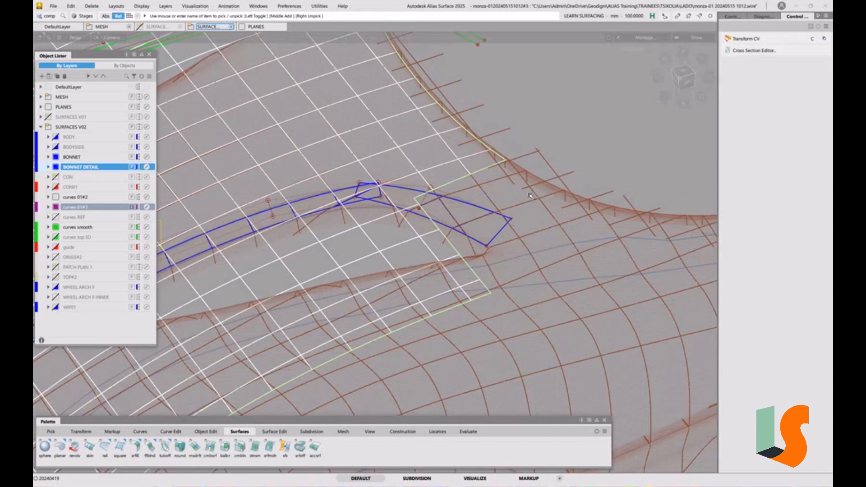
key("5")
key("5")
left_click_drag(283, 166, 234, 131)
left_click(49, 97)
Step: Untrim the bonnet surface so it extends past the small detail surface at the opening's end, and clear the selection
left_click_drag(464, 184, 469, 213, "alt+shift")
left_click(467, 176)
key("ctrl+u")
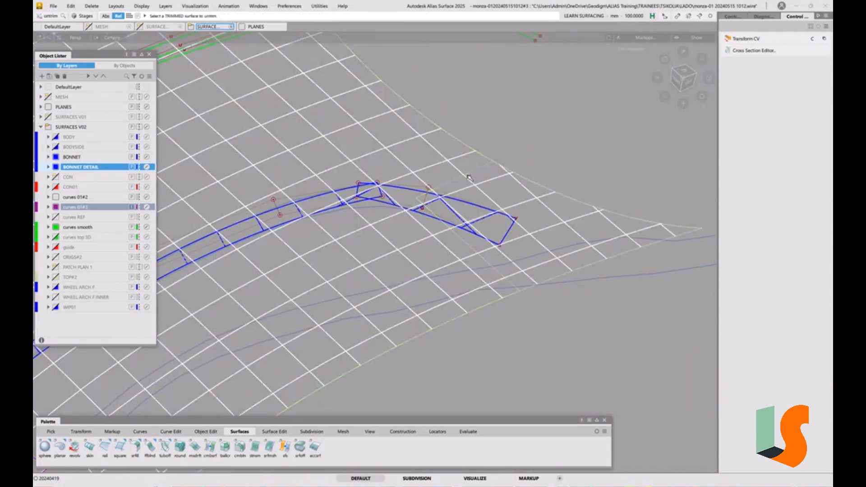
left_click_drag(538, 262, 537, 240, "ctrl+shift")
right_click_drag(536, 240, 515, 218, "alt+shift")
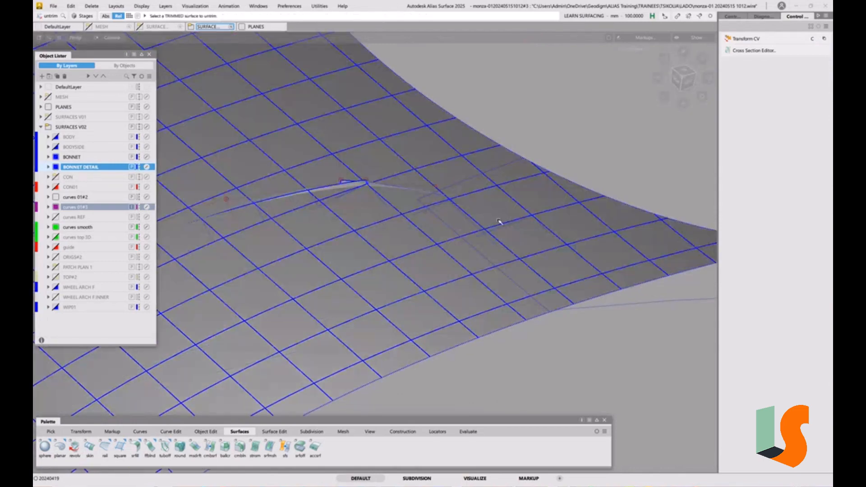
left_click(499, 222)
middle_click_drag(442, 211, 519, 207, "alt+shift")
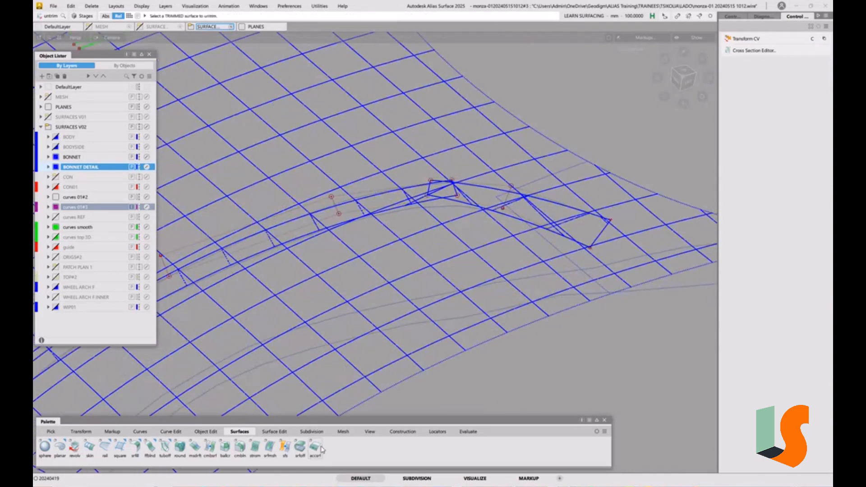
Step: Align the small detail surface's outer edge to the bonnet surface with G0 continuity, using the Project alignment type along Z
left_click(206, 431)
double_click(118, 449)
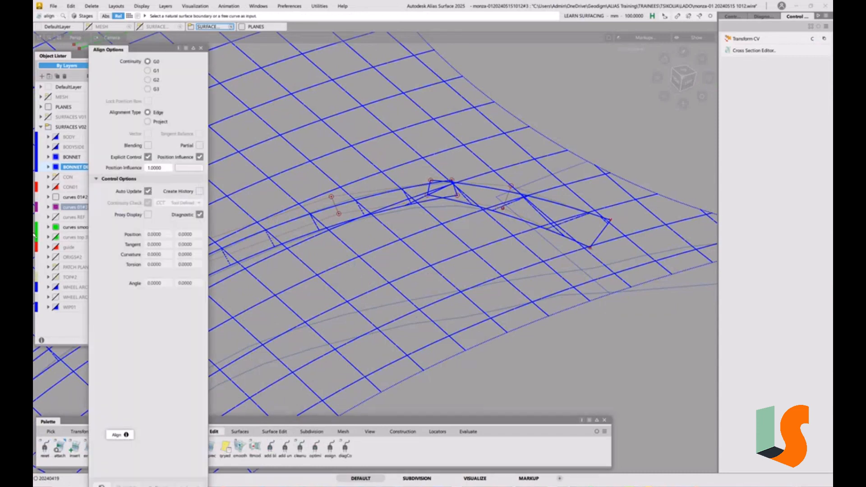
left_click(148, 122)
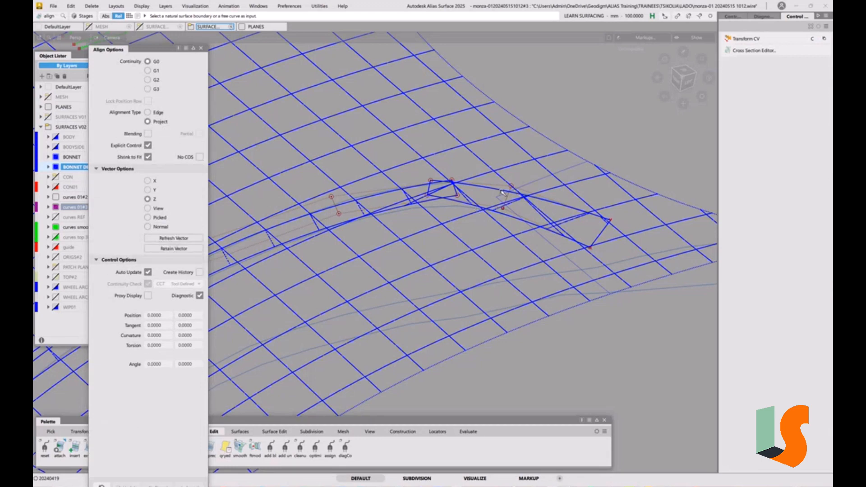
left_click(517, 194)
left_click(540, 133)
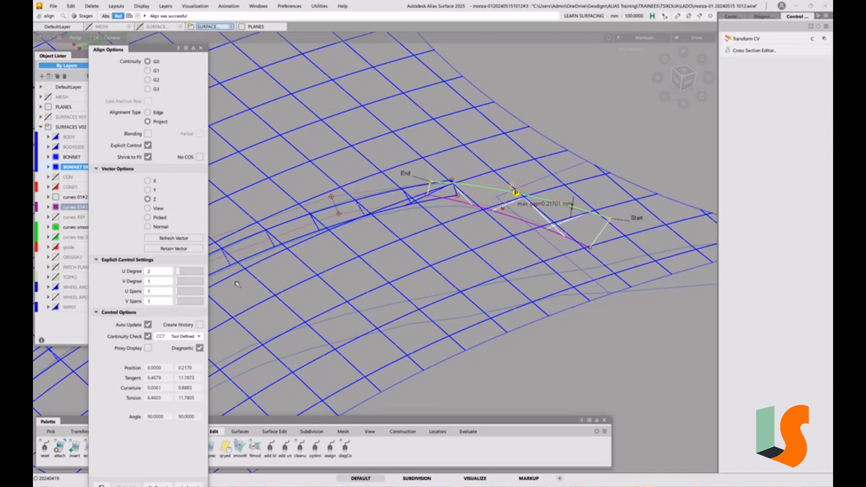
Step: Raise the aligned detail surface's U Degree to 5 and finish the alignment
left_click(182, 273)
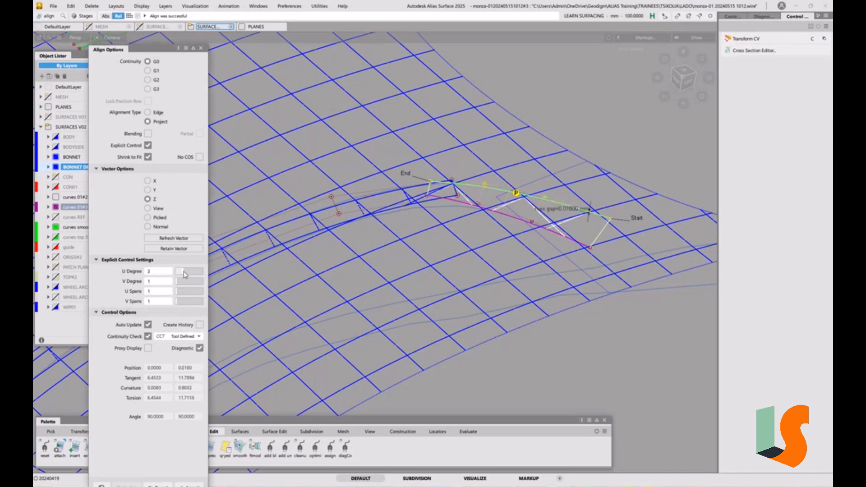
left_click_drag(184, 274, 189, 275)
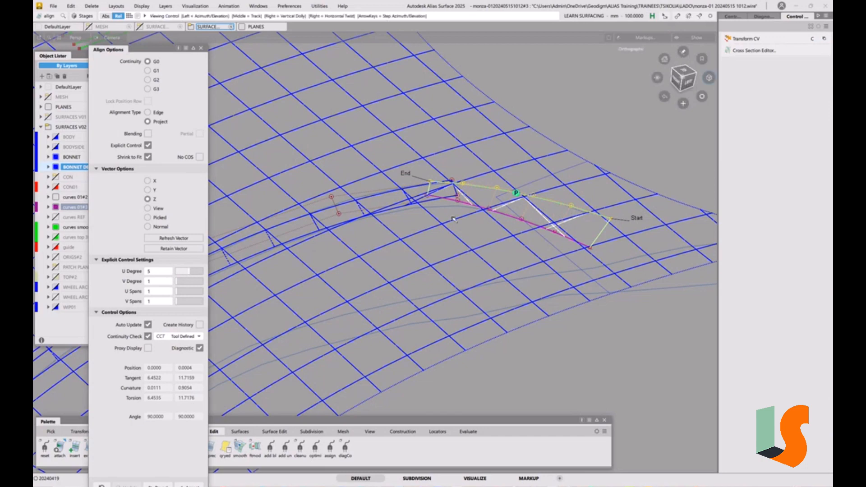
left_click_drag(455, 217, 453, 222, "alt+shift")
middle_click_drag(452, 222, 603, 237, "alt+shift")
left_click_drag(604, 238, 496, 235, "alt+shift")
middle_click_drag(496, 236, 471, 242, "alt+shift")
key("space")
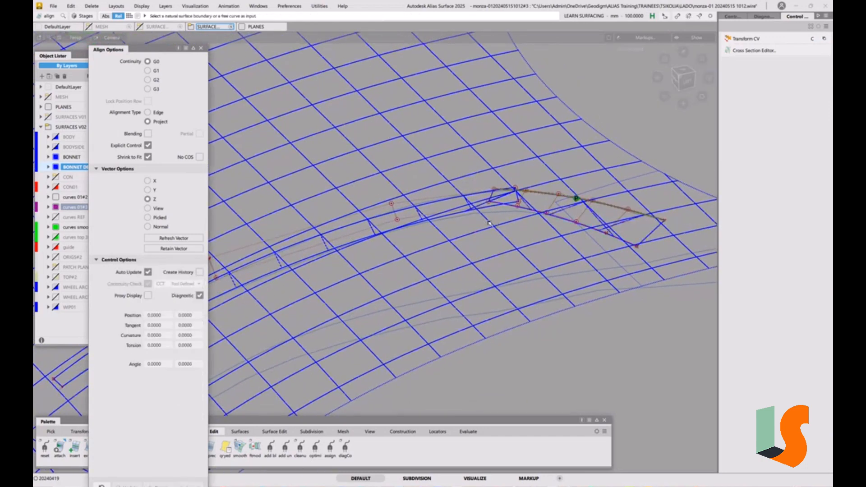
Step: Show the MESH layer and examine how closely the aligned detail surface and its sections follow the reference mesh around the opening
left_click(47, 97)
right_click_drag(570, 217, 576, 185, "alt+shift")
middle_click_drag(575, 186, 439, 224, "alt+shift")
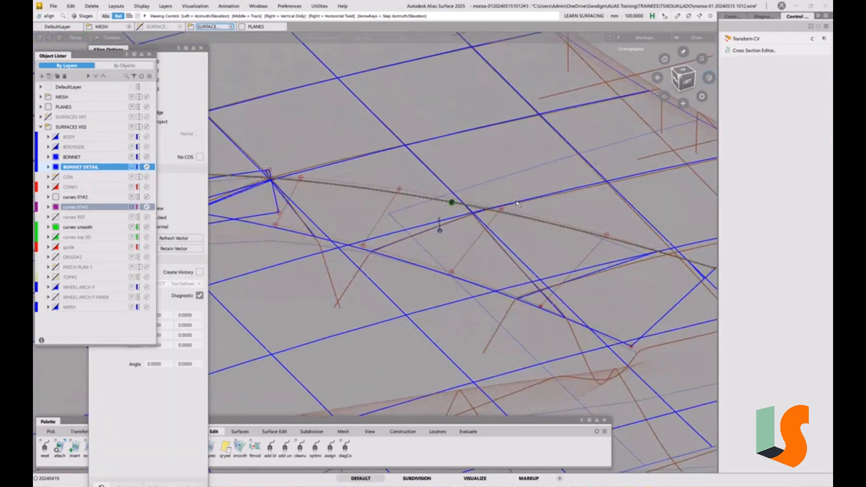
left_click_drag(516, 202, 413, 200, "alt+shift")
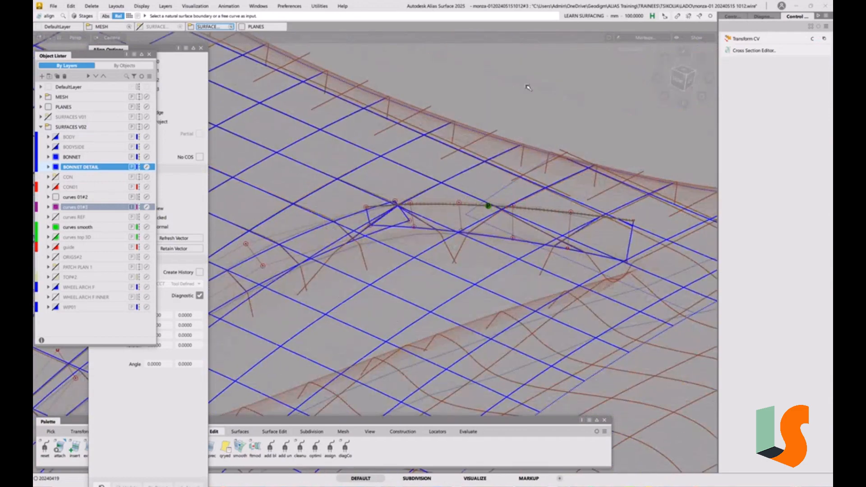
right_click_drag(526, 86, 503, 160, "alt+shift")
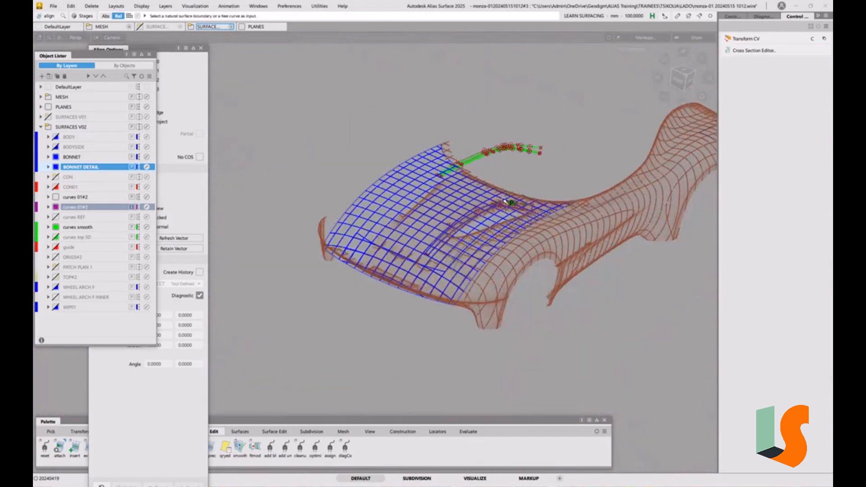
right_click_drag(505, 202, 512, 157, "alt+shift")
middle_click_drag(522, 222, 465, 225, "alt+shift")
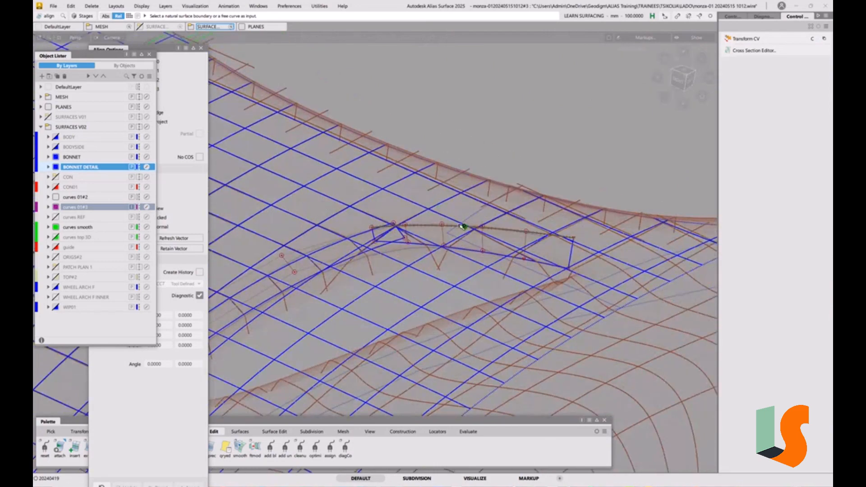
right_click_drag(464, 227, 492, 155, "alt+shift")
left_click_drag(473, 223, 536, 245, "alt+shift")
middle_click_drag(537, 245, 494, 246, "alt+shift")
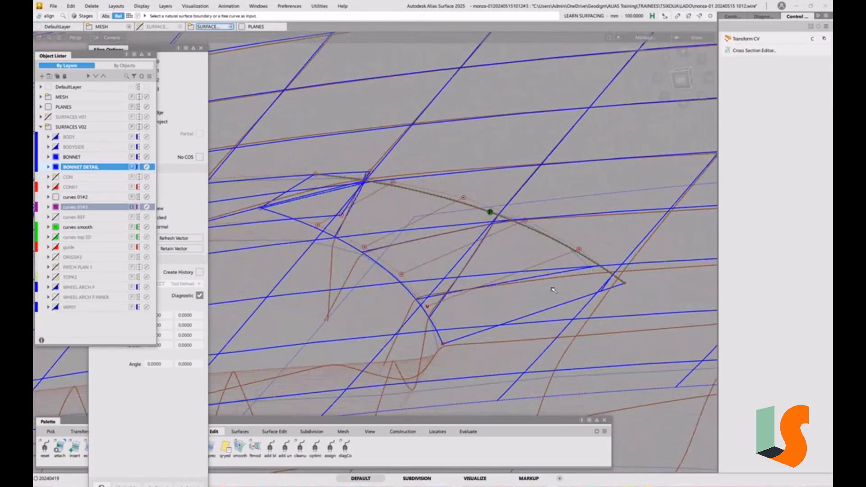
left_click_drag(457, 247, 494, 246, "alt+shift")
middle_click_drag(626, 295, 561, 281, "alt+shift")
left_click_drag(562, 270, 527, 214, "alt+shift")
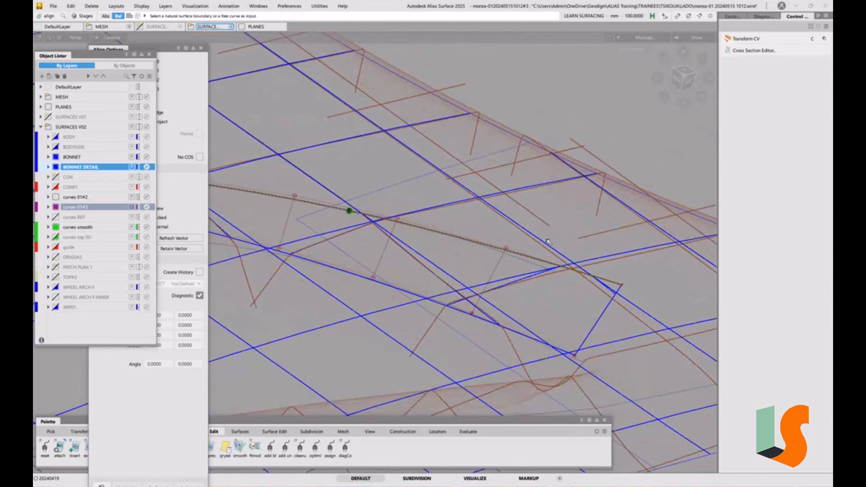
right_click_drag(547, 241, 478, 239, "alt+shift")
middle_click_drag(478, 239, 556, 247, "alt+shift")
left_click_drag(556, 247, 524, 228, "alt+shift")
middle_click_drag(524, 227, 436, 224, "alt+shift")
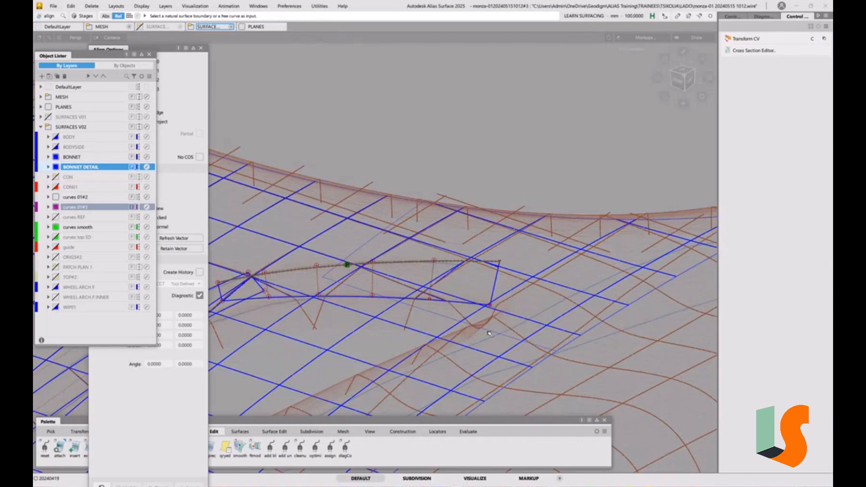
Step: Show the BODYSIDE layer and compare its corner with the aligned detail surface
left_click(54, 148)
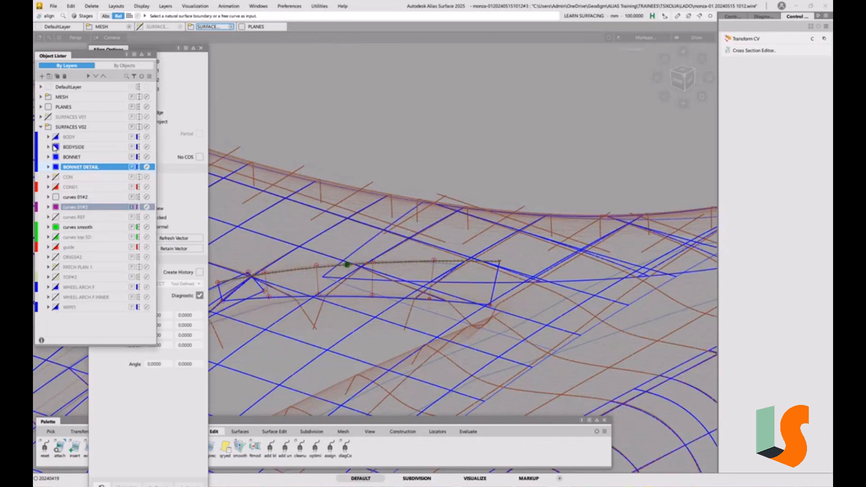
right_click_drag(461, 272, 358, 264, "alt+shift")
middle_click_drag(358, 264, 408, 259, "alt+shift")
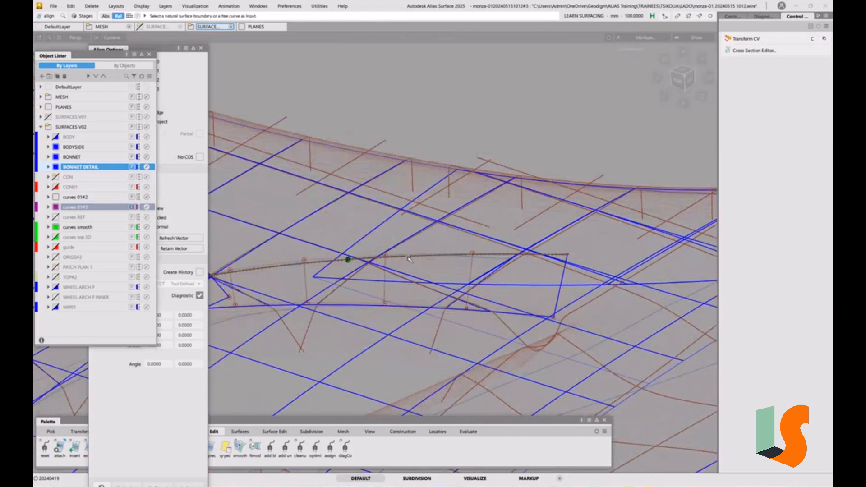
right_click_drag(391, 257, 394, 260, "alt+shift")
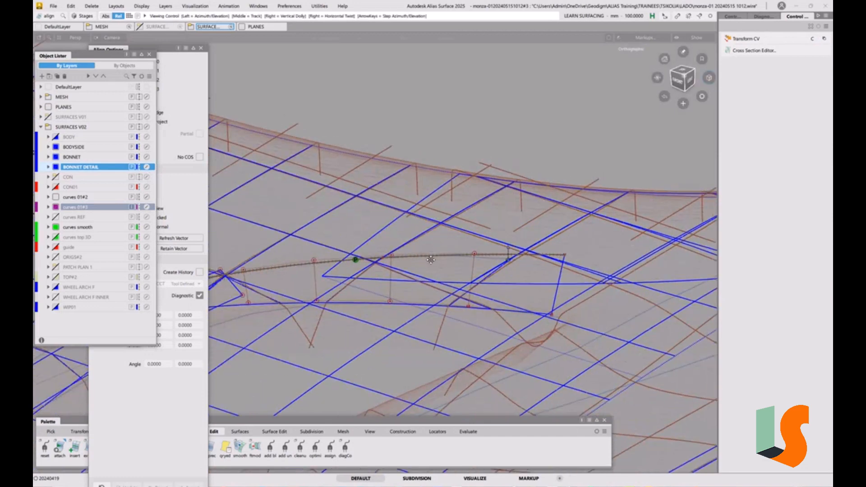
middle_click_drag(390, 261, 467, 265, "alt+shift")
Step: Pick the bodyside, the aligned detail surface and the bonnet, hide everything unselected, and deselect them
left_click_drag(465, 265, 410, 308, "ctrl+shift")
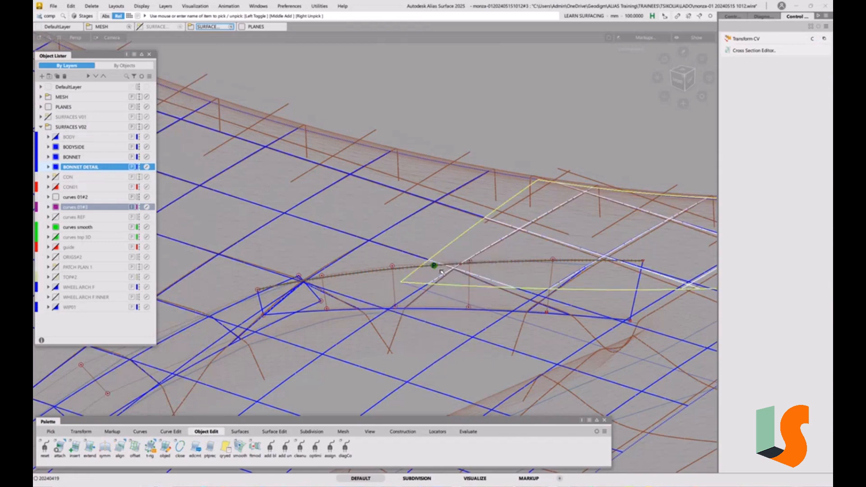
left_click(400, 269)
left_click(418, 281)
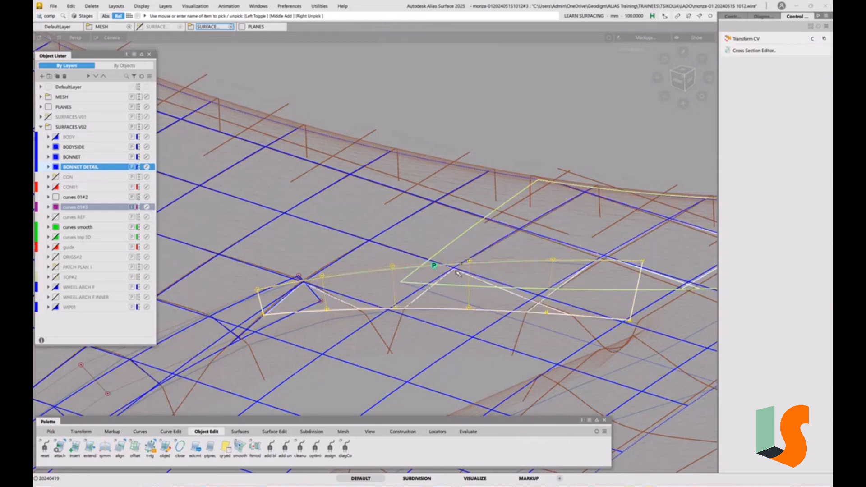
mouse_move(455, 272)
left_mouse_down("alt+shift")
mouse_move(415, 274)
mouse_move(465, 274)
left_mouse_up("alt+shift")
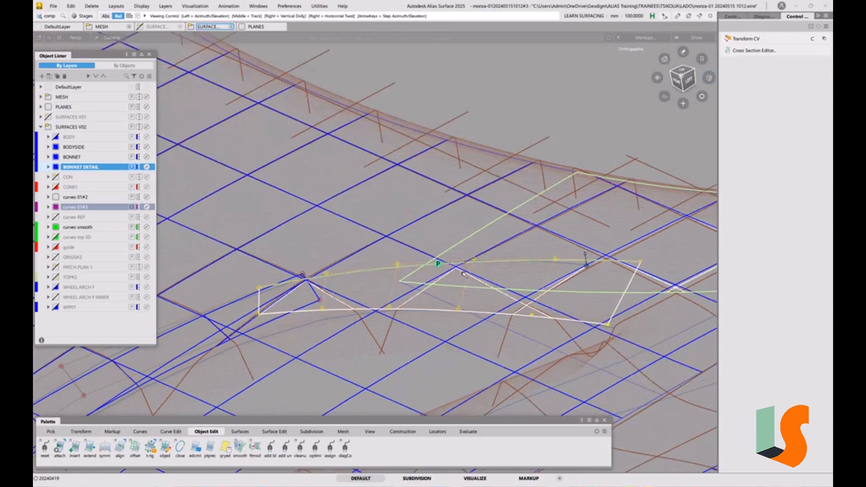
left_click(383, 244)
key("alt+h")
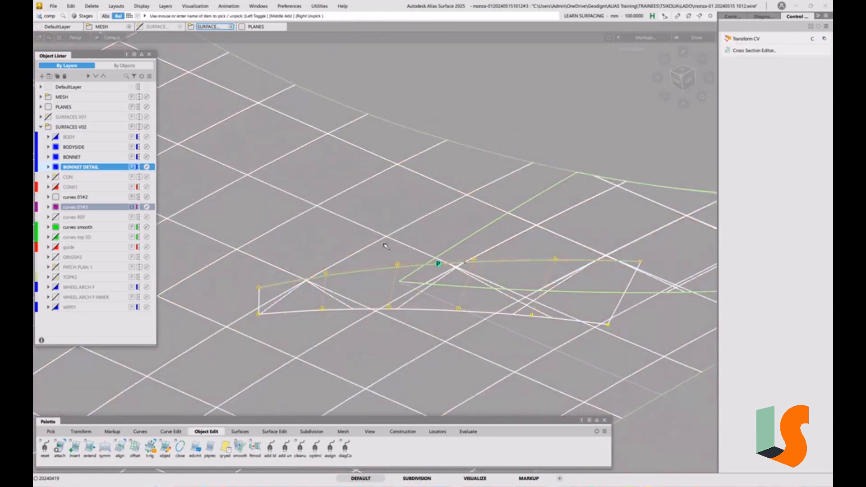
left_click_drag(492, 314, 492, 268, "ctrl+shift")
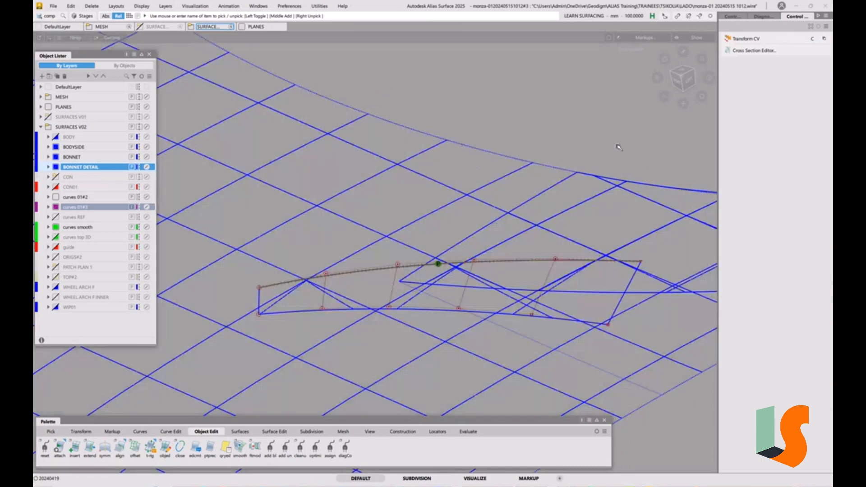
Step: Clear all displayed cross sections in the Cross Section Editor
left_click(755, 50)
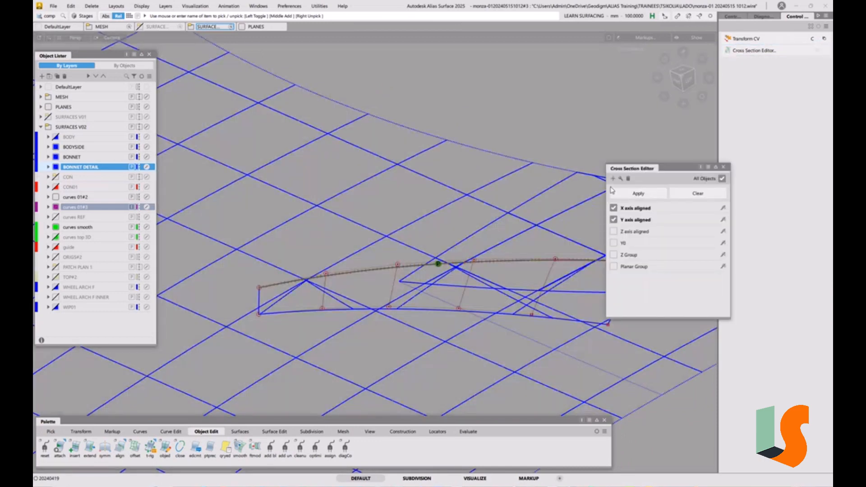
left_click(692, 195)
left_click_drag(427, 213, 433, 214, "alt+shift")
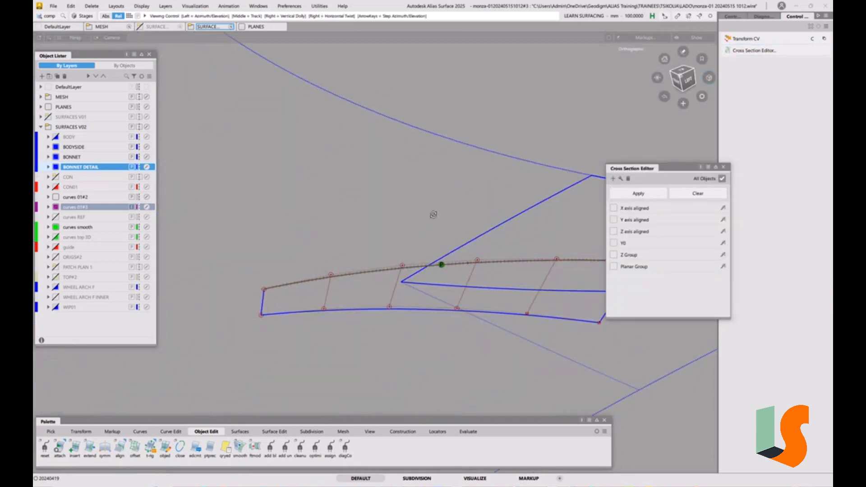
Step: Delete the projected curve on surface that runs along the small detail surface's outer edge
right_click_drag(433, 215, 489, 252, "alt+shift")
left_click_drag(490, 252, 542, 272, "alt+shift")
middle_click_drag(541, 272, 436, 268, "alt+shift")
left_click(412, 265)
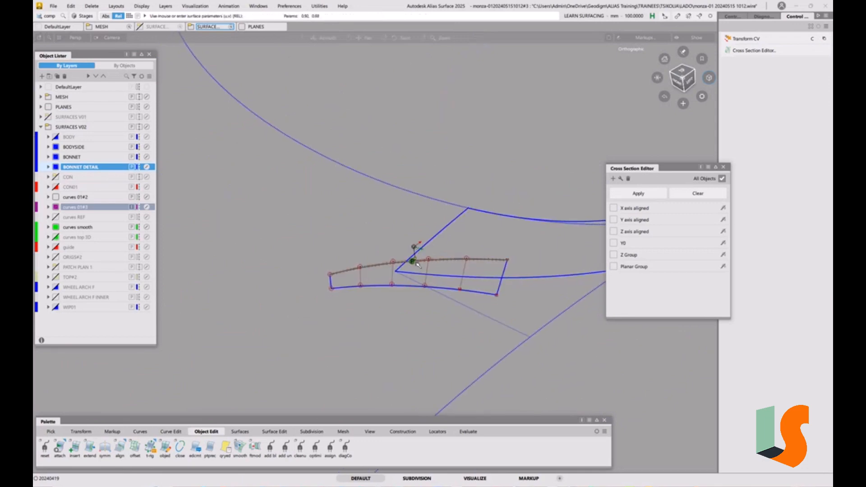
right_click_drag(472, 279, 474, 257, "alt+shift")
left_click_drag(464, 315, 423, 306, "ctrl+shift")
left_click_drag(524, 328, 469, 277, "ctrl+shift")
left_click(475, 270)
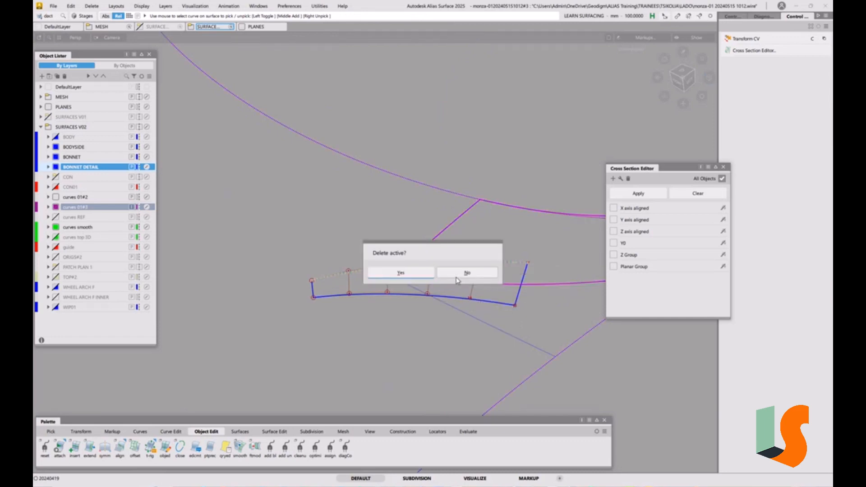
left_click(424, 264)
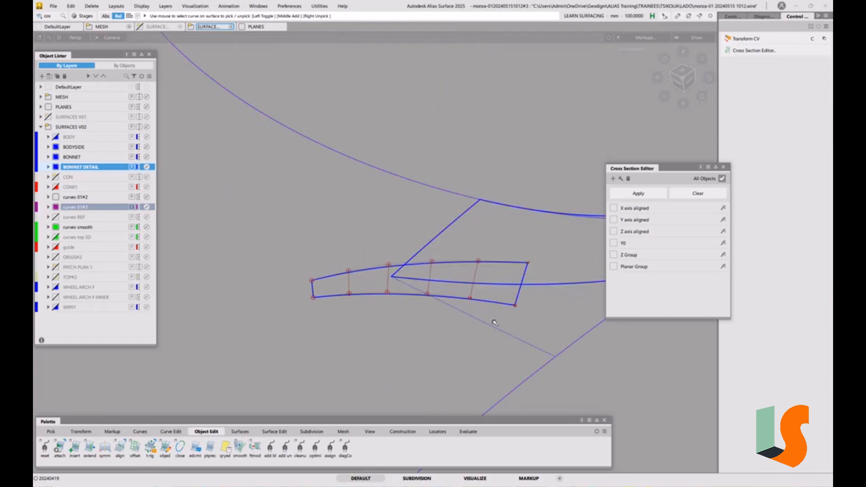
Step: Trim the bonnet surface back to its boundary at the bodyside corner, keeping the main bonnet region
scroll(458, 271, "up", 2)
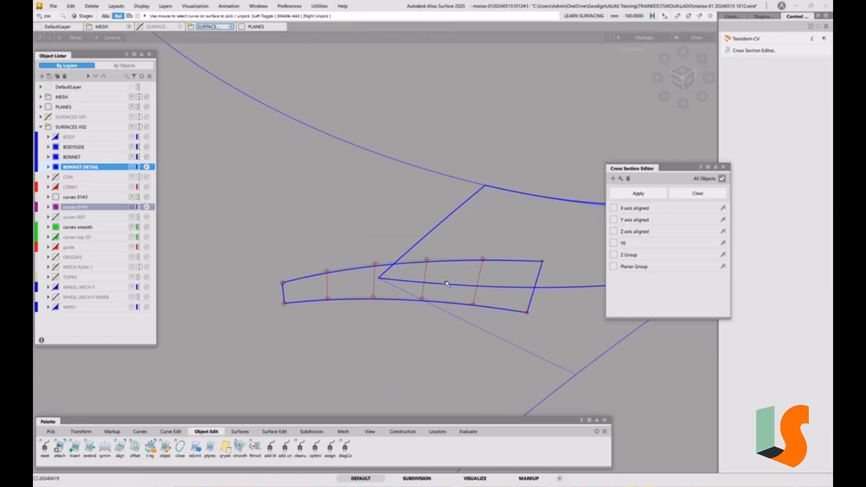
middle_click_drag(445, 281, 444, 243, "ctrl+shift")
left_click(459, 178)
left_click(450, 189)
key("space")
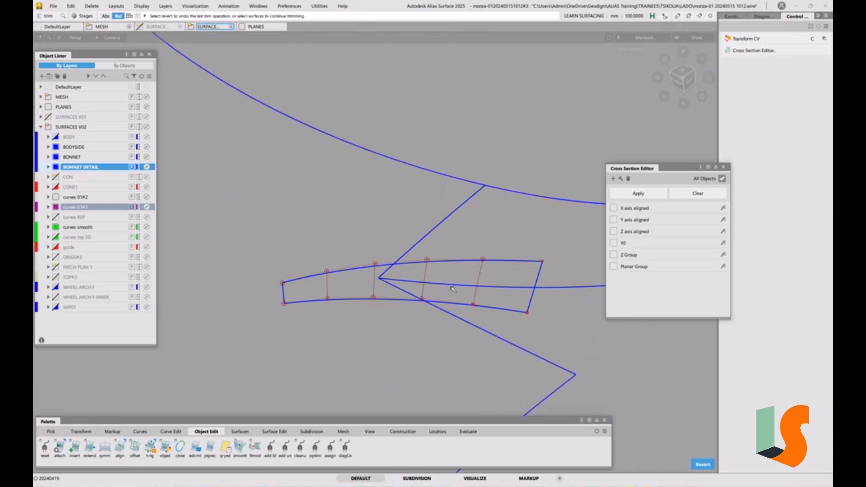
left_click(477, 327)
key("s")
key("s")
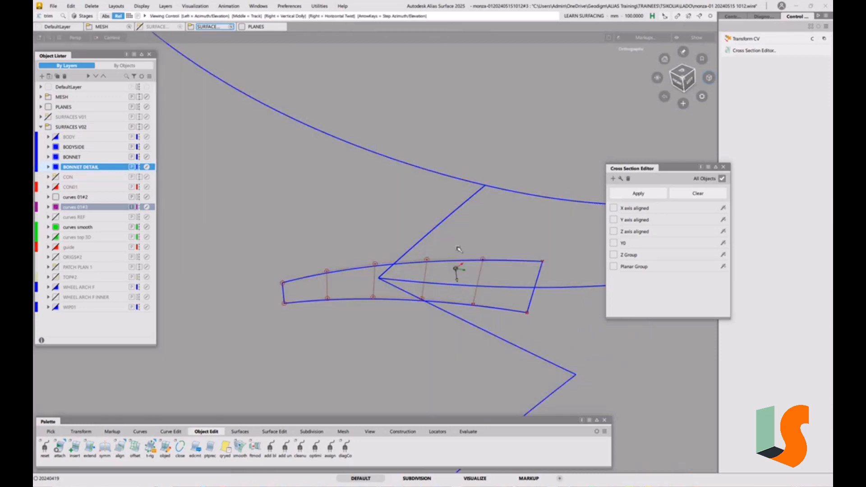
left_click_drag(458, 249, 427, 244, "alt+shift")
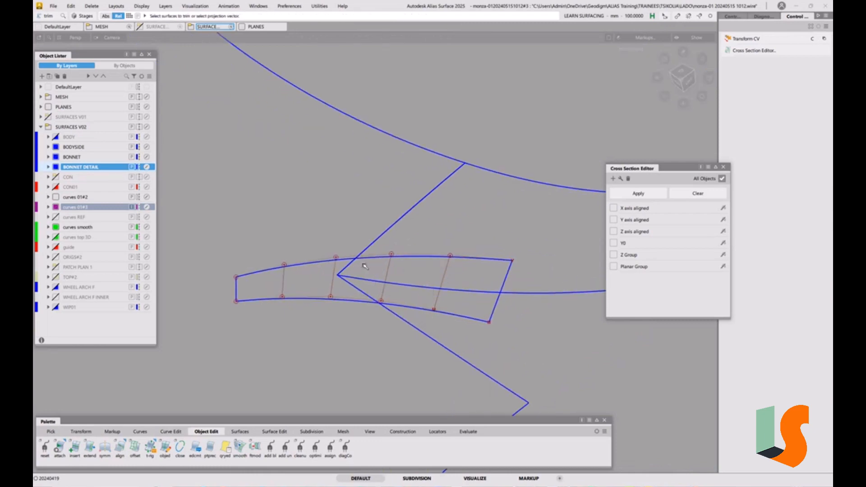
left_click(682, 76)
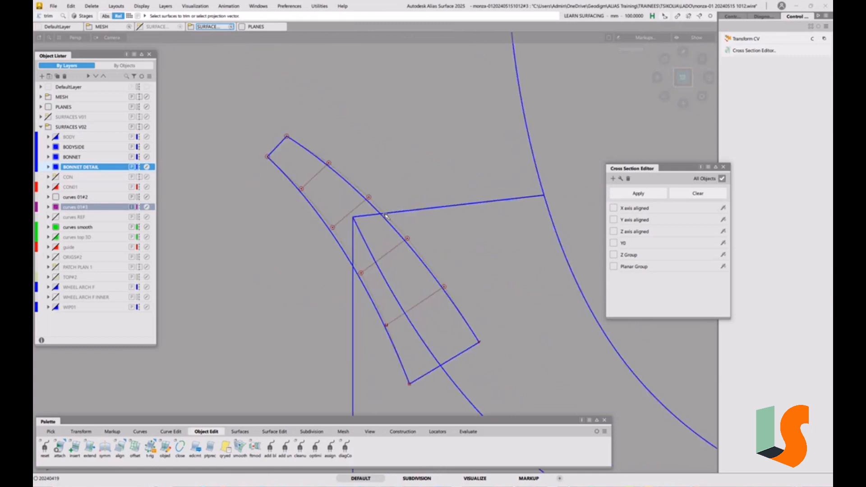
left_click(59, 449)
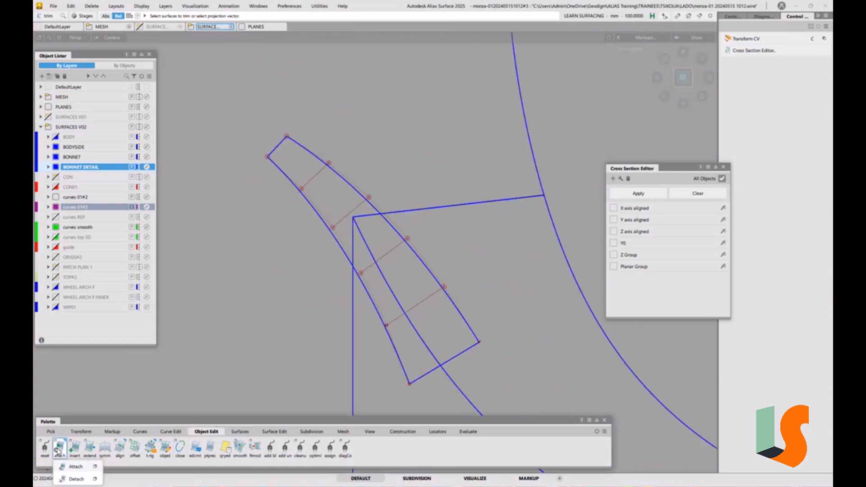
left_click(74, 479)
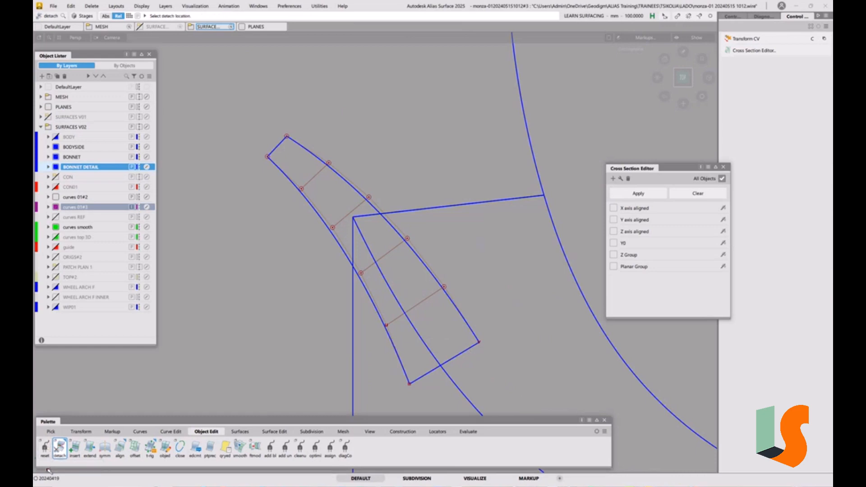
double_click(60, 448)
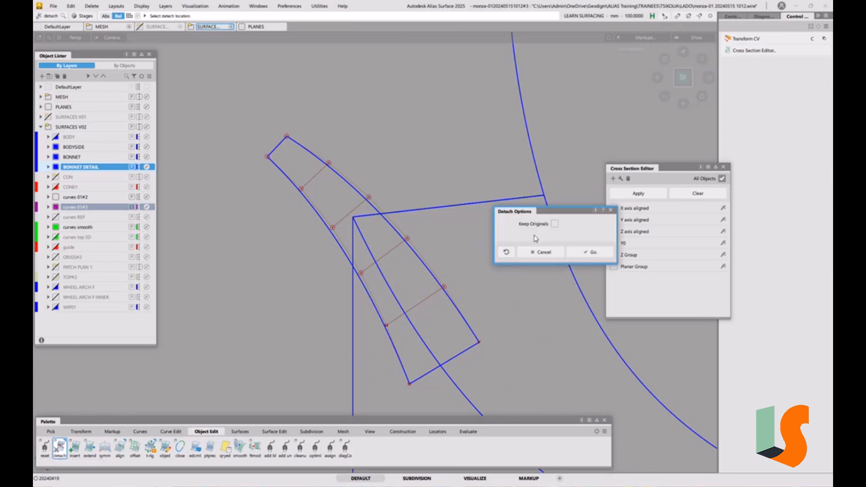
left_click(591, 253)
left_click_drag(453, 361, 411, 259)
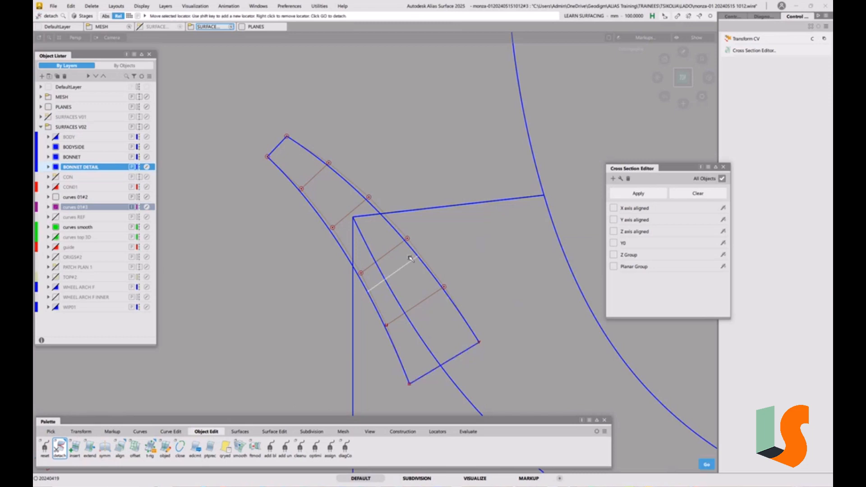
left_click(403, 213)
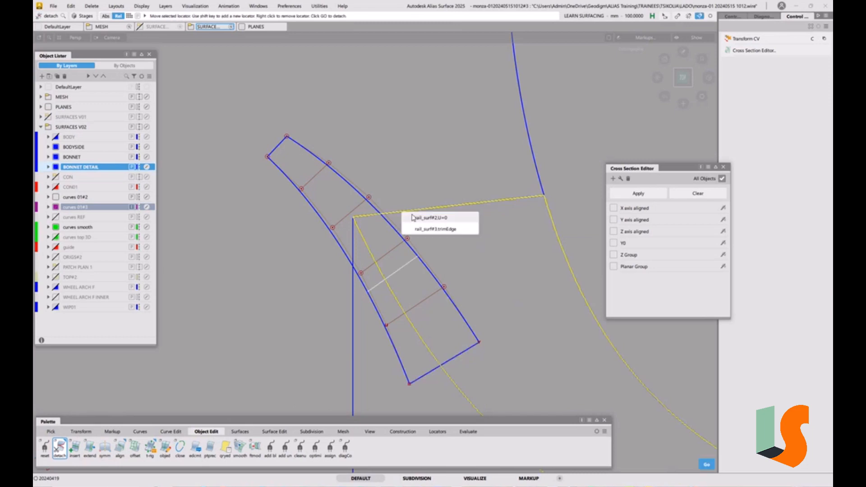
left_click(421, 218)
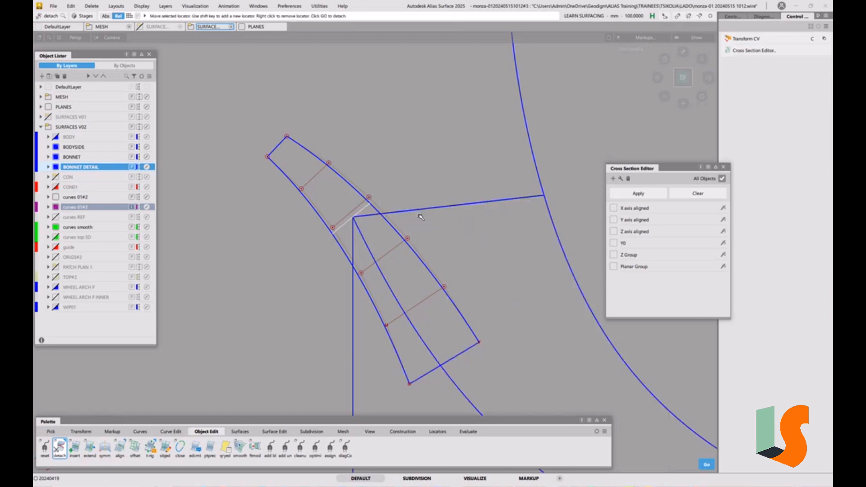
left_click(394, 215)
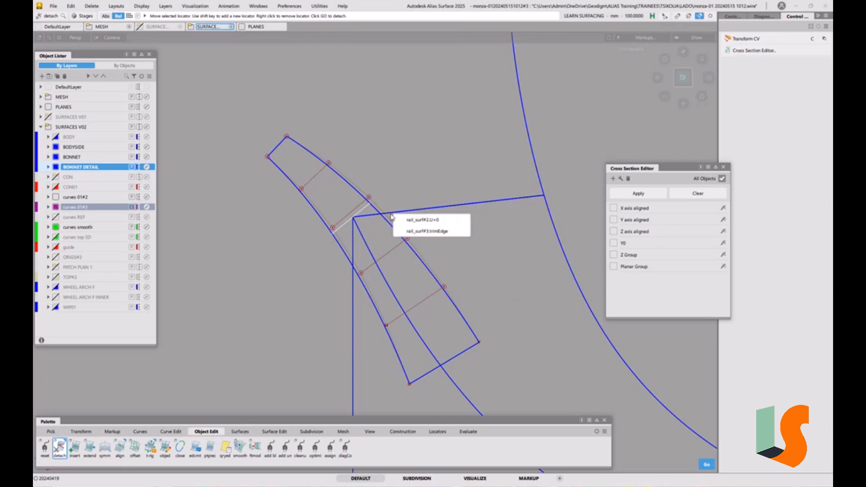
left_click(428, 219)
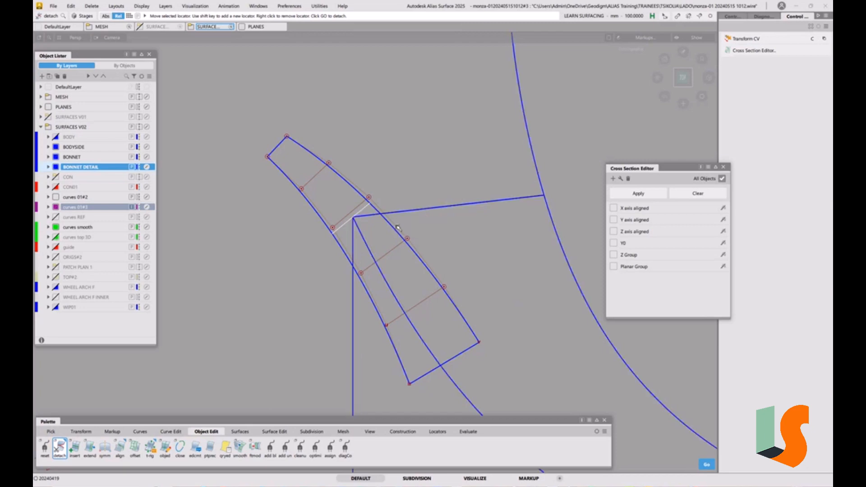
right_click(397, 207)
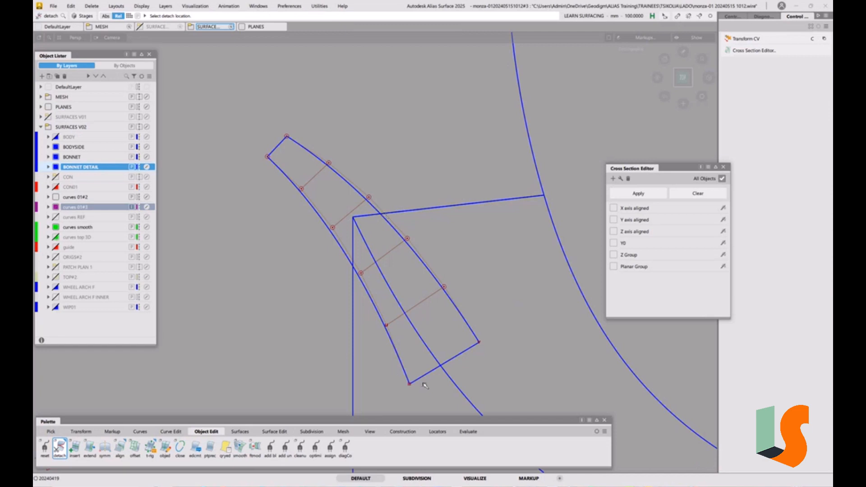
Step: Place a construction point where the bonnet's trimmed edge crosses the outer edge of the narrow detail surface
left_click(412, 432)
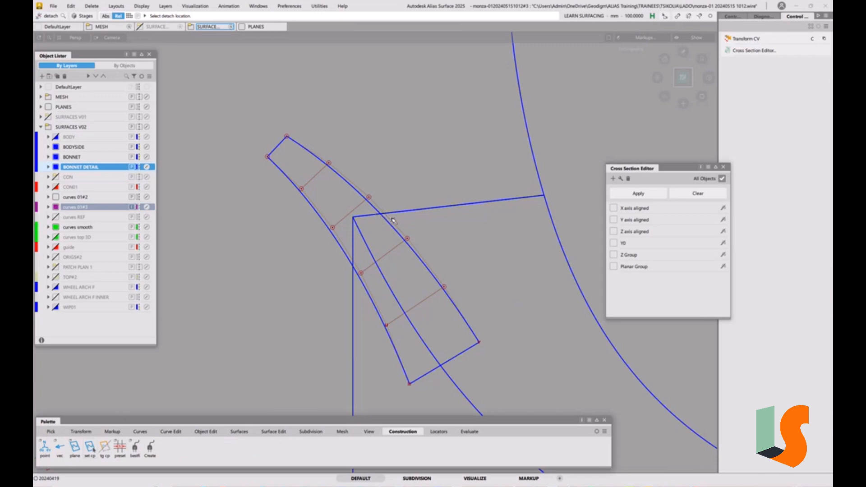
left_click(45, 449)
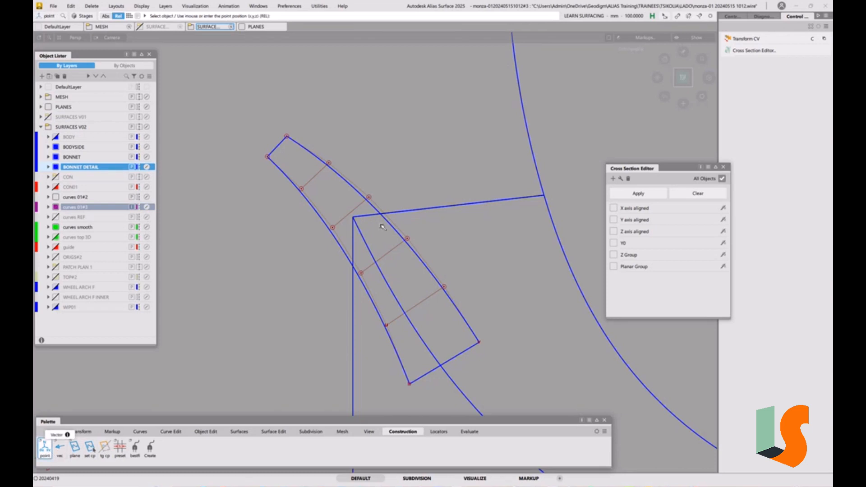
left_click_drag(392, 224, 372, 225, "ctrl+alt")
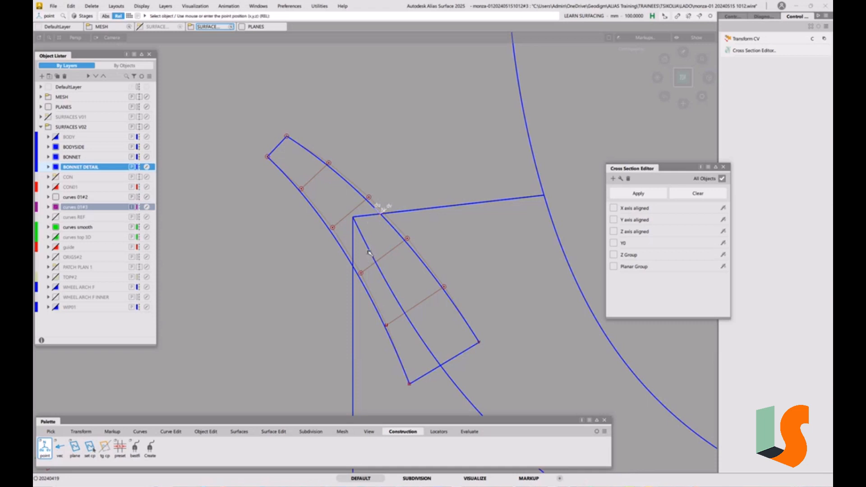
Step: Detach the narrow detail surface into two pieces at the construction point, without keeping the original
left_click(205, 432)
double_click(60, 447)
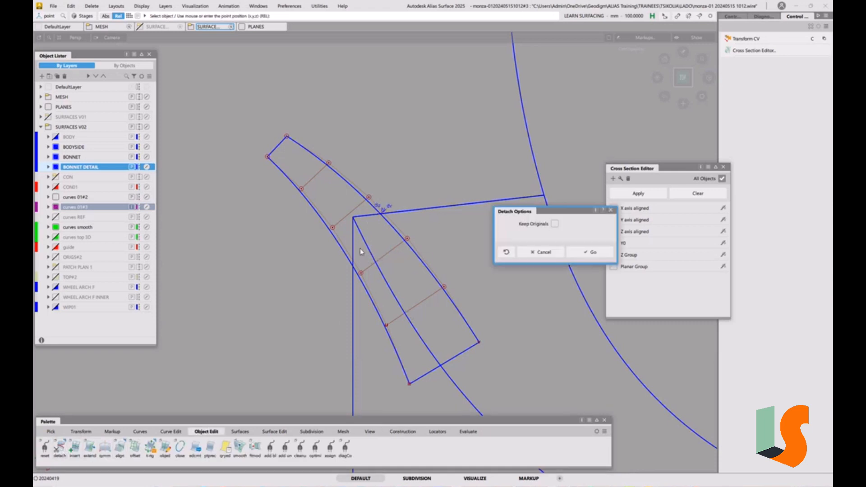
left_click(587, 251)
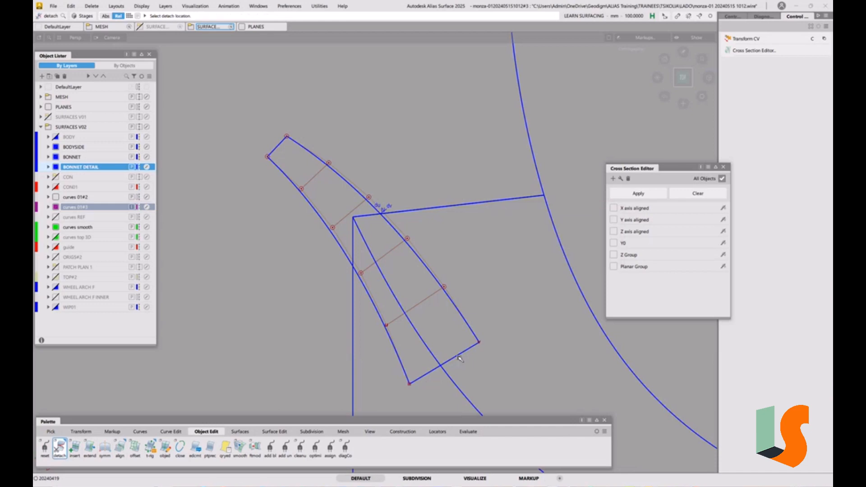
left_click_drag(458, 355, 409, 274)
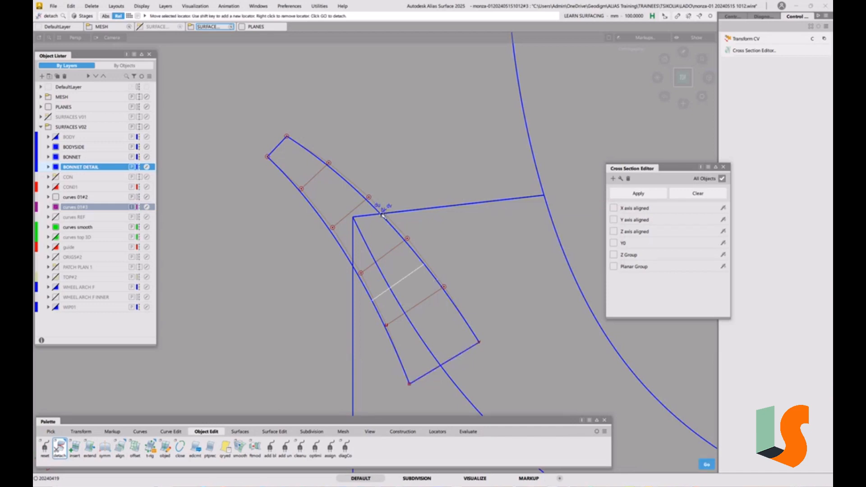
left_click(383, 216)
key("space")
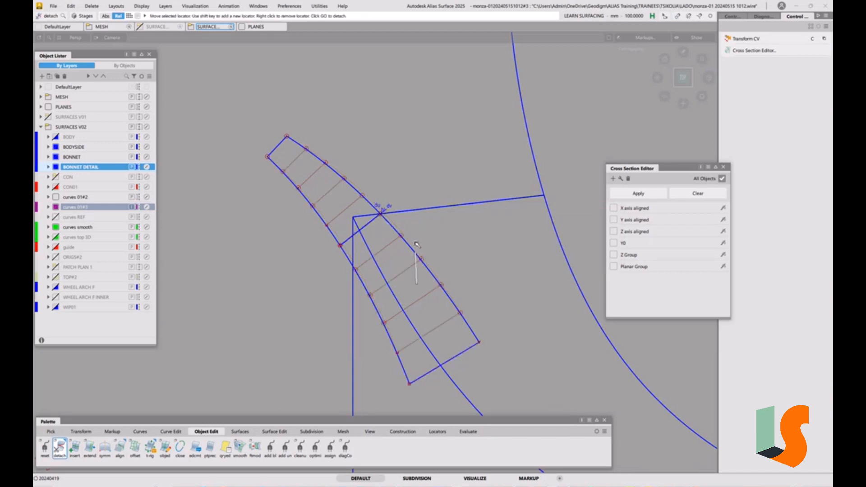
Step: Delete the construction point at the split between the two detail surface pieces
left_click_drag(456, 242, 422, 259, "alt+shift")
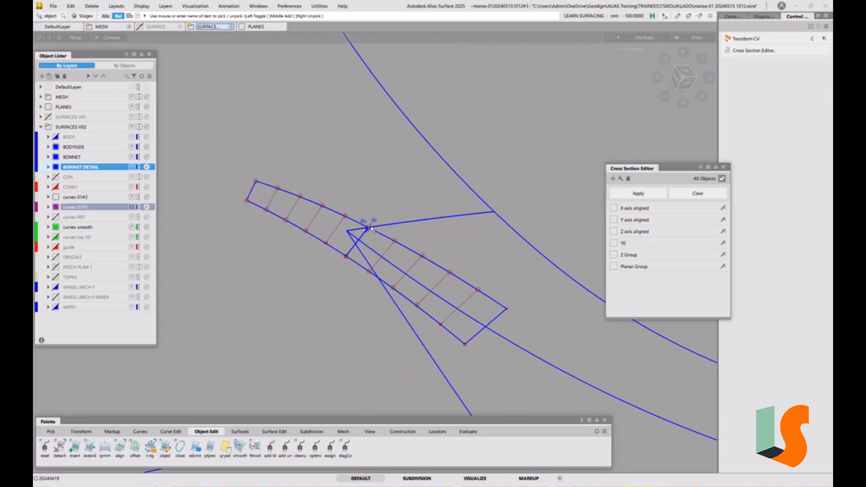
left_click(371, 228)
left_click(412, 231)
key("Delete")
left_click(412, 273)
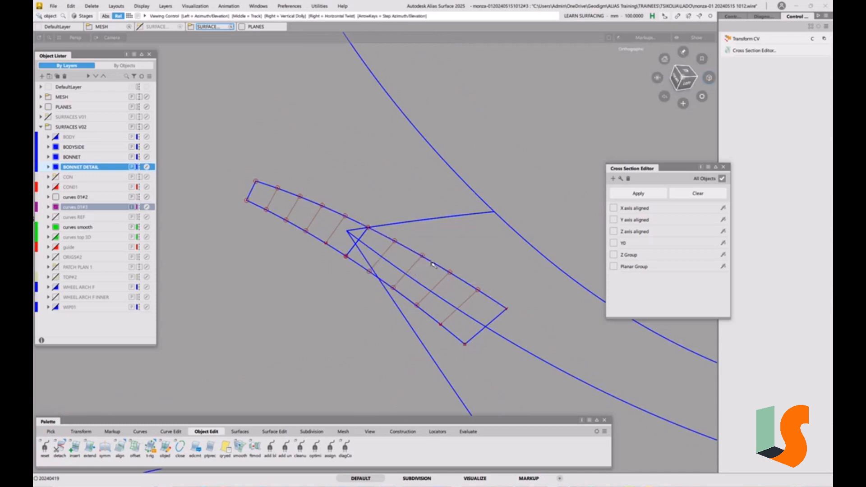
Step: Align the outer edge of the detail piece lying over the bonnet to the bonnet surface with G0 continuity, projected along Z
left_click_drag(414, 271, 431, 252, "alt+shift")
middle_click_drag(457, 280, 440, 261, "alt+shift")
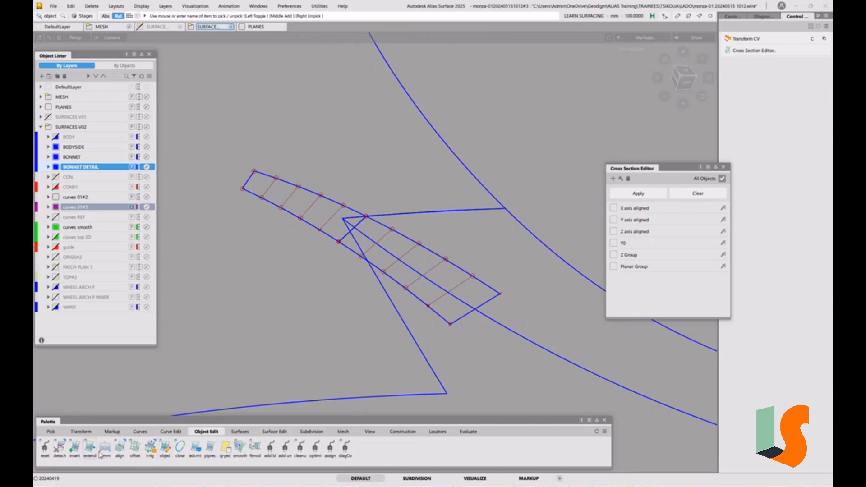
double_click(120, 446)
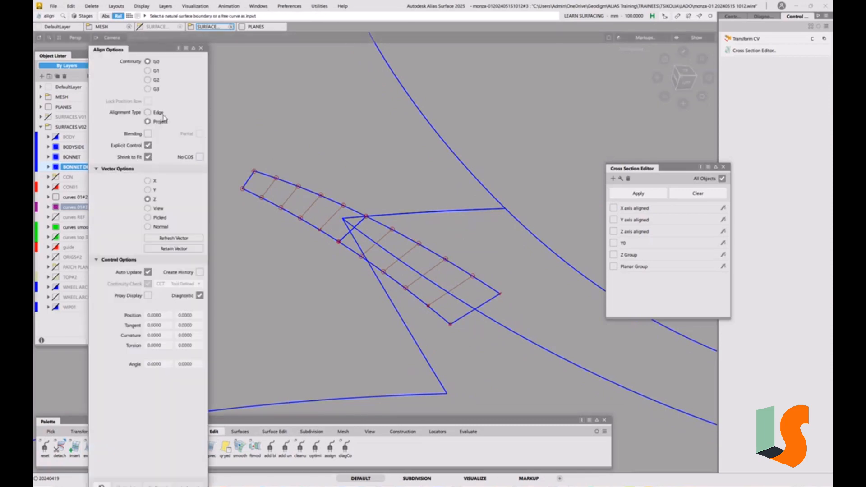
left_click(443, 260)
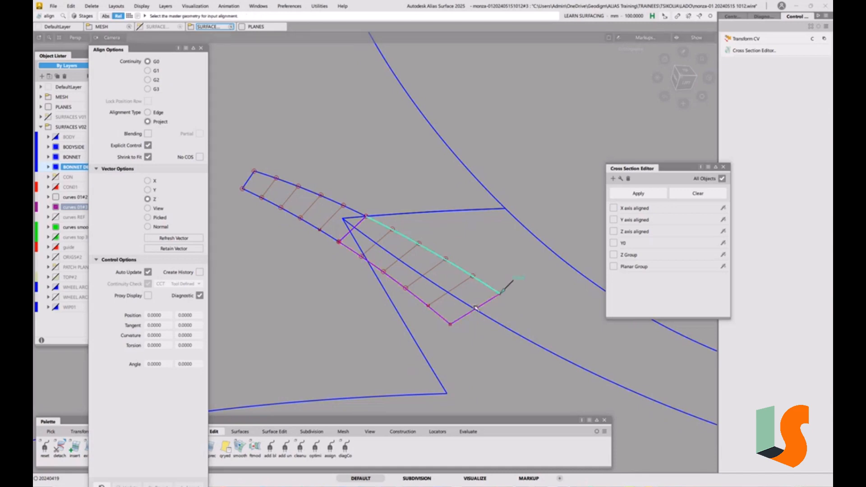
left_click(488, 316)
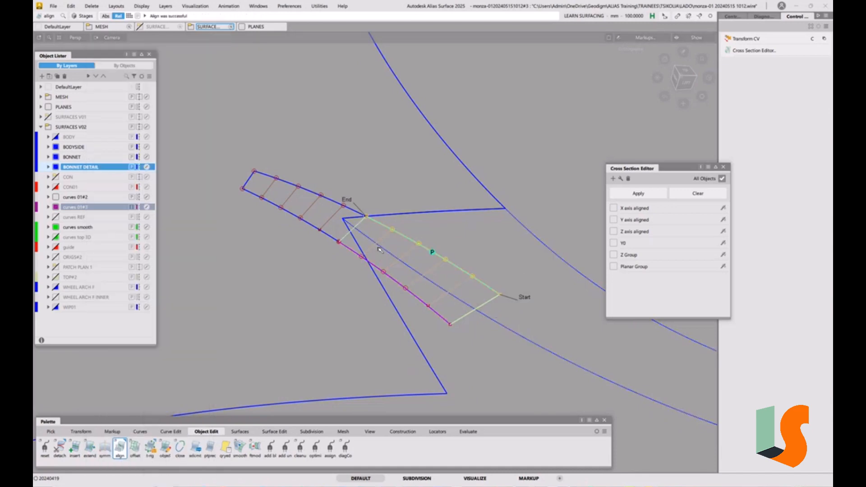
Step: Align the outer edge of the detail piece beyond the bonnet corner with G0 Project along Z and set its U Degree to 3
left_click(338, 204)
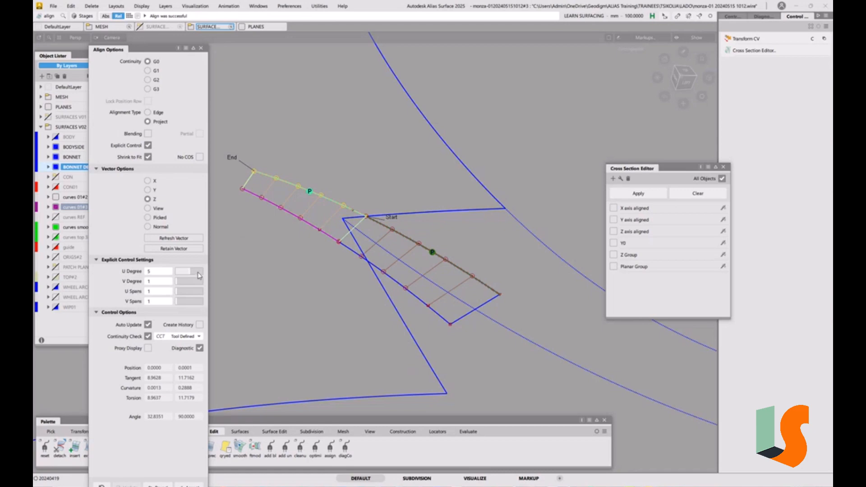
left_click_drag(189, 272, 182, 272)
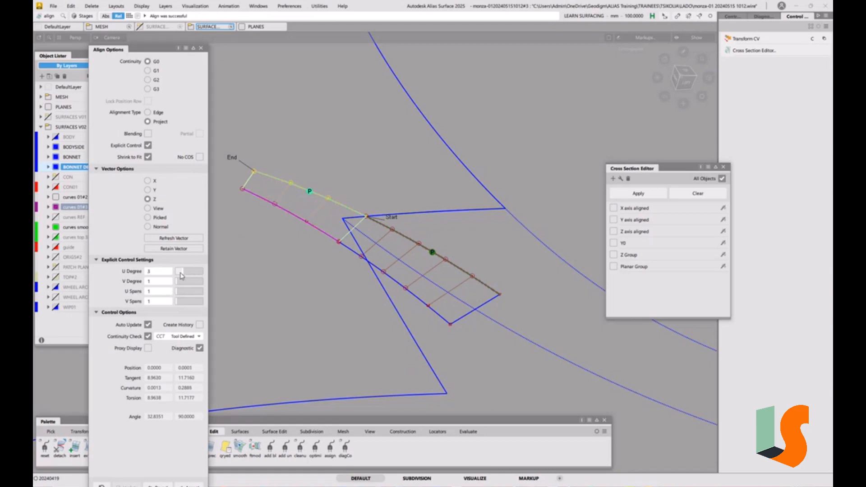
left_click(457, 264)
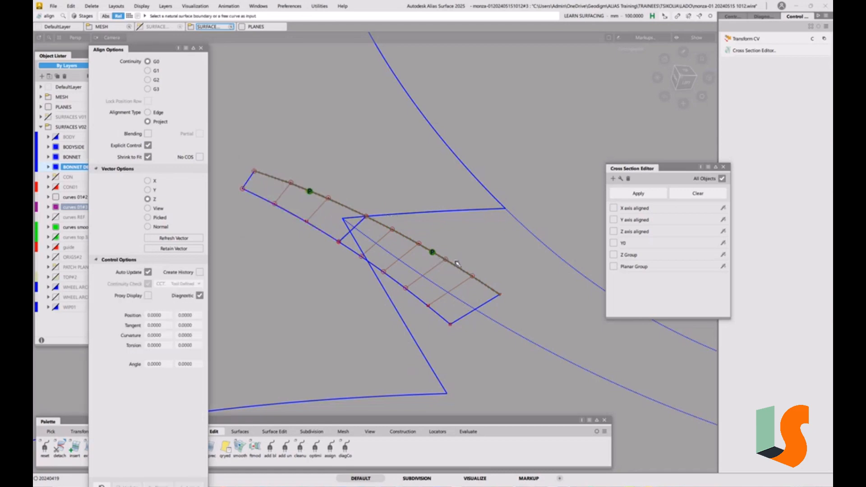
Step: Delete the curve on surface left by the alignment along the outer edge of the detail piece over the bonnet
middle_click_drag(457, 264, 439, 264, "ctrl+shift")
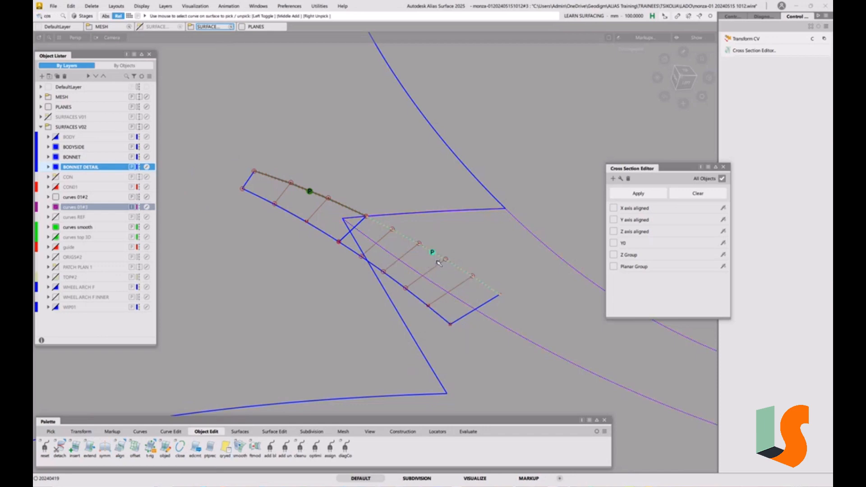
key("Delete")
left_click(401, 273)
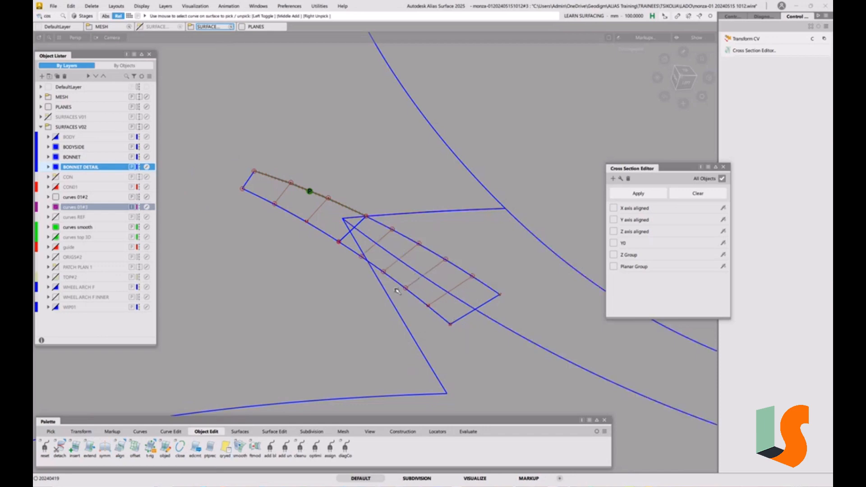
Step: Align the outer edge of the detail piece over the bonnet to the bonnet with G0 Project along Z and U Degree 4
double_click(120, 448)
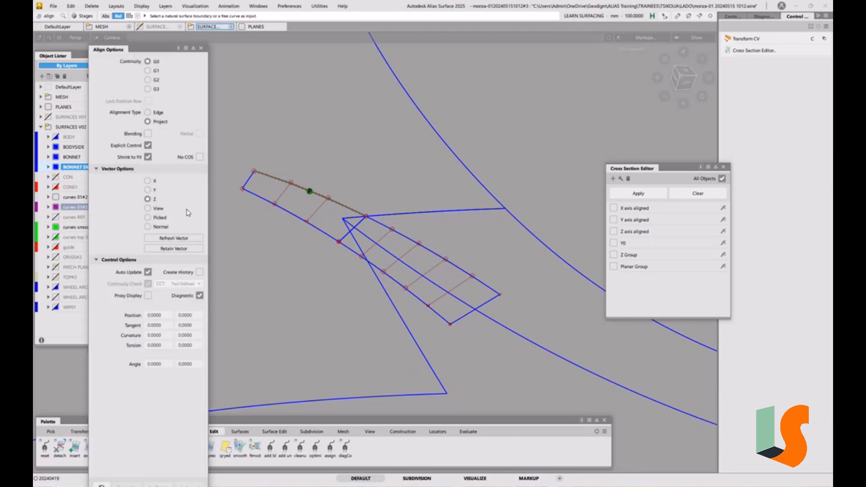
left_click(424, 249)
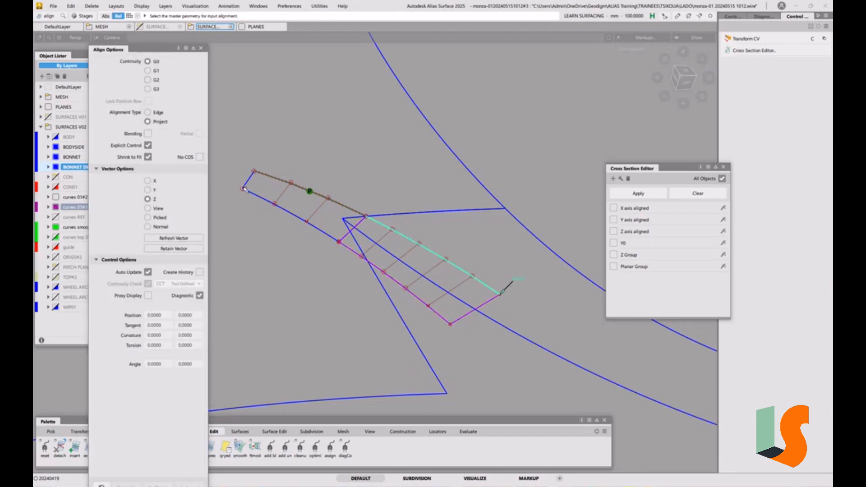
left_click(495, 324)
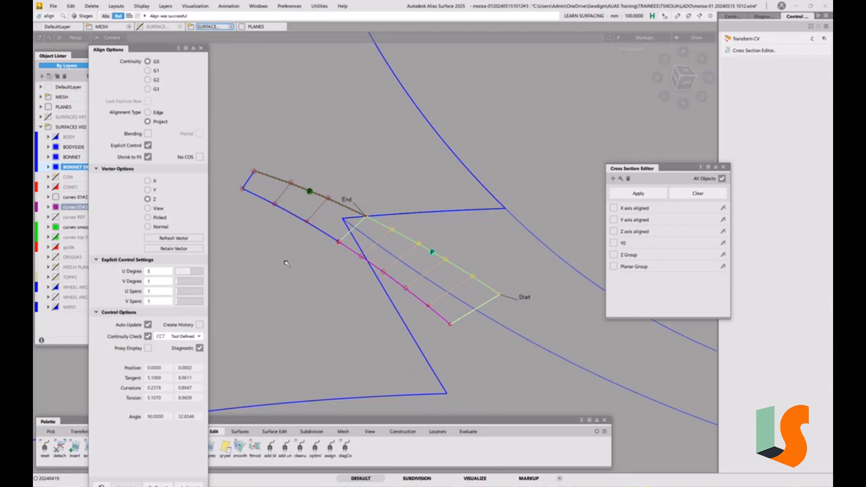
left_click_drag(186, 274, 186, 274)
left_click(442, 236)
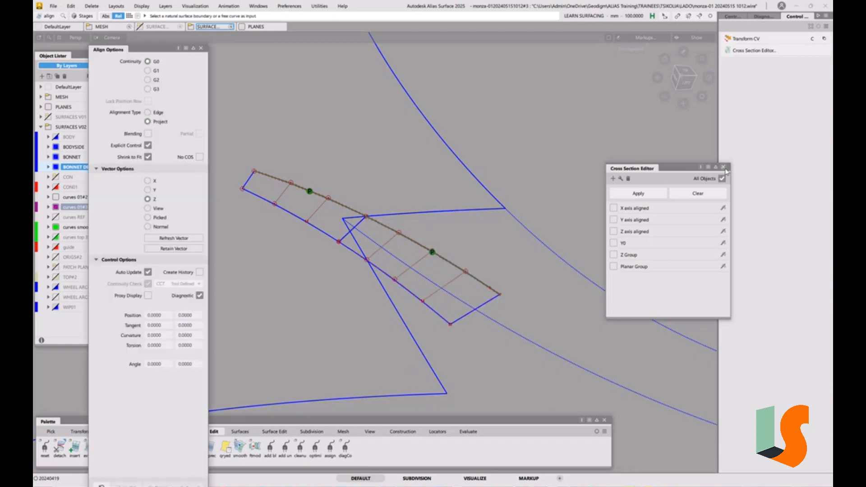
Step: Display the X and Y axis aligned cross sections and close the Cross Section Editor
left_click(613, 208)
left_click(614, 220)
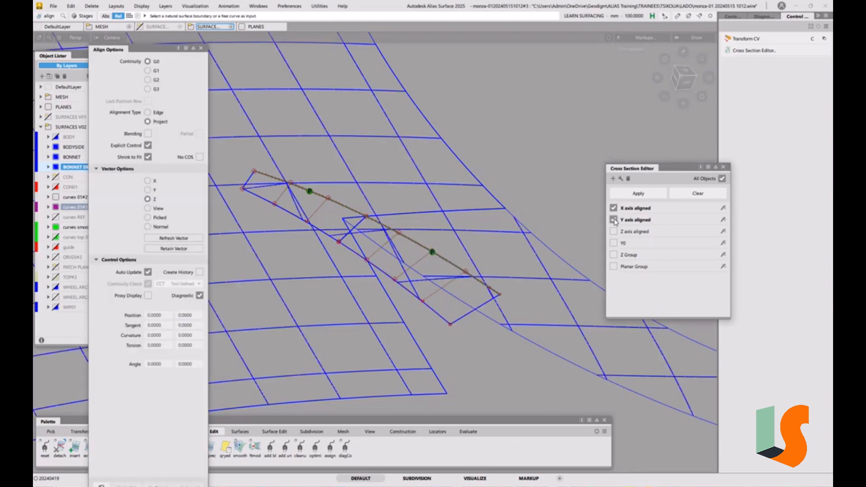
left_click(723, 167)
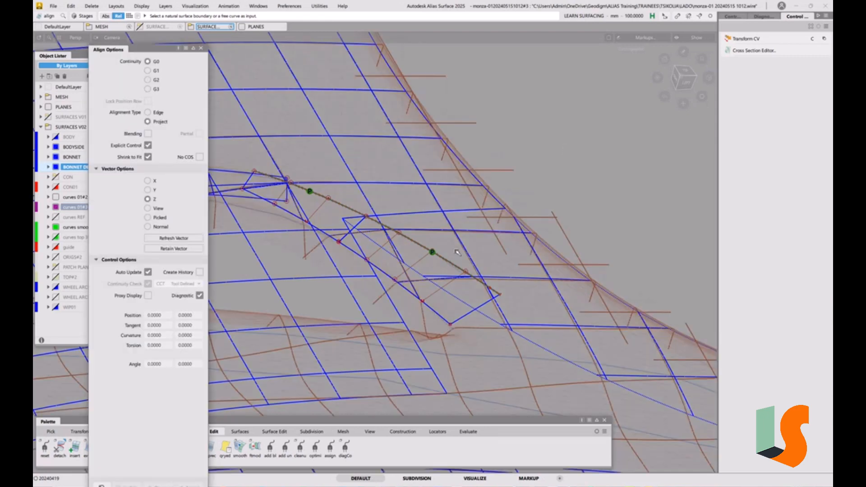
scroll(457, 252, "up", 5)
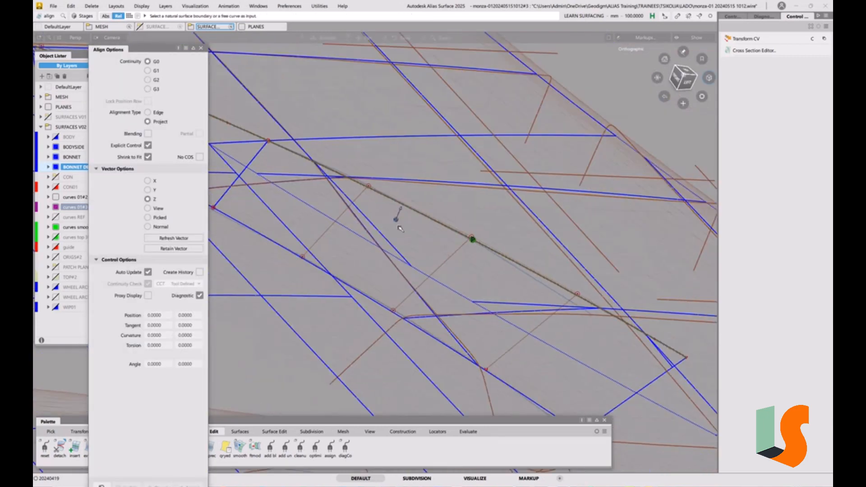
Step: Check the G2 curvature continuity along the shared edge between the bonnet and the surface beyond its corner, with comb and maximum labels shown
left_click_drag(417, 244, 433, 235, "alt+shift")
right_click_drag(433, 234, 450, 254, "alt+shift")
left_click_drag(451, 255, 492, 293, "alt+shift")
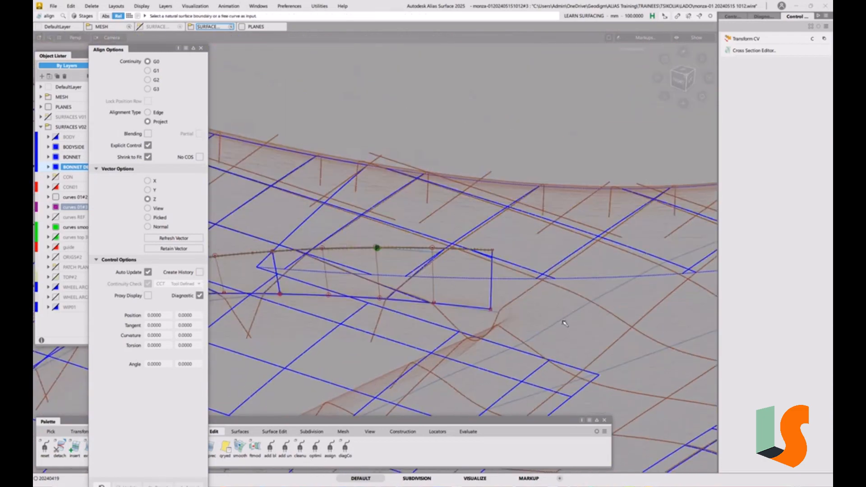
right_click_drag(566, 298, 565, 276, "ctrl+shift")
right_click_drag(546, 327, 510, 332, "alt+shift")
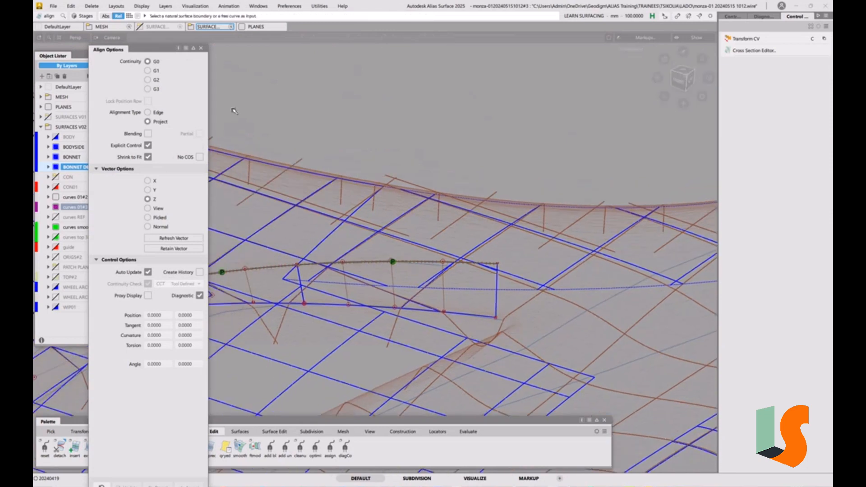
left_click(202, 49)
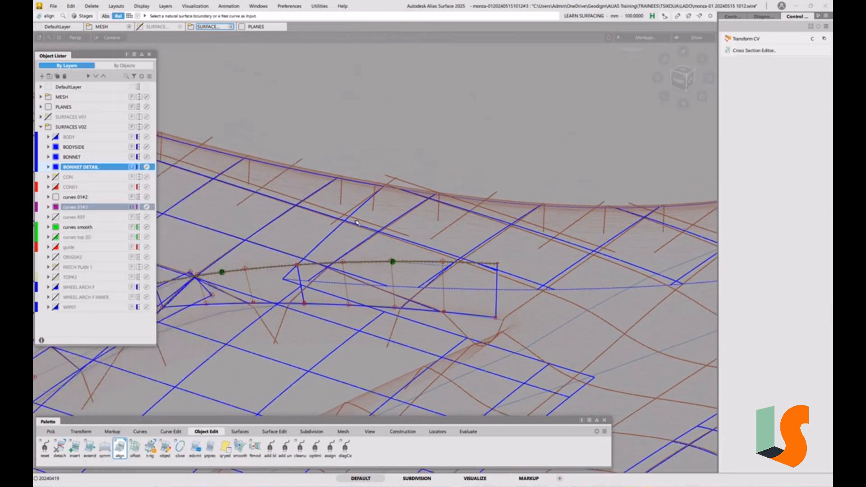
left_click(468, 432)
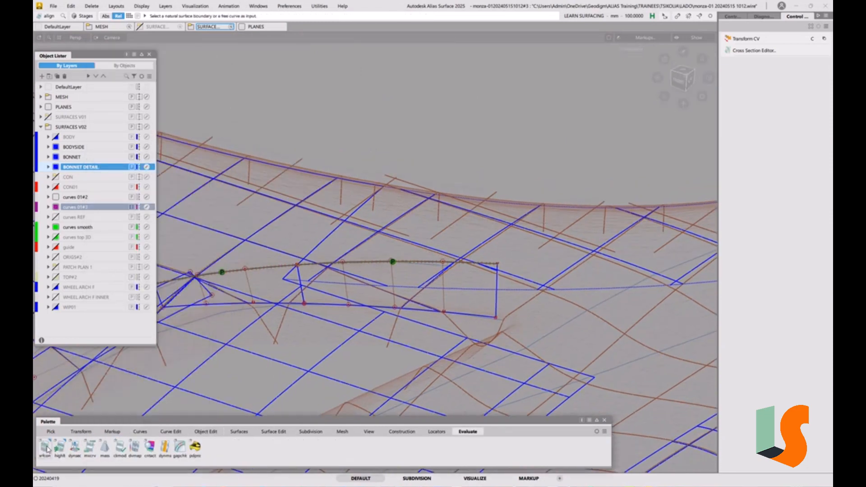
double_click(45, 448)
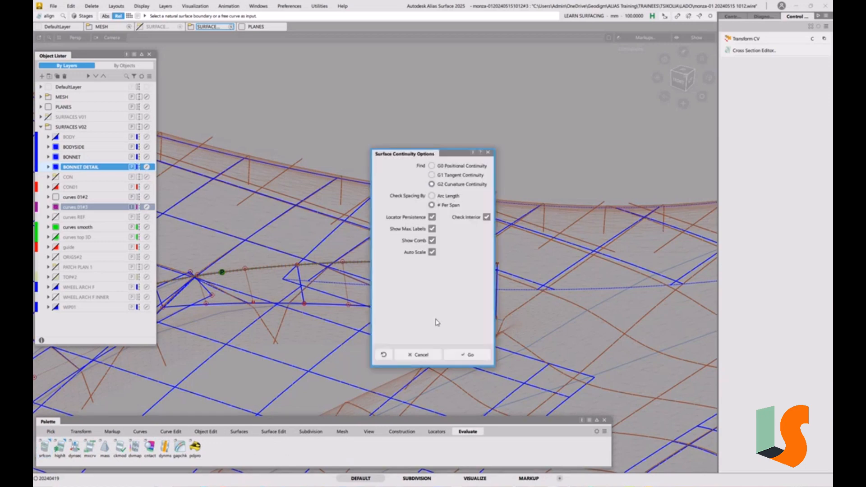
left_click(467, 355)
left_click(334, 231)
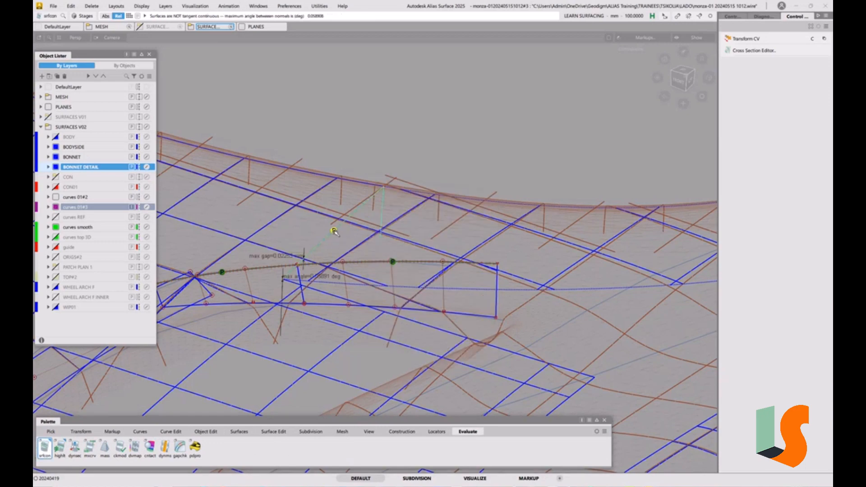
left_click(419, 224)
Step: Delete the curve on surface along the outer edge of the detail piece beyond the bonnet corner
left_click_drag(420, 224, 391, 291, "alt+shift")
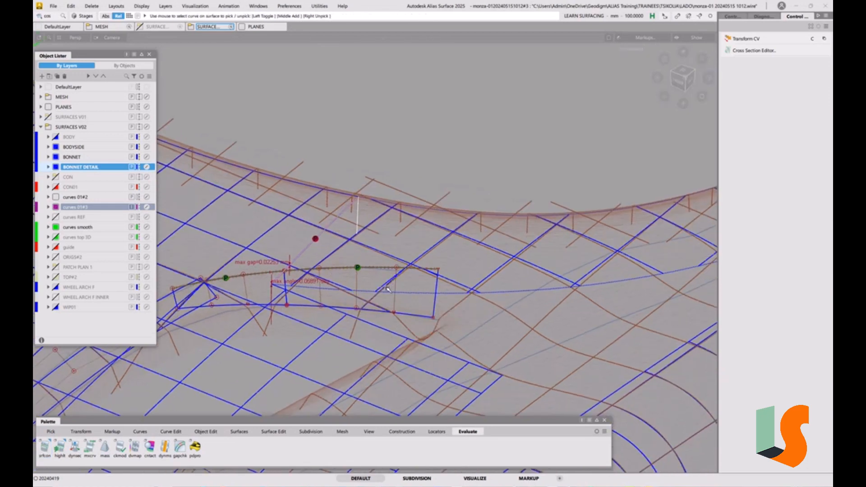
left_click_drag(383, 257, 378, 277)
key("Delete")
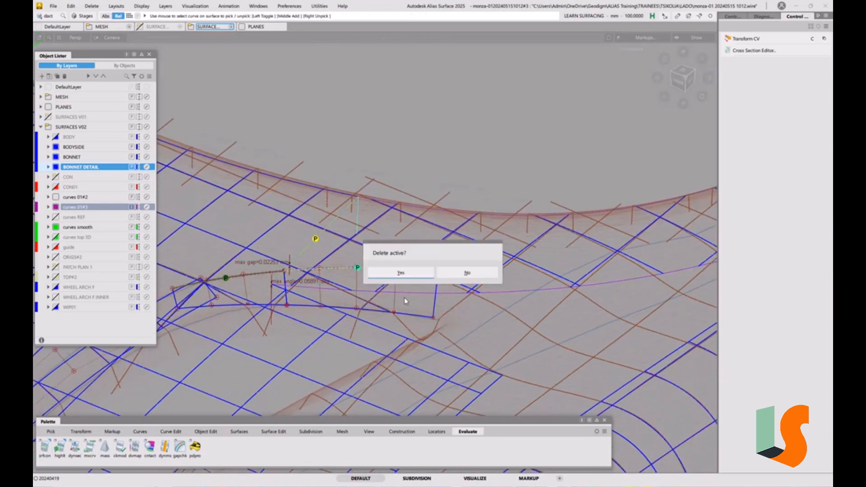
left_click(409, 272)
Step: Display the CVs and hulls of the surface rail_surf#2 beyond the bonnet corner and deselect it
mouse_move(386, 275)
right_mouse_down("alt+shift")
mouse_move(409, 274)
mouse_move(370, 276)
right_mouse_up("alt+shift")
middle_click_drag(370, 276, 403, 275, "alt+shift")
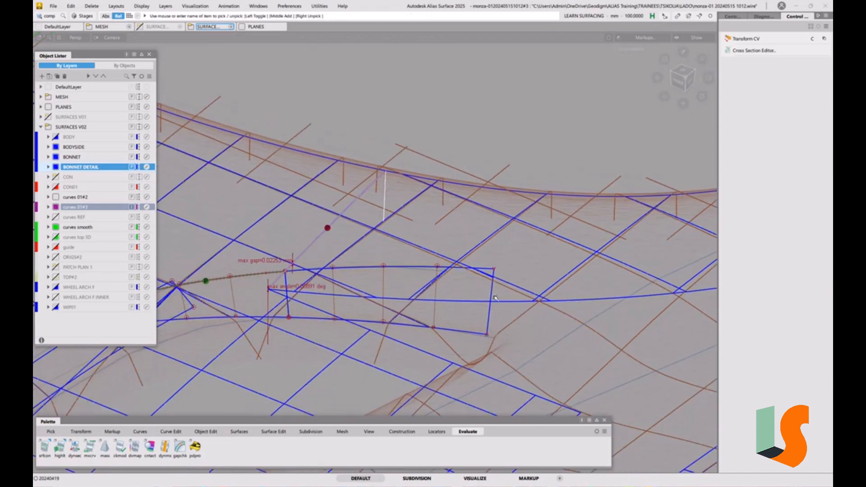
left_click(512, 315)
right_click_drag(532, 258, 503, 258, "alt+shift")
middle_click_drag(503, 258, 390, 236, "alt+shift")
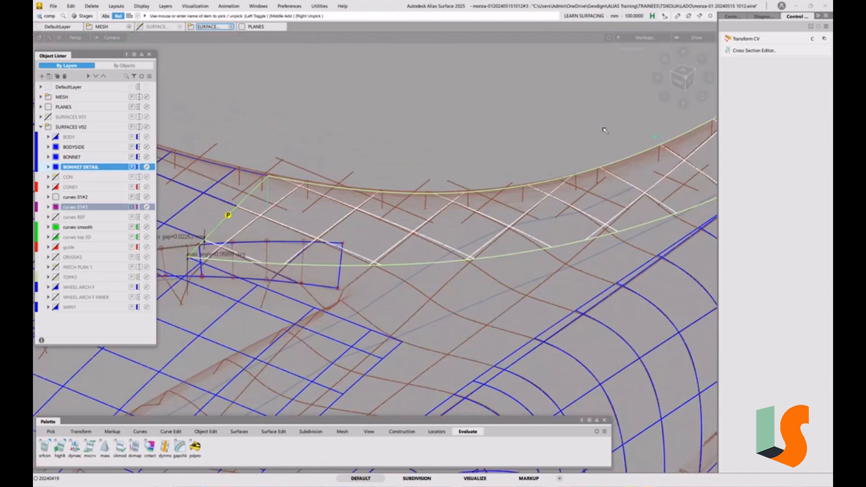
left_click(731, 17)
left_click(746, 122)
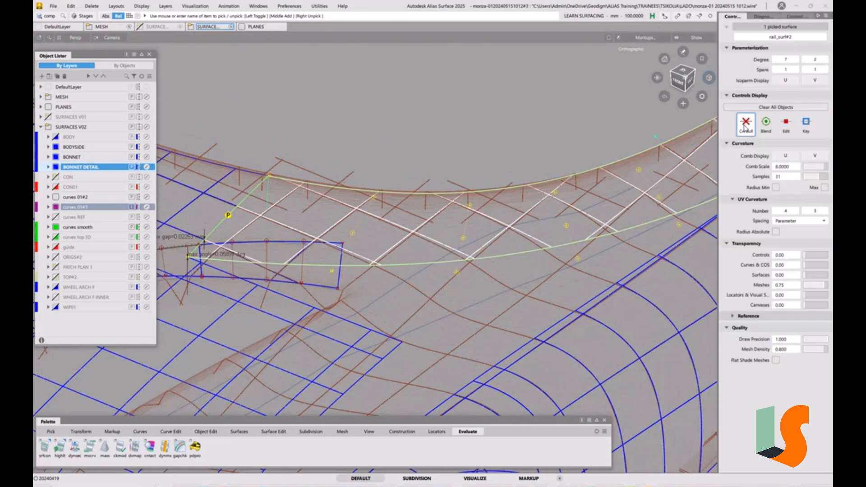
middle_click_drag(351, 212, 514, 212, "alt+shift")
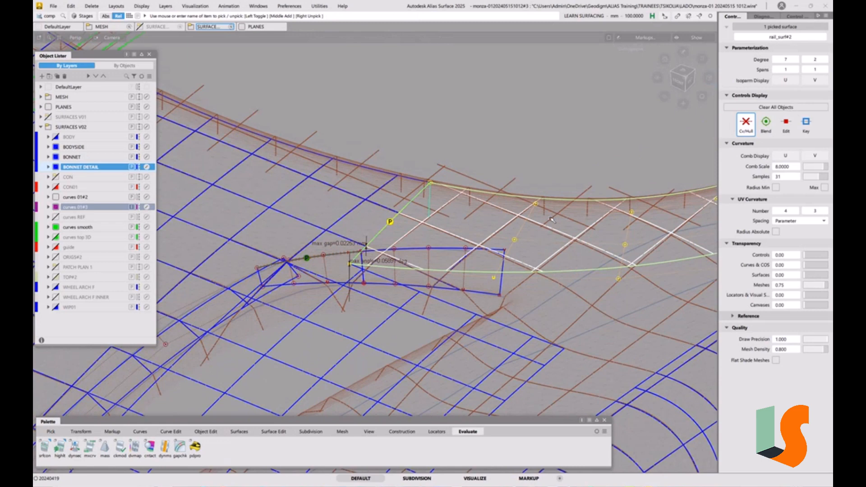
left_click(522, 249)
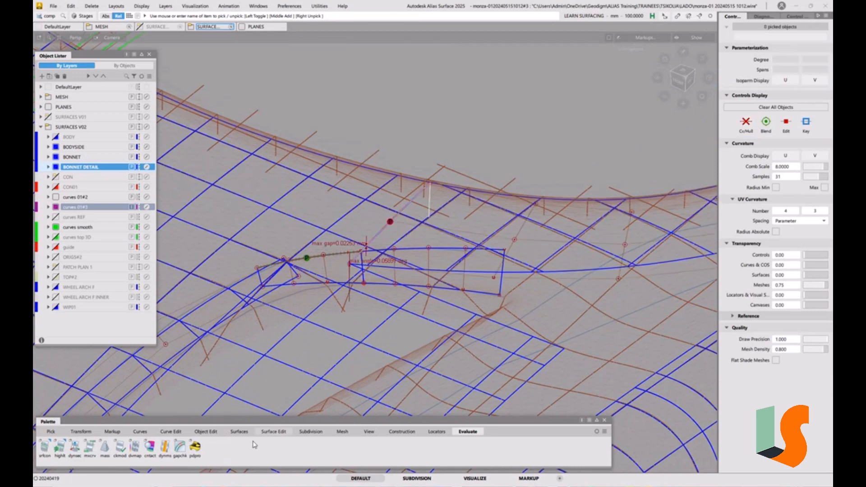
Step: Align the edge of rail_surf#2 to the bonnet with G2 Project along Z, Create History on and V Degree 3
left_click(206, 431)
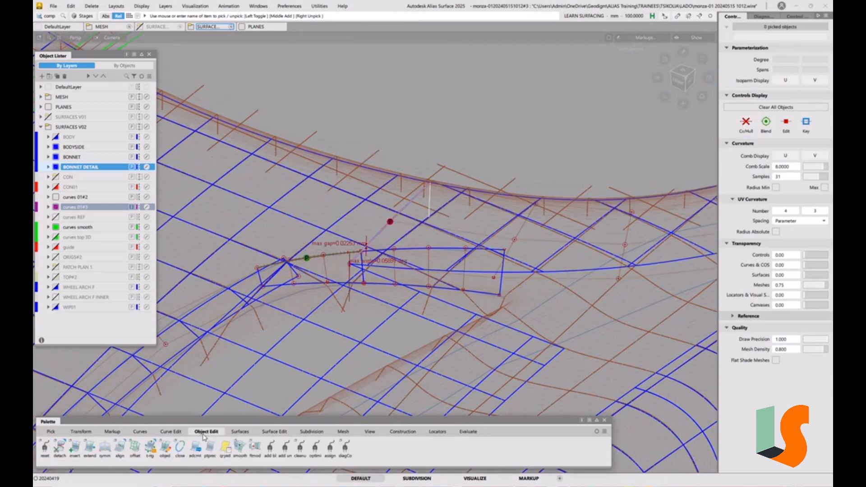
double_click(119, 449)
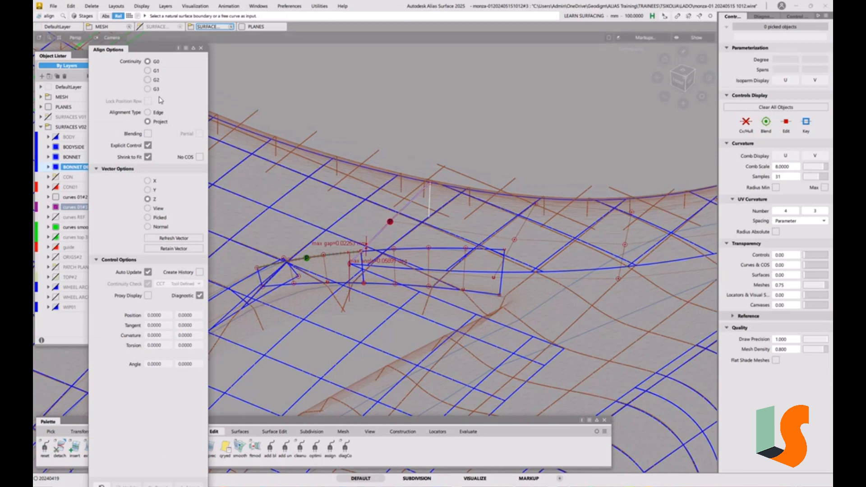
left_click(154, 114)
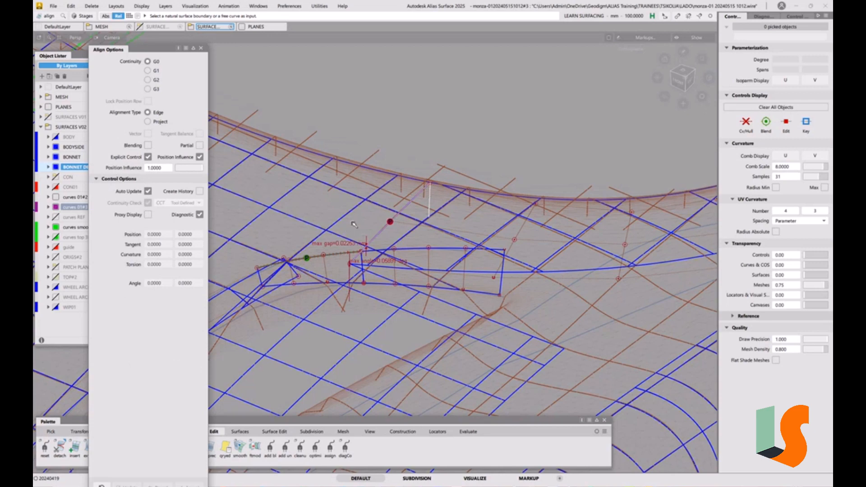
left_click(147, 80)
left_click(385, 232)
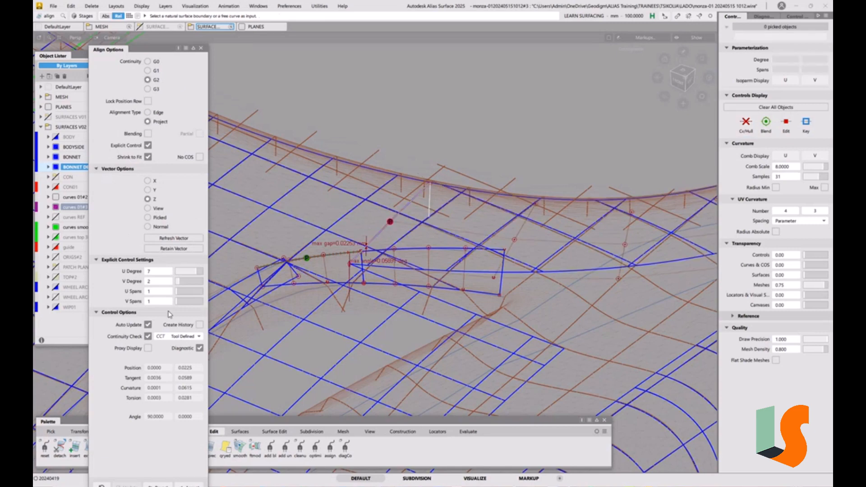
left_click(199, 325)
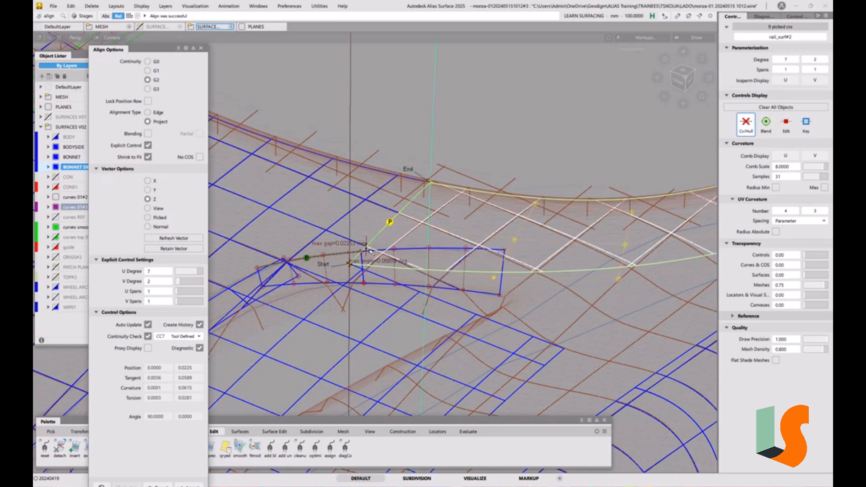
left_click(183, 283)
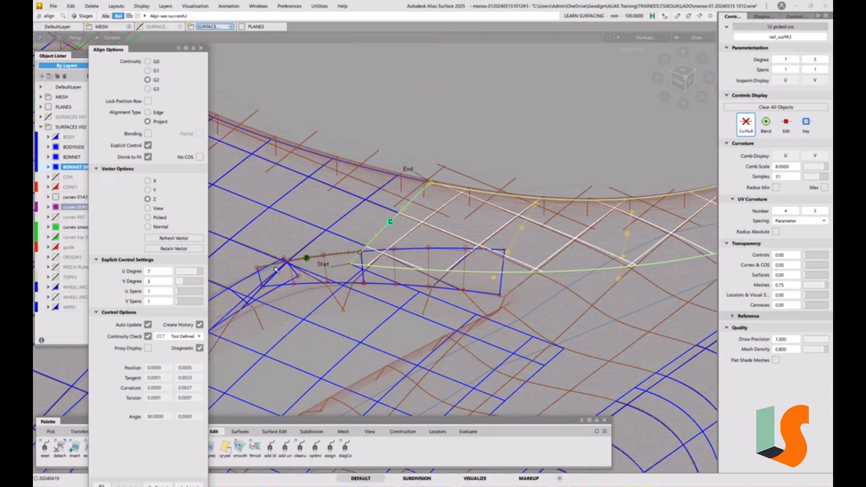
left_click(148, 349)
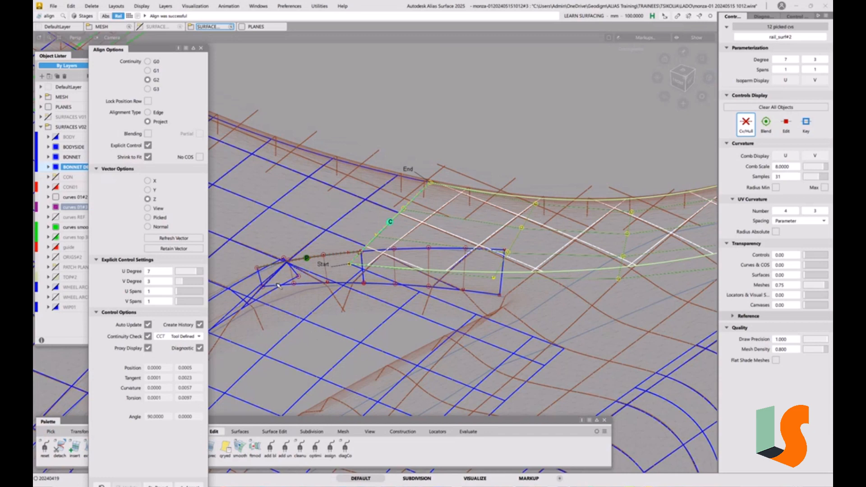
left_click(148, 348)
Step: Align the outer edge of the detail piece beyond the bonnet corner to rail_surf#2 with G0 Project along Z and Create History off
left_click(449, 248)
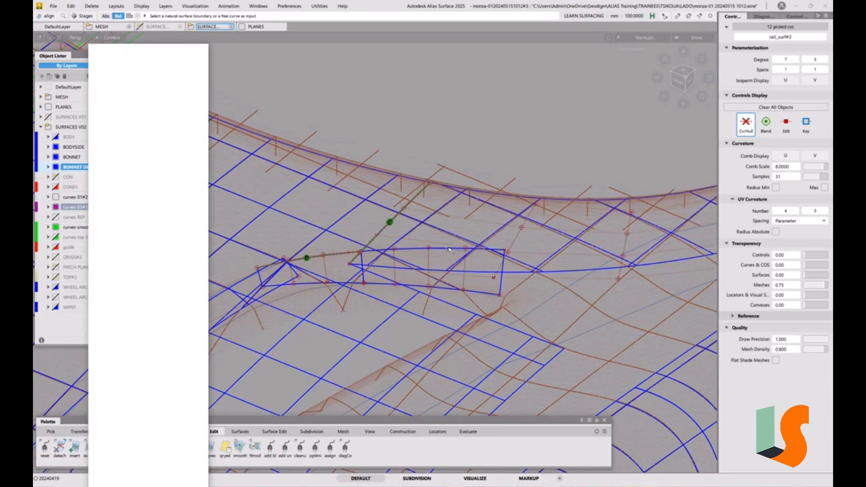
left_click(446, 248)
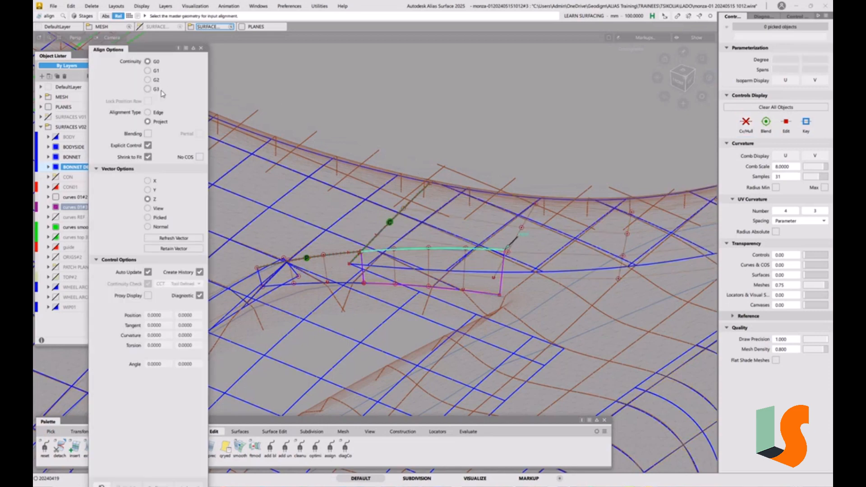
left_click(200, 272)
left_click(555, 271)
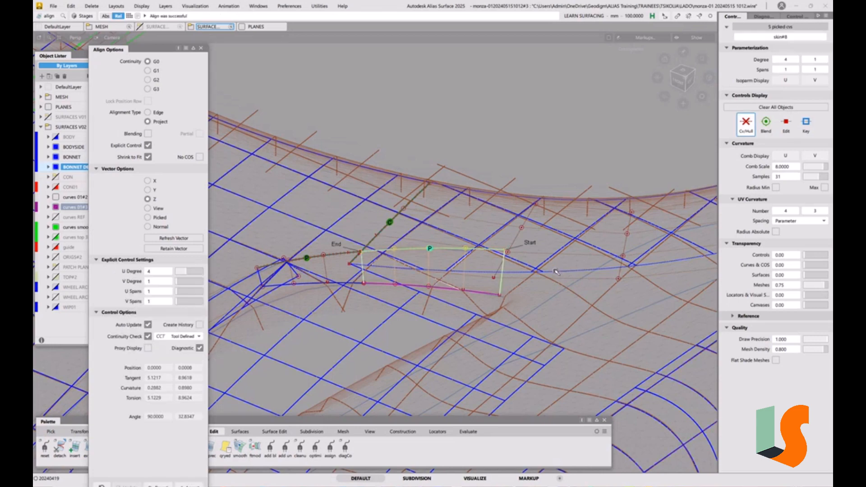
left_click(201, 47)
Step: Align the outer edge of the long curved detail piece to the bonnet with G0 Project along Z and U Degree 6
scroll(425, 257, "up", 5)
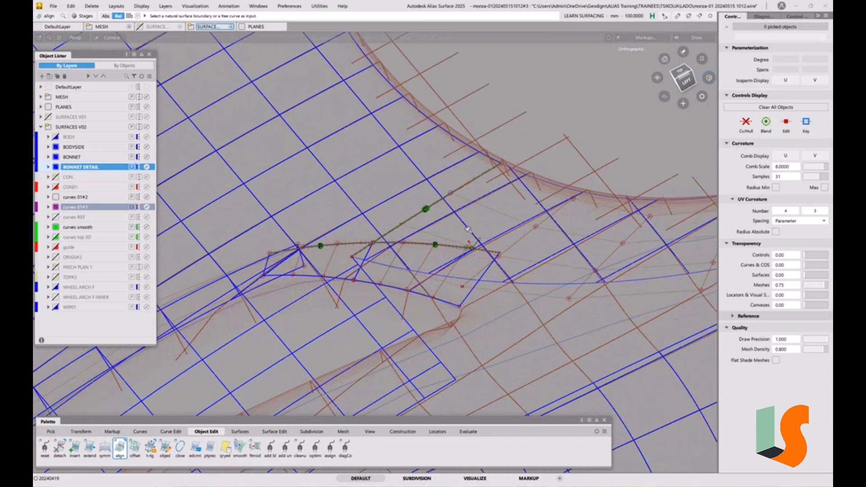
left_click_drag(411, 347, 538, 290, "alt+shift")
left_click_drag(453, 297, 414, 251, "alt+shift")
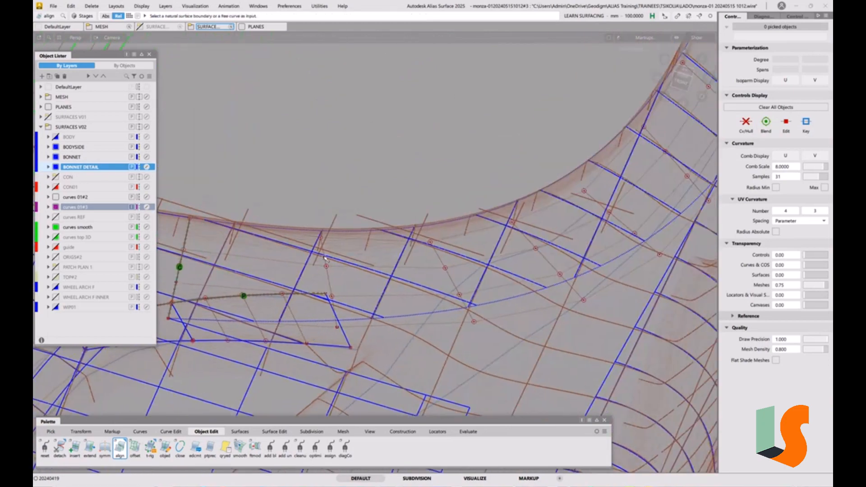
left_click_drag(277, 196, 430, 249, "alt+shift")
mouse_move(431, 249)
right_mouse_down("alt+shift")
mouse_move(390, 208)
mouse_move(432, 219)
mouse_move(447, 242)
right_mouse_up("alt+shift")
left_click_drag(461, 226, 314, 277, "alt+shift")
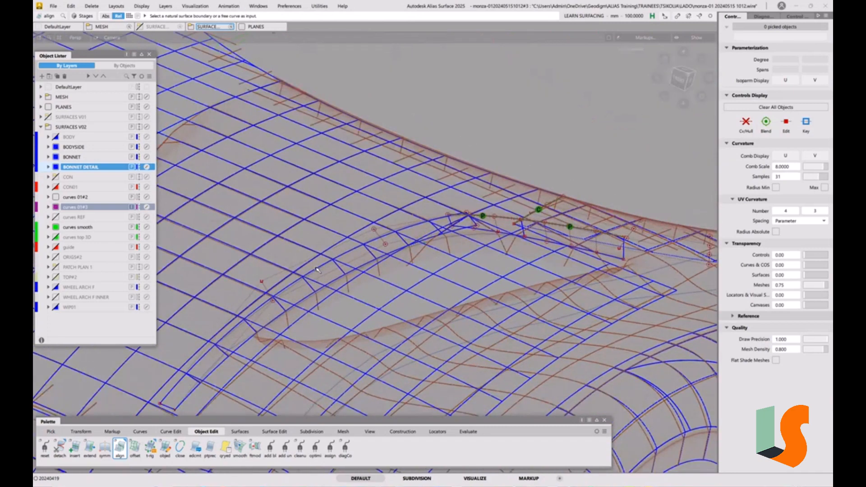
double_click(120, 449)
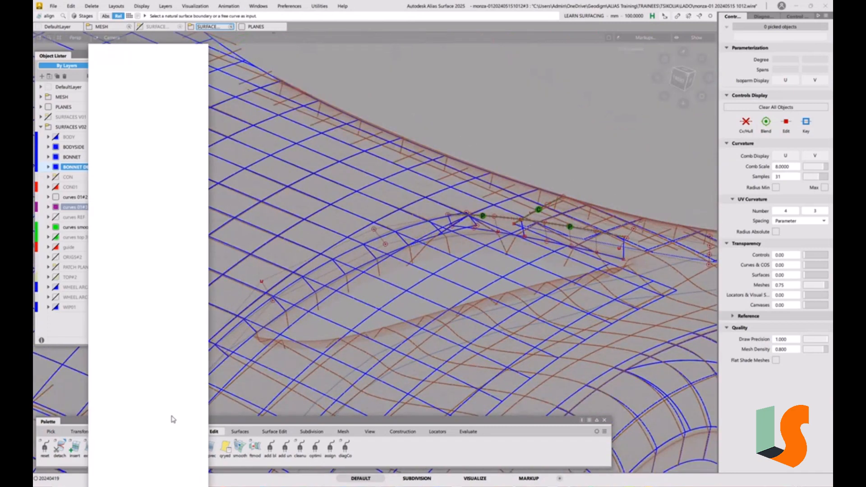
left_click(300, 282)
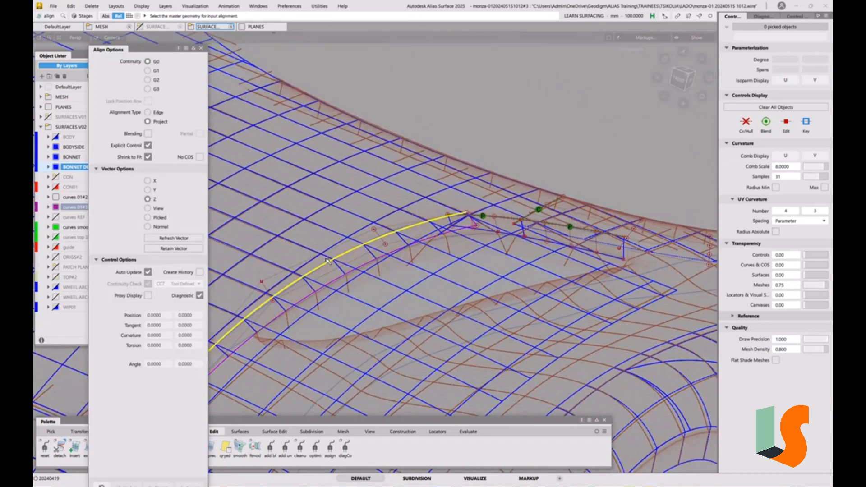
middle_click_drag(300, 282, 364, 311, "alt+shift")
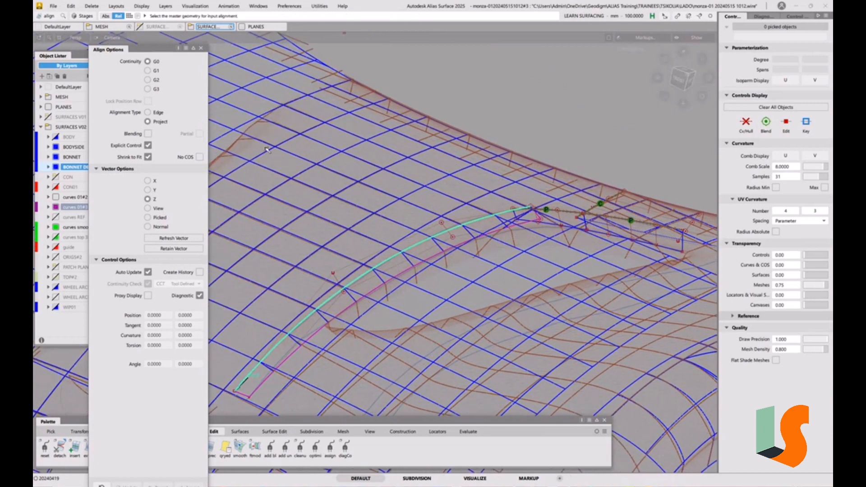
left_click(339, 72)
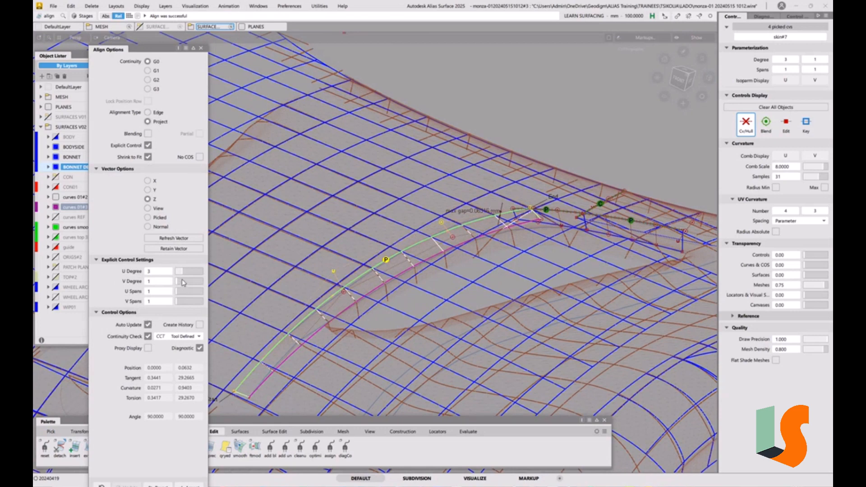
left_click_drag(181, 276, 194, 275)
Step: Examine the aligned long detail piece against the mesh sections, close the align options, and inspect the detail pieces around the bonnet corner
left_click_drag(420, 261, 526, 218, "alt+shift")
right_click_drag(525, 205, 504, 124, "alt+shift")
mouse_move(413, 200)
middle_mouse_down("alt+shift")
mouse_move(447, 181)
mouse_move(503, 100)
middle_mouse_up("alt+shift")
mouse_move(362, 234)
left_mouse_down("alt+shift")
mouse_move(356, 216)
mouse_move(344, 230)
left_mouse_up("alt+shift")
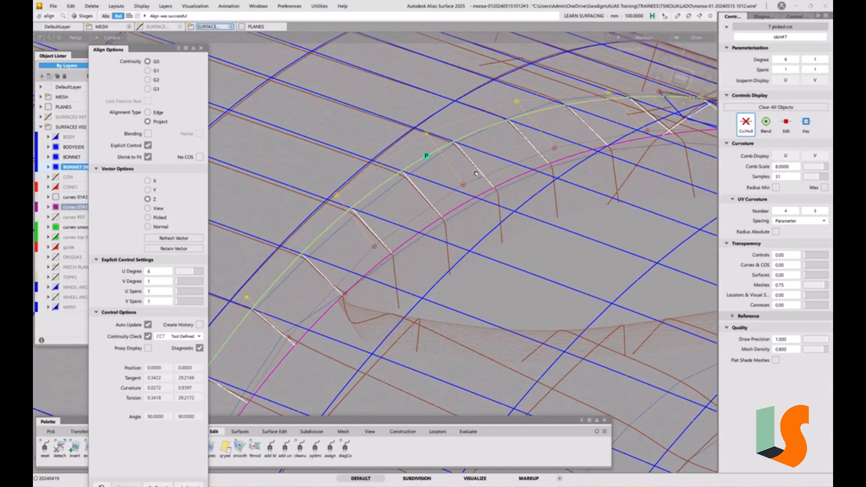
left_click_drag(403, 189, 442, 175, "alt+shift")
right_click_drag(363, 235, 318, 239, "alt+shift")
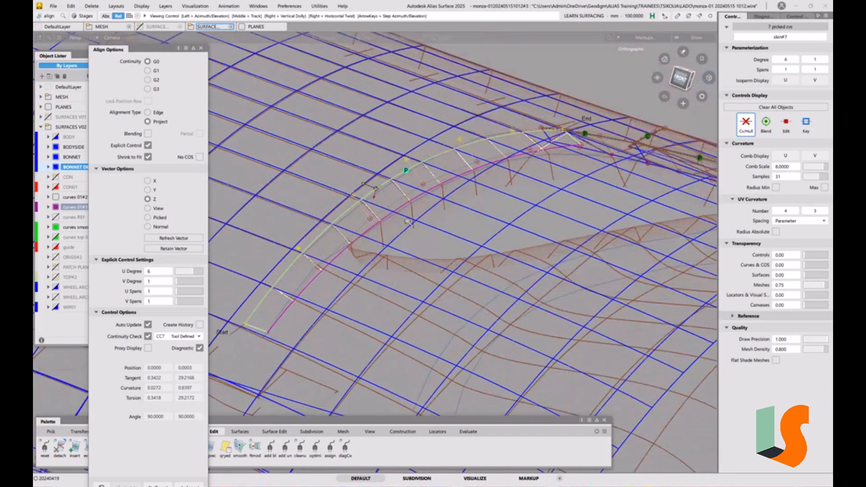
middle_click_drag(318, 240, 344, 220, "alt+shift")
left_click(201, 48)
left_click_drag(442, 252, 451, 198, "ctrl+shift")
right_click_drag(451, 199, 479, 167, "alt+shift")
middle_click_drag(478, 167, 373, 243, "alt+shift")
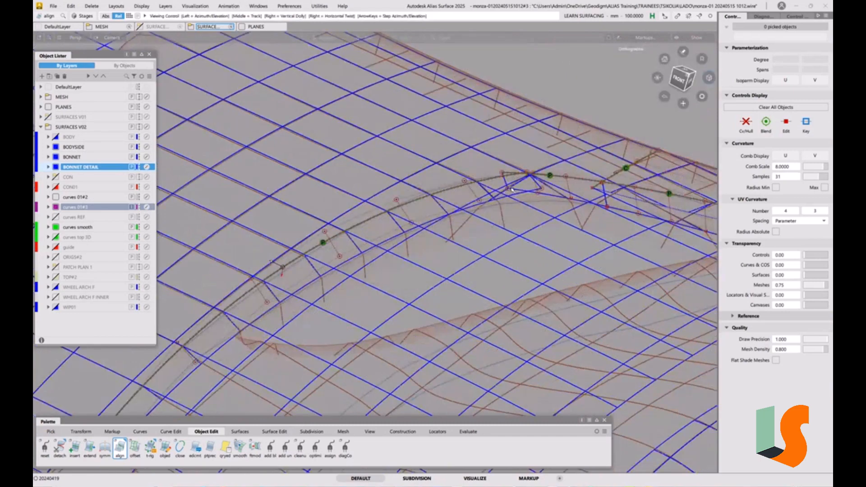
left_click_drag(372, 243, 356, 252, "alt+shift")
middle_click_drag(357, 253, 341, 258, "alt+shift")
right_click_drag(342, 258, 322, 247, "alt+shift")
middle_click_drag(322, 247, 366, 247, "alt+shift")
right_click_drag(366, 247, 338, 248, "alt+shift")
middle_click_drag(339, 249, 327, 239, "alt+shift")
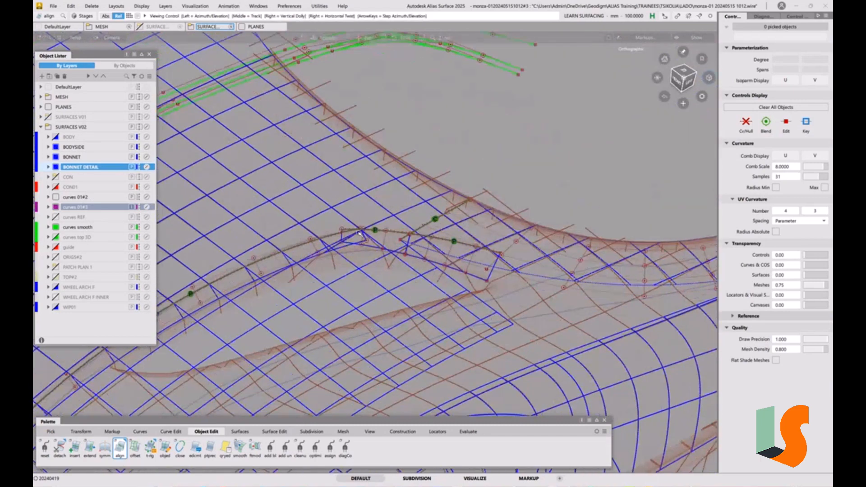
middle_click_drag(399, 47, 399, 85, "alt+shift")
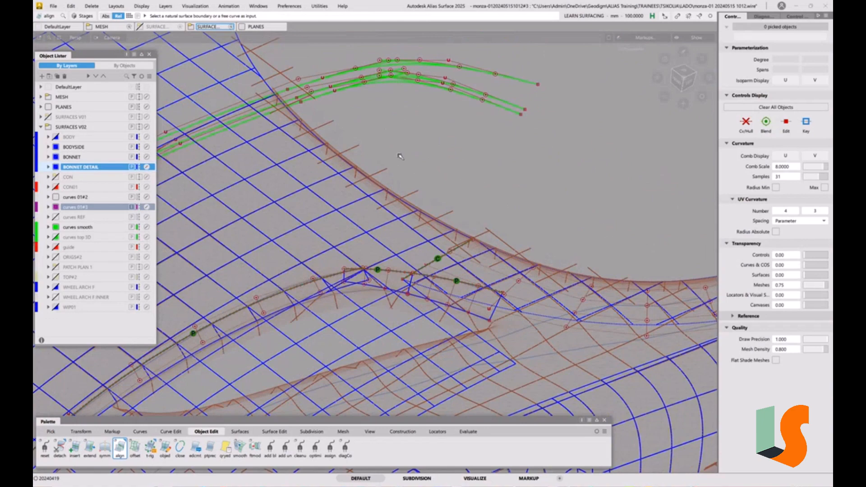
Step: Create a Skin surface between curve#76 and the uppermost of the green smooth curves floating above the bonnet
middle_click_drag(431, 140, 455, 173, "alt+shift")
left_click_drag(434, 111, 434, 125, "alt+shift")
right_click_drag(434, 124, 479, 128, "alt+shift")
middle_click_drag(479, 128, 372, 310, "alt+shift")
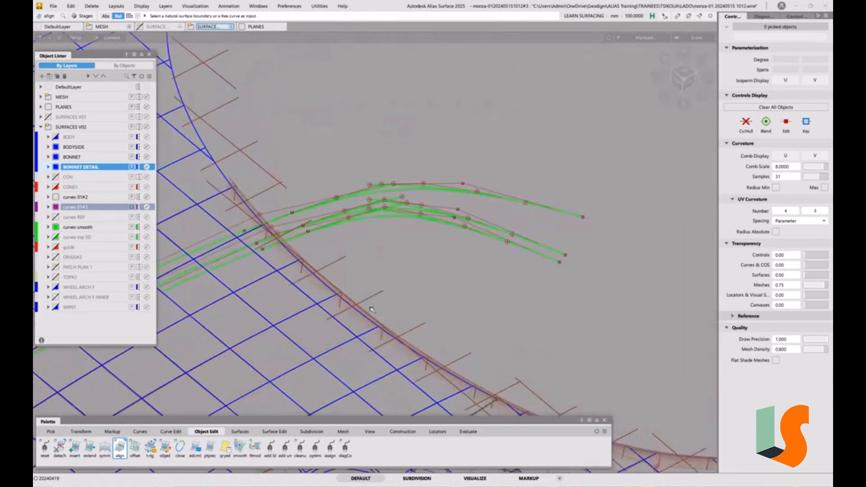
left_click(239, 432)
left_click(90, 447)
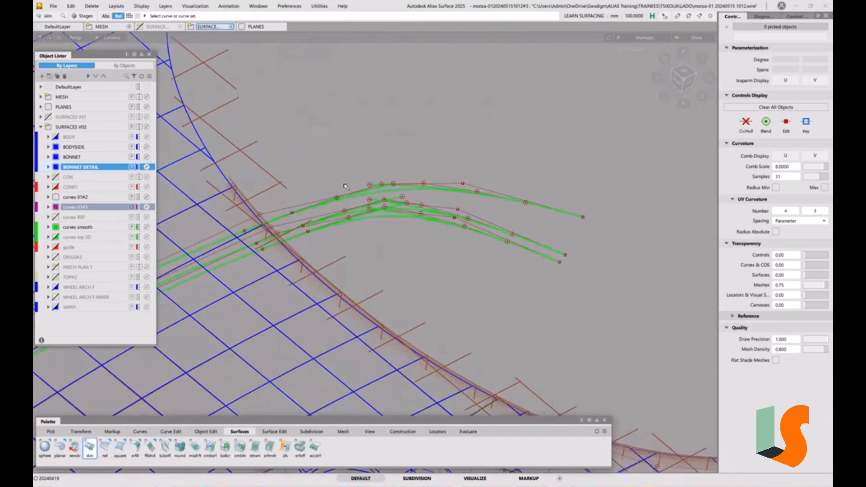
left_click(416, 213)
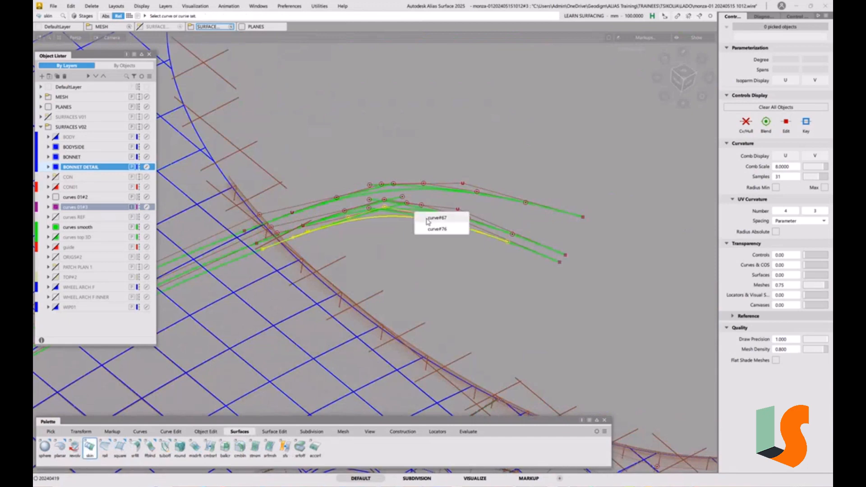
left_click(430, 231)
left_click(399, 191)
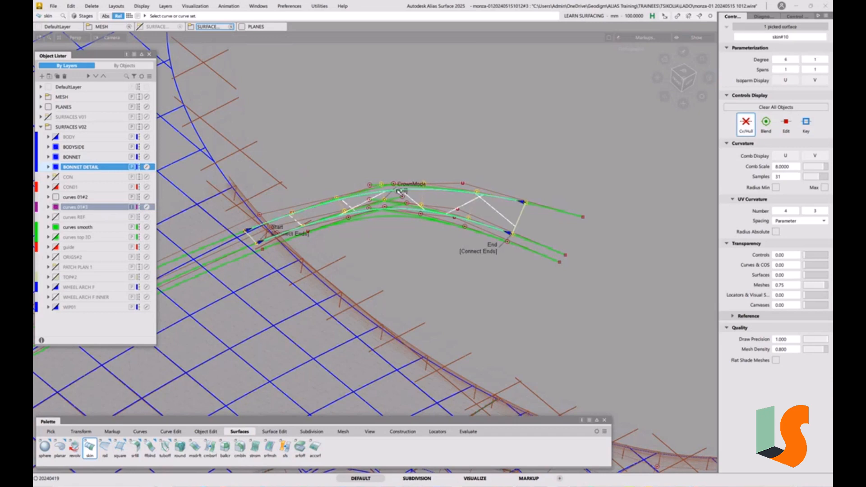
Step: Move the new skin surface down towards the bonnet detail pieces, removing its construction history, and deselect it
right_click_drag(446, 275, 448, 245, "ctrl+shift")
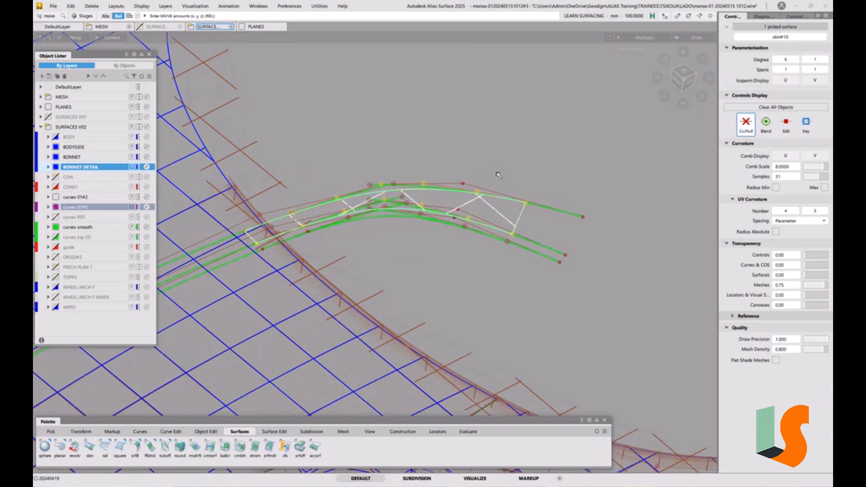
left_click(510, 155)
left_click(411, 300)
right_click_drag(481, 90, 482, 228)
left_click_drag(478, 265, 456, 252, "alt+shift")
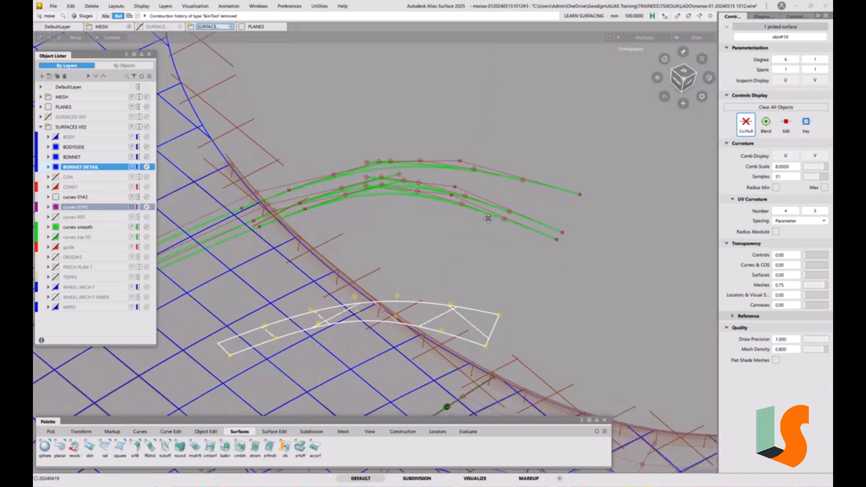
middle_click_drag(447, 358, 419, 232, "alt+shift")
right_click_drag(497, 179, 411, 189)
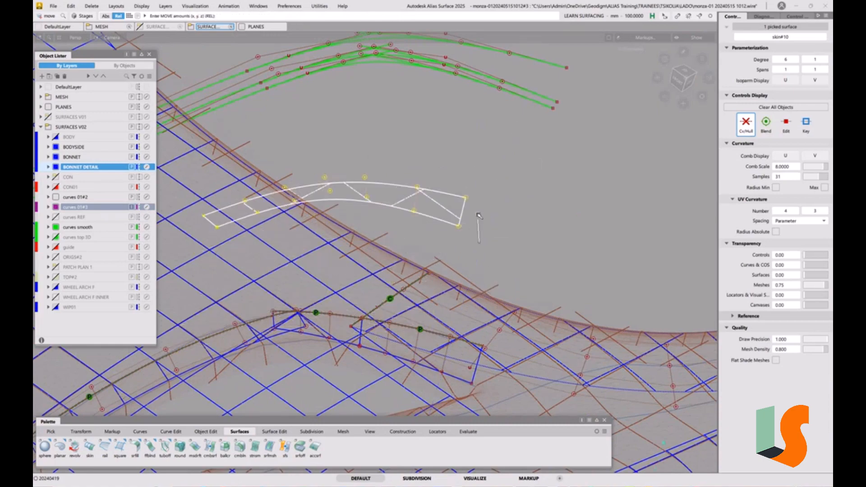
key("Escape")
left_click_drag(480, 216, 453, 187, "alt+shift")
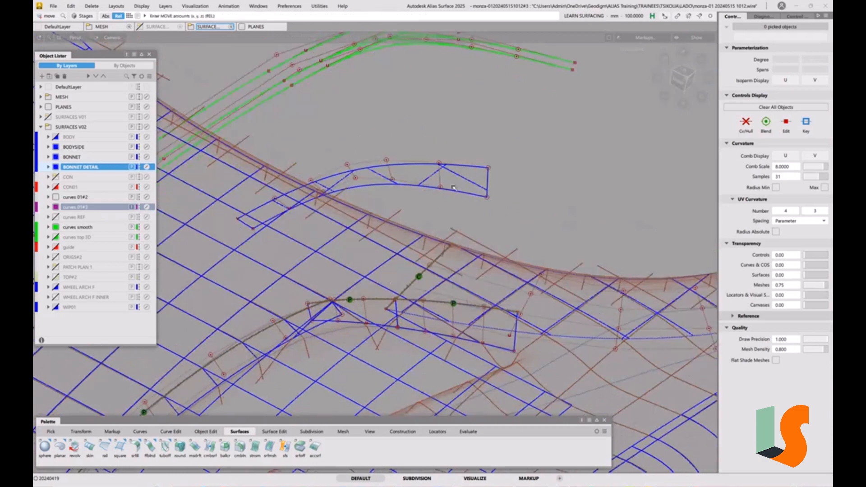
Step: Check the moved skin surface against the detail pieces from above and hide the curves smooth layer
left_click(210, 432)
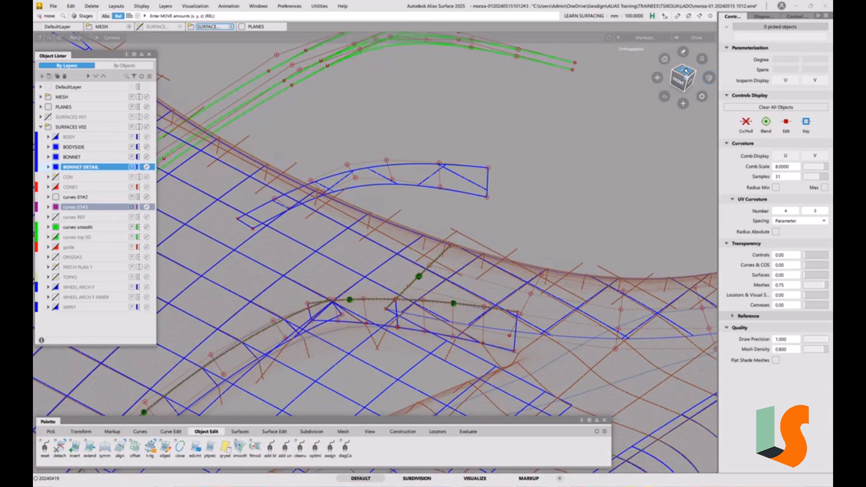
left_click(682, 76)
middle_click_drag(426, 145, 515, 251, "alt+shift")
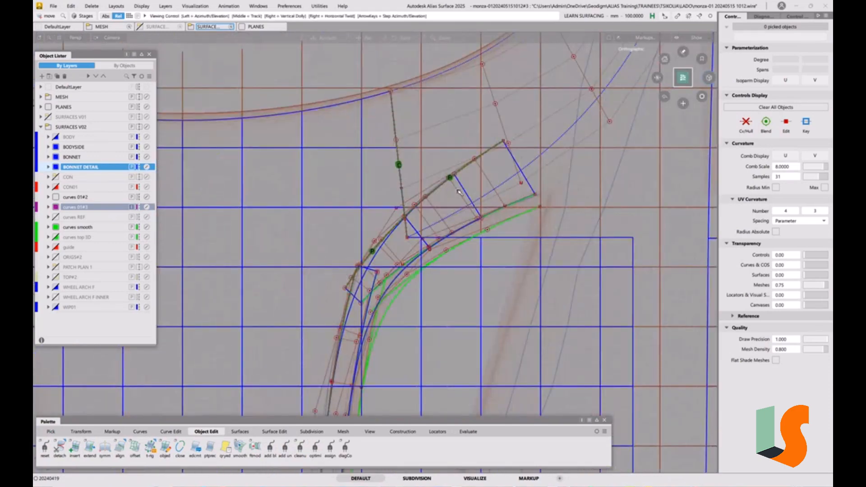
left_click(56, 228)
left_click_drag(426, 211, 460, 196, "alt+shift")
left_click(462, 190)
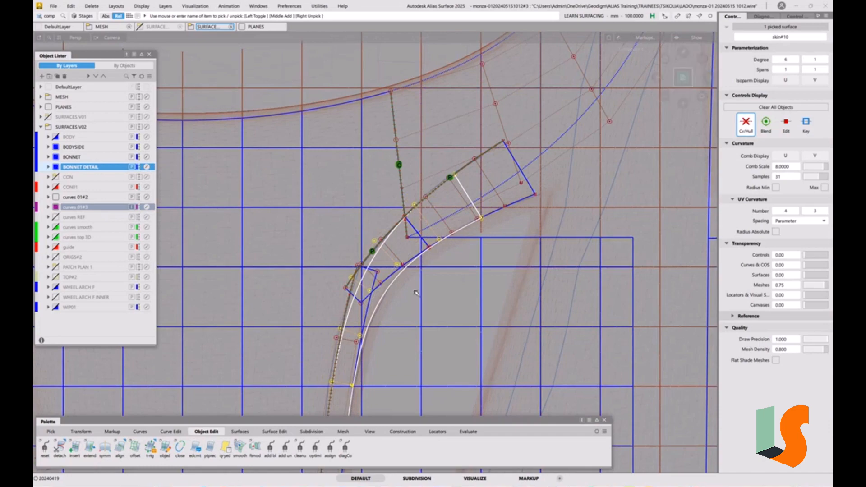
left_click_drag(401, 297, 402, 212, "alt+shift")
left_click_drag(329, 227, 307, 245, "ctrl+shift")
left_click(316, 239)
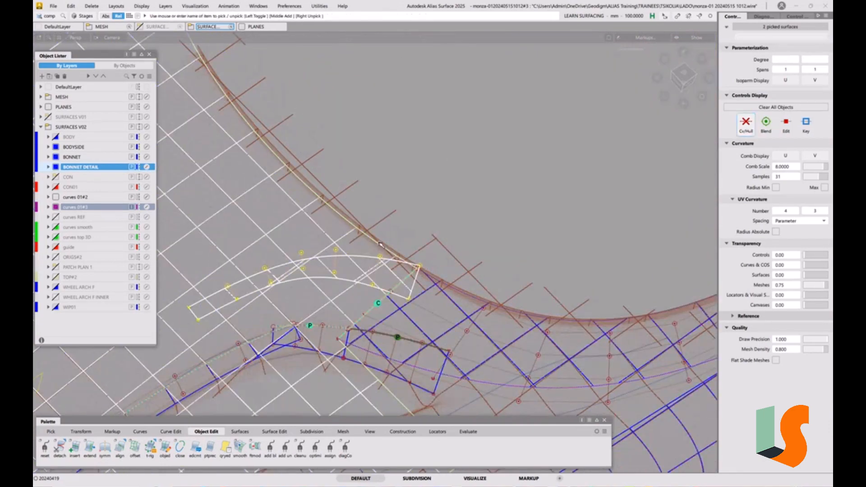
left_click_drag(379, 233, 393, 220, "alt+shift")
middle_click_drag(392, 221, 412, 169, "alt+shift")
key("alt+h")
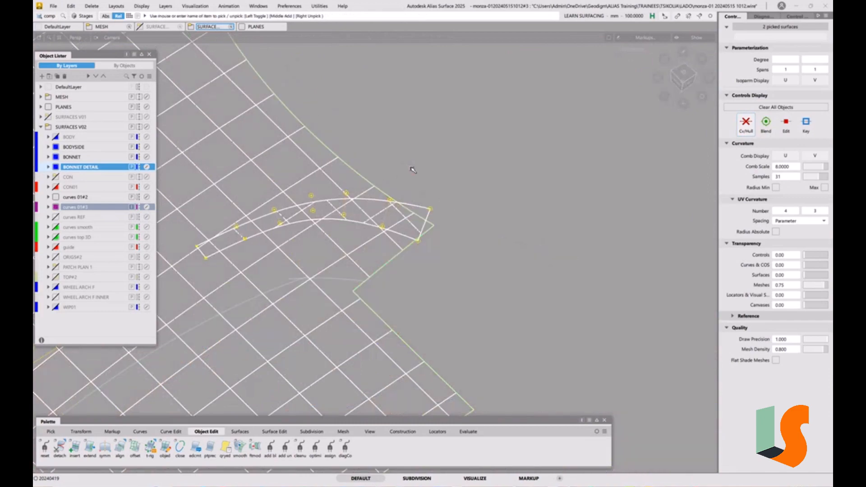
key("alt+v")
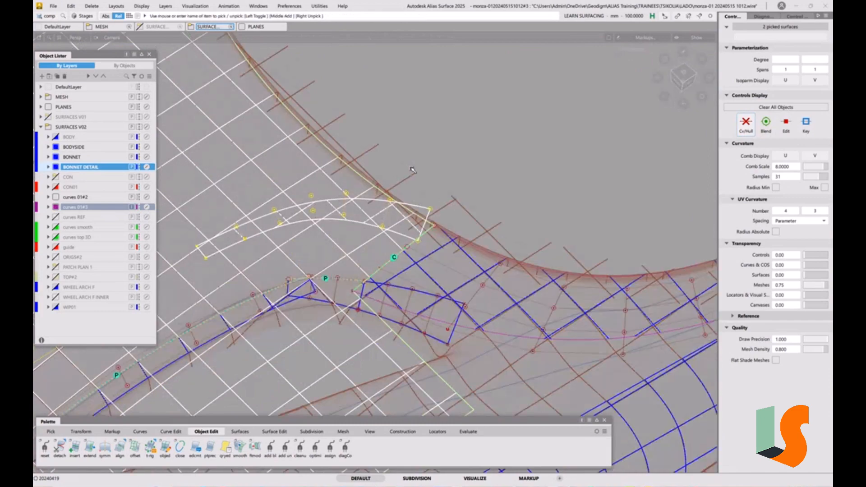
Step: Delete the construction history of the bonnet, the skin surface and the surrounding detail surfaces
left_click(456, 187)
right_click_drag(456, 187, 377, 221, "alt+shift")
left_click_drag(372, 226, 347, 223, "ctrl+shift")
left_click_drag(217, 158, 572, 329)
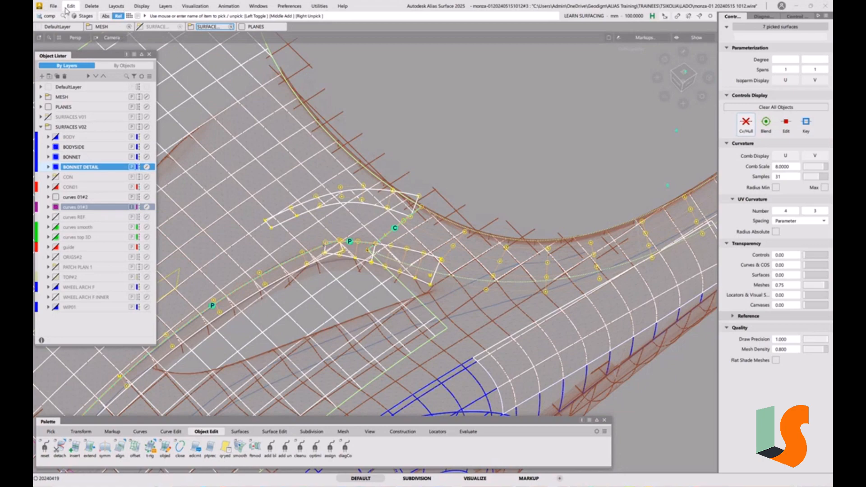
left_click(92, 6)
left_click(127, 33)
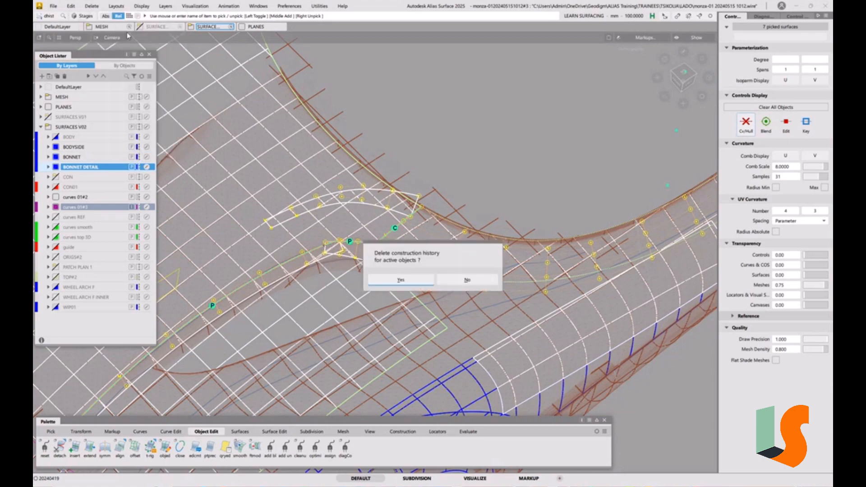
left_click(411, 281)
Step: Isolate the bonnet and the skin surface, and clear all cross sections in the Cross Section Editor
left_click_drag(381, 283, 353, 292, "ctrl+shift")
left_click(344, 193)
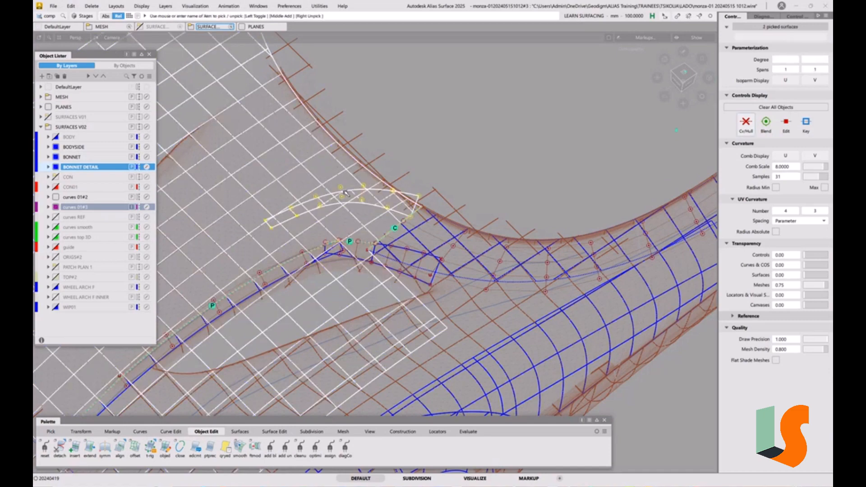
right_click_drag(449, 256, 514, 248, "alt+shift")
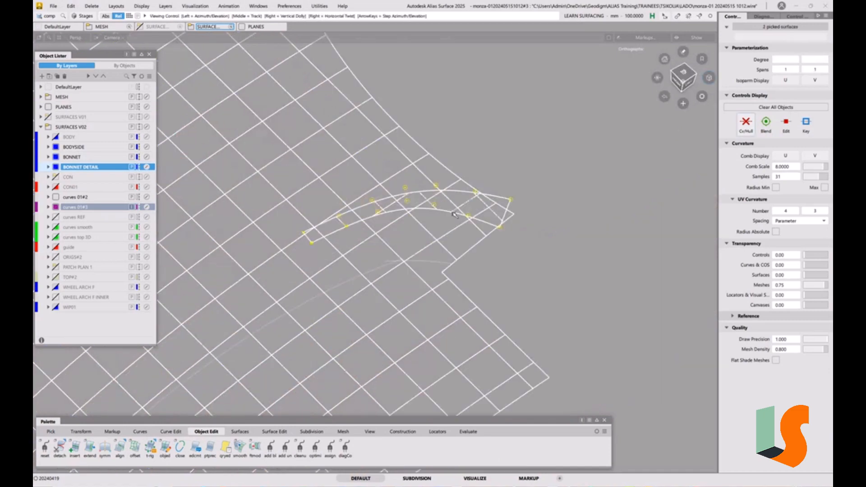
left_click(796, 18)
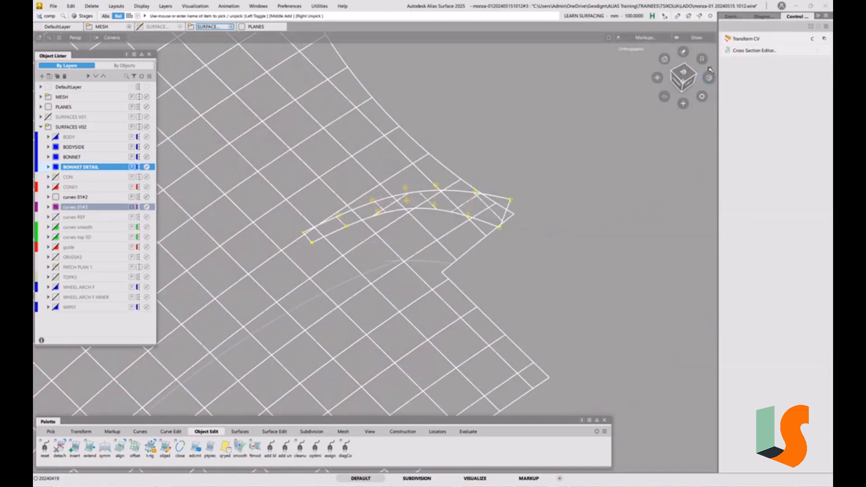
left_click(753, 50)
left_click(699, 196)
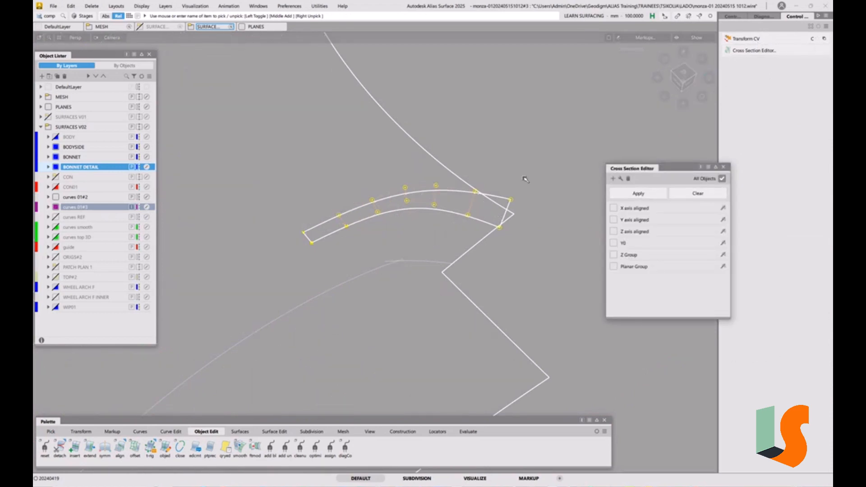
Step: Untrim the isolated bonnet surface
left_click_drag(517, 207, 525, 203, "alt+shift")
middle_click_drag(525, 204, 505, 170, "alt+shift")
left_click_drag(501, 230, 466, 237, "ctrl+shift")
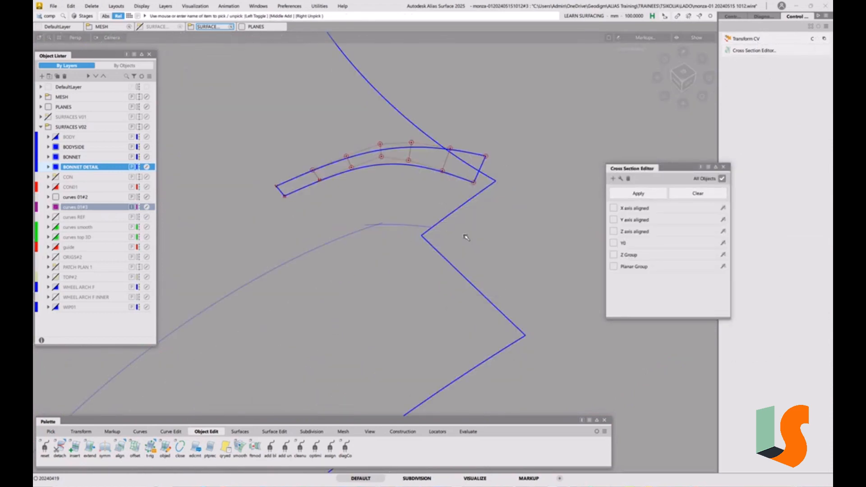
left_click(449, 273)
key("u")
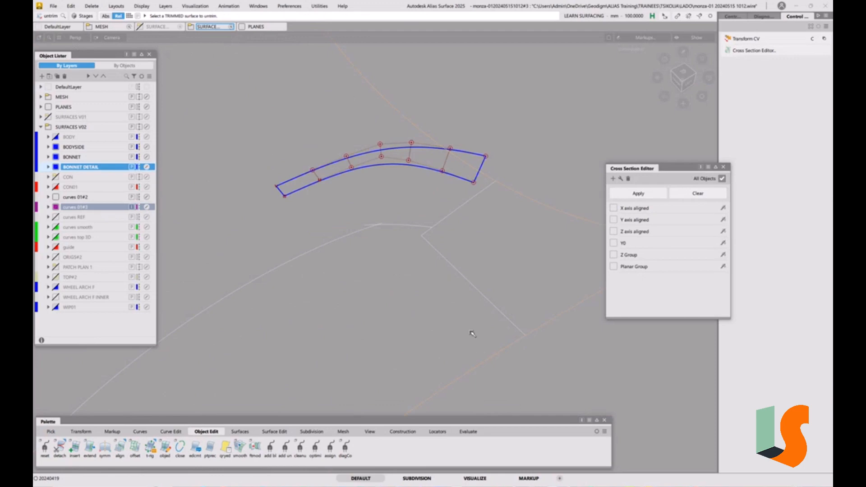
left_click_drag(467, 321, 461, 284, "ctrl+shift")
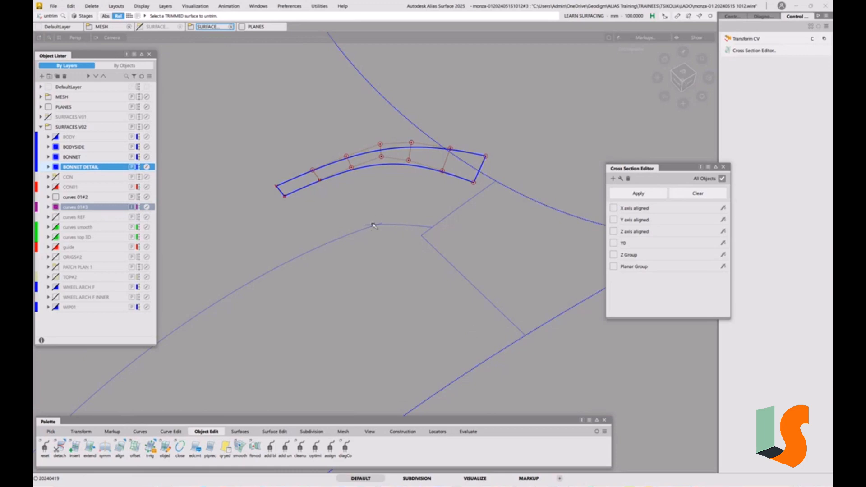
Step: Align the outer edge of the skin surface to the untrimmed bonnet with G0 Project along Z and Explicit Control
left_click_drag(387, 229, 400, 219, "alt+shift")
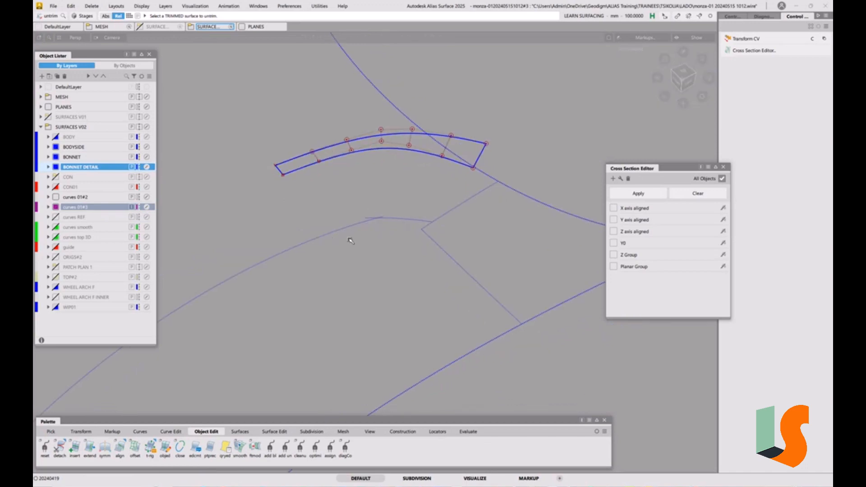
middle_click_drag(385, 222, 352, 217, "alt+shift")
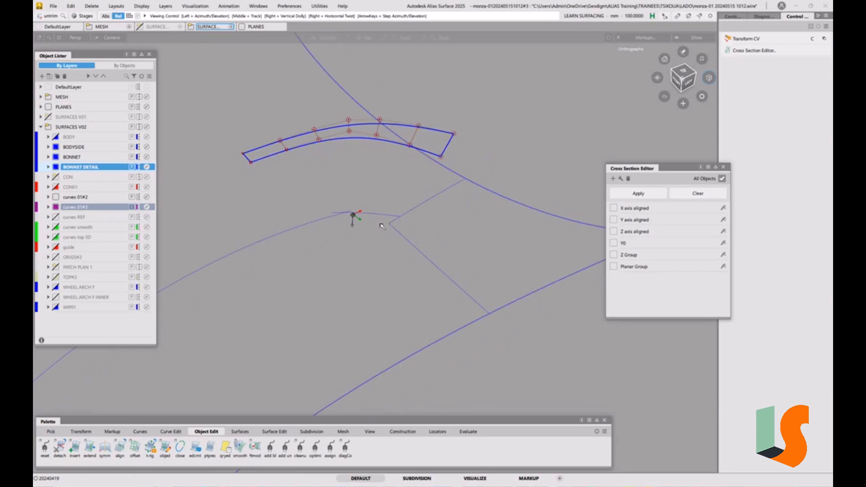
right_click_drag(350, 220, 378, 219, "alt+shift")
middle_click_drag(378, 219, 393, 227, "alt+shift")
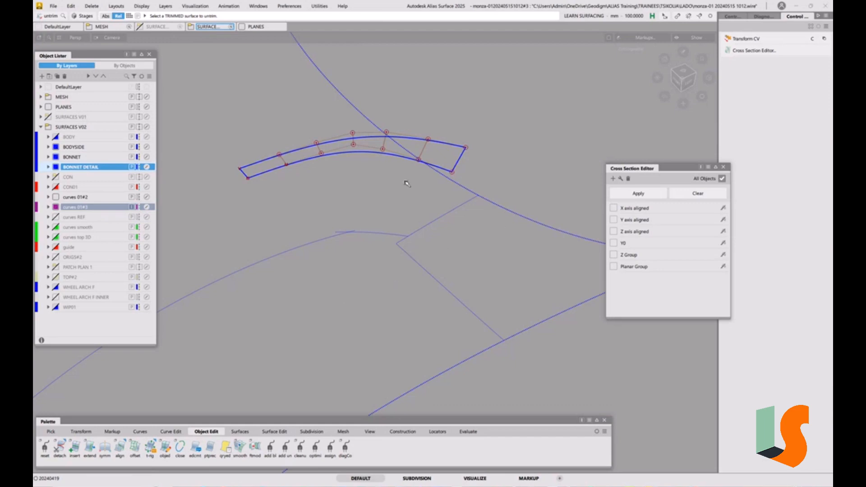
double_click(120, 448)
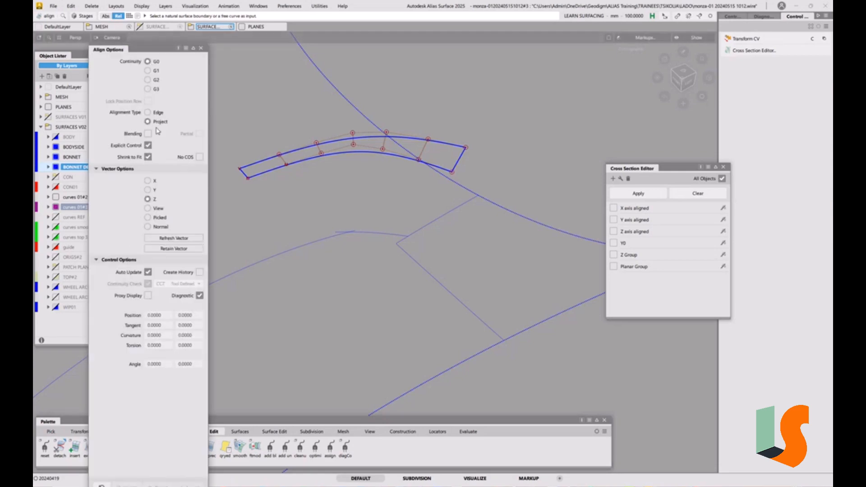
left_click(342, 140)
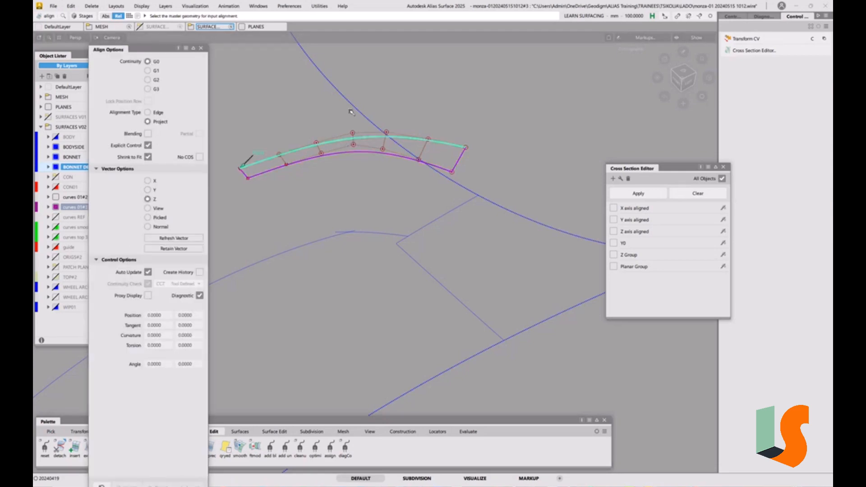
left_click(353, 107)
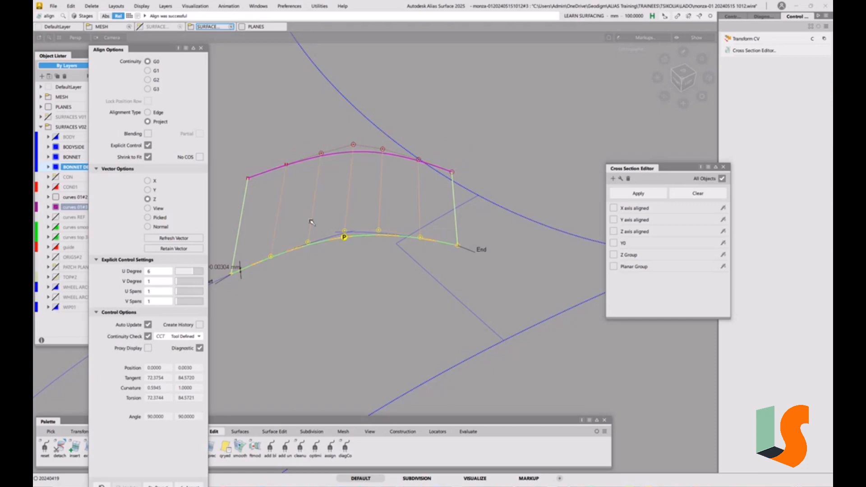
middle_click_drag(392, 264, 432, 252, "alt+shift")
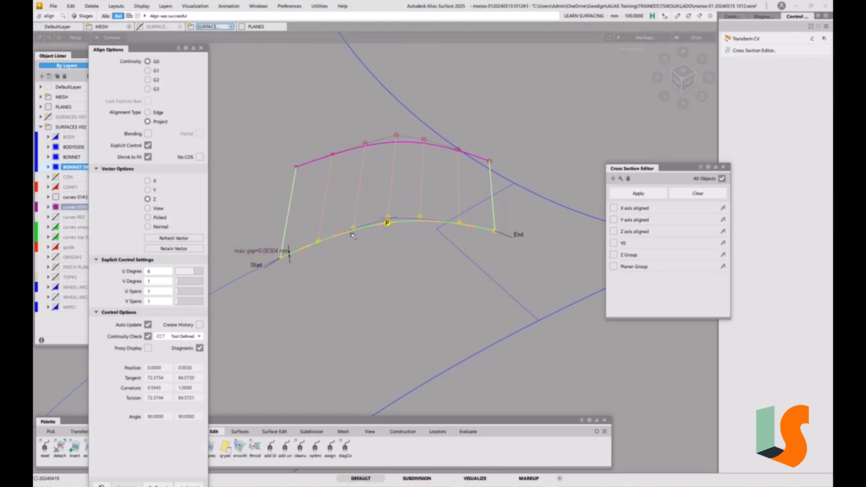
Step: Enable Blending for the skin surface's alignment with 1 extra CV row, and inspect its shape from several angles
left_click(148, 134)
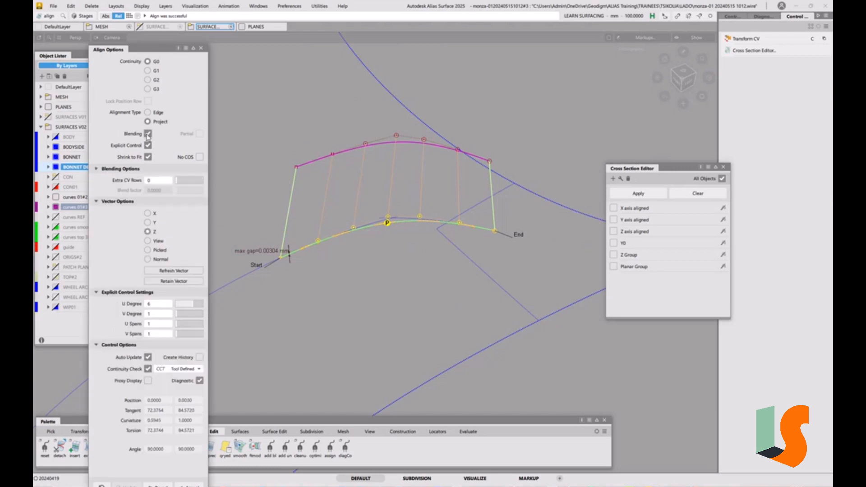
left_click(180, 182)
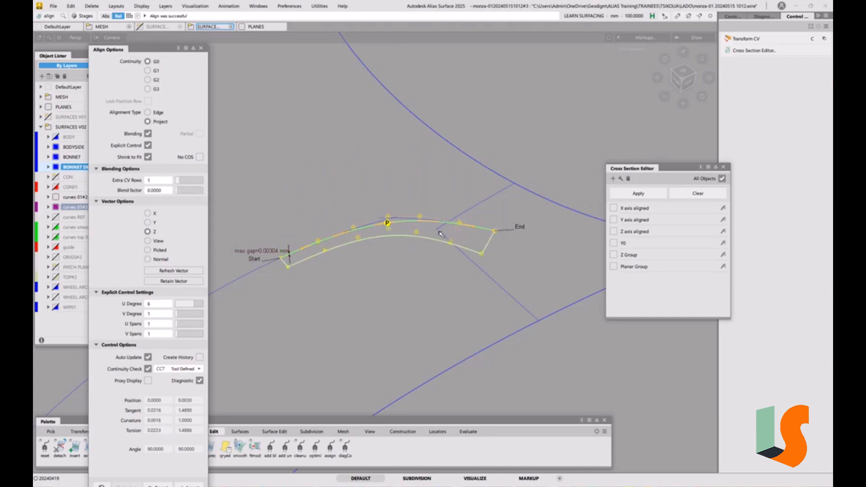
left_click_drag(420, 226, 382, 210, "alt+shift")
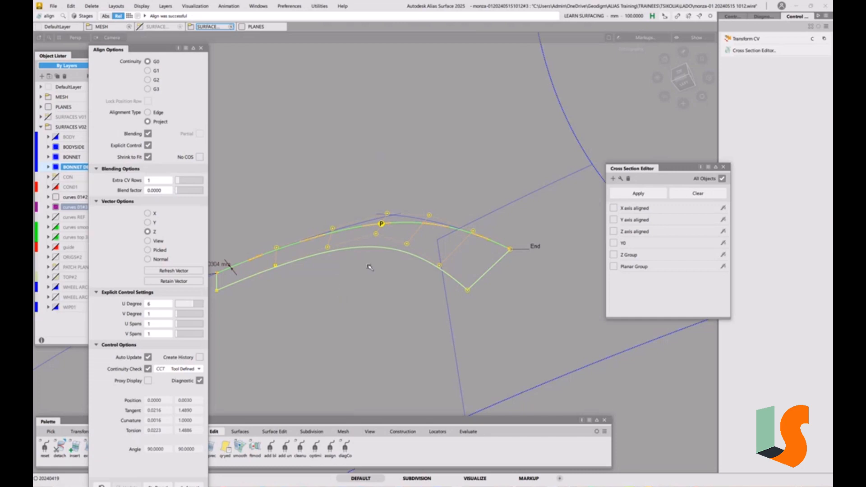
right_click_drag(388, 249, 393, 269, "alt+shift")
left_click_drag(453, 248, 239, 227, "alt+shift")
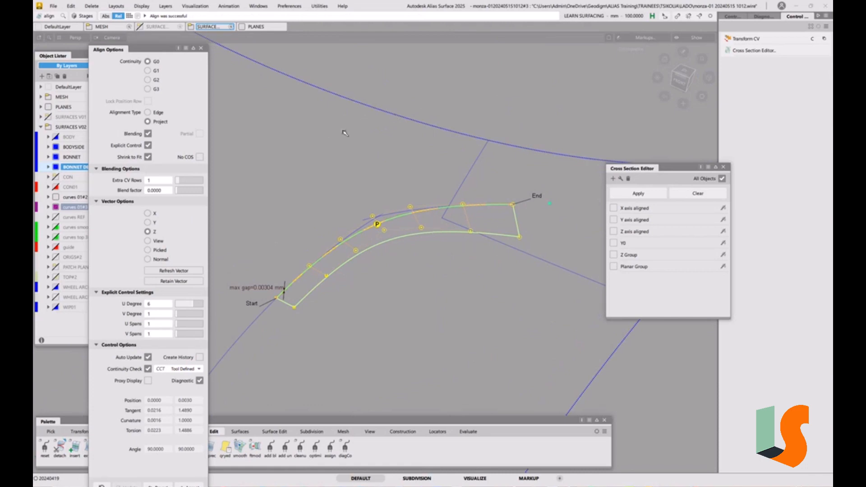
left_click_drag(436, 219, 400, 226, "alt+shift")
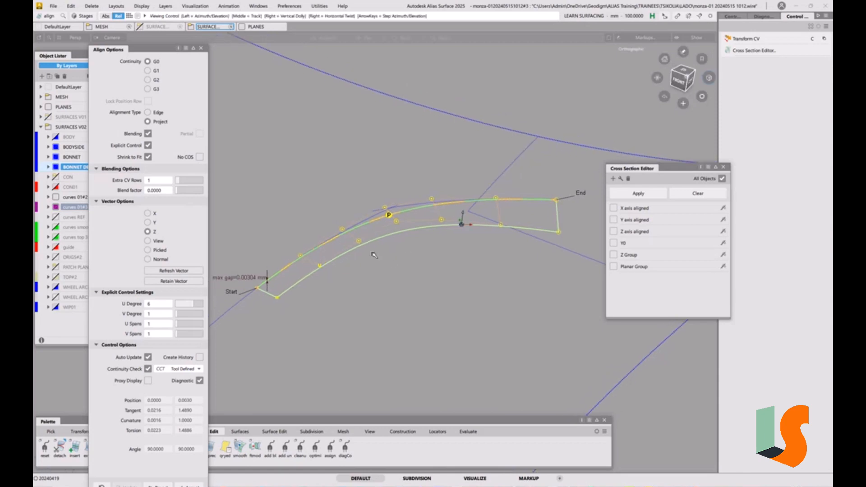
Step: Close the Cross Section Editor and orient the view to look straight down on the skin surface, with the bonnet lying lengthwise
middle_click_drag(373, 250, 371, 195, "alt+shift")
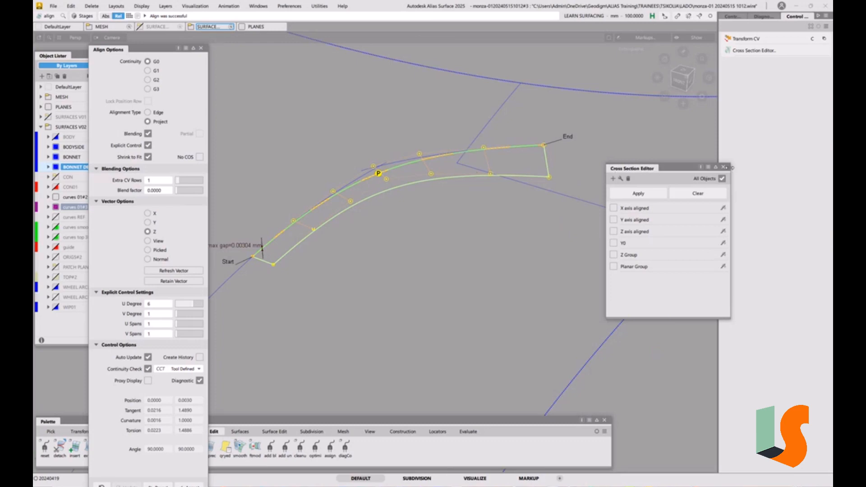
left_click(724, 168)
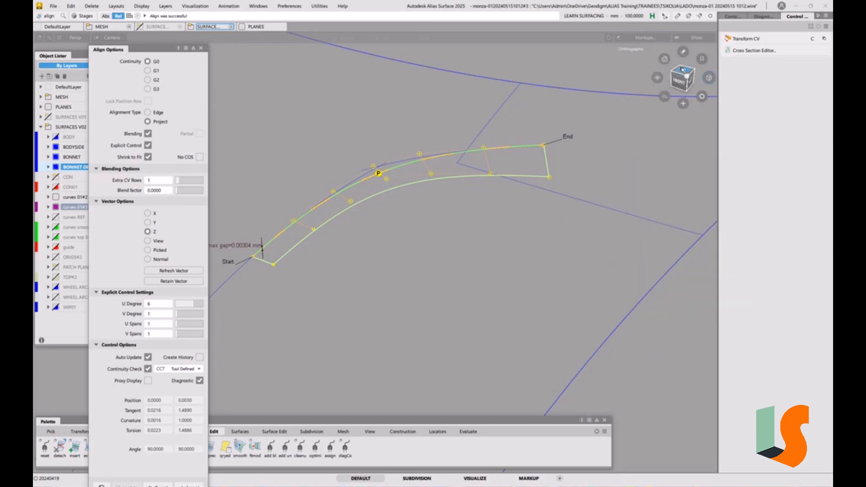
left_click(683, 73)
left_click(702, 70)
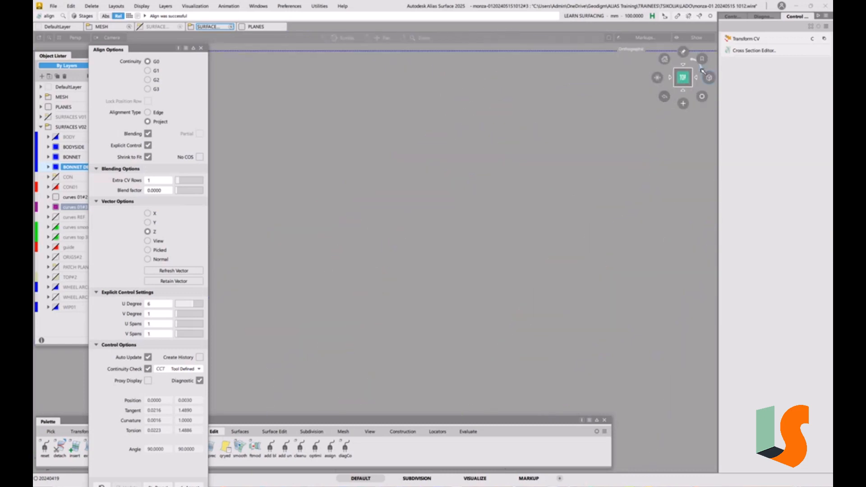
left_click(702, 70)
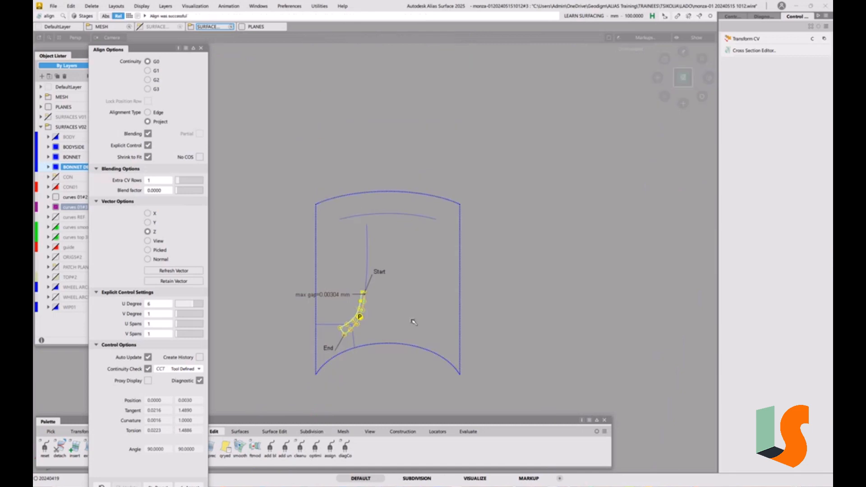
right_click_drag(410, 221, 436, 225, "alt+shift")
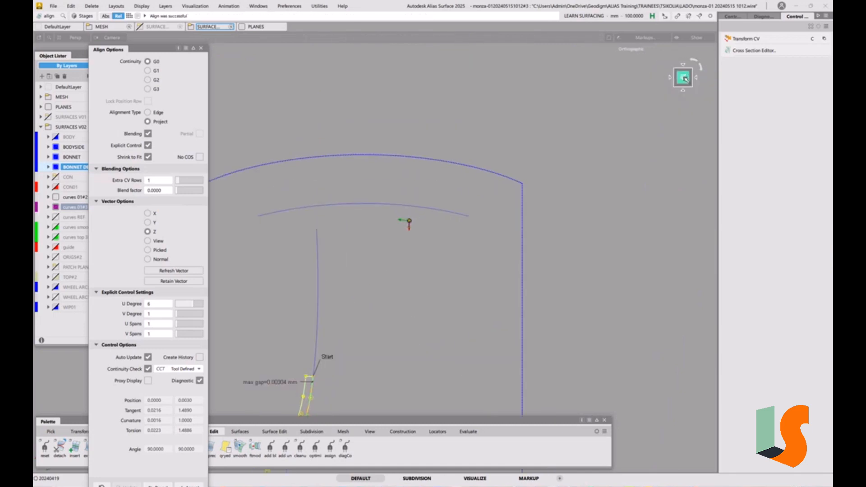
left_click(697, 65)
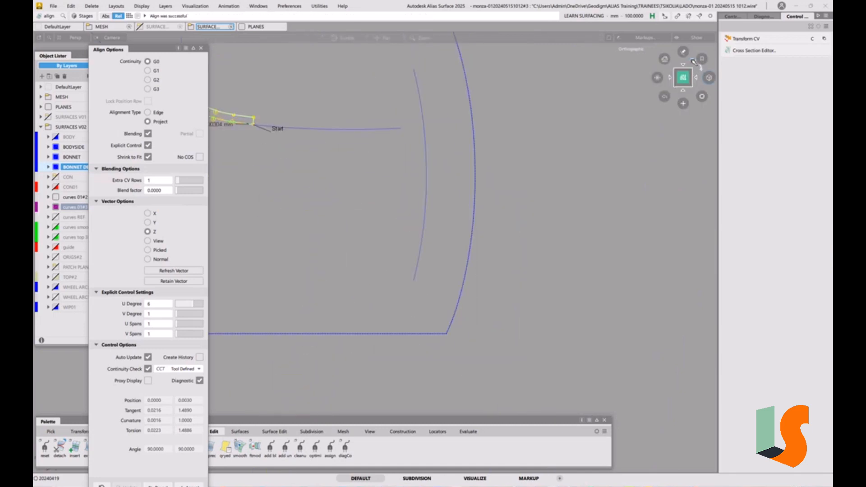
left_click(694, 61)
left_click(694, 62)
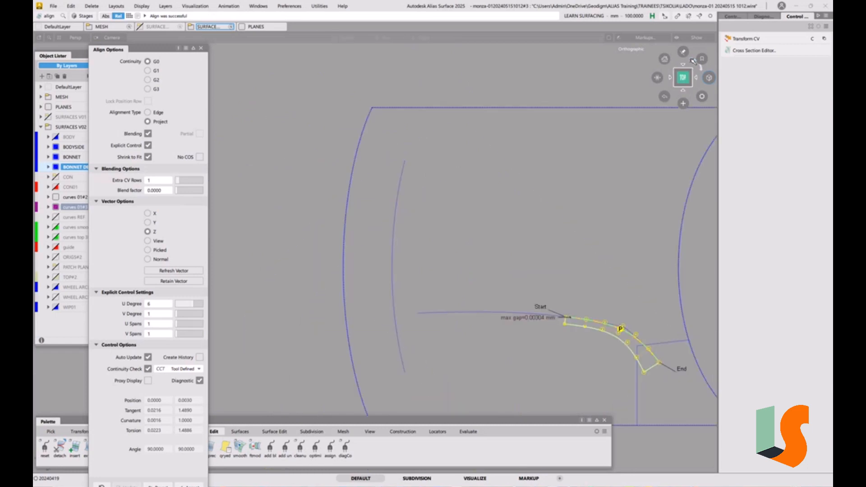
Step: Examine the skin surface's aligned edge on the bonnet from above and from the side, ending in a top view
middle_click_drag(595, 290, 369, 205, "alt+shift")
right_click_drag(367, 243, 419, 224, "alt+shift")
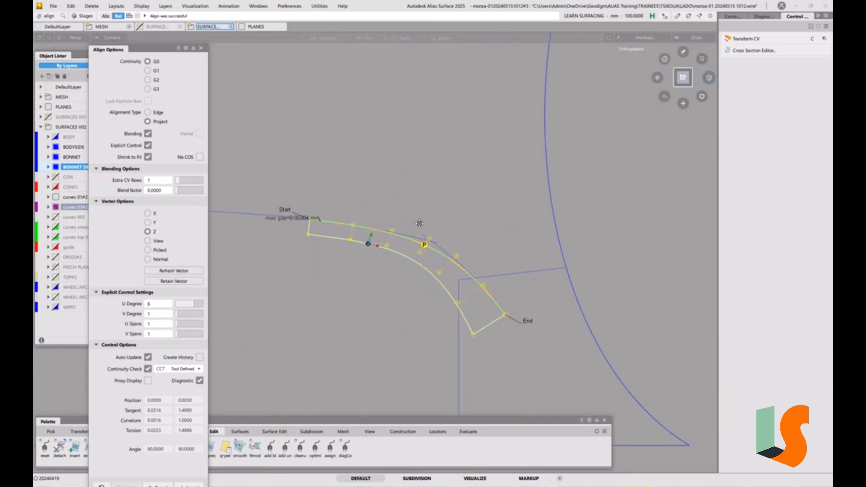
middle_click_drag(424, 221, 450, 218, "alt+shift")
left_click(437, 250, "alt+shift")
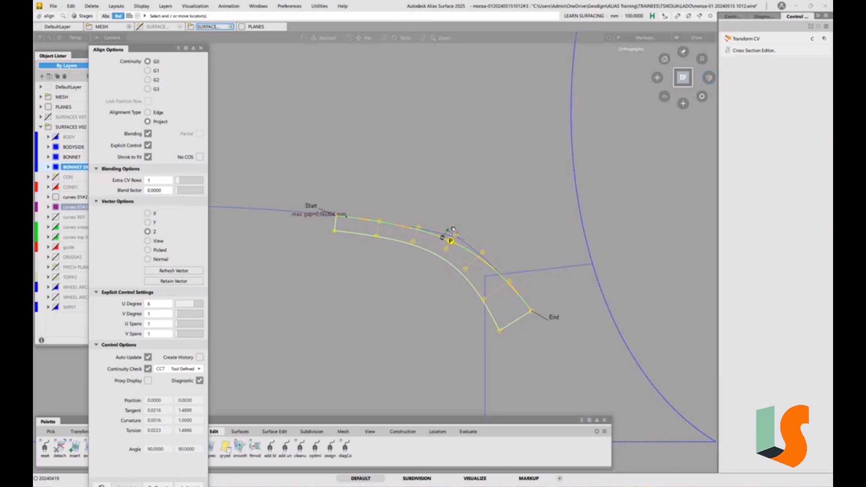
key("F8")
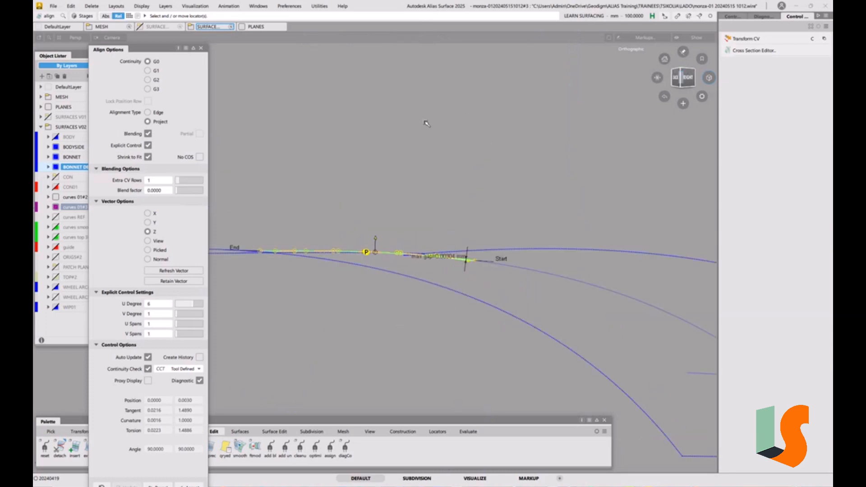
left_click(683, 73)
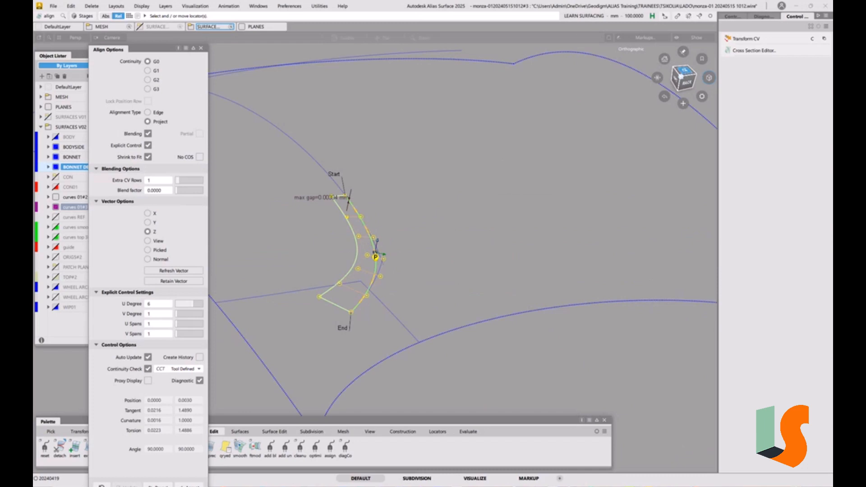
left_click(682, 77)
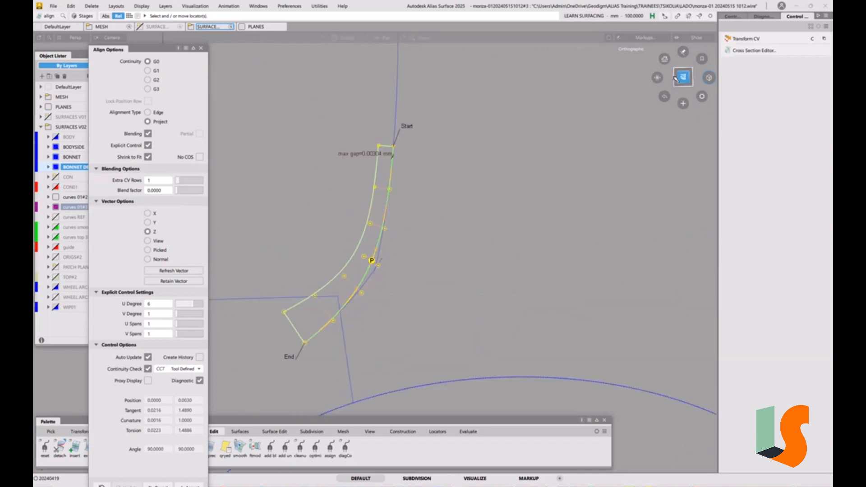
left_click(693, 62)
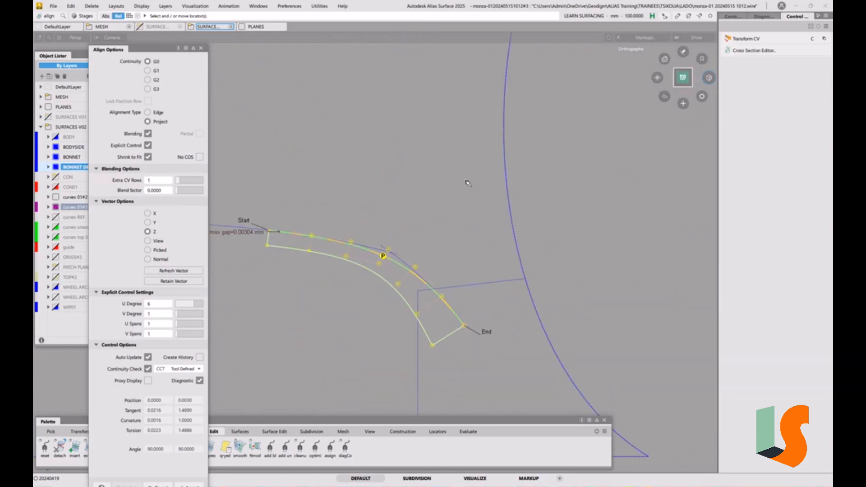
Step: Turn off Show Point of Interest Jack in the Navigation section of General Preferences, and close the preferences
left_click(299, 6)
left_click(317, 116)
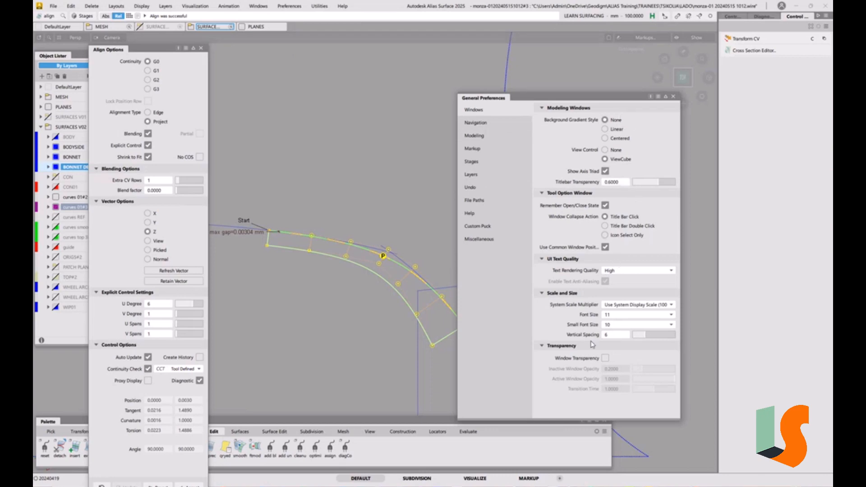
left_click(480, 124)
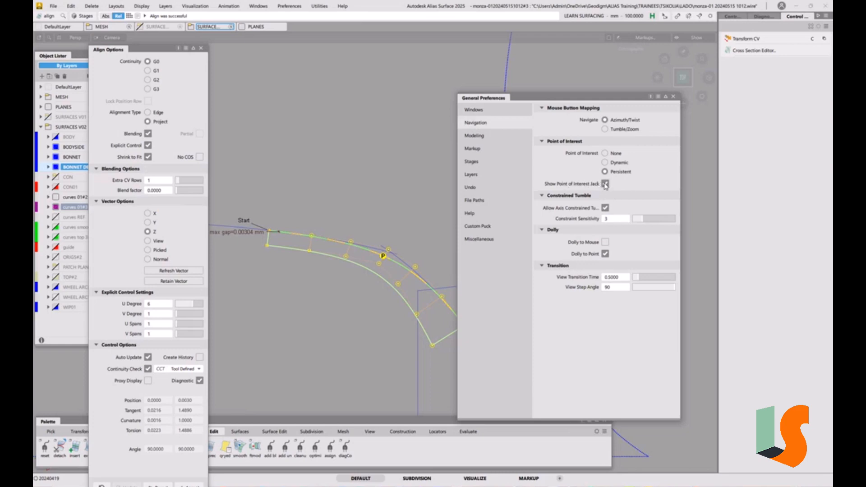
right_click_drag(404, 252, 404, 222, "ctrl+shift")
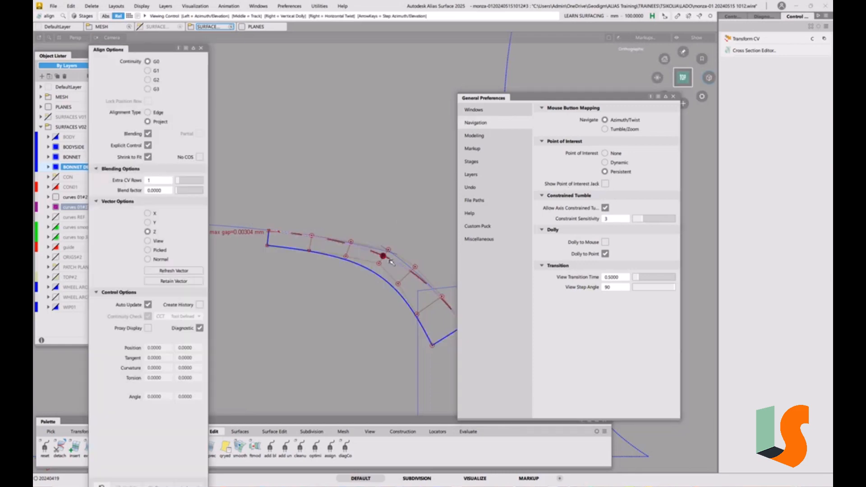
mouse_move(390, 258)
right_mouse_down("alt+shift")
mouse_move(391, 240)
mouse_move(387, 254)
right_mouse_up("alt+shift")
middle_click_drag(387, 253, 386, 223, "alt+shift")
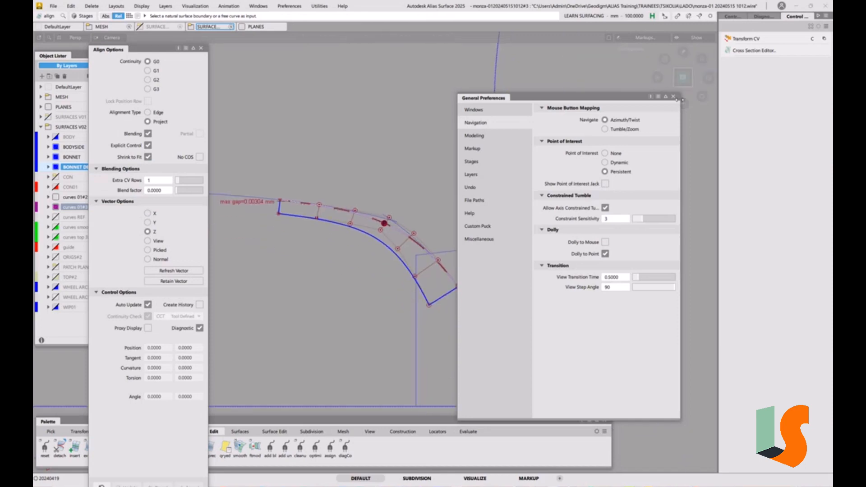
left_click(674, 97)
Step: Place a construction point on the bonnet's curve on surface rail_surf#3.cos6, where it crosses the adjacent bonnet line near the skin's wide end
left_click_drag(390, 230, 456, 208, "alt+shift")
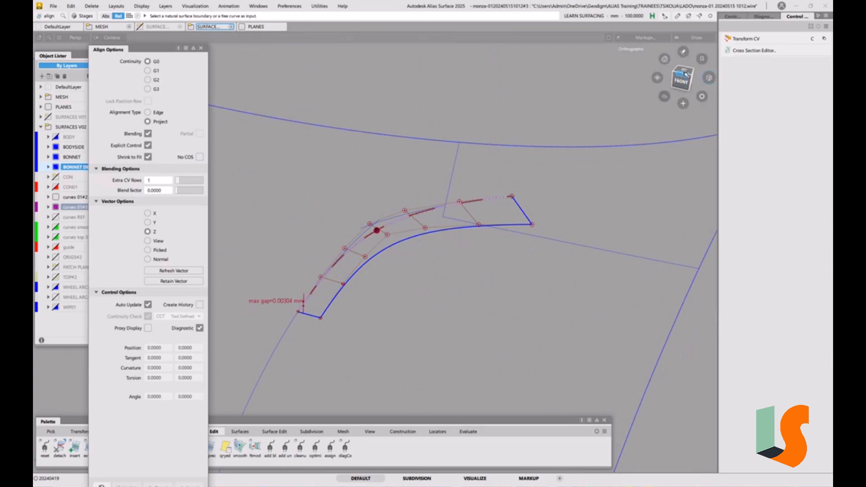
left_click(692, 74)
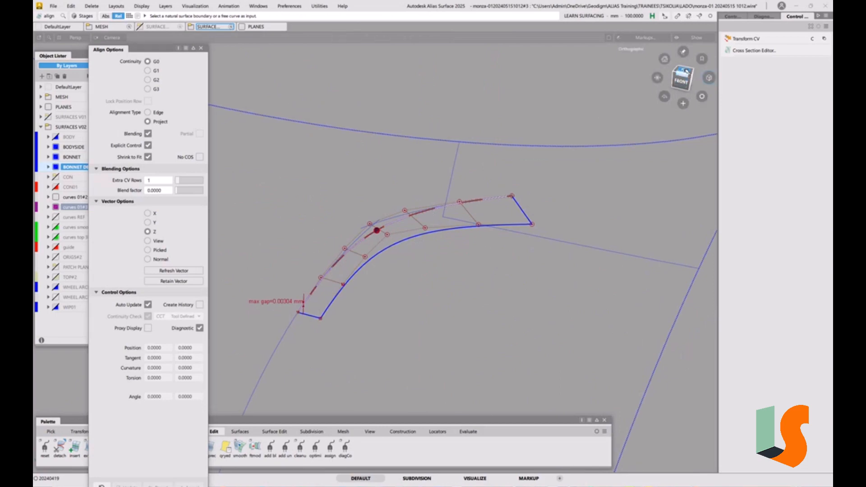
left_click(701, 71)
middle_click_drag(587, 200, 485, 192, "alt+shift")
left_click(399, 433)
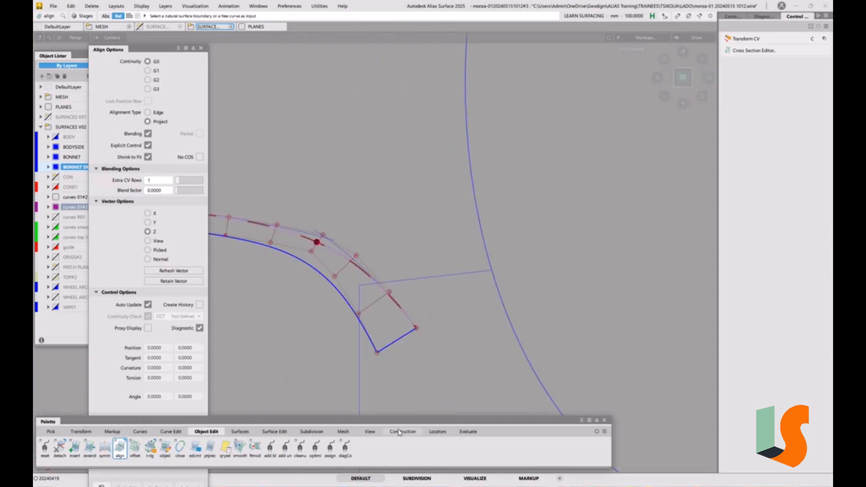
left_click(399, 432)
left_click(45, 448)
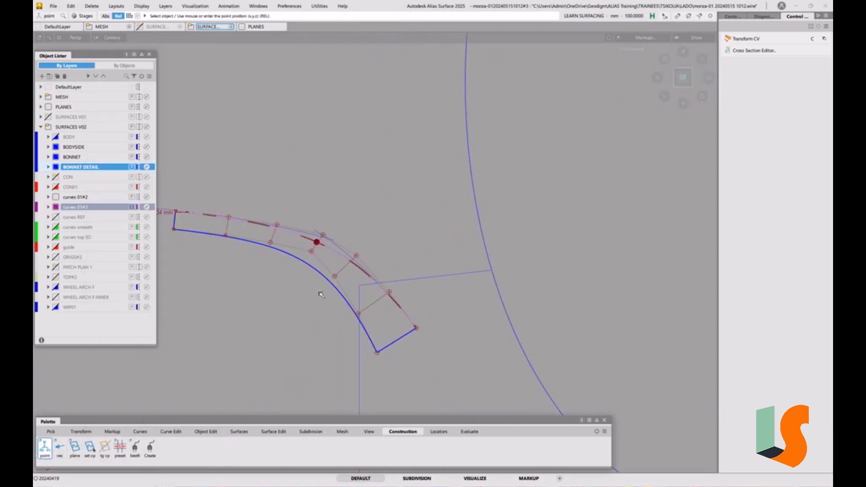
left_click(390, 296)
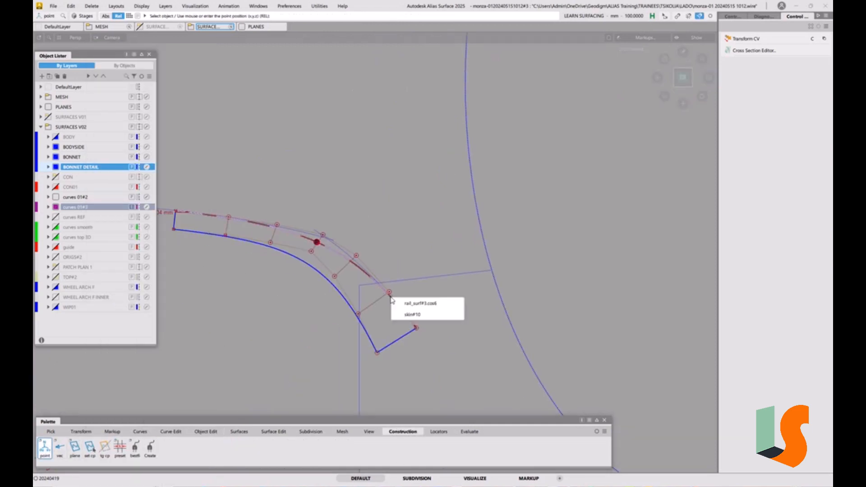
left_click(454, 305)
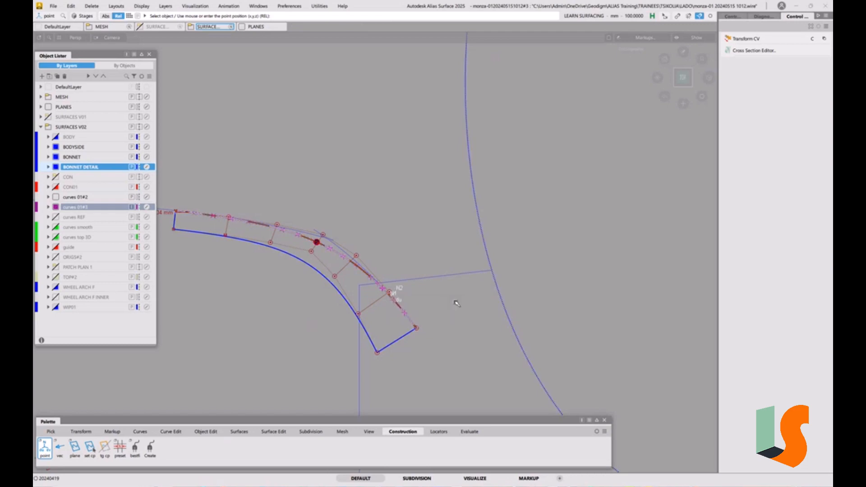
left_click(395, 268)
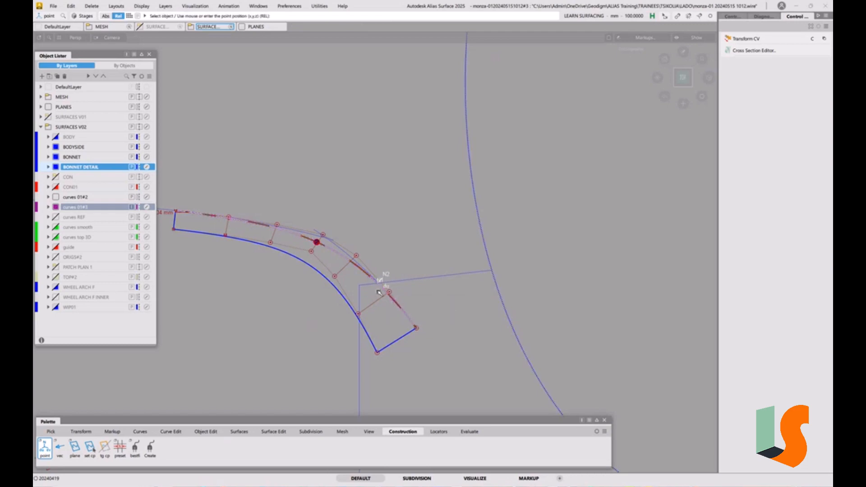
Step: Detach the skin surface into two pieces at the construction point on its outer edge
left_click(206, 432)
left_click(60, 448)
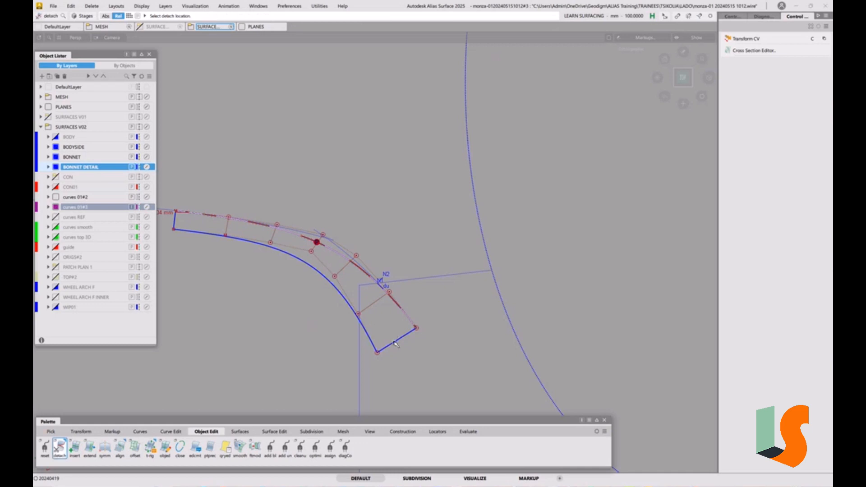
left_click_drag(394, 342, 381, 313)
left_click(377, 283)
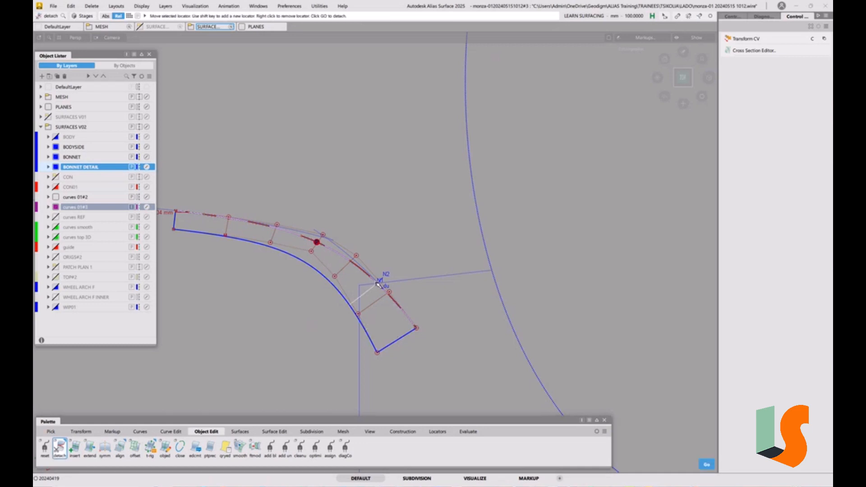
key("space")
Step: Delete the curve on surface that the earlier alignment left on the bonnet along the skin's outer edge
left_click_drag(358, 314, 328, 251, "alt+shift")
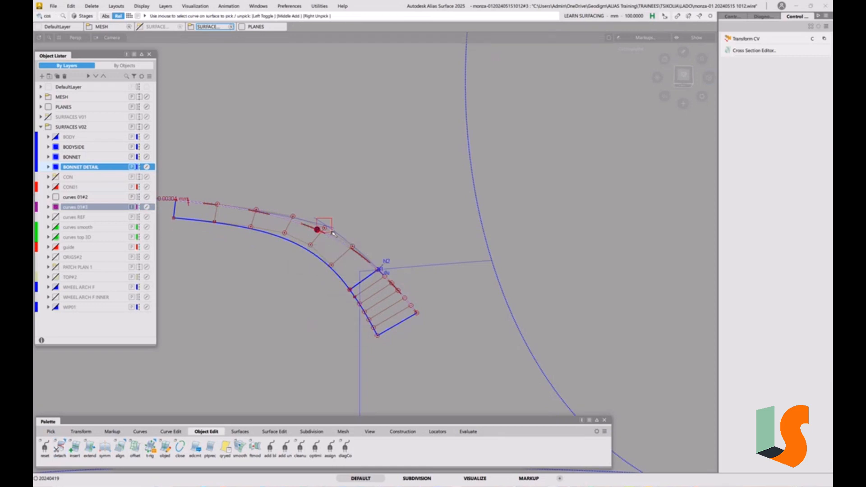
left_click(318, 229)
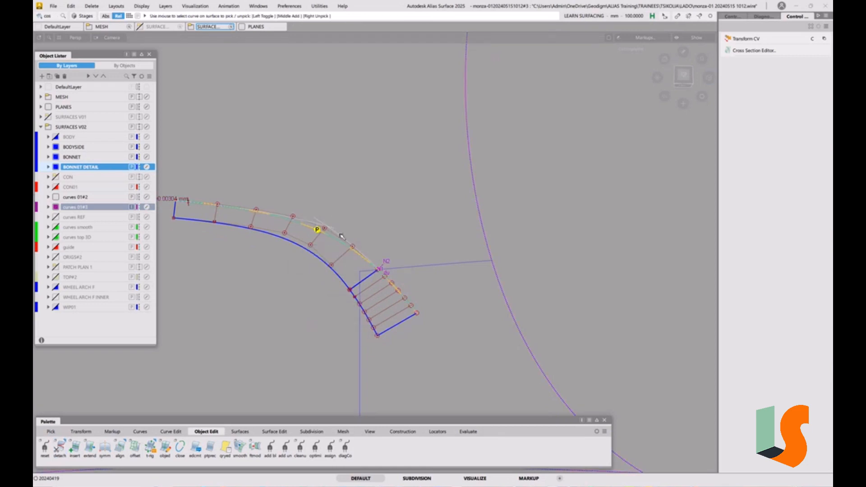
key("Delete")
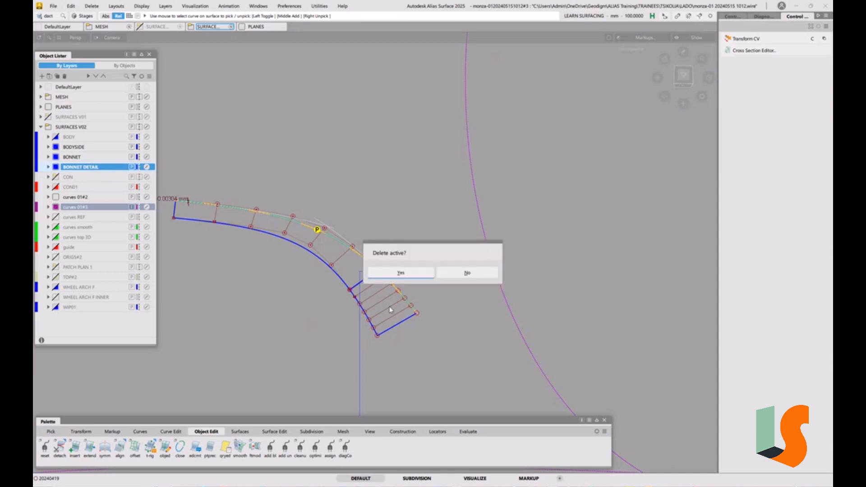
left_click(403, 273)
Step: Align the outer edge of the longer detached skin piece to the bonnet with G0 Project along Z, Blending and Explicit Control
left_click_drag(336, 274, 397, 270, "alt+shift")
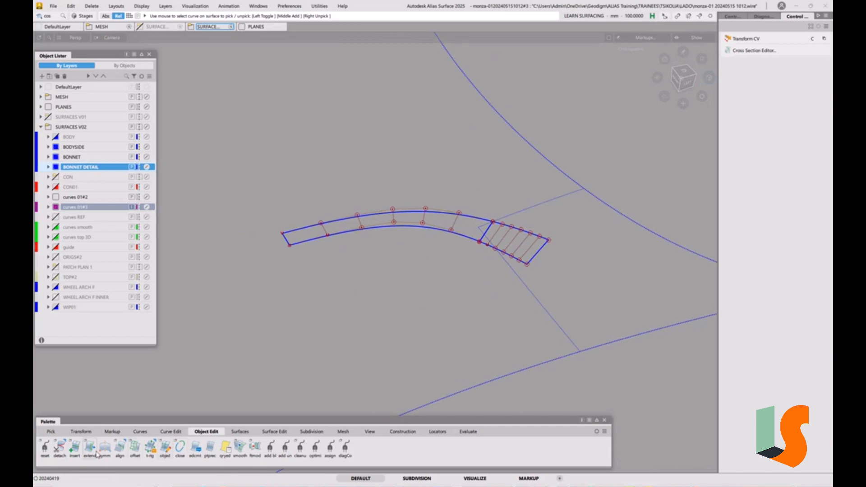
double_click(120, 448)
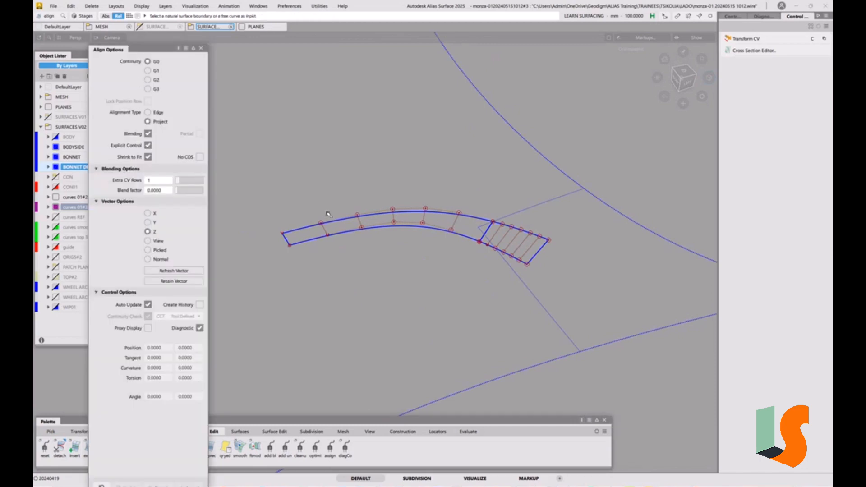
left_click(410, 213)
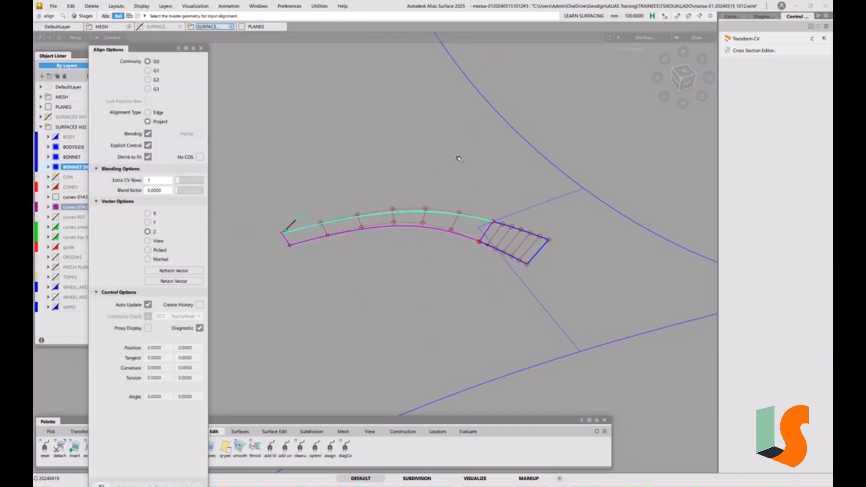
left_click(511, 130)
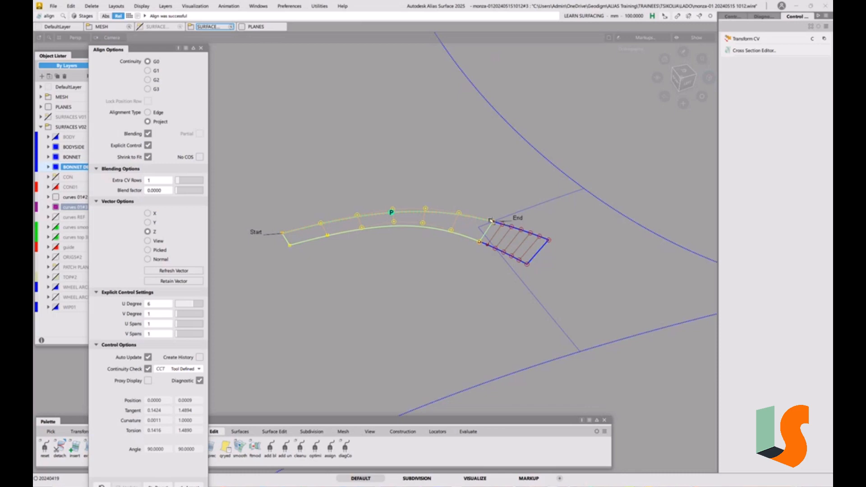
Step: Align the outer edge of the short end piece to the bonnet with the same G0 Project settings along Z
key("space")
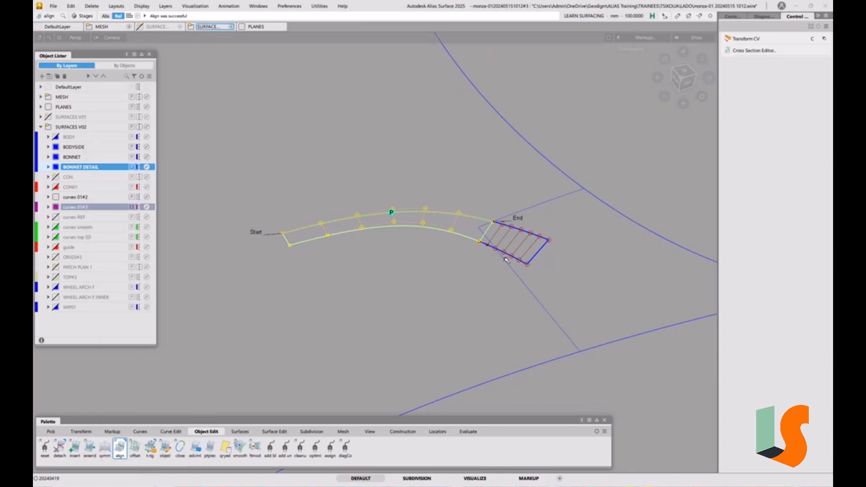
left_click(531, 234)
left_click(601, 206)
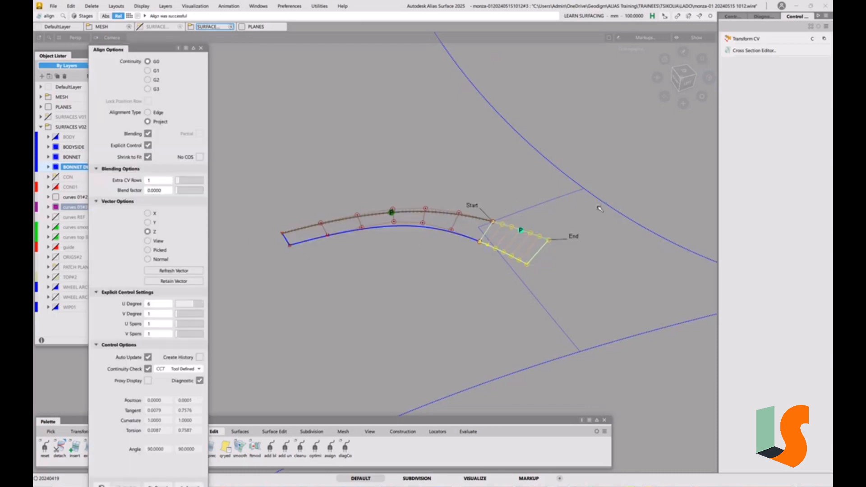
Step: Trim the bonnet surface back to the V-shaped curves on surface beside the short end piece
key("space")
key("t")
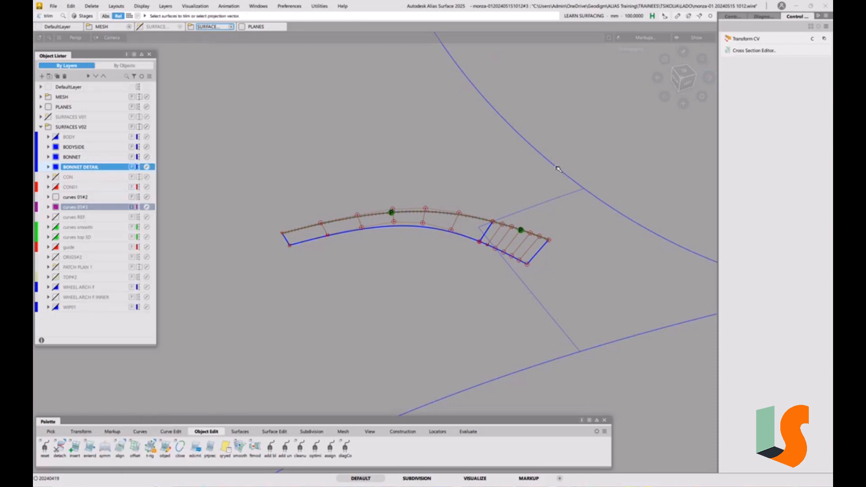
left_click(559, 171)
left_click(533, 185)
key("space")
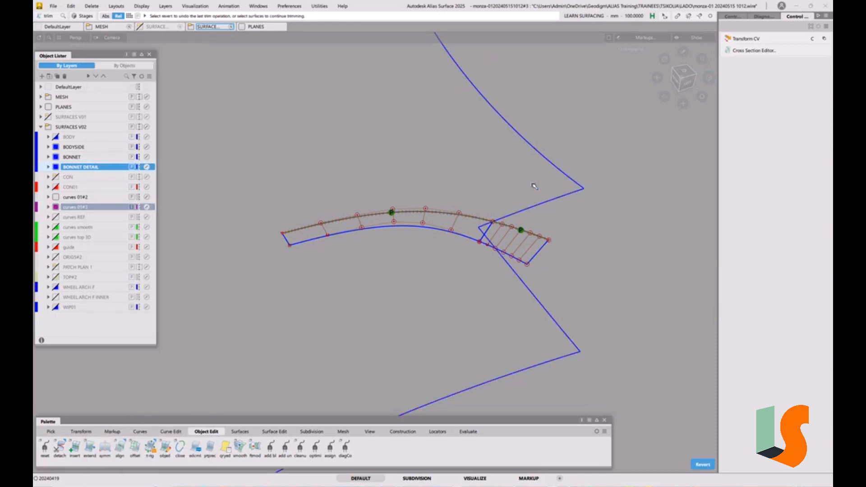
Step: Show all the hidden geometry around the bonnet detail again
left_click_drag(512, 289, 511, 265, "ctrl+shift")
left_click_drag(448, 266, 491, 240, "alt+shift")
key("v")
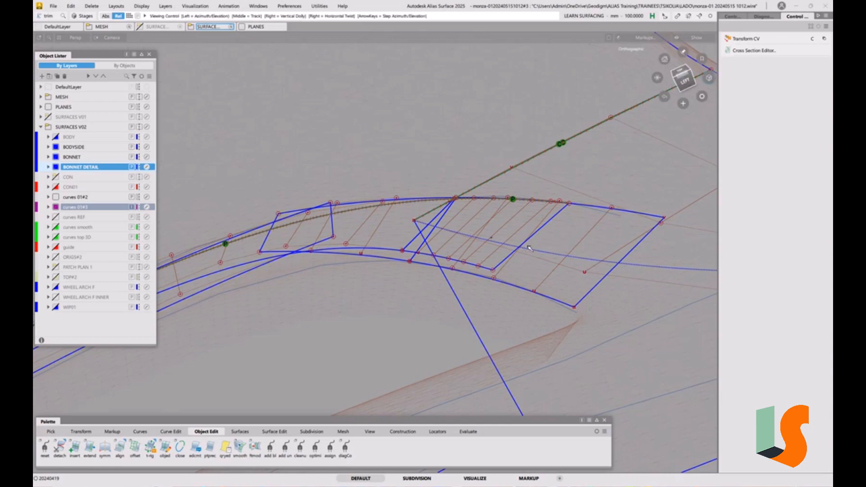
left_click_drag(528, 247, 548, 228, "alt+shift")
left_click_drag(489, 265, 507, 266, "alt+shift")
scroll(508, 266, "down", 5)
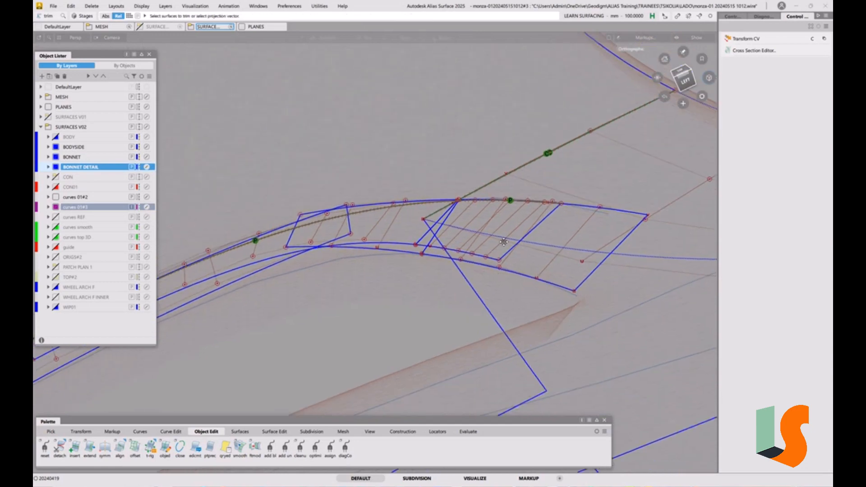
Step: Isolate the bonnet detail strips and the two detached skin pieces by hiding everything else, and clear the selection
left_click_drag(309, 284, 338, 276, "ctrl+shift")
left_click(439, 250)
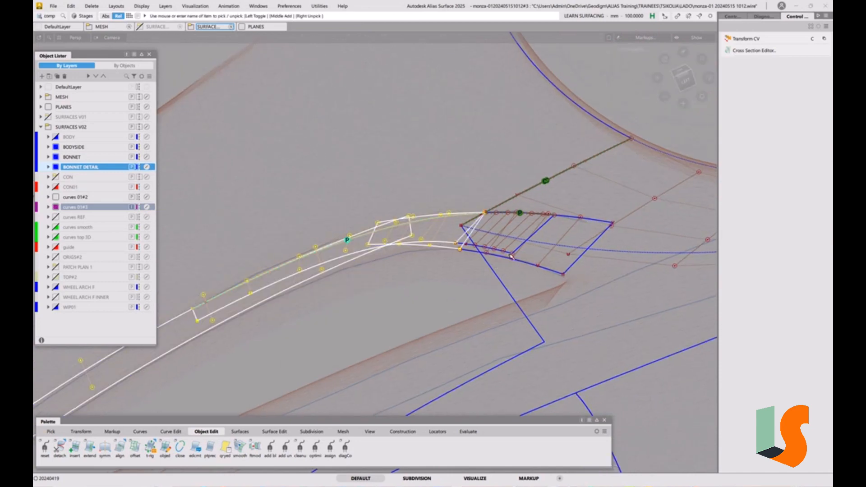
left_click_drag(509, 252, 520, 274)
key("alt+h")
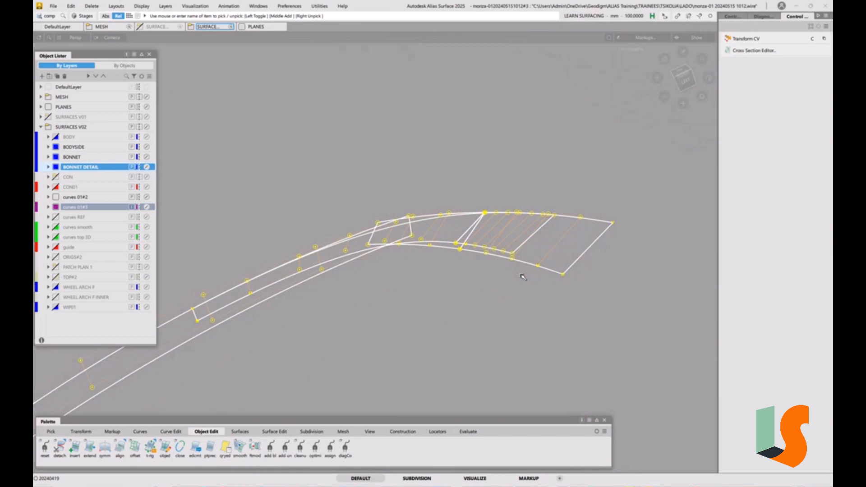
mouse_move(497, 340)
left_mouse_down("alt+shift")
mouse_move(426, 258)
mouse_move(534, 304)
mouse_move(375, 287)
mouse_move(439, 290)
mouse_move(425, 296)
mouse_move(462, 290)
mouse_move(502, 248)
mouse_move(384, 284)
left_mouse_up("alt+shift")
key("shift+s")
key("shift+s")
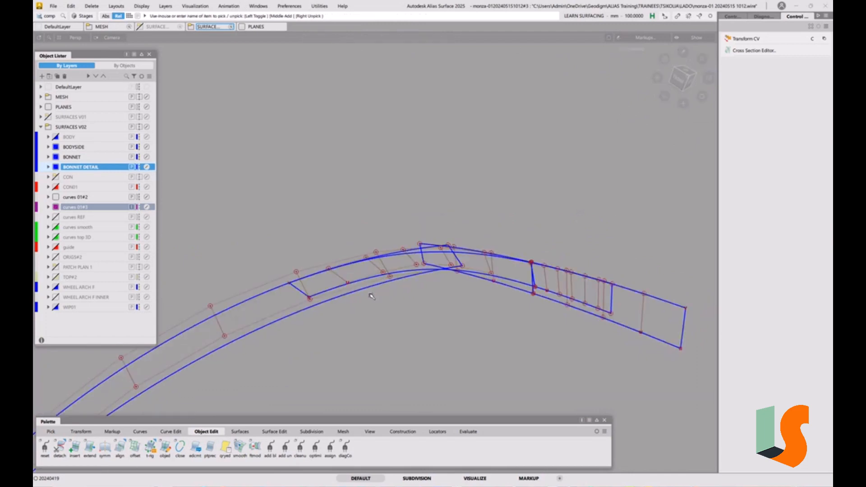
Step: Align the far end edge of the longer skin piece to the large strip's inner edge with G0 Project along Z and 6 extra CV rows
double_click(120, 448)
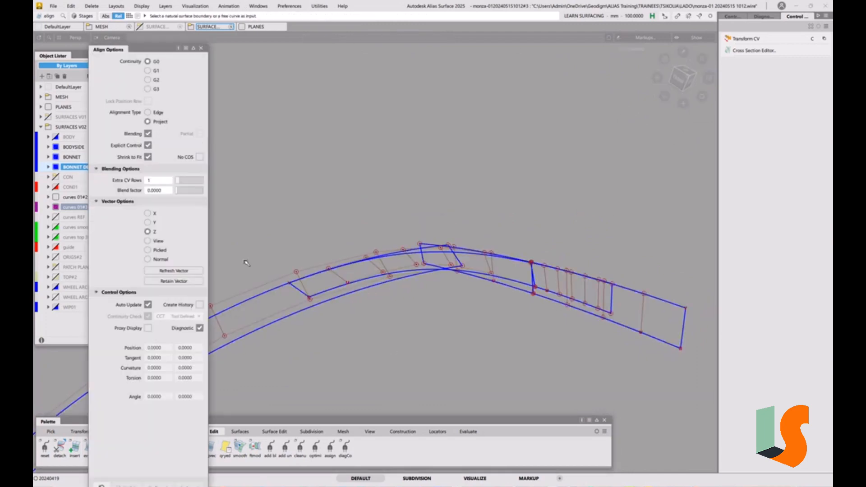
left_click(299, 291)
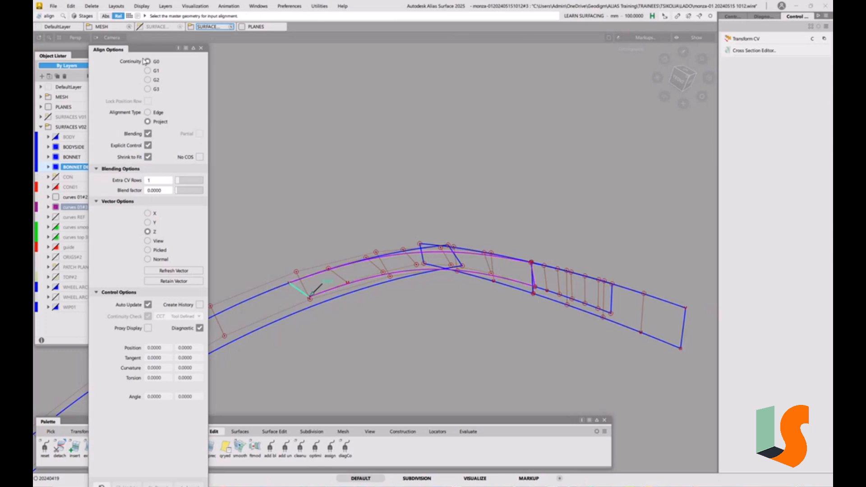
left_click(283, 320)
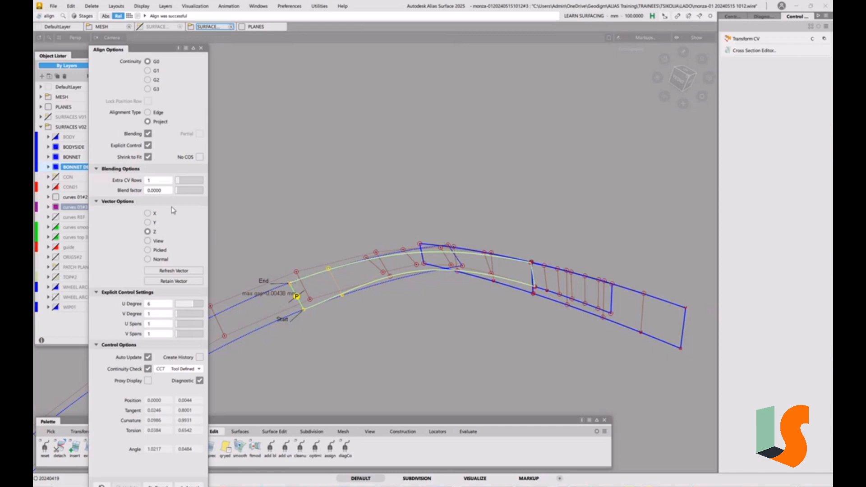
left_click(184, 182)
left_click_drag(184, 182, 193, 183)
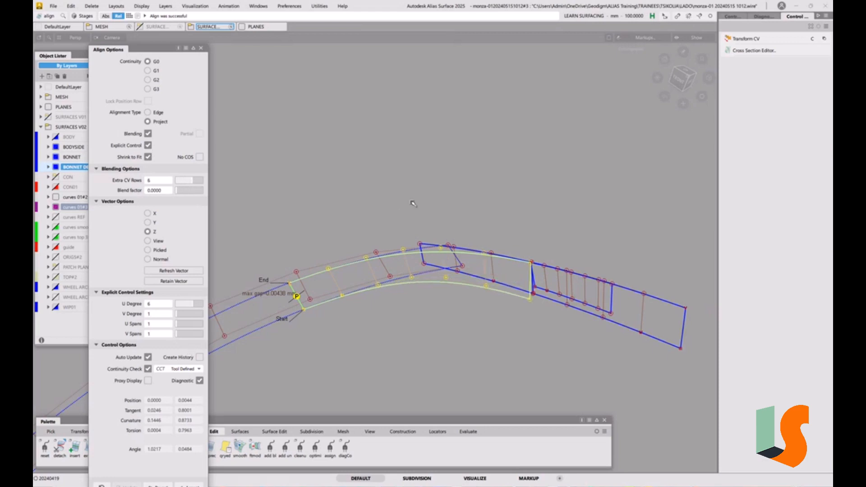
Step: Try to align the longer skin piece's other end to the neighbouring strip edge with the same G0 Project settings
left_click(582, 312)
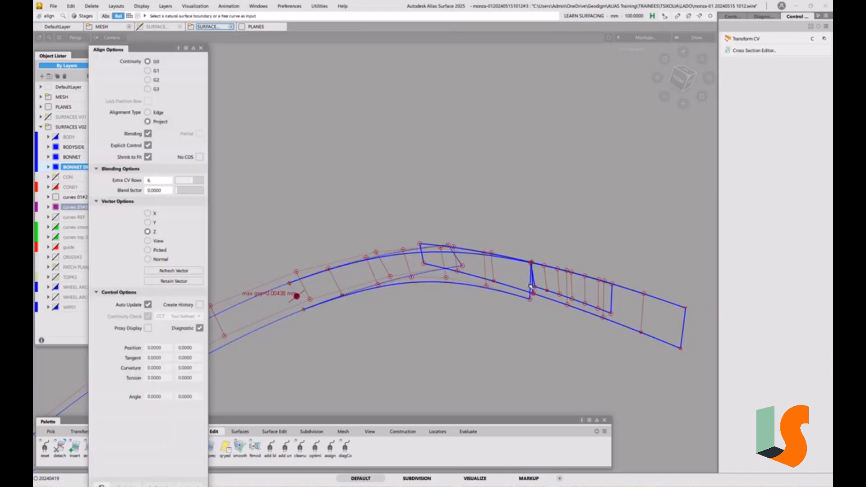
left_click(559, 304)
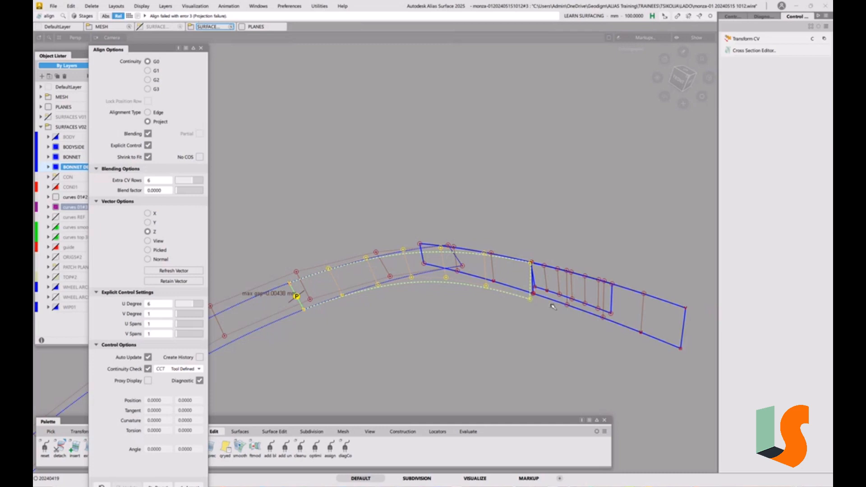
left_click(559, 285)
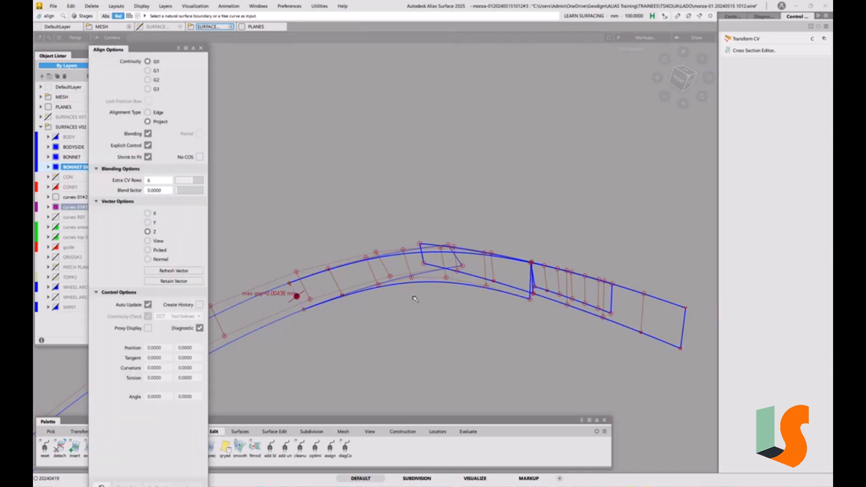
Step: Align the far end edge of the short end piece to the adjoining strip's inner edge with G0 Project along Z and 6 extra CV rows
left_click_drag(541, 279, 508, 284, "alt+shift")
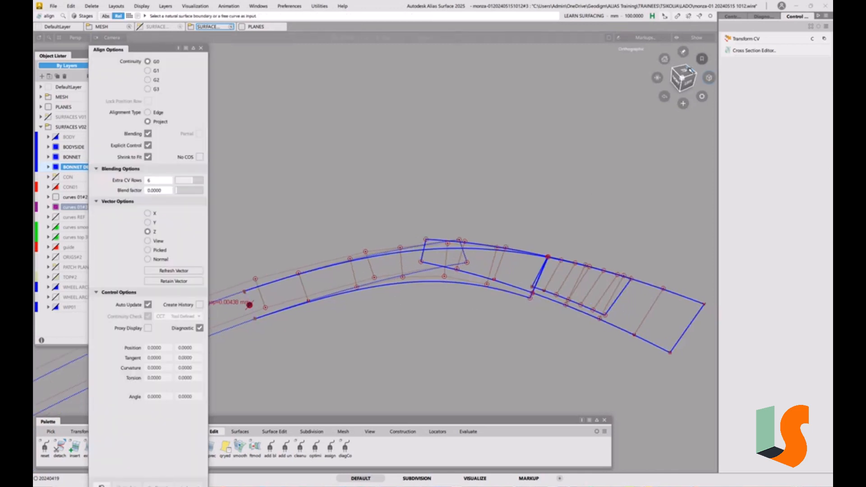
left_click(686, 70)
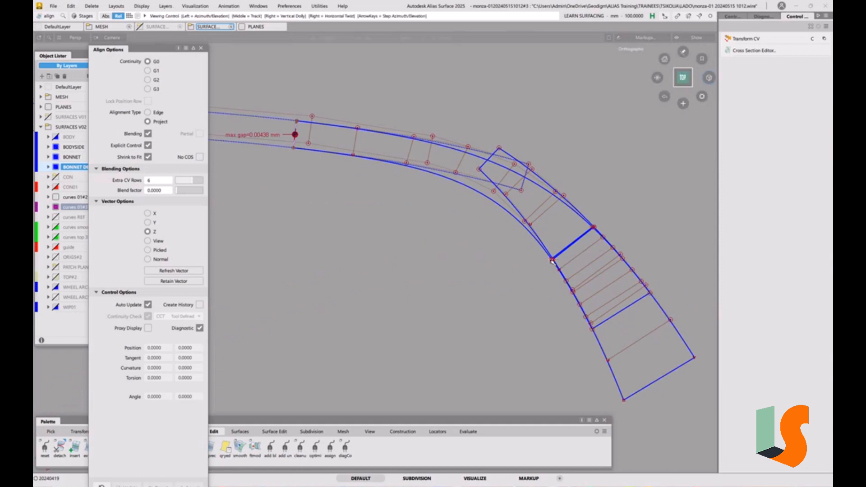
scroll(584, 225, "up", 3)
scroll(584, 225, "up", 5)
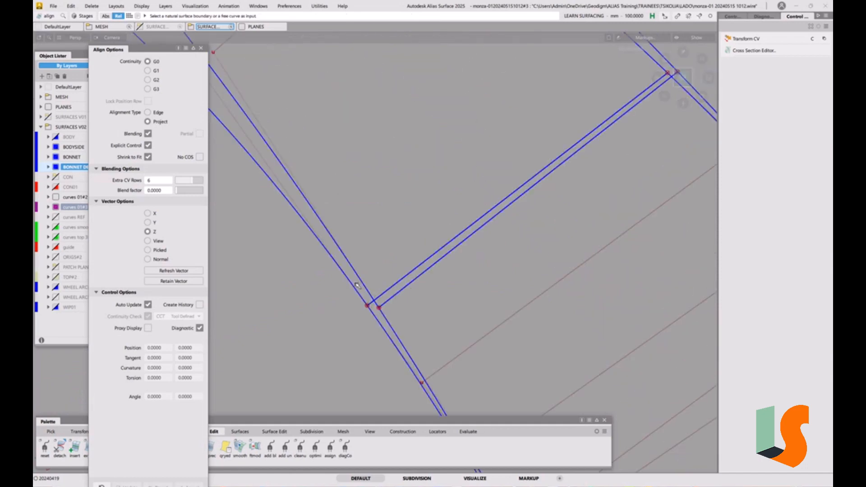
scroll(399, 270, "down", 4)
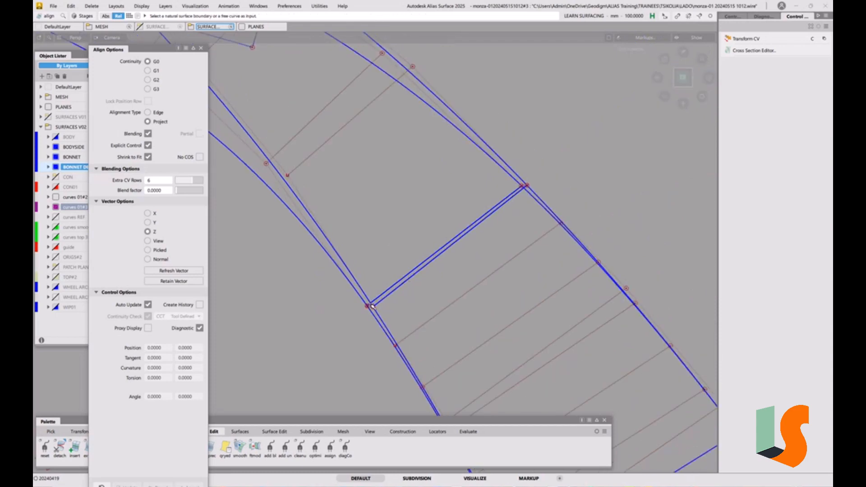
left_click_drag(389, 298, 440, 292, "alt+shift")
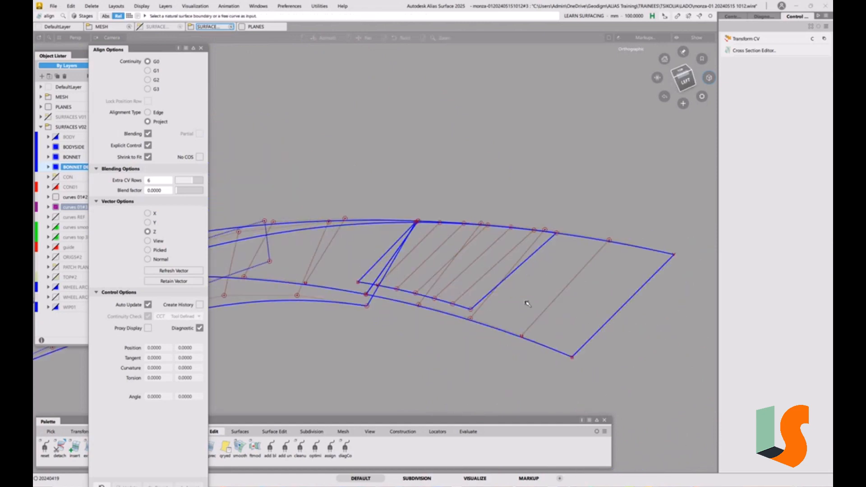
left_click(536, 252)
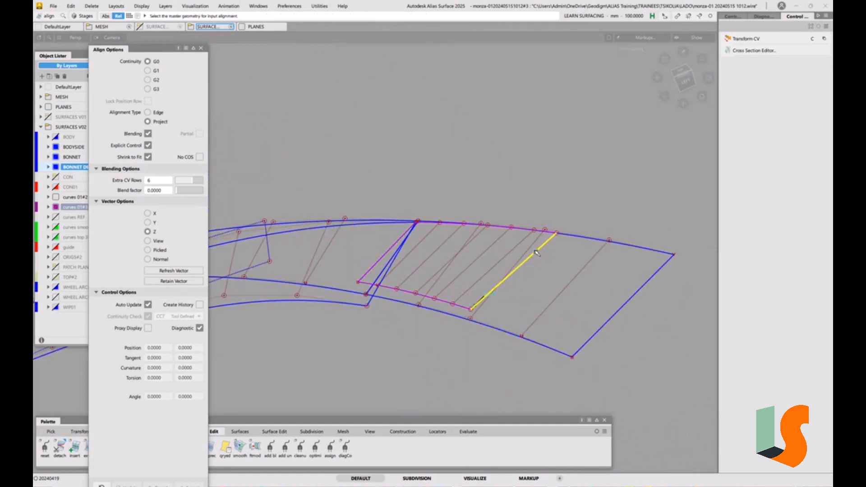
left_click(500, 330)
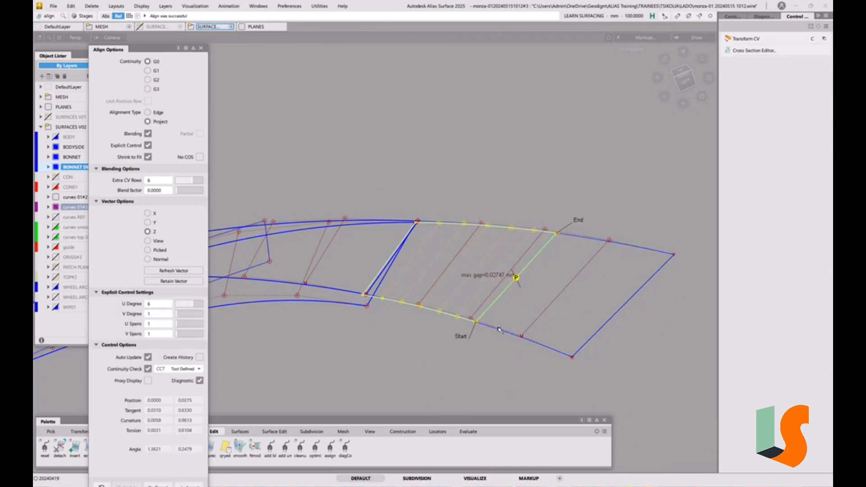
Step: Try a blend factor of 1.0000 on the short end piece's alignment and reset it to 0.0000
left_click_drag(505, 276, 458, 289, "alt+shift")
middle_click_drag(457, 288, 568, 287, "alt+shift")
left_click_drag(607, 263, 487, 255, "alt+shift")
middle_click_drag(627, 259, 565, 280, "alt+shift")
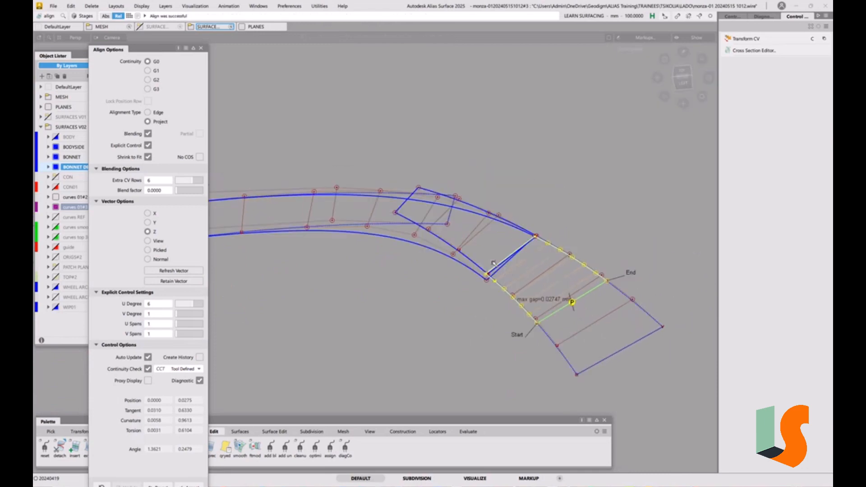
right_click_drag(547, 262, 595, 298, "alt+shift")
middle_click_drag(594, 298, 489, 271, "alt+shift")
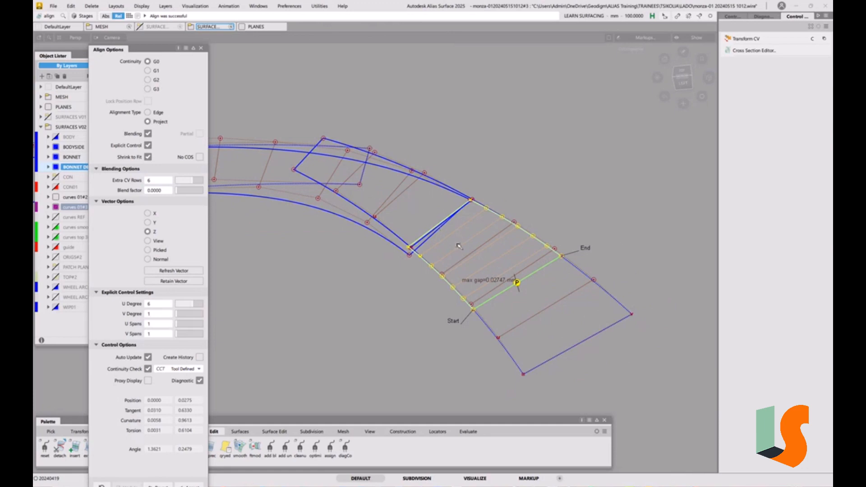
left_click_drag(459, 246, 515, 285, "alt+shift")
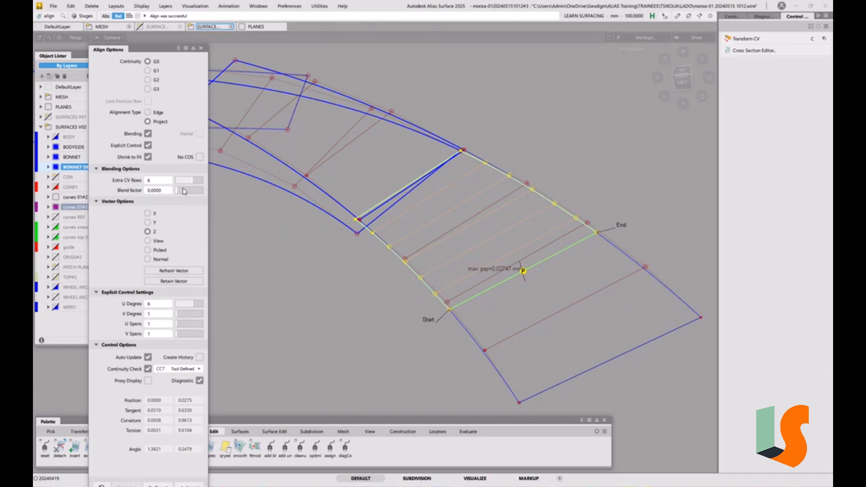
left_click_drag(179, 193, 258, 177)
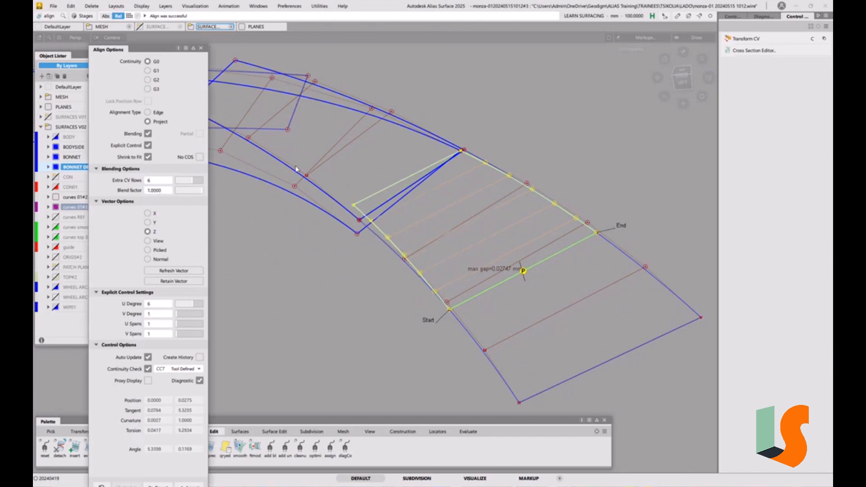
left_click_drag(293, 169, 116, 184)
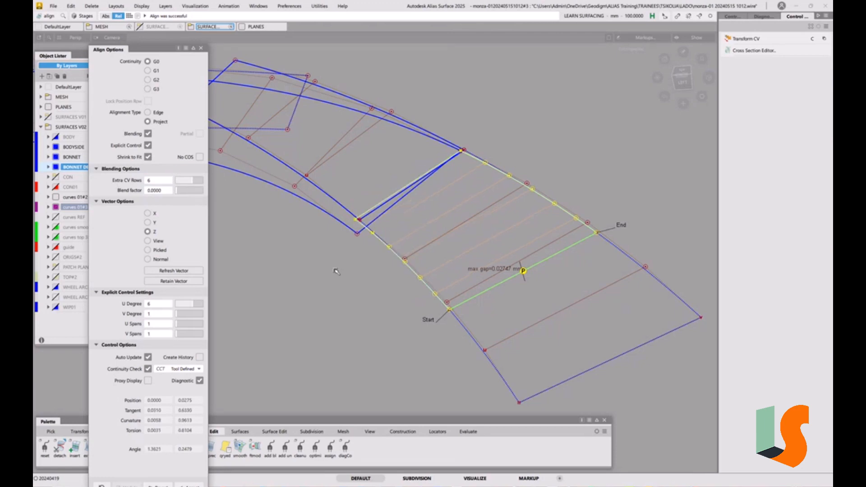
Step: Align the near end edge of the longer skin piece to the short end piece's end edge with G0 continuity and Edge alignment type
left_click_drag(377, 286, 475, 240, "alt+shift")
middle_click_drag(475, 241, 458, 252, "alt+shift")
right_click_drag(457, 253, 484, 207, "alt+shift")
key("ctrl+z")
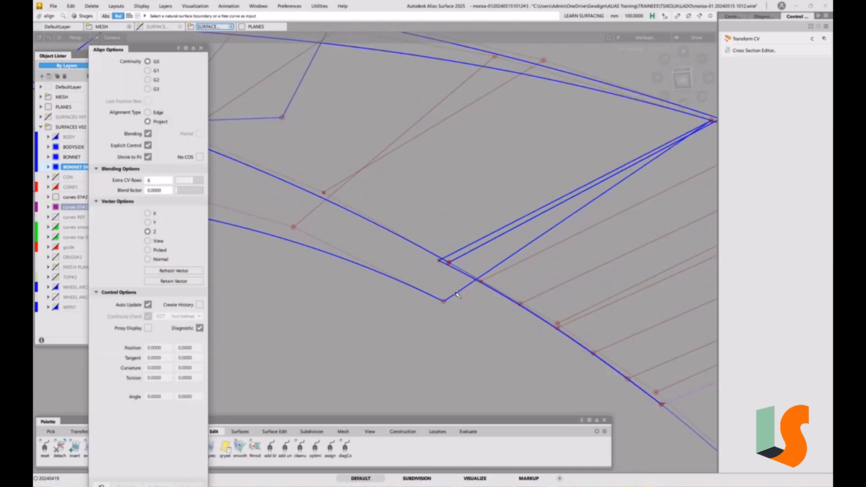
left_click(456, 294)
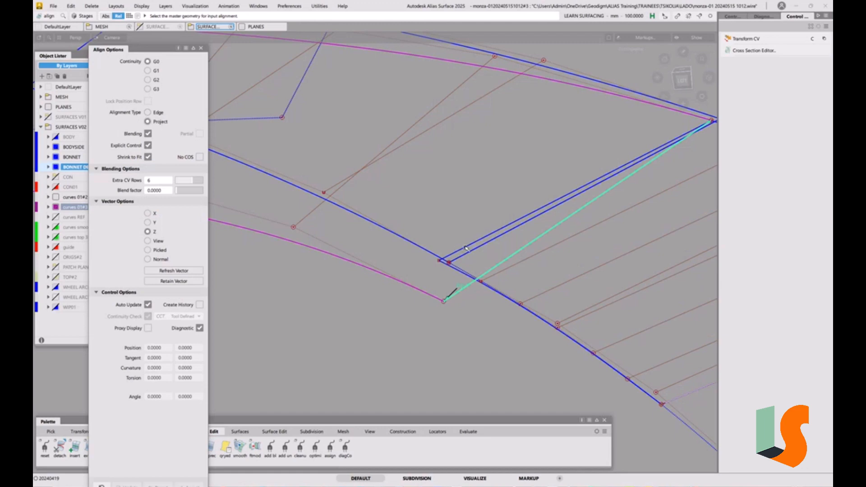
left_click(158, 113)
left_click(502, 235)
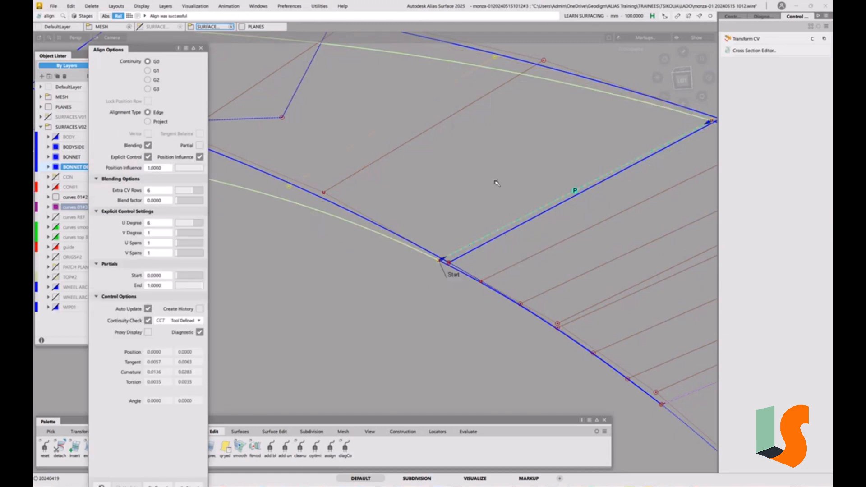
Step: Set the edge alignment's extra CV rows to 5 and its blend factor to 1.0000, and accept it
left_click_drag(489, 174, 385, 307, "alt+shift")
middle_click_drag(384, 308, 502, 300, "alt+shift")
left_click_drag(502, 299, 464, 246, "alt+shift")
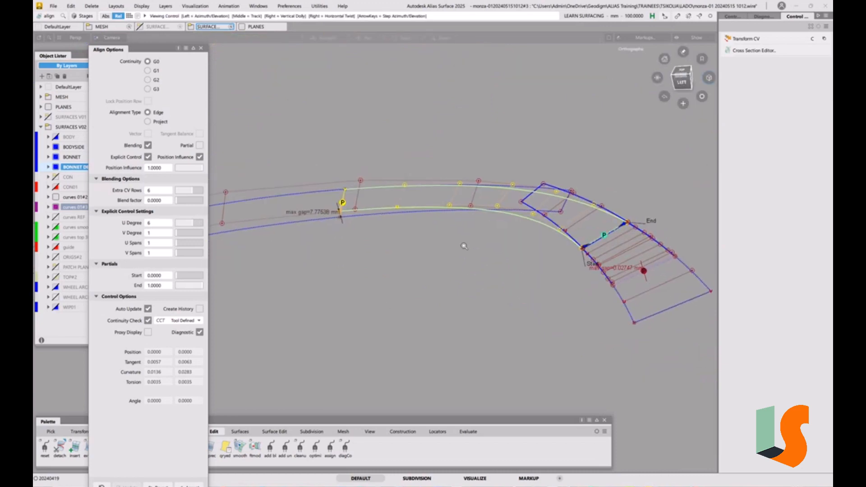
right_click_drag(464, 246, 517, 246, "alt+shift")
middle_click_drag(517, 246, 450, 263, "alt+shift")
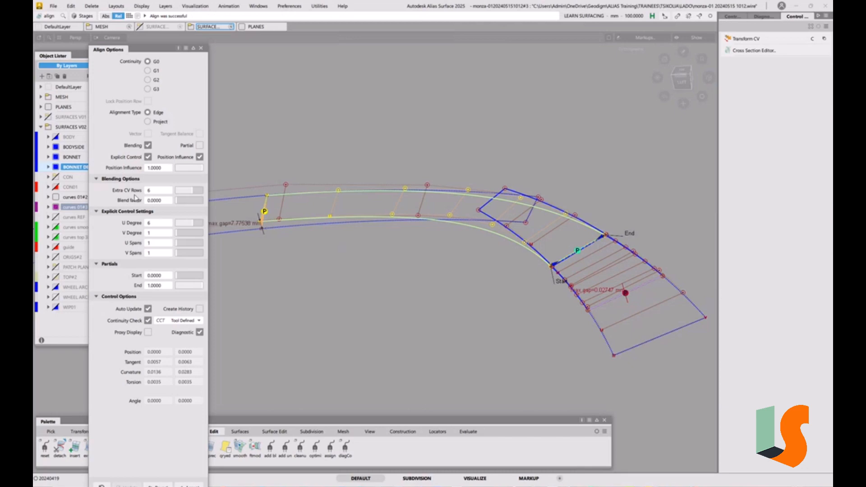
left_click(189, 192)
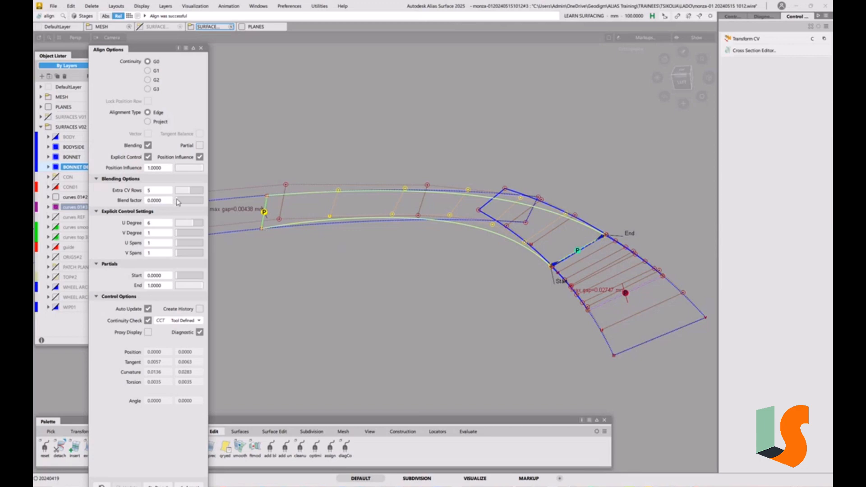
left_click_drag(178, 201, 203, 200)
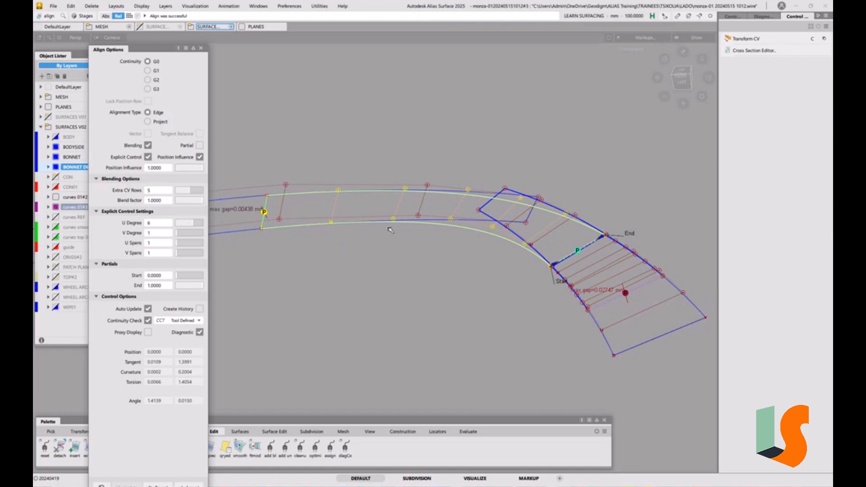
right_click_drag(420, 211, 471, 230, "alt+shift")
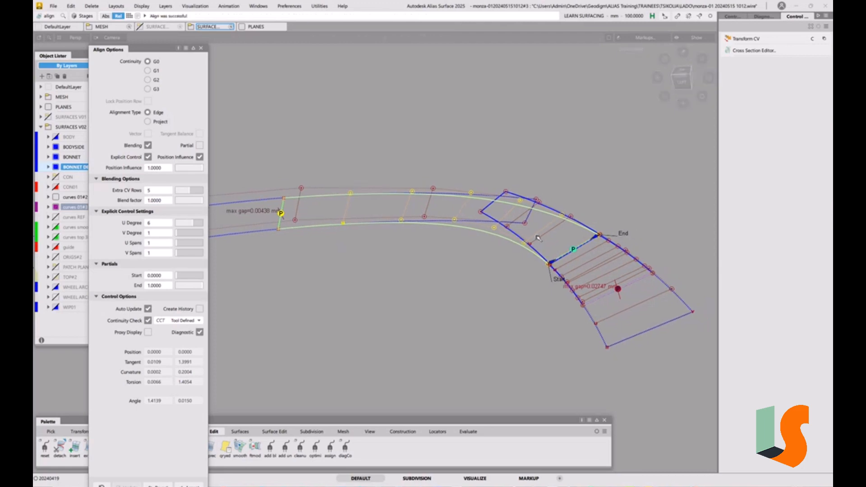
key("space")
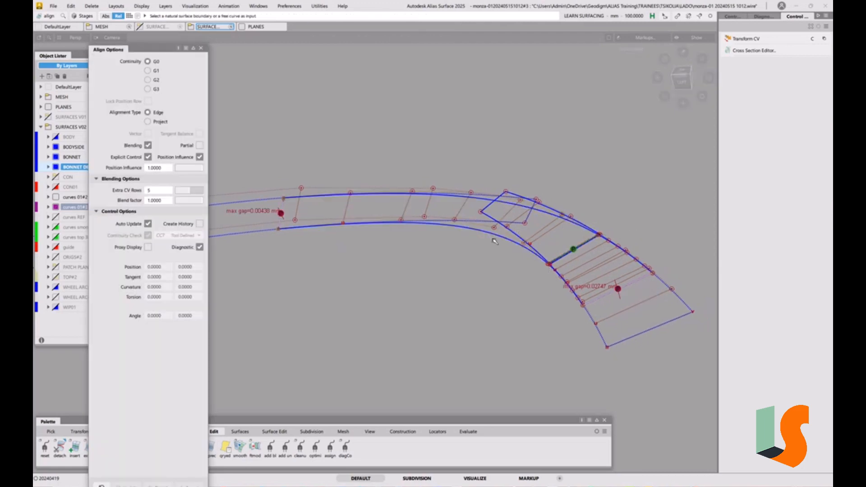
Step: Delete the small leftover surface overlapping the longer skin piece beside its shared edge with the short end piece
left_click_drag(493, 241, 482, 249, "ctrl+shift")
left_click(516, 234)
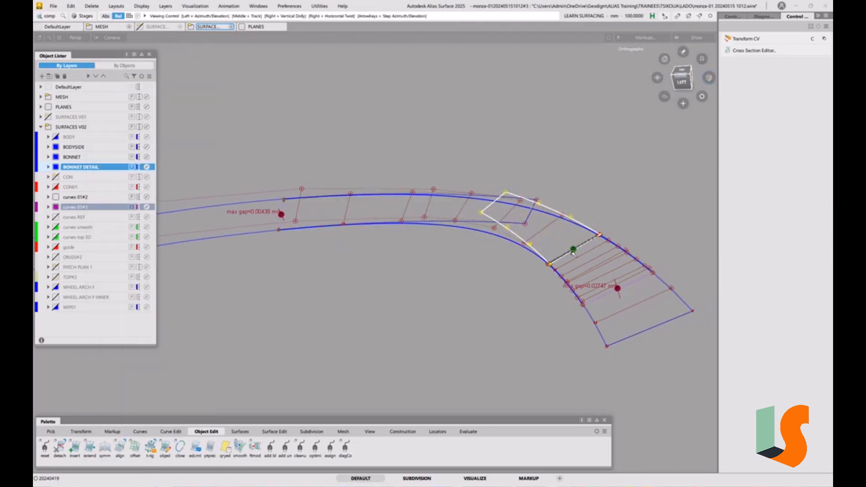
left_click_drag(599, 262, 539, 233, "alt+shift")
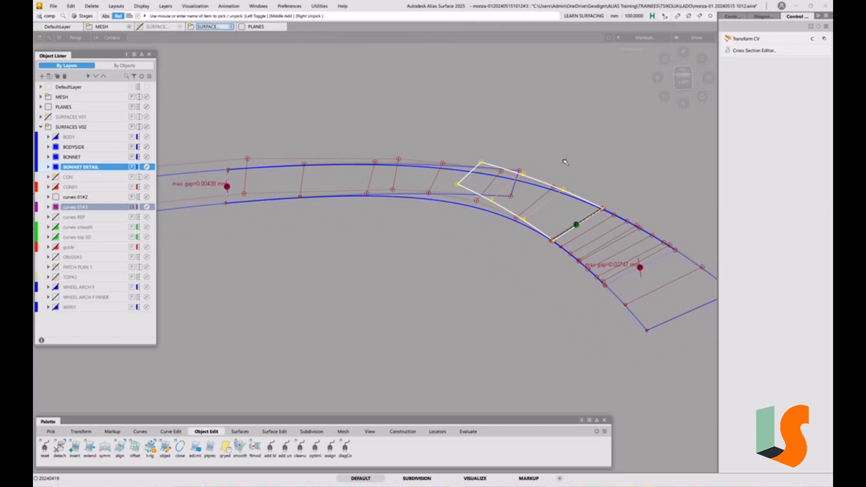
key("Delete")
left_click(426, 276)
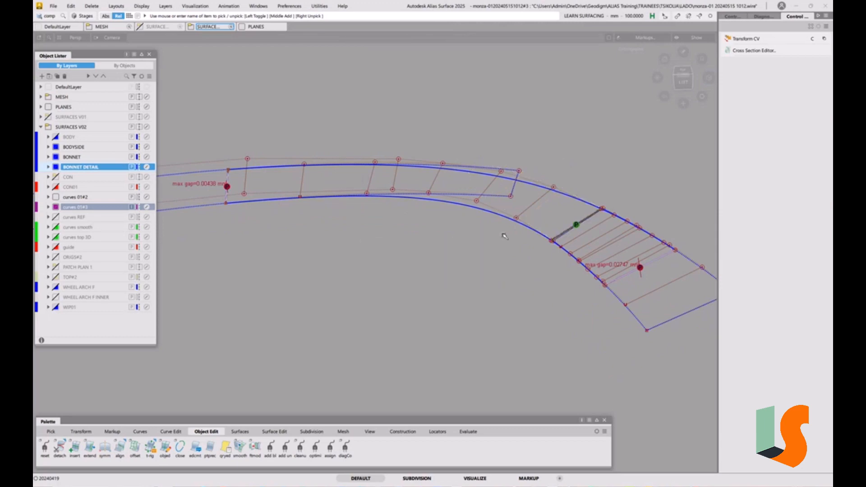
Step: Trim the far end strip at its joint with the short end piece, keeping the portion beyond the joint
left_click_drag(638, 304, 583, 306, "ctrl+shift")
left_click(629, 310)
right_click_drag(583, 307, 627, 322, "alt+shift")
left_click(661, 342)
left_click_drag(627, 307, 606, 319, "ctrl+shift")
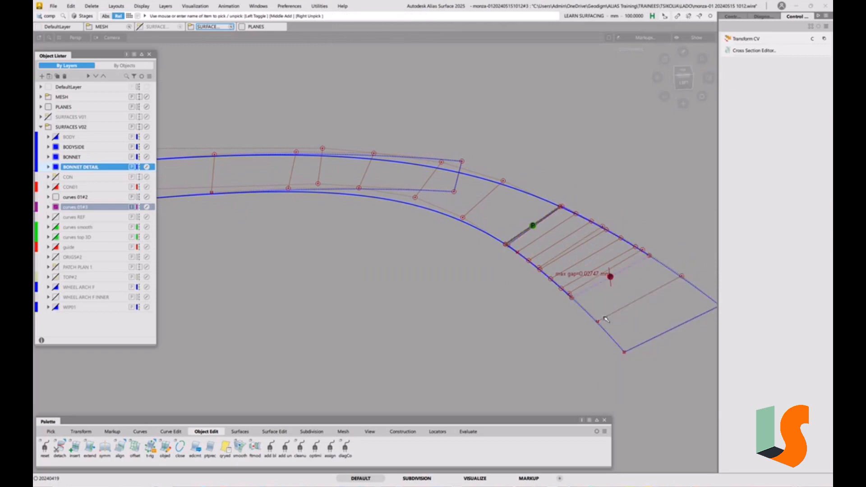
middle_click_drag(629, 304, 565, 298, "alt+shift")
left_click_drag(562, 305, 534, 333)
key("t")
left_click(572, 310)
key("space")
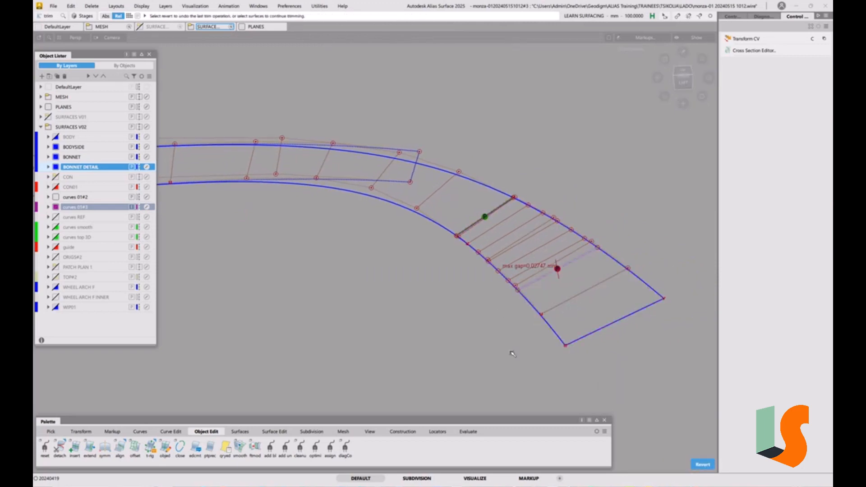
Step: Hide the CV/hull display of the trimmed far end strip
left_click_drag(544, 290, 586, 265, "ctrl+shift")
left_click(740, 18)
left_click(751, 125)
Step: Try to trim the long strip adjoining the longer skin piece, selecting the region outside the overlap
right_click_drag(545, 253, 523, 294, "alt+shift")
middle_click_drag(523, 294, 587, 287, "alt+shift")
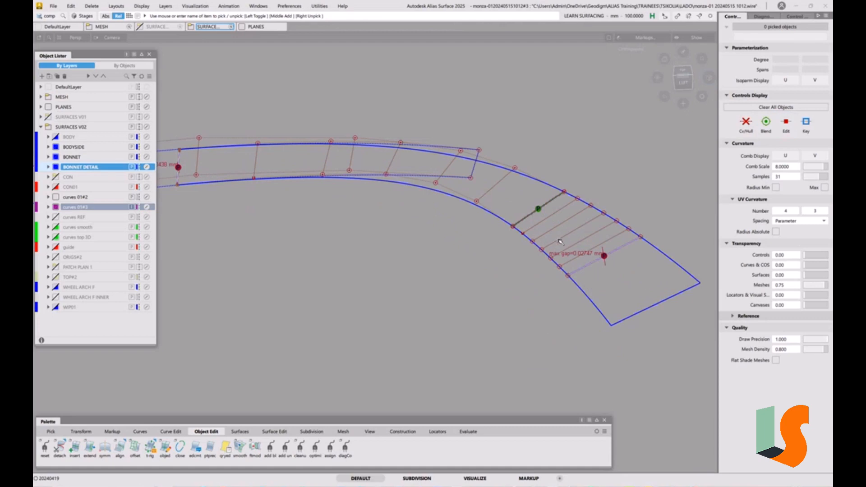
left_click_drag(560, 242, 580, 233, "alt+shift")
middle_click_drag(359, 184, 394, 210, "alt+shift")
left_click_drag(394, 210, 488, 224, "alt+shift")
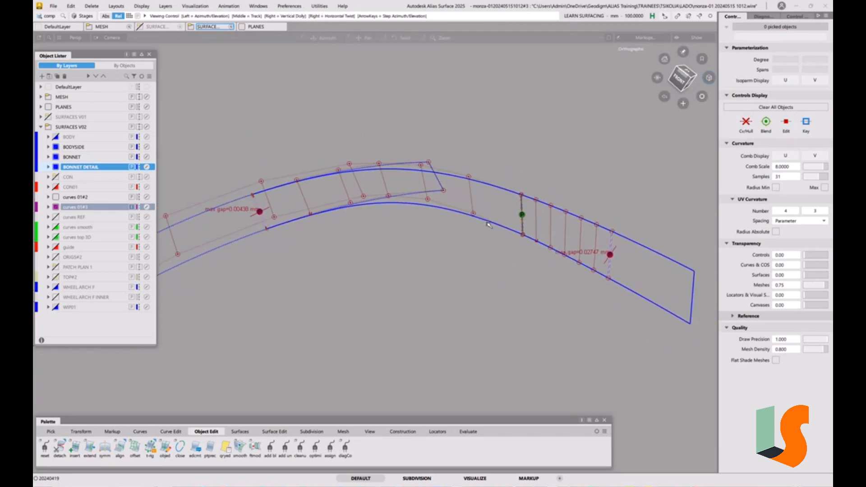
middle_click_drag(489, 224, 500, 210, "alt+shift")
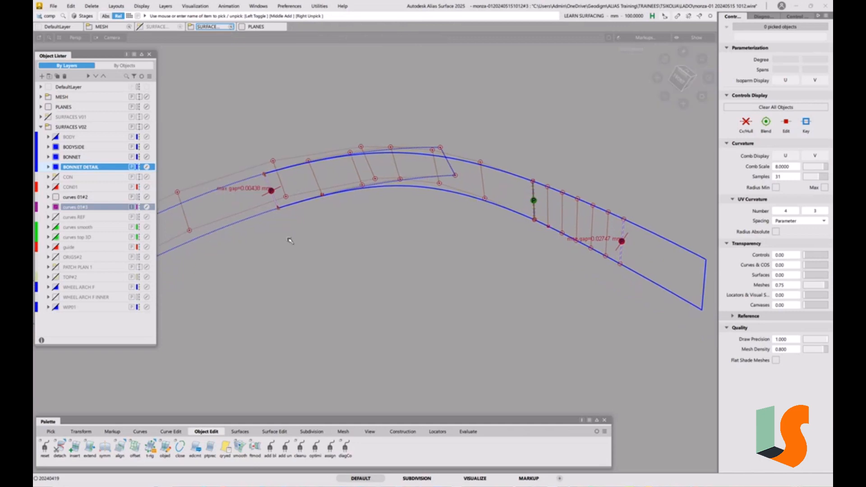
left_click(258, 216)
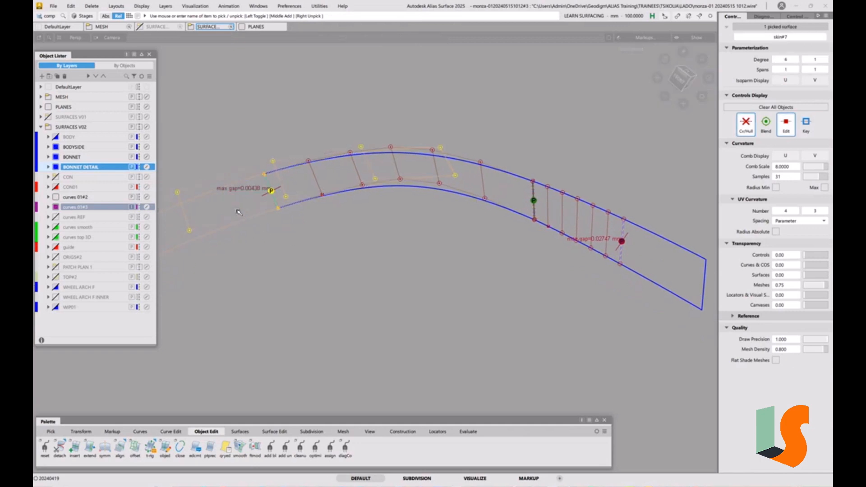
key("t")
left_click(240, 205)
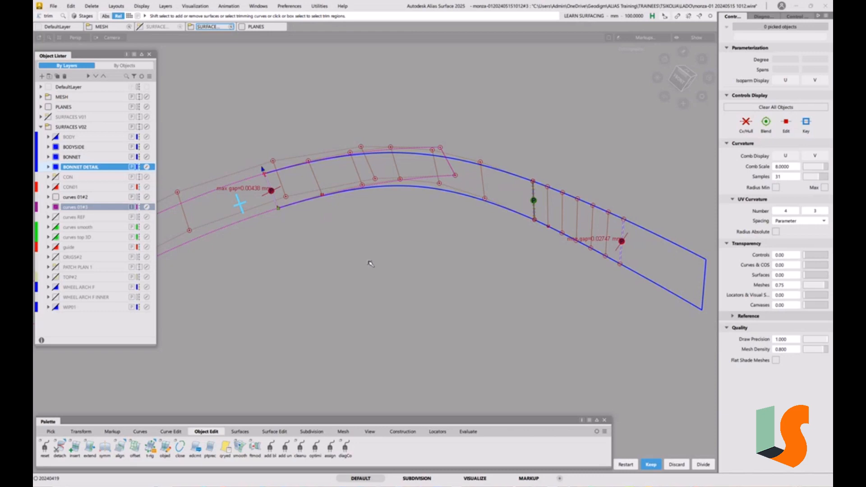
left_click_drag(372, 296, 368, 237, "ctrl+shift")
right_click_drag(271, 192, 320, 191, "alt+shift")
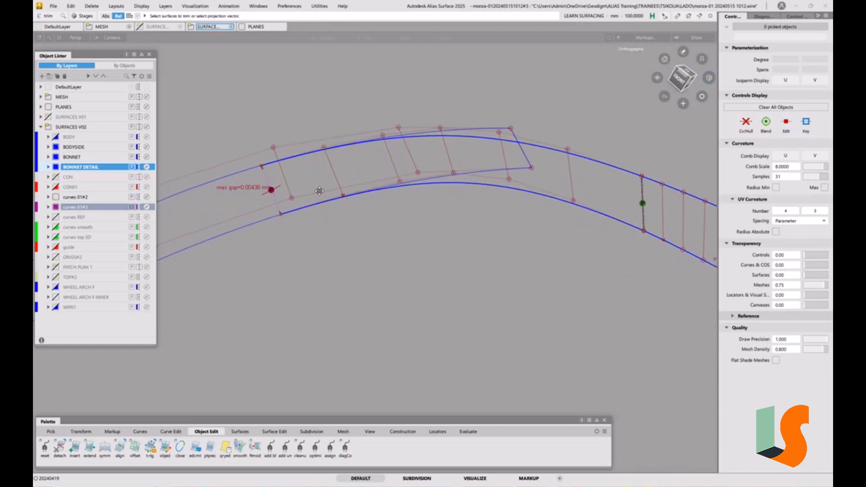
middle_click_drag(319, 190, 300, 268, "alt+shift")
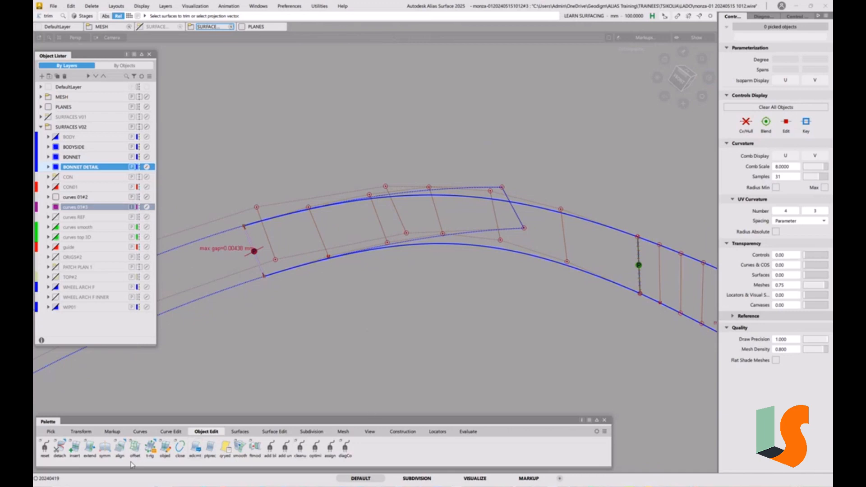
Step: Align the longer skin piece's other end edge to the adjoining long strip with G2 continuity, Edge alignment type and 1 extra CV row
double_click(120, 448)
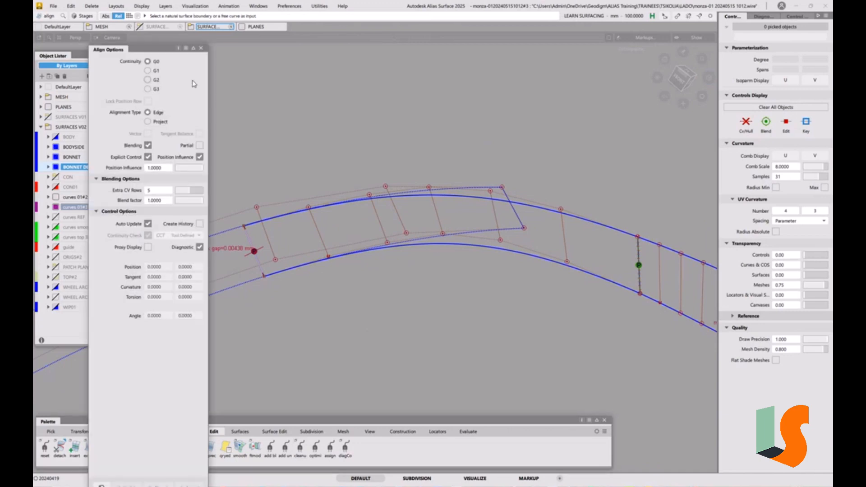
left_click(153, 81)
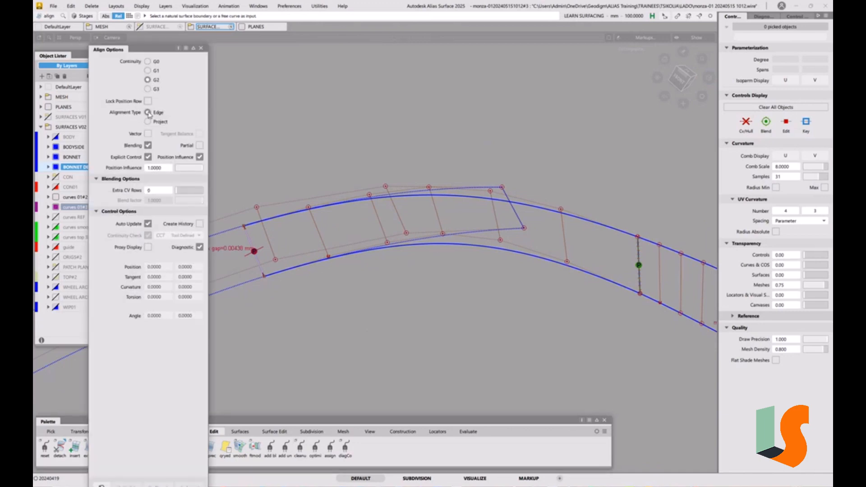
left_click(259, 259)
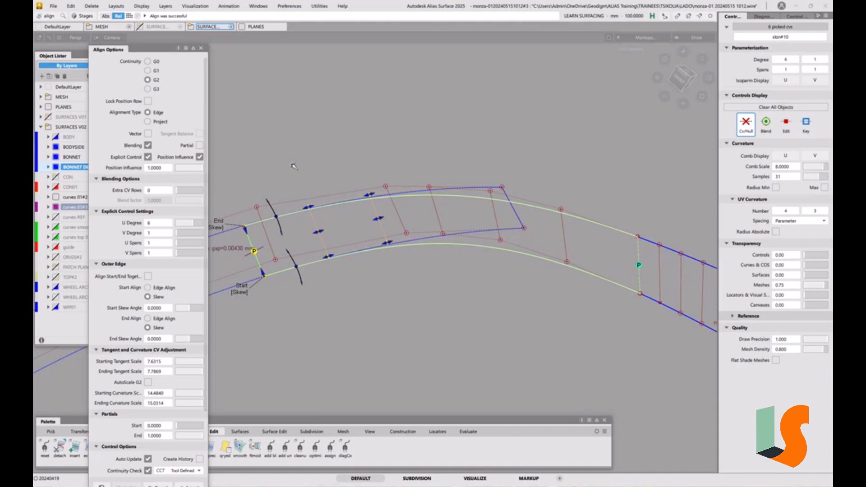
left_click_drag(471, 124, 472, 146, "alt+shift")
left_click(181, 193)
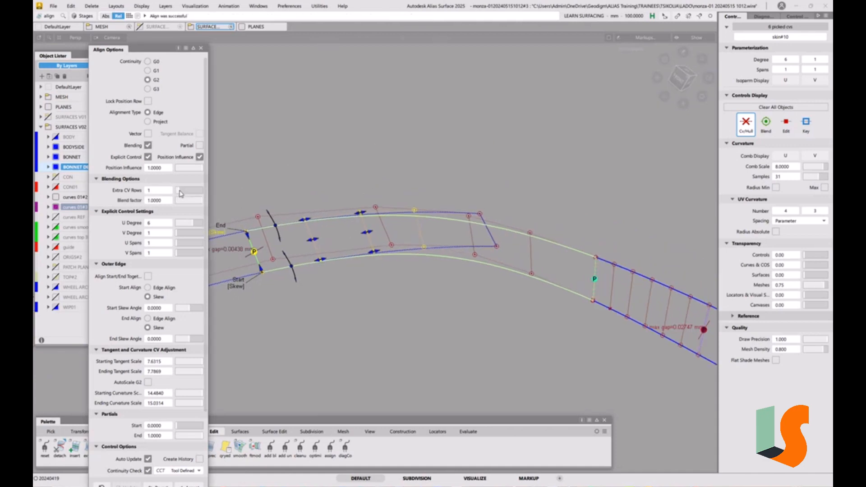
left_click_drag(525, 270, 539, 248, "alt+shift")
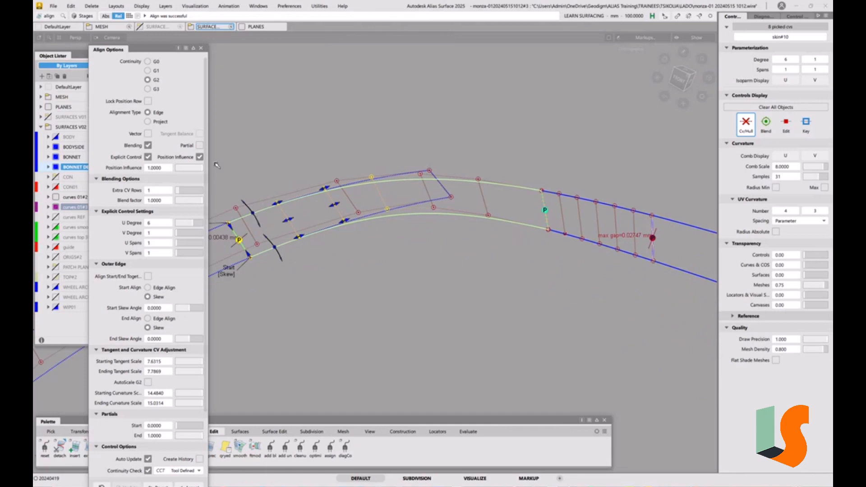
Step: Turn on Vector for the longer skin piece's G2 alignment, using the Z direction
left_click(148, 134)
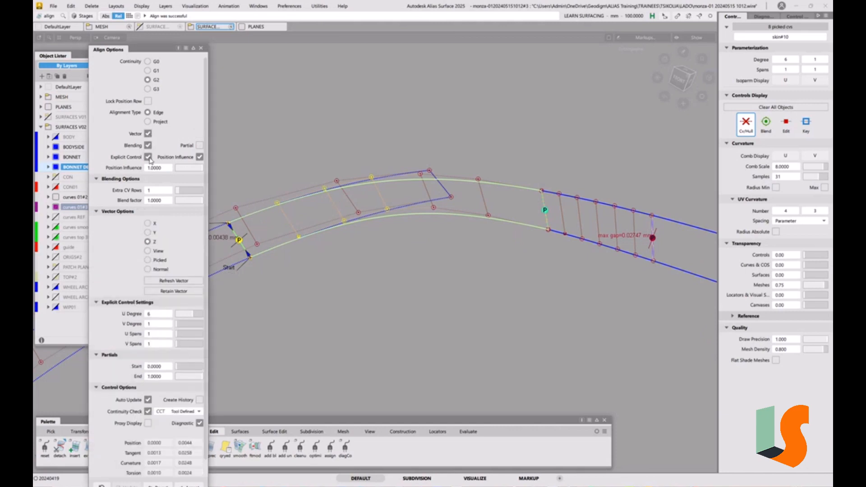
left_click_drag(472, 229, 300, 195, "alt+shift")
middle_click_drag(465, 229, 471, 199, "alt+shift")
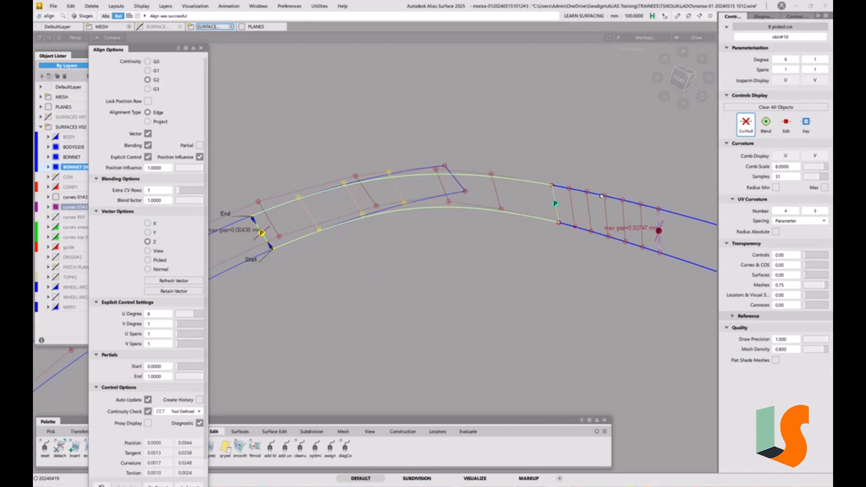
Step: Align the short end piece's far edge to the trimmed end strip with G2 continuity, Edge alignment type and 1 extra CV row
left_click(653, 228)
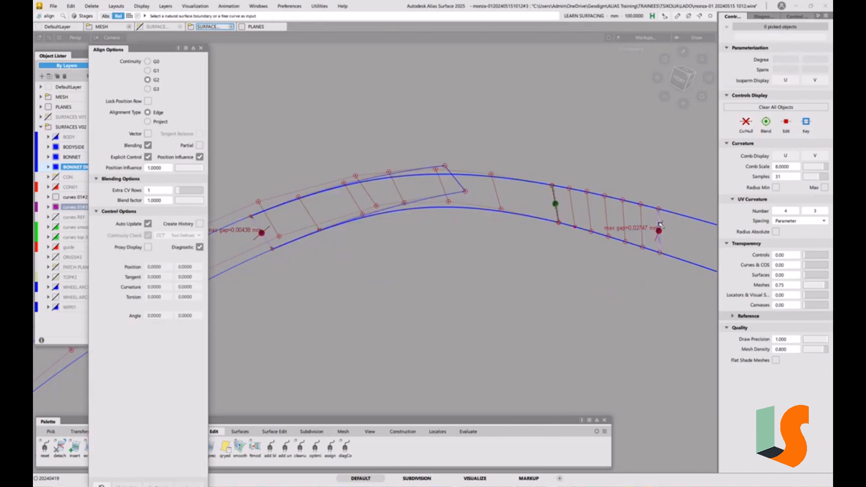
left_click(659, 225)
left_click(660, 226)
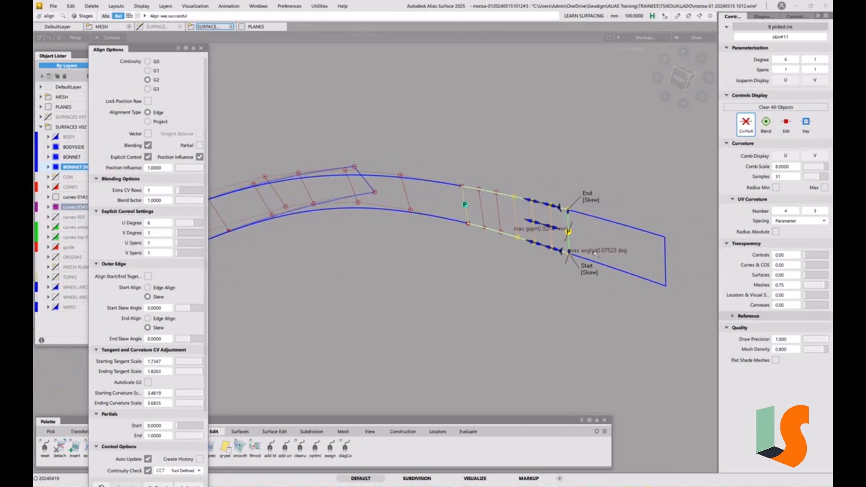
left_click_drag(596, 254, 559, 209, "alt+shift")
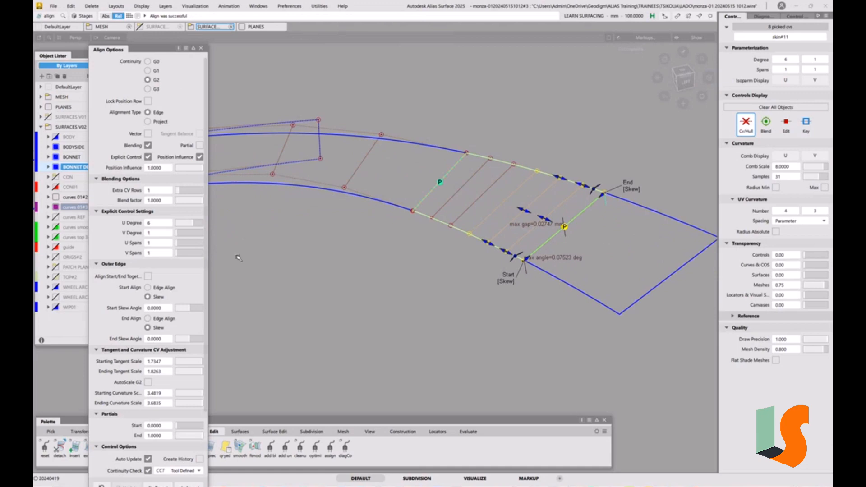
Step: Try a V degree of 2 on the short end piece's alignment and reset it to 1
left_click(179, 234)
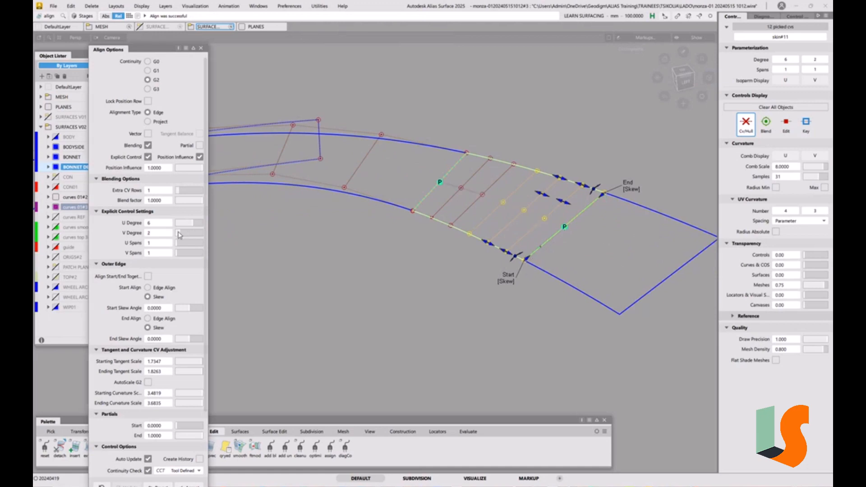
left_click(179, 234)
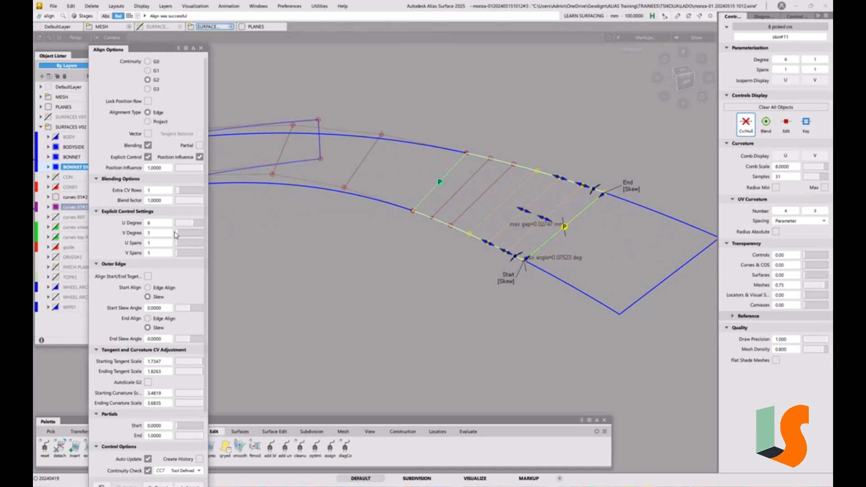
key("space")
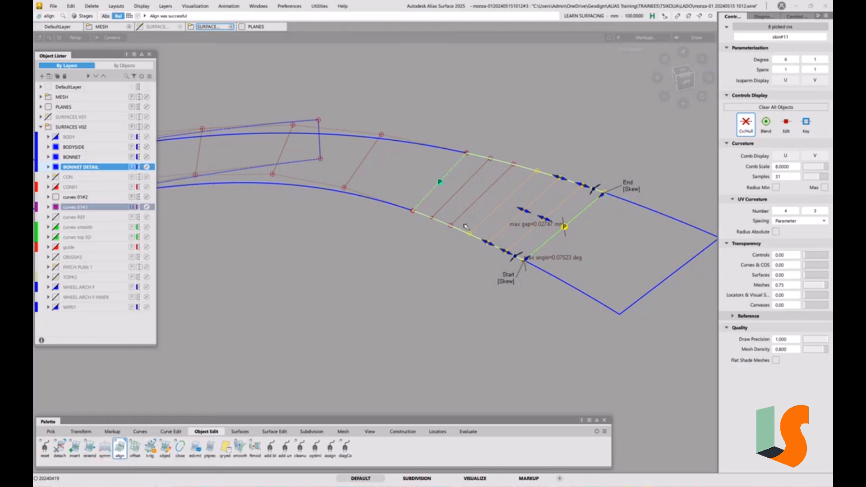
Step: Set the continuity check between the short end piece and the longer skin piece to Curvature Continuity
right_click_drag(467, 277, 424, 248, "alt+shift")
middle_click_drag(425, 248, 518, 246, "alt+shift")
left_click_drag(519, 246, 539, 244, "alt+shift")
middle_click_drag(539, 244, 525, 251, "alt+shift")
left_click_drag(529, 221, 533, 233, "alt+shift")
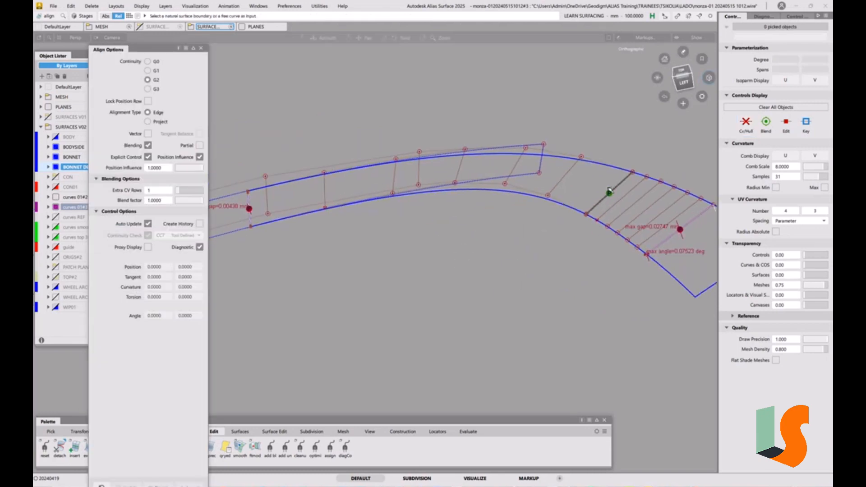
middle_click_drag(610, 190, 510, 244, "alt+shift")
left_click(568, 258, "ctrl+shift")
left_click_drag(570, 260, 569, 319, "ctrl+shift")
double_click(499, 260)
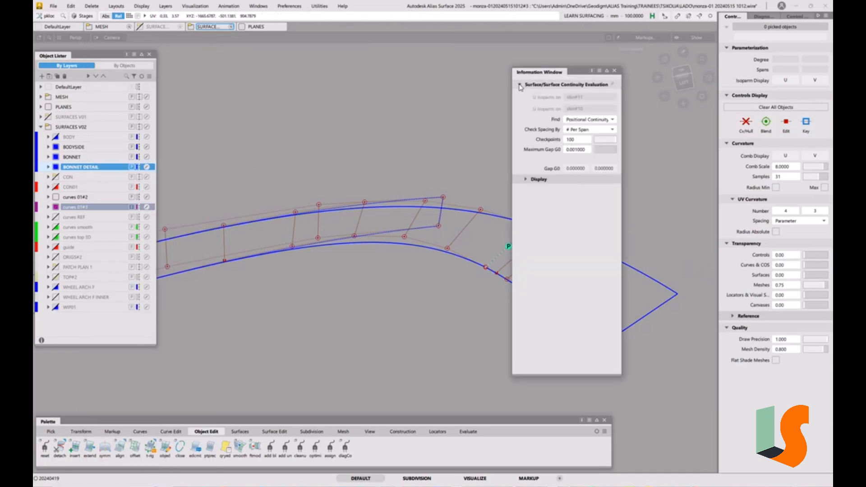
left_click(589, 119)
left_click(594, 131)
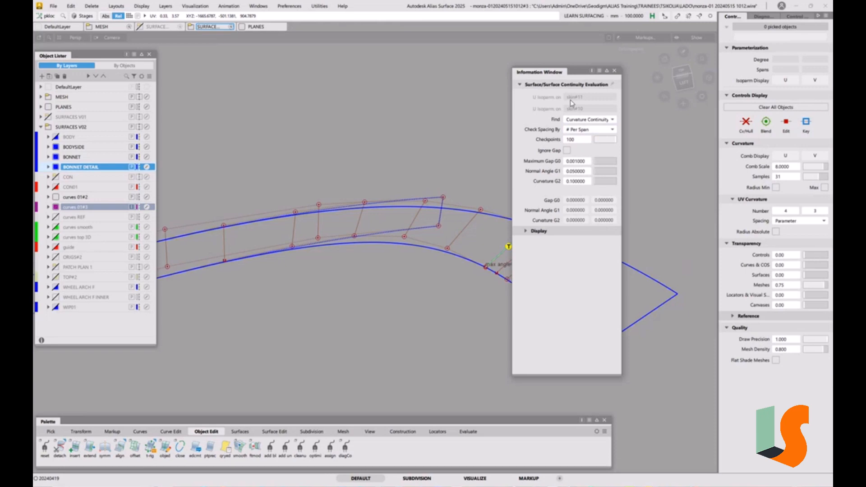
left_click(615, 71)
left_click(543, 274)
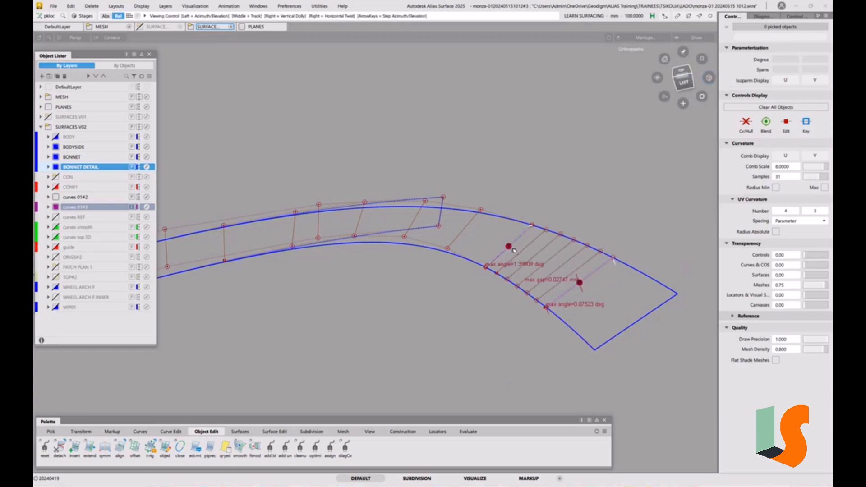
Step: Trim the long adjoining strip at its joint with the longer skin piece, keeping the portion outside the overlap
right_click_drag(543, 275, 552, 241, "alt+shift")
middle_click_drag(552, 242, 511, 236, "alt+shift")
key("1")
key("1")
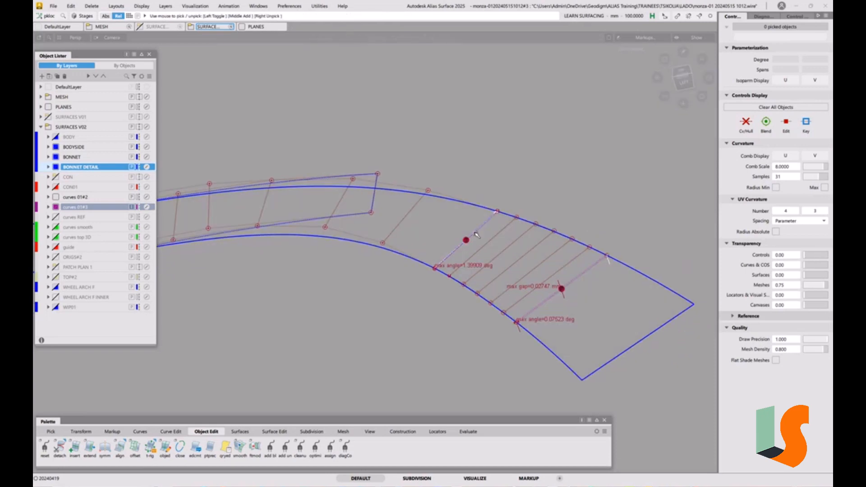
right_click_drag(463, 222, 455, 264, "alt+shift")
middle_click_drag(448, 243, 468, 218, "alt+shift")
right_click_drag(469, 218, 468, 249, "alt+shift")
left_click_drag(367, 240, 346, 217, "alt+shift")
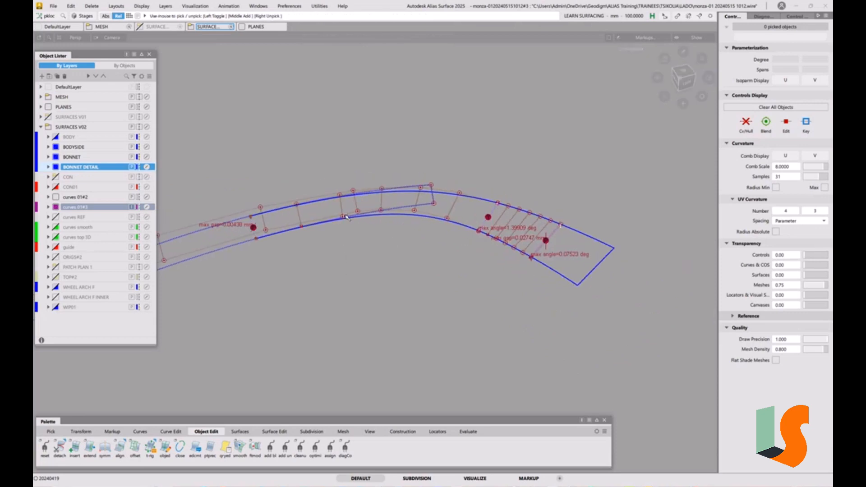
left_click(242, 244)
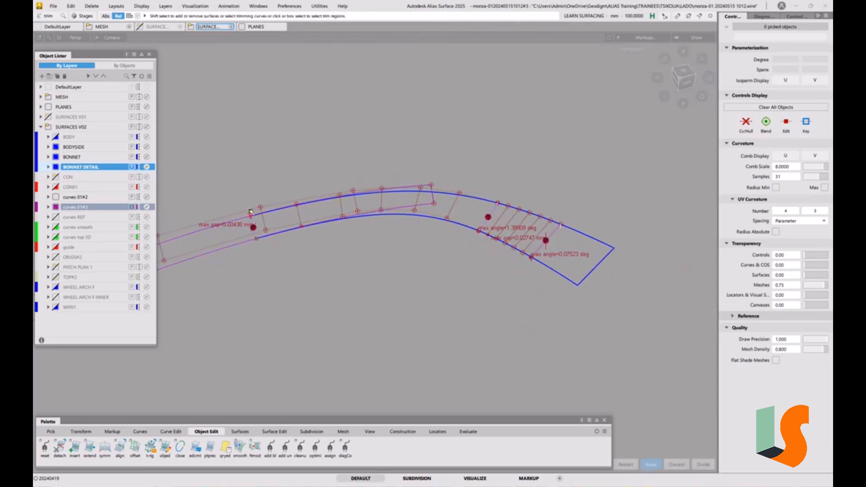
left_click(237, 241)
key("space")
Step: Hide the CV/hull display of the trimmed long adjoining strip and deselect it
left_click_drag(354, 284, 315, 222, "ctrl+shift")
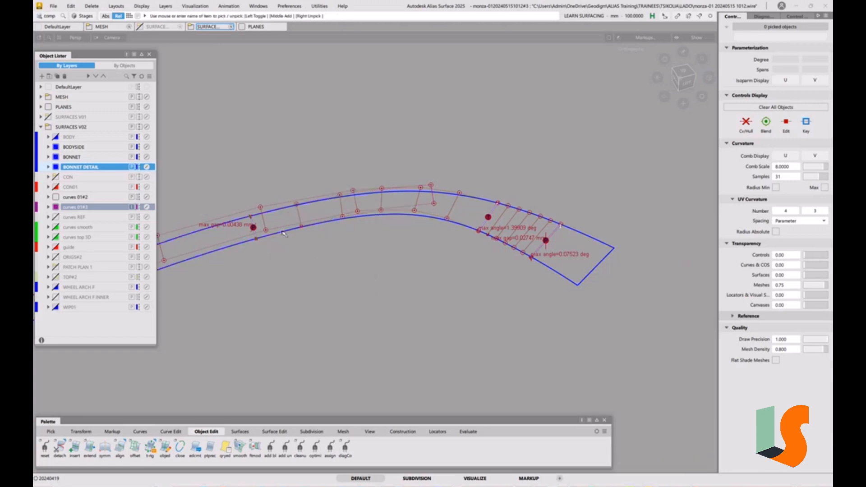
left_click(241, 242)
left_click(743, 125)
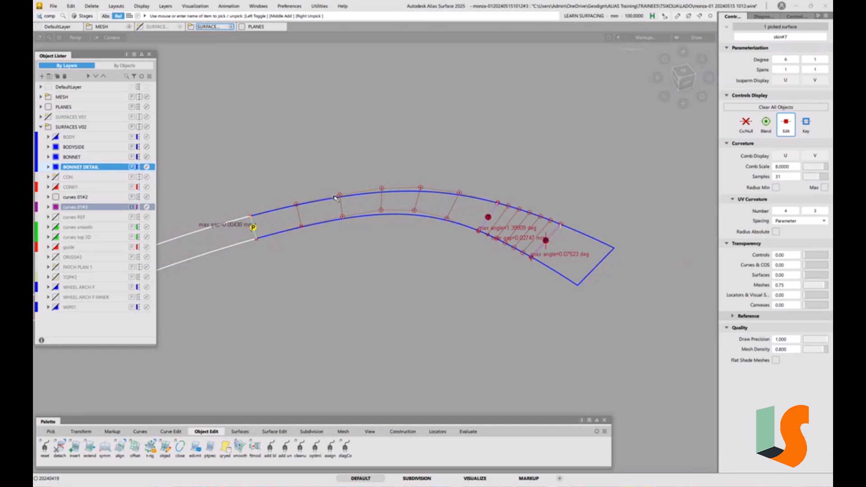
left_click(396, 230)
Step: Show the hidden bonnet surfaces and scan mesh around the detail strips again
left_click_drag(395, 229, 390, 222, "alt+shift")
middle_click_drag(391, 222, 446, 180, "alt+shift")
right_click_drag(442, 184, 450, 212, "ctrl+shift")
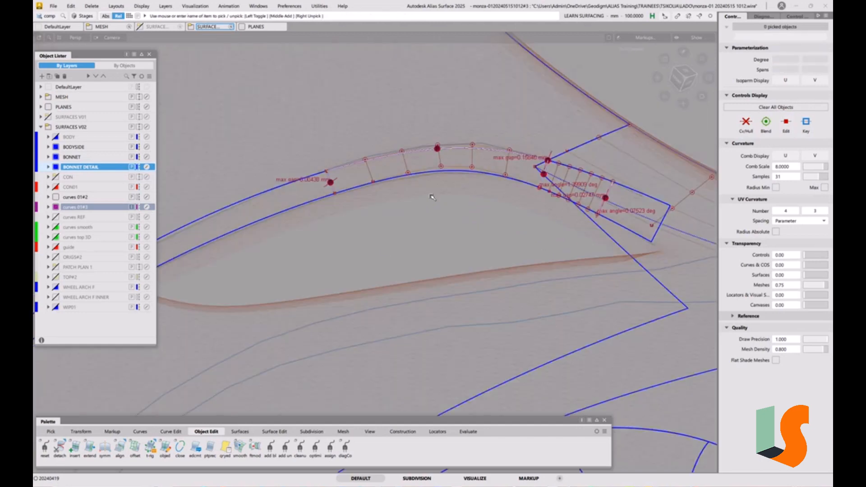
Step: Display X axis and Y axis aligned cross sections on all objects around the bonnet opening
left_click_drag(432, 197, 477, 198, "alt+shift")
middle_click_drag(478, 198, 427, 199, "alt+shift")
left_click(797, 17)
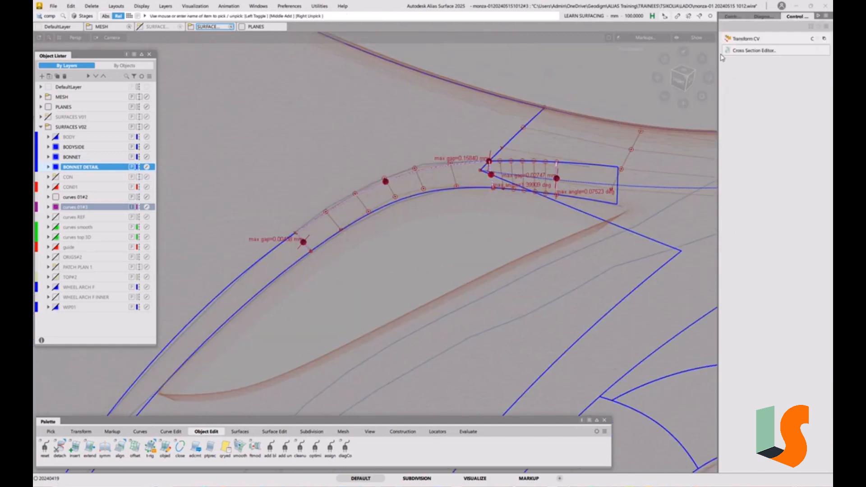
left_click(726, 51)
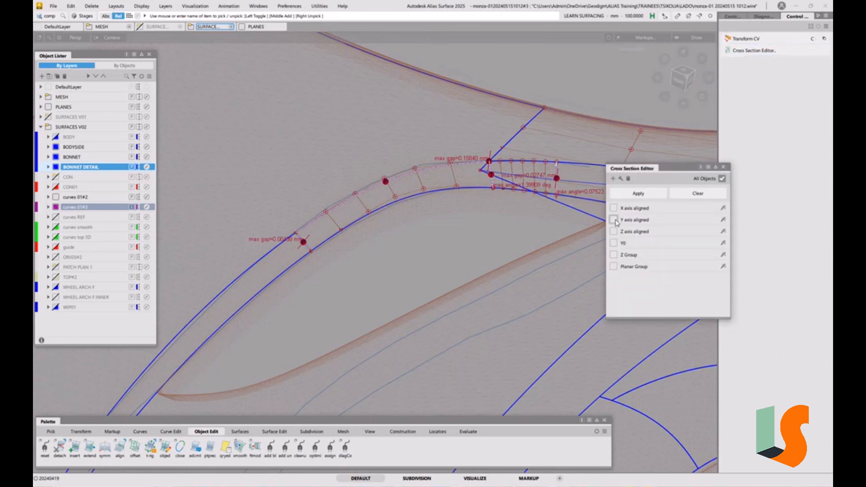
left_click(616, 220)
left_click(614, 208)
left_click(723, 167)
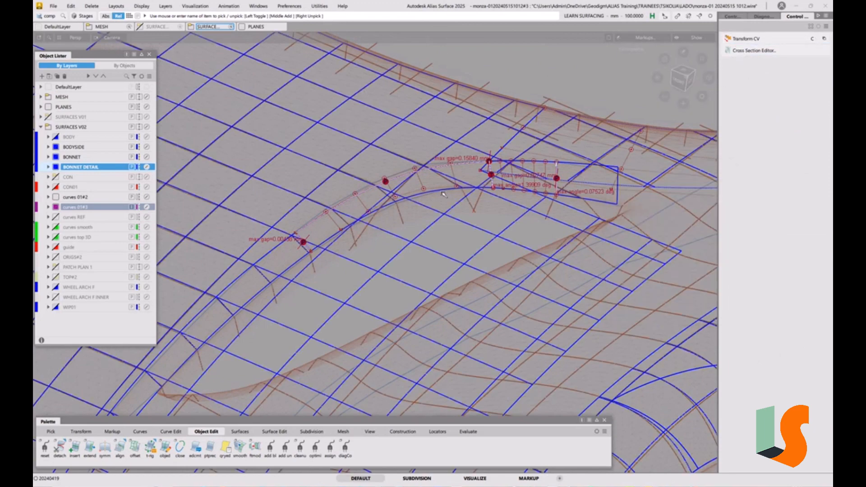
right_click_drag(444, 195, 492, 194, "alt+shift")
left_click_drag(492, 194, 470, 199, "alt+shift")
right_click_drag(470, 198, 433, 196, "alt+shift")
left_click_drag(433, 197, 233, 103, "alt+shift")
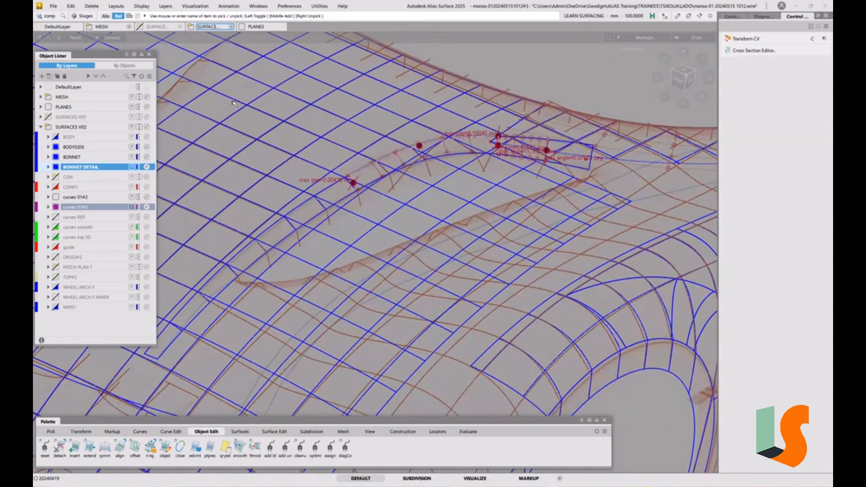
left_click(53, 6)
left_click(70, 93)
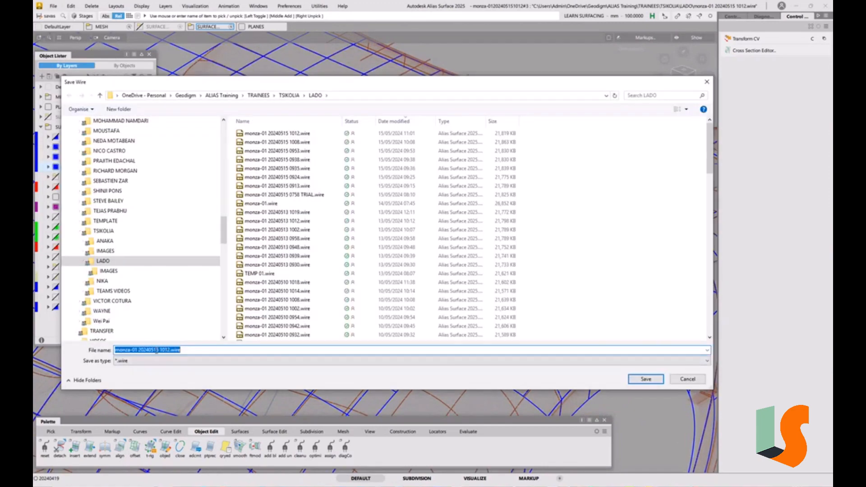
left_click_drag(156, 350, 216, 351)
type("7")
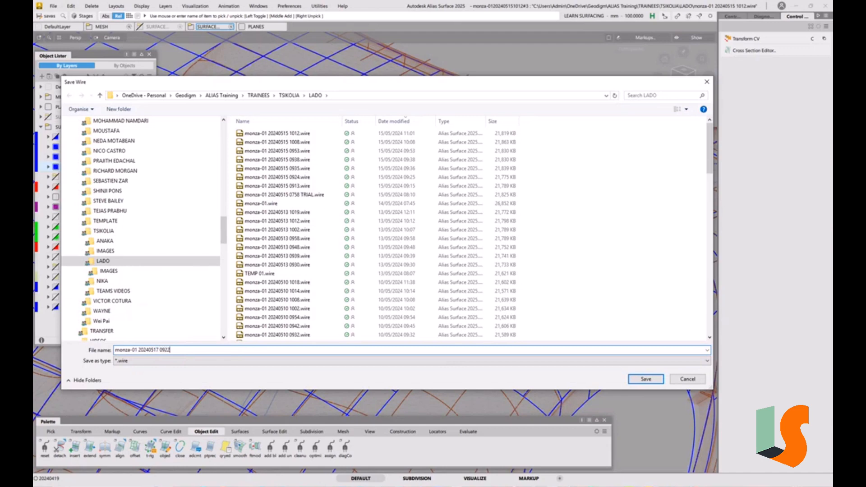
key("Return")
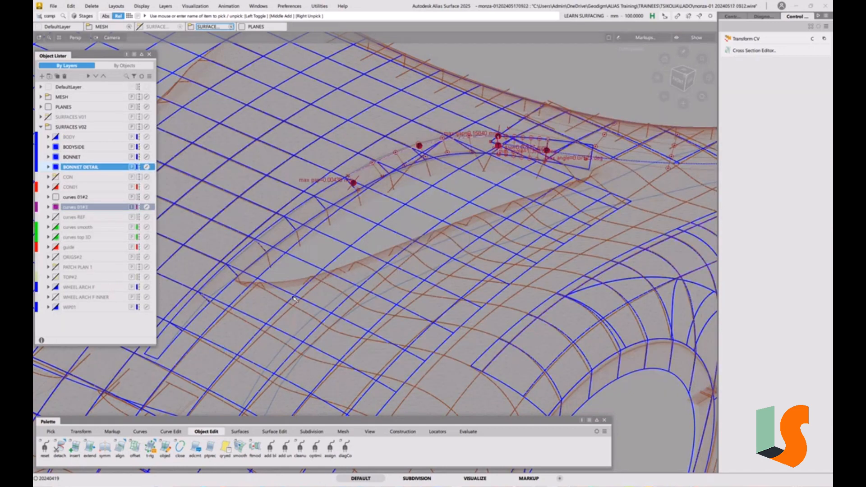
Step: Inspect the cross sections around the bonnet opening and check what the curves smooth layer contains
left_click_drag(392, 229, 401, 194, "alt+shift")
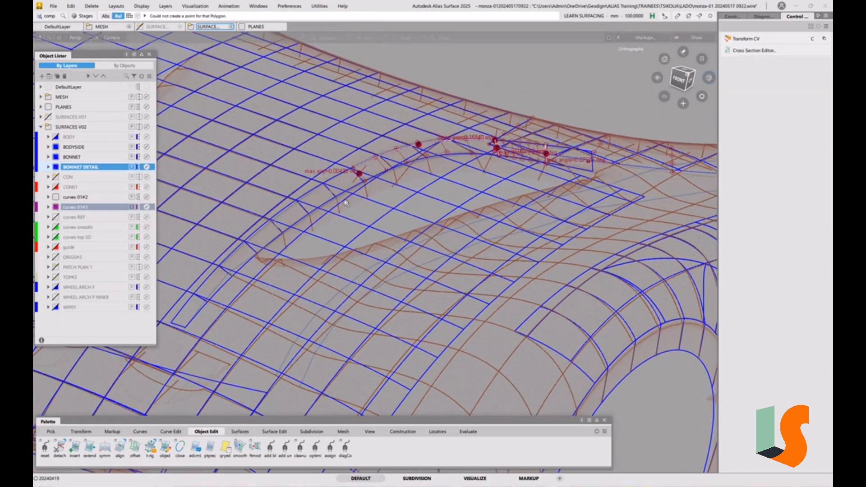
right_click_drag(401, 194, 398, 165, "alt+shift")
middle_click_drag(397, 165, 354, 223, "alt+shift")
right_click_drag(355, 224, 440, 245, "alt+shift")
left_click_drag(440, 246, 425, 240, "alt+shift")
right_click_drag(491, 207, 415, 271, "alt+shift")
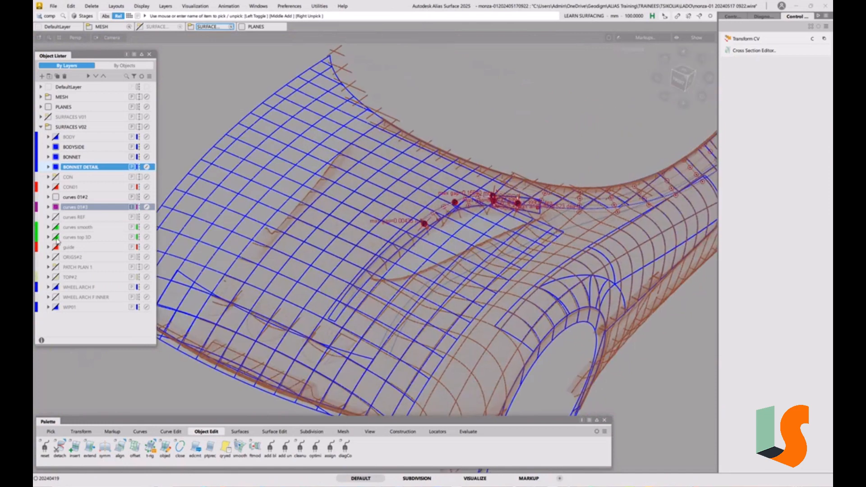
left_click(60, 228)
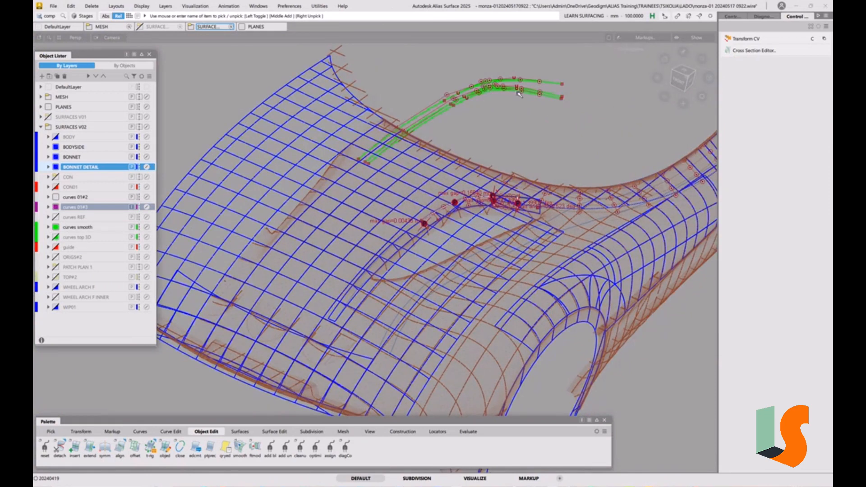
left_click(59, 228)
Step: Create a multi-surface draft flange along Z from the long strip's inner edge, with the surface flipped and the length set to 100
right_click_drag(437, 259, 451, 201, "alt+shift")
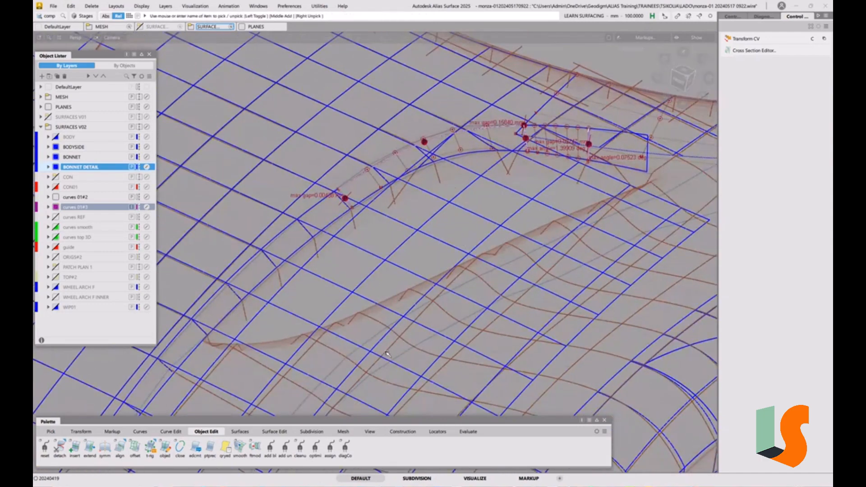
left_click(242, 432)
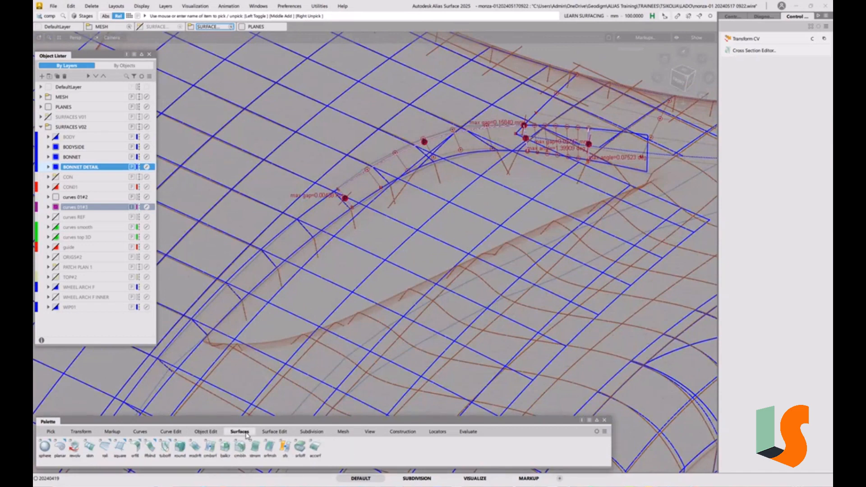
left_click(195, 447)
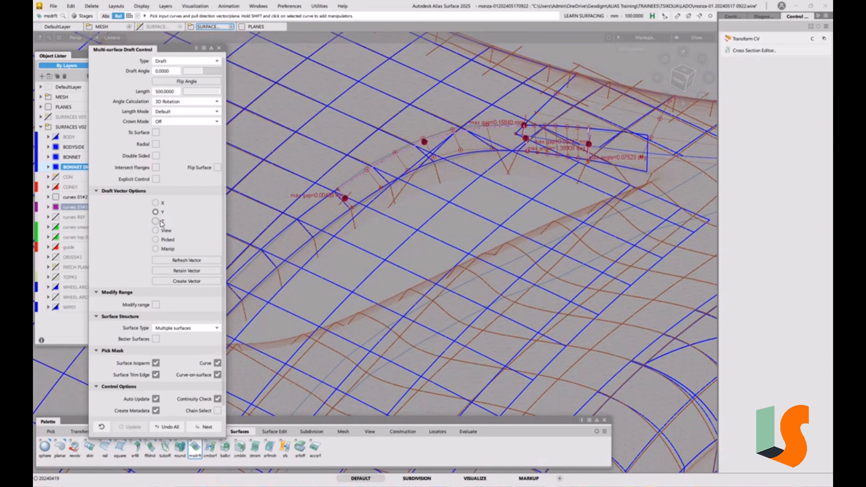
left_click(156, 222)
left_click(303, 246)
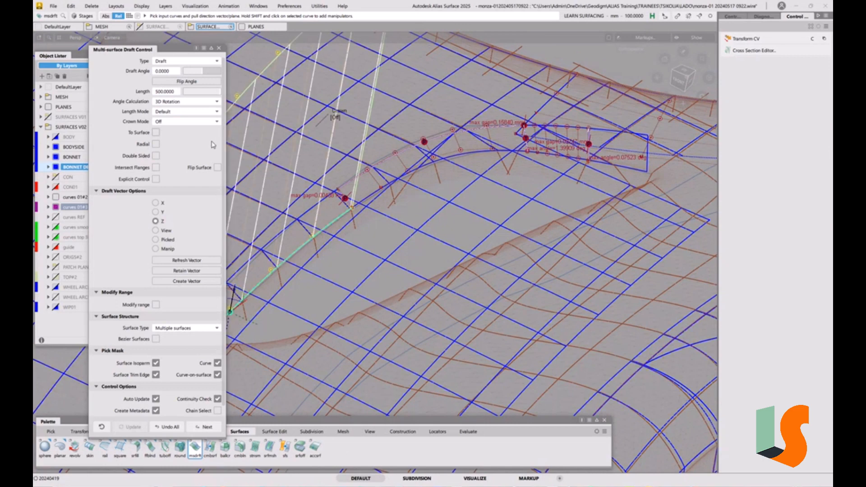
left_click(218, 168)
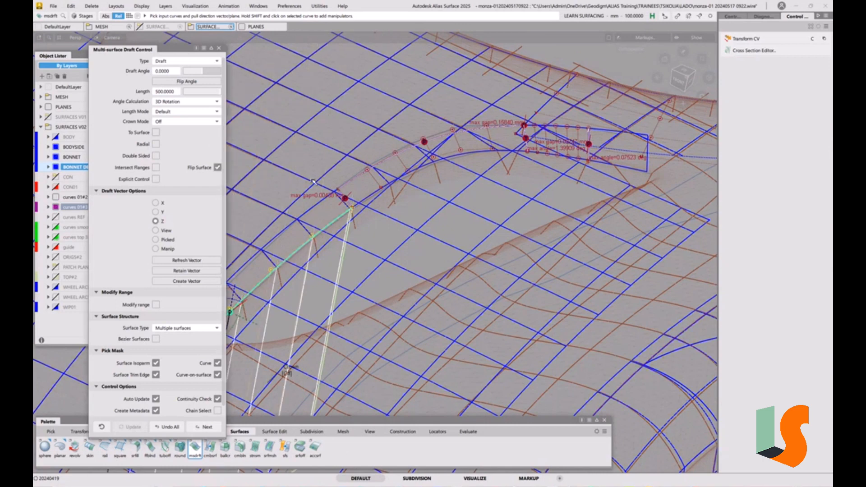
left_click(167, 92)
type("100")
key("Return")
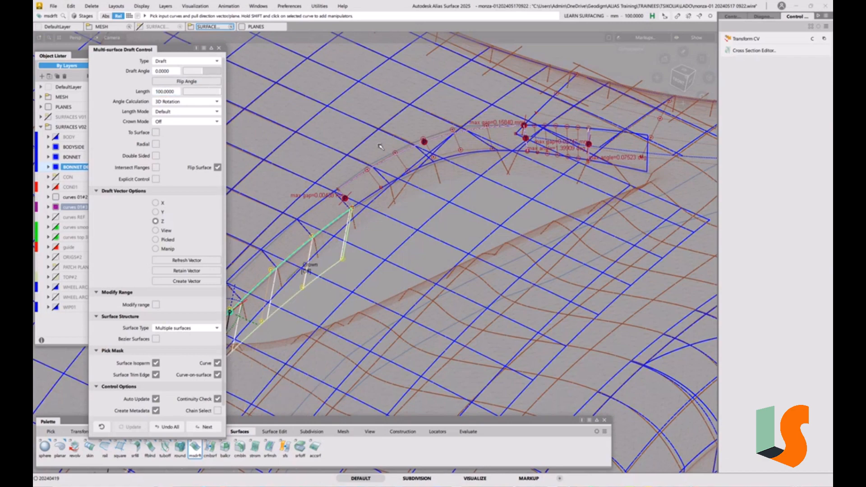
Step: Compare the long strip's draft flange with the shaded scan mesh and its cross sections around the opening
left_click_drag(380, 147, 443, 188, "alt+shift")
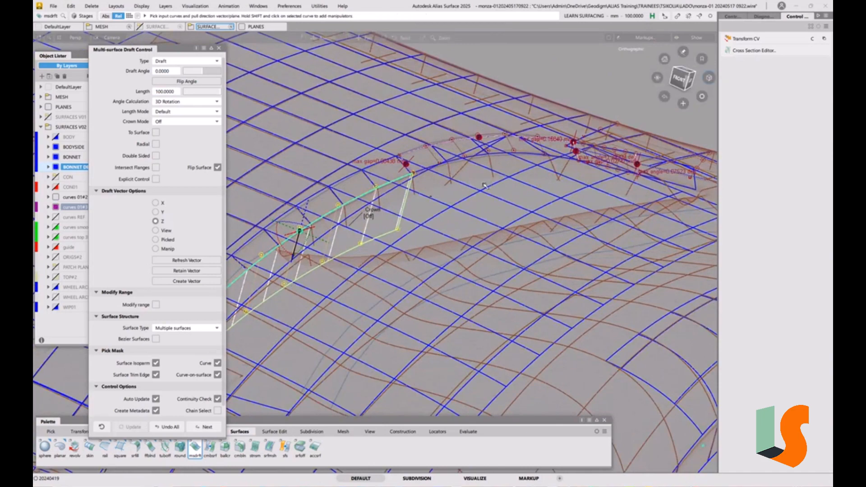
left_click_drag(484, 185, 490, 168, "alt+shift")
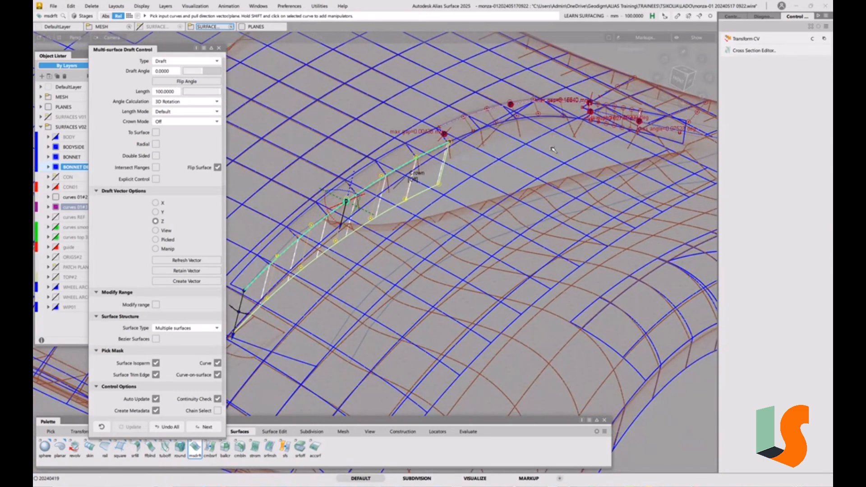
left_click_drag(553, 149, 554, 166, "ctrl+shift")
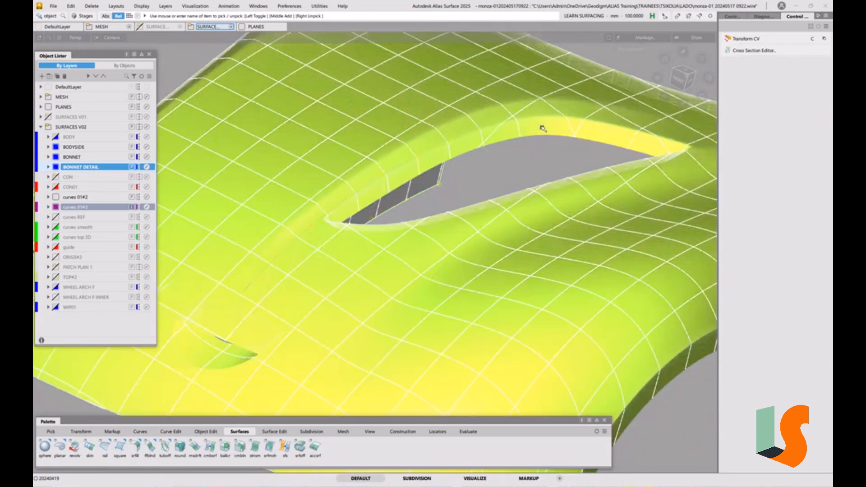
mouse_move(542, 128)
left_mouse_down("alt+shift")
mouse_move(487, 141)
mouse_move(333, 261)
mouse_move(356, 217)
mouse_move(388, 190)
mouse_move(477, 155)
mouse_move(462, 170)
left_mouse_up("alt+shift")
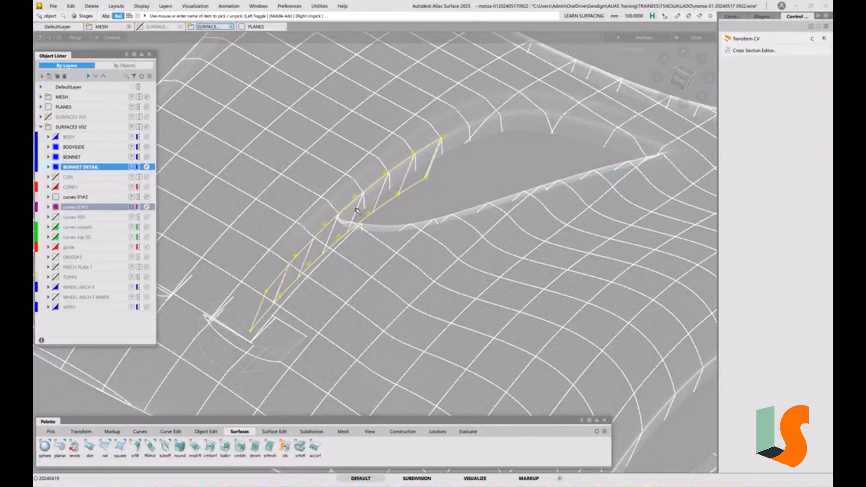
right_click_drag(458, 169, 498, 206, "ctrl+shift")
left_click(458, 169)
left_click_drag(459, 169, 414, 204, "alt+shift")
Step: Reopen the long strip's flange for editing and adjust its draft angle to about 24.29 degrees to follow the scan sections
key("q")
left_click(423, 187)
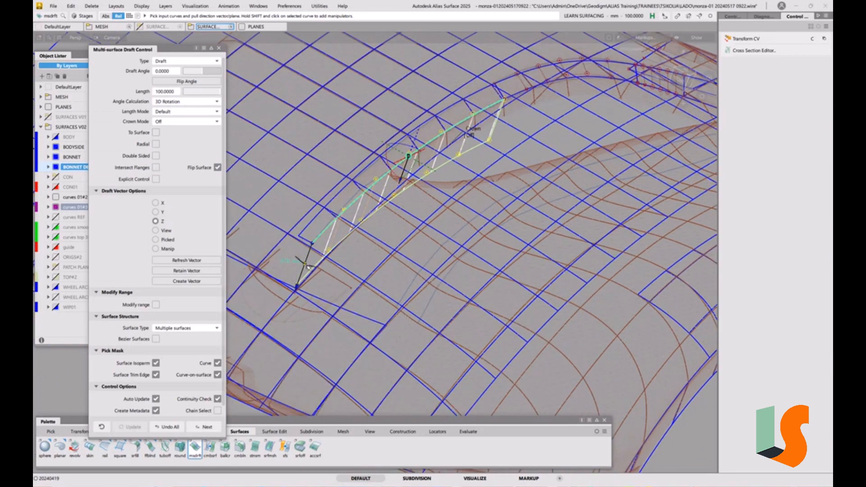
left_click_drag(308, 267, 317, 267)
right_click_drag(496, 119, 515, 65, "alt+shift")
middle_click_drag(515, 65, 442, 180, "alt+shift")
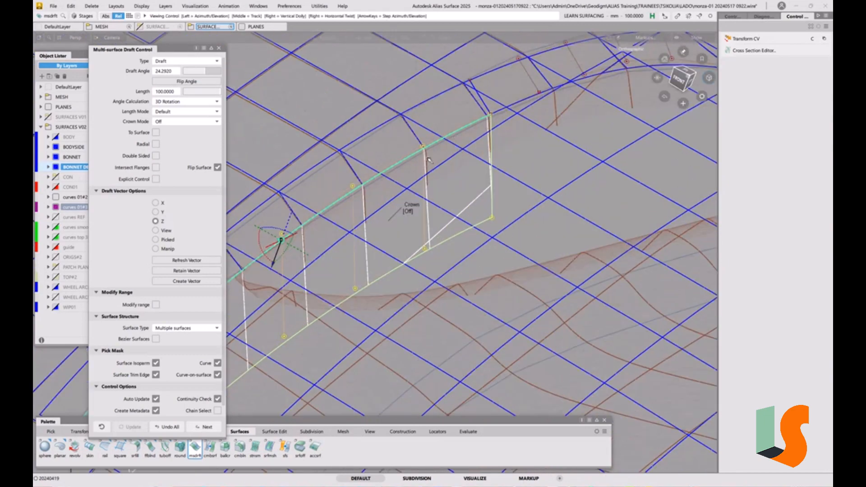
left_click_drag(455, 137, 474, 148, "alt+shift")
scroll(452, 136, "up", 3)
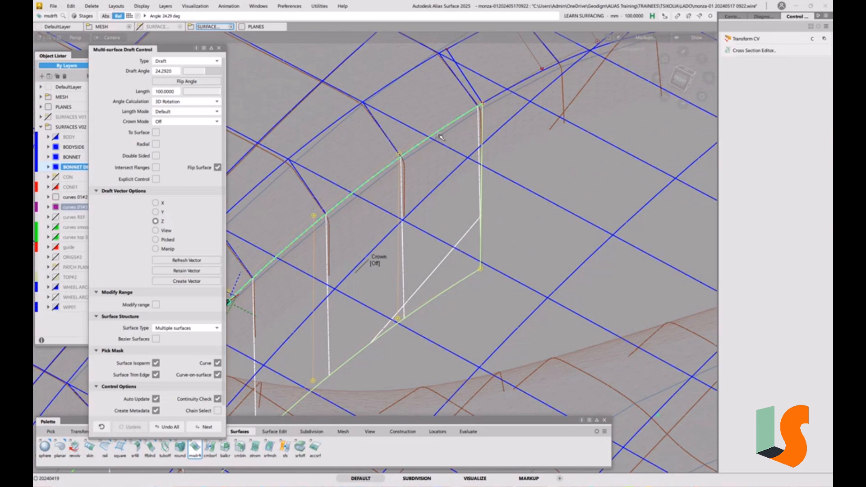
left_click_drag(442, 155, 526, 181, "alt+shift")
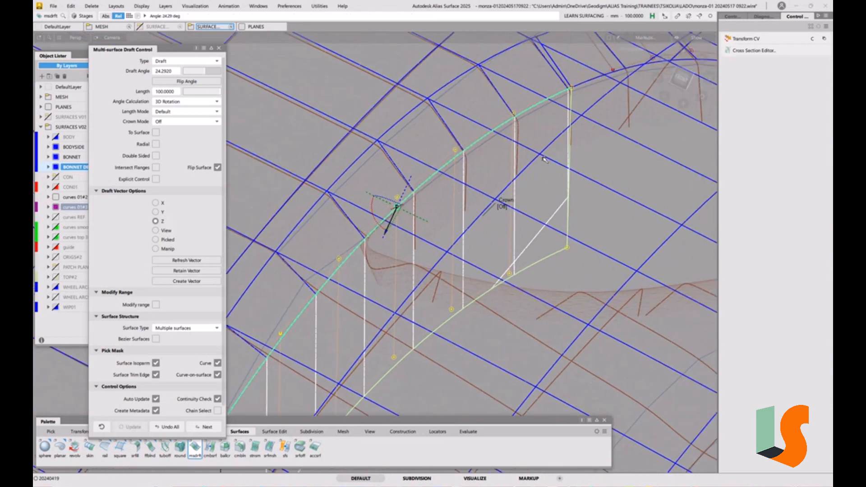
left_click_drag(543, 158, 377, 260, "alt+shift")
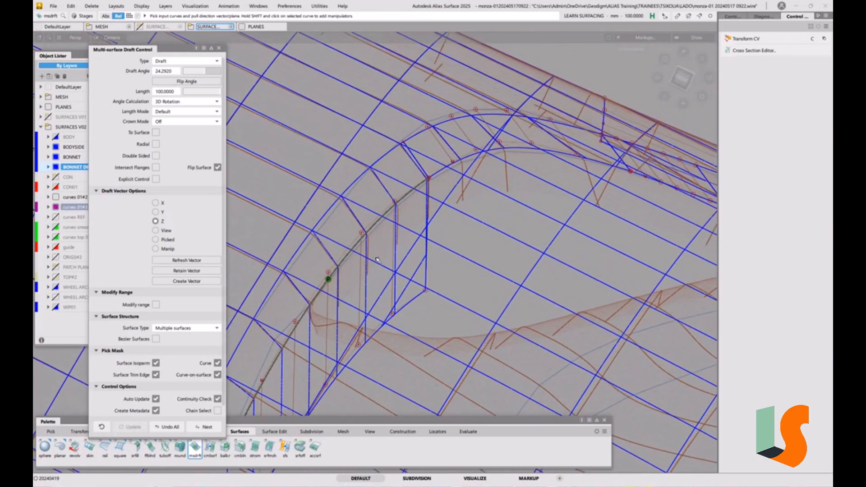
Step: Draft a matching flange, length 100 at 24.29 degrees, from the inner edge of the longer skin piece
left_click_drag(487, 197, 418, 220, "alt+shift")
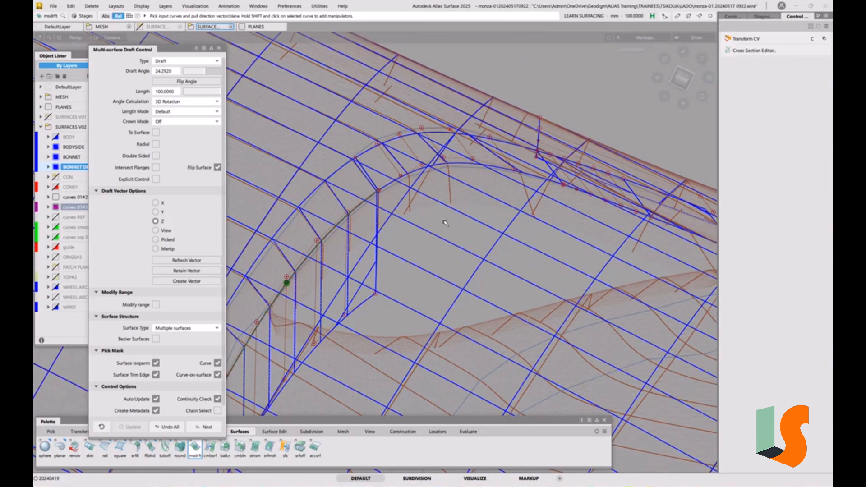
left_click_drag(427, 233, 399, 270, "alt+shift")
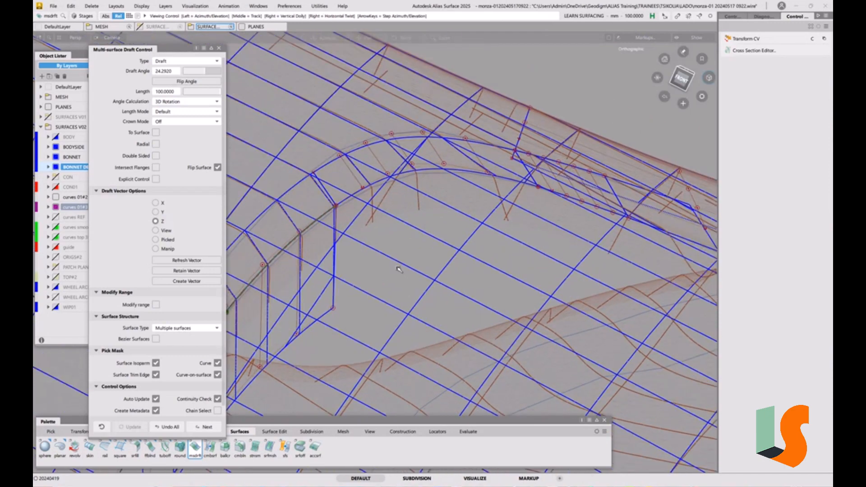
left_click(359, 197)
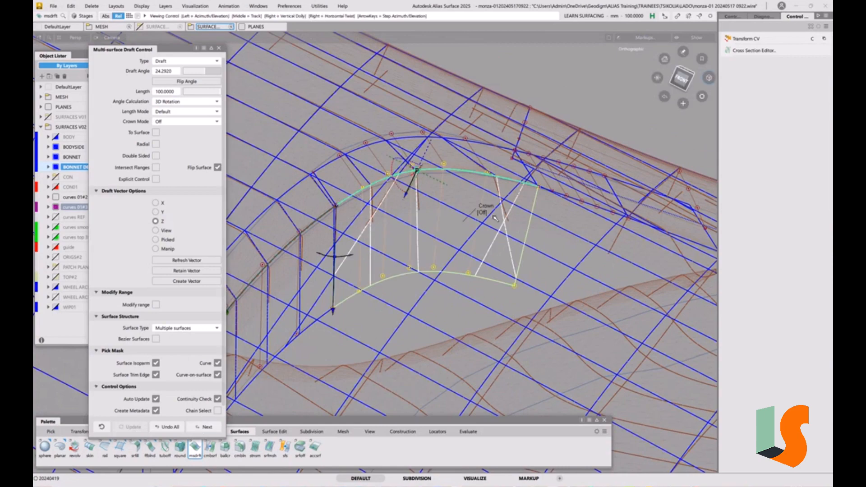
left_click_drag(355, 219, 451, 268, "alt+shift")
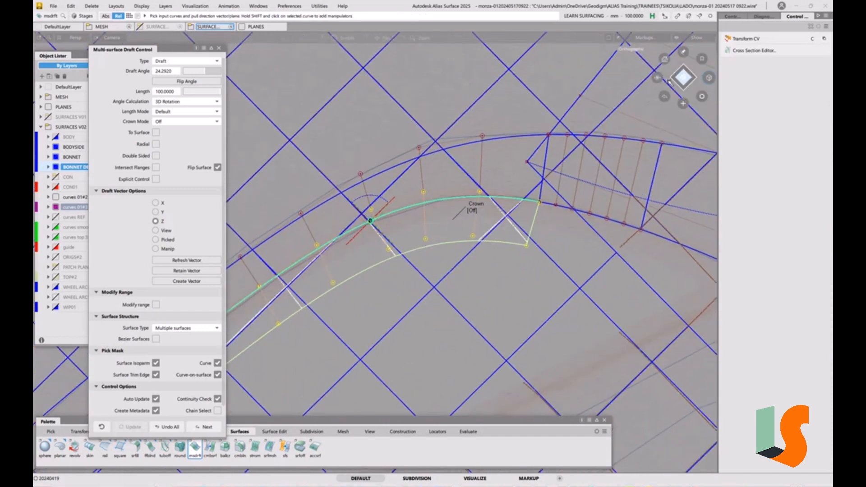
left_click(683, 77)
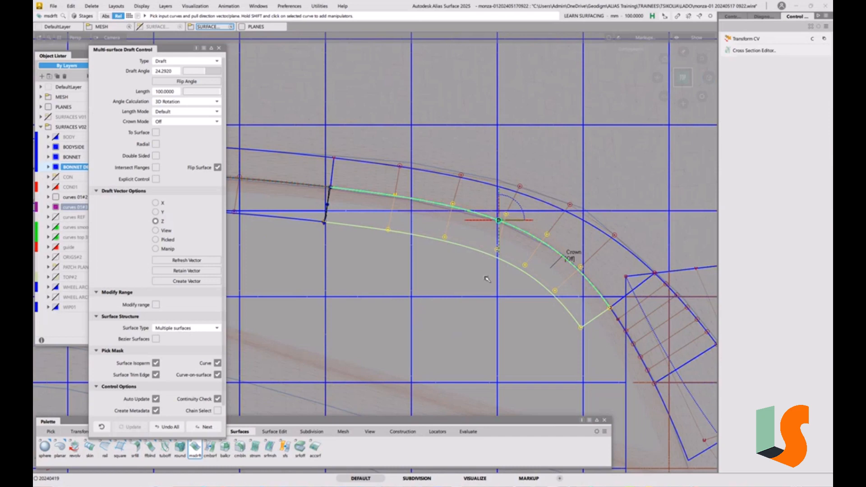
left_click_drag(487, 279, 388, 266, "alt+shift")
left_click(207, 427)
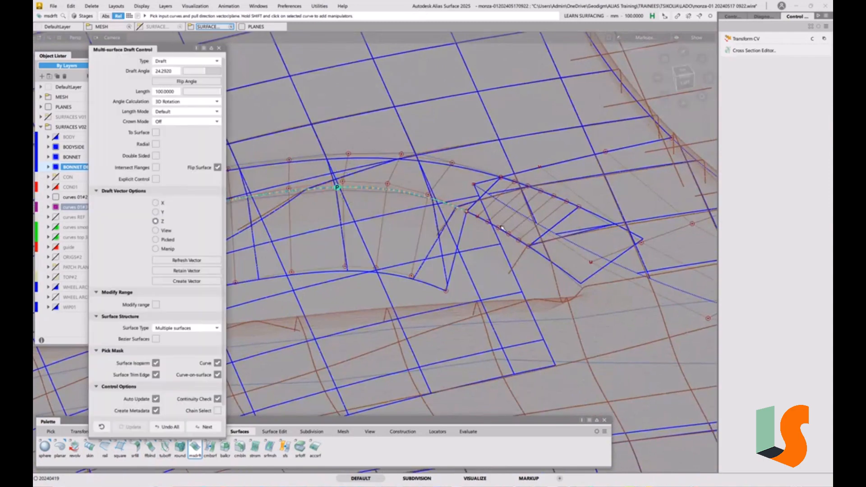
Step: Draft flanges with the same settings from the inner edges of the short skin piece and the adjoining end strip
left_click(503, 231)
left_click_drag(506, 261, 529, 277, "alt+shift")
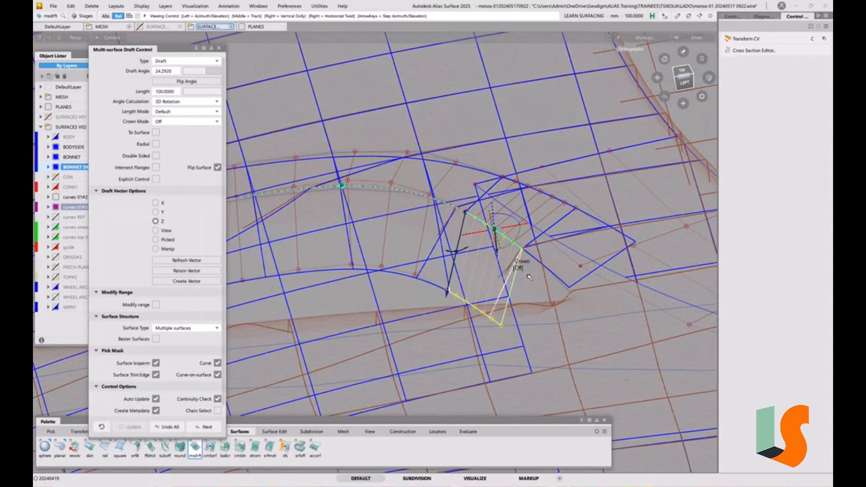
right_click_drag(530, 277, 598, 269, "alt+shift")
middle_click_drag(598, 270, 456, 254, "alt+shift")
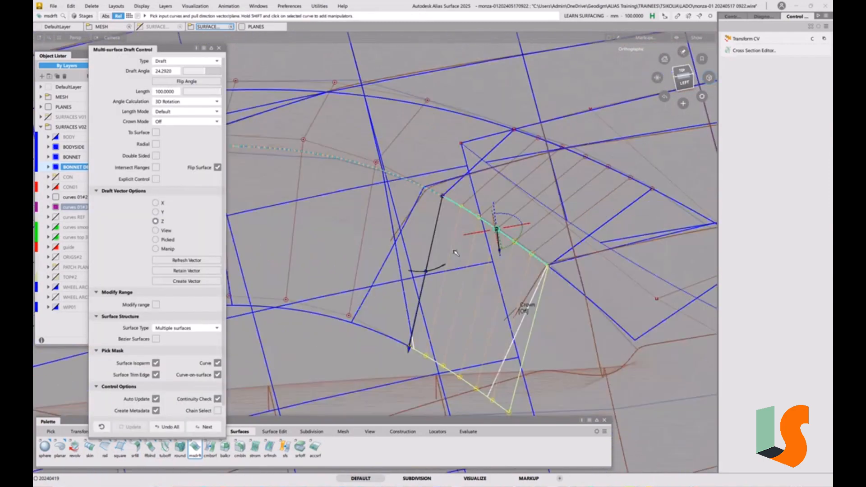
left_click(207, 427)
left_click(574, 288)
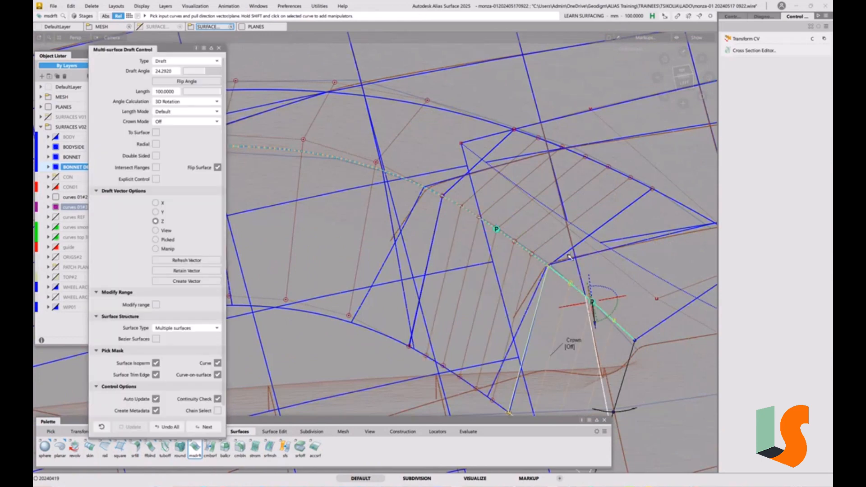
left_click_drag(570, 257, 524, 188, "alt+shift")
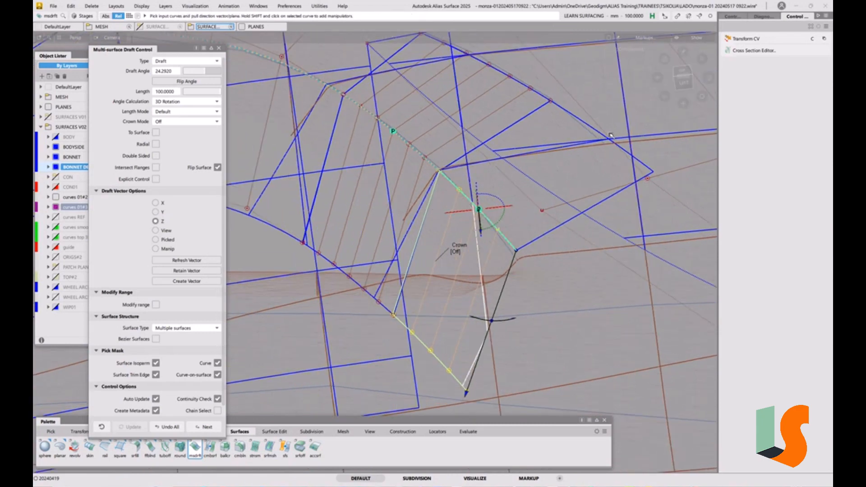
Step: Show only the Y axis aligned cross sections and set their Y step to 50 mm for a closer check of the end flange
left_click(750, 53)
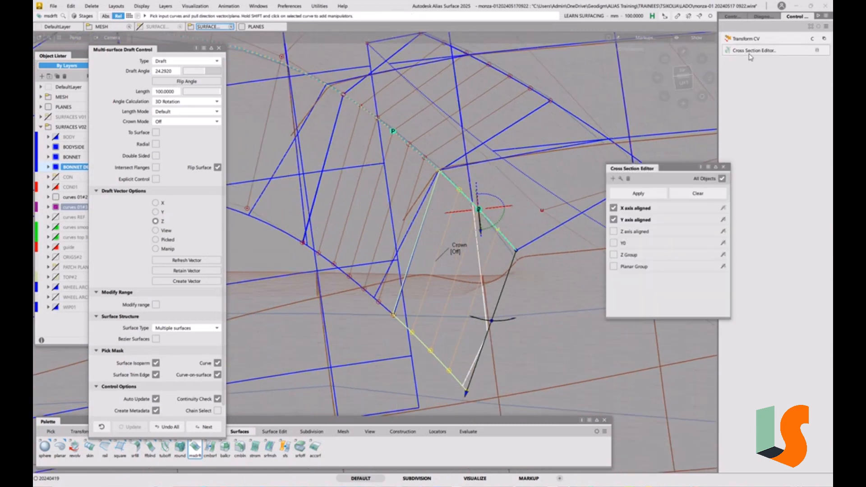
left_click(632, 219)
left_click(291, 281)
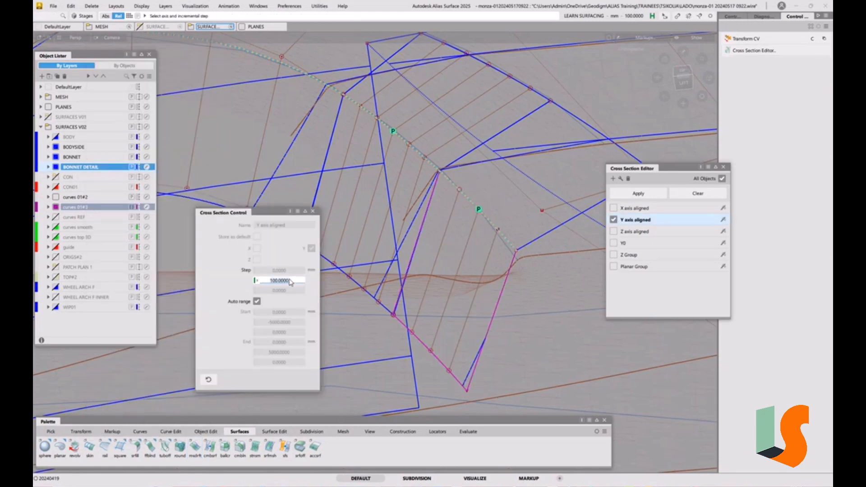
type("50")
key("Return")
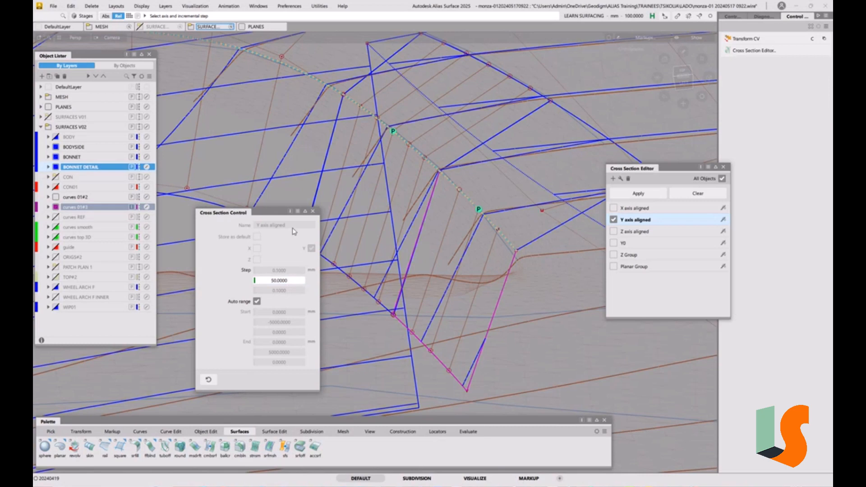
left_click(313, 211)
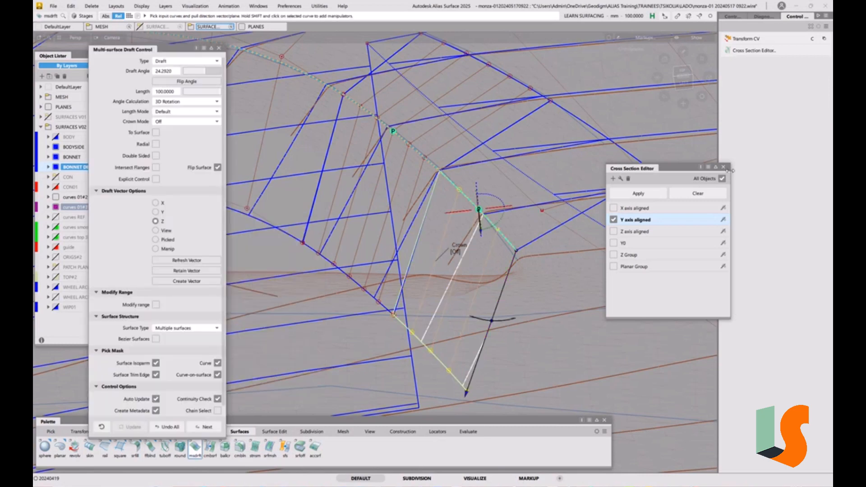
left_click(724, 166)
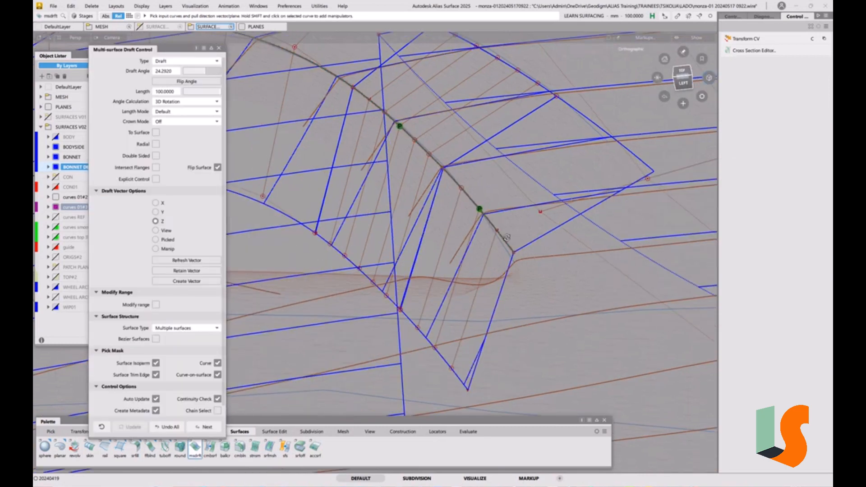
left_click_drag(507, 237, 474, 251, "alt+shift")
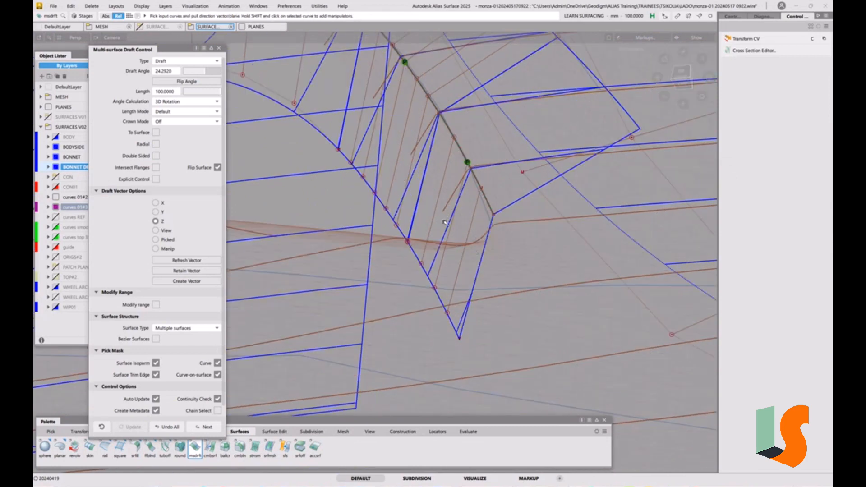
Step: Start Transform CV in Edge Loop move mode and pick the end draft surface's outer edge, accepting the removal of its construction history
key("h")
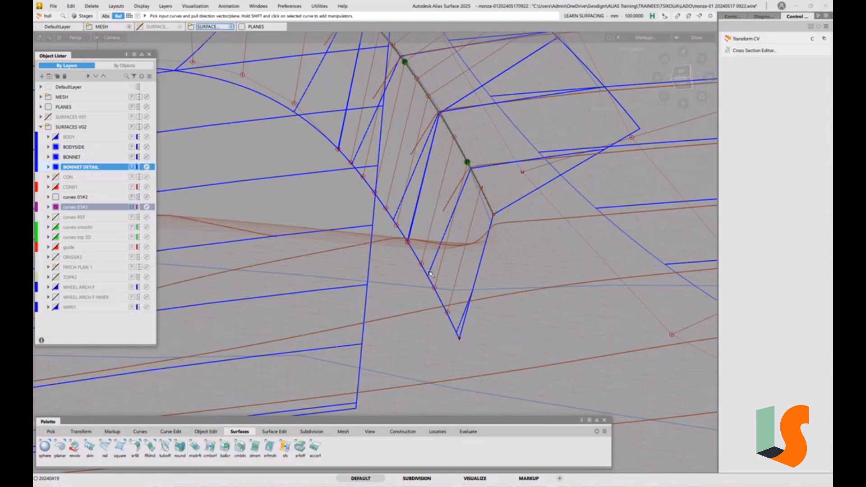
key("c")
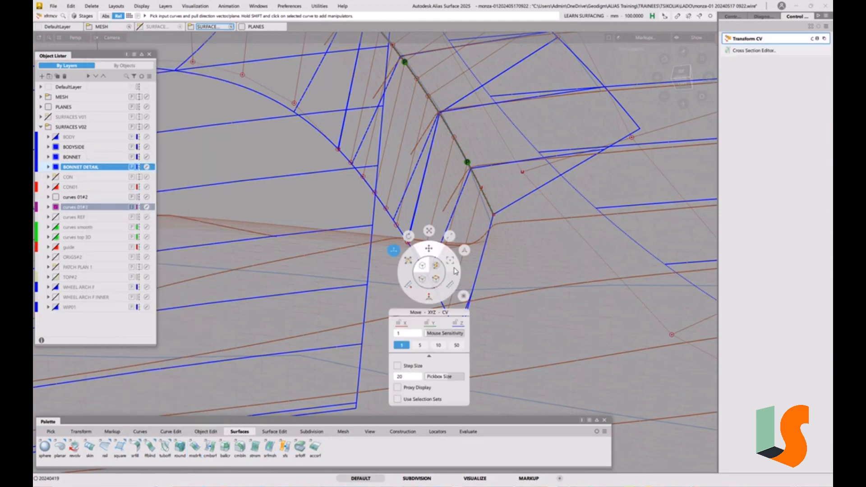
left_click_drag(455, 271, 436, 284)
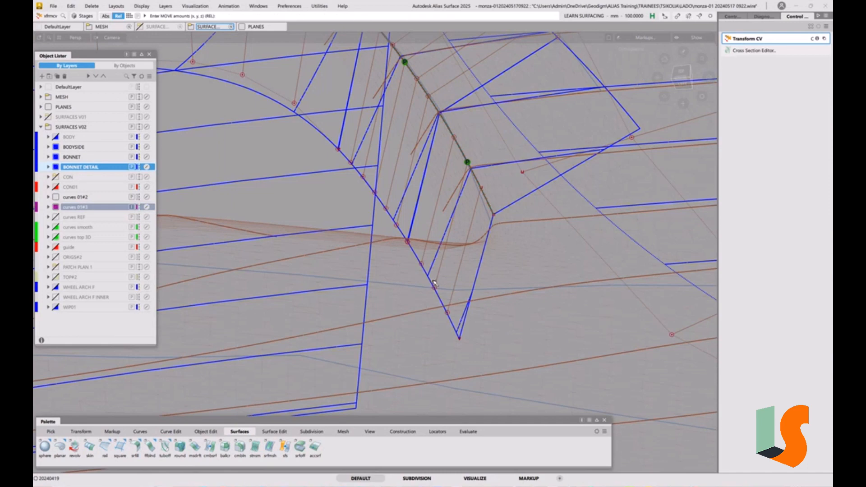
left_click(430, 281)
left_click(443, 289)
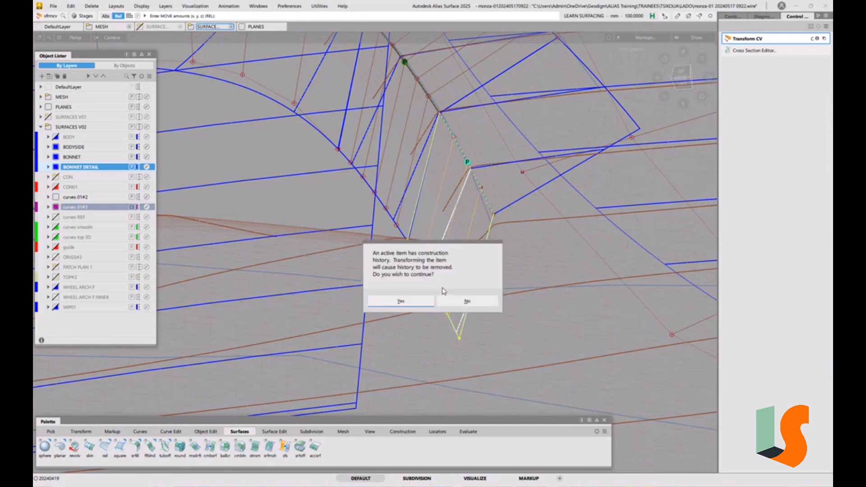
left_click(413, 297)
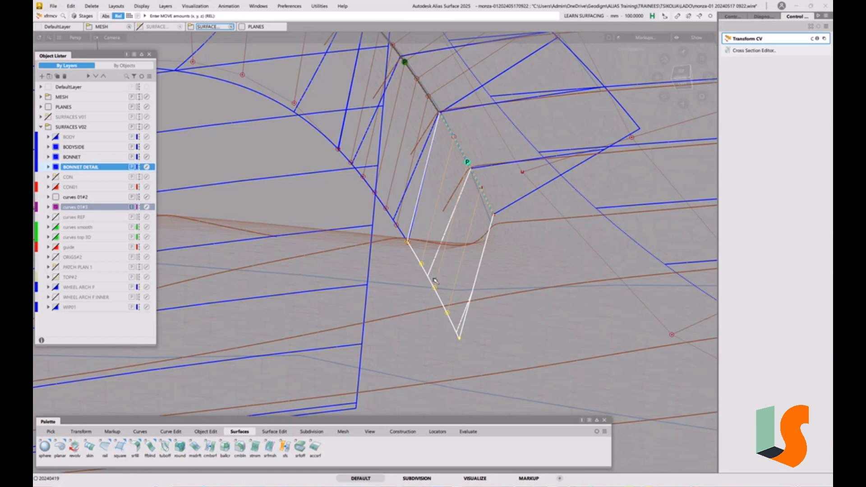
Step: Change the Transform CV pick box size and clear the current edge selection
right_click(449, 276)
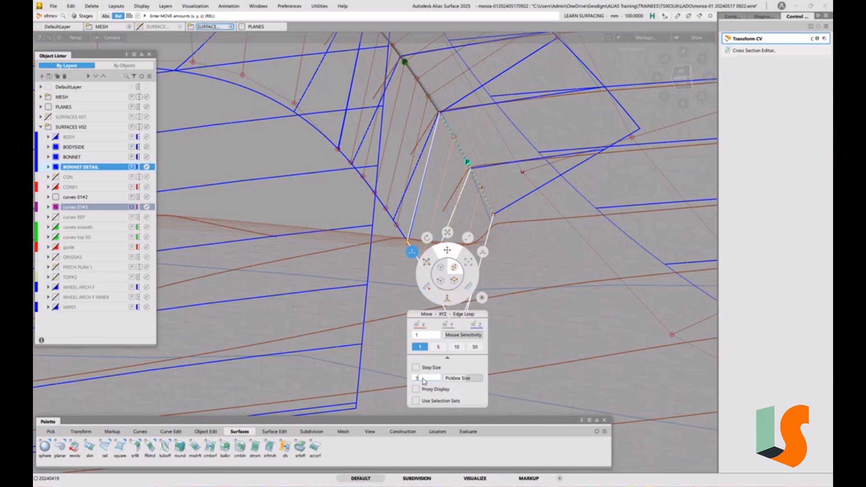
type("0")
left_click(377, 310)
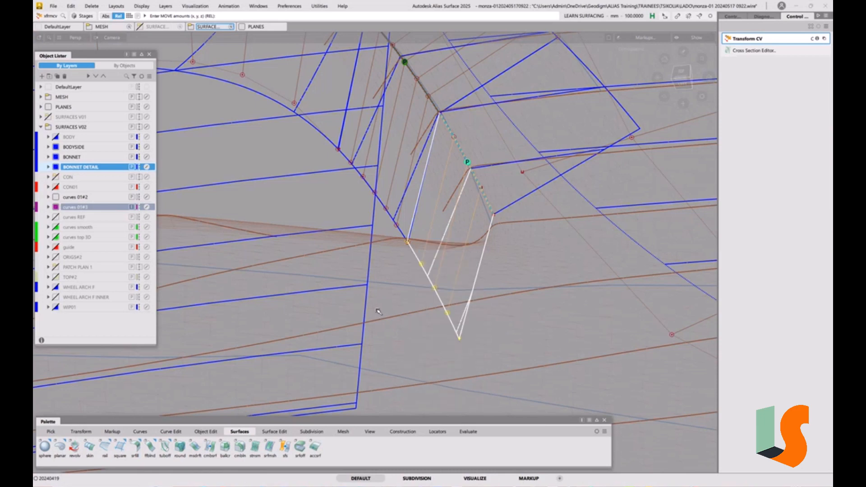
left_click(405, 337)
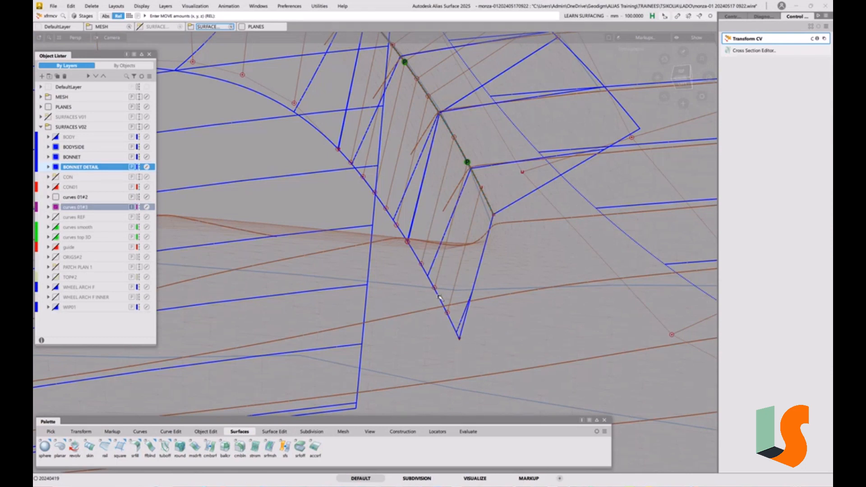
Step: Repick the outer edge of the end draft surface and move it sideways, away from the adjoining surface's corner
left_click(427, 279)
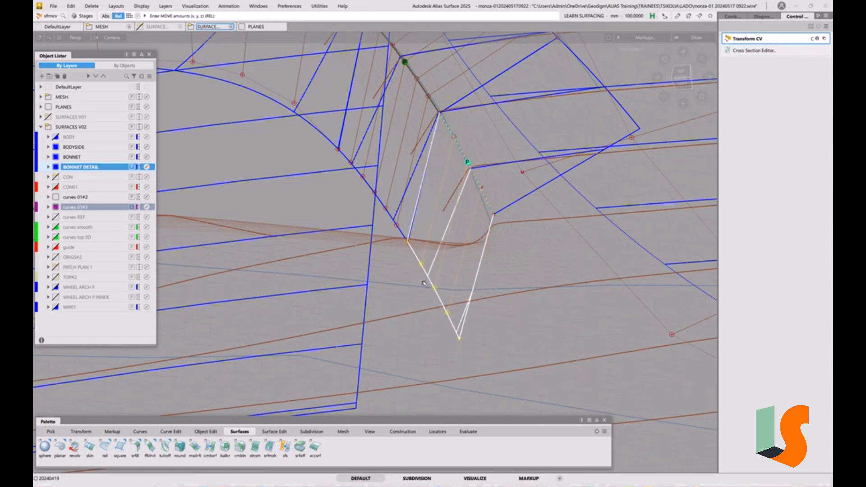
left_click(437, 306)
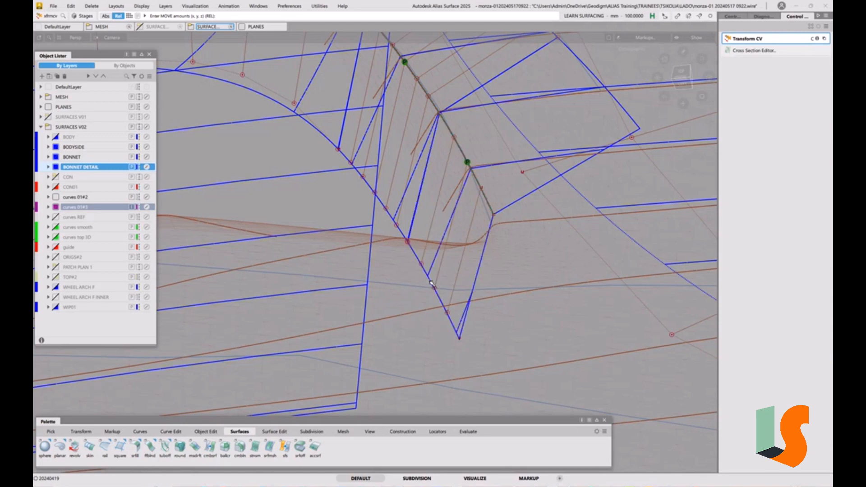
left_click(433, 286)
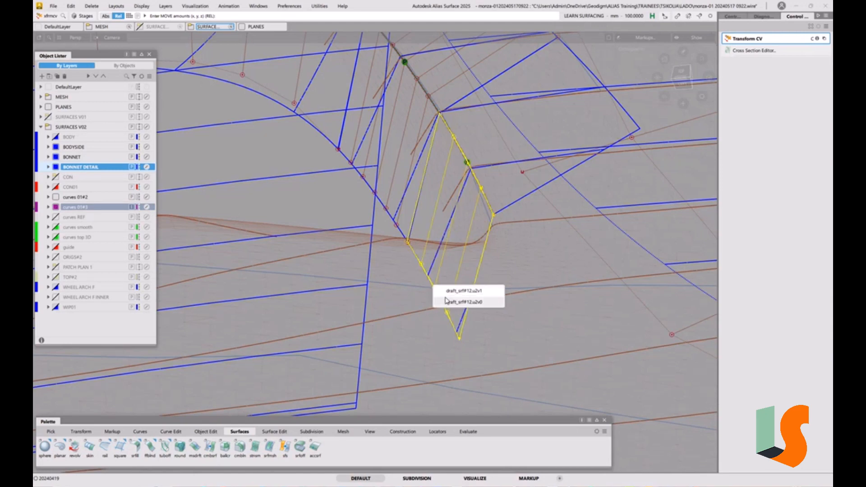
left_click(409, 296)
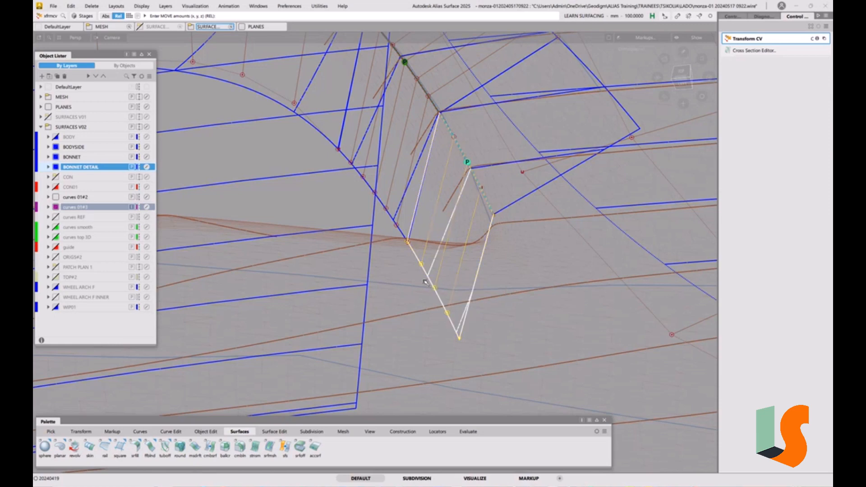
left_click_drag(429, 297, 407, 274, "ctrl+shift")
left_click_drag(439, 222, 470, 197, "alt+shift")
middle_click_drag(437, 159, 456, 254, "alt+shift")
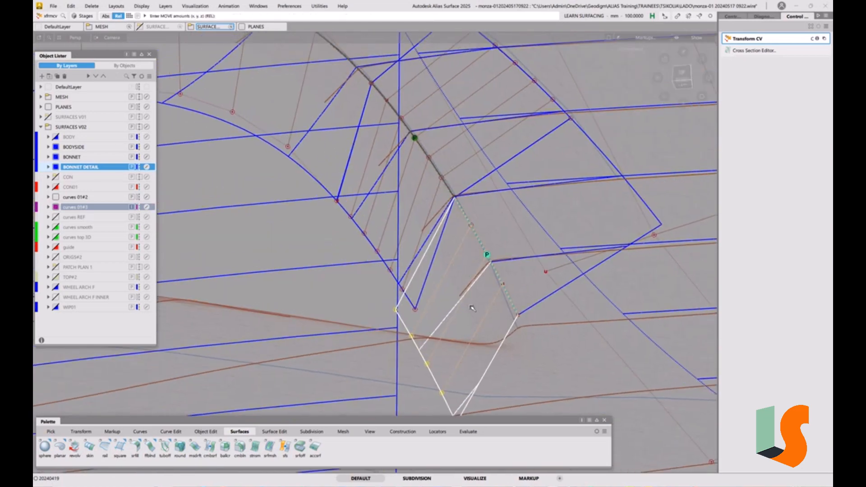
Step: Move the outer edge of the adjoining middle draft surface about 12.2 mm in negative X, accepting the removal of its history
left_click(448, 285)
mouse_move(446, 284)
left_mouse_down("alt+shift")
mouse_move(428, 281)
mouse_move(445, 277)
left_mouse_up("alt+shift")
right_click_drag(445, 277, 423, 276, "alt+shift")
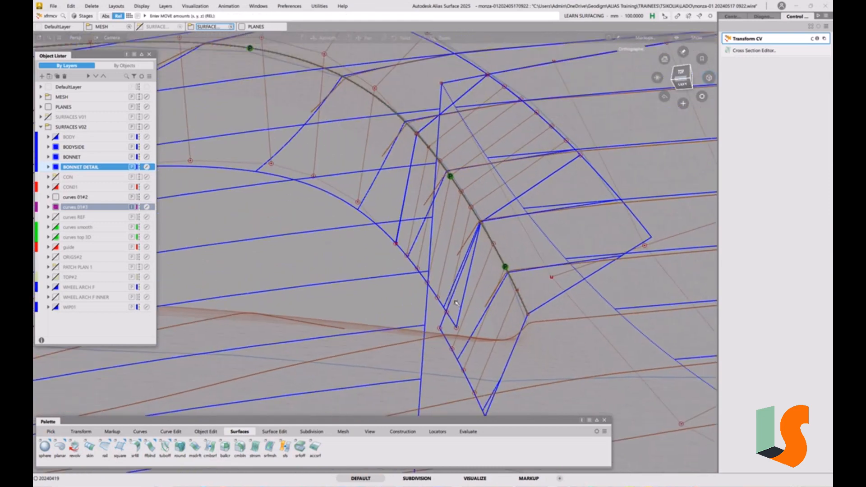
left_click(422, 277)
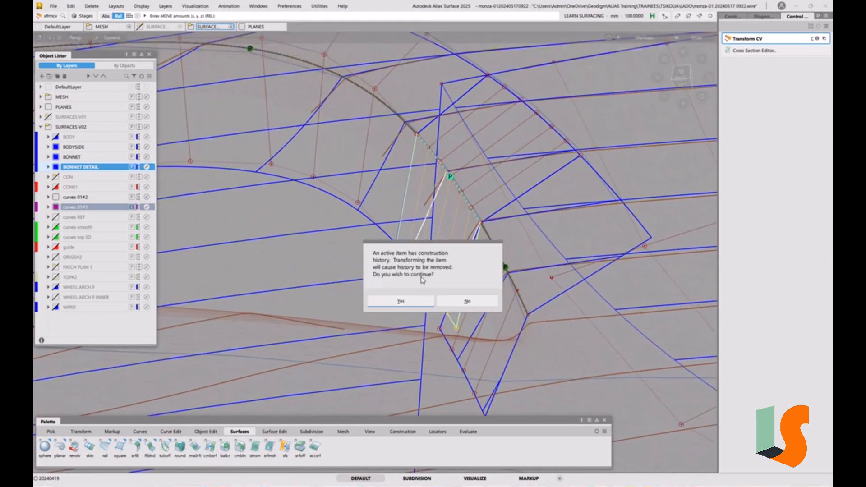
left_click(400, 301)
left_click_drag(413, 286, 396, 291)
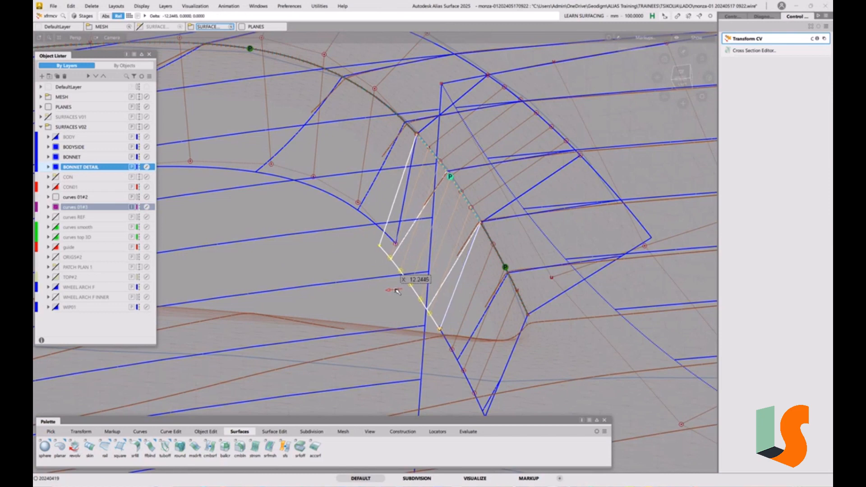
left_click_drag(489, 314, 492, 248, "ctrl+shift")
middle_click_drag(492, 248, 477, 248, "alt+shift")
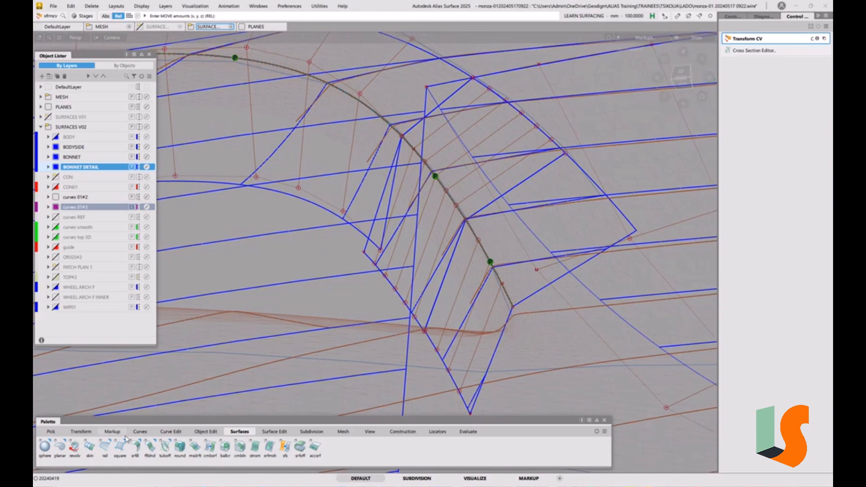
Step: Align the middle draft surface to the end draft surface with G2 continuity and blending, using 4 extra CV rows
left_click(205, 432)
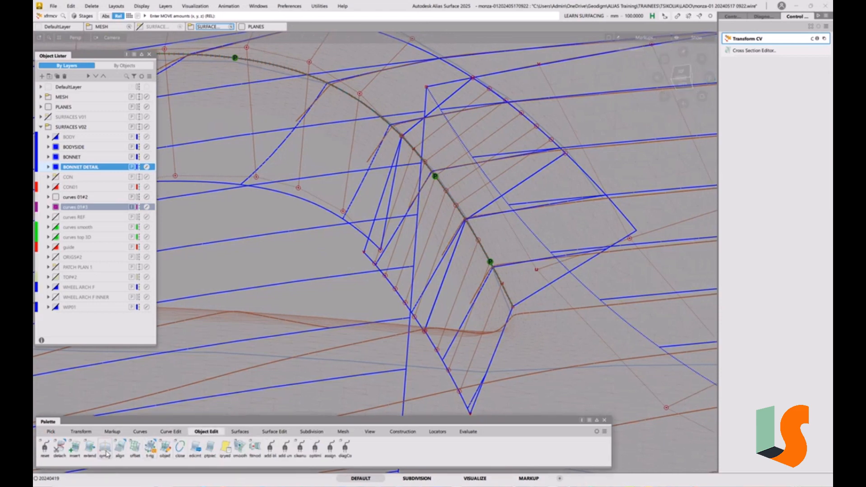
double_click(134, 448)
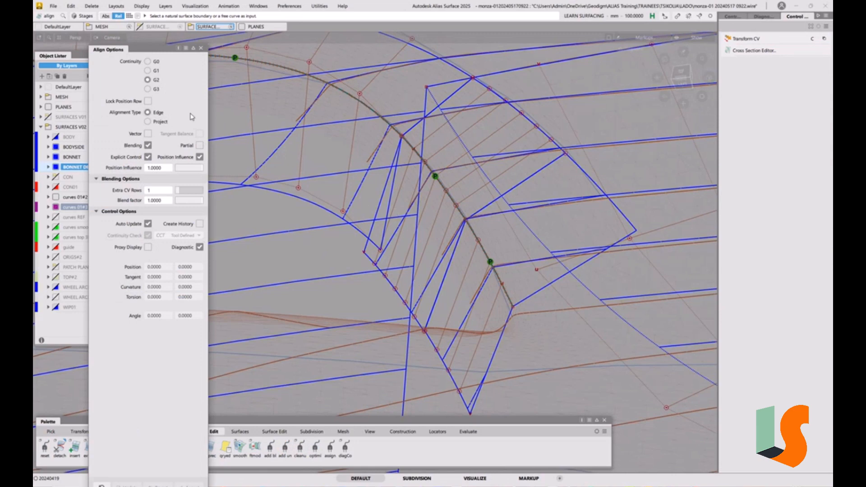
left_click(446, 279)
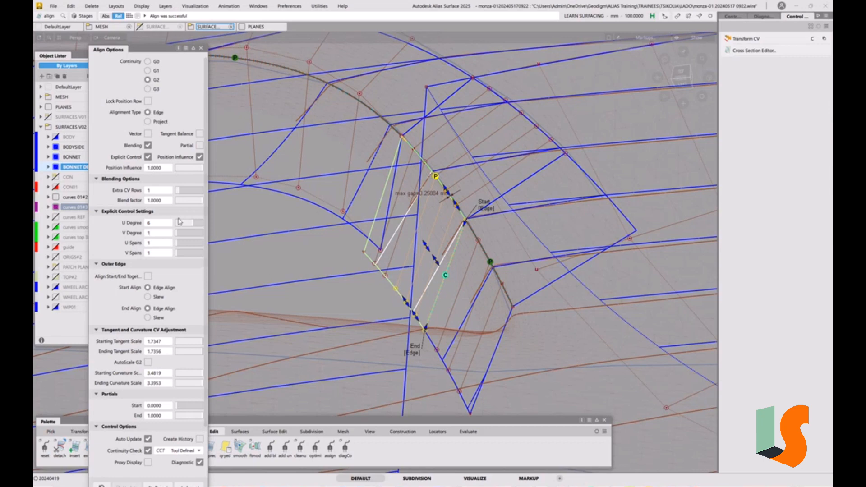
left_click_drag(180, 190, 187, 194)
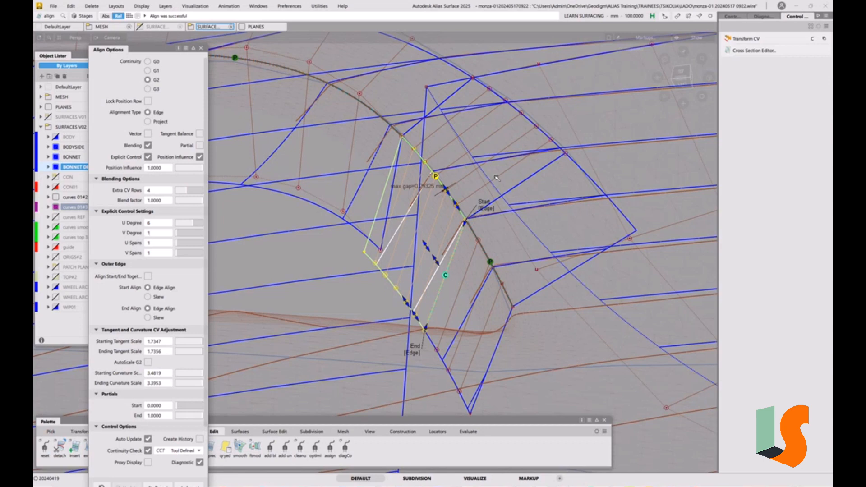
left_click(481, 207)
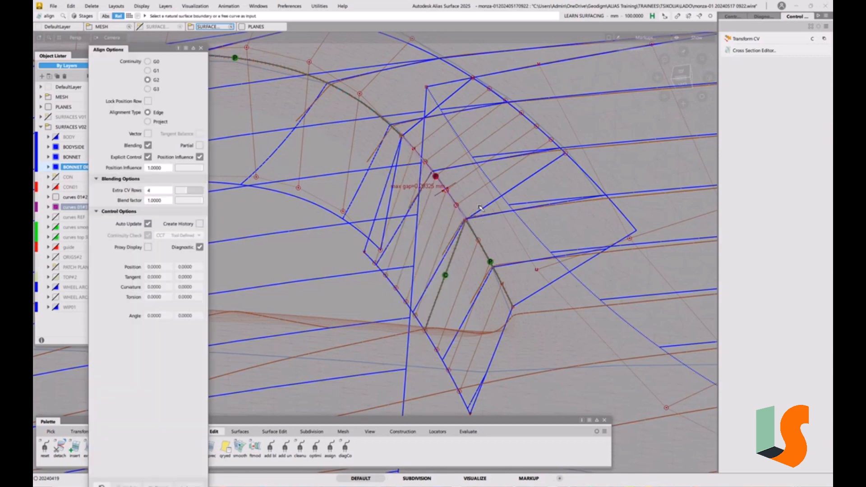
Step: Examine the chain of draft surfaces along the bonnet detail edge from several angles and distances
left_click_drag(478, 189, 496, 198, "alt+shift")
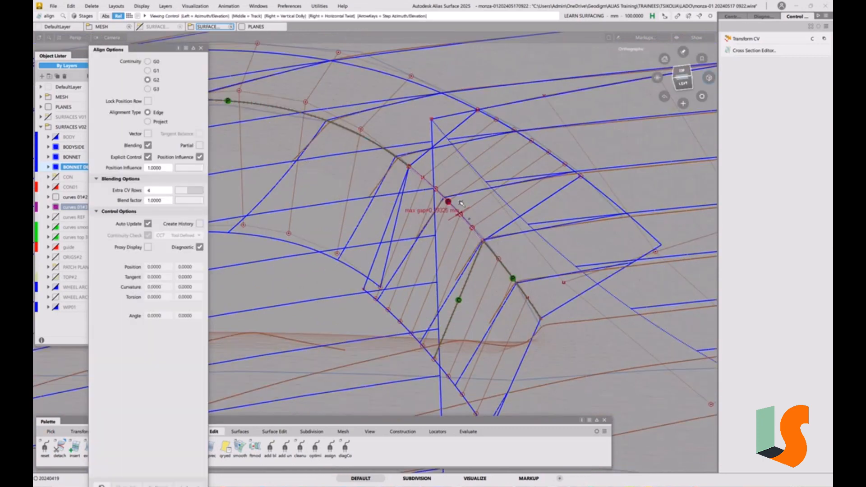
left_click_drag(475, 234, 519, 209, "alt+shift")
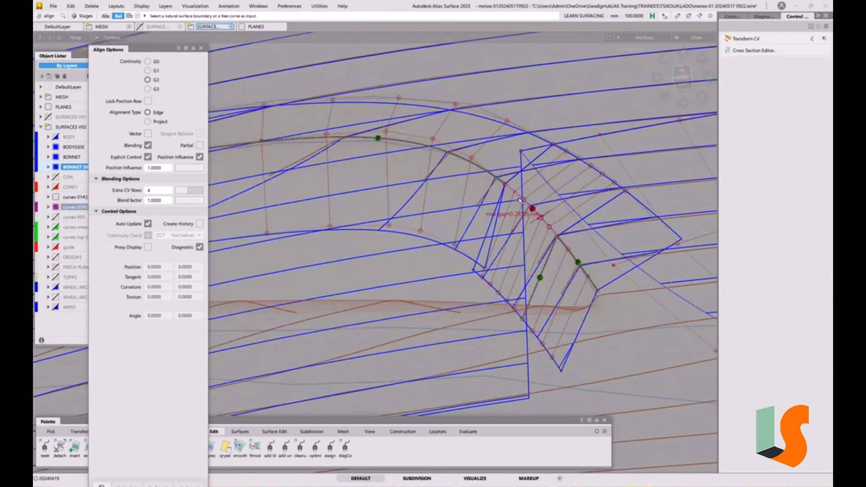
right_click_drag(521, 201, 517, 234, "alt+shift")
middle_click_drag(518, 234, 562, 230, "alt+shift")
right_click_drag(551, 186, 548, 237, "alt+shift")
middle_click_drag(548, 237, 589, 229, "alt+shift")
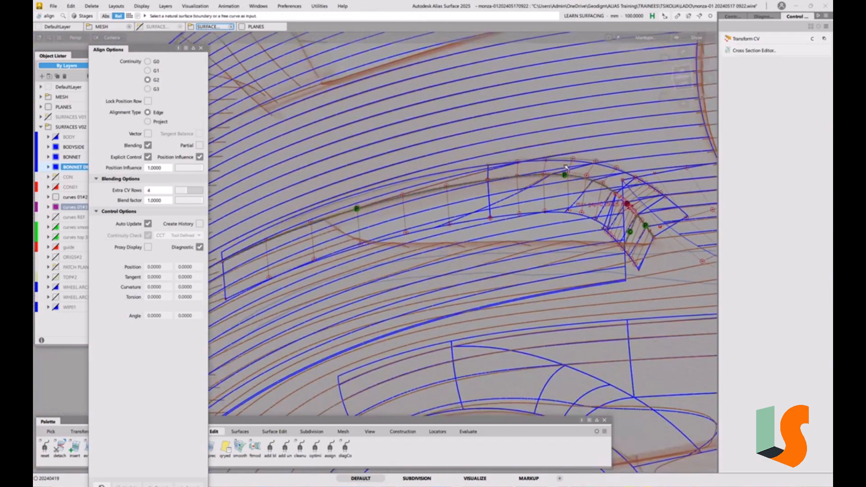
right_click_drag(579, 221, 577, 184, "alt+shift")
middle_click_drag(577, 184, 463, 205, "alt+shift")
left_click_drag(478, 225, 511, 258, "alt+shift")
middle_click_drag(511, 258, 476, 265, "alt+shift")
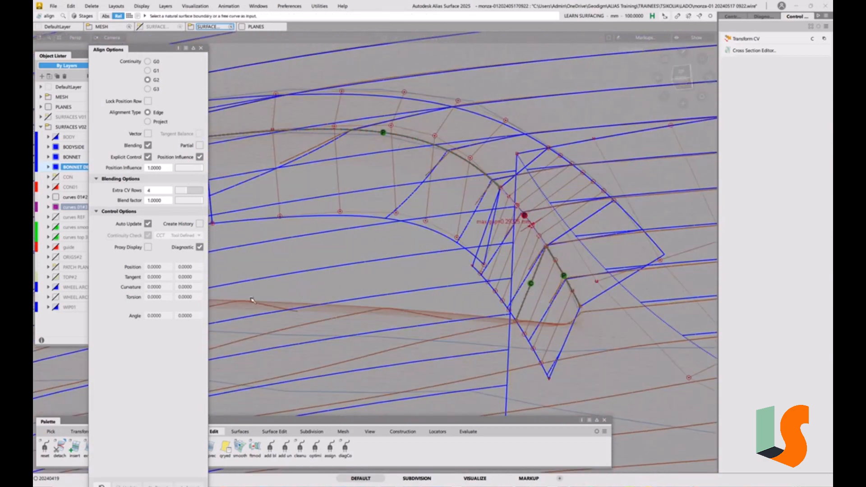
Step: Align the lower end of the long curved draft surface to the middle draft surface with G2 continuity
left_click(491, 236)
left_click(408, 300)
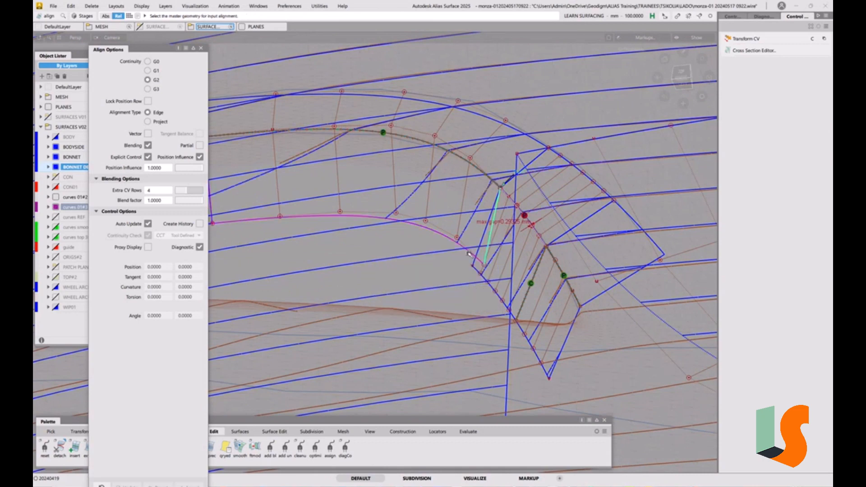
left_click(484, 242)
right_click_drag(456, 204, 426, 208, "alt+shift")
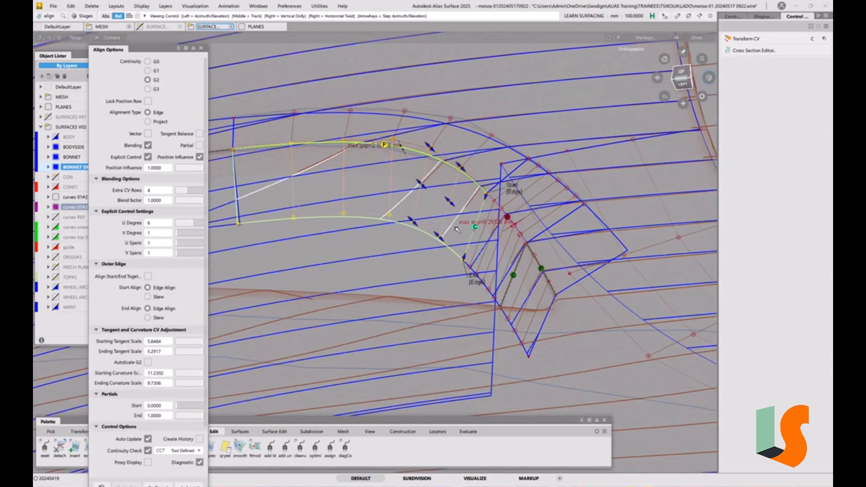
middle_click_drag(426, 209, 456, 225, "alt+shift")
Step: Toggle blending off and on again for the curved surface's alignment, and set Extra CV Rows to 1
left_click(151, 146)
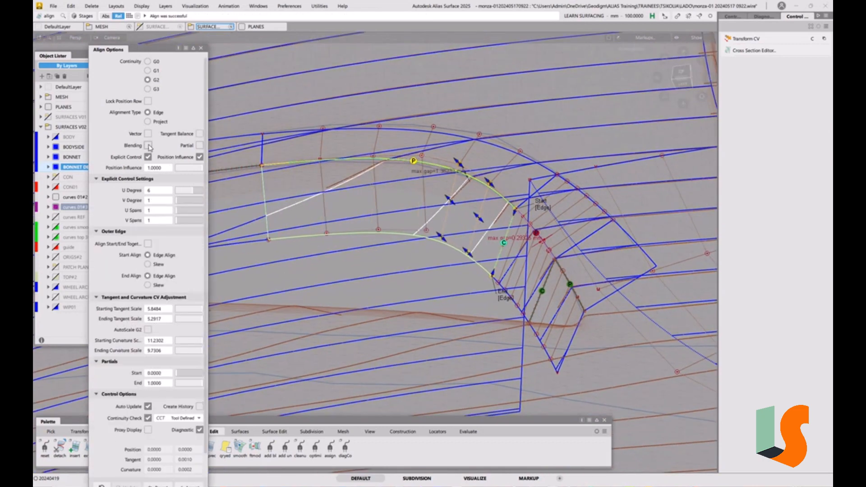
left_click_drag(360, 230, 409, 295, "alt+shift")
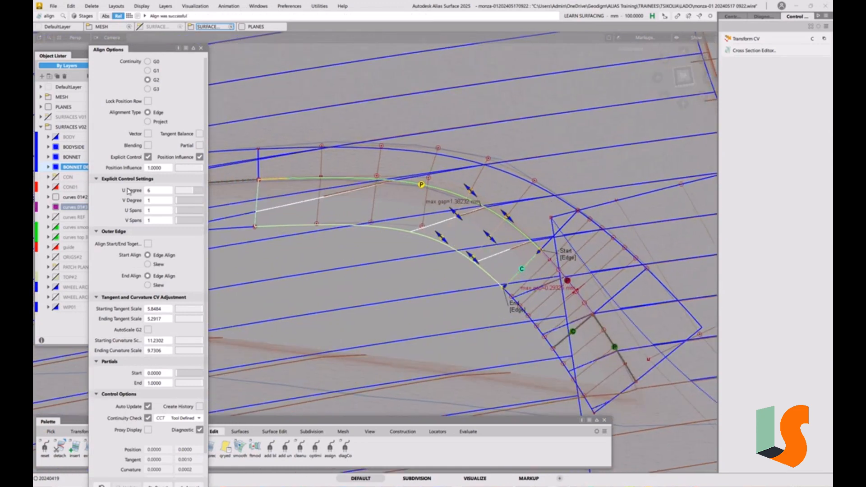
left_click(148, 145)
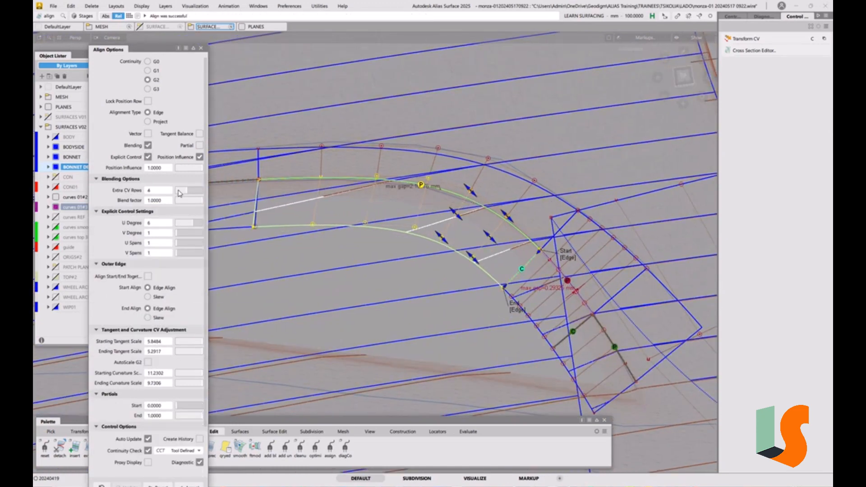
left_click_drag(407, 289, 408, 237, "ctrl+shift")
Step: Align the other end of the curved draft surface to the neighbouring straighter draft surface with G2 continuity and 1 extra CV row
right_click_drag(429, 212, 445, 216, "alt+shift")
middle_click_drag(382, 275, 430, 224, "alt+shift")
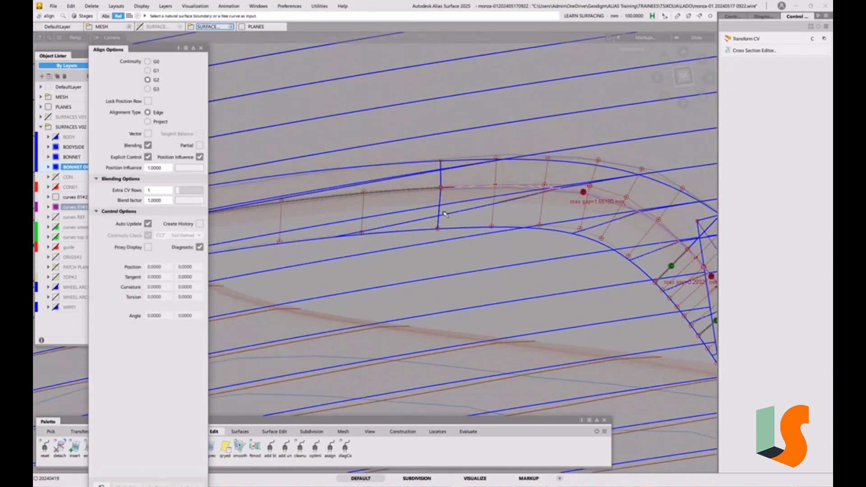
left_click(440, 212)
left_click(449, 225)
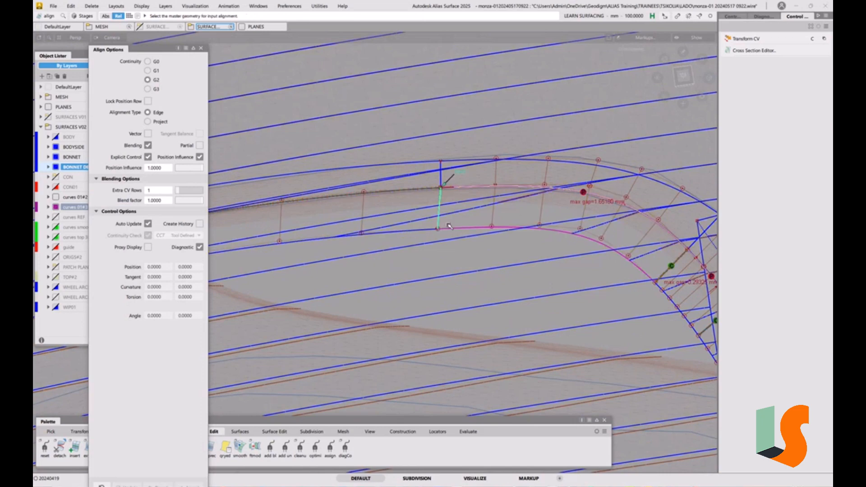
left_click(441, 208)
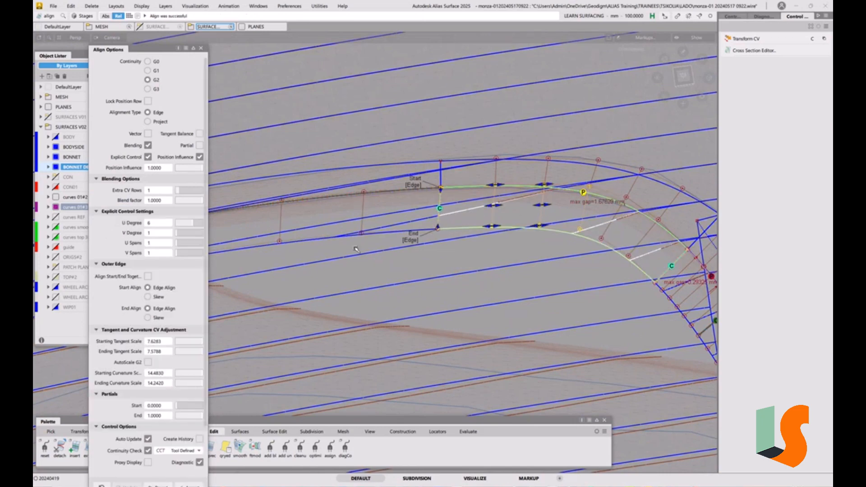
left_click_drag(565, 296, 583, 228, "ctrl+shift")
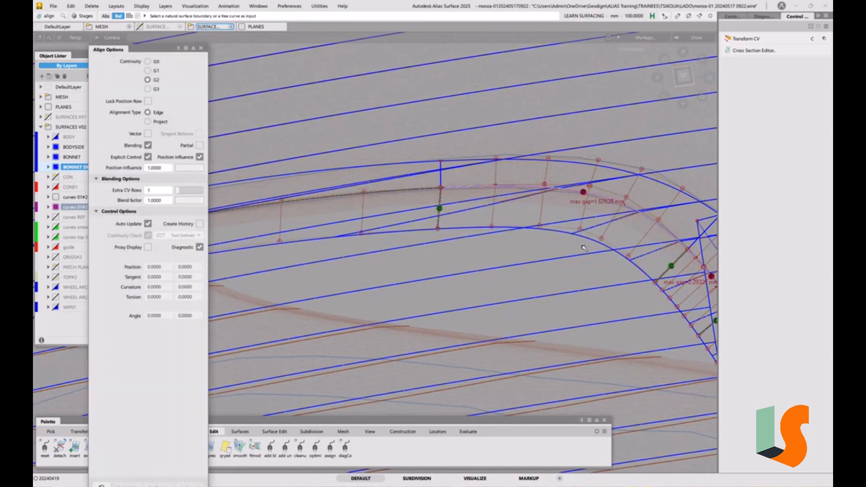
Step: Examine the aligned draft surfaces and their gap read-outs along the bonnet detail from several angles and distances
right_click_drag(583, 247, 403, 235, "alt+shift")
middle_click_drag(403, 235, 420, 255, "alt+shift")
right_click_drag(420, 256, 356, 246, "alt+shift")
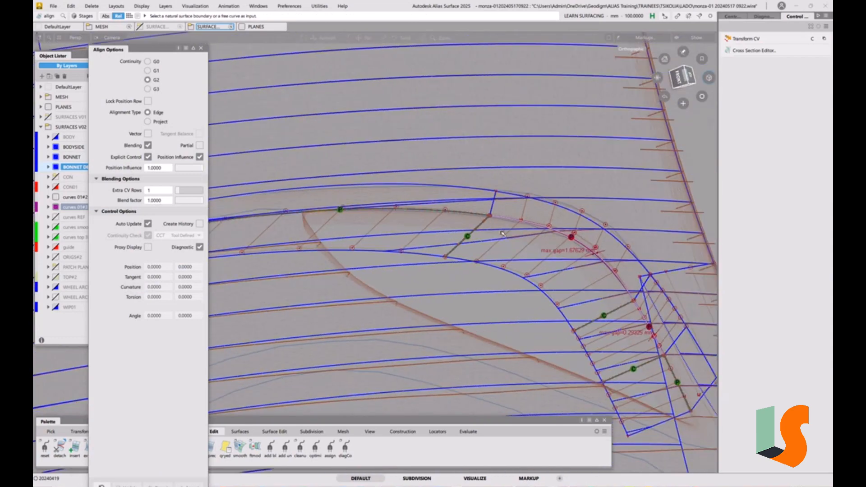
mouse_move(433, 244)
left_mouse_down("alt+shift")
mouse_move(551, 231)
mouse_move(494, 198)
mouse_move(506, 241)
mouse_move(643, 235)
left_mouse_up("alt+shift")
key("5")
key("5")
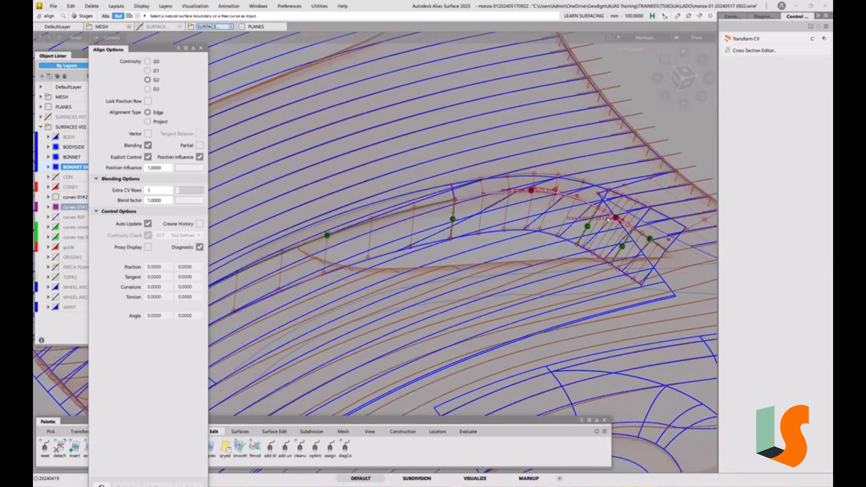
left_click_drag(617, 199, 611, 220, "alt+shift")
middle_click_drag(611, 220, 546, 241, "alt+shift")
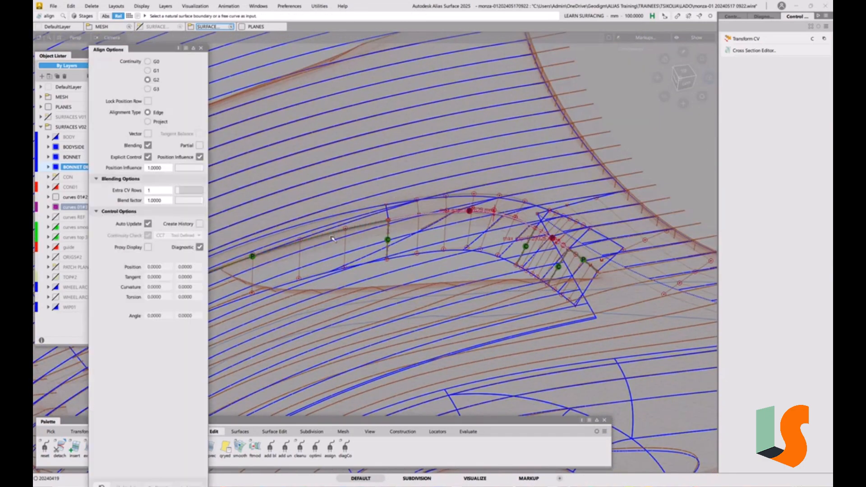
Step: Isolate the bonnet surfaces and the chain of draft surfaces by hiding all unselected objects, and clear the selection
left_click_drag(334, 236, 366, 220, "ctrl+shift")
left_click_drag(359, 189, 399, 227)
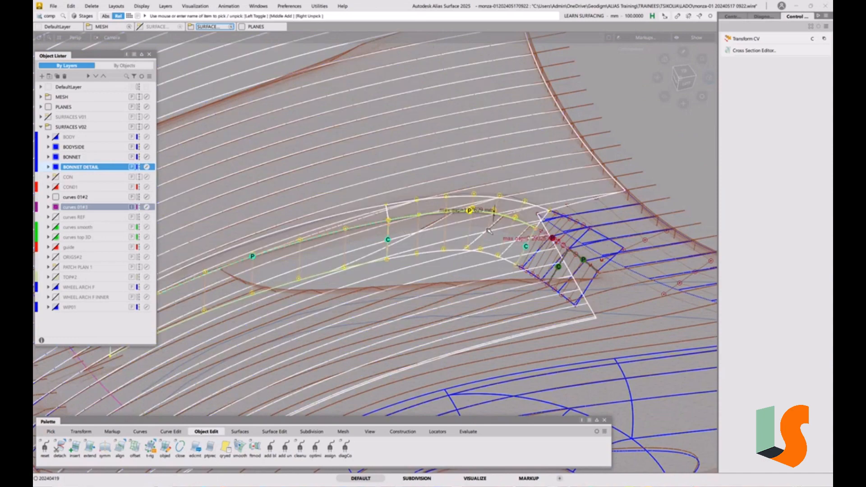
left_click(597, 243)
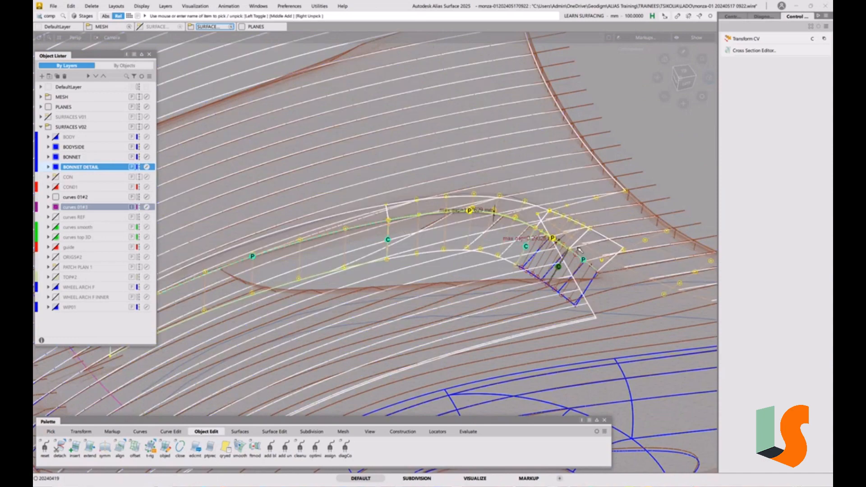
left_click(553, 251)
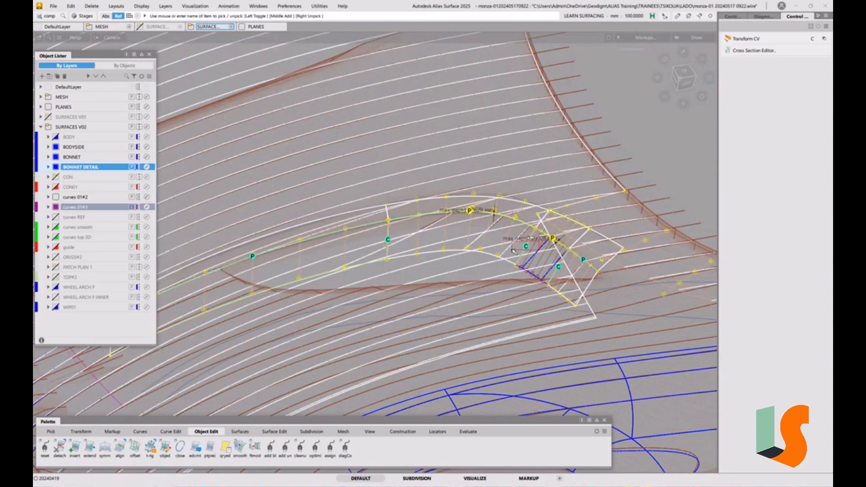
left_click(541, 243)
left_click_drag(540, 244, 464, 251, "alt+shift")
middle_click_drag(364, 228, 458, 216, "alt+shift")
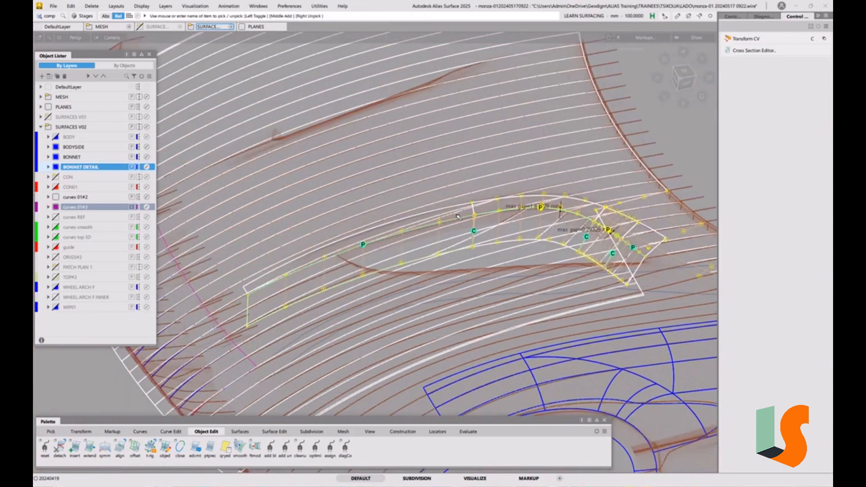
key("alt+h")
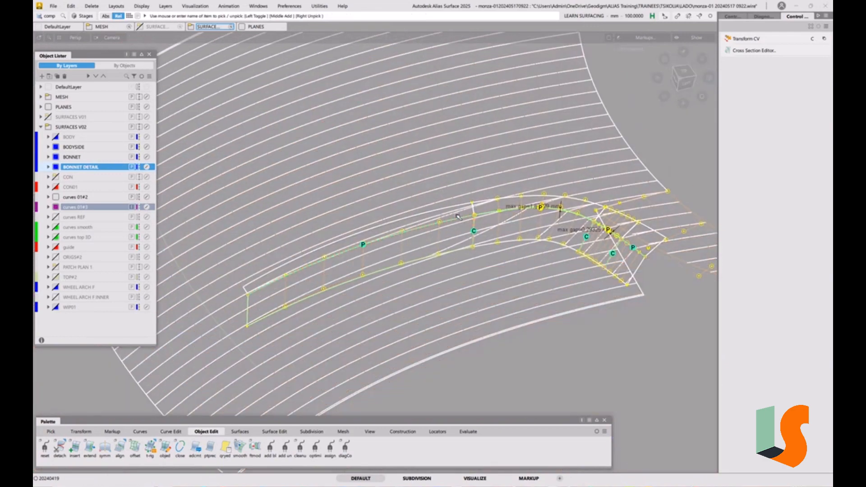
left_click_drag(560, 187, 564, 134, "ctrl+shift")
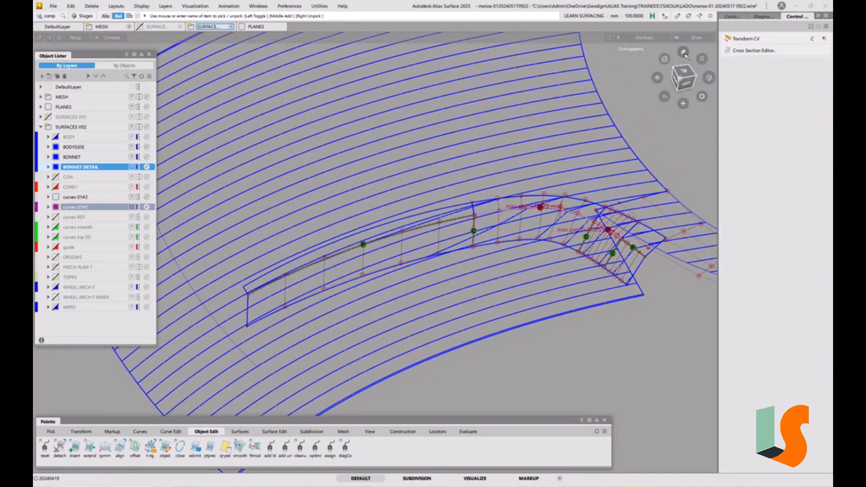
Step: Clear the displayed cross sections from all surfaces using the Cross Section Editor and close the editor
left_click(745, 52)
left_click(697, 194)
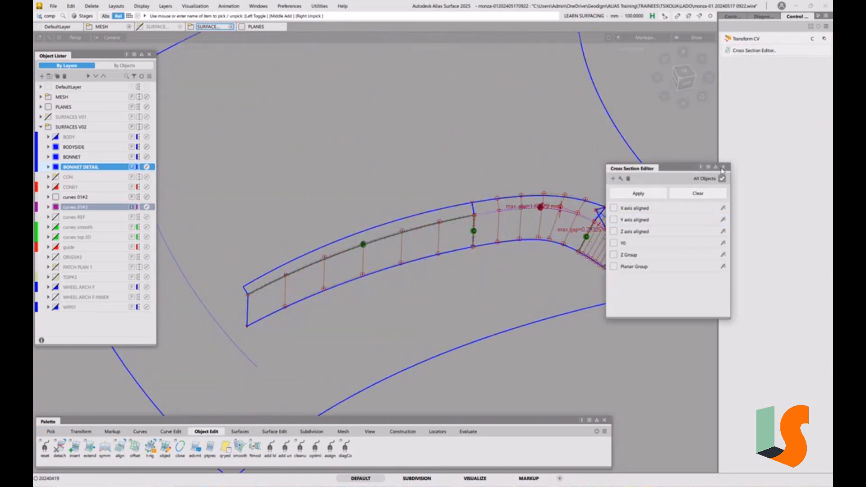
left_click(728, 167)
left_click_drag(451, 243, 425, 243, "alt+shift")
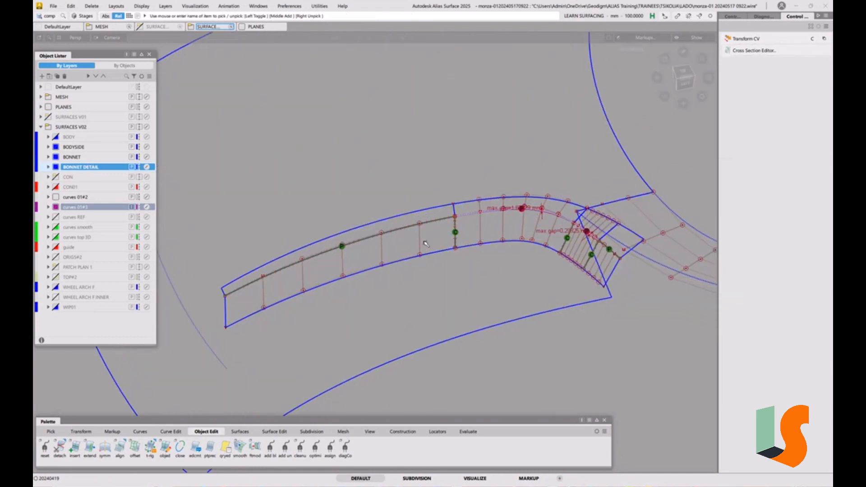
Step: Pick all curves-on-surface on the two bonnet surfaces and turn on their edit point display
left_click(384, 254)
left_click_drag(384, 268, 388, 295, "ctrl+shift")
left_click_drag(389, 296, 388, 243, "ctrl+shift")
left_click_drag(389, 246, 359, 238, "ctrl+shift")
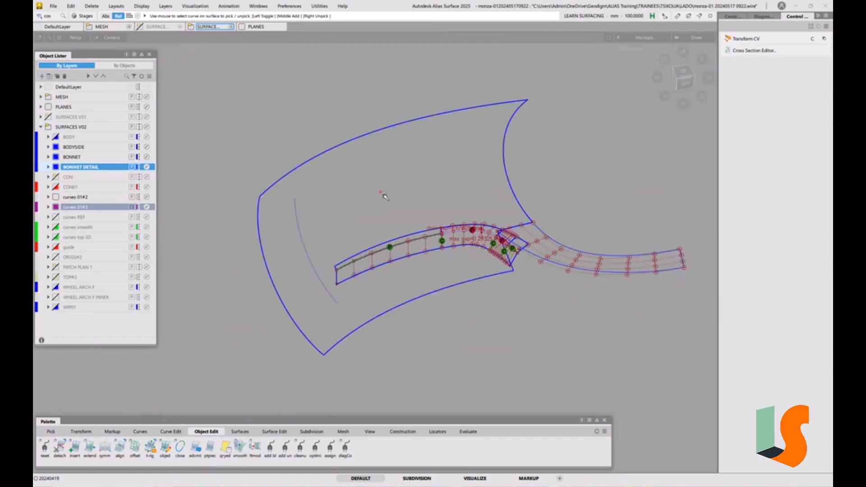
left_click_drag(381, 191, 561, 290)
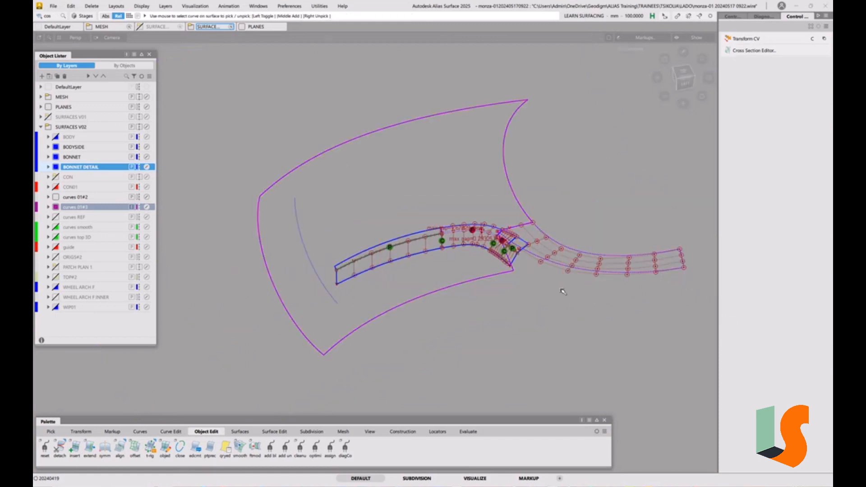
left_click(733, 16)
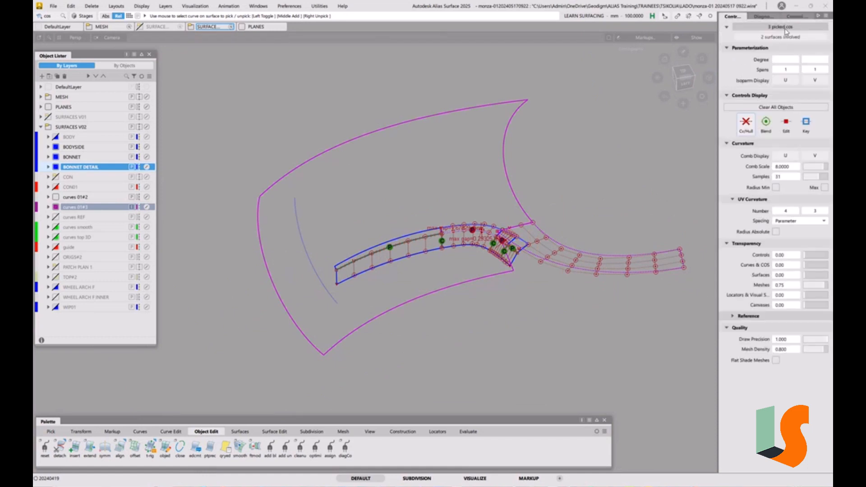
left_click(788, 126)
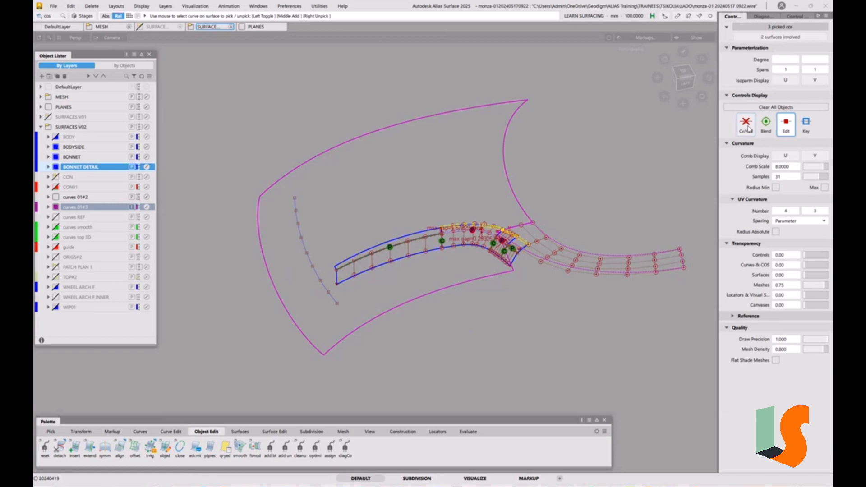
scroll(532, 225, "up", 5)
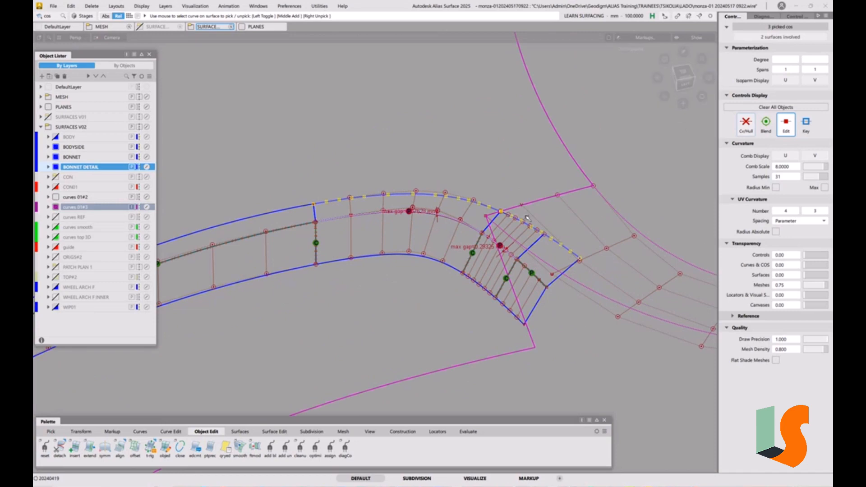
Step: Pick the three curves-on-surface along the draft surfaces' upper edges individually and delete them
left_click(545, 248)
left_click_drag(545, 248, 523, 244, "ctrl+shift")
left_click(524, 222)
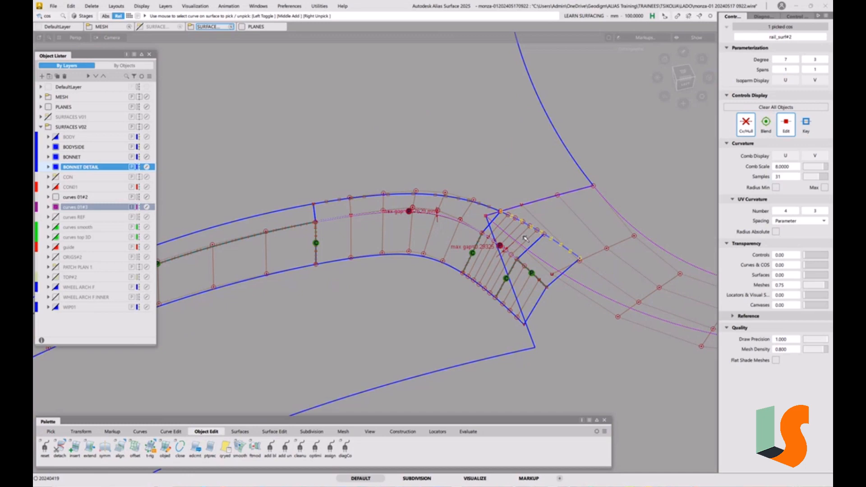
left_click(469, 202)
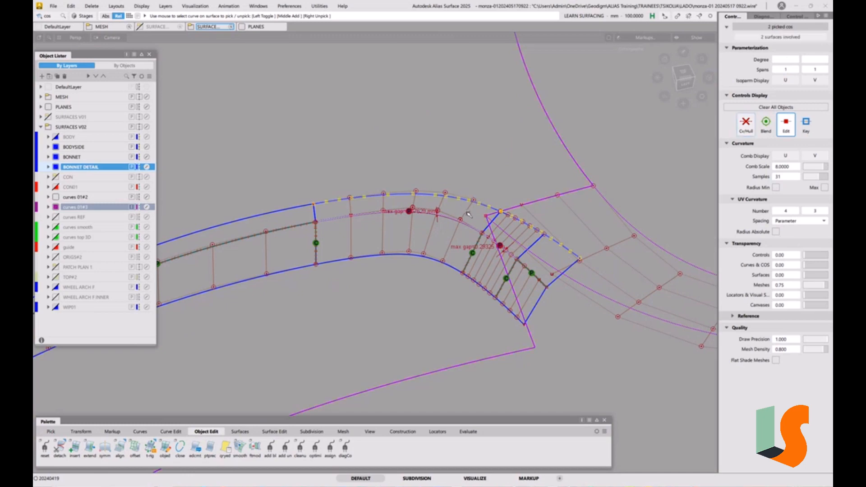
left_click_drag(404, 151, 486, 264, "alt+shift")
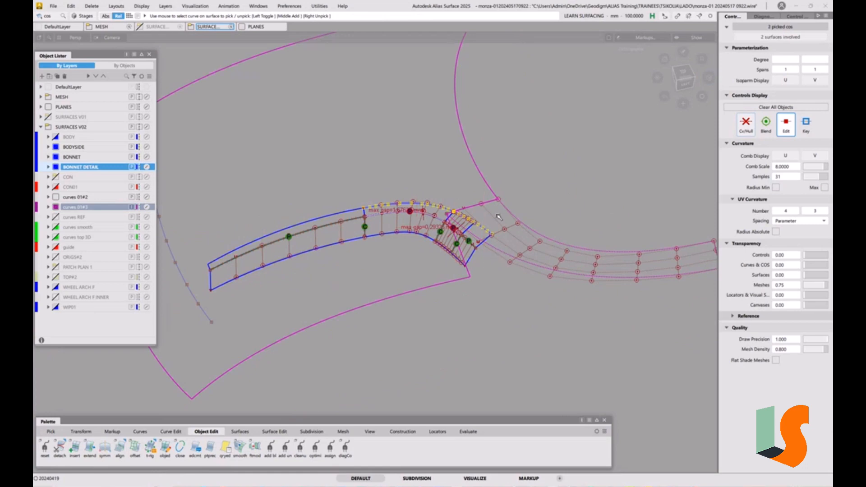
left_click(462, 215)
left_click(459, 213)
left_click_drag(454, 210, 489, 219, "alt+shift")
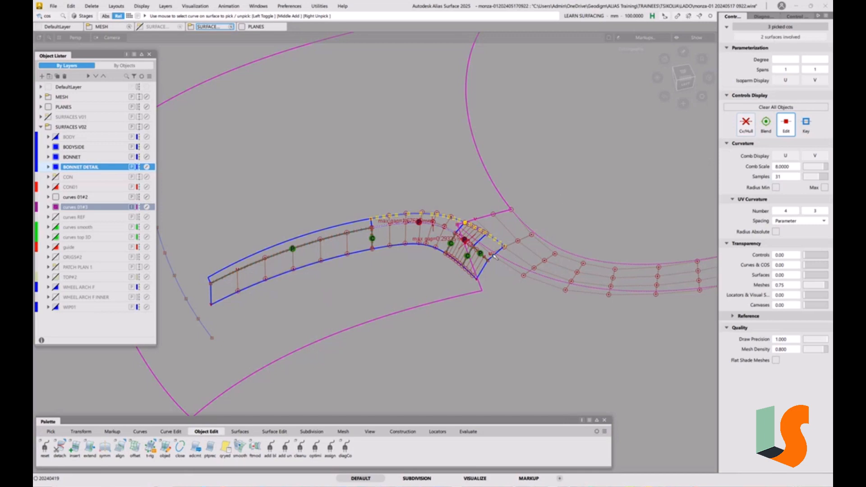
key("Delete")
left_click(412, 274)
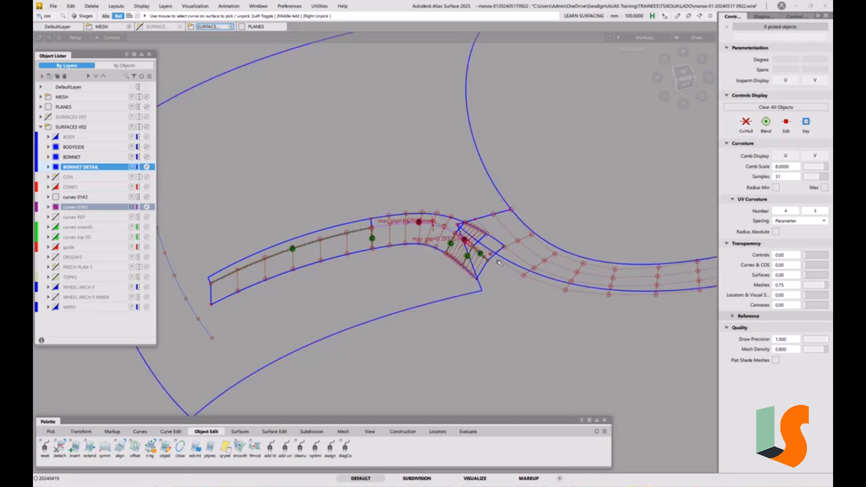
Step: Project the upper edges of the short end draft surfaces along Z onto the adjoining narrow bonnet surface as curves-on-surface
scroll(491, 237, "up", 3)
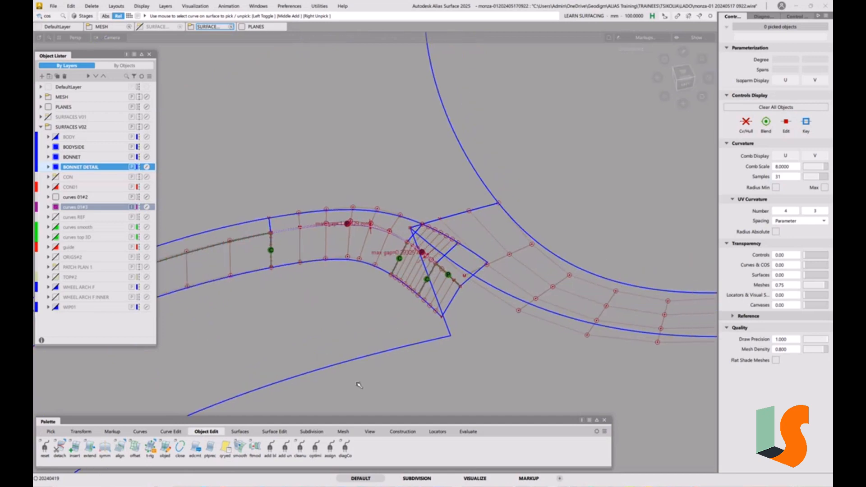
left_click(241, 432)
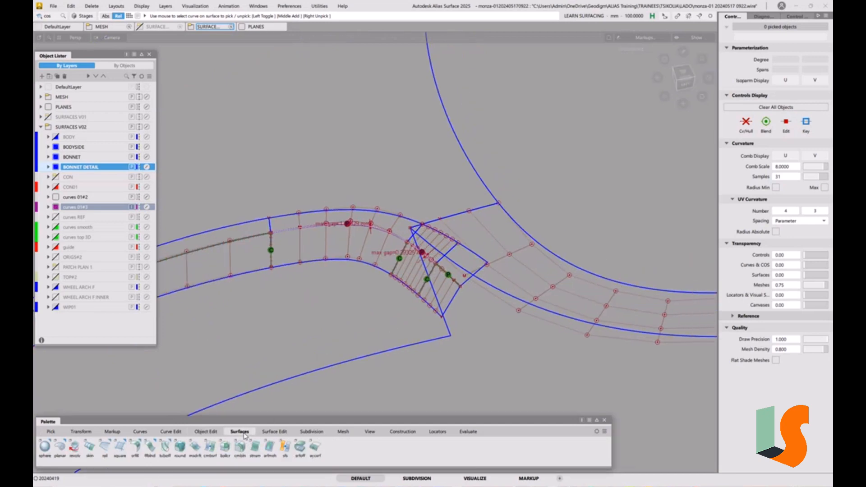
left_click(266, 433)
left_click(45, 449)
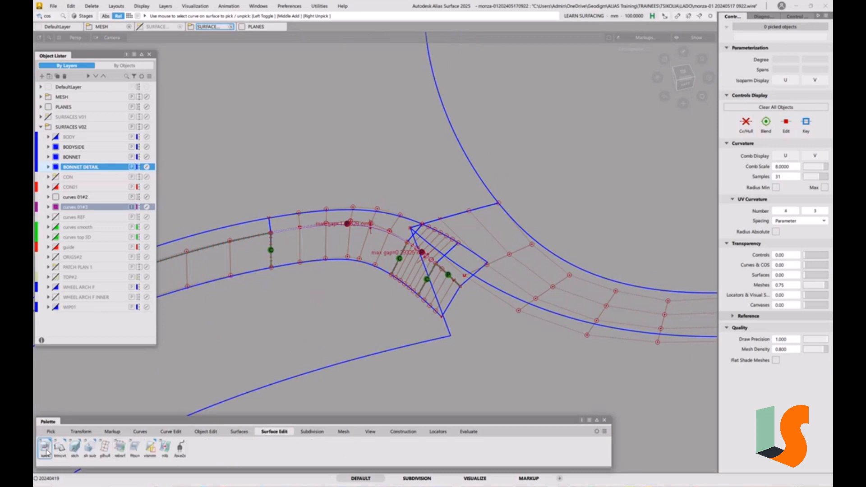
left_click(50, 455)
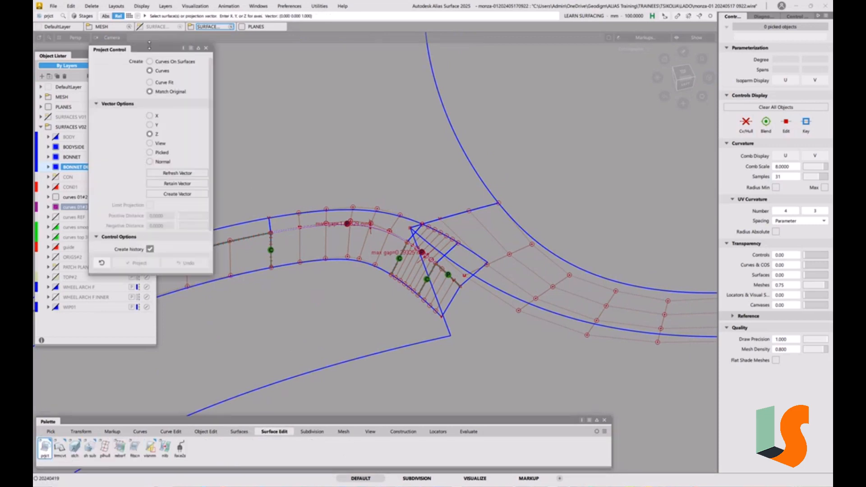
left_click(150, 61)
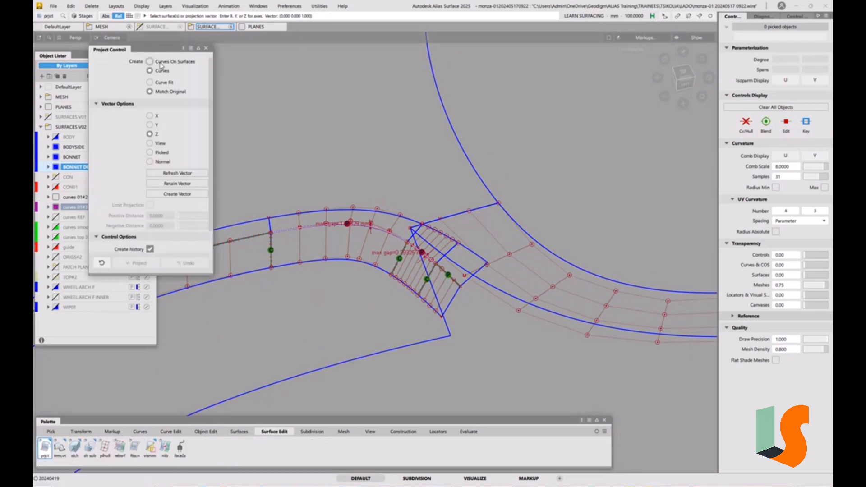
left_click(498, 240)
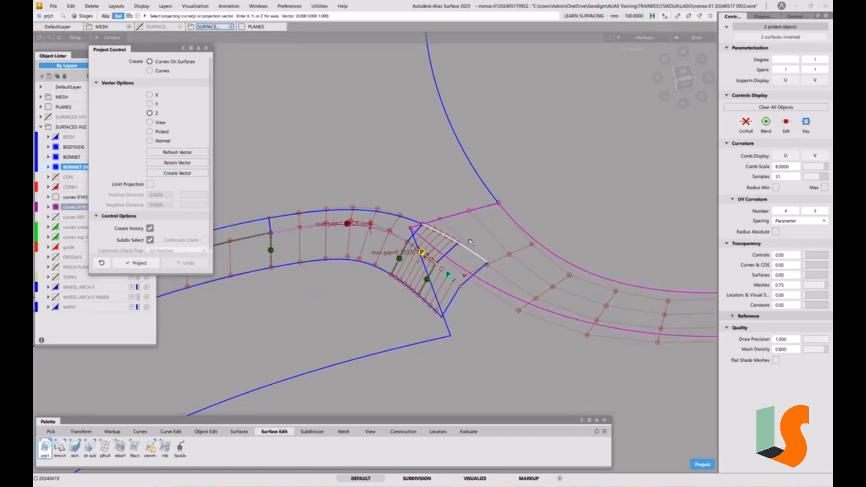
left_click(491, 250)
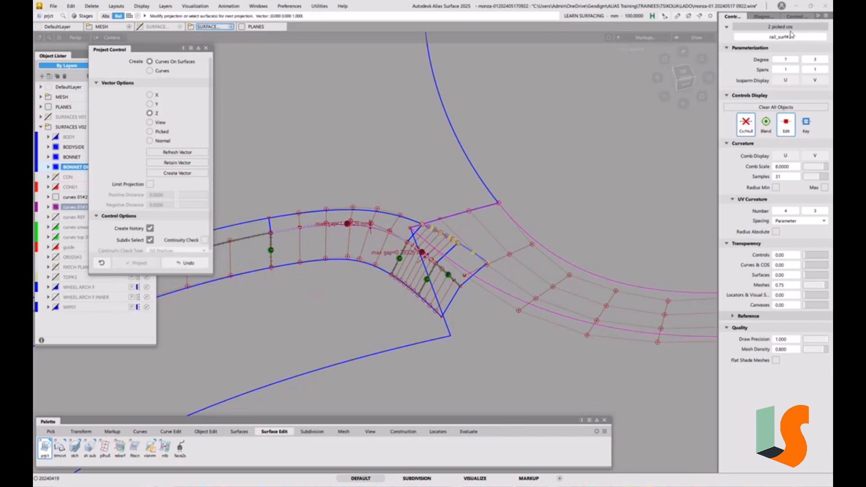
key("ctrl+z")
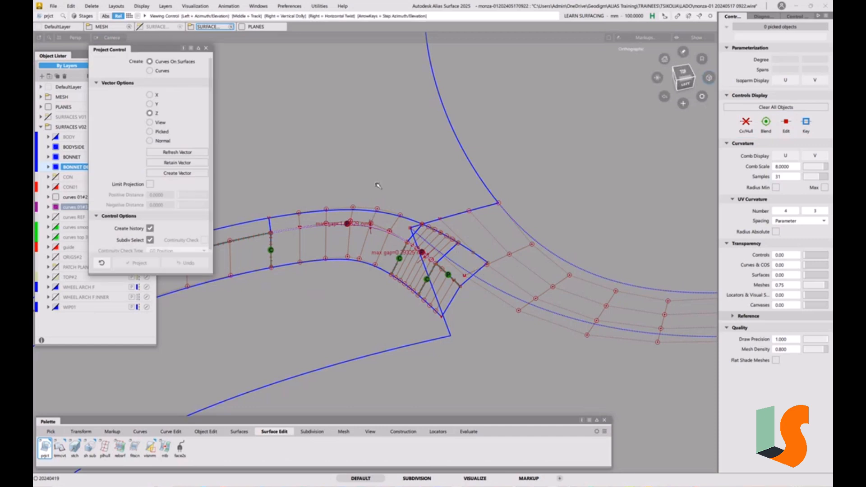
Step: Project the upper edges of the long and curved draft surfaces along Z onto the large bonnet surface as curves-on-surface
middle_click_drag(369, 211, 523, 194, "alt+shift")
left_click(425, 209)
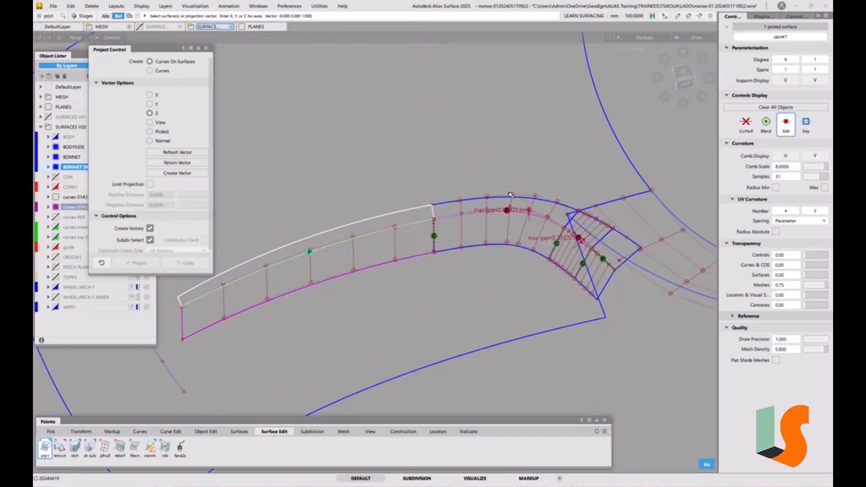
left_click(506, 149)
key("space")
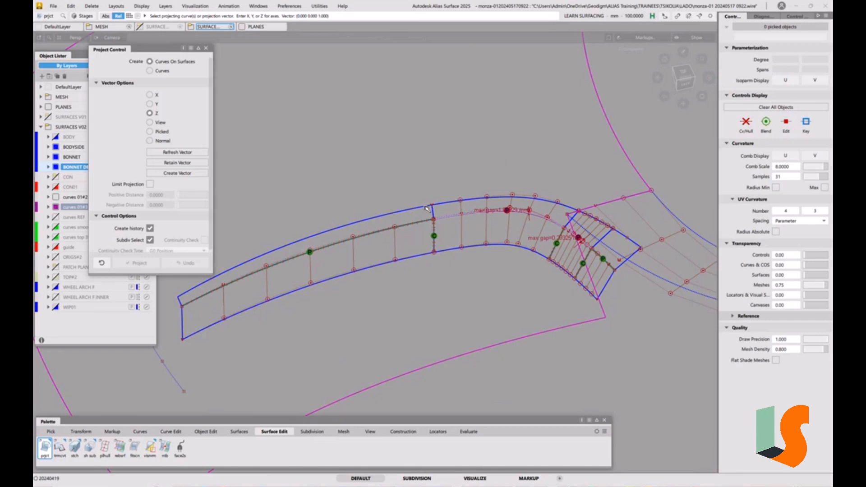
left_click(427, 208)
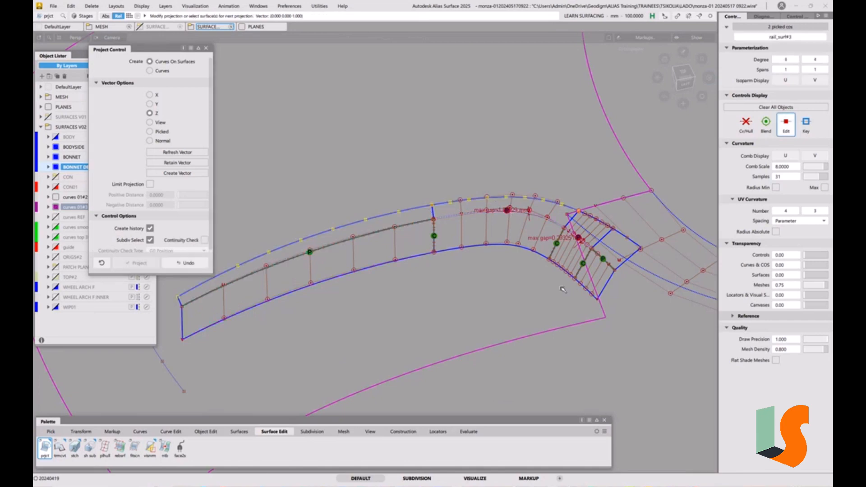
left_click_drag(562, 289, 564, 241, "ctrl+shift")
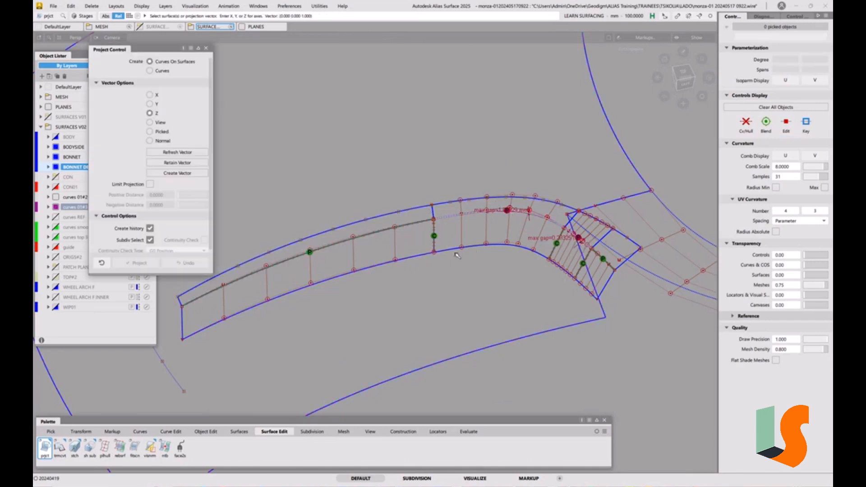
Step: Add surface continuity checks along the upper edges of the long, curved and short end draft surfaces
left_click(468, 432)
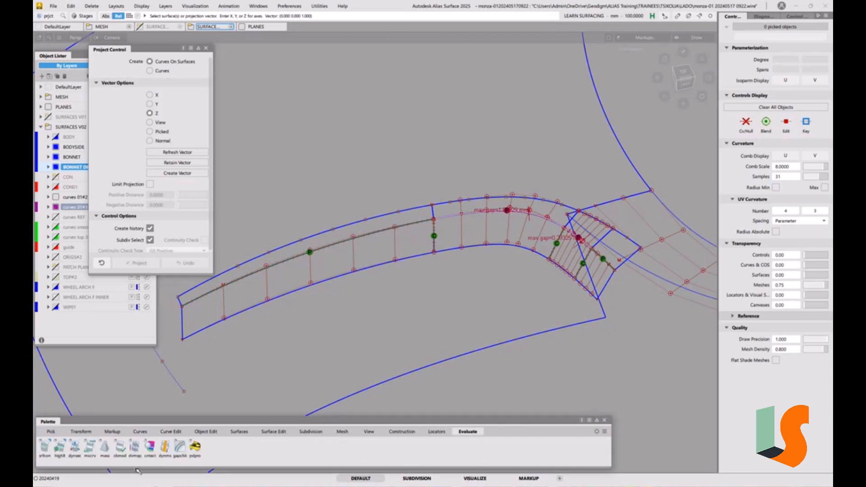
double_click(44, 446)
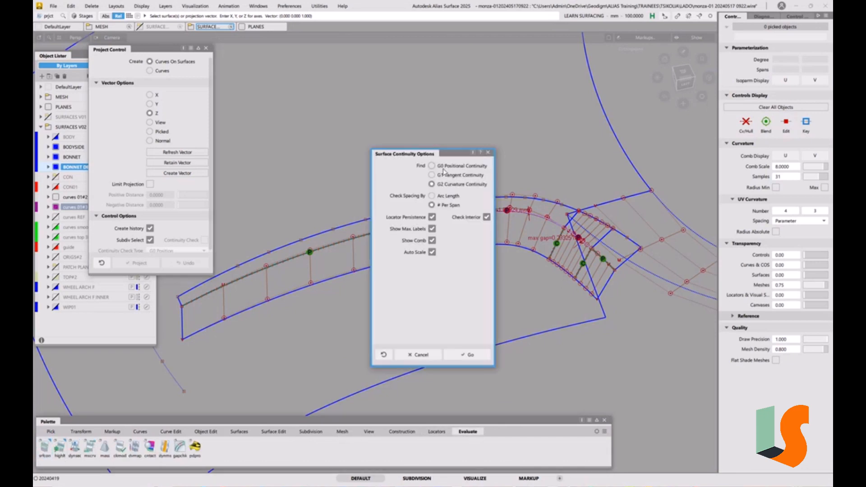
left_click(469, 354)
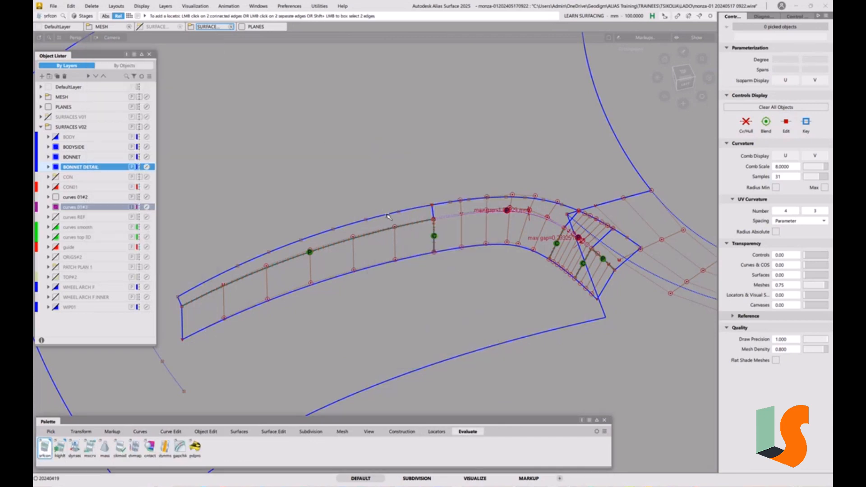
left_click(389, 217)
left_click(462, 201)
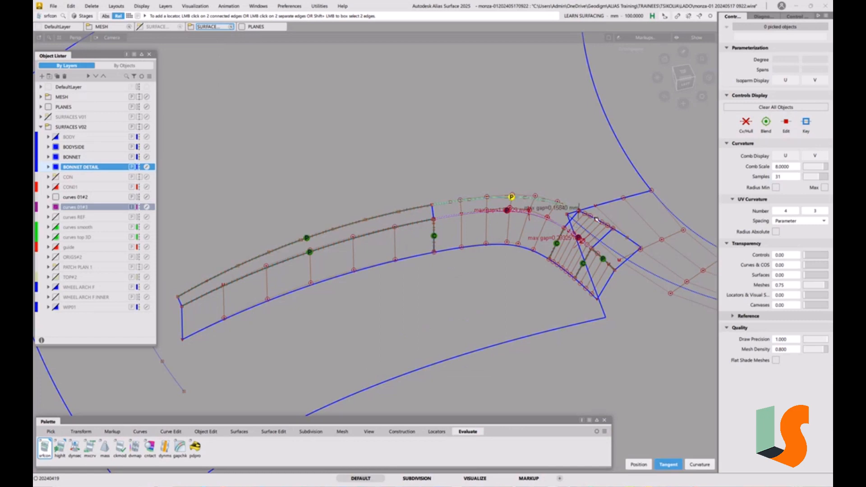
left_click(596, 220)
left_click(625, 235)
right_click_drag(626, 234, 586, 183, "alt+shift")
Step: Pick the two curves-on-surface along the upper edges of the curved and adjoining short draft surfaces and delete them
left_click_drag(432, 204, 413, 193, "ctrl+shift")
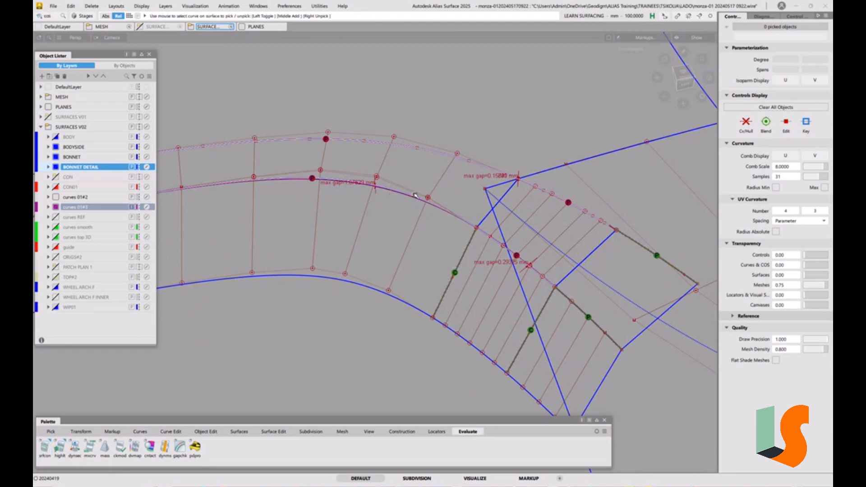
left_click_drag(426, 144, 446, 167)
left_click_drag(582, 199, 575, 215)
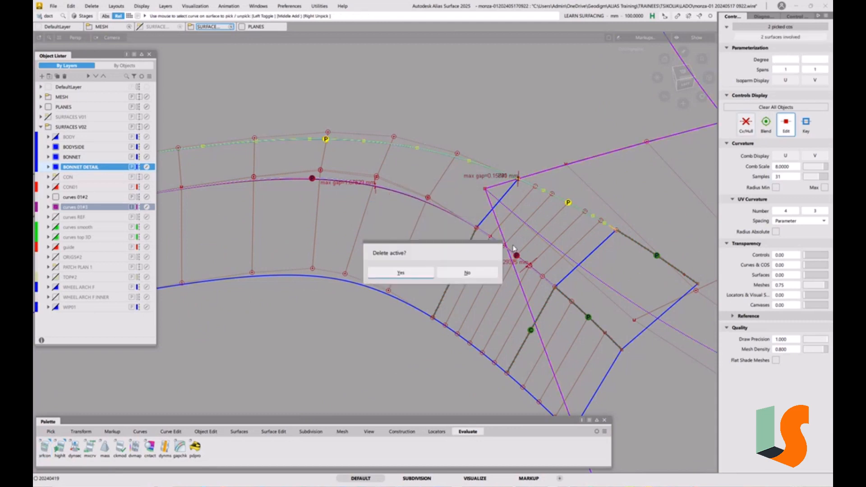
left_click(419, 274)
left_click_drag(580, 273, 560, 235, "ctrl+shift")
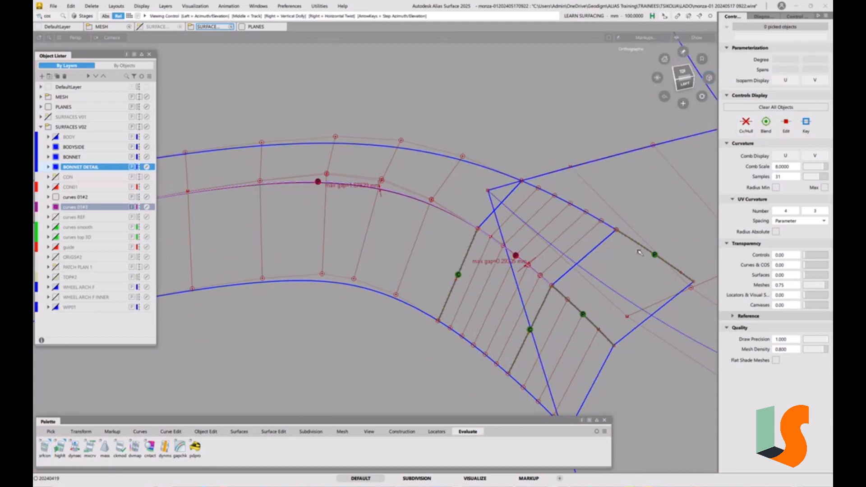
Step: Align the upper edges of the curved and adjoining short draft surfaces to the bonnet surface with G0 continuity, projected along Z
left_click(206, 431)
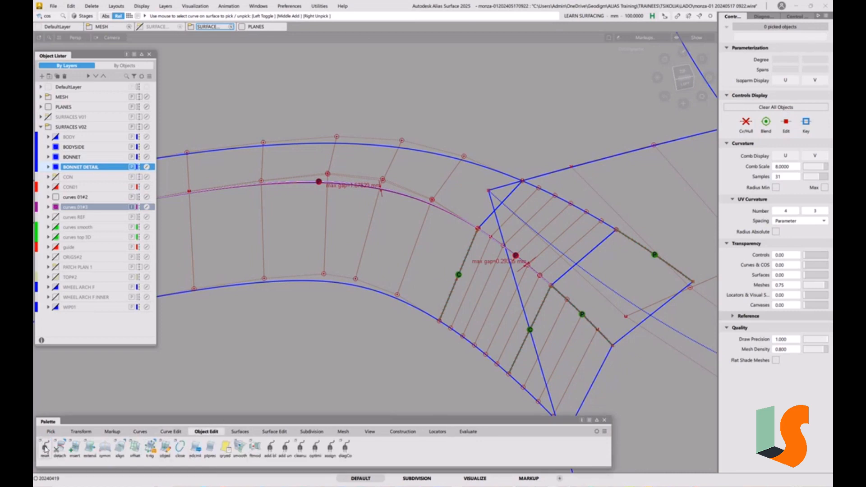
double_click(120, 450)
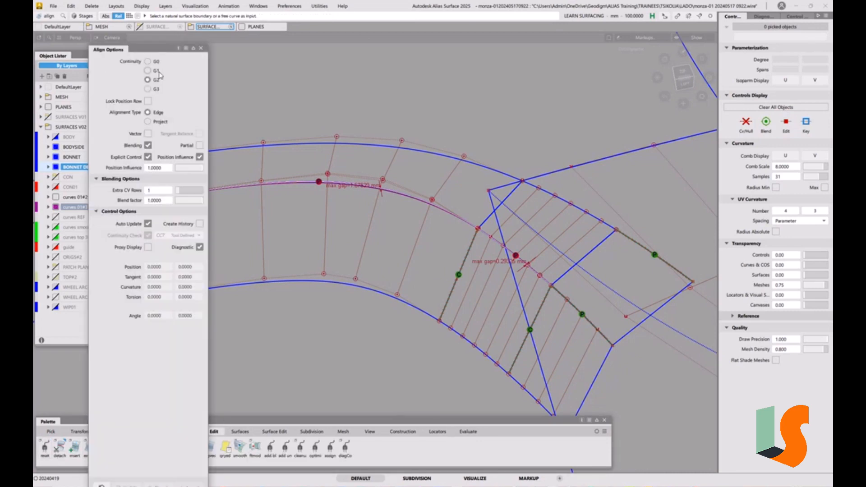
left_click(160, 121)
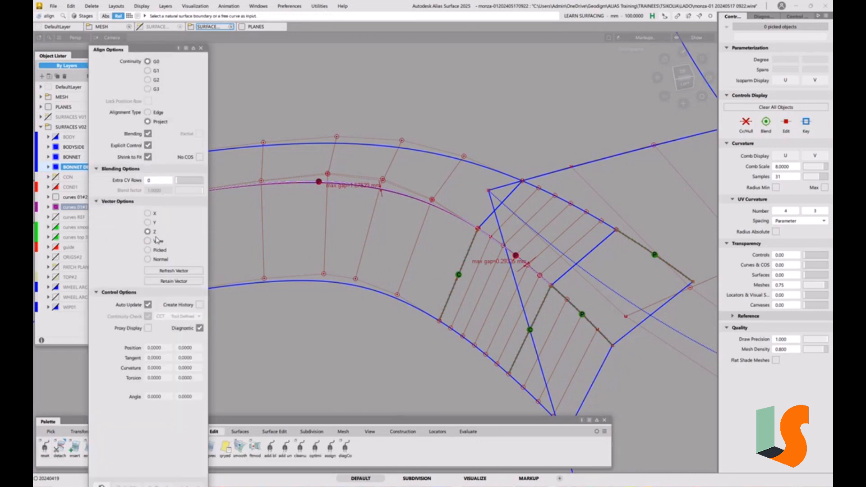
left_click(432, 156)
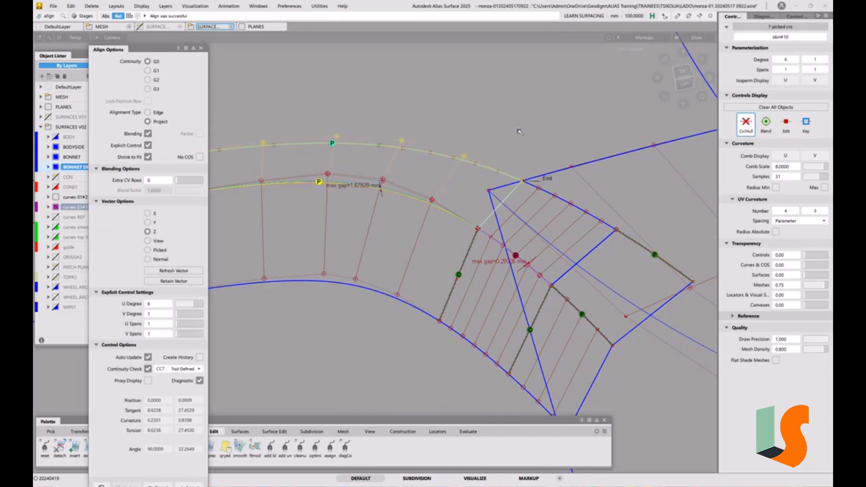
left_click(582, 212)
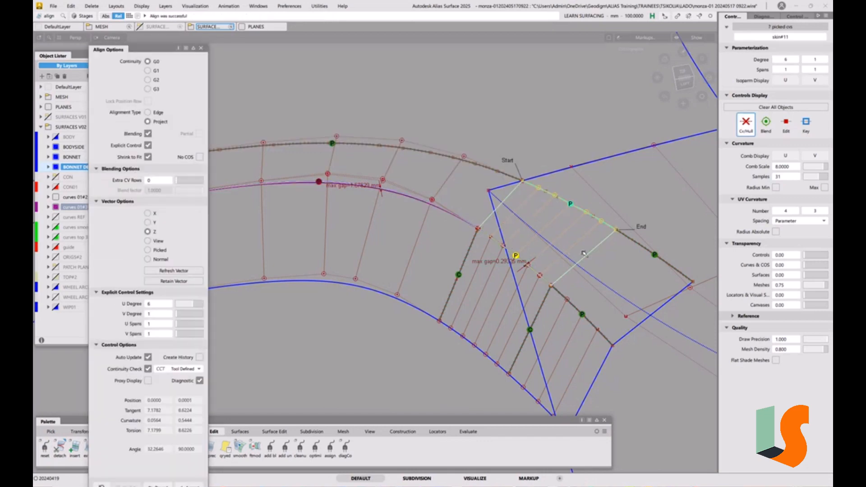
key("space")
right_click_drag(617, 246, 571, 216, "alt+shift")
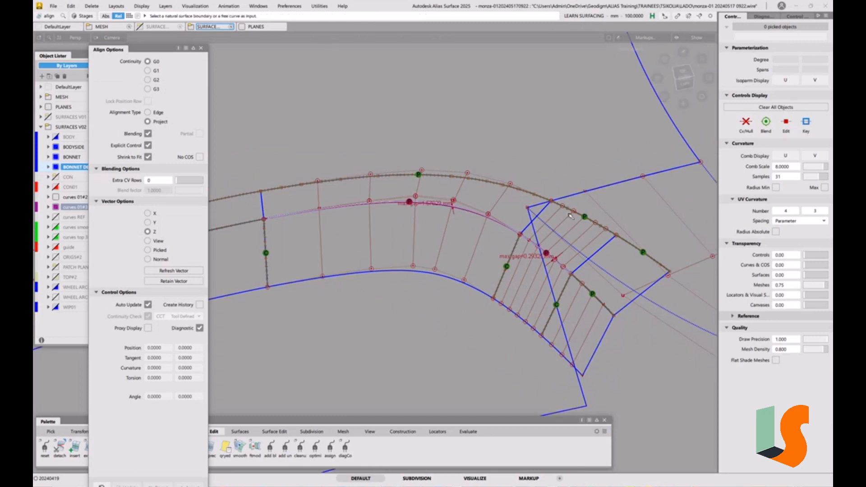
Step: Display X axis aligned and Y axis aligned cross sections on all objects
left_click_drag(465, 221, 396, 217, "alt+shift")
left_click_drag(318, 214, 388, 197, "alt+shift")
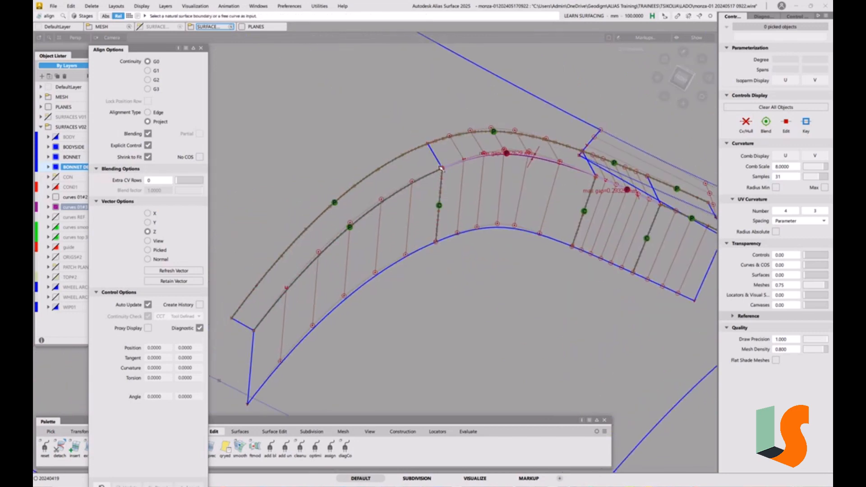
left_click_drag(439, 166, 421, 180, "alt+shift")
middle_click_drag(421, 180, 408, 191, "alt+shift")
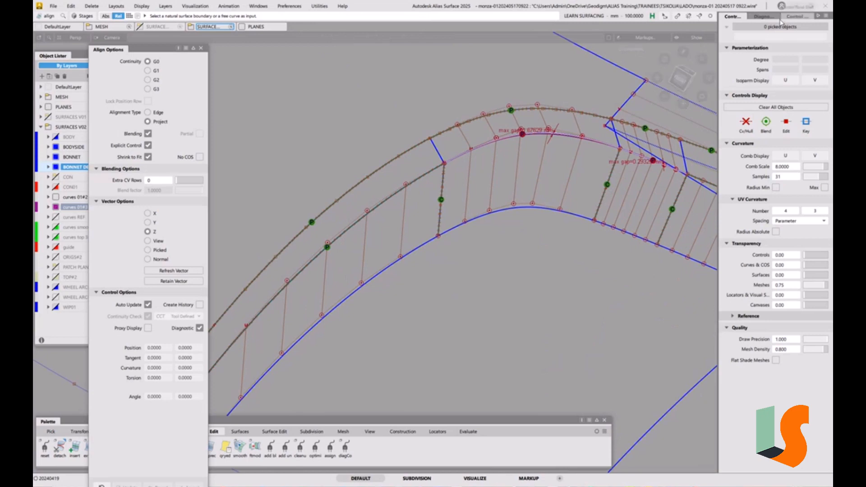
left_click(795, 16)
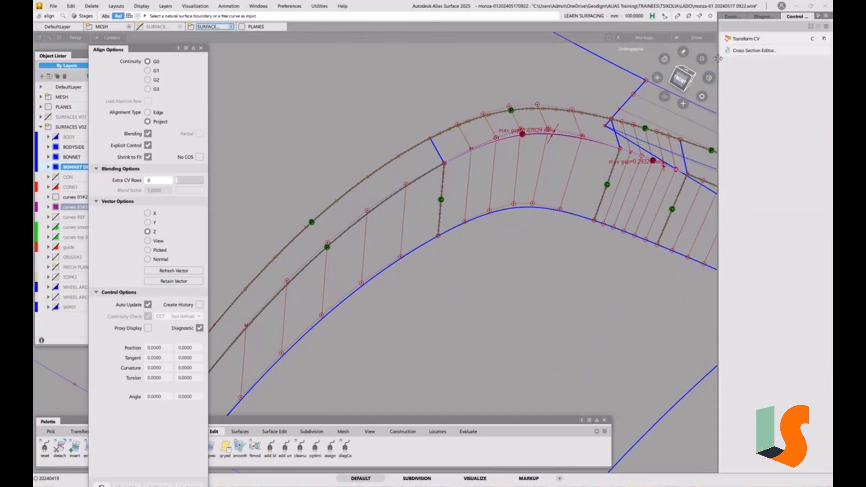
left_click(749, 51)
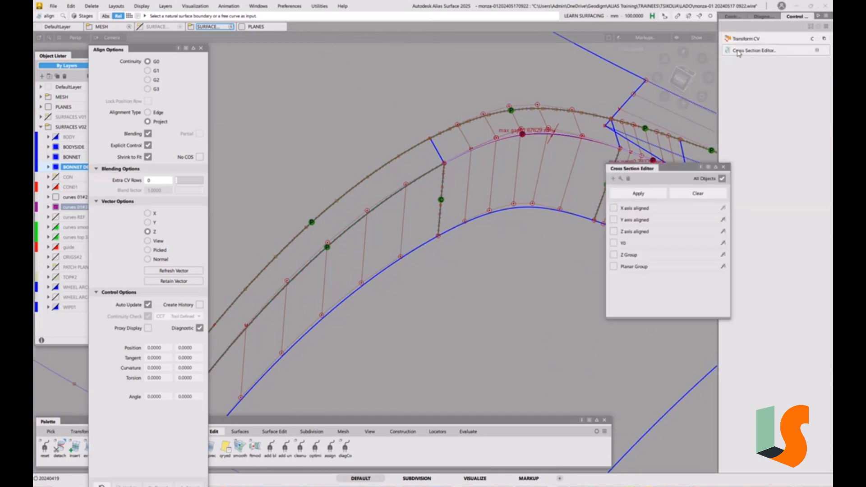
left_click(613, 220)
left_click(613, 208)
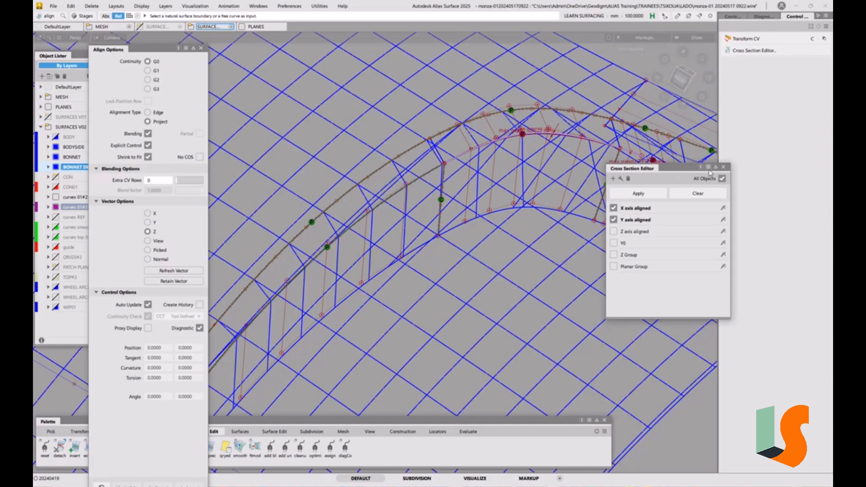
left_click(724, 168)
Step: Pick the long upper draft surface and set its V degree to 2
left_click_drag(497, 187, 510, 140, "alt+shift")
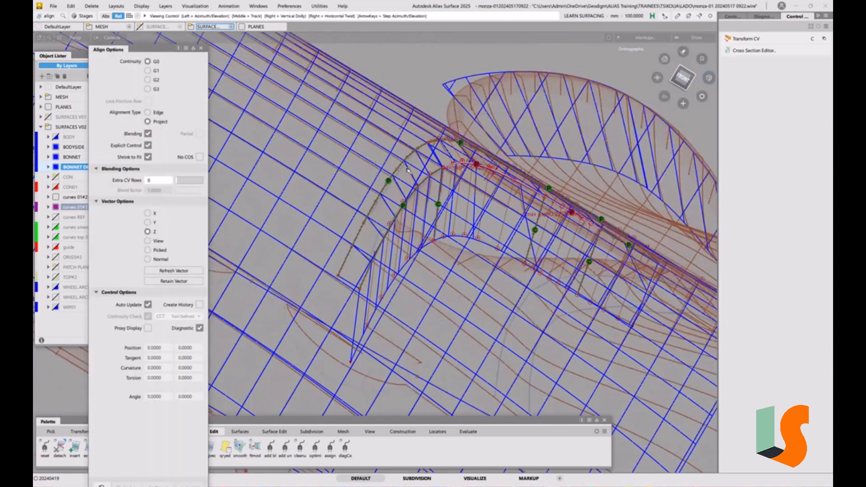
left_click_drag(340, 138, 368, 168, "alt+shift")
right_click_drag(368, 168, 425, 139, "alt+shift")
left_click_drag(425, 139, 330, 168, "alt+shift")
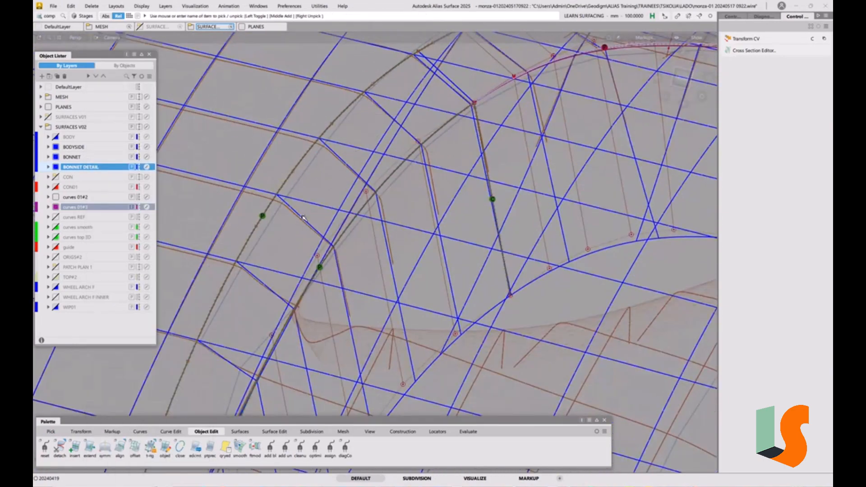
left_click(304, 218)
left_click_drag(309, 212, 315, 194, "alt+shift")
middle_click_drag(316, 194, 354, 181, "alt+shift")
key("ctrl+d")
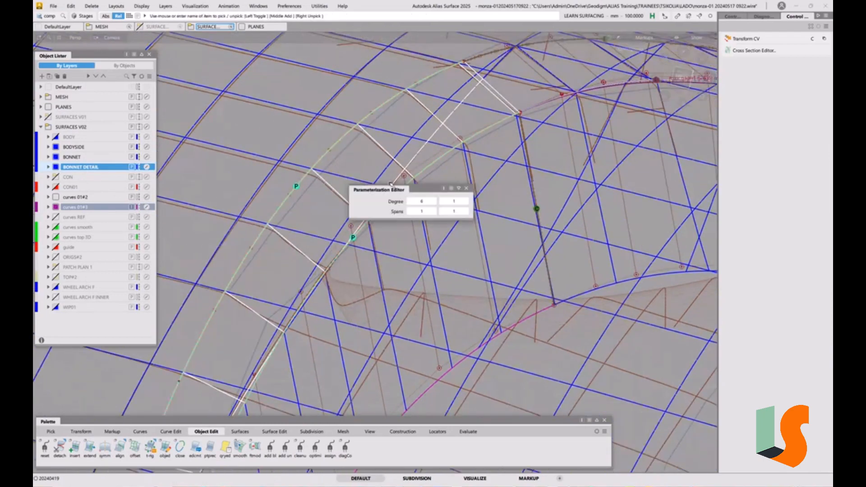
left_click(466, 201)
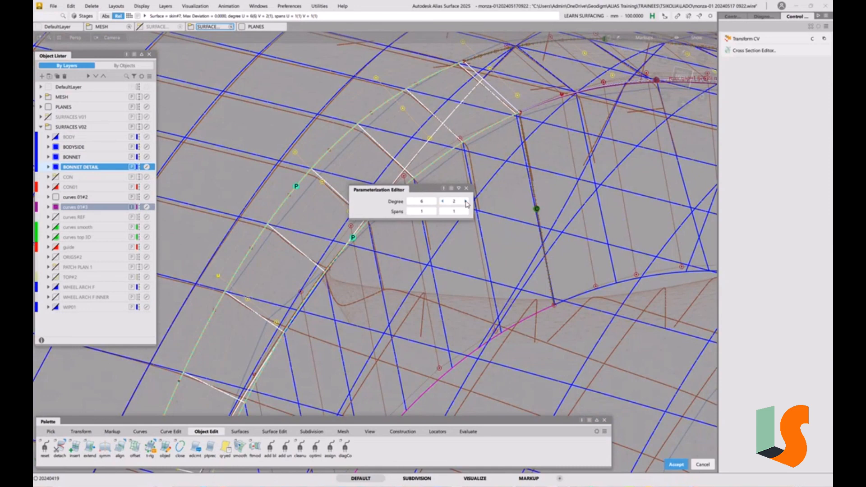
left_click(459, 189)
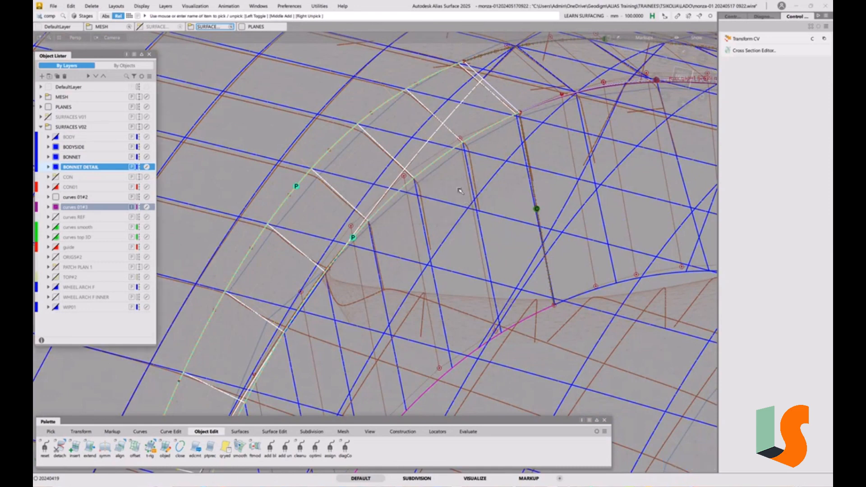
Step: Turn on the CV and hull display of the long upper draft surface, leaving nothing picked
left_click(733, 17)
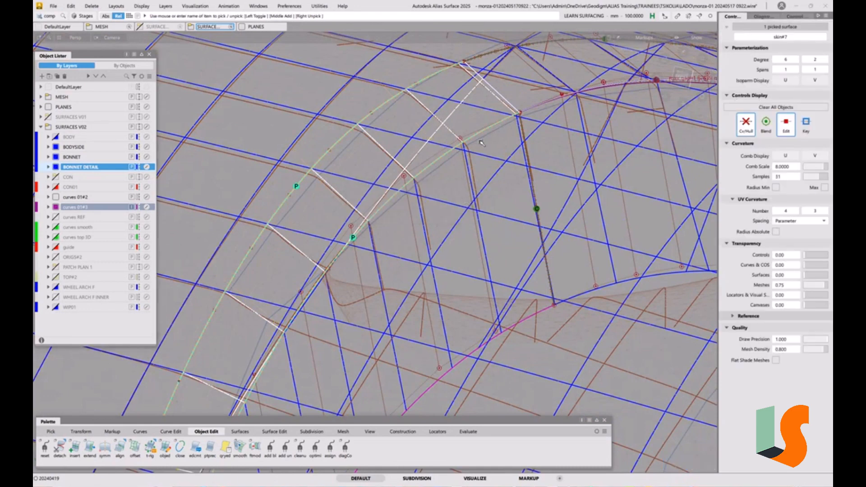
left_click_drag(458, 156, 457, 142, "ctrl+shift")
left_click_drag(455, 144, 411, 153, "ctrl+shift")
left_click(384, 149)
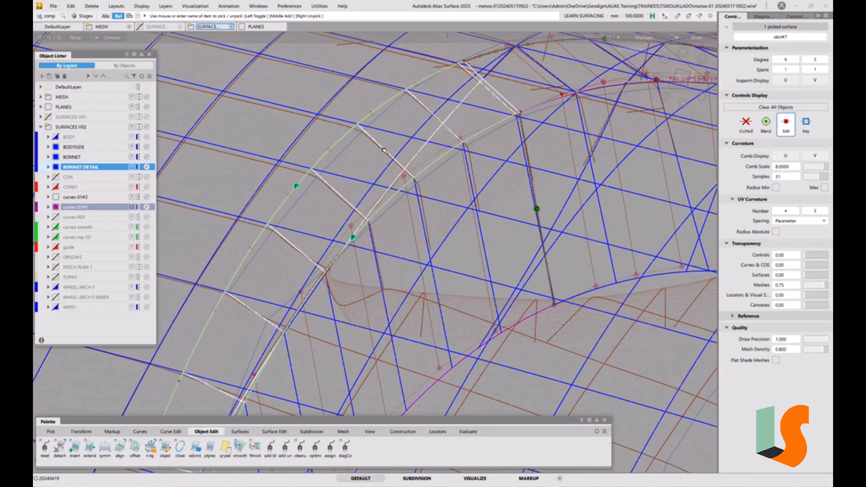
left_click(747, 123)
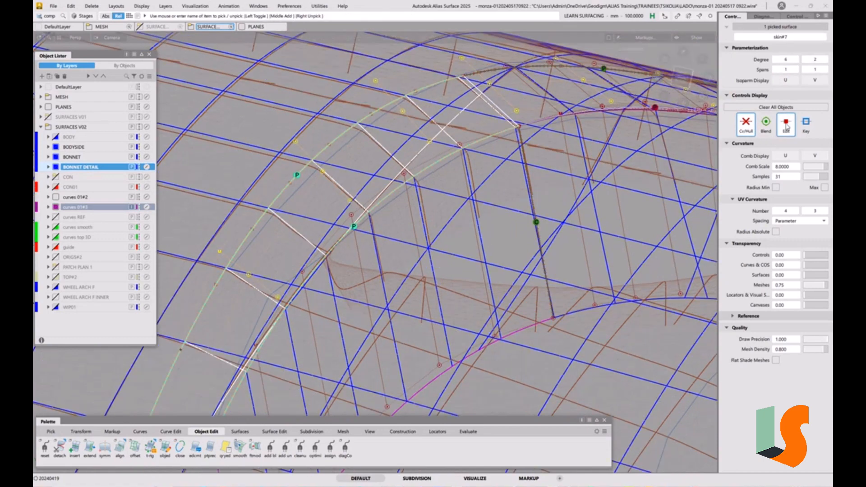
left_click(399, 175)
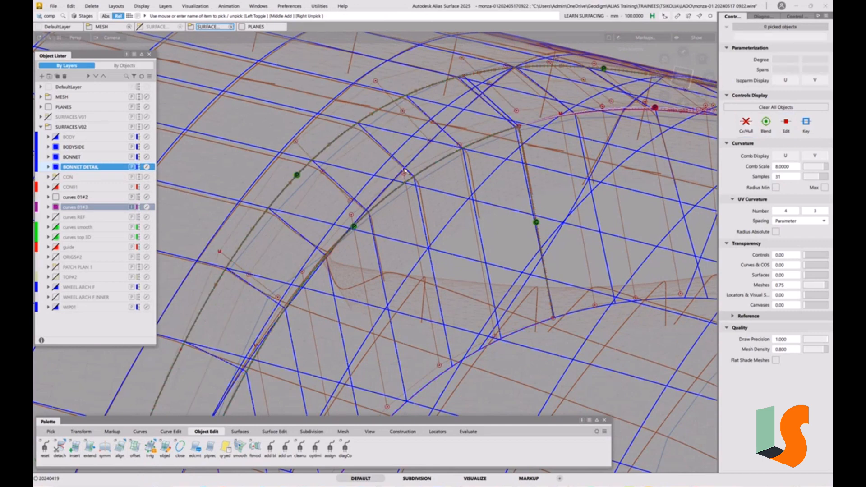
Step: Move the middle CV row of the long upper draft surface slightly along its normal to crown the cross section
key("space")
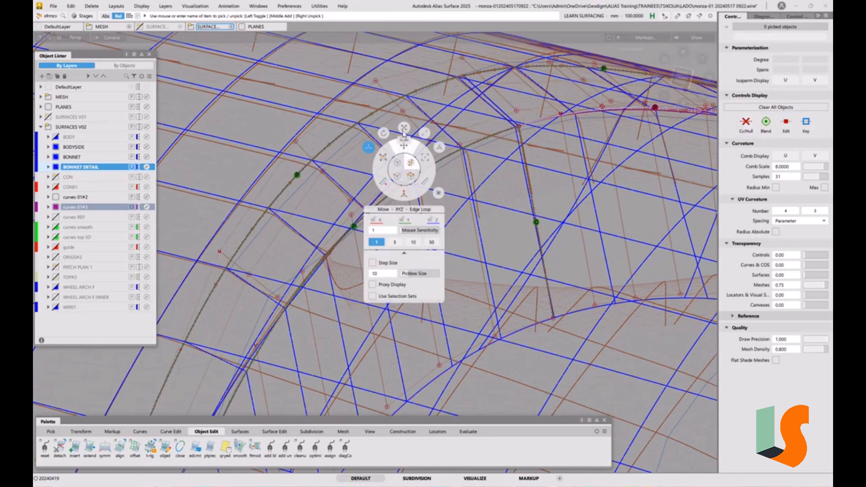
left_click(411, 191)
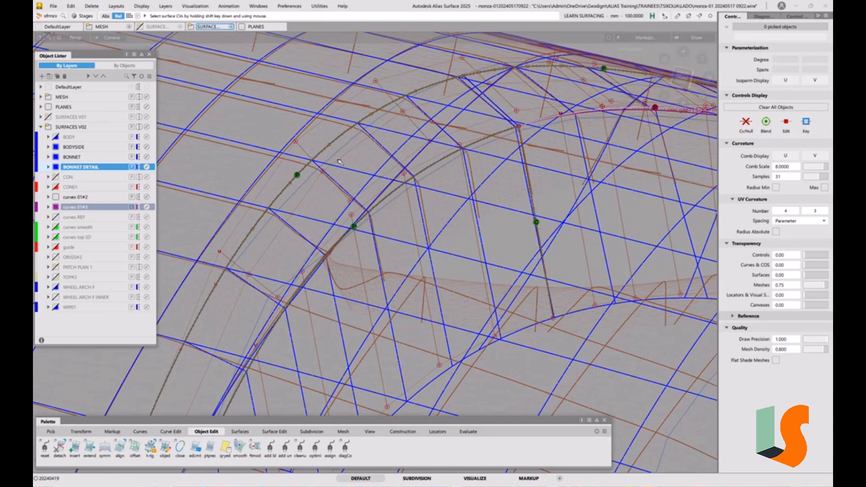
left_click(338, 161, "shift")
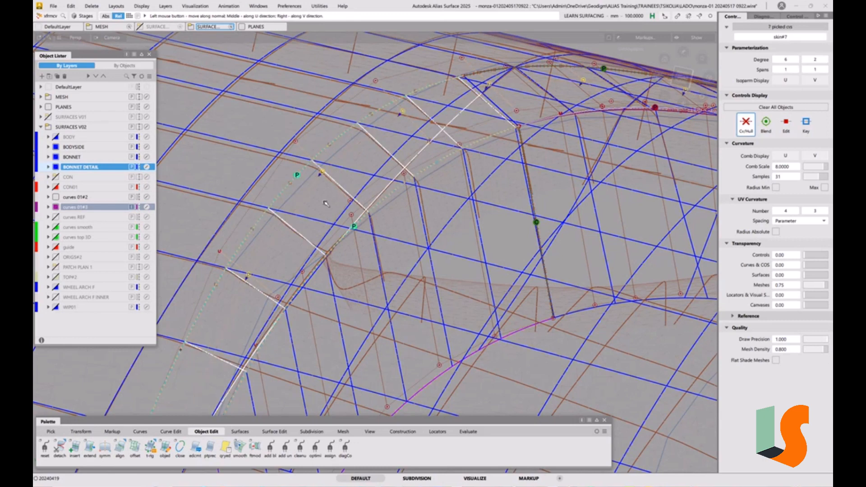
left_click_drag(326, 204, 323, 205)
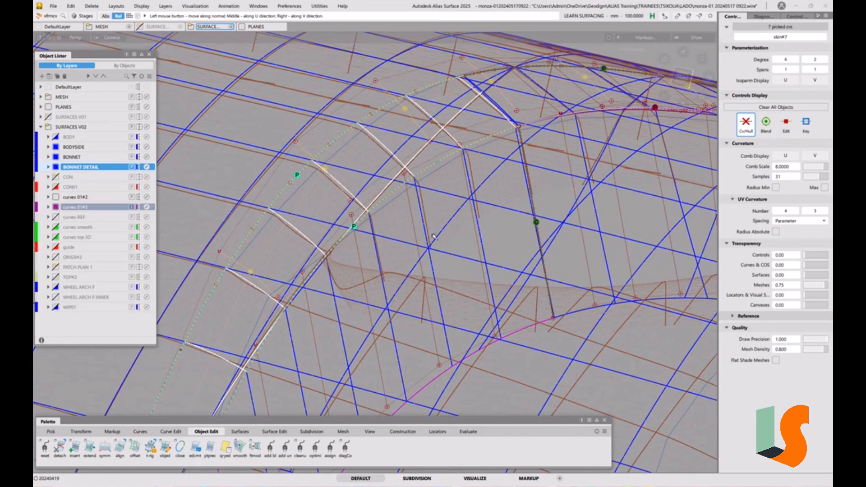
Step: Clear the picked CV row of the long upper draft surface, leaving nothing selected
left_click_drag(434, 236, 428, 210, "ctrl+shift")
middle_click_drag(563, 96, 402, 199, "alt+shift")
left_click_drag(402, 199, 377, 213, "alt+shift")
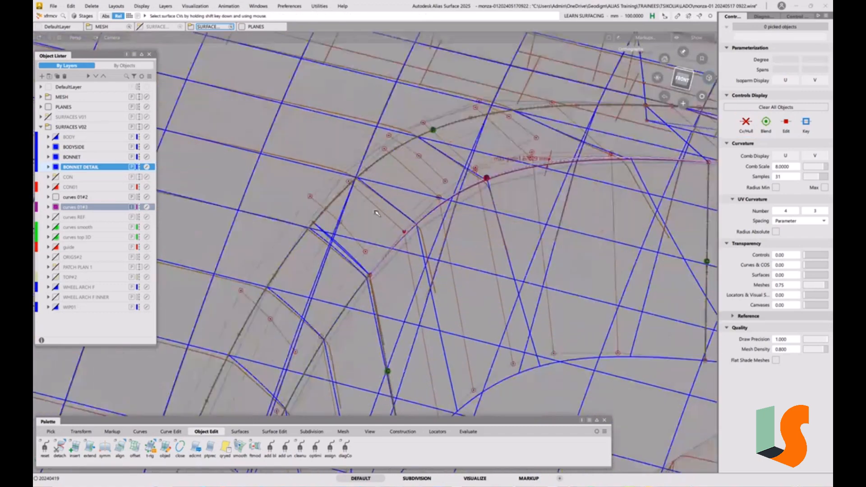
right_click_drag(378, 213, 396, 209, "alt+shift")
middle_click_drag(396, 209, 391, 200, "alt+shift")
left_click_drag(330, 283, 322, 288, "ctrl+shift")
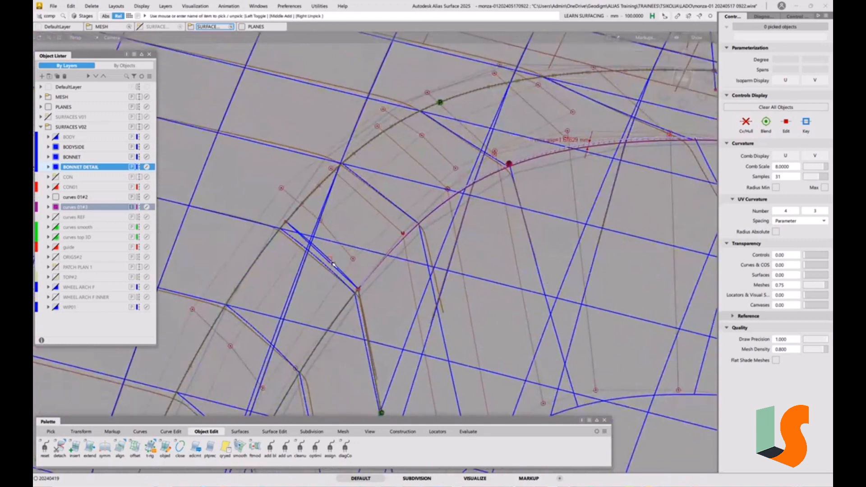
left_click(334, 265)
left_click_drag(408, 225, 409, 210, "ctrl+shift")
left_click_drag(294, 257, 275, 266, "ctrl+shift")
left_click(256, 308)
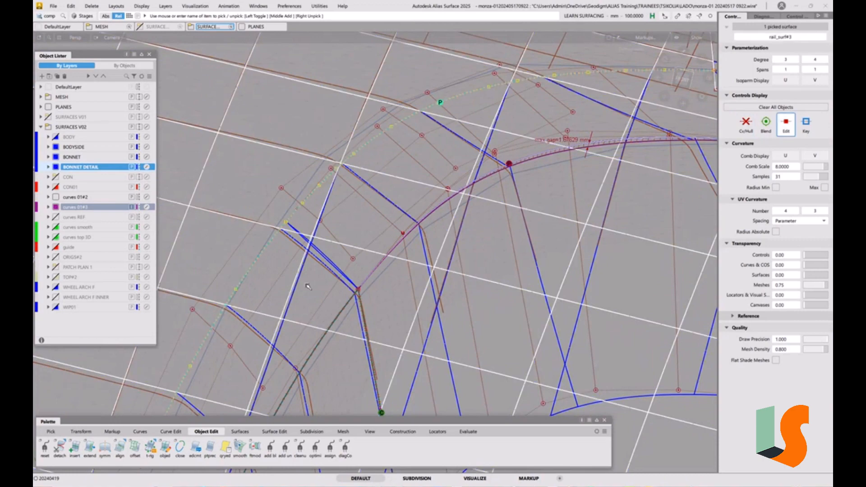
left_click_drag(329, 287, 306, 284, "ctrl+shift")
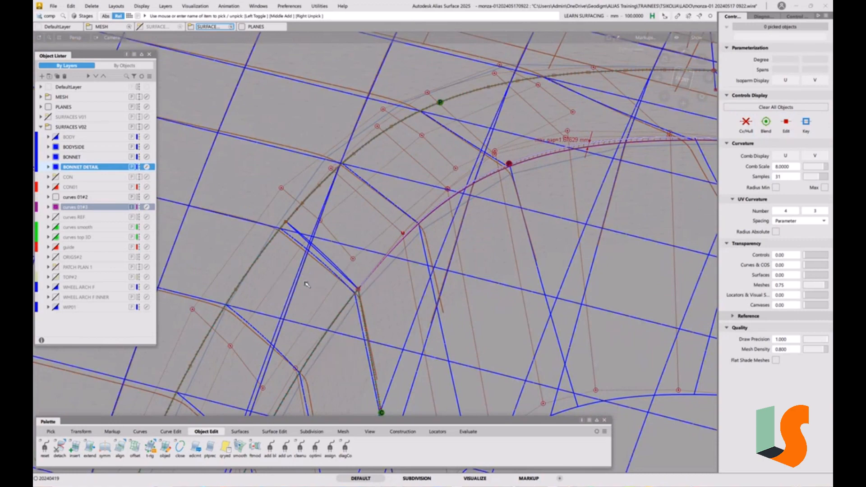
Step: Pick the large bonnet surface bordering the upper draft surfaces and hide it
left_click(281, 280)
left_click_drag(343, 201, 340, 213, "alt+shift")
left_click_drag(339, 246, 314, 258, "ctrl+shift")
left_click(215, 137)
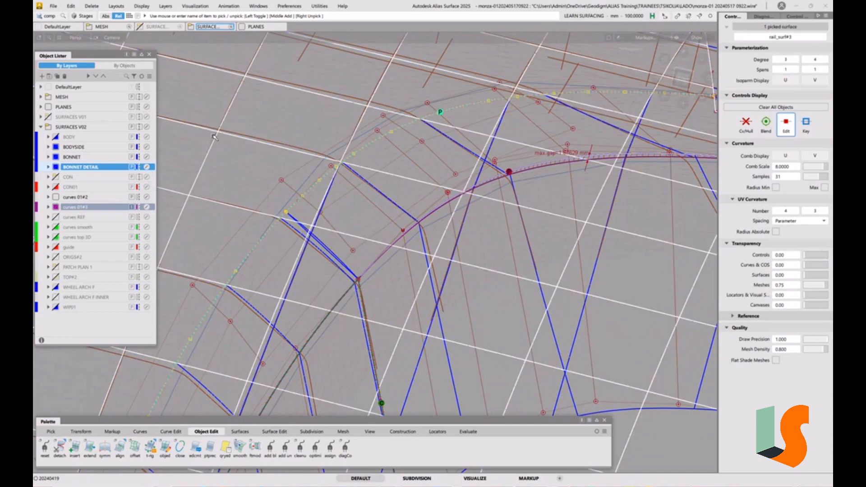
left_click(215, 137)
Step: Align the curved corner draft surface's end edge to the crowned long upper draft surface with G2 continuity and the Edge alignment type
left_click_drag(379, 190, 356, 209, "alt+shift")
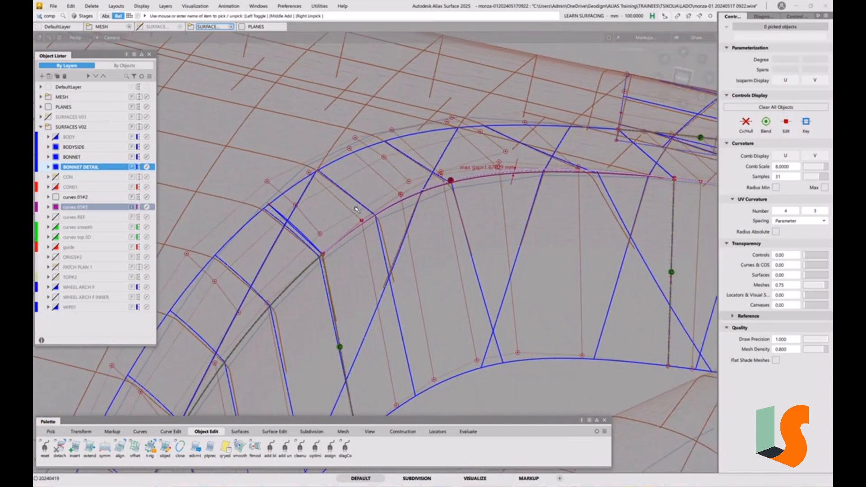
left_click_drag(498, 159, 309, 236, "alt+shift")
right_click_drag(309, 236, 341, 213, "alt+shift")
middle_click_drag(340, 213, 471, 183, "alt+shift")
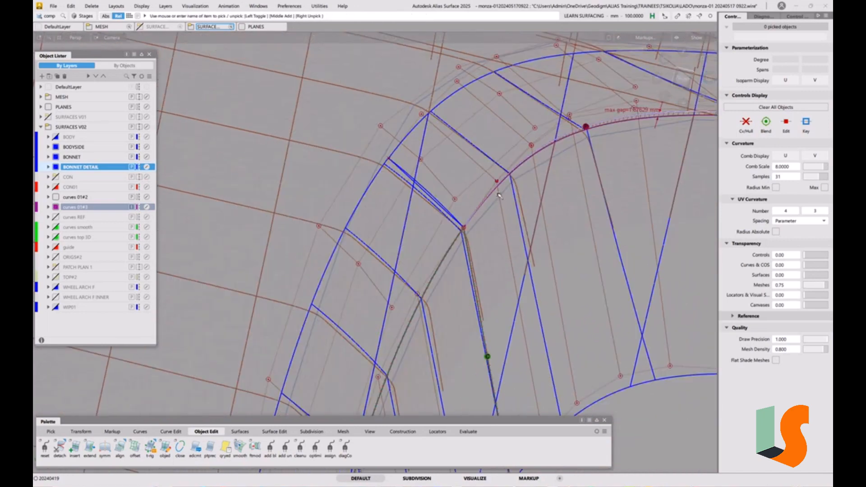
left_click_drag(440, 200, 395, 308, "alt+shift")
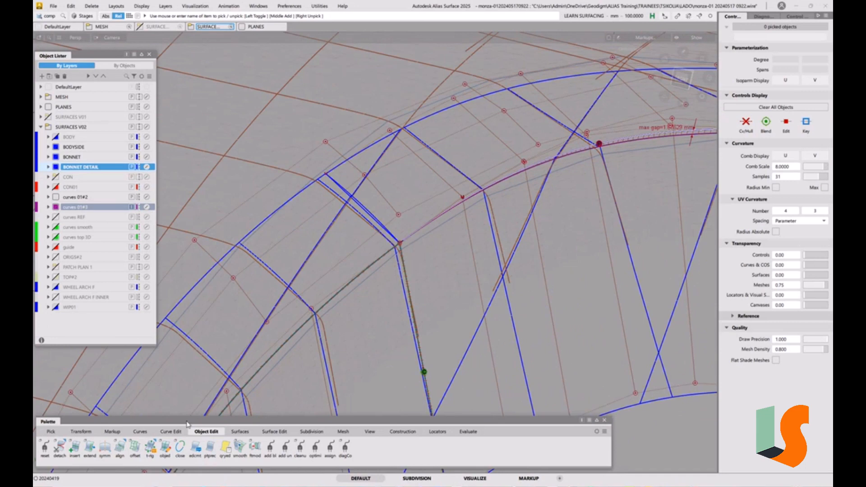
double_click(120, 451)
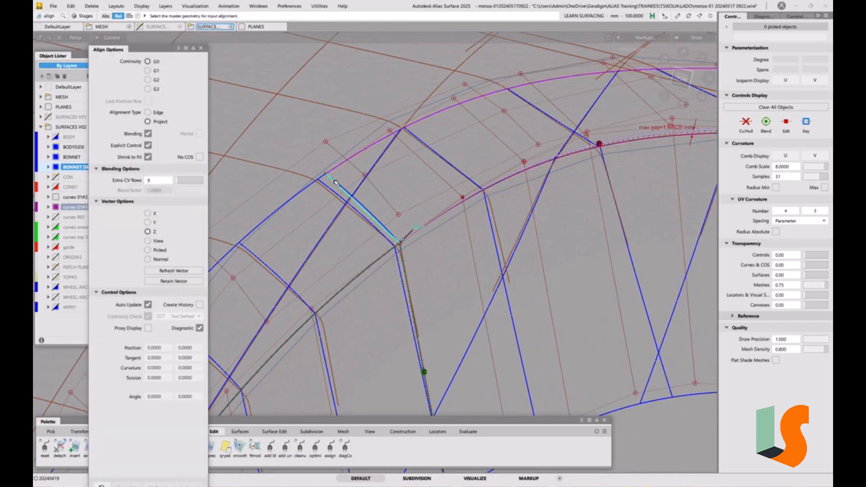
left_click(335, 182)
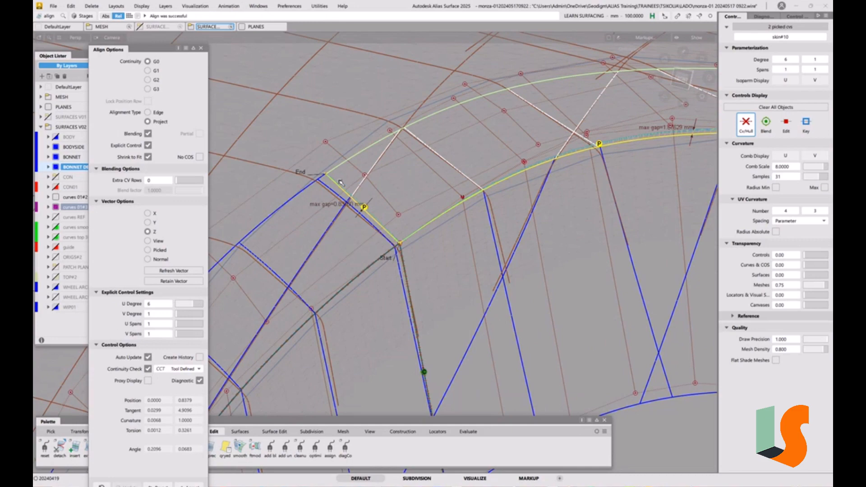
right_click_drag(341, 183, 288, 190, "alt+shift")
left_click_drag(361, 203, 450, 229, "alt+shift")
middle_click_drag(450, 229, 413, 264, "alt+shift")
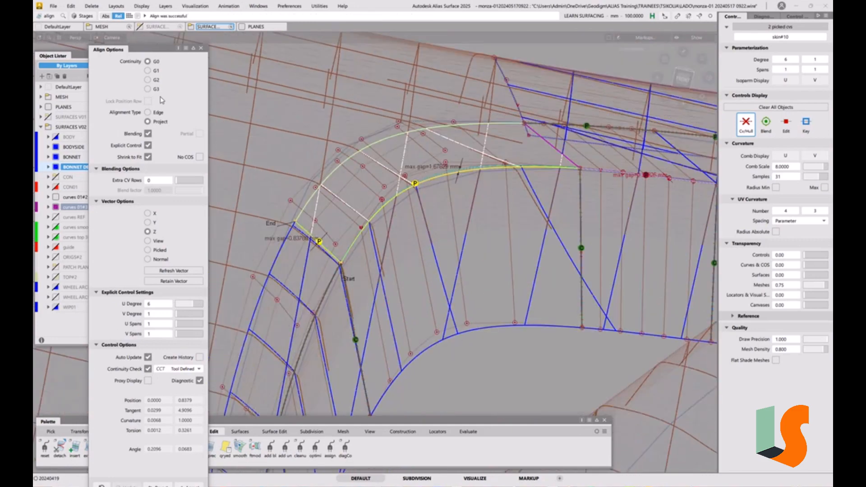
left_click(157, 81)
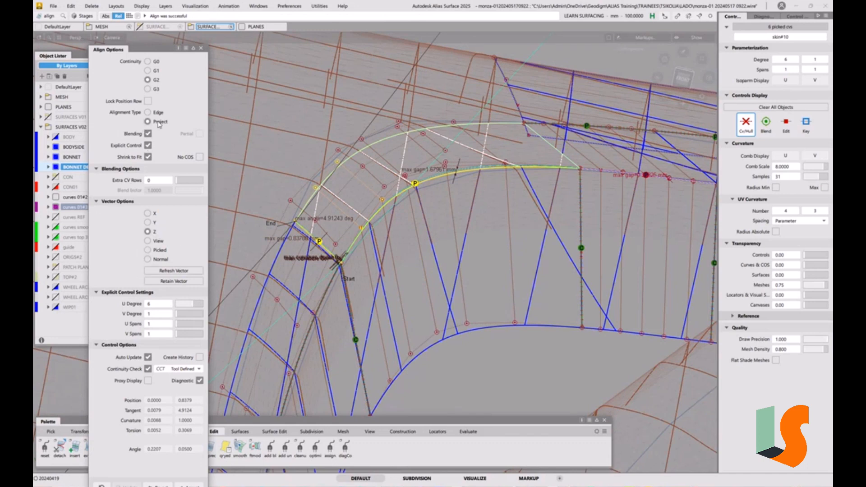
left_click(148, 112)
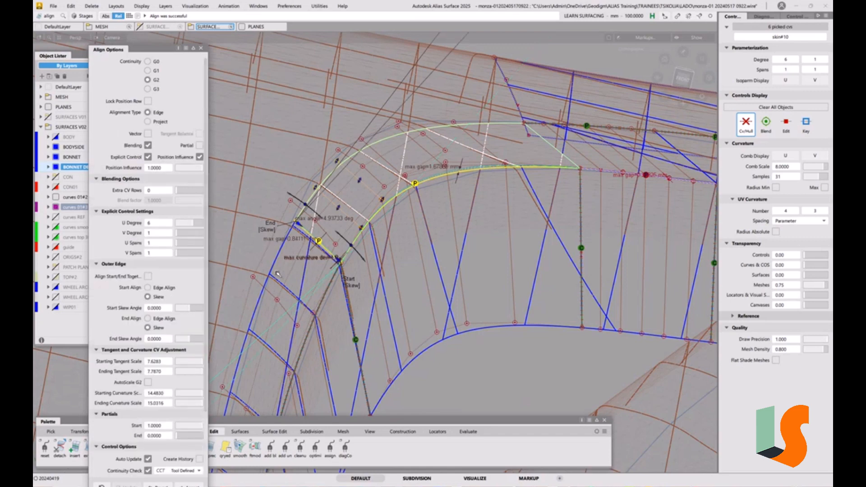
Step: Set the curved corner surface's alignment to V degree 2, 4 extra CV rows and a blend factor of 0
left_click(179, 233)
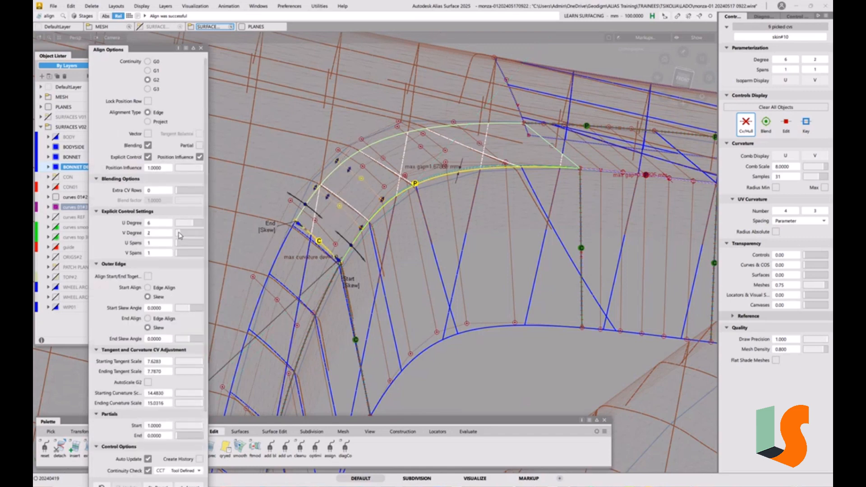
right_click_drag(343, 256, 332, 225, "alt+shift")
left_click_drag(332, 226, 345, 244, "alt+shift")
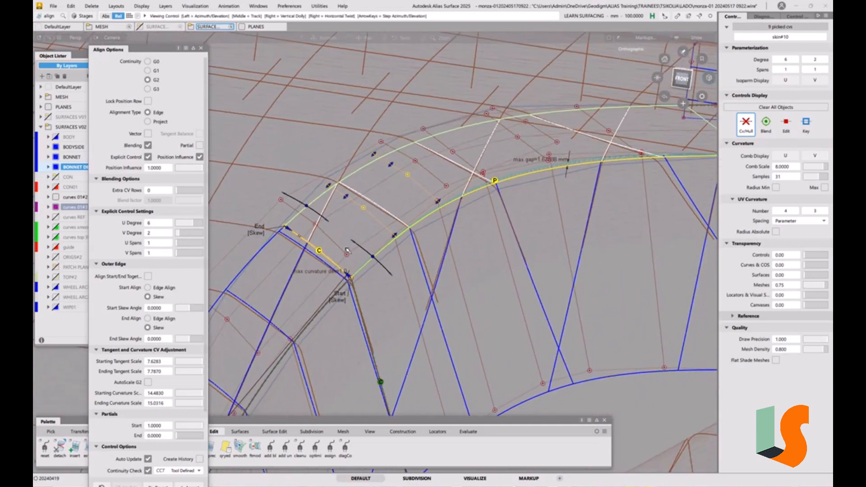
left_click(183, 234)
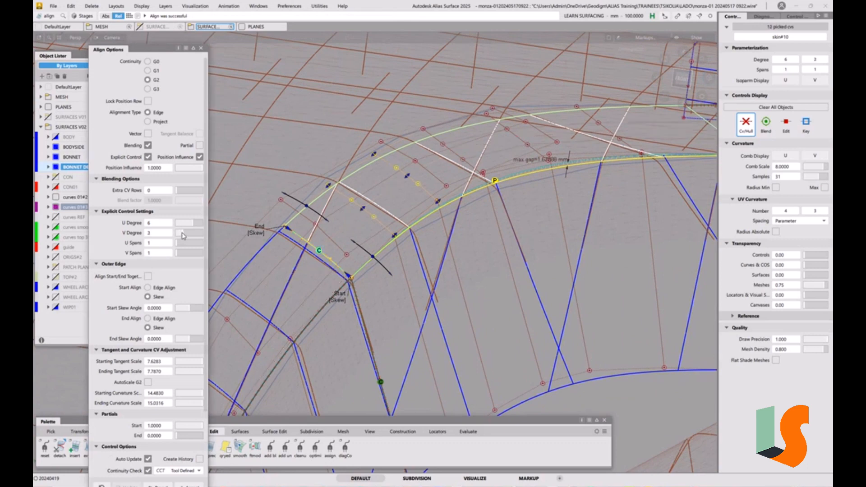
left_click(181, 235)
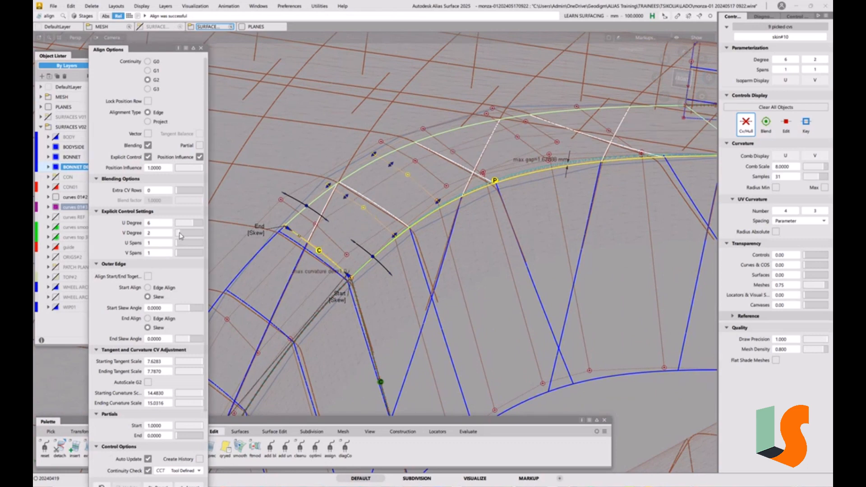
left_click_drag(471, 214, 431, 187, "alt+shift")
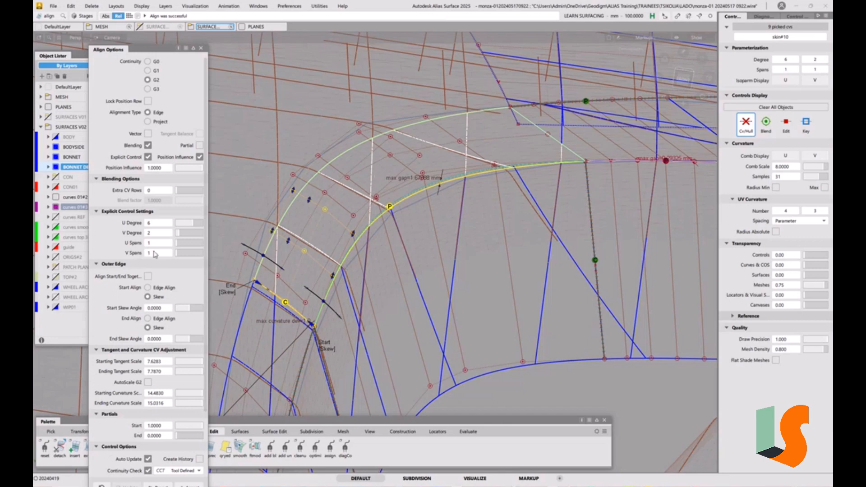
left_click_drag(181, 191, 188, 191)
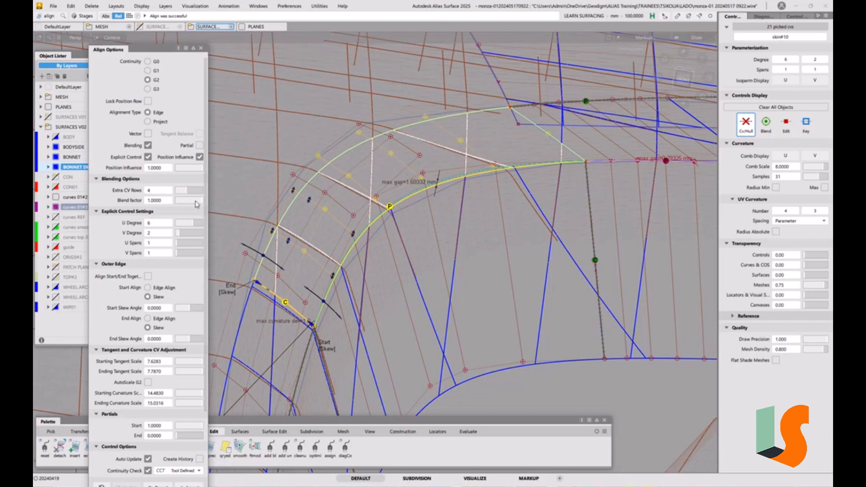
left_click_drag(196, 203, 176, 204)
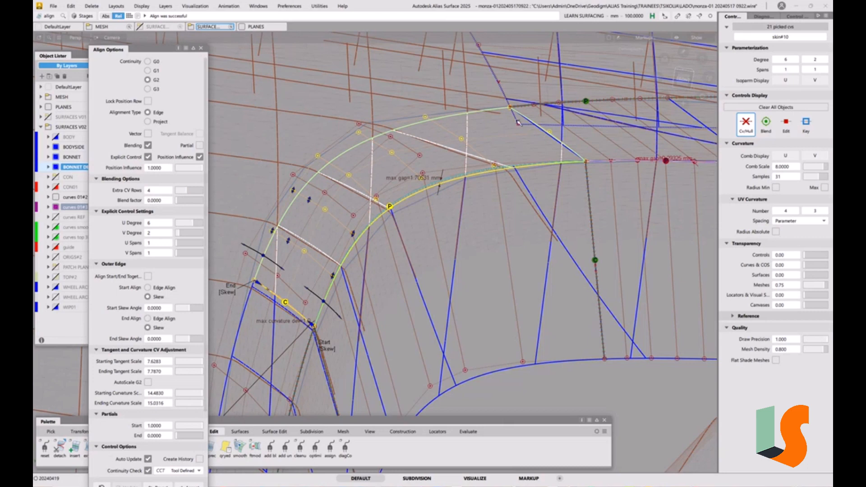
Step: Display 7 U curvature combs at scale 4 on the curved corner draft surface, check them from several angles and unpick the surface
left_click_drag(517, 211, 447, 178, "ctrl+shift")
left_click(479, 132)
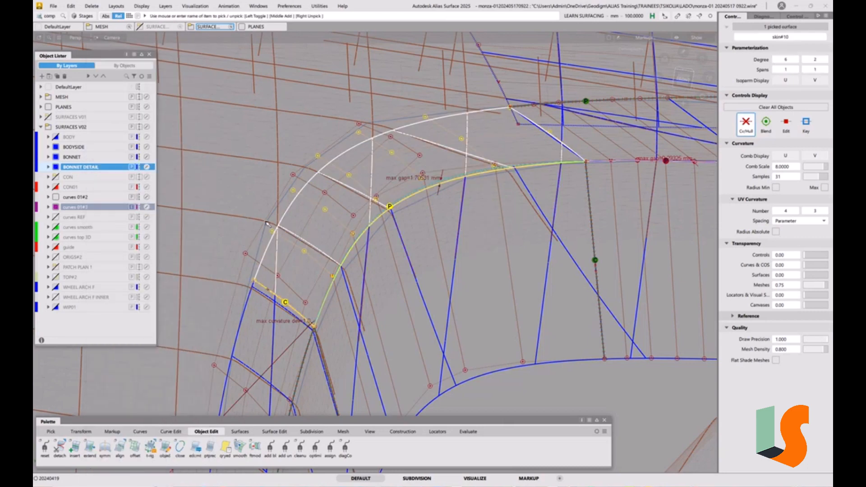
left_click(787, 156)
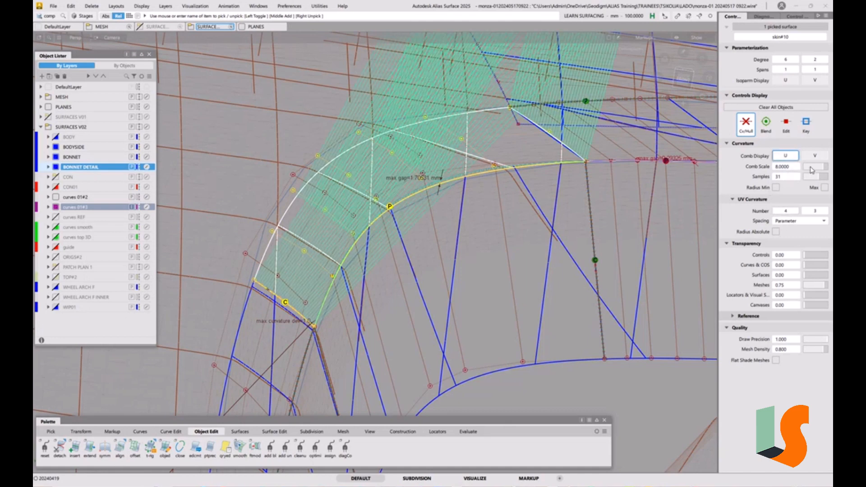
left_click_drag(813, 169, 815, 169)
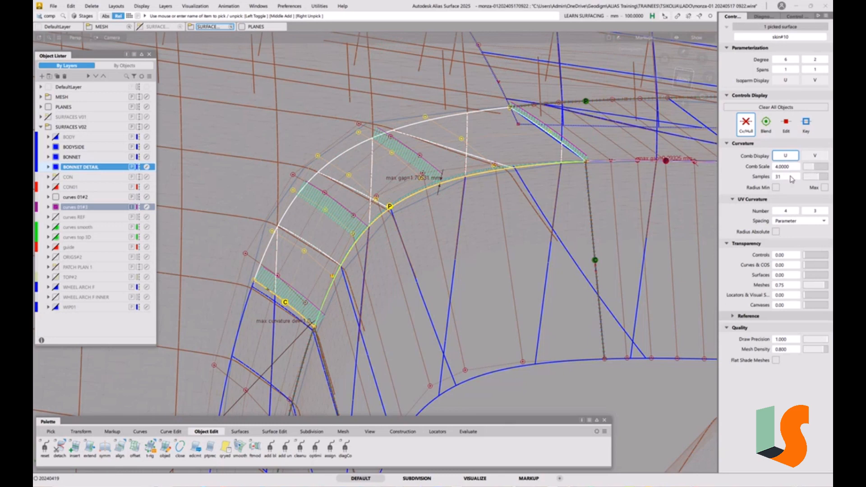
left_click(786, 211)
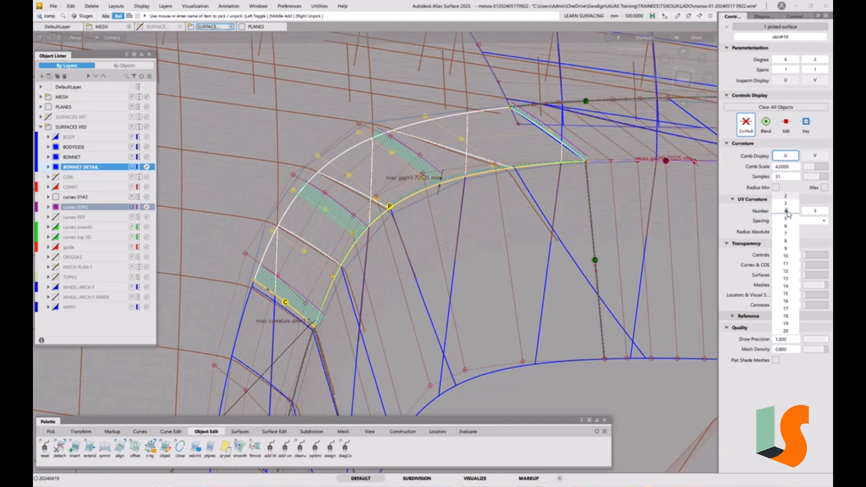
left_click(790, 234)
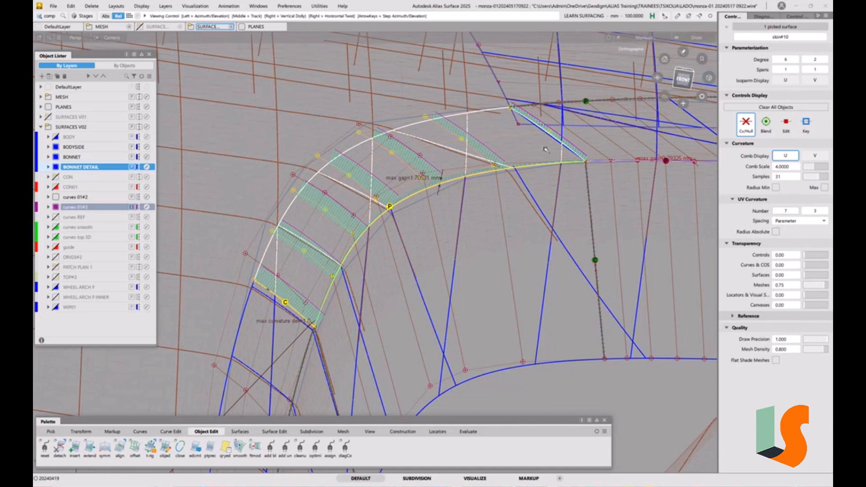
left_click_drag(522, 159, 300, 199, "alt+shift")
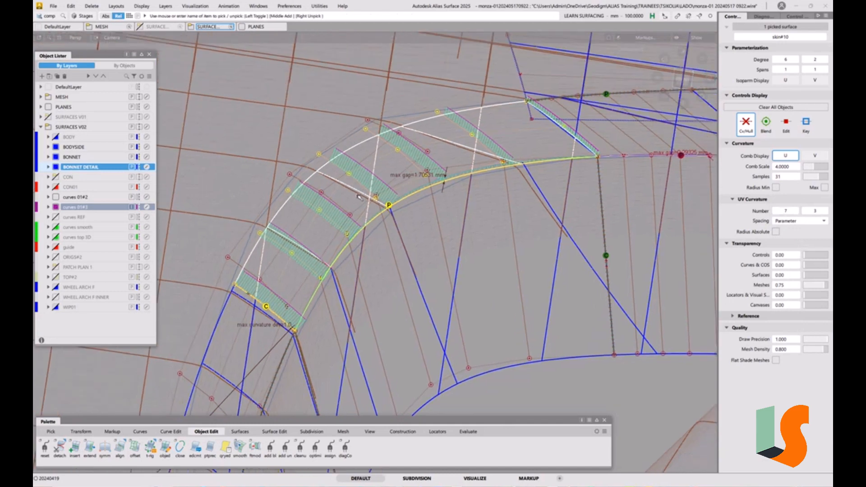
left_click_drag(489, 132, 432, 111, "alt+shift")
left_click_drag(546, 105, 502, 221, "alt+shift")
left_click(492, 190)
Step: Align the next upper draft surface's end edge to the curved corner surface with G2 Edge alignment and V degree 2
scroll(473, 176, "up", 4)
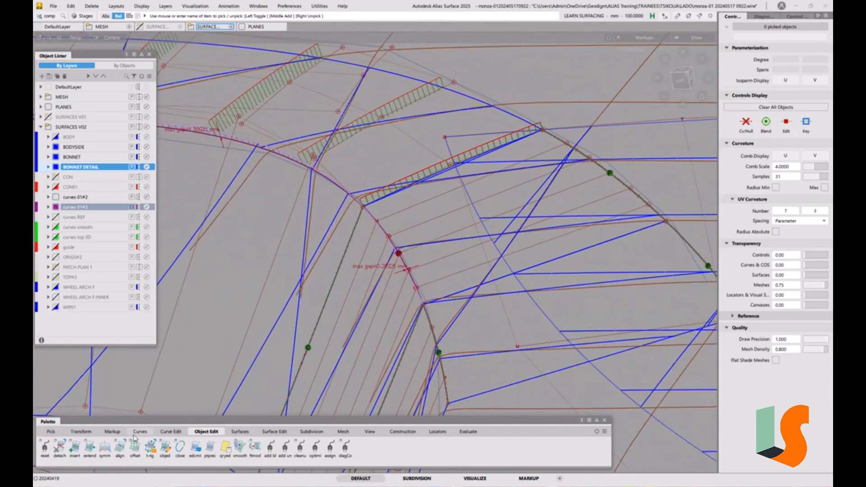
double_click(123, 449)
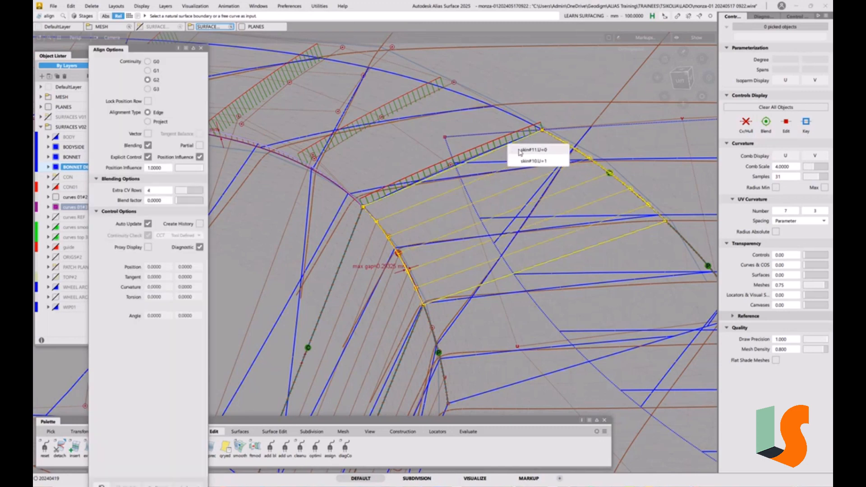
left_click(519, 141)
left_click(519, 141)
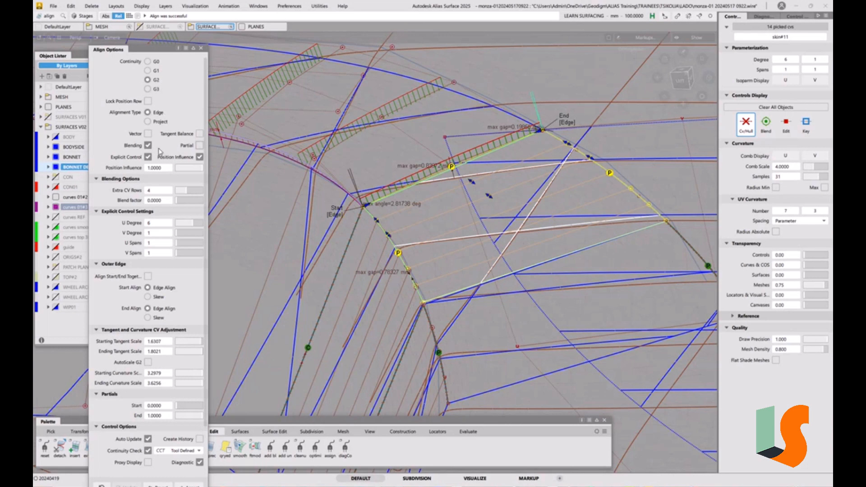
left_click(181, 234)
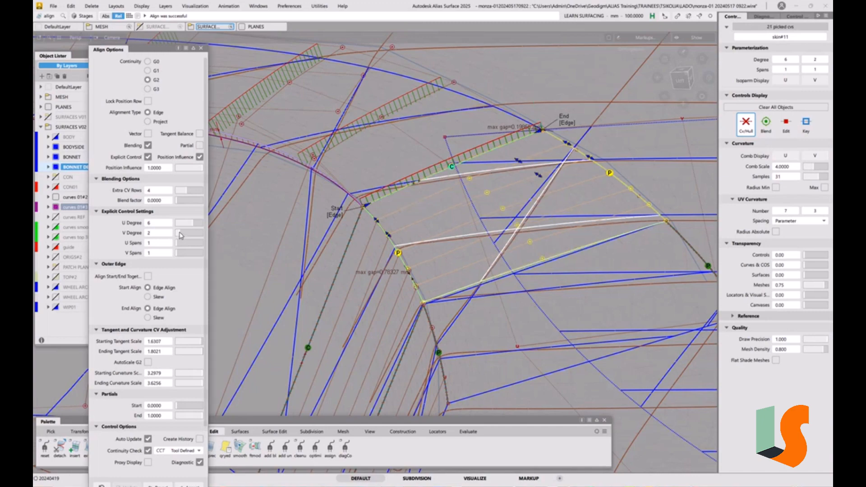
Step: Examine the continuity checks and crown flow across the aligned upper draft surfaces around the bonnet detail's corner
left_click_drag(387, 197, 393, 259, "alt+shift")
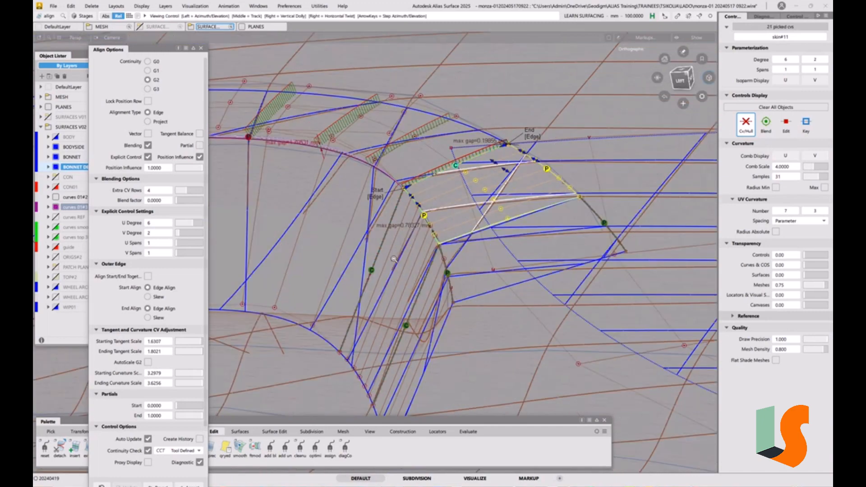
right_click_drag(394, 259, 271, 225, "alt+shift")
middle_click_drag(271, 226, 489, 280, "alt+shift")
left_click(327, 229)
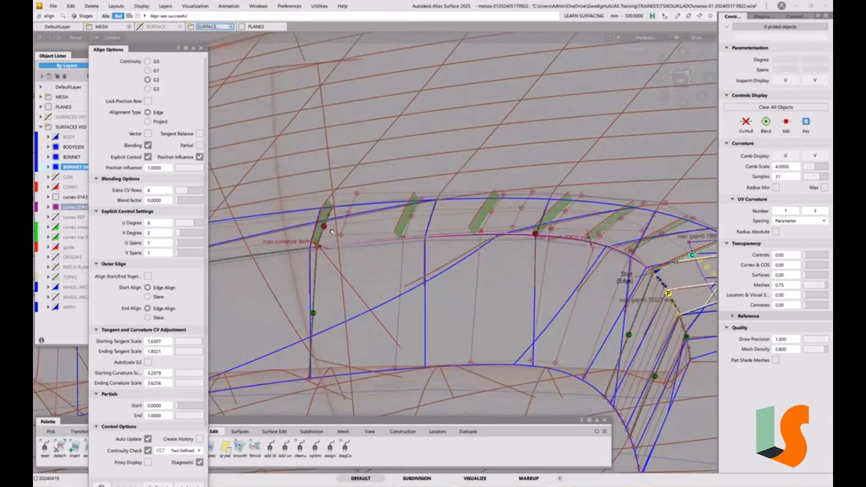
left_click_drag(437, 243, 453, 258, "alt+shift")
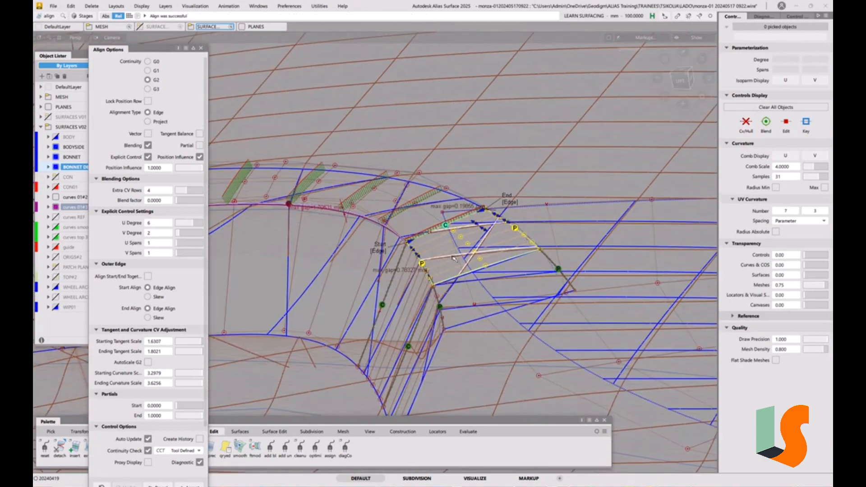
right_click_drag(454, 258, 582, 203, "alt+shift")
middle_click_drag(582, 203, 480, 211, "alt+shift")
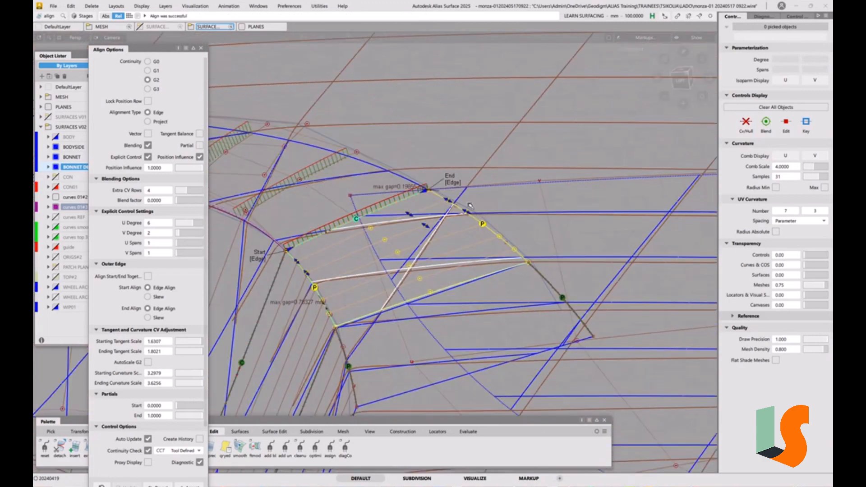
right_click_drag(449, 193, 469, 225, "alt+shift")
middle_click_drag(470, 225, 537, 231, "alt+shift")
left_click(536, 231)
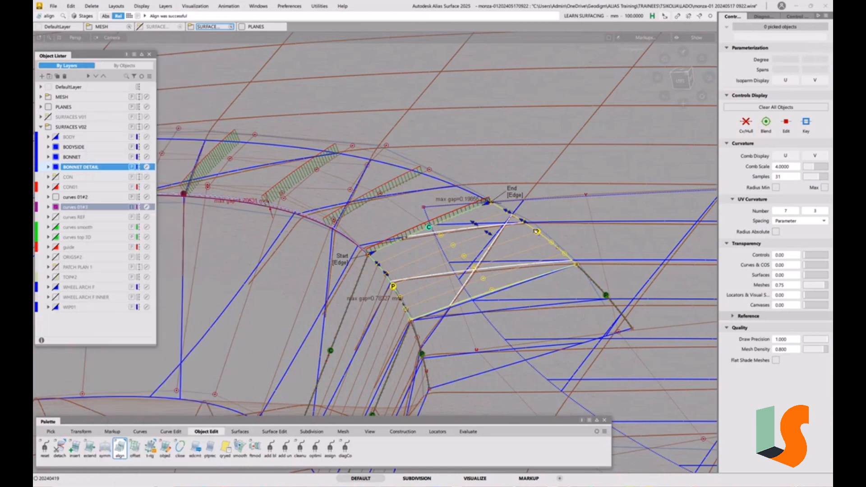
Step: Check the G0 positional continuity along the upper draft surface's long outer edge against the bonnet, with # Per Span spacing
left_click(473, 433)
double_click(45, 449)
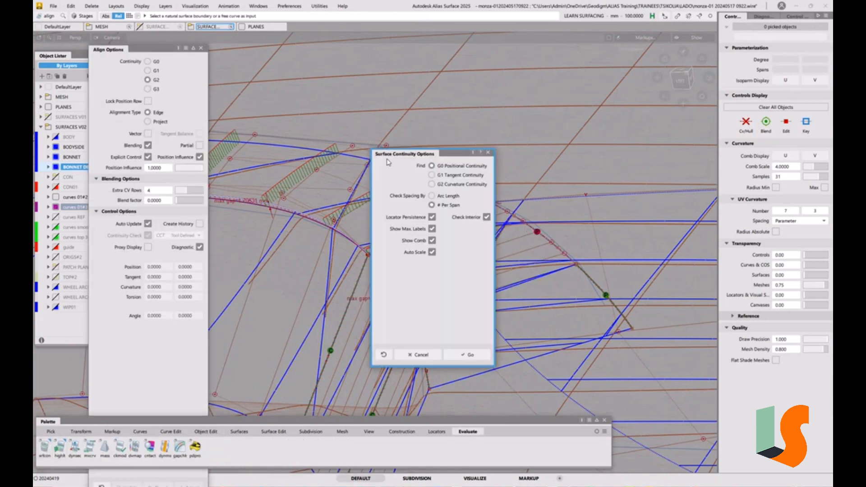
left_click(470, 355)
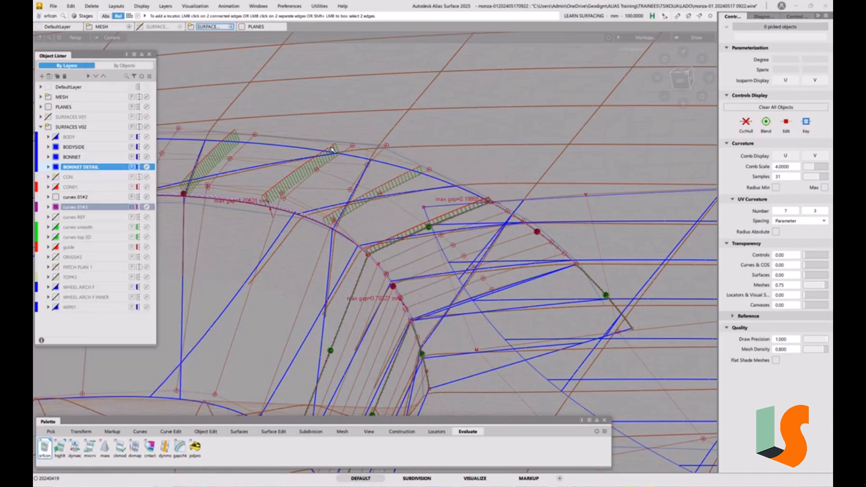
left_click(304, 150)
left_click_drag(393, 156, 399, 171, "alt+shift")
middle_click_drag(399, 171, 419, 312, "alt+shift")
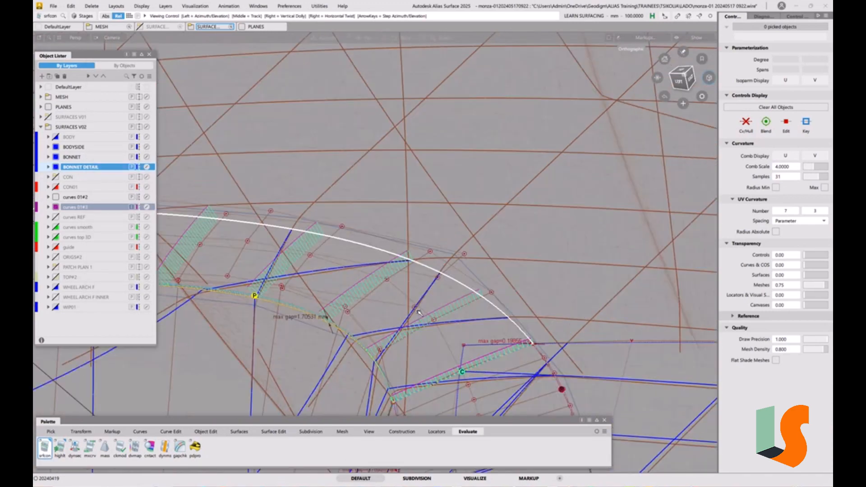
Step: Delete the two curves-on-surface that follow the bonnet detail's outer boundary around the corner
left_click(370, 265)
left_click_drag(370, 266, 348, 256, "ctrl+shift")
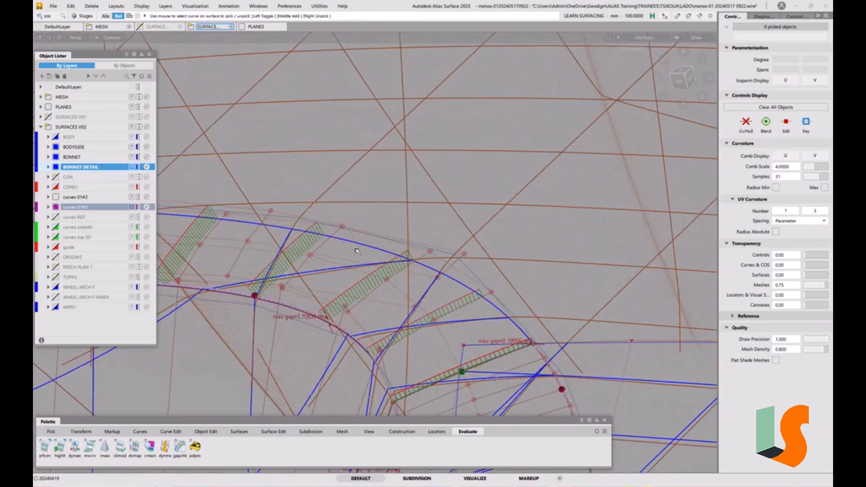
key("ctrl+z")
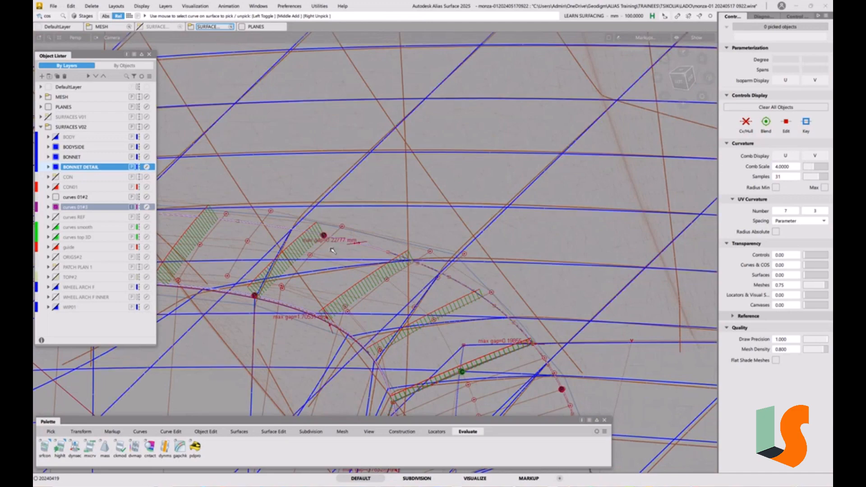
middle_click_drag(392, 225, 429, 197, "alt+shift")
left_click_drag(414, 237, 394, 228, "ctrl+shift")
left_click(400, 214)
key("Delete")
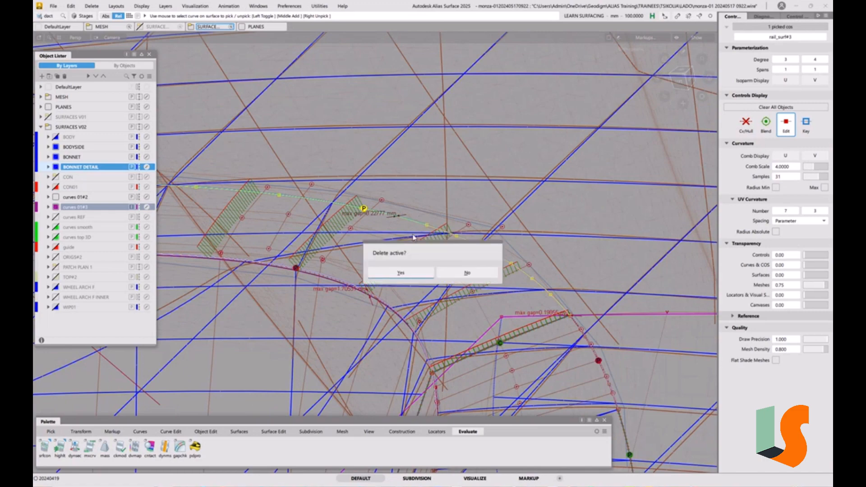
left_click(413, 273)
middle_click_drag(413, 273, 462, 198, "alt+shift")
left_click(564, 276)
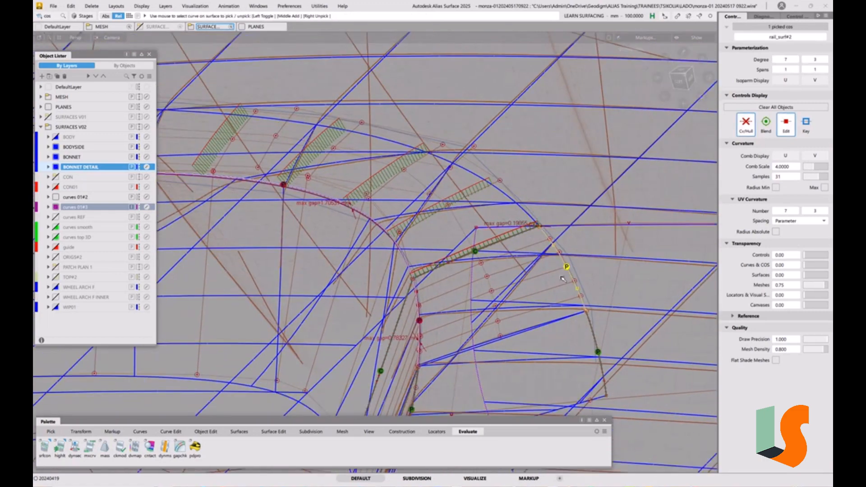
key("Delete")
left_click(399, 272)
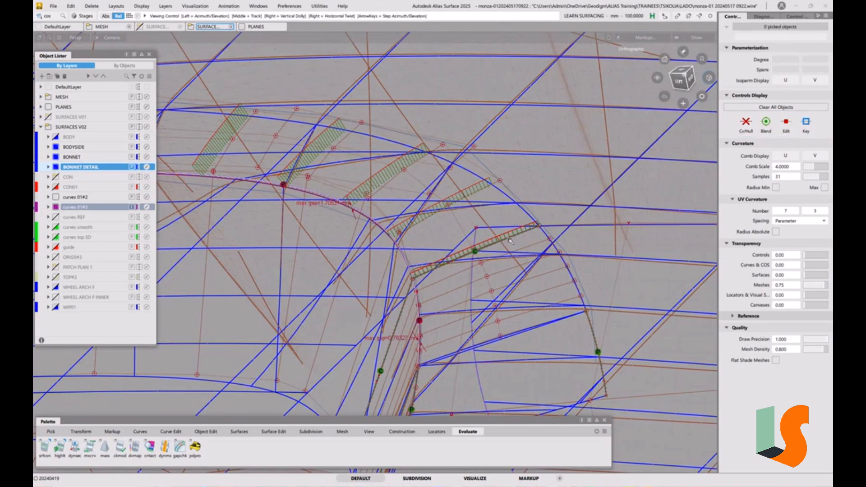
Step: Set the V degree of the flat upper draft surface after the corner to 2 and display its CVs
left_click_drag(511, 241, 518, 241, "alt+shift")
middle_click_drag(517, 241, 487, 203, "alt+shift")
left_click_drag(426, 226, 423, 315, "ctrl+shift")
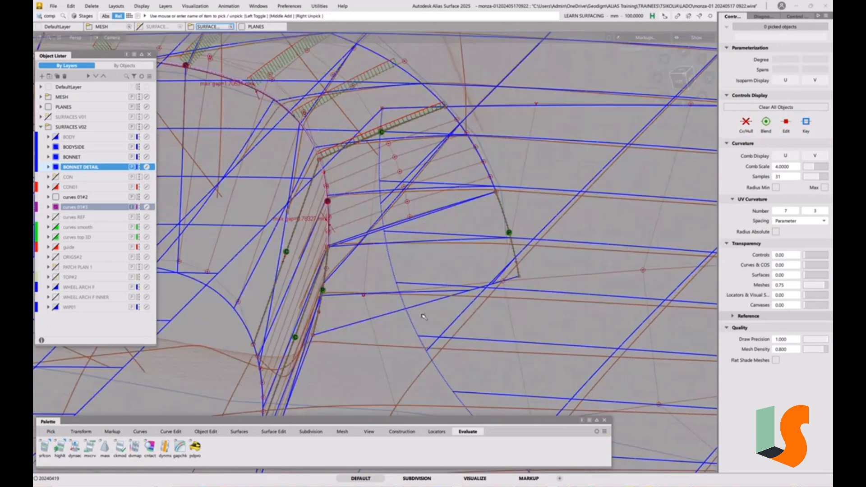
left_click(423, 303)
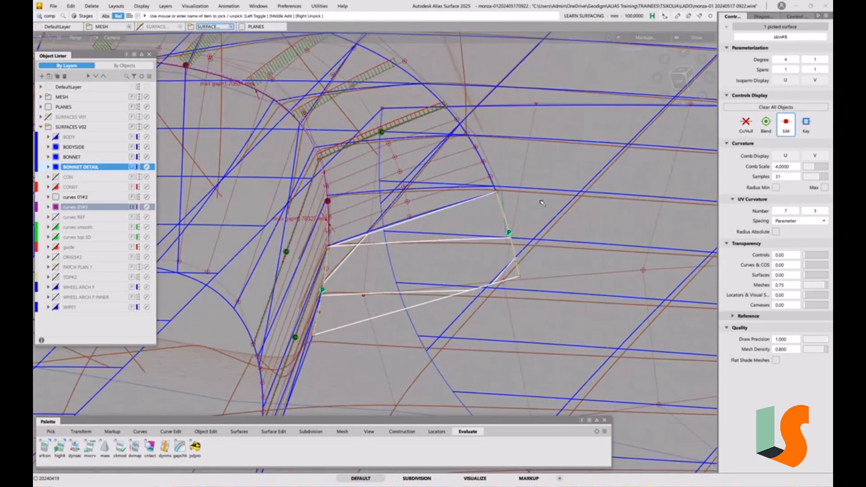
key("alt+p")
left_click(658, 219)
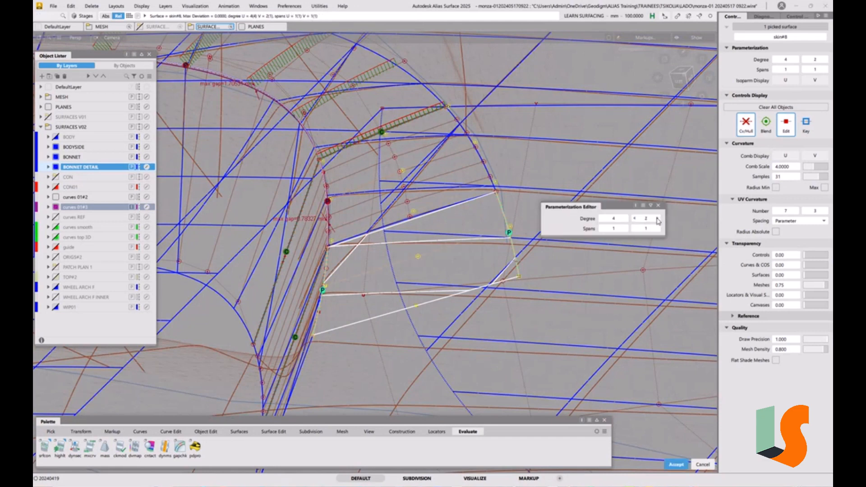
left_click_drag(670, 215, 672, 197, "ctrl+shift")
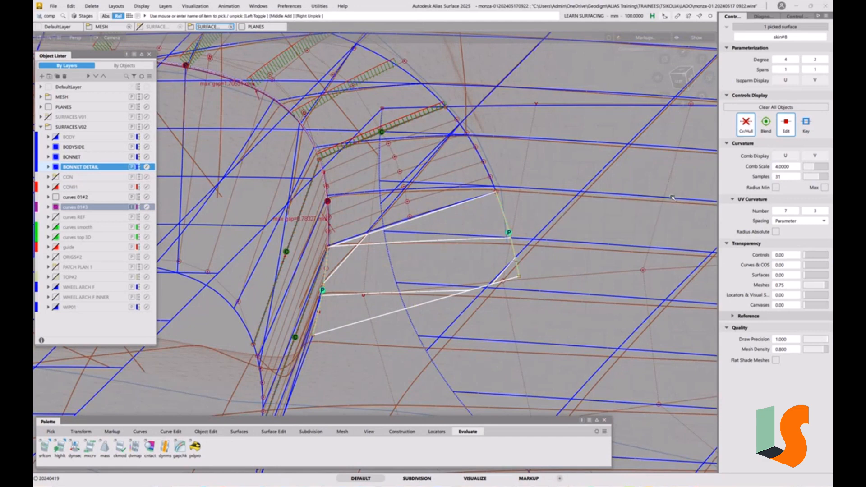
left_click(747, 125)
left_click(467, 242)
left_click_drag(467, 241, 433, 238, "alt+shift")
right_click_drag(433, 238, 387, 229, "alt+shift")
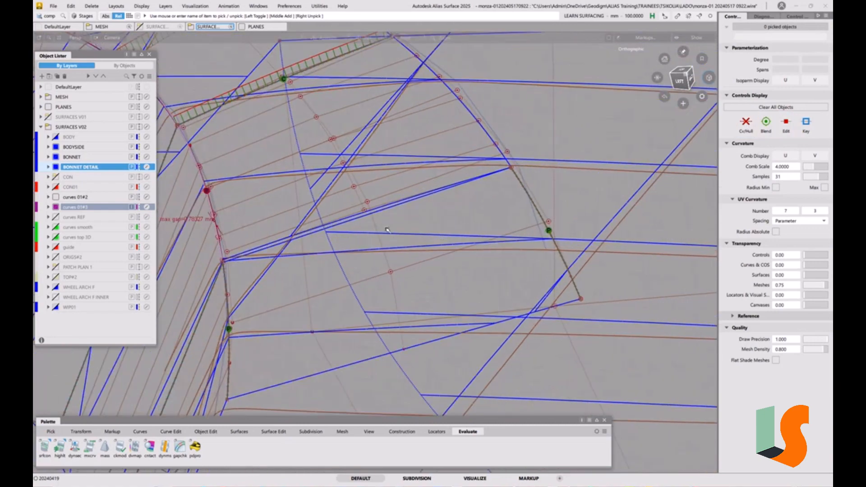
Step: Trim Convert the flat upper draft surface with 3D Trimming off, U degree 5, V degree 1 and single spans
left_click_drag(387, 229, 490, 236, "alt+shift")
left_click_drag(442, 288, 432, 288, "ctrl+shift")
left_click(434, 289)
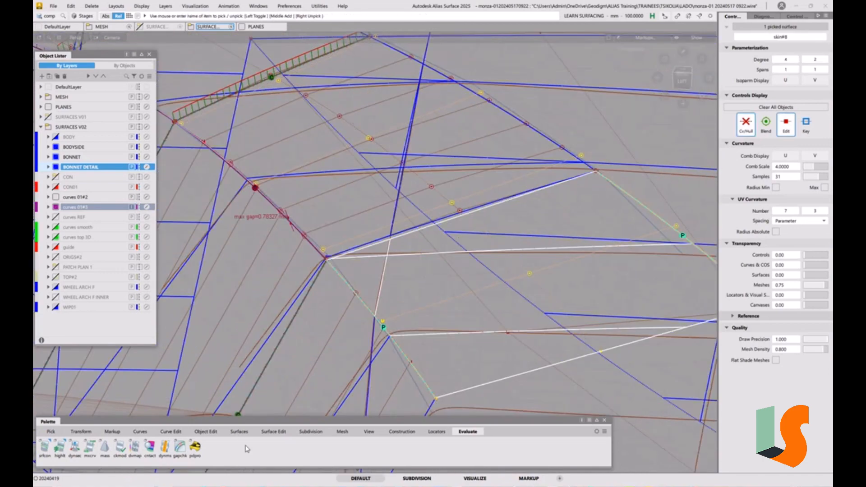
left_click(274, 432)
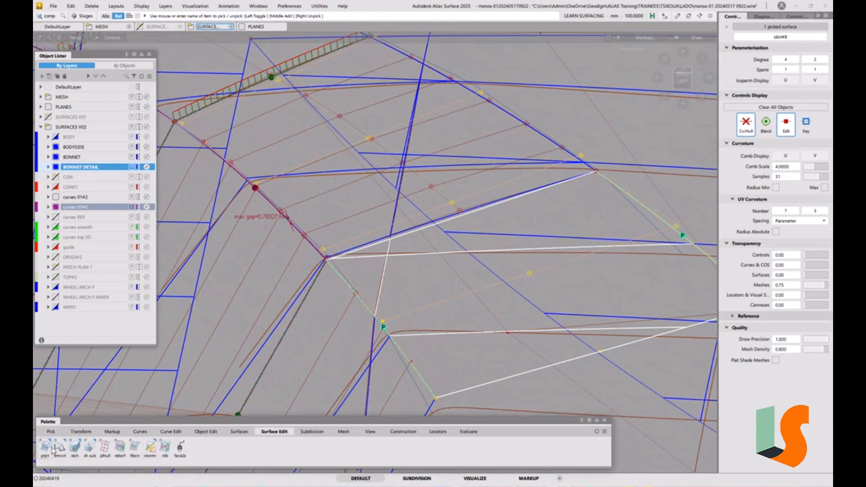
double_click(60, 448)
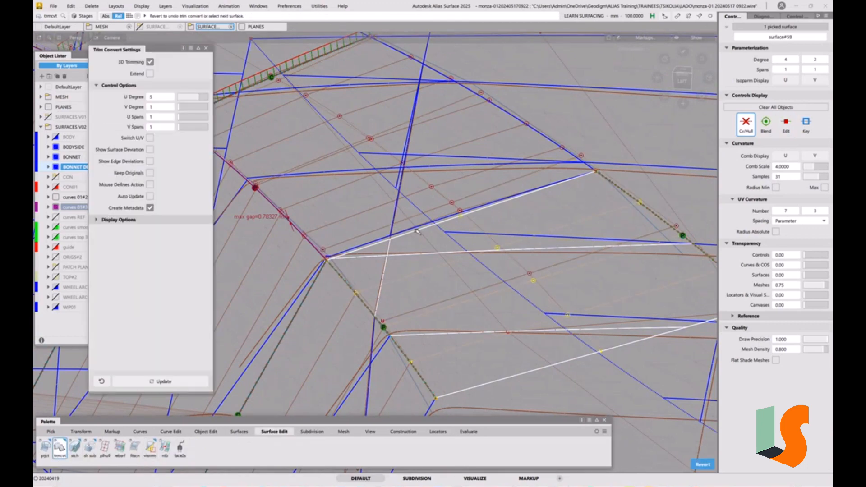
left_click(150, 62)
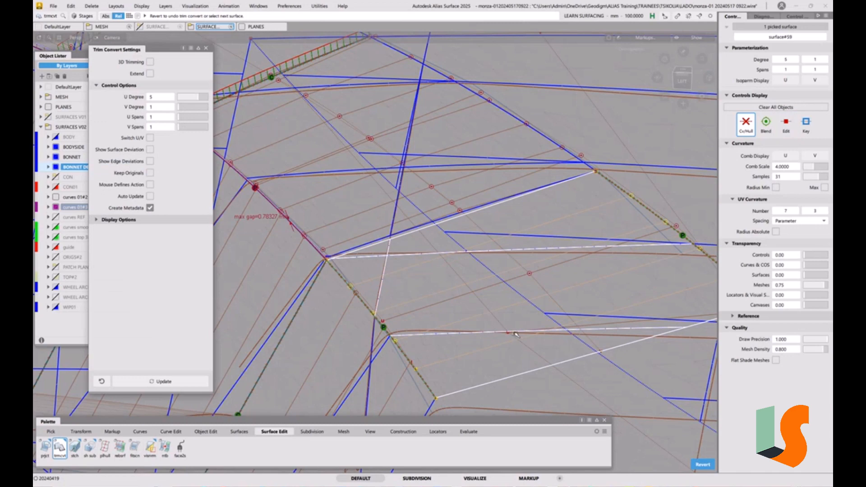
left_click(503, 300)
right_click_drag(503, 301, 487, 300, "alt+shift")
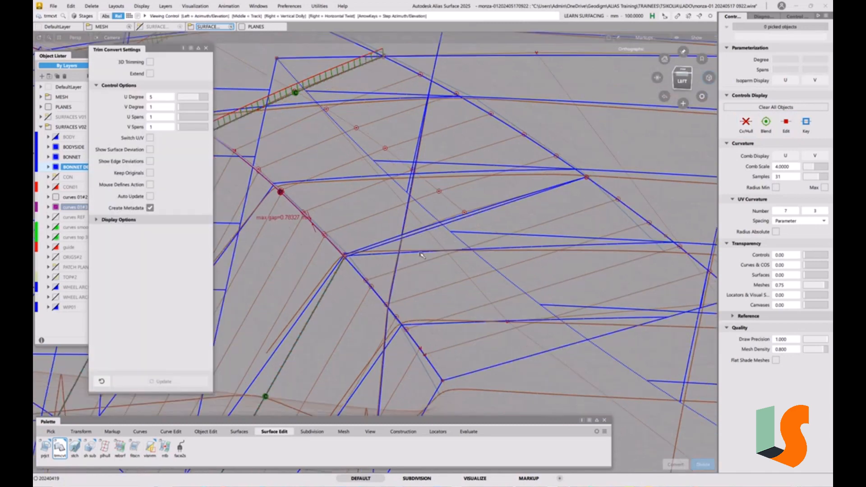
middle_click_drag(488, 300, 513, 306, "alt+shift")
left_click(206, 48)
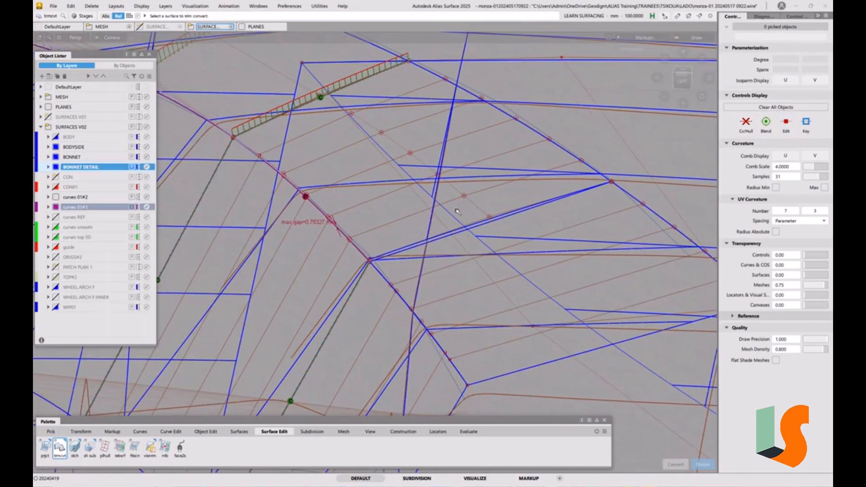
Step: Align the converted surface's end edge to the neighbouring upper draft surface with G0 continuity, V degree 2 and 5 extra CV rows
left_click_drag(455, 209, 451, 214, "alt+shift")
mouse_move(418, 260)
left_mouse_down("alt+shift")
mouse_move(381, 230)
mouse_move(411, 237)
mouse_move(406, 260)
left_mouse_up("alt+shift")
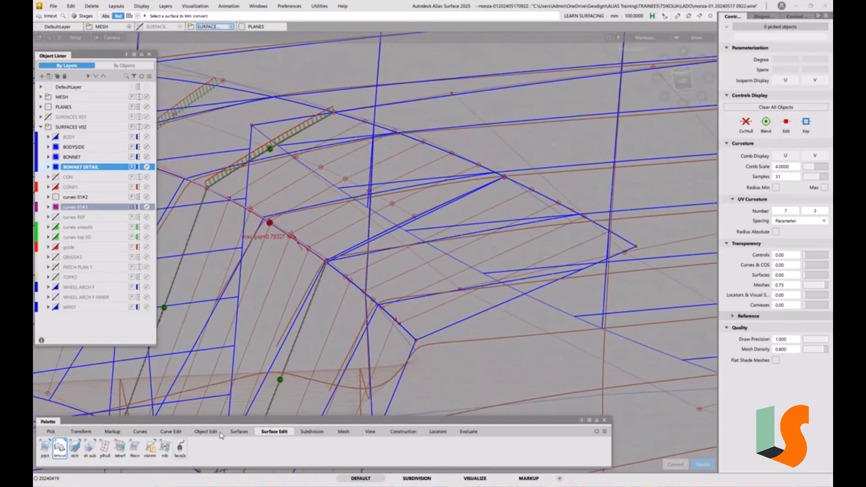
left_click(206, 432)
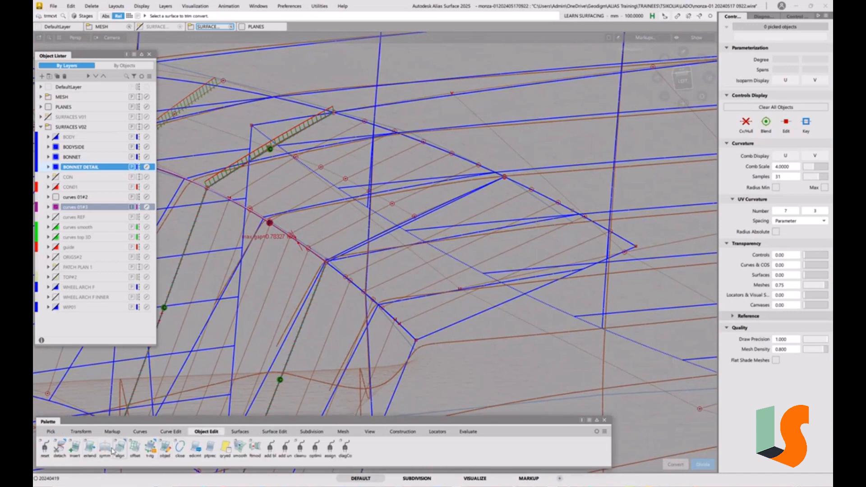
double_click(120, 447)
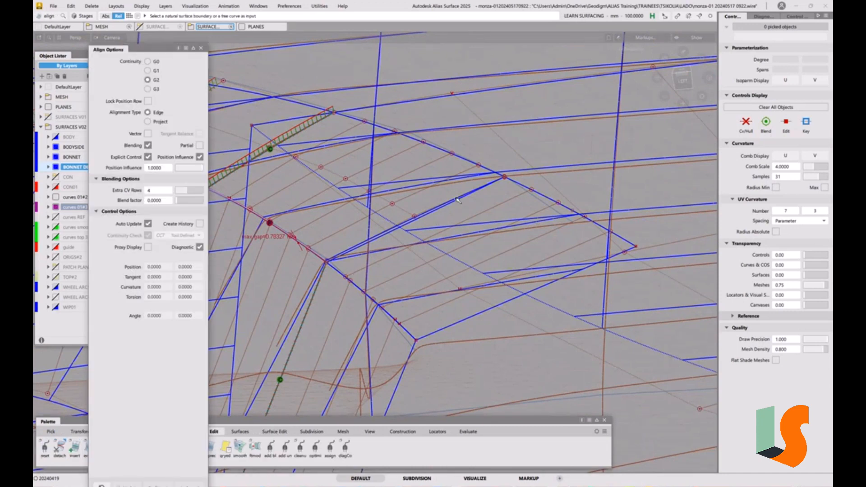
left_click(457, 199)
left_click(467, 205)
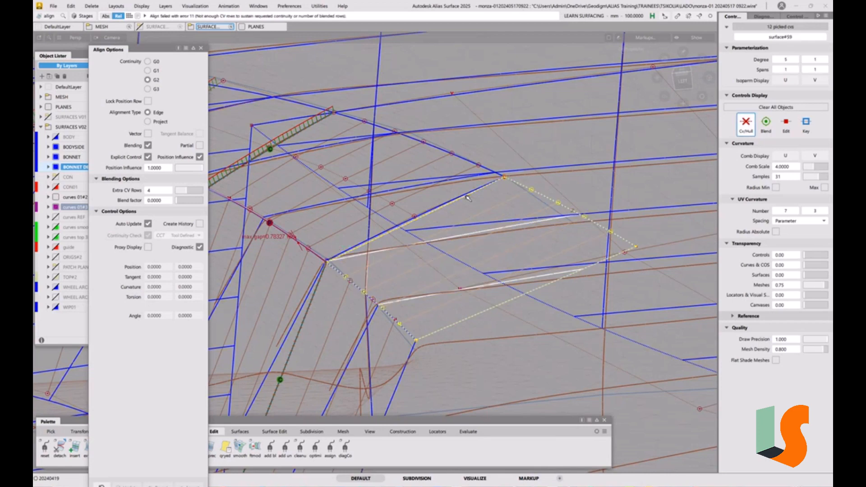
left_click(148, 61)
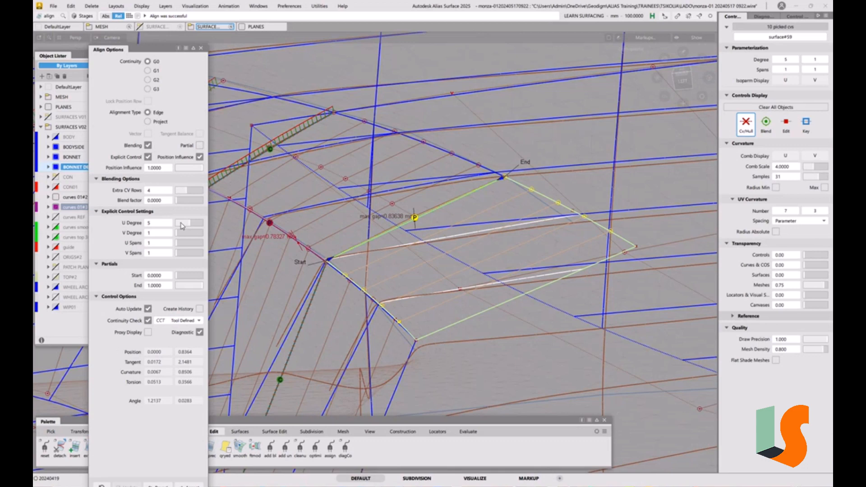
left_click(180, 234)
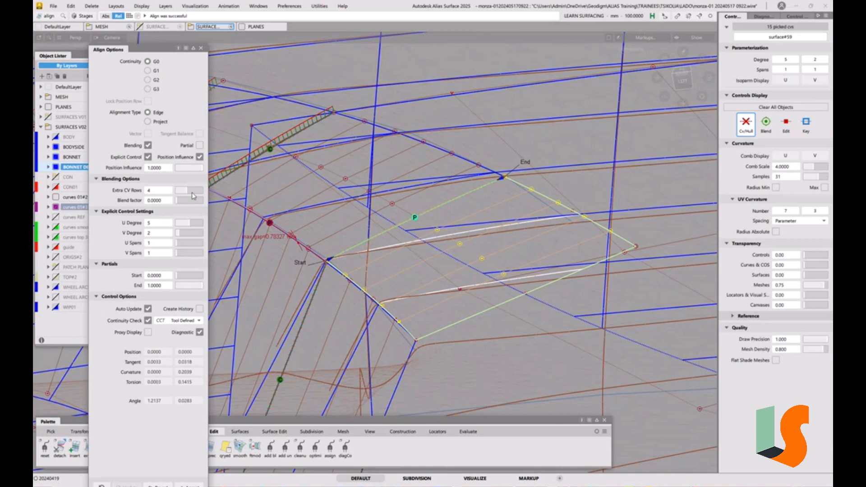
left_click(191, 193)
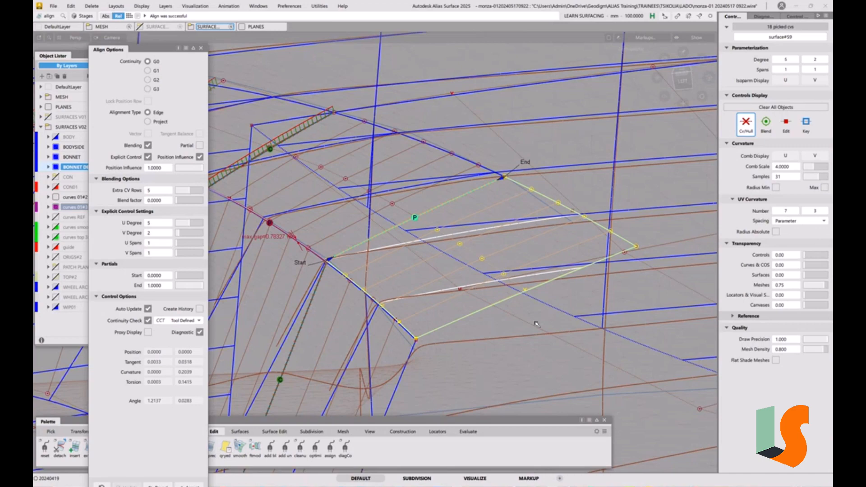
Step: Set the continuity check on the shared edge of the two aligned surfaces to G2 Curvature
left_click_drag(535, 324, 510, 235, "alt+shift")
middle_click_drag(511, 235, 558, 254, "alt+shift")
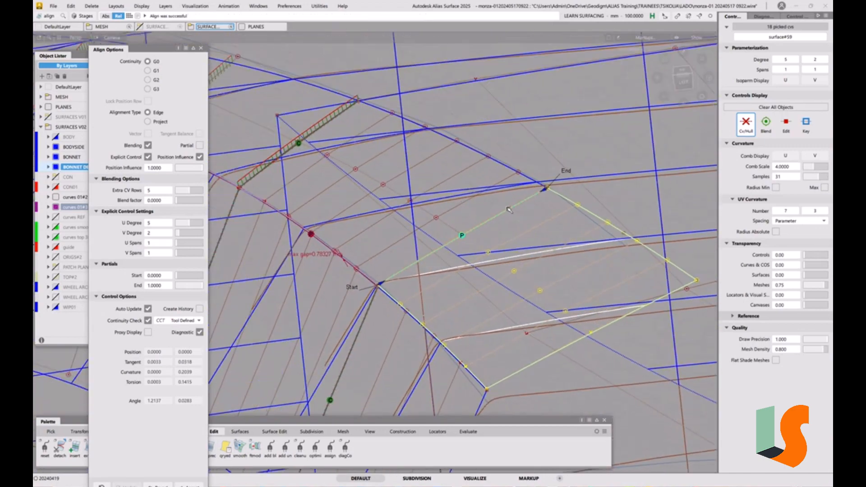
left_click(198, 321)
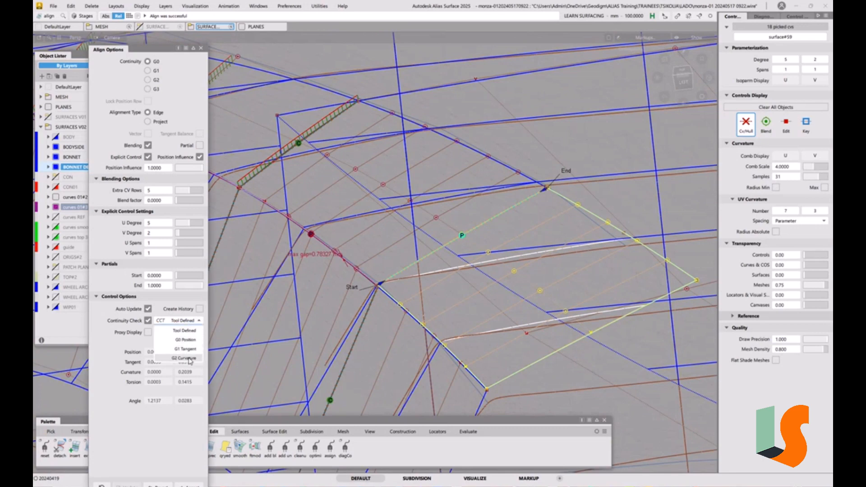
left_click(186, 358)
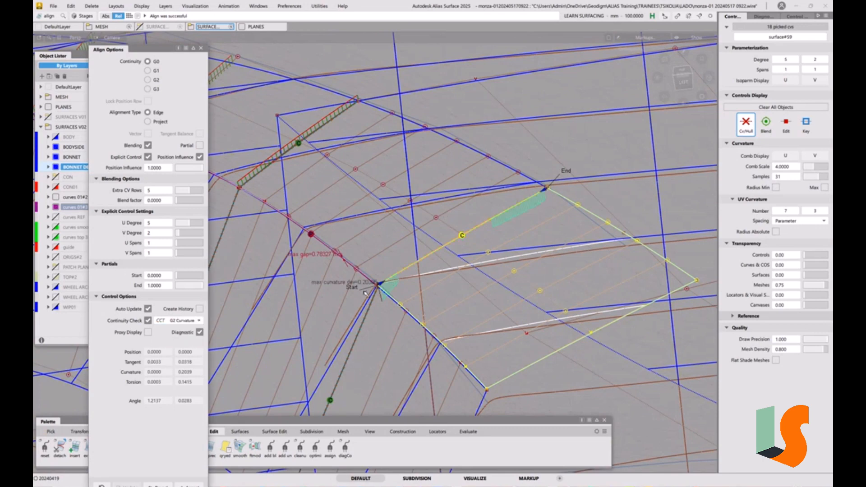
key("space")
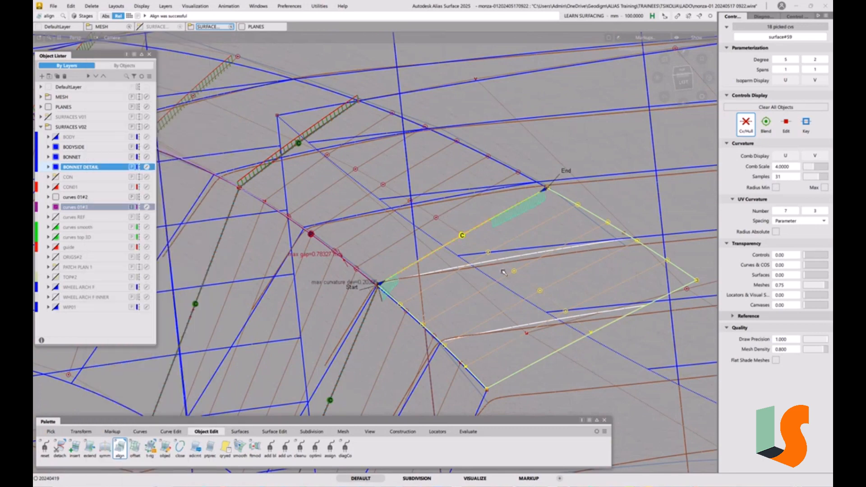
Step: Align the neighbouring upper draft surface's end edge back to the converted surface with G2 Edge alignment and Blending off
left_click(464, 235)
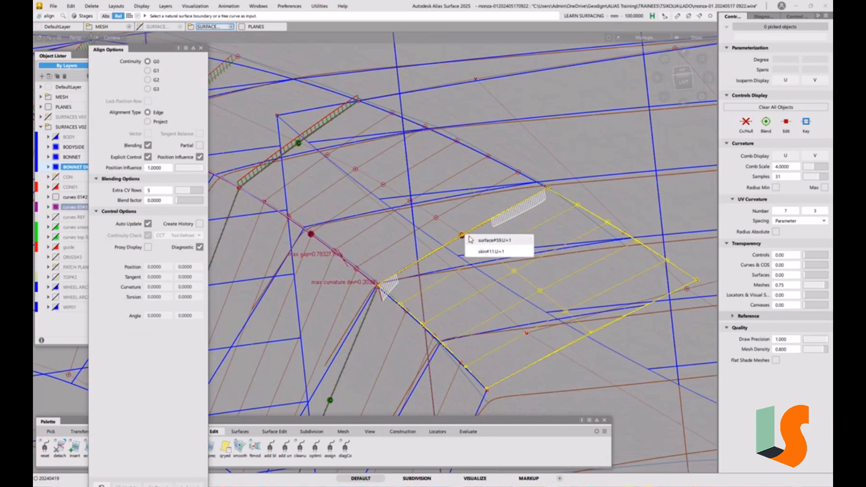
left_click(479, 248)
left_click(469, 234)
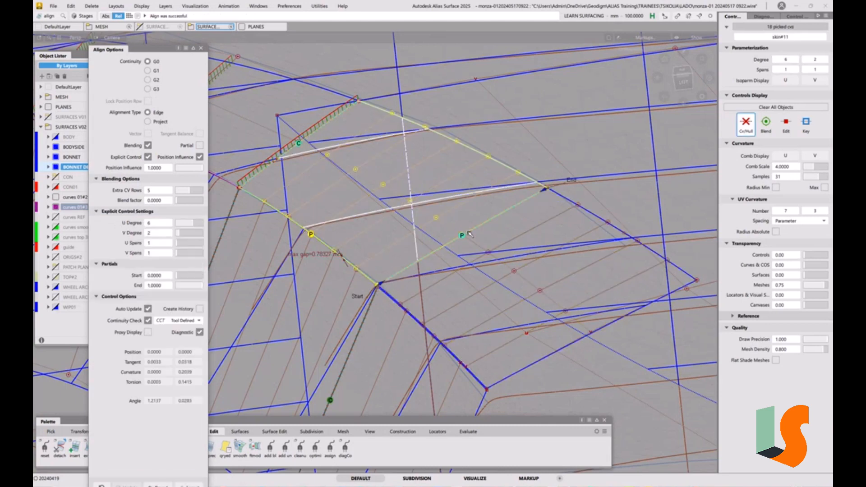
left_click(148, 80)
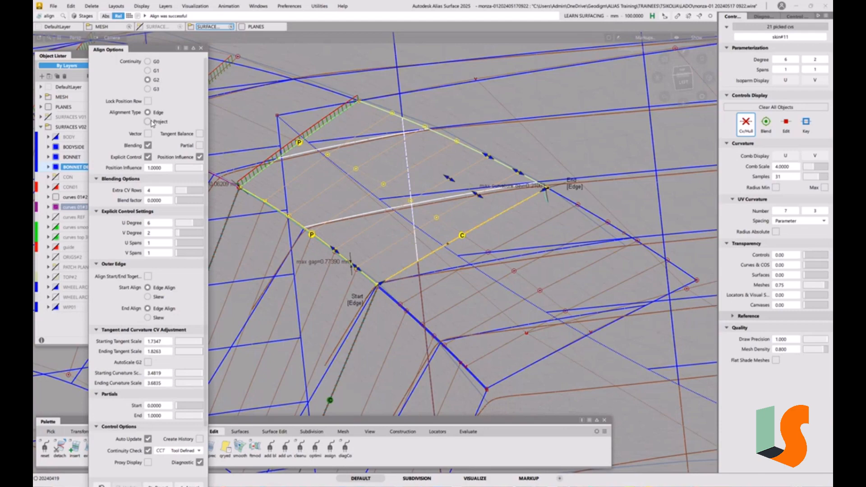
left_click(148, 145)
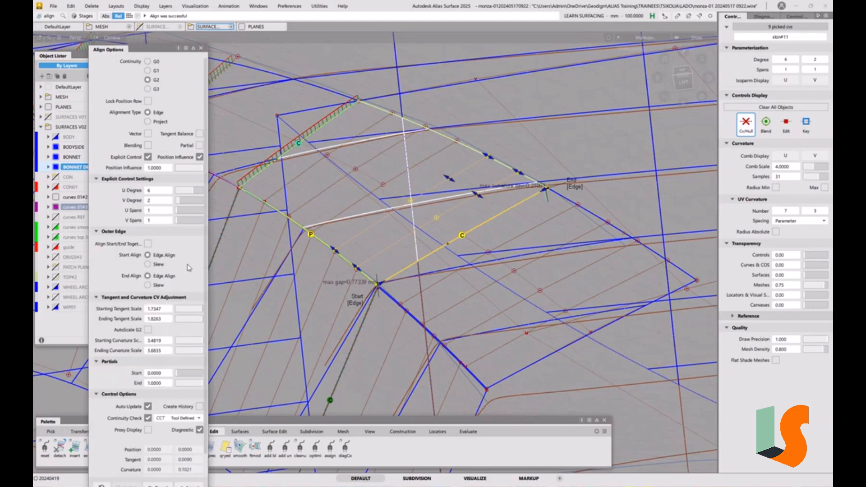
mouse_move(510, 224)
left_mouse_down("alt+shift")
mouse_move(521, 224)
mouse_move(517, 217)
left_mouse_up("alt+shift")
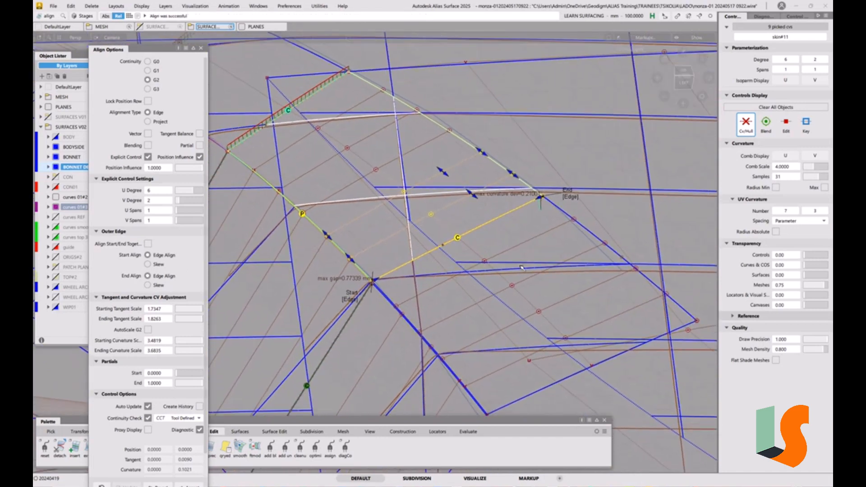
Step: Check the surface continuity along the outer edge of the converted end surface where it meets the adjoining rail surface
left_click_drag(524, 260, 525, 244, "ctrl+shift")
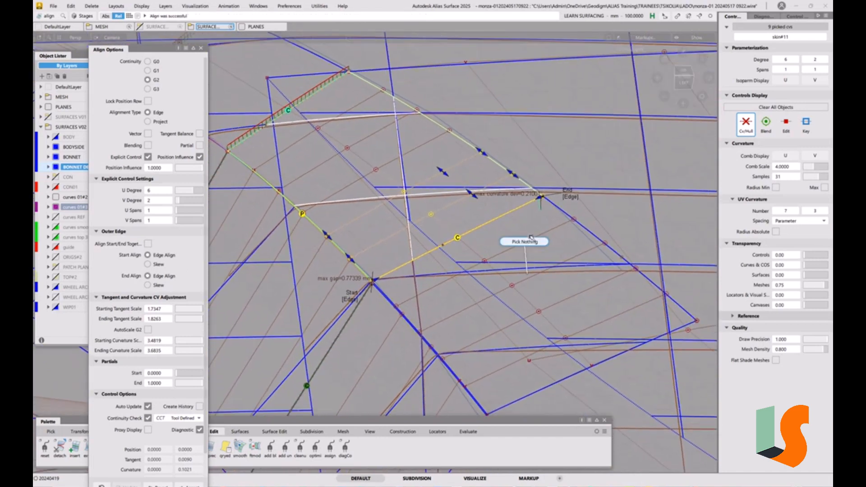
left_click_drag(589, 255, 545, 223, "alt+shift")
left_click(573, 220)
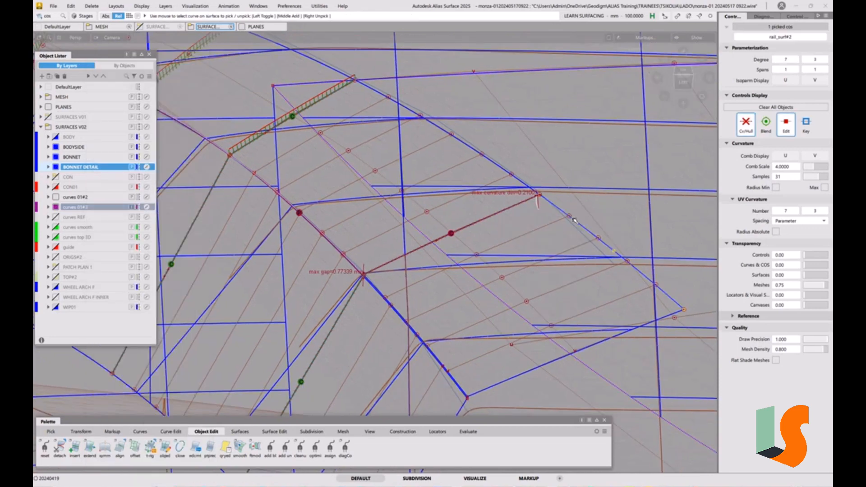
left_click_drag(565, 271, 566, 251, "ctrl+shift")
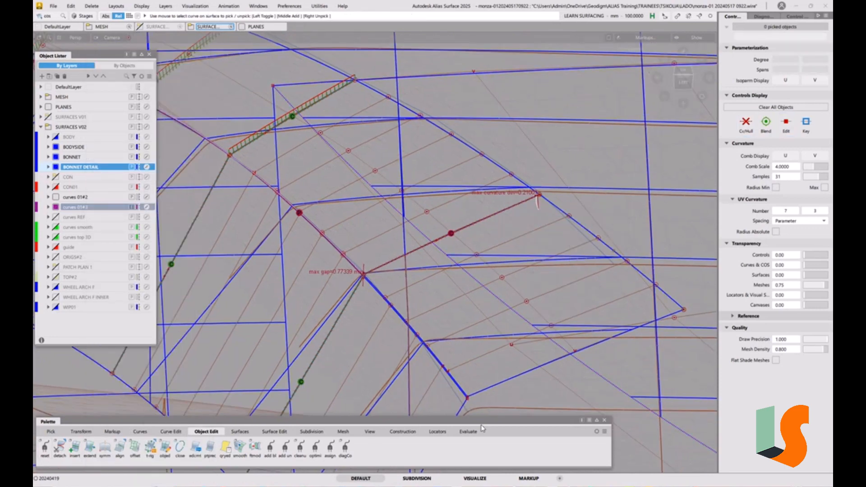
left_click(469, 432)
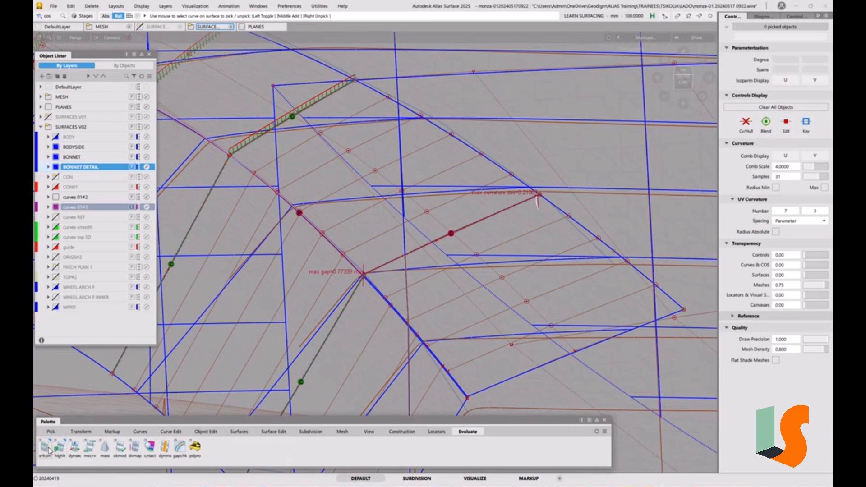
left_click(45, 447)
left_click(585, 230)
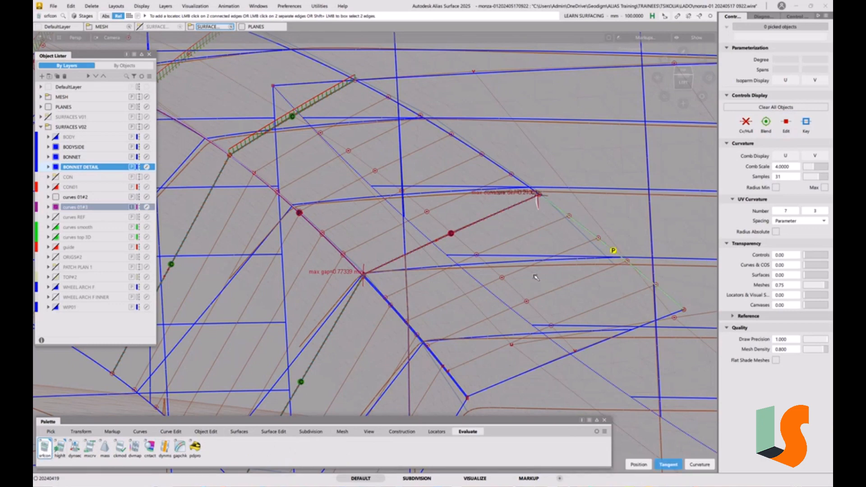
Step: Delete the curve-on-surface of rail_surf#2 that runs along the converted surface's outer edge
left_click_drag(582, 260, 545, 246, "ctrl+shift")
left_click(584, 230)
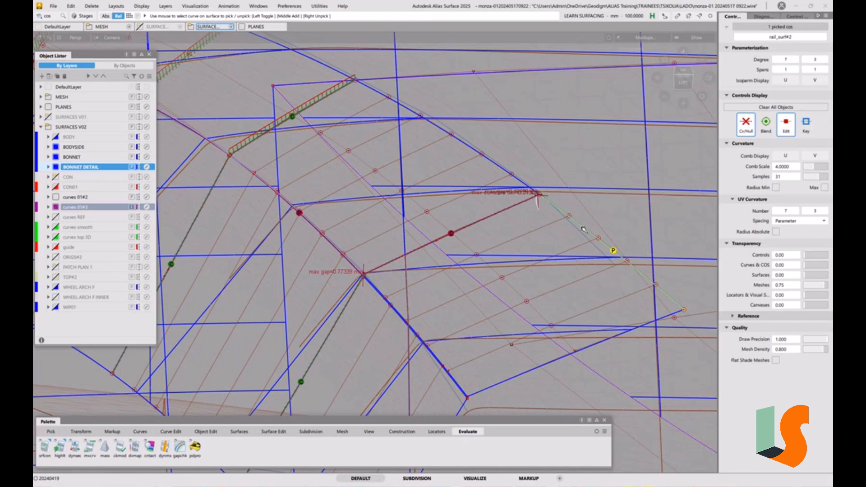
key("Delete")
left_click(400, 272)
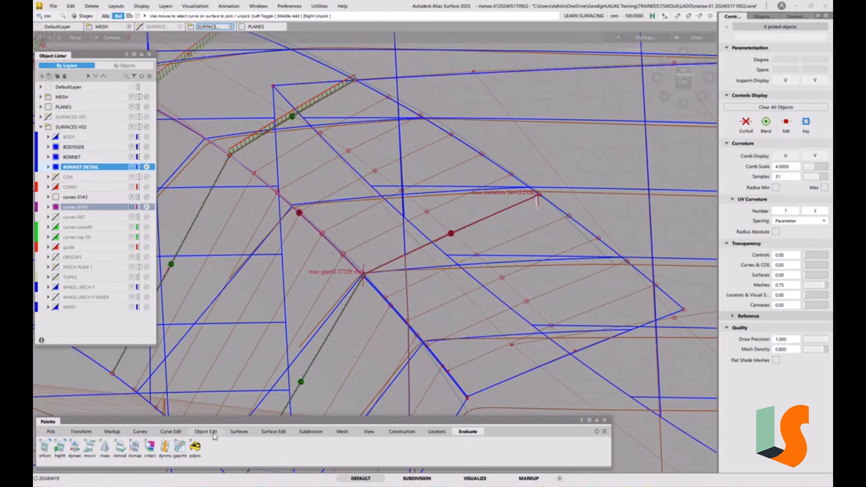
Step: Align the converted end surface's outer edge to the adjoining rail surface with G0 continuity, Project alignment type and the Z vector
left_click(210, 432)
double_click(119, 446)
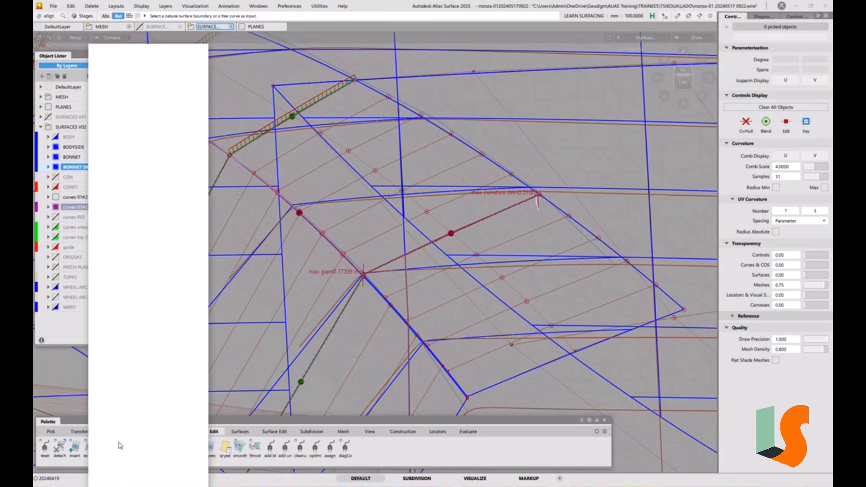
left_click(154, 62)
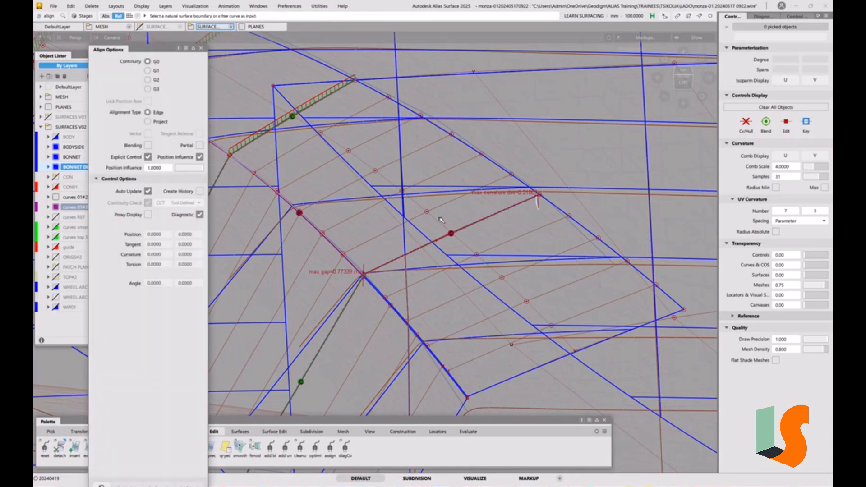
left_click(163, 121)
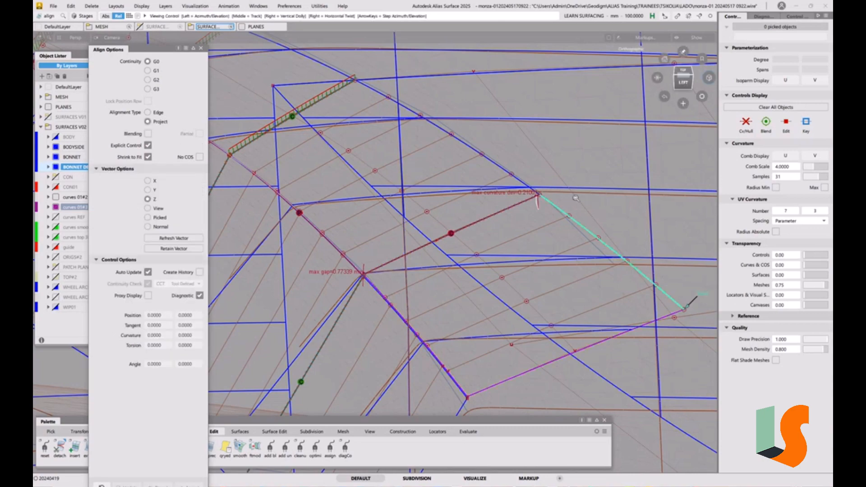
right_click_drag(576, 198, 562, 253, "alt+shift")
left_click_drag(562, 252, 548, 304, "alt+shift")
left_click(547, 303)
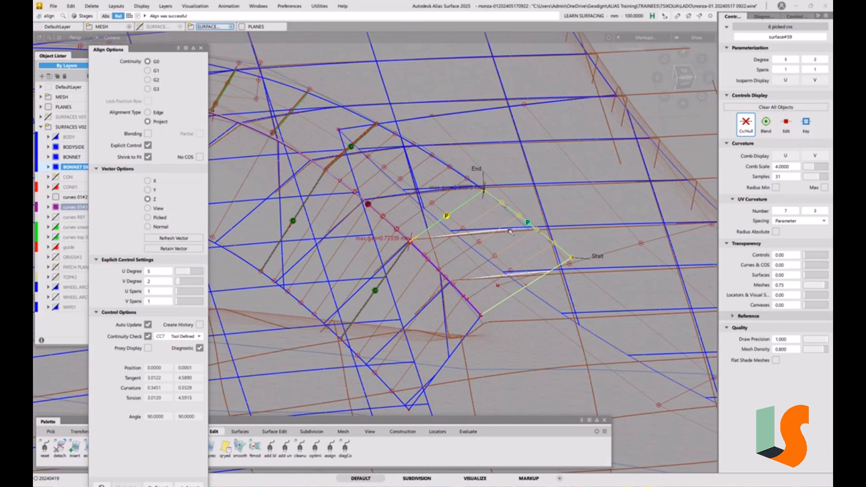
left_click_drag(510, 232, 484, 253, "alt+shift")
right_click_drag(460, 253, 479, 257, "alt+shift")
left_click_drag(478, 256, 449, 228, "ctrl+shift")
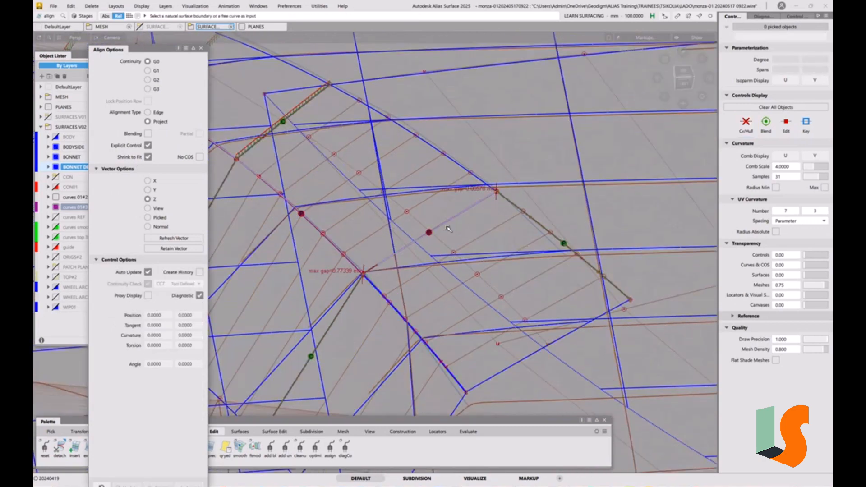
Step: Align skin#11's end edge to the converted end surface with G2 continuity and the Edge alignment type
left_click(448, 224)
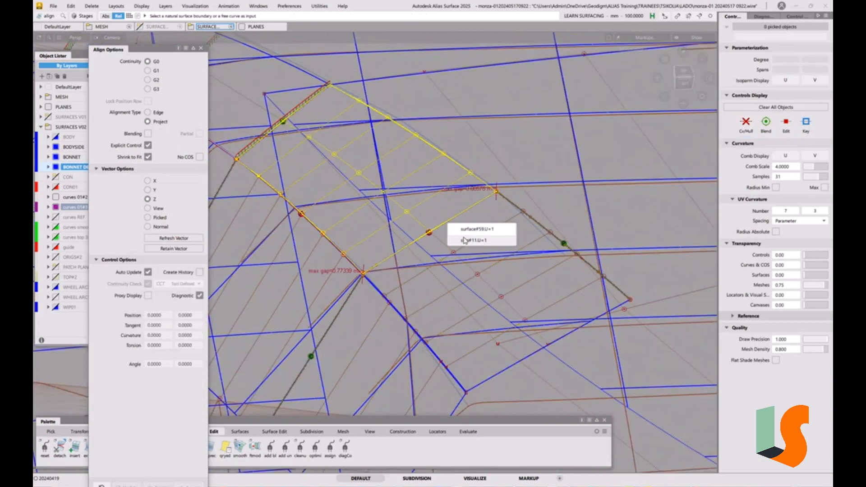
left_click(465, 240)
left_click(159, 80)
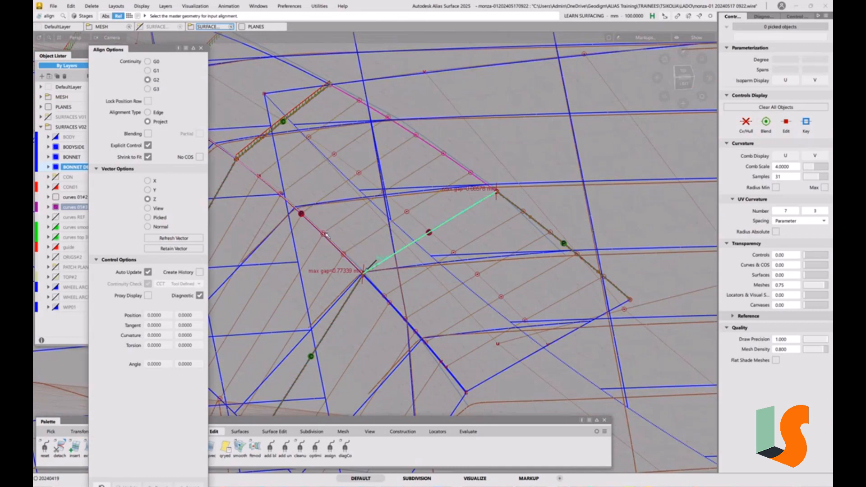
left_click(159, 113)
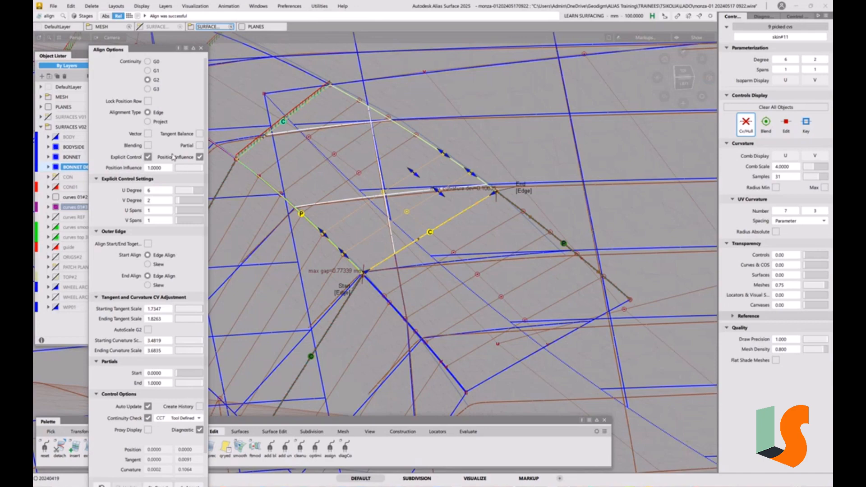
scroll(490, 215, "up", 3)
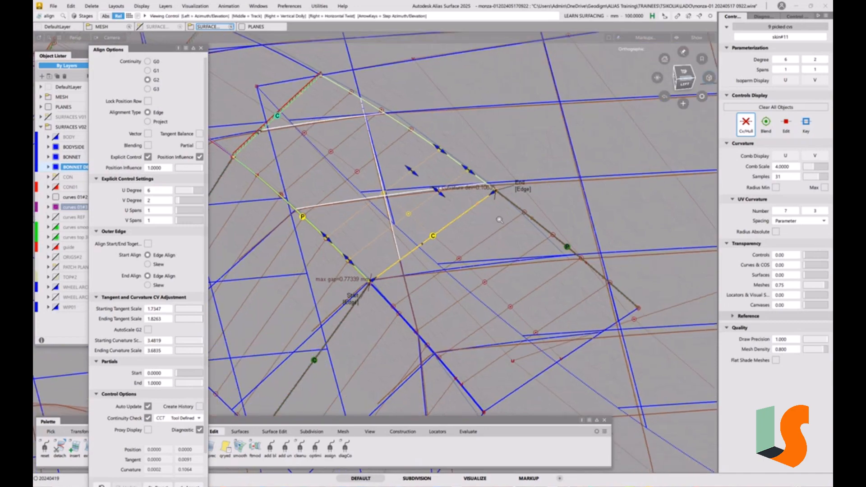
left_click_drag(472, 215, 517, 180, "alt+shift")
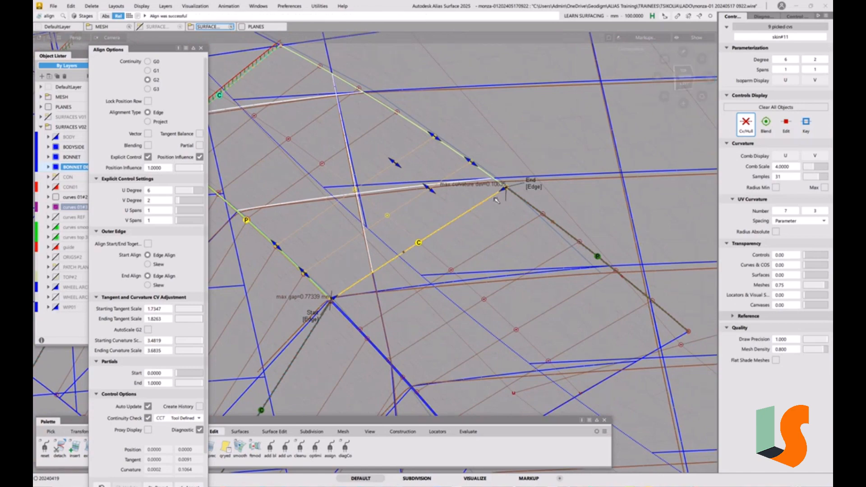
Step: Try Tangent Balance on and off for skin#11's G2 alignment, comparing the CV flow in the top view
left_click_drag(496, 200, 523, 190, "alt+shift")
left_click(681, 72)
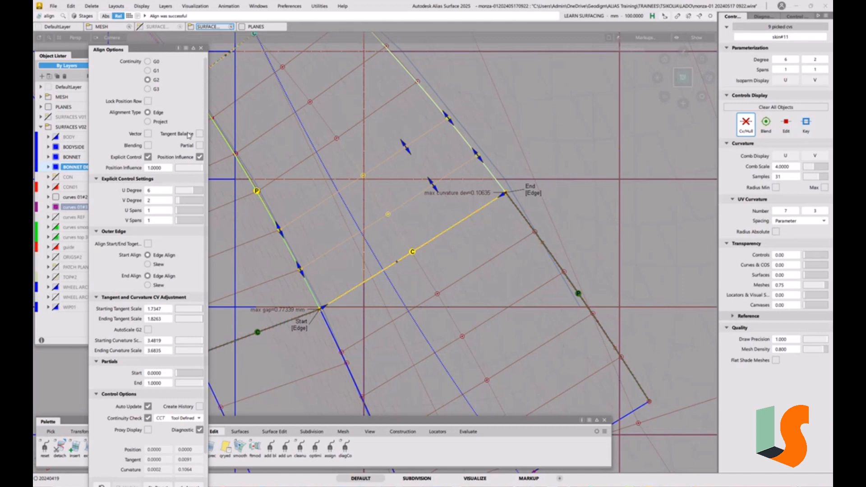
left_click(199, 134)
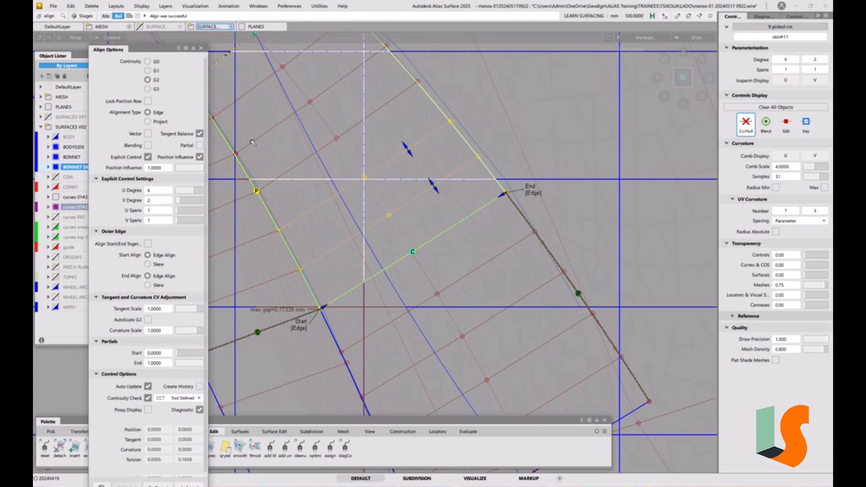
left_click(199, 134)
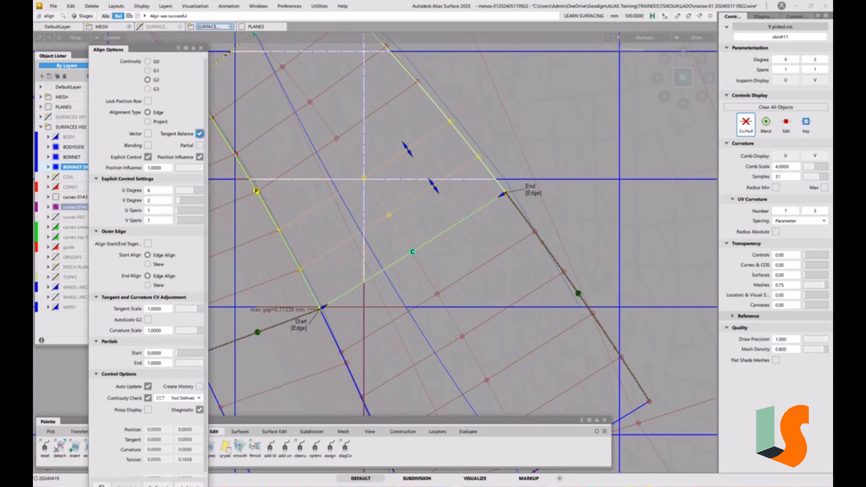
left_click(200, 135)
left_click(200, 135)
left_click(199, 135)
left_click(199, 135)
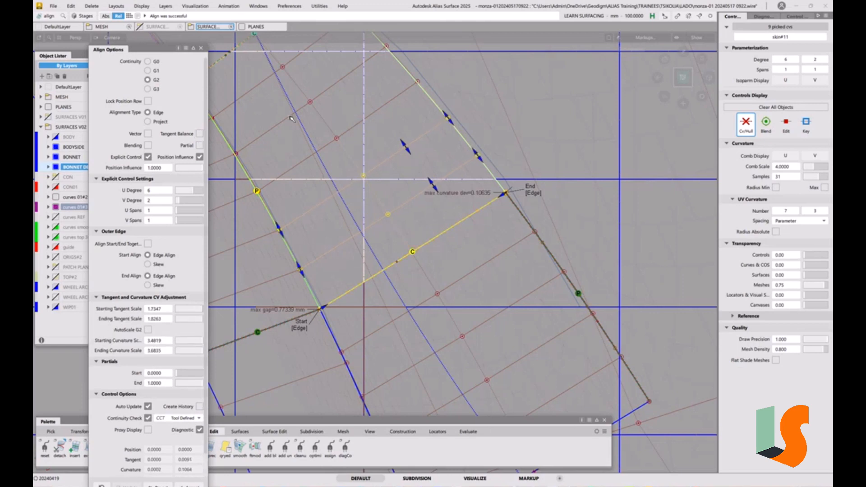
left_click(200, 134)
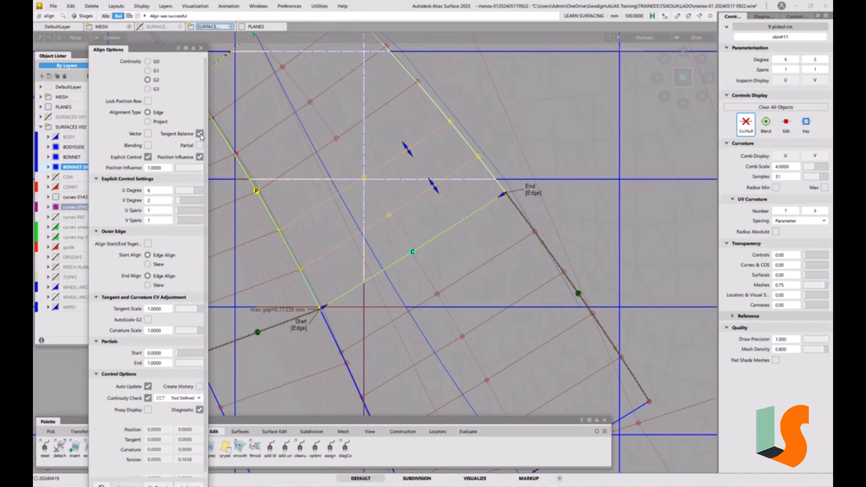
left_click(199, 134)
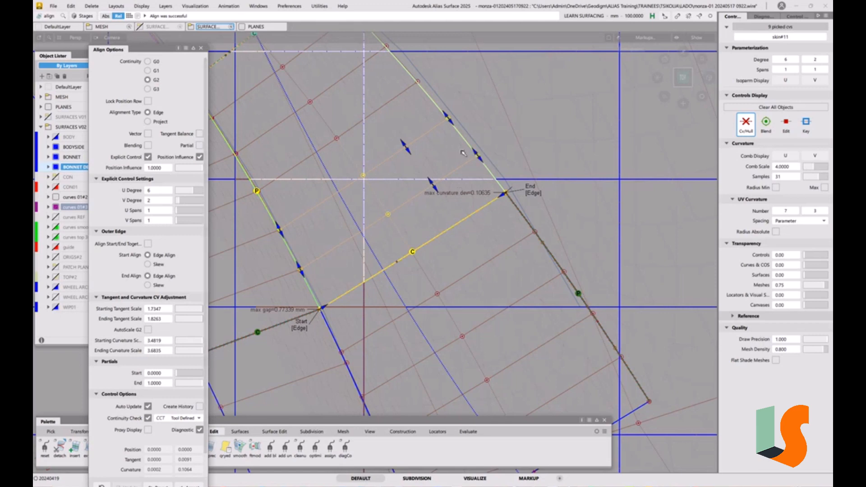
Step: Adjust the end tangent handle of skin#11's G2 alignment to an Ending Tangent Scale of about 1.799
left_click_drag(476, 154, 482, 160)
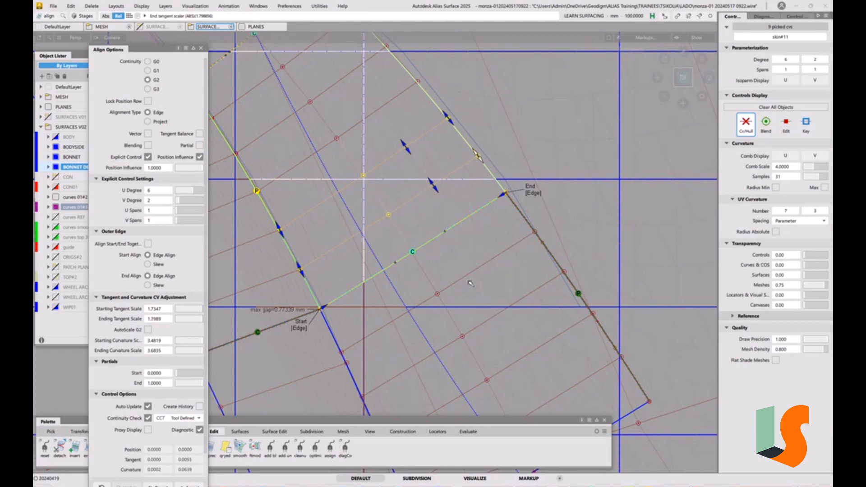
left_click_drag(470, 283, 426, 224, "alt+shift")
Step: Align skin#11's outer edge to the adjoining rail surface with G0 continuity, Project alignment type and the Z vector
left_click(156, 61)
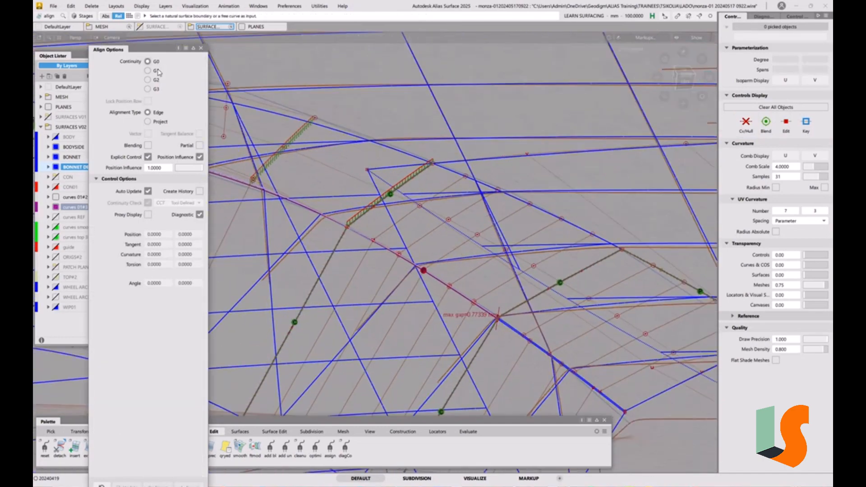
left_click(148, 121)
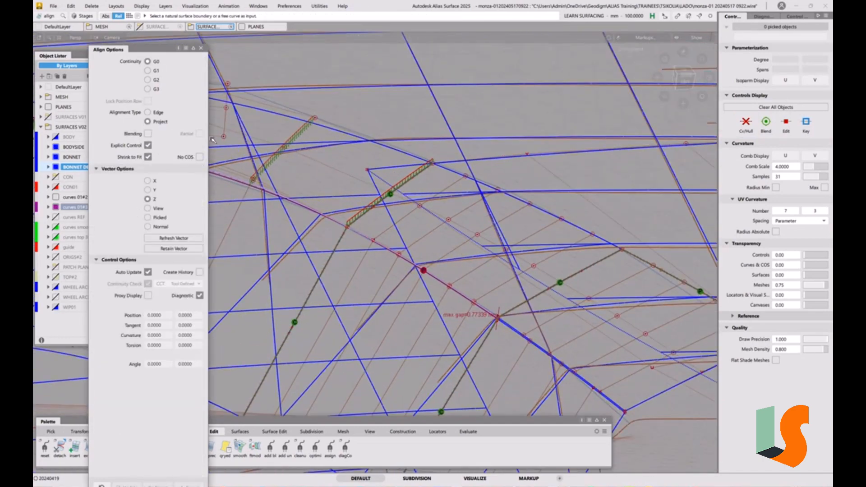
left_click(549, 213)
left_click_drag(549, 214, 492, 180, "alt+shift")
middle_click_drag(492, 179, 470, 167, "alt+shift")
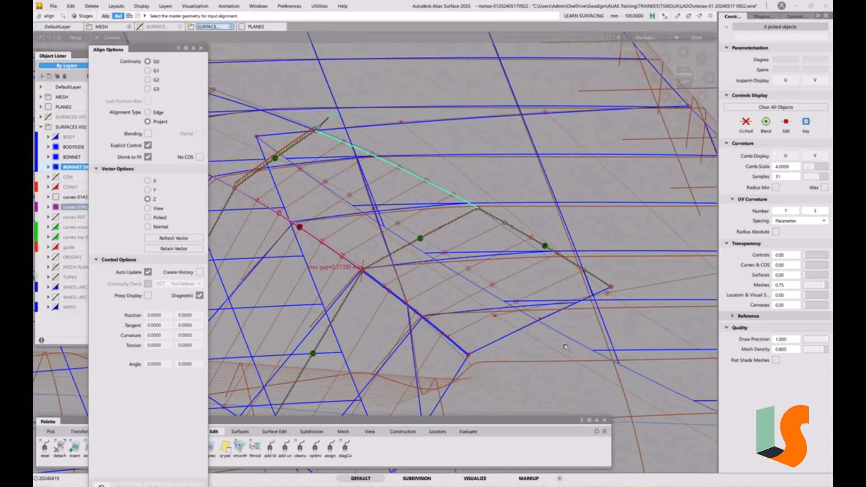
left_click(568, 336)
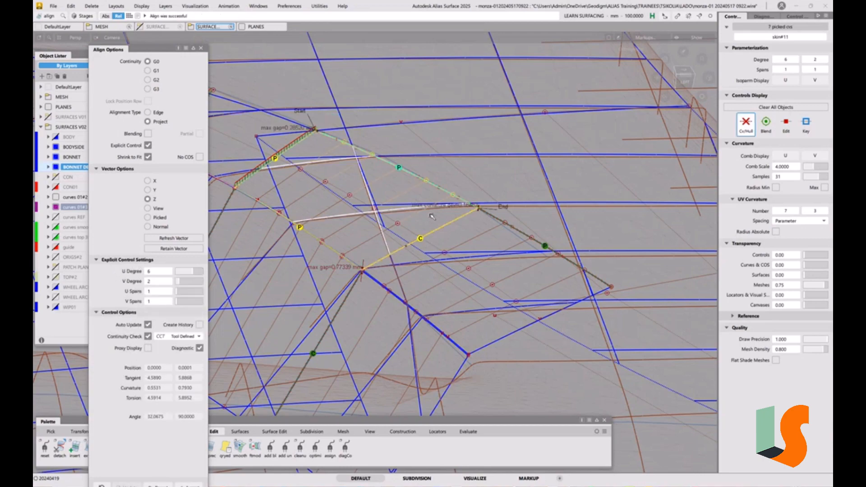
Step: Raise the projected alignment's U Degree to 7 for skin#11 and finish the alignment
right_click_drag(431, 216, 535, 219, "alt+shift")
left_click_drag(535, 219, 546, 217, "alt+shift")
middle_click_drag(570, 198, 549, 202, "alt+shift")
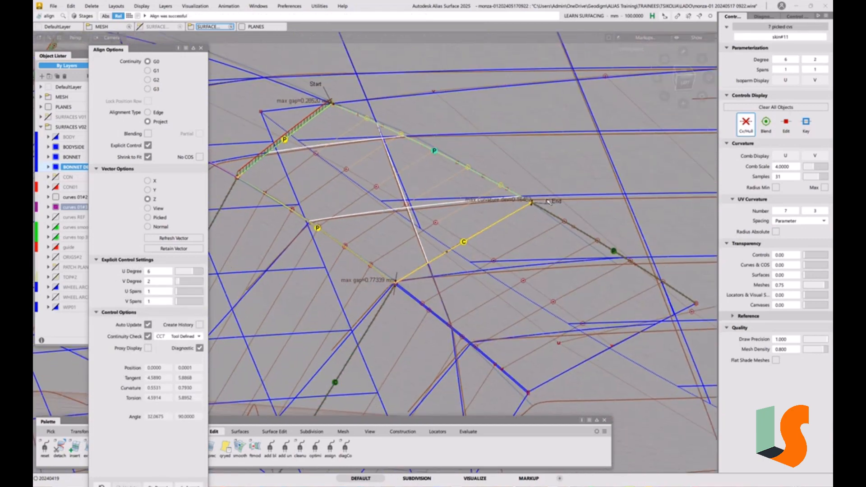
left_click_drag(524, 210, 535, 238, "alt+shift")
right_click_drag(451, 229, 482, 229, "alt+shift")
middle_click_drag(482, 229, 473, 229, "alt+shift")
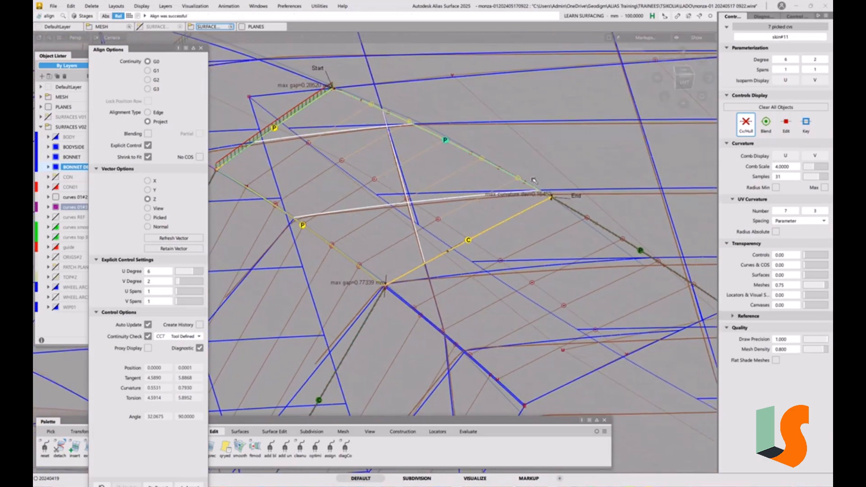
left_click_drag(466, 181, 550, 215, "alt+shift")
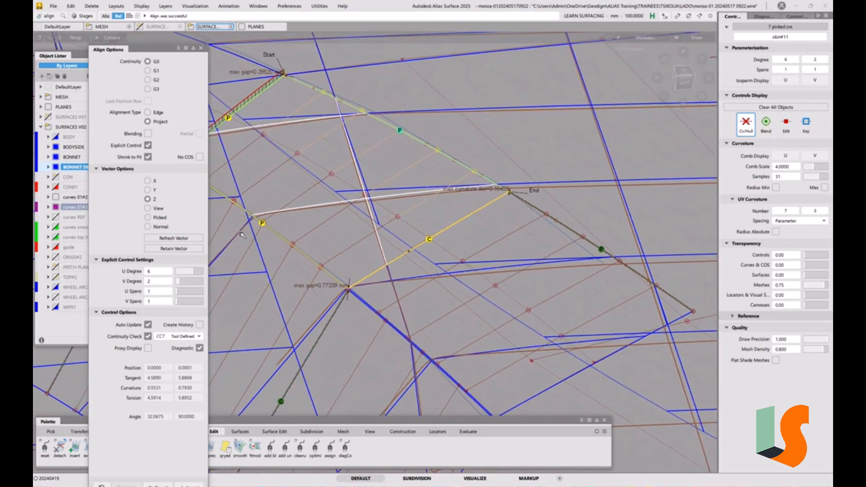
left_click(197, 274)
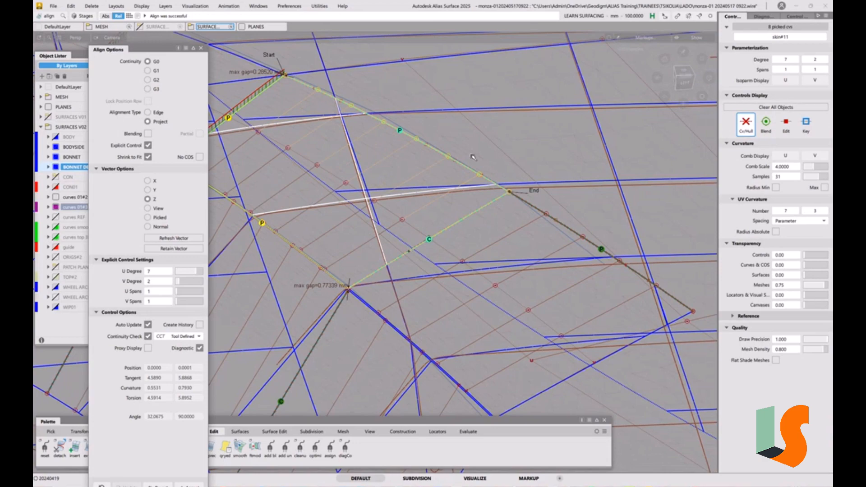
left_click_drag(520, 253, 522, 268, "ctrl+shift")
right_click_drag(505, 248, 411, 187, "alt+shift")
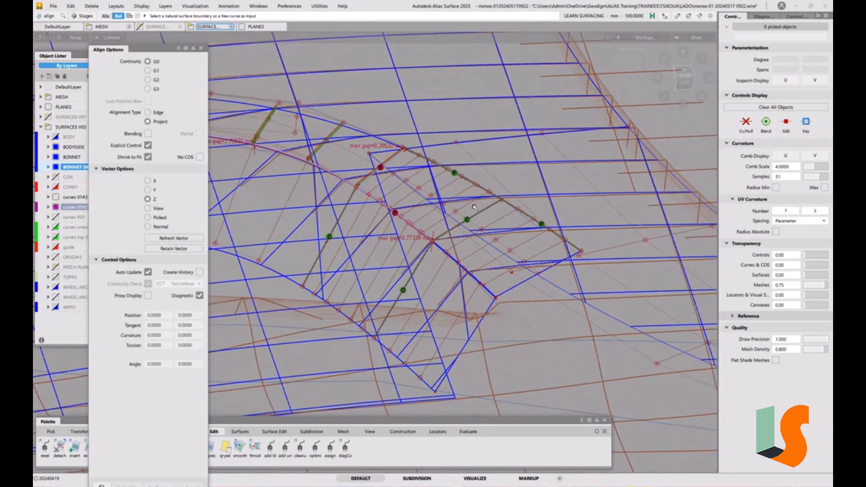
left_click_drag(474, 206, 424, 208, "alt+shift")
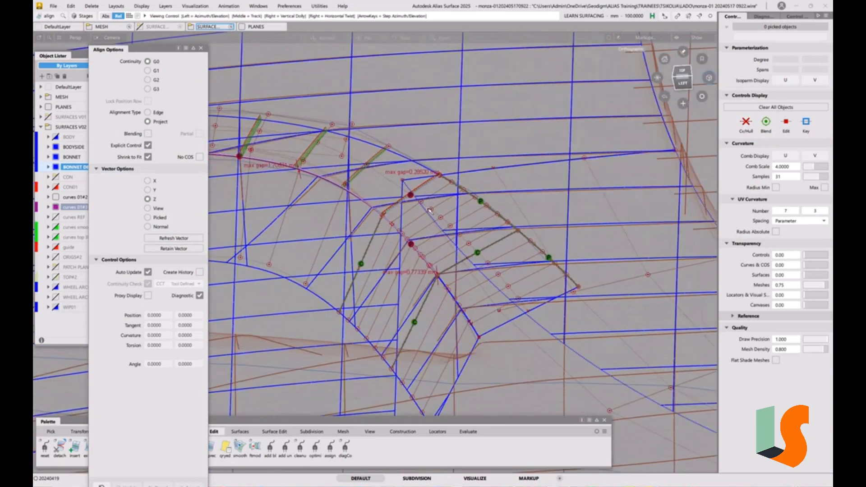
right_click_drag(451, 210, 555, 203, "alt+shift")
middle_click_drag(370, 212, 488, 251, "alt+shift")
left_click_drag(487, 250, 468, 203, "ctrl+shift")
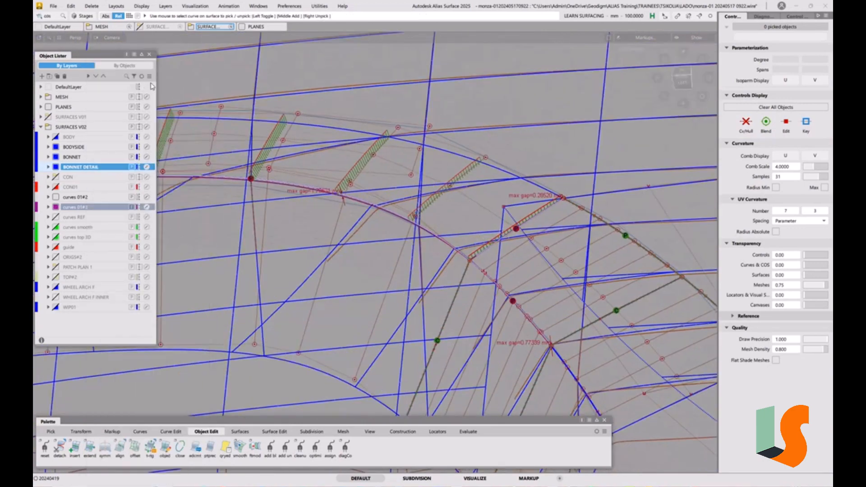
Step: Try to align skin#10's corner-side end edge to the neighbouring surface with G2 continuity and Project alignment type
double_click(119, 448)
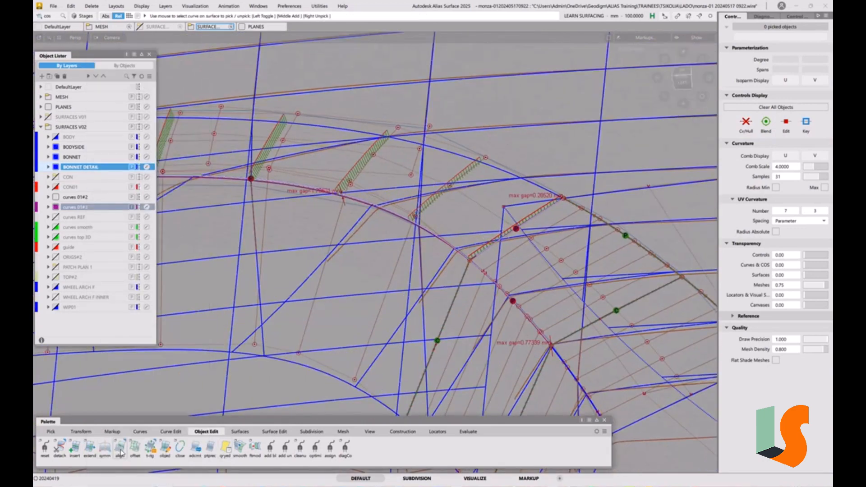
left_click(157, 81)
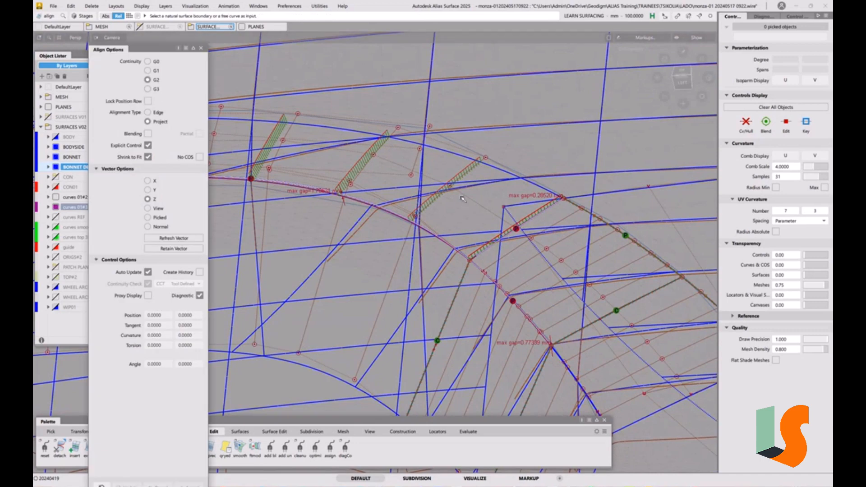
left_click(532, 222)
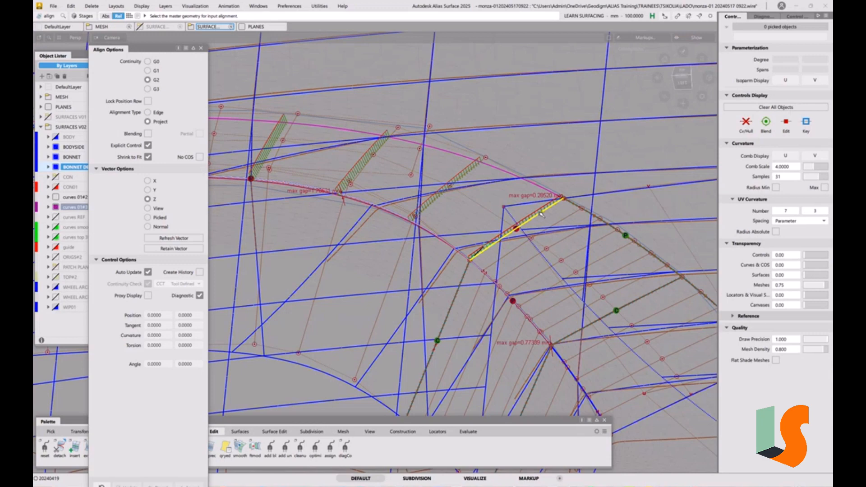
left_click(541, 214)
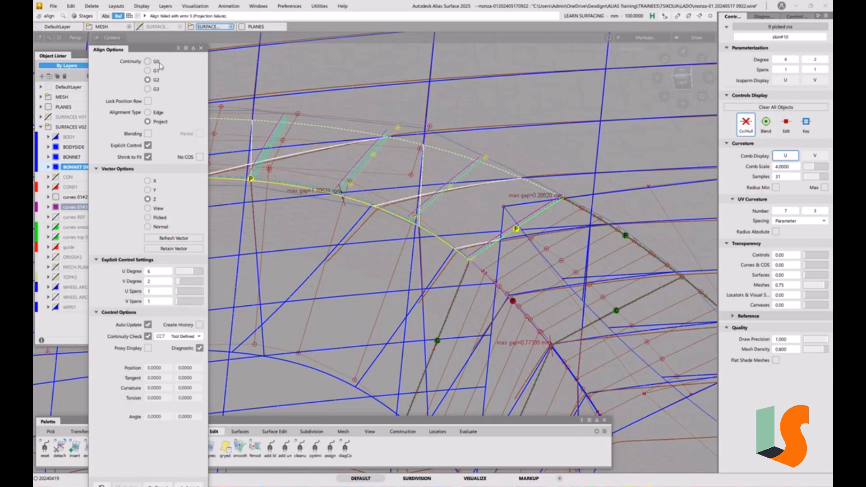
Step: Switch to the top view and turn off the CV and hull display of skin#7
left_click_drag(492, 171, 481, 194, "alt+shift")
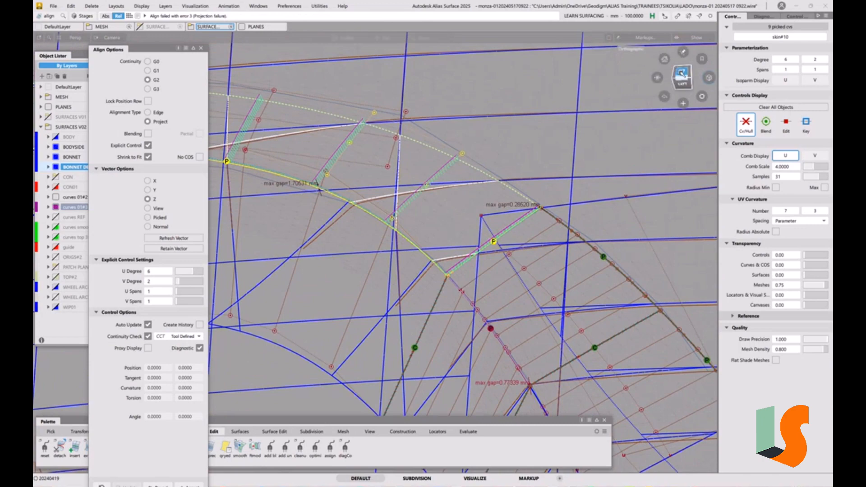
left_click(683, 75)
middle_click_drag(541, 110, 575, 241, "alt+shift")
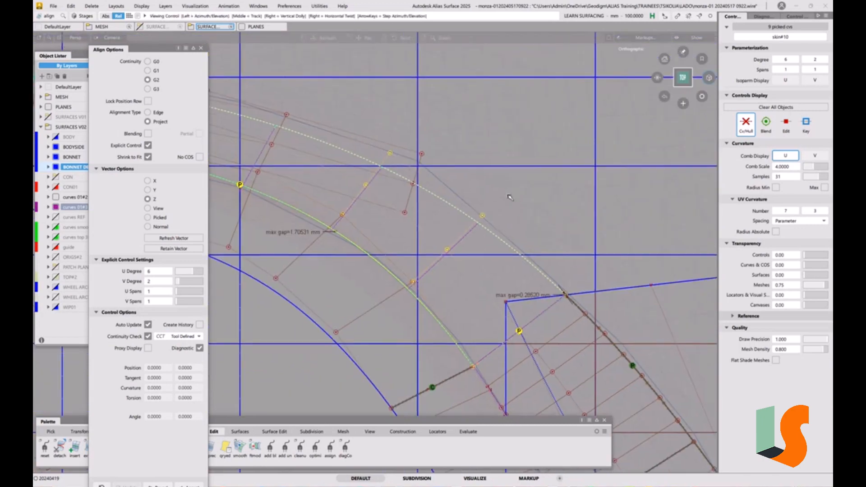
middle_click_drag(512, 245, 505, 208, "alt+shift")
left_click_drag(444, 290, 406, 203, "ctrl+shift")
left_click(404, 163)
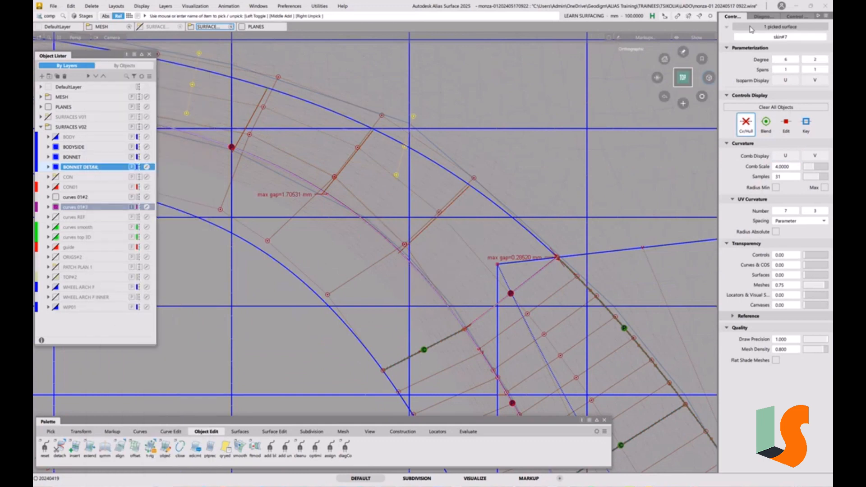
left_click(746, 124)
middle_click_drag(523, 243, 503, 228, "alt+shift")
left_click_drag(508, 261, 503, 228, "ctrl+shift")
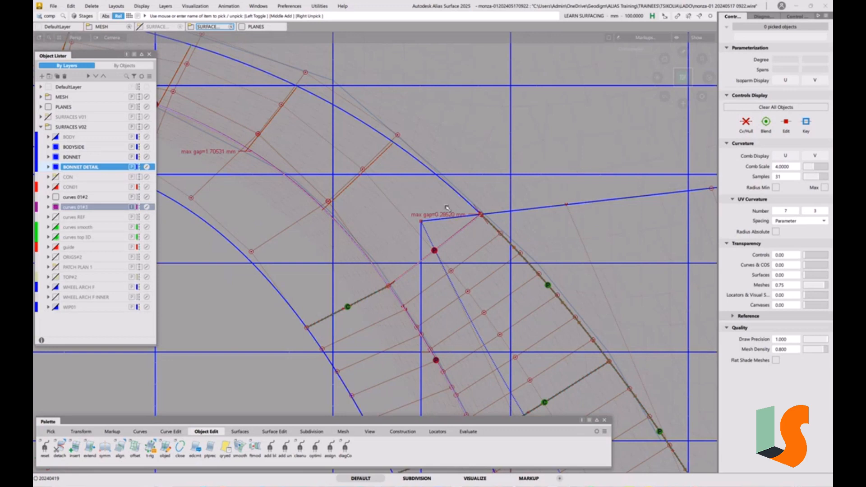
Step: Align skin#10's corner-side end edge to the adjoining surface with G2 continuity and Edge alignment type
key("shift+alt")
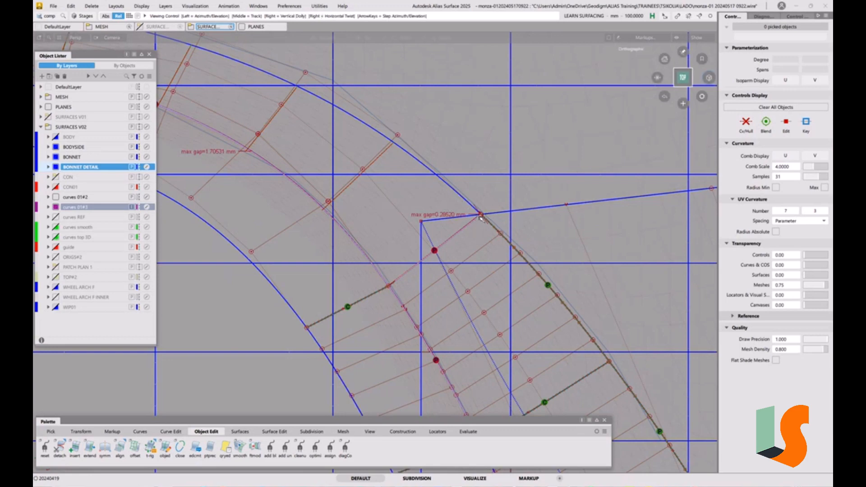
right_click_drag(481, 218, 603, 141, "alt+shift")
middle_click_drag(603, 141, 429, 144, "alt+shift")
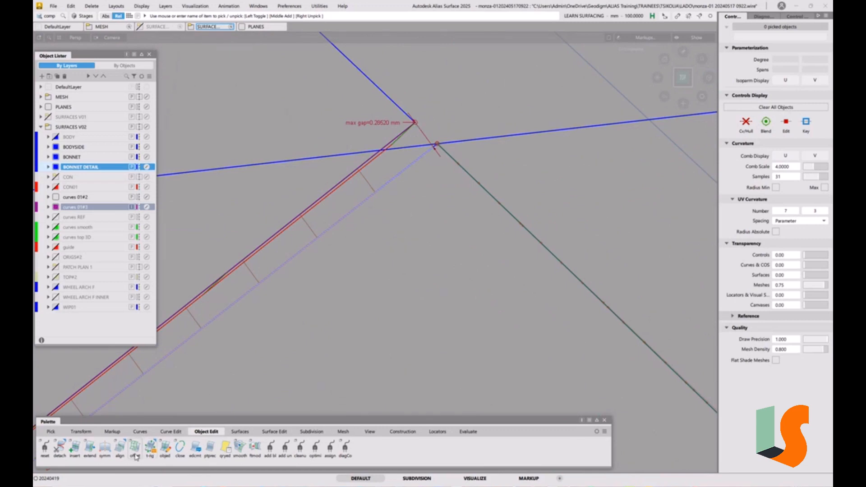
double_click(120, 447)
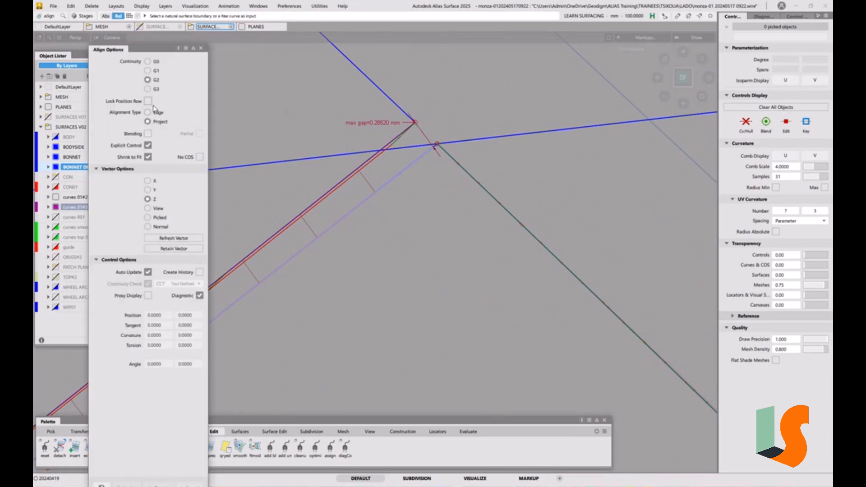
left_click(154, 112)
left_click(357, 170)
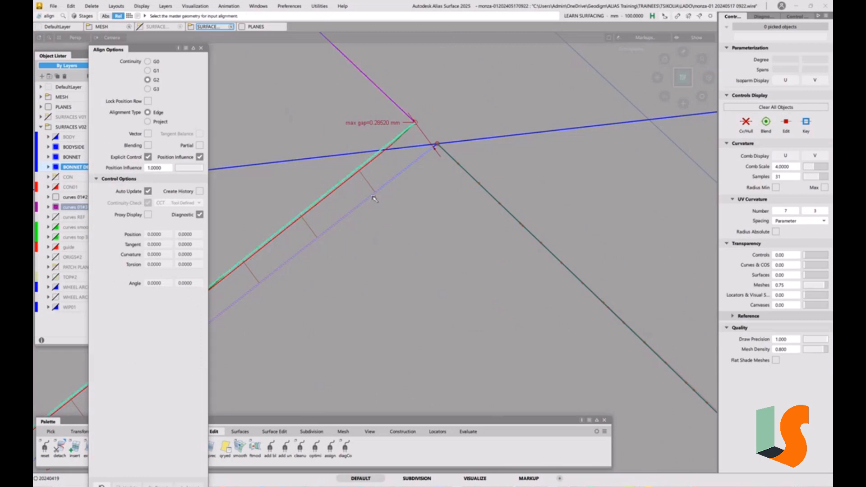
left_click(372, 197)
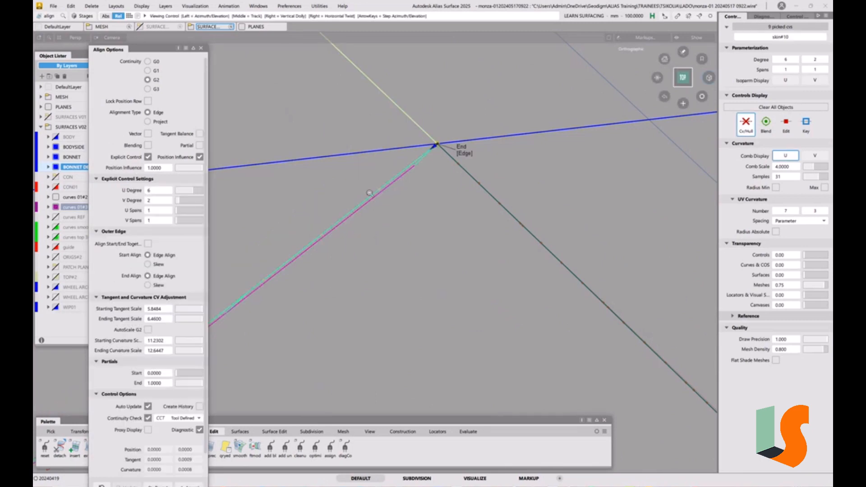
Step: Enable the Vector option with the Z vector for skin#10's corner-side alignment and finish it
right_click_drag(370, 191, 336, 293, "alt+shift")
middle_click_drag(336, 294, 553, 272, "alt+shift")
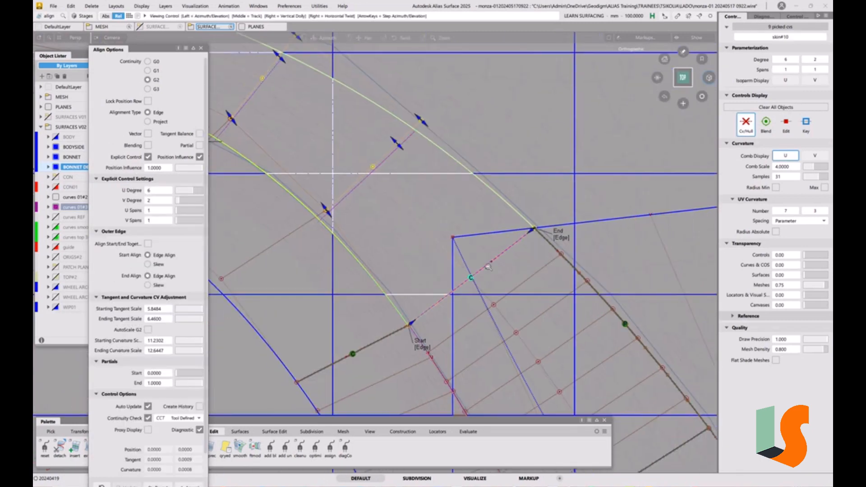
right_click_drag(553, 271, 528, 266, "alt+shift")
middle_click_drag(528, 267, 437, 284, "alt+shift")
right_click_drag(437, 284, 445, 291, "alt+shift")
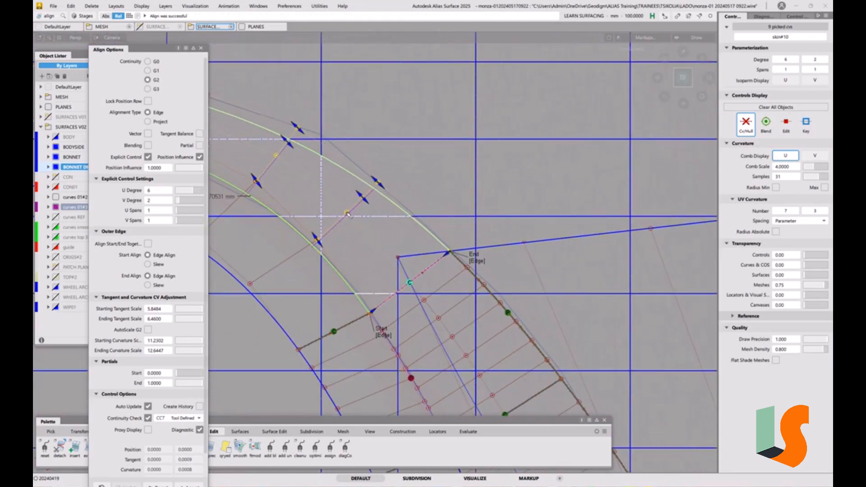
left_click(148, 134)
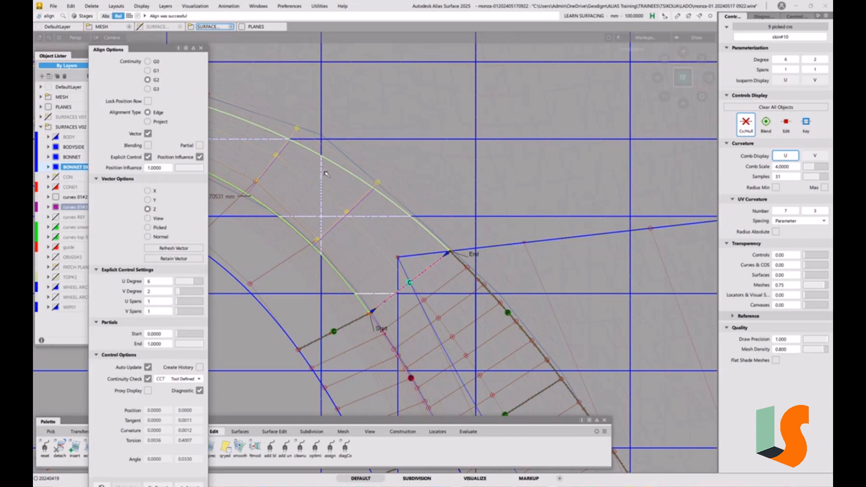
right_click_drag(398, 167, 418, 203, "alt+shift")
middle_click_drag(418, 203, 681, 250, "alt+shift")
key("space")
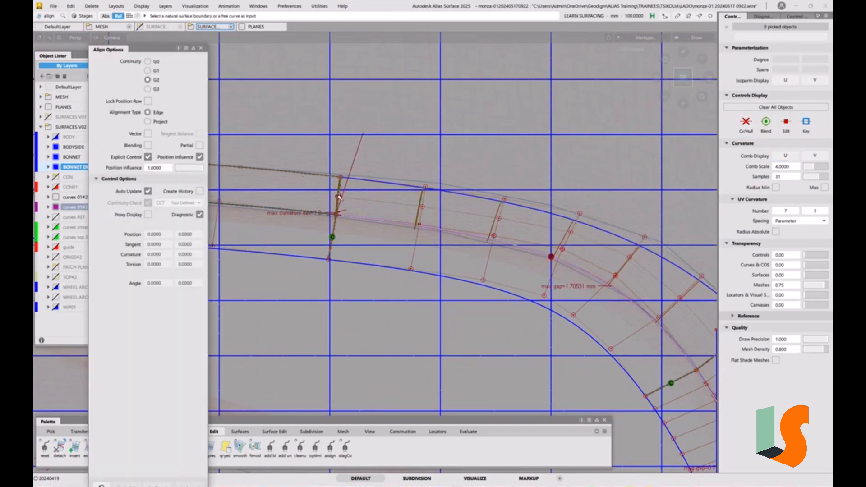
Step: Align skin#10's opposite end edge to its neighbouring surface with G2 continuity and Edge type, enabling the Vector option in Z
left_click(340, 196)
left_click(339, 196)
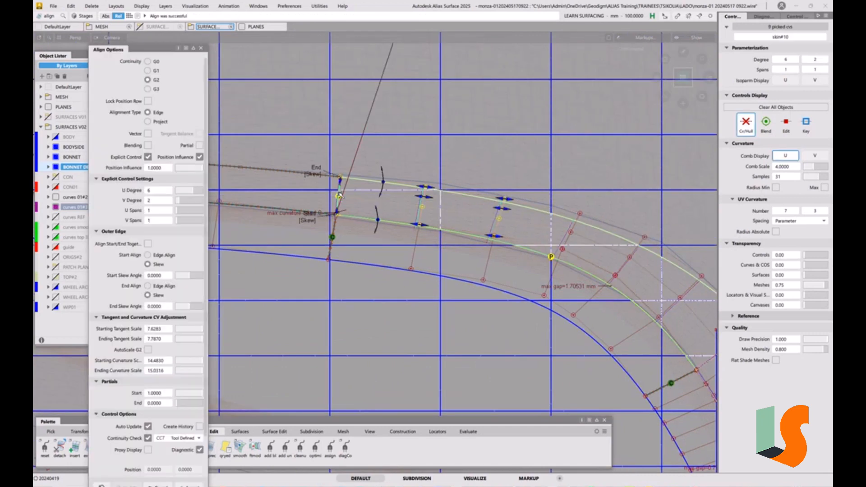
scroll(379, 263, "up", 2)
scroll(353, 246, "up", 1)
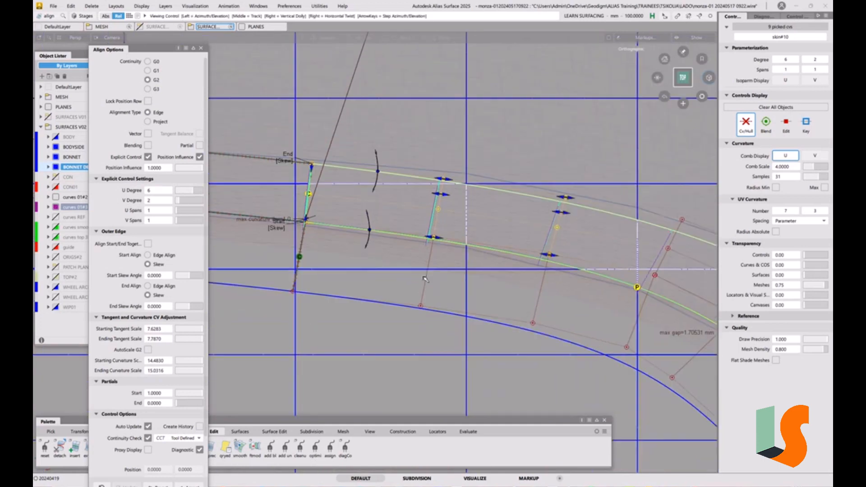
left_click(148, 134)
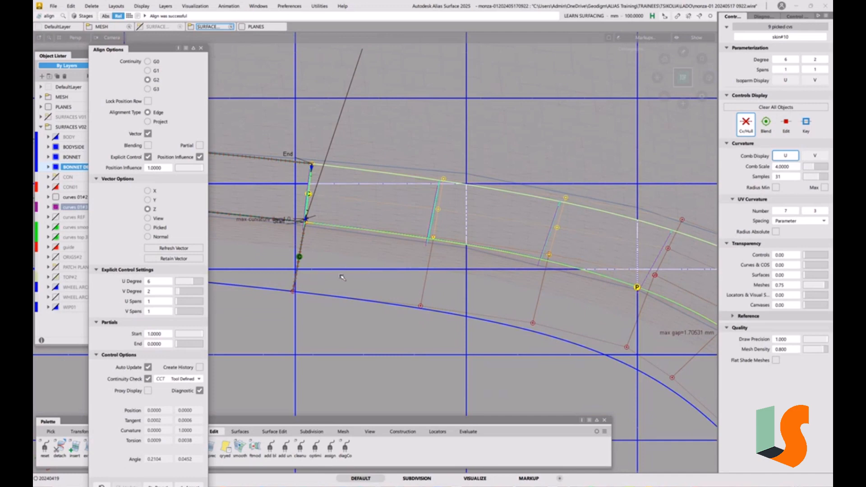
Step: Leave the alignment, select skin#10 and turn off its U curvature comb display
left_click_drag(378, 258, 432, 228, "ctrl+shift")
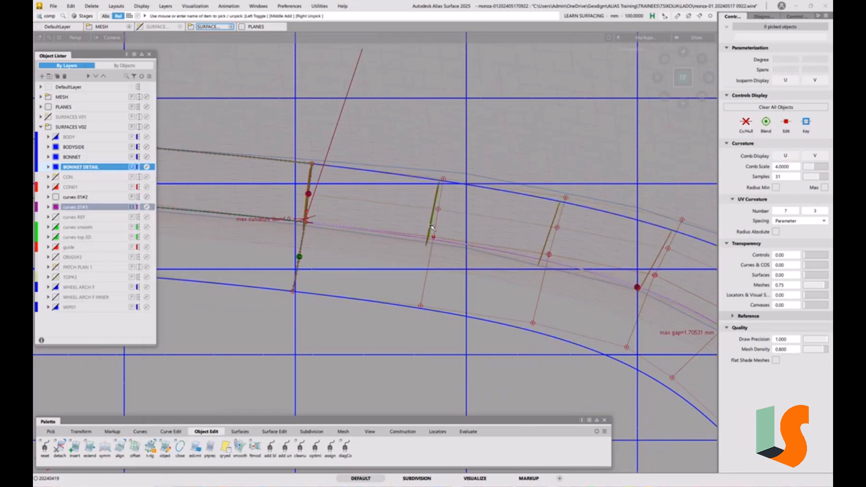
left_click(433, 216)
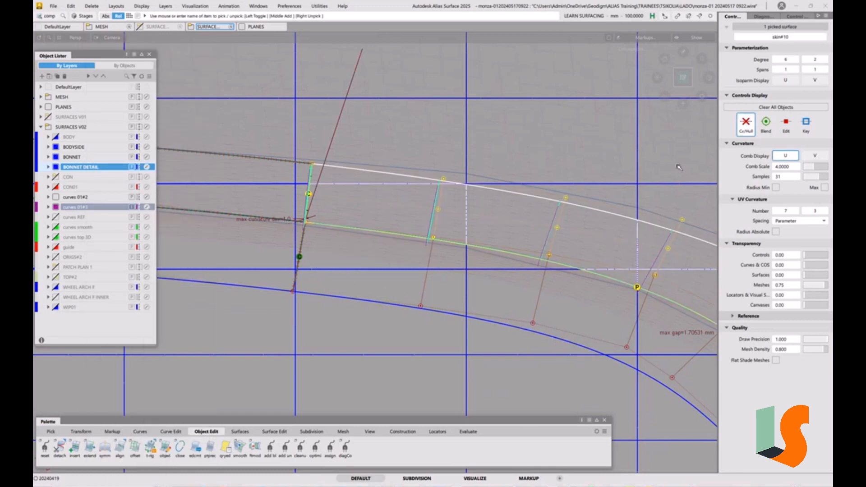
left_click(331, 208)
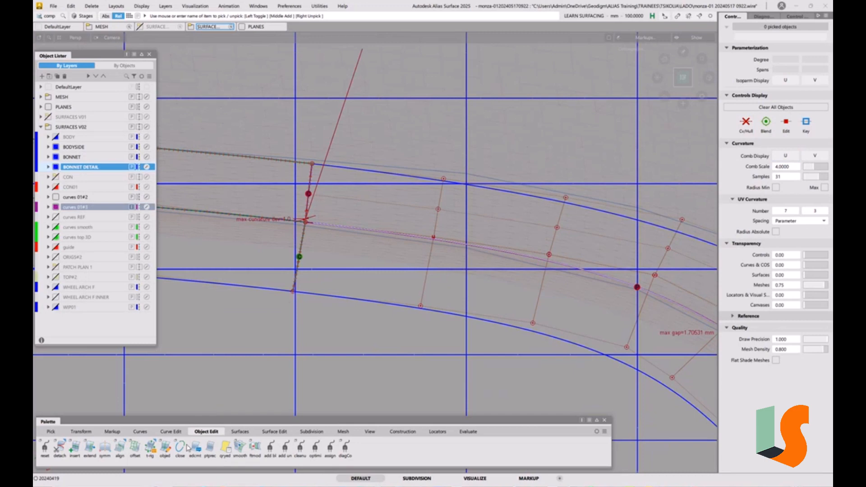
Step: Redo the G2 alignment of skin#10's opposite end without Vector, setting both outer edges from Skew to Edge, and finish it
double_click(119, 449)
left_click(309, 193)
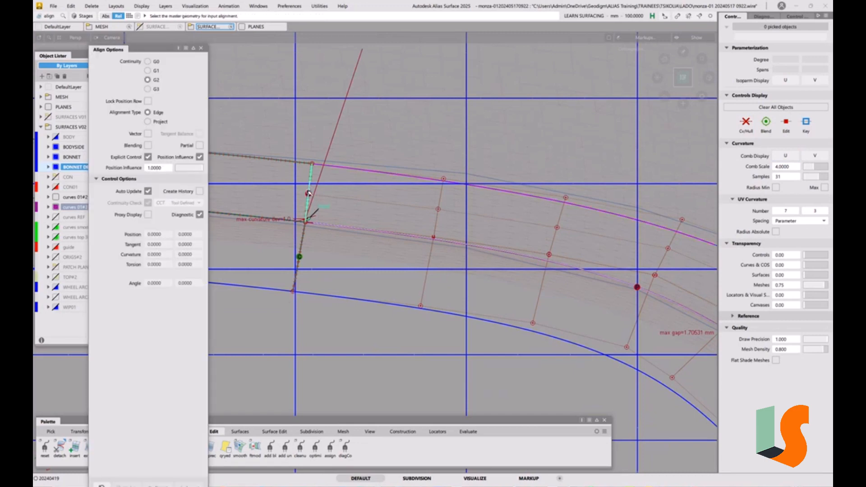
left_click(309, 193)
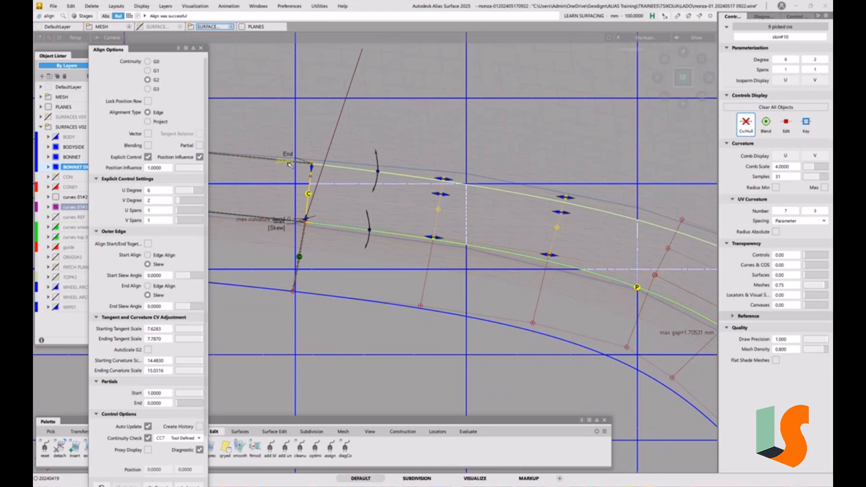
left_click(285, 161)
left_click(280, 229)
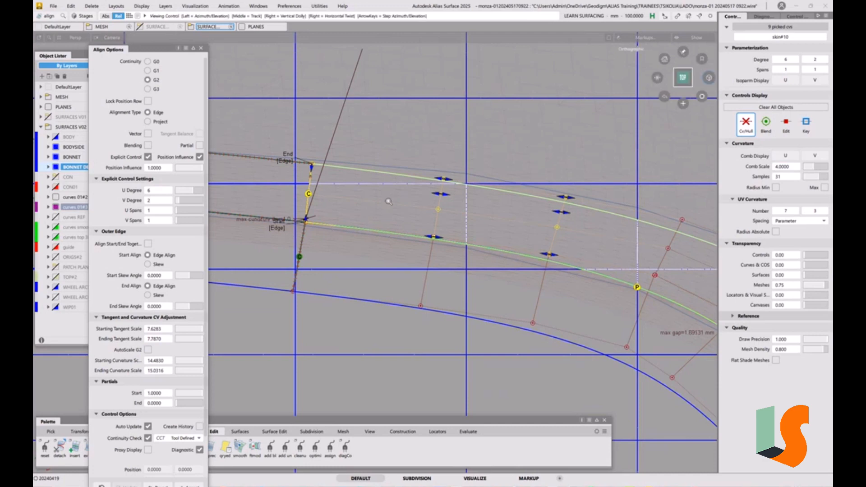
right_click_drag(388, 197, 616, 318, "alt+shift")
middle_click_drag(616, 318, 415, 215, "alt+shift")
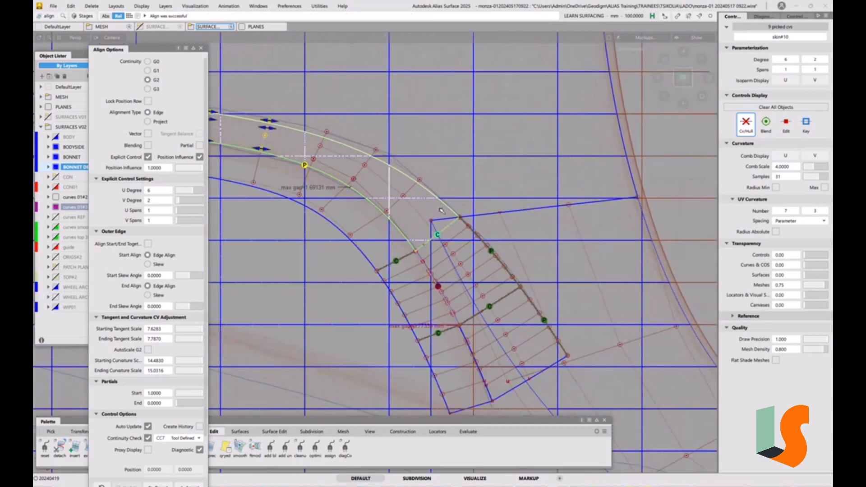
key("space")
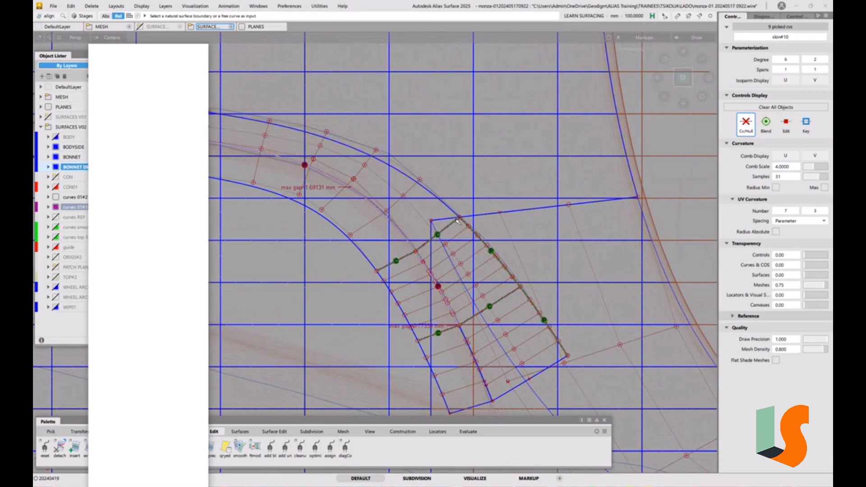
Step: Realign skin#10's far end edge to its neighbour with G2 continuity, setting Start Align and End Align to Edge Align
key("ctrl+q")
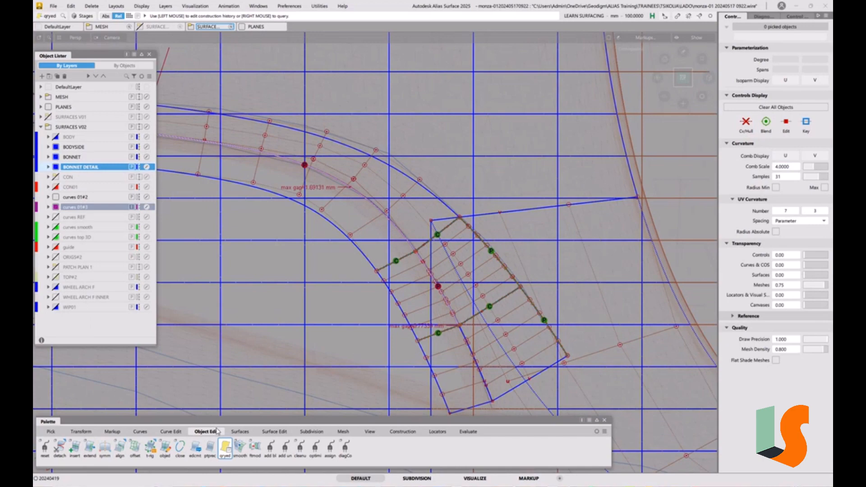
right_click_drag(446, 240, 280, 180, "alt+shift")
middle_click_drag(280, 180, 650, 332, "alt+shift")
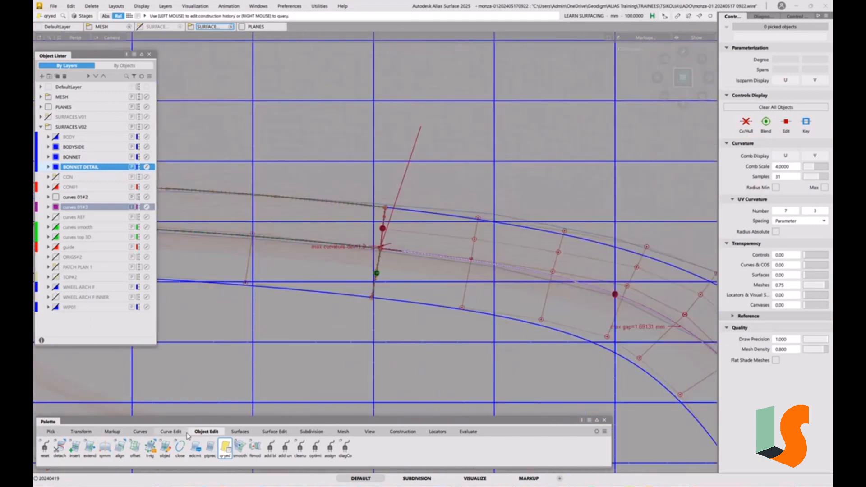
double_click(121, 449)
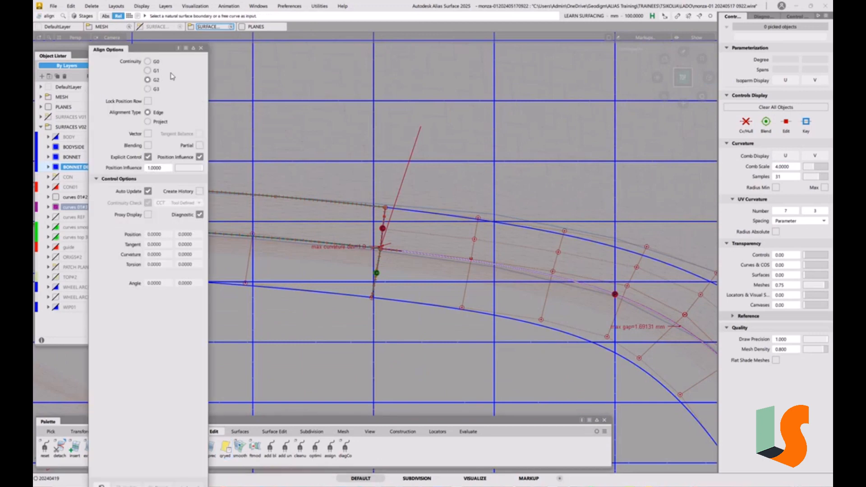
left_click(384, 217)
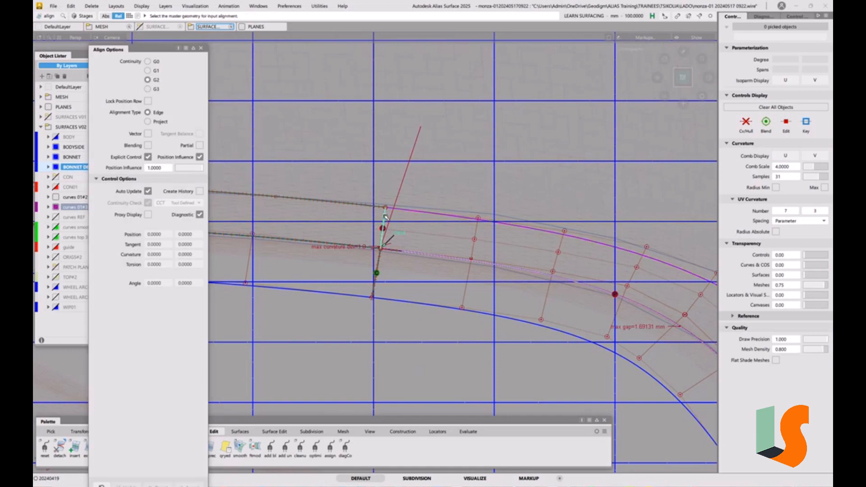
left_click(384, 215)
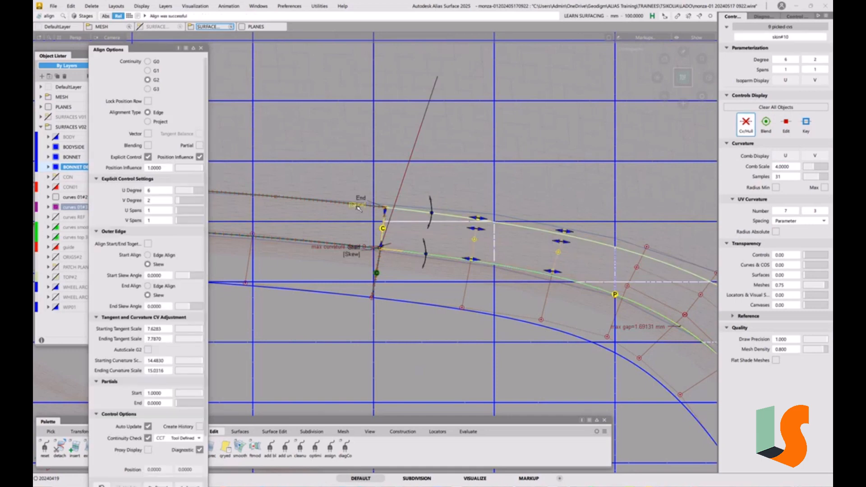
left_click(164, 256)
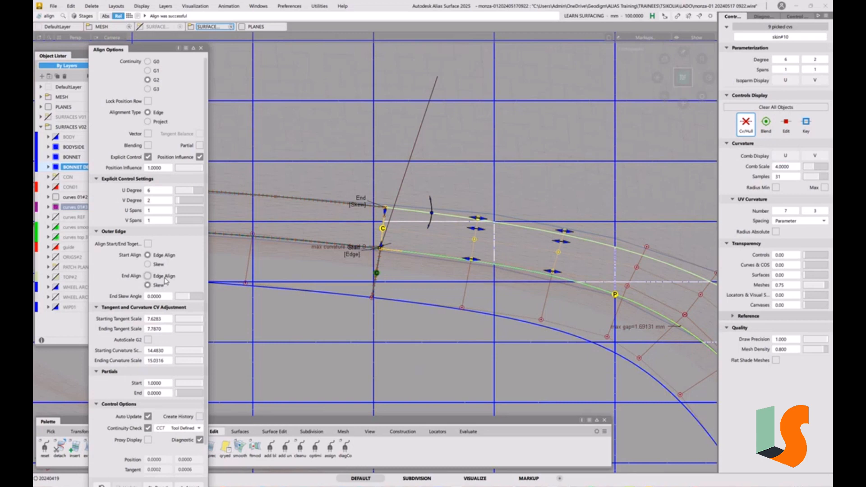
left_click(165, 279)
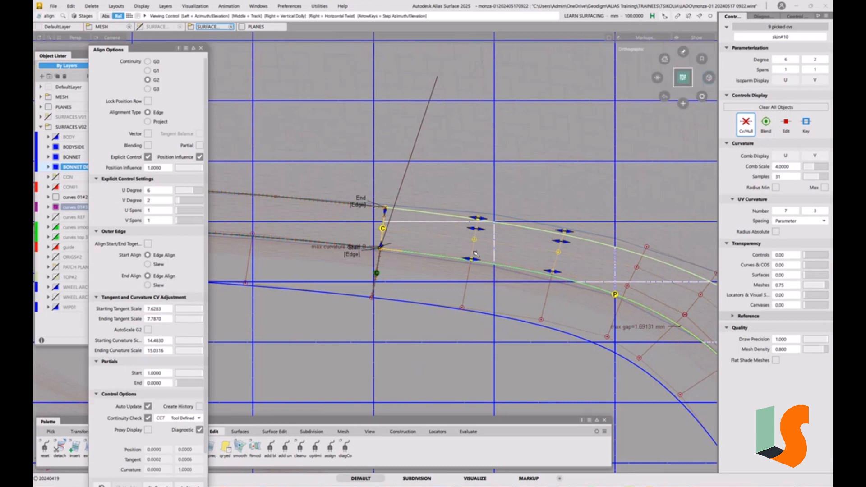
Step: Raise the V degree to 3 in skin#10's G2 end alignment and finish the alignment
middle_click_drag(461, 251, 373, 248, "alt+shift")
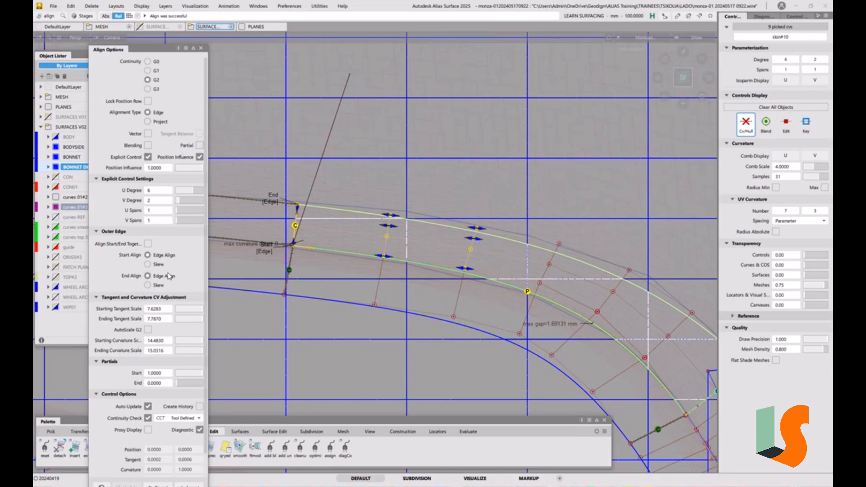
left_click(182, 199)
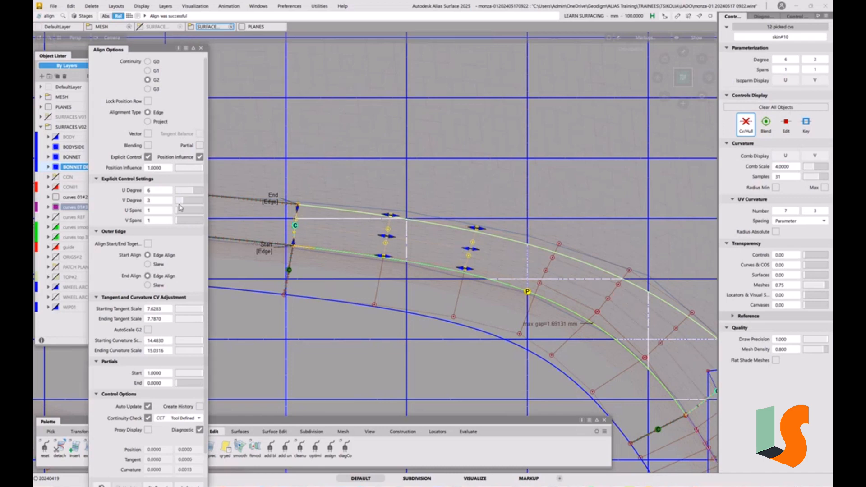
right_click_drag(520, 273, 501, 282, "alt+shift")
middle_click_drag(600, 354, 483, 298, "alt+shift")
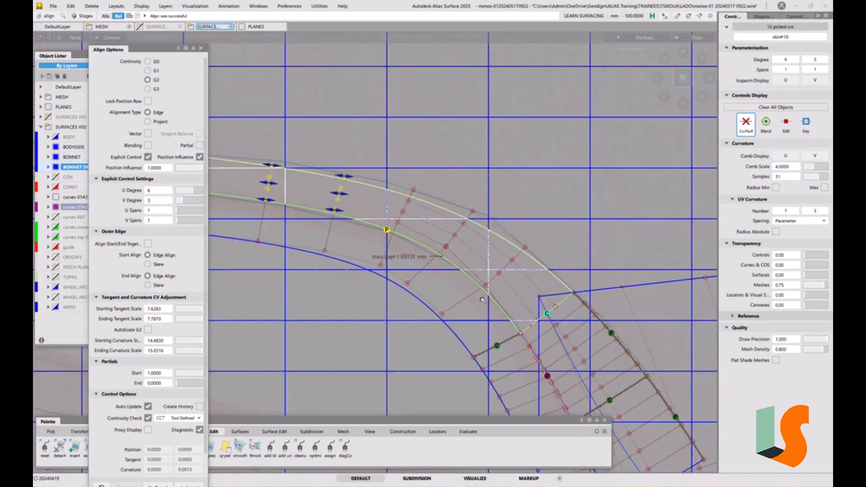
left_click_drag(495, 321, 449, 218, "ctrl+shift")
middle_click_drag(404, 192, 471, 236, "alt+shift")
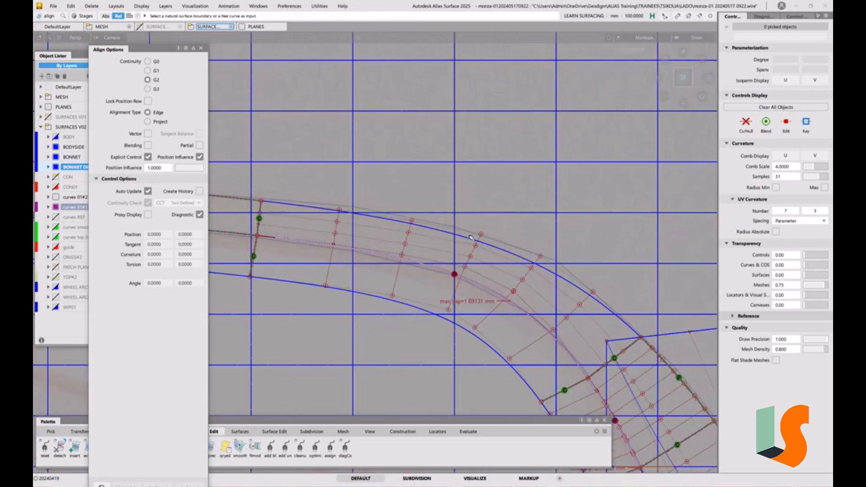
left_click_drag(472, 236, 453, 230, "ctrl+shift")
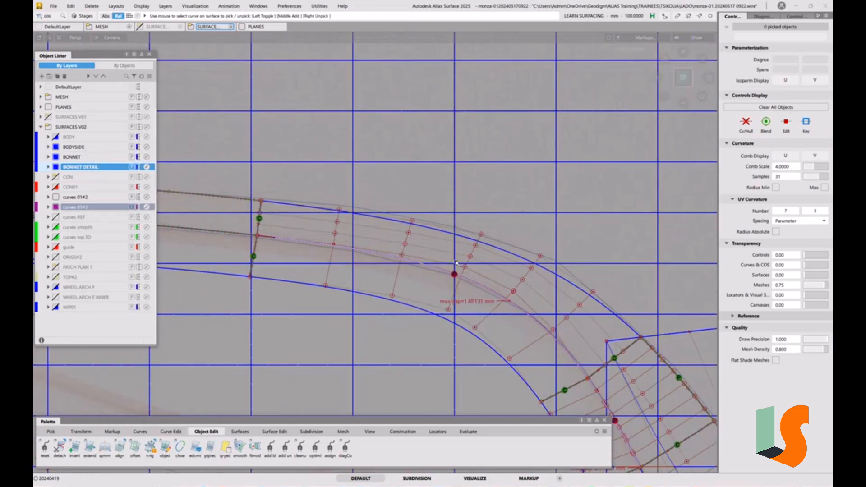
Step: Align skin#10's outer edge to the adjoining bonnet surface with G0 continuity and Project type along Z, and close the alignment
double_click(120, 449)
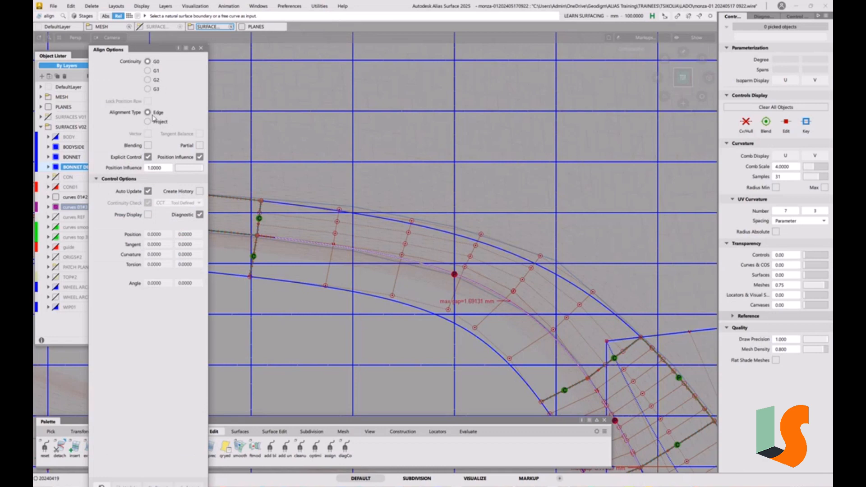
left_click(152, 120)
left_click(325, 209)
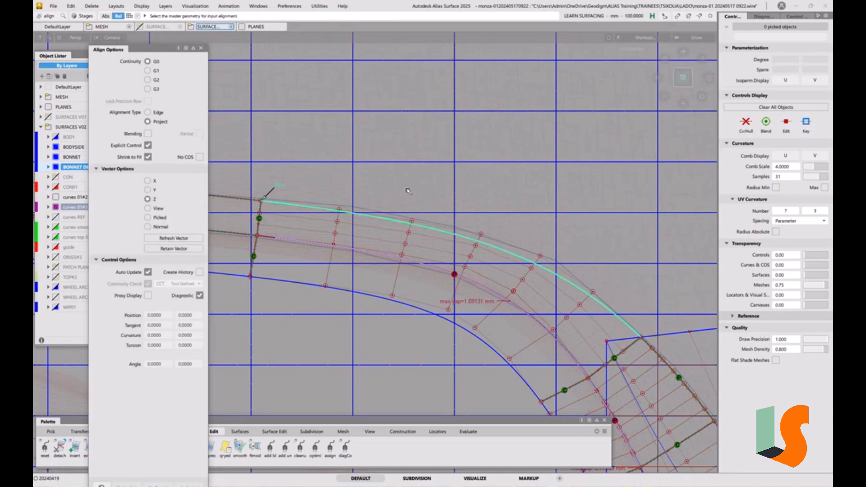
left_click(412, 162)
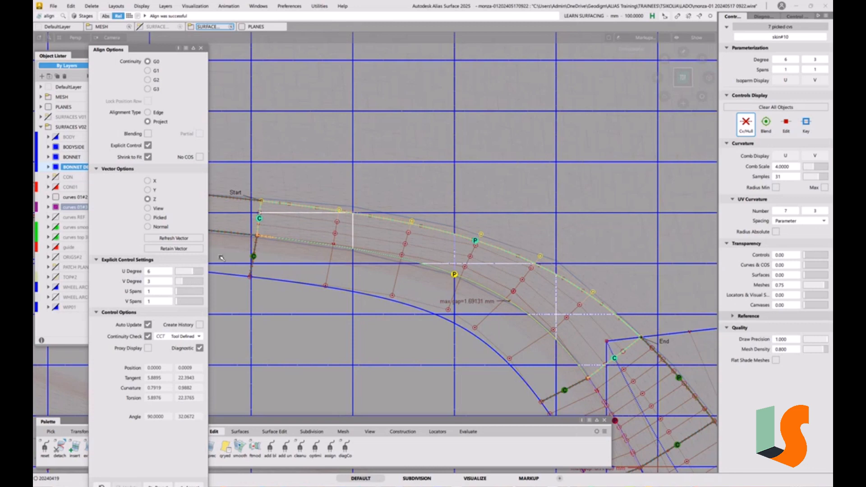
left_click(201, 49)
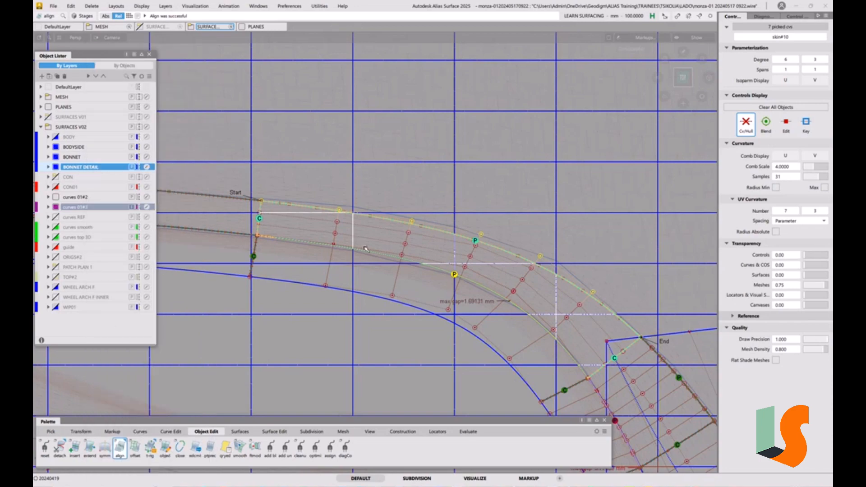
left_click_drag(363, 249, 386, 214, "ctrl+shift")
Step: Inspect the aligned upper surfaces of the bonnet detail around the corner from several angles
right_click_drag(389, 221, 400, 271, "alt+shift")
left_click_drag(487, 280, 505, 255, "alt+shift")
middle_click_drag(505, 256, 427, 195, "alt+shift")
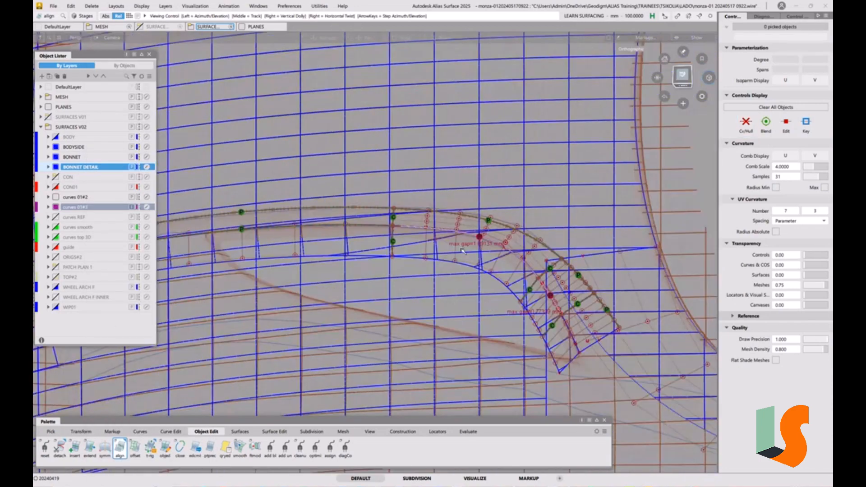
left_click_drag(462, 251, 486, 226, "alt+shift")
right_click_drag(379, 181, 384, 213, "alt+shift")
middle_click_drag(383, 213, 417, 212, "alt+shift")
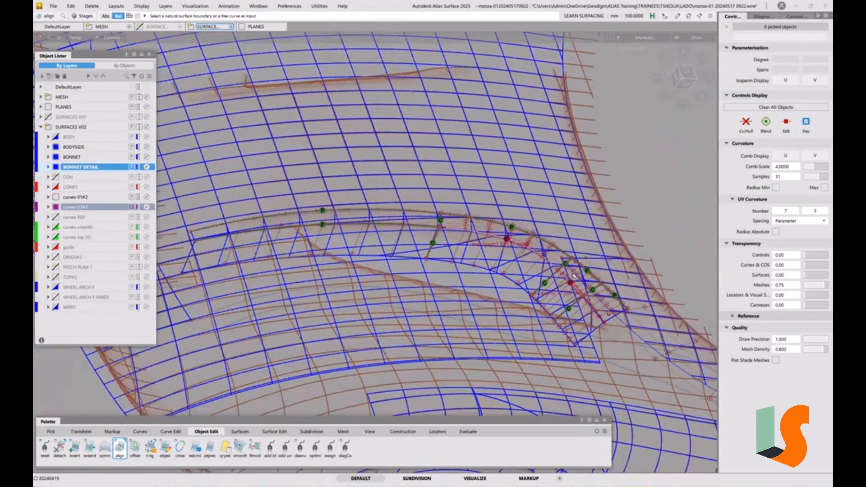
left_click_drag(496, 258, 363, 231, "alt+shift")
left_click_drag(485, 278, 397, 232, "alt+shift")
left_click(53, 6)
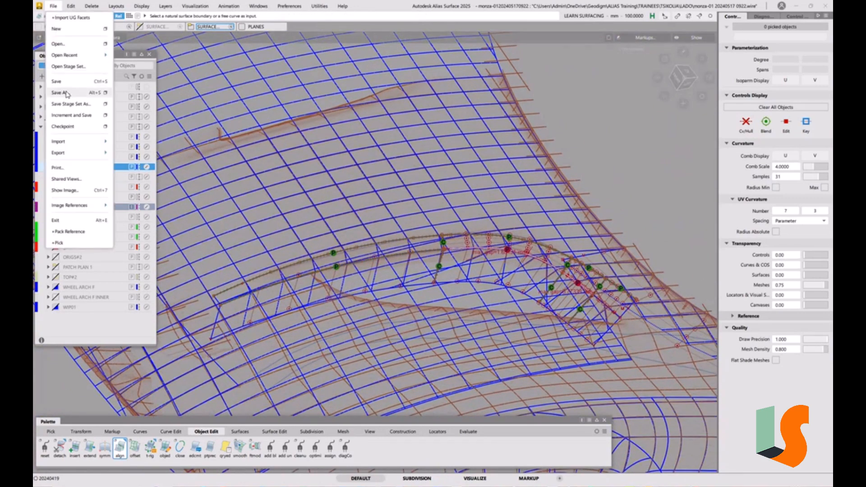
left_click(66, 92)
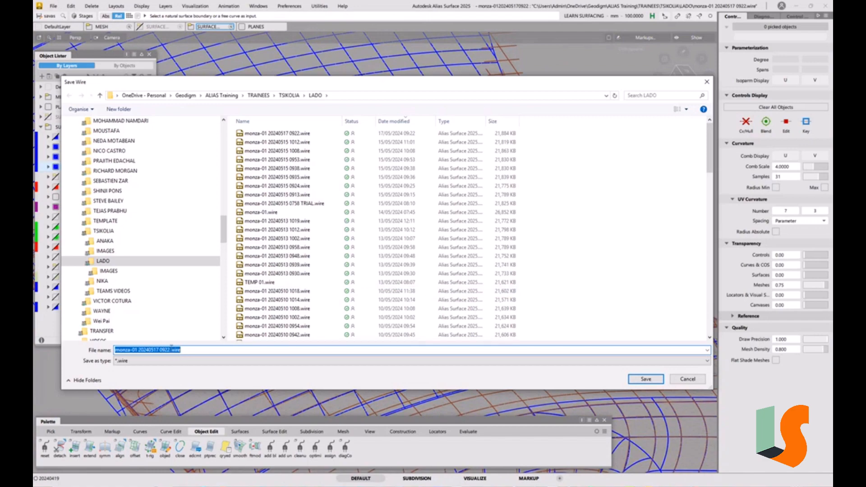
left_click_drag(168, 350, 229, 346)
key("BackSpace")
key("BackSpace")
type("38")
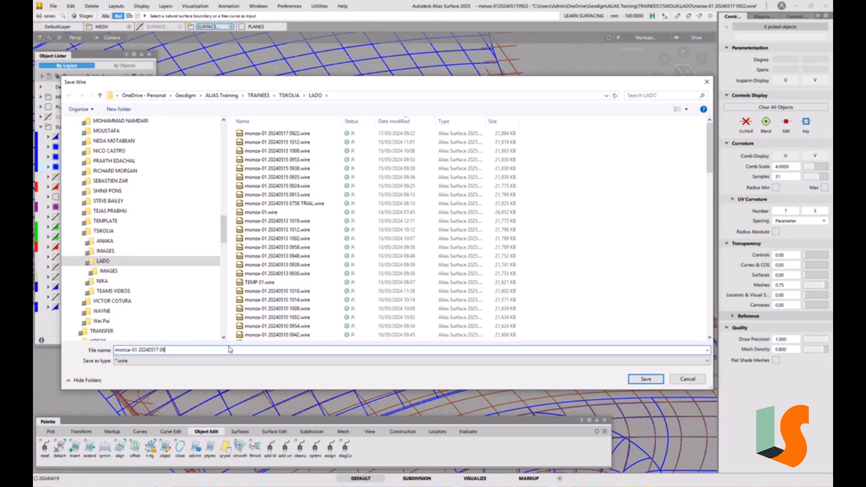
key("Return")
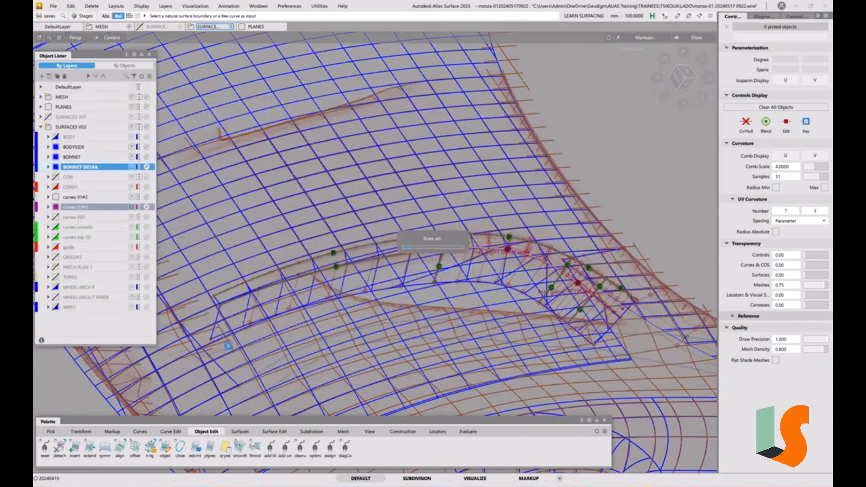
Step: Examine the corner where the upper skin surfaces meet the lower draft surfaces, including the flagged gaps along the shared edge
scroll(373, 276, "up", 4)
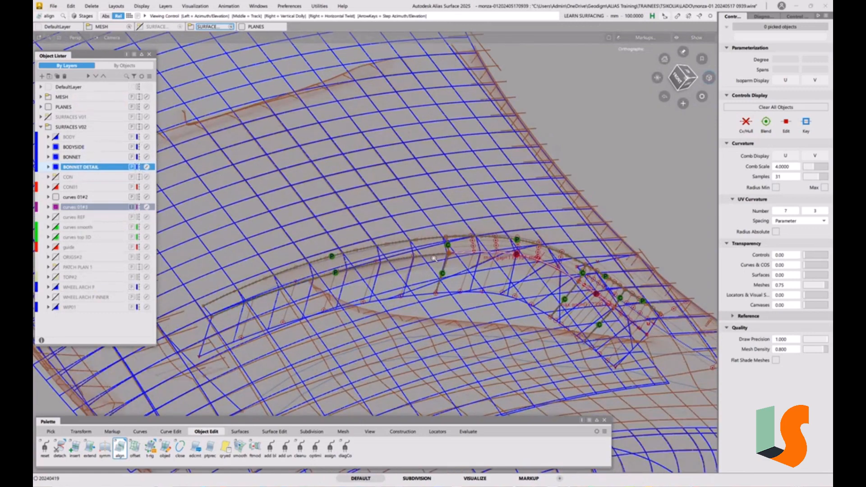
scroll(339, 253, "up", 2)
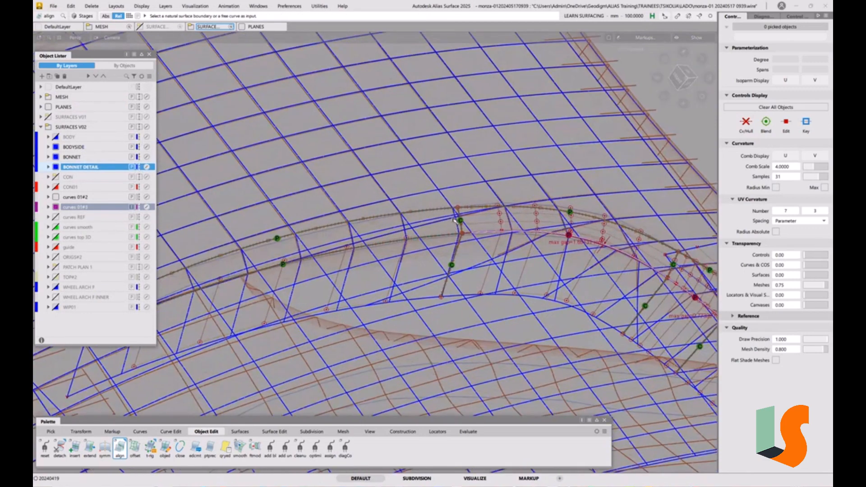
middle_click_drag(454, 218, 401, 220, "alt+shift")
right_click_drag(401, 220, 387, 250, "alt+shift")
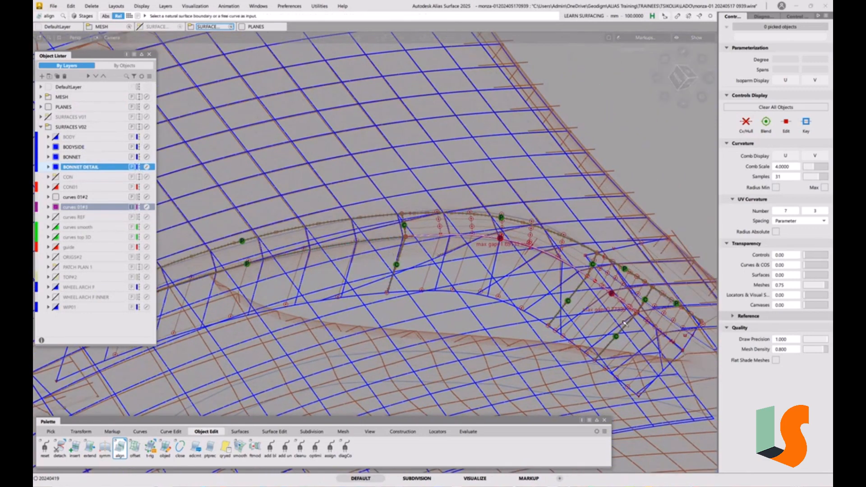
left_click_drag(626, 326, 600, 324, "alt+shift")
middle_click_drag(600, 324, 536, 290, "alt+shift")
scroll(549, 292, "up", 4)
left_click(533, 296)
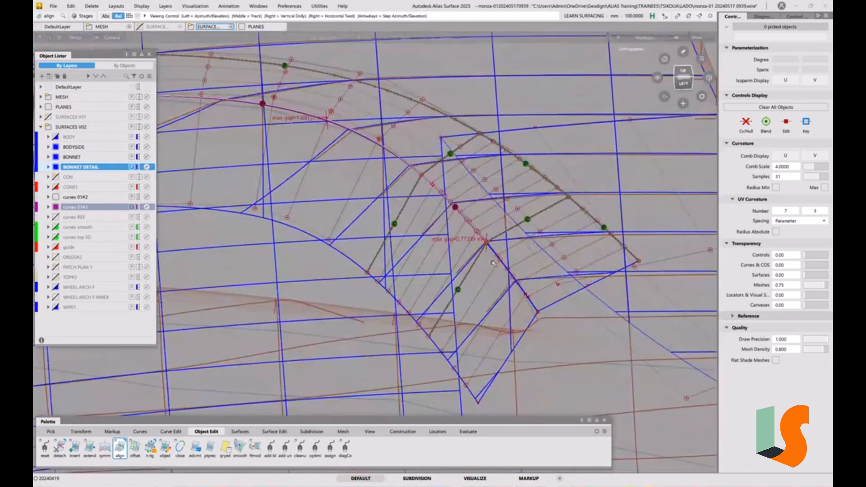
left_click_drag(514, 263, 499, 259, "alt+shift")
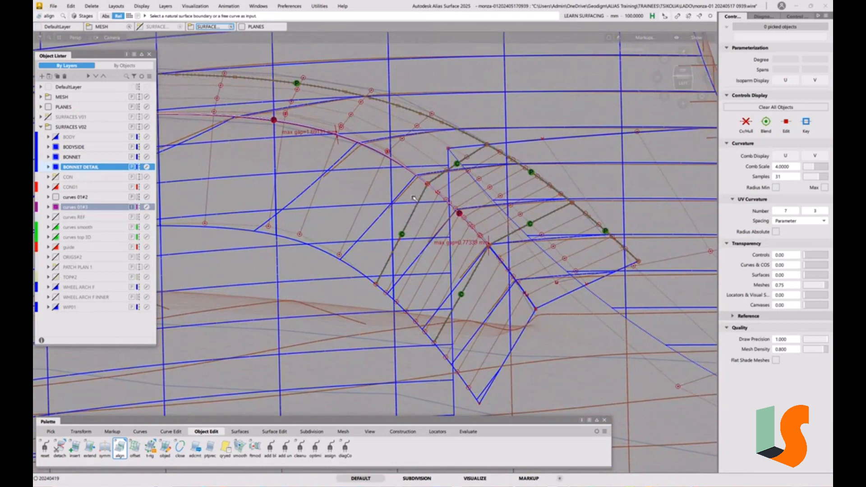
left_click_drag(363, 168, 427, 274, "alt+shift")
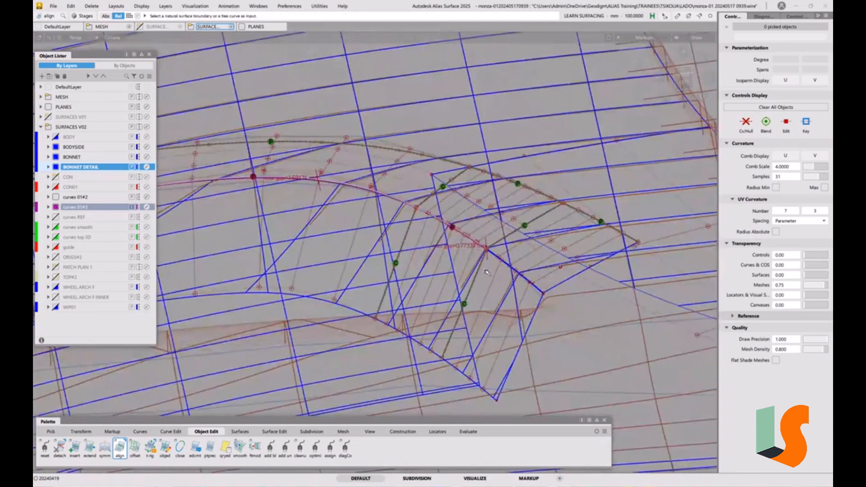
left_click_drag(487, 273, 476, 244, "alt+shift")
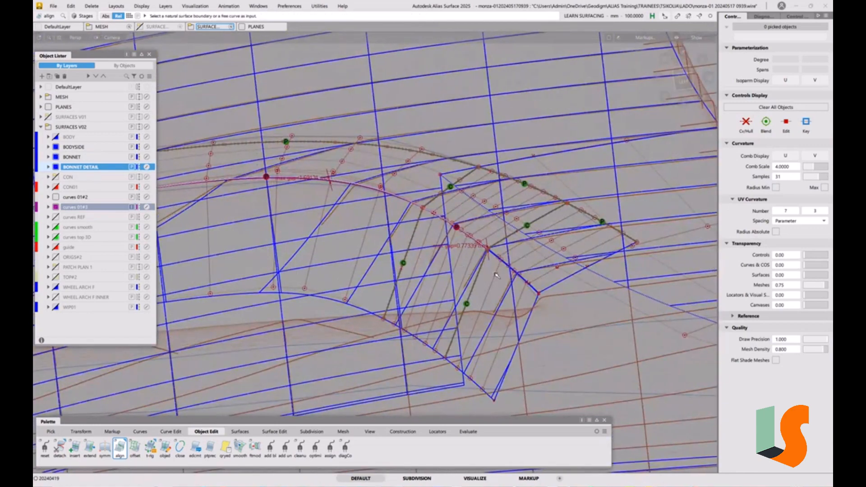
left_click_drag(497, 276, 505, 253, "alt+shift")
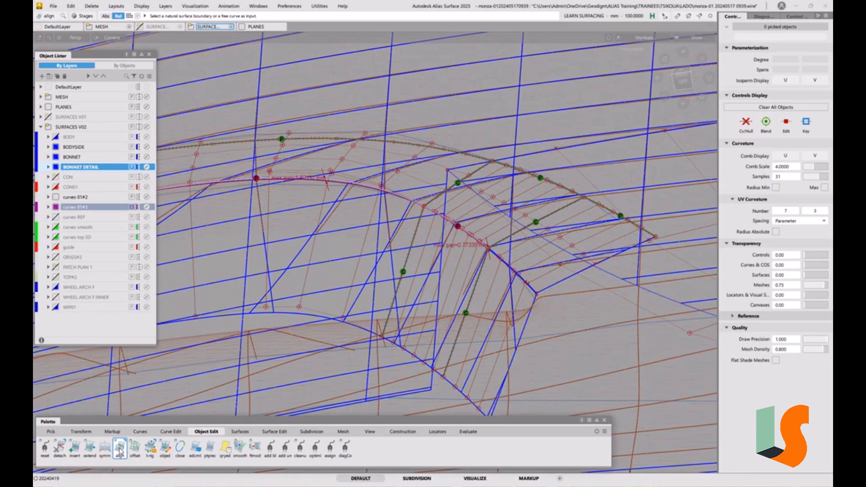
Step: Align the V=0 edge of draft_srf#12 to the adjoining upper surface's edge with G0 continuity and Edge type
double_click(120, 448)
left_click(155, 112)
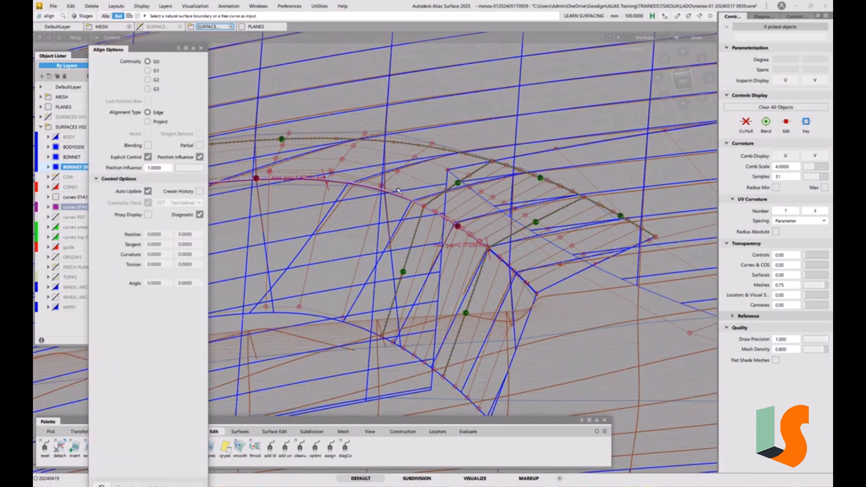
left_click(498, 261)
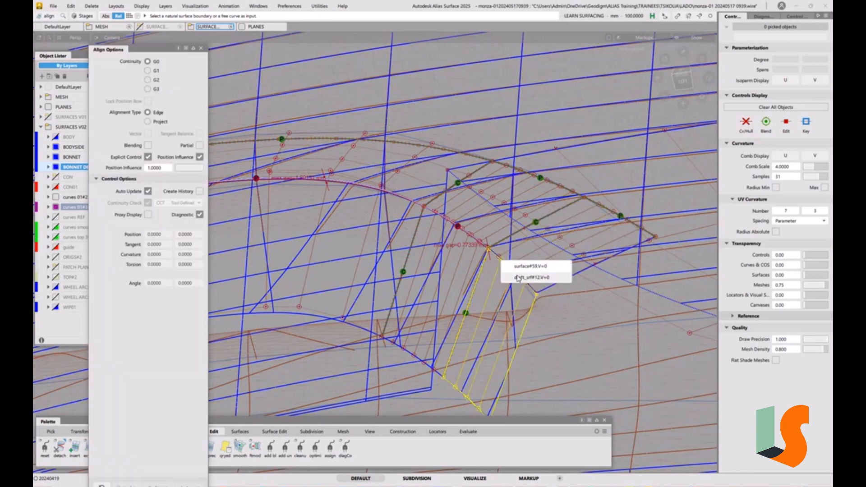
left_click(516, 276)
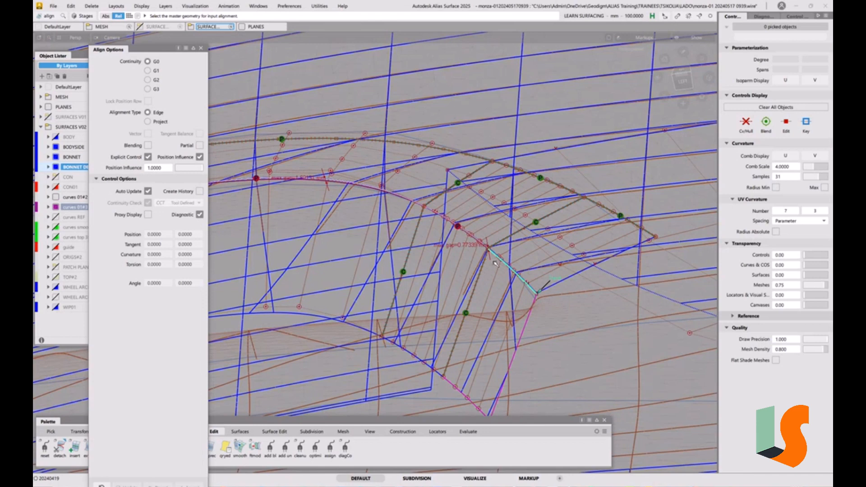
left_click(496, 264)
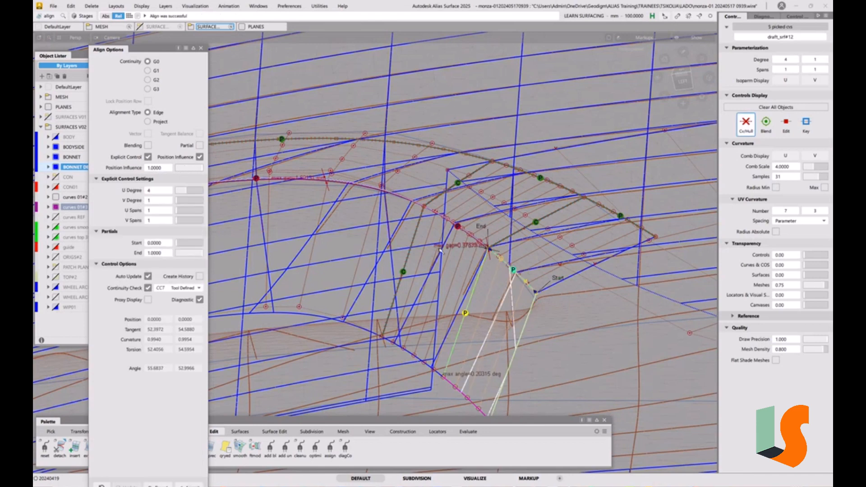
left_click(495, 259)
Step: Align skin#11's U=1 edge to the neighbouring upper surface with G2 continuity and Edge type, and finish the alignment
scroll(492, 250, "up", 2)
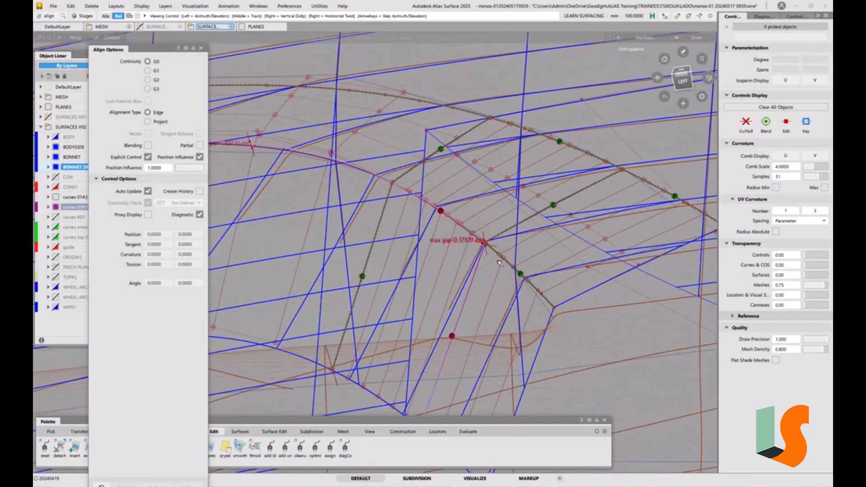
left_click(508, 231)
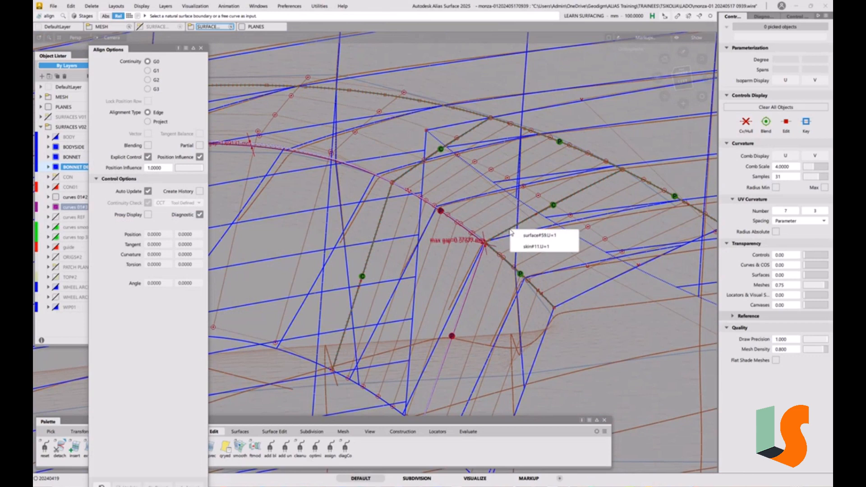
left_click(510, 233)
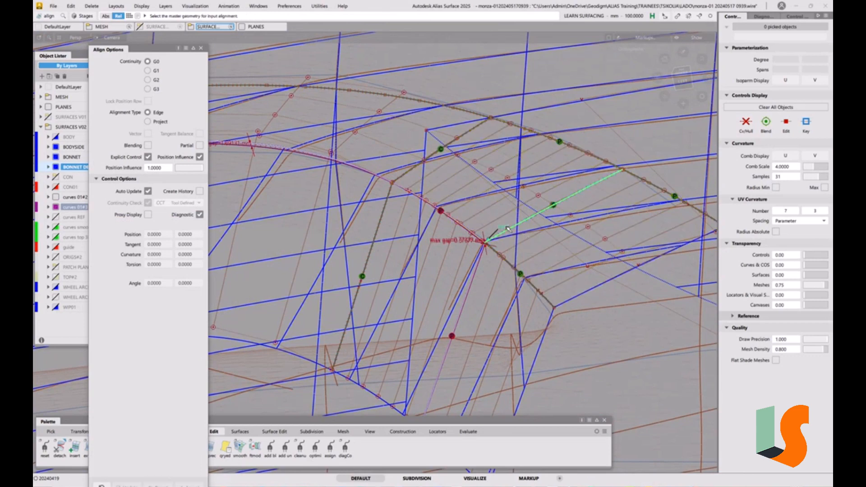
left_click(512, 228)
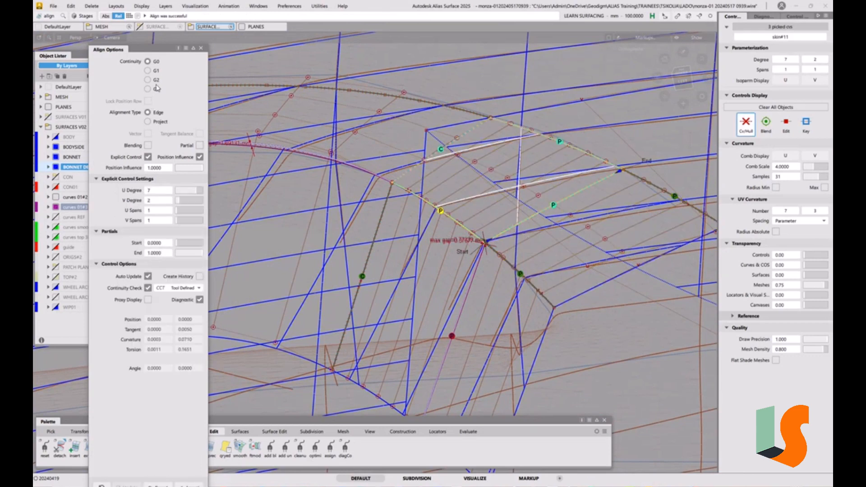
left_click(157, 80)
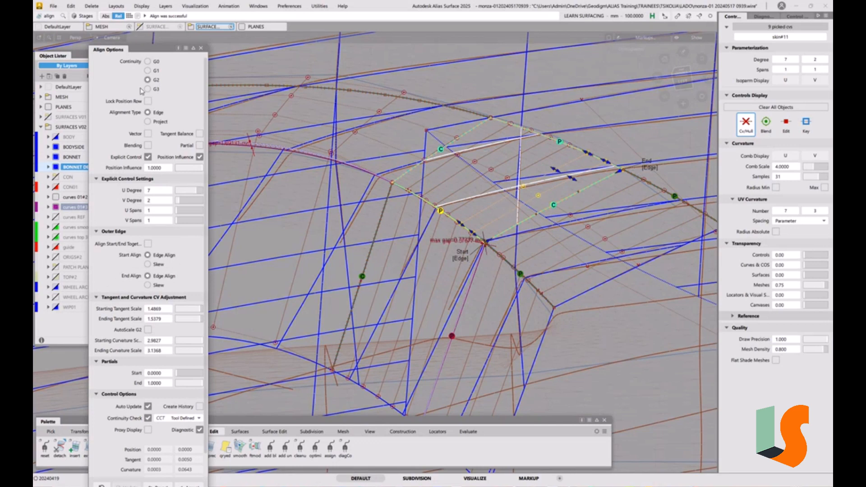
left_click(168, 482)
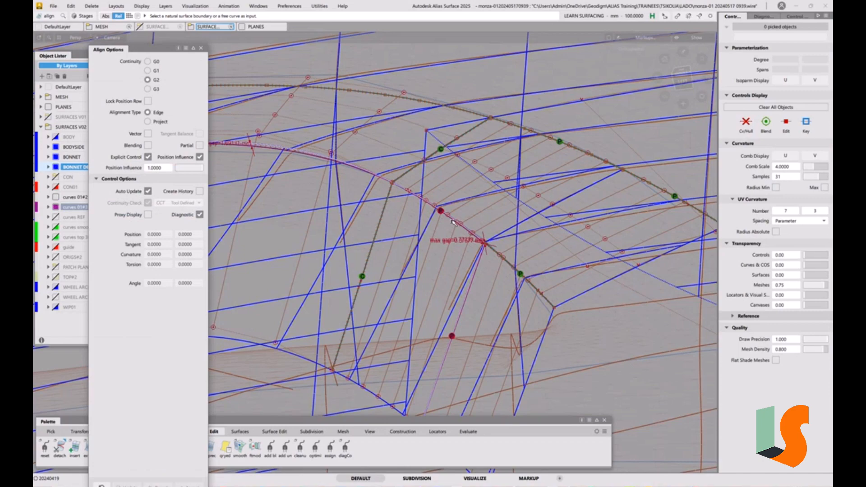
Step: Align the upper edge of draft_srf#11 to the adjoining upper surface's edge with G0 continuity and Edge type
left_click_drag(453, 223, 531, 190, "alt+shift")
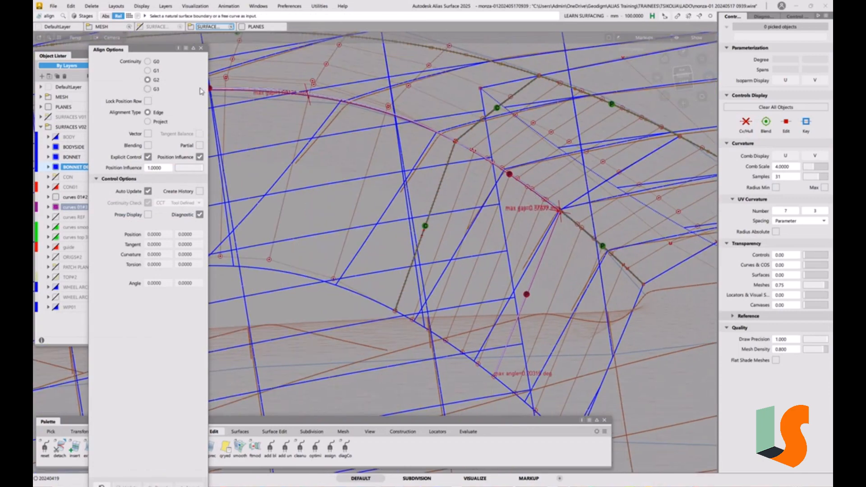
left_click(157, 62)
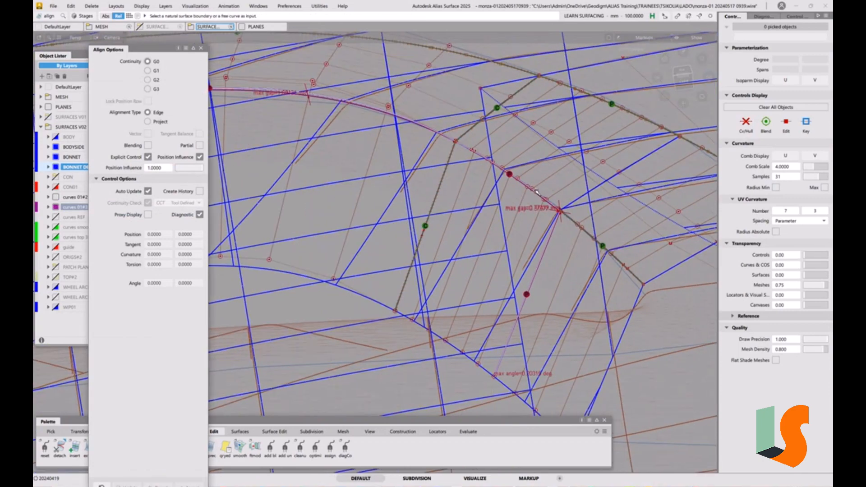
left_click(536, 191)
left_click(537, 195)
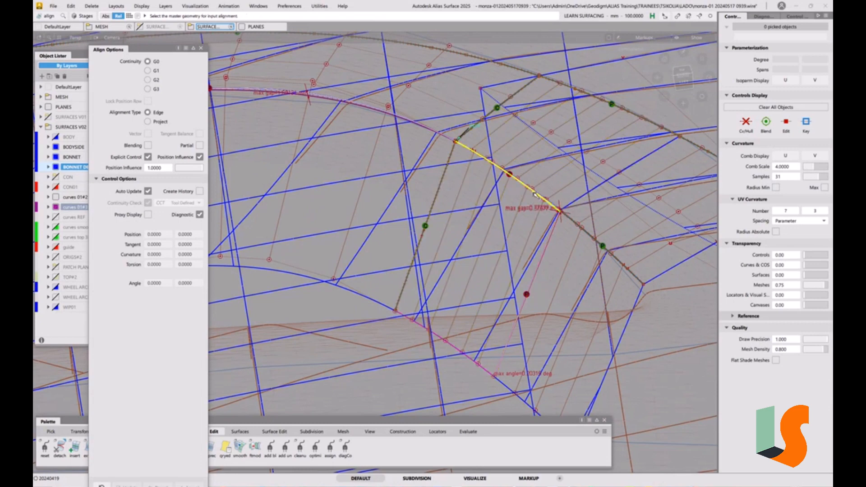
left_click(536, 194)
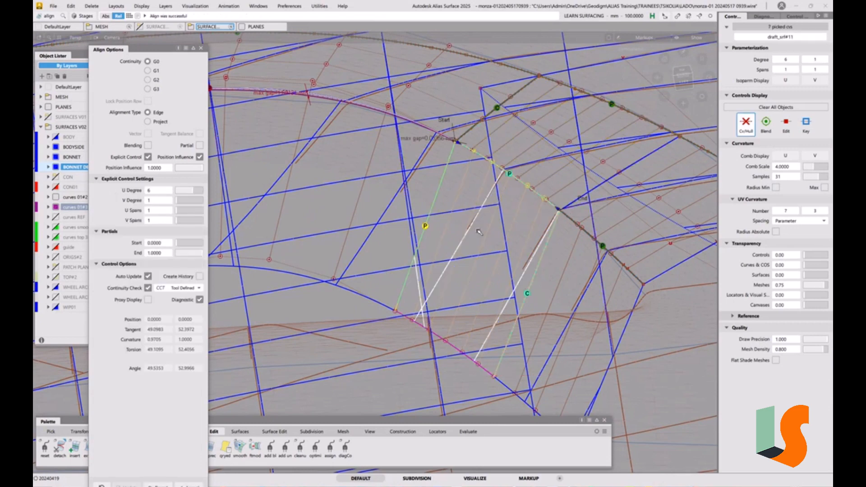
Step: Align the upper edge of draft_srf#10 to the adjoining upper surface's edge with G0 continuity and Edge type, and finish the alignment
left_click_drag(479, 232, 557, 241, "alt+shift")
middle_click_drag(557, 241, 467, 268, "alt+shift")
left_click_drag(514, 227, 510, 203, "ctrl+shift")
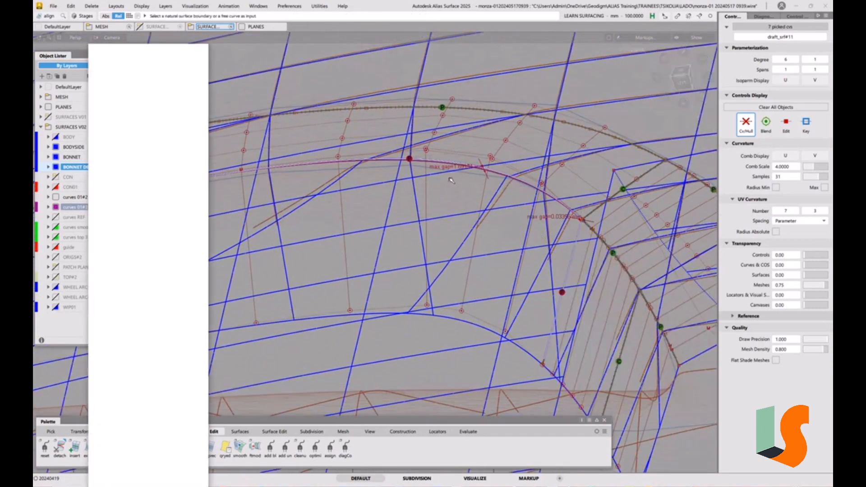
middle_click_drag(451, 180, 632, 193, "alt+shift")
left_click_drag(408, 207, 469, 205, "alt+shift")
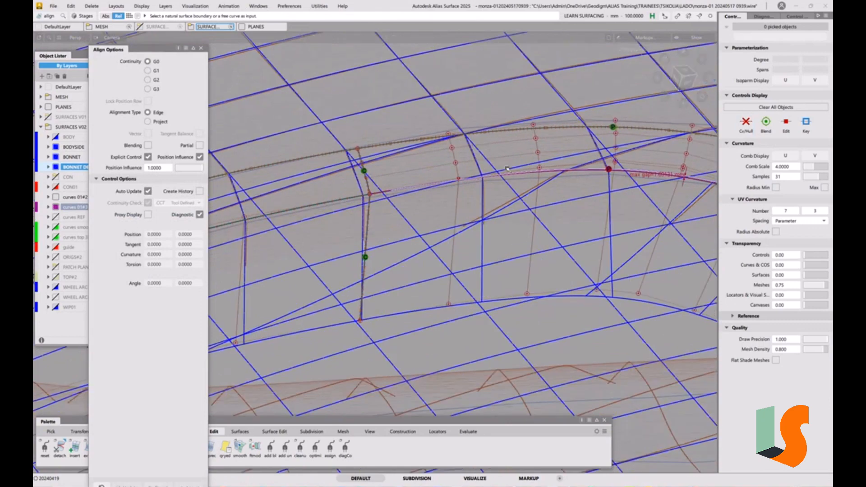
left_click(529, 175)
left_click(537, 185)
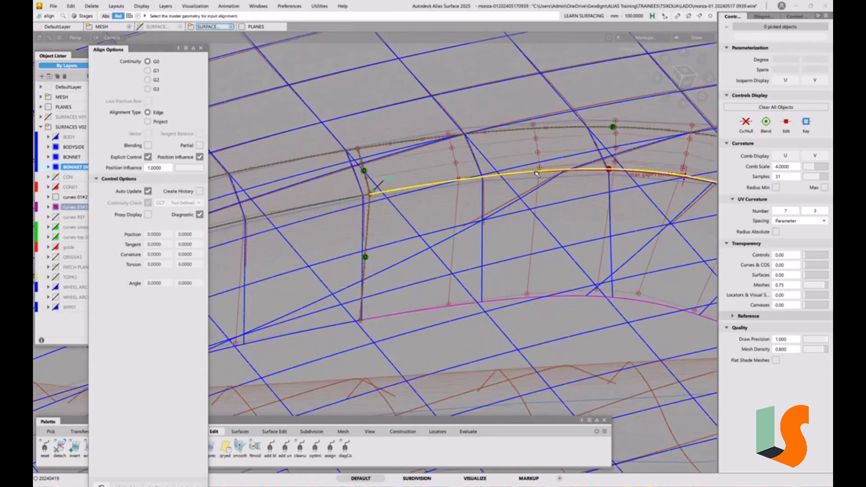
left_click(537, 174)
left_click_drag(537, 174, 607, 270, "alt+shift")
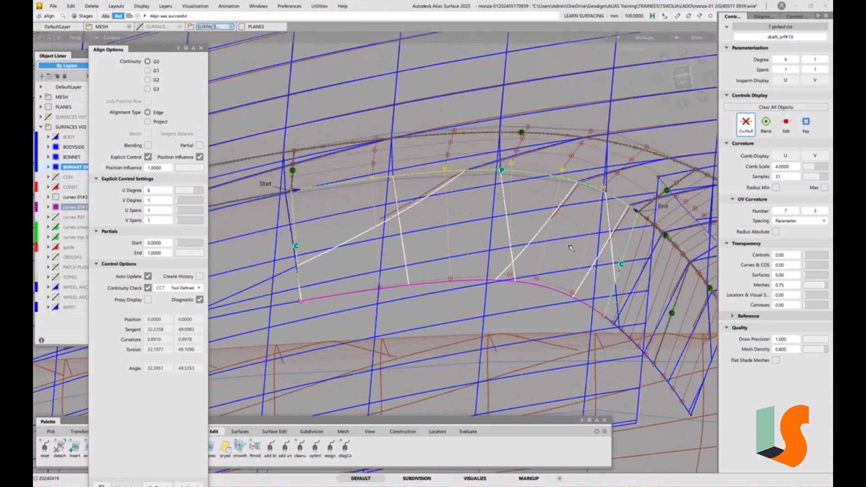
left_click(593, 233)
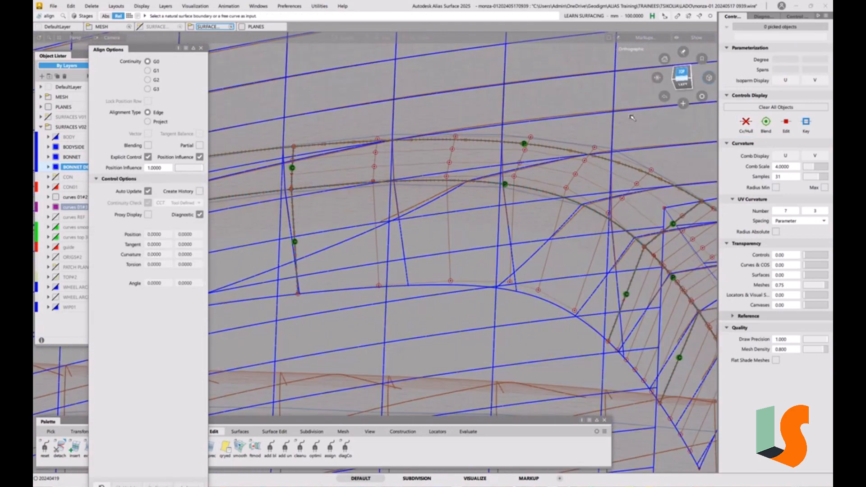
Step: Set Transform CV to slide single CVs and, in plan view, slide the middle CV on draft_srf#10's lower edge slightly along its hull
key("t")
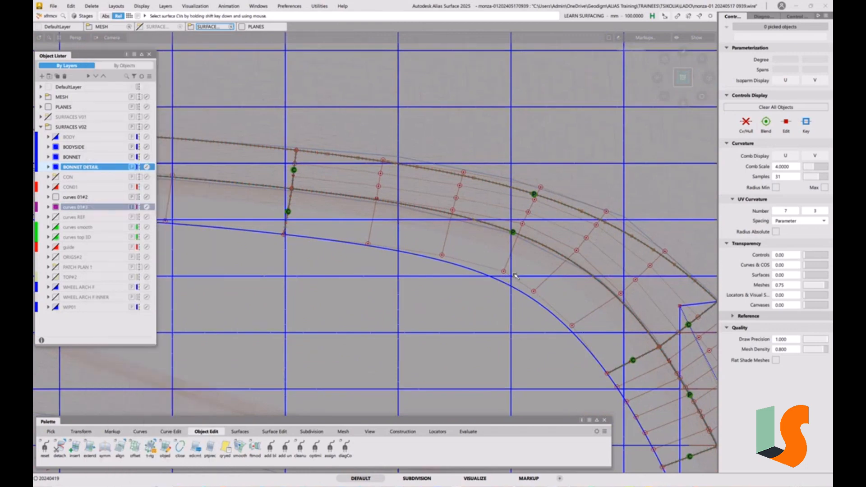
left_click_drag(515, 276, 497, 262, "ctrl+shift")
left_click(508, 274)
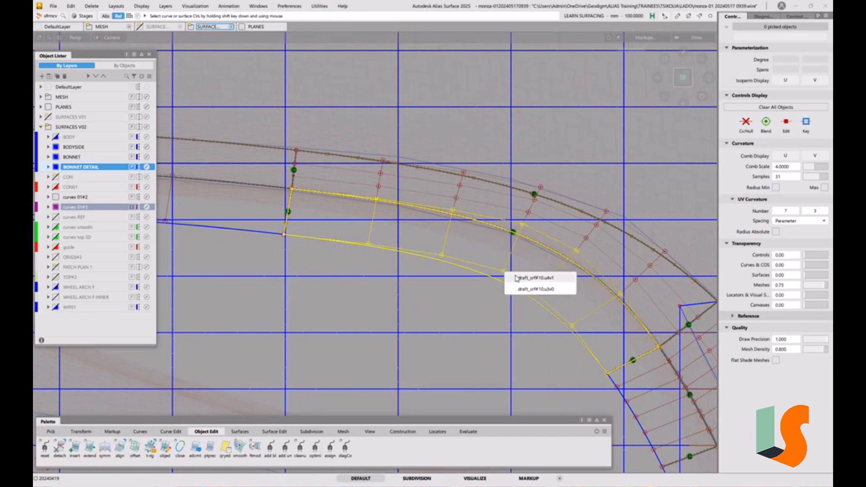
left_click(518, 278)
left_click_drag(510, 337, 503, 305, "shift")
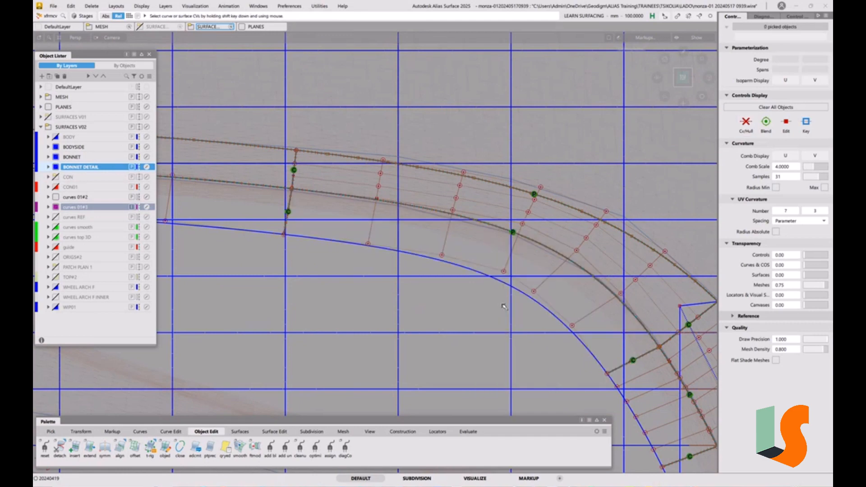
right_click(502, 305)
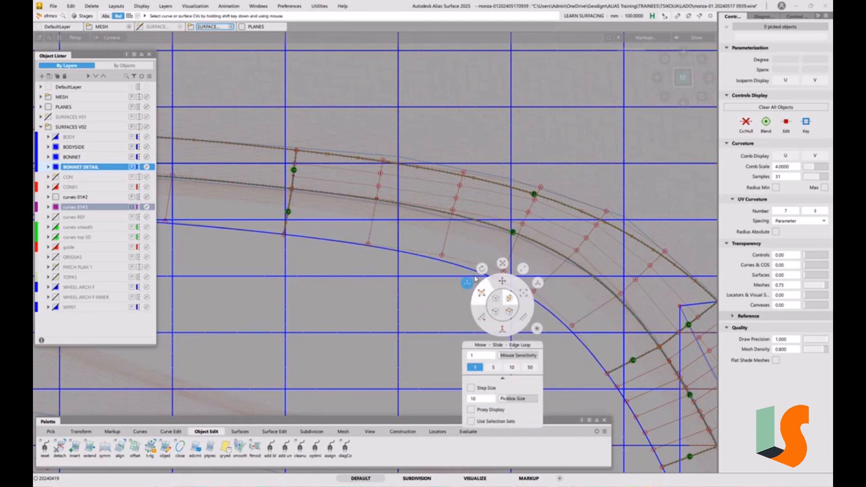
left_click(498, 299)
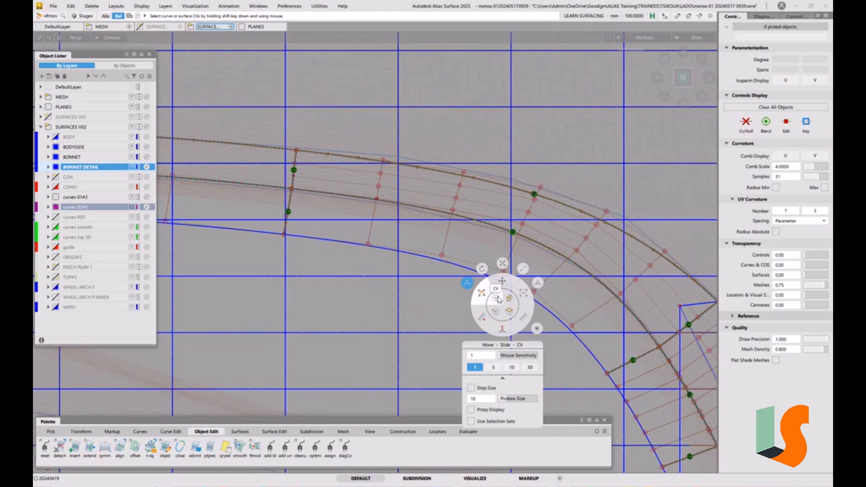
key("space")
left_click(503, 273)
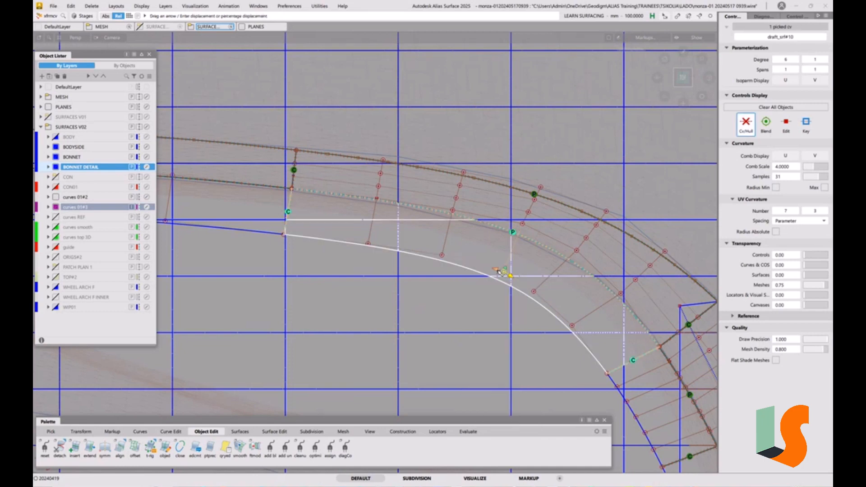
left_click_drag(497, 270, 490, 269)
left_click(534, 347)
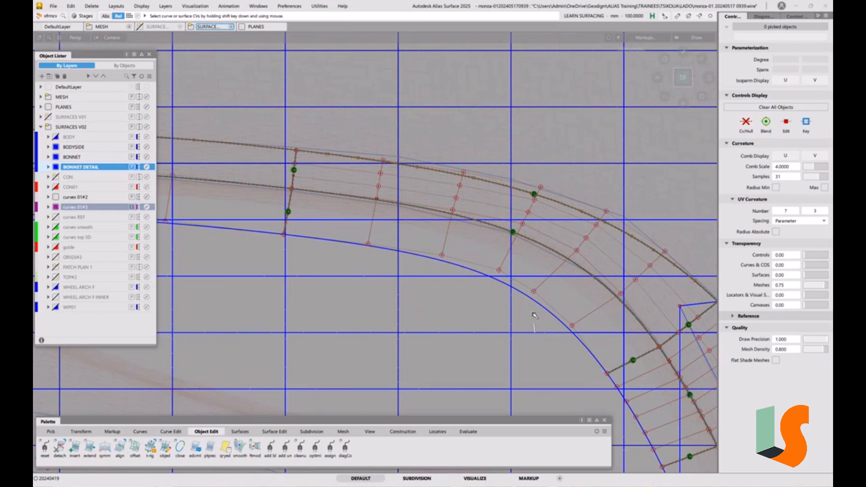
Step: Isolate the bonnet detail and the large surfaces surrounding it by selecting them and hiding all other objects, including the scan mesh
right_click_drag(535, 316, 464, 309, "alt+shift")
middle_click_drag(464, 309, 576, 134, "alt+shift")
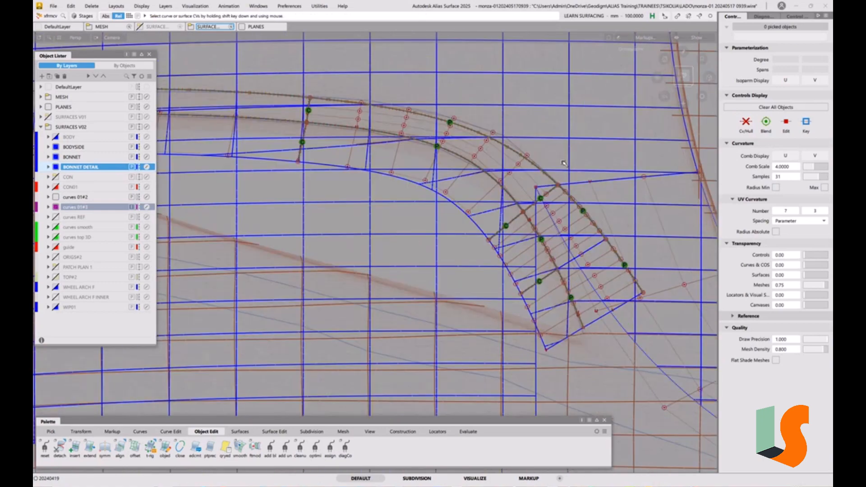
left_click_drag(502, 226, 590, 197, "alt+shift")
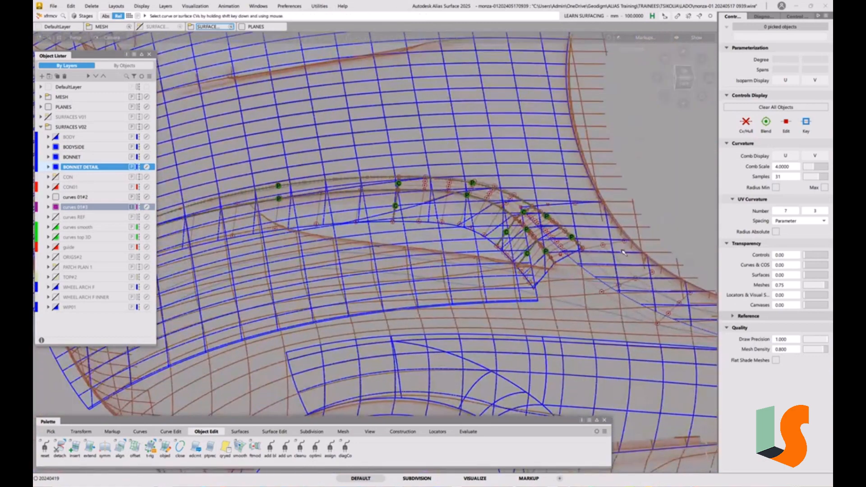
left_click_drag(497, 207, 472, 211, "ctrl+shift")
left_click_drag(392, 160, 564, 244)
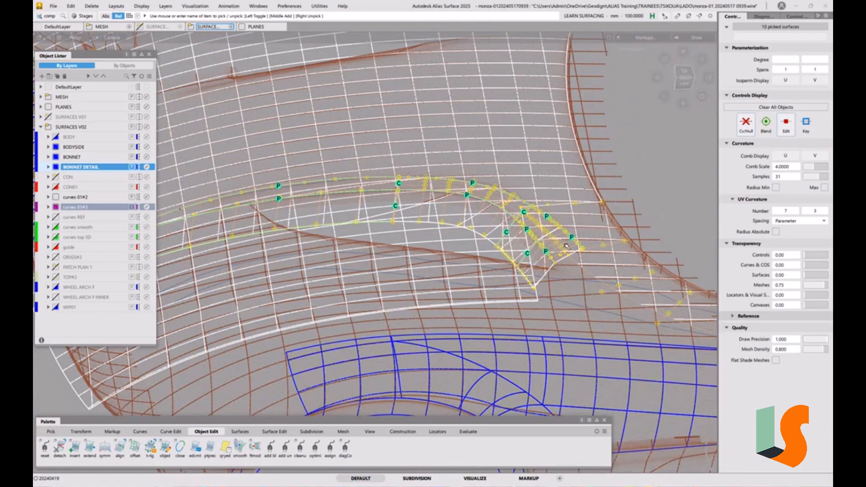
key("alt+h")
key("F2")
key("F2")
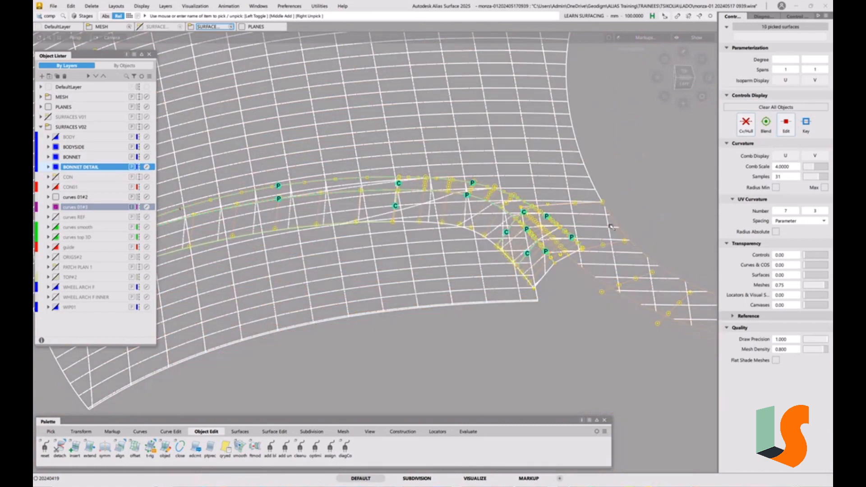
left_click_drag(623, 267, 621, 228, "ctrl+shift")
right_click_drag(621, 229, 704, 223, "alt+shift")
mouse_move(704, 223)
middle_mouse_down("alt+shift")
mouse_move(580, 216)
mouse_move(491, 268)
middle_mouse_up("alt+shift")
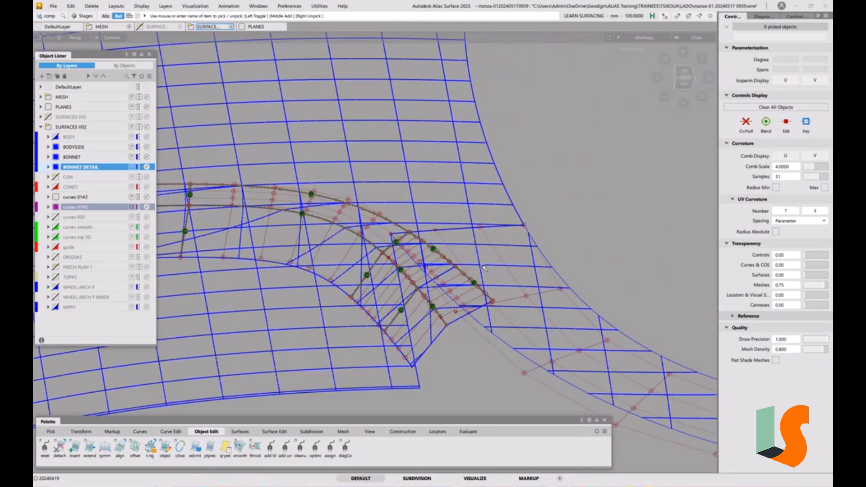
Step: Clear the axis-aligned cross sections from the visible surfaces and close the Cross Section Editor
key("F2")
key("F2")
left_click(795, 16)
left_click(753, 50)
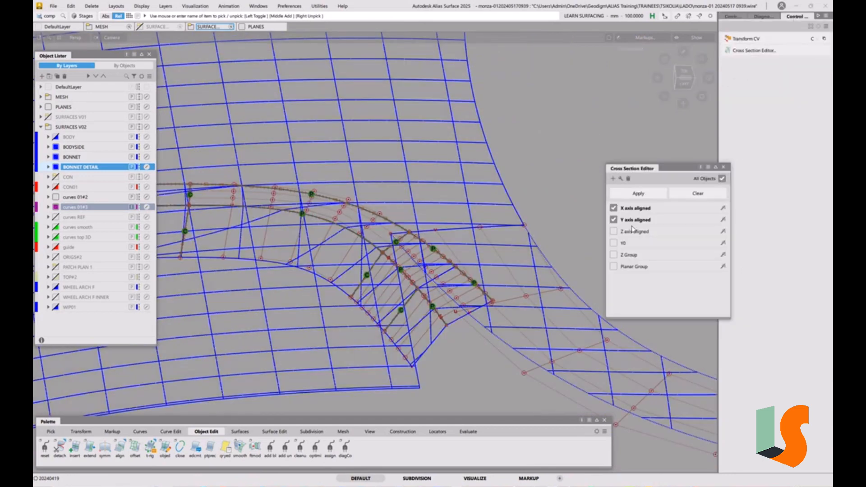
left_click(698, 193)
left_click(724, 167)
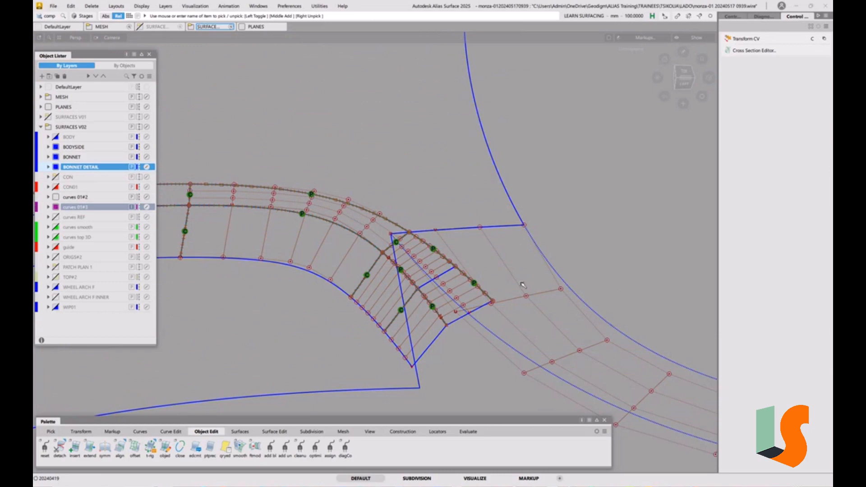
Step: Draw a short straight CV curve from the detail's upper end corner to the lower boundary of the adjoining surface strip
left_click_drag(522, 284, 528, 302, "alt+shift")
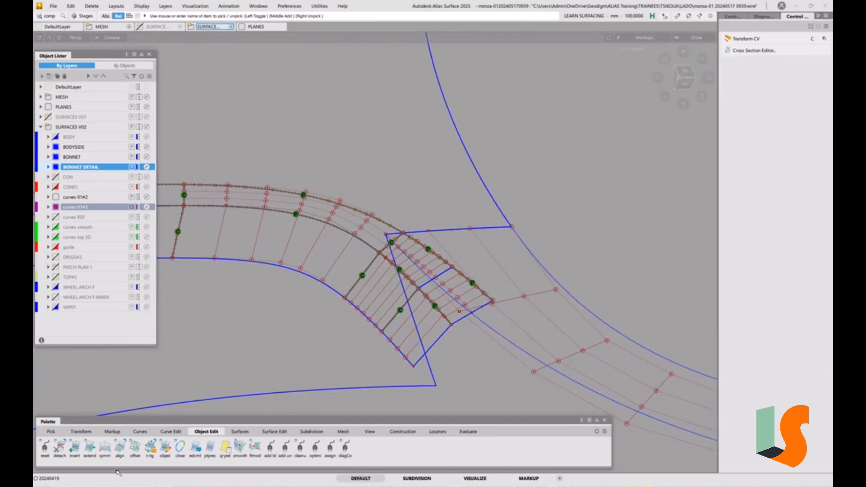
left_click(140, 432)
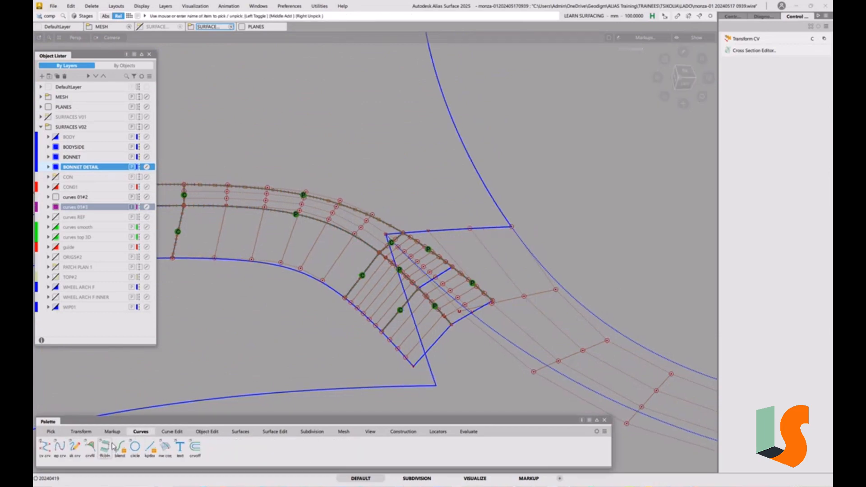
left_click(44, 451)
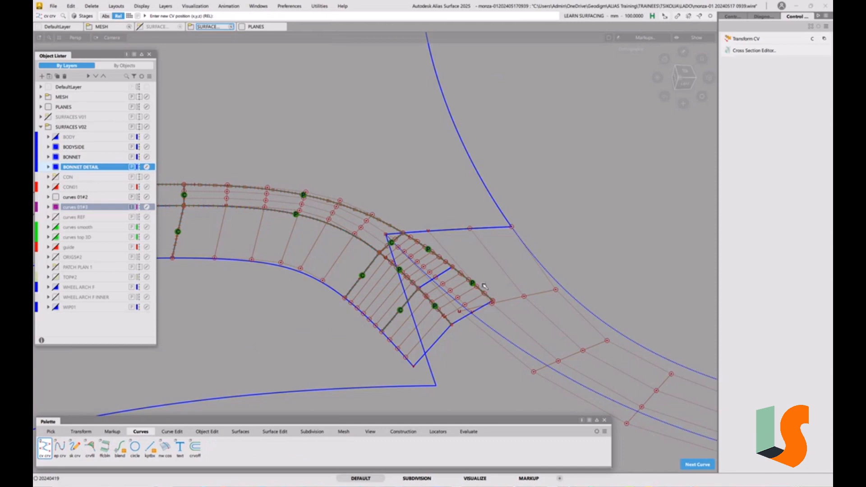
left_click(487, 325)
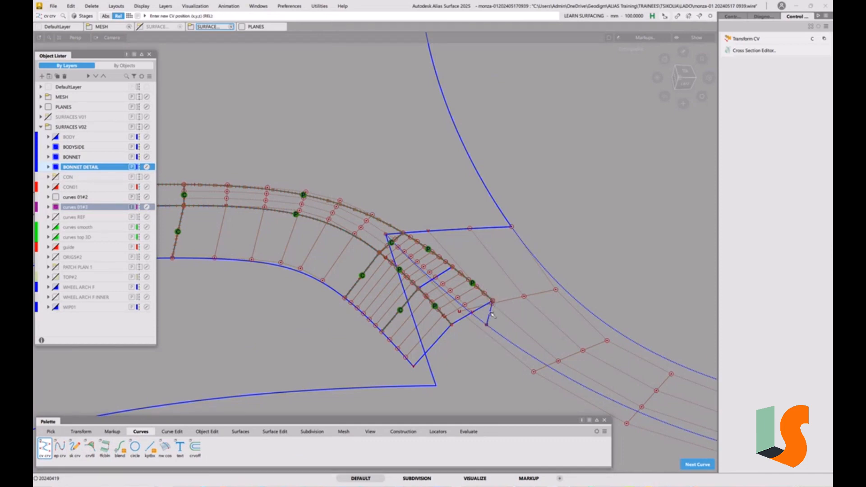
Step: Trim the adjoining surface strip with the short curve projected along Z, keeping the region outside the bonnet detail
left_click(274, 432)
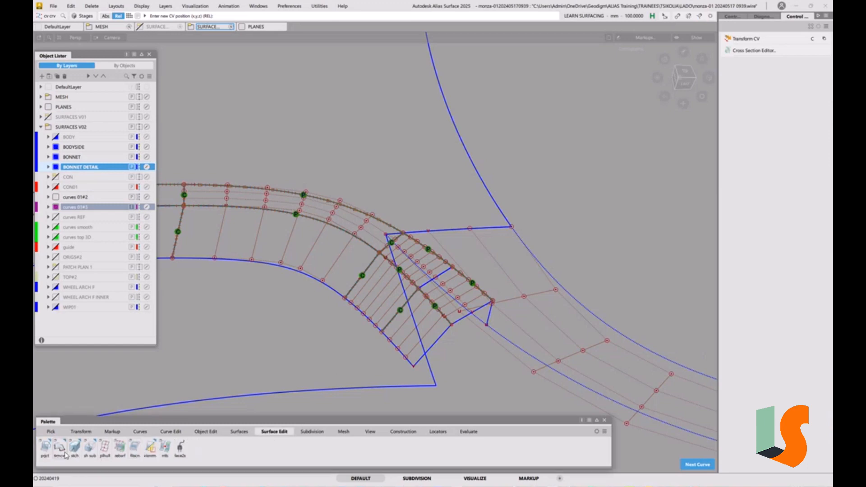
left_click_drag(63, 452, 78, 434)
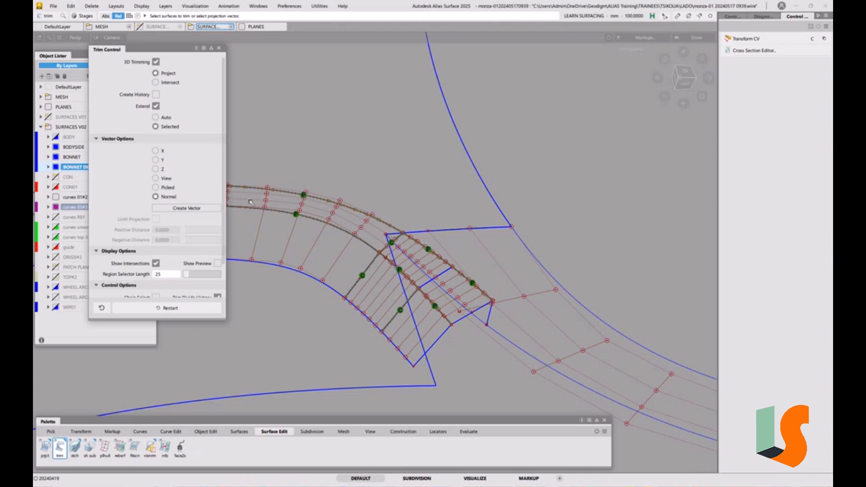
left_click(163, 170)
left_click(503, 247)
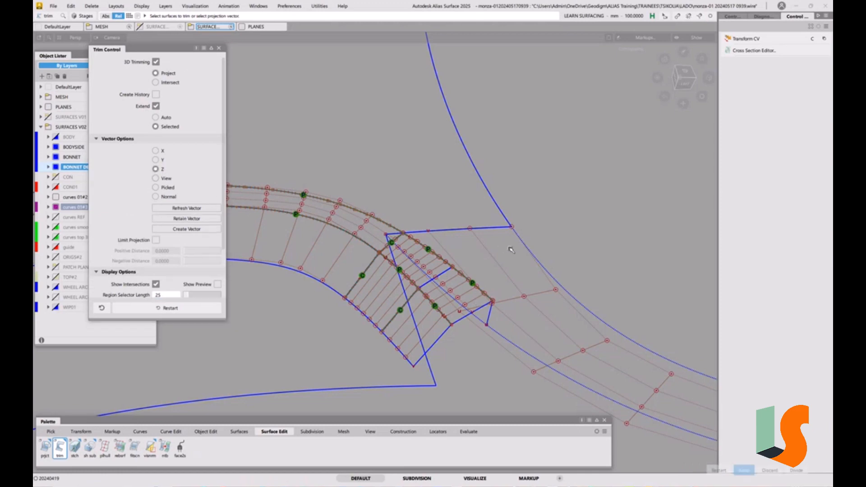
left_click(490, 316)
left_click(504, 283)
key("space")
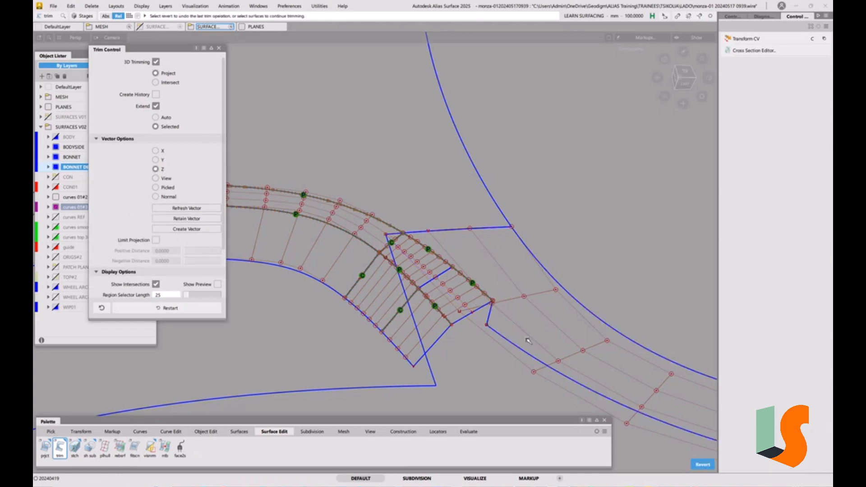
Step: Trim the large bonnet surface along the detail's boundary projected along Z, extending the open curve ends with history removed and keeping the outer region
left_click_drag(527, 340, 475, 259, "alt+shift")
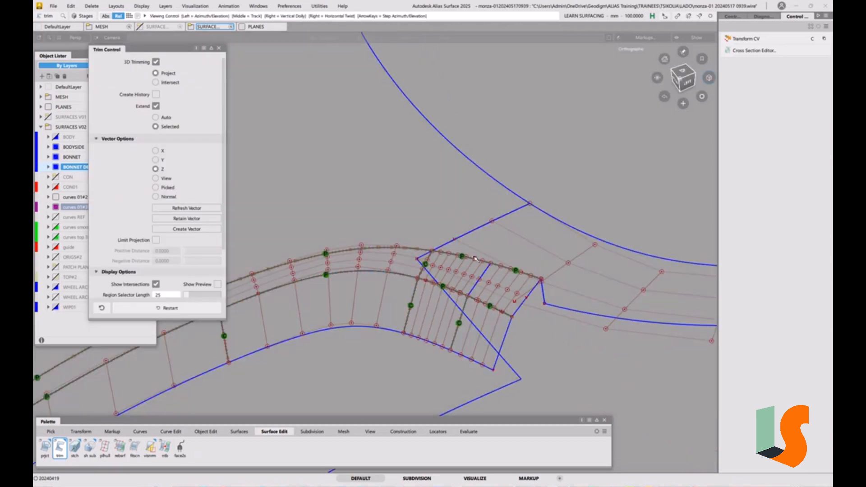
middle_click_drag(475, 258, 587, 190, "alt+shift")
right_click_drag(587, 190, 490, 218, "alt+shift")
right_click_drag(432, 195, 458, 225, "alt+shift")
left_click(468, 195)
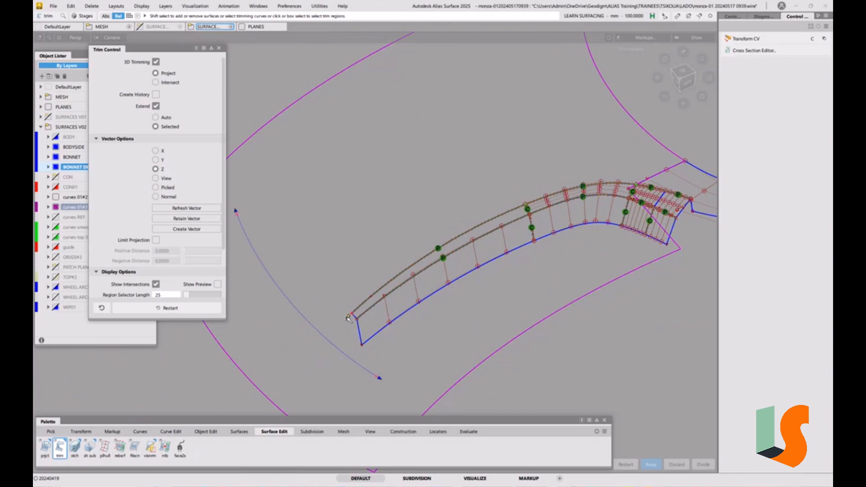
left_click(348, 318)
left_click(407, 302)
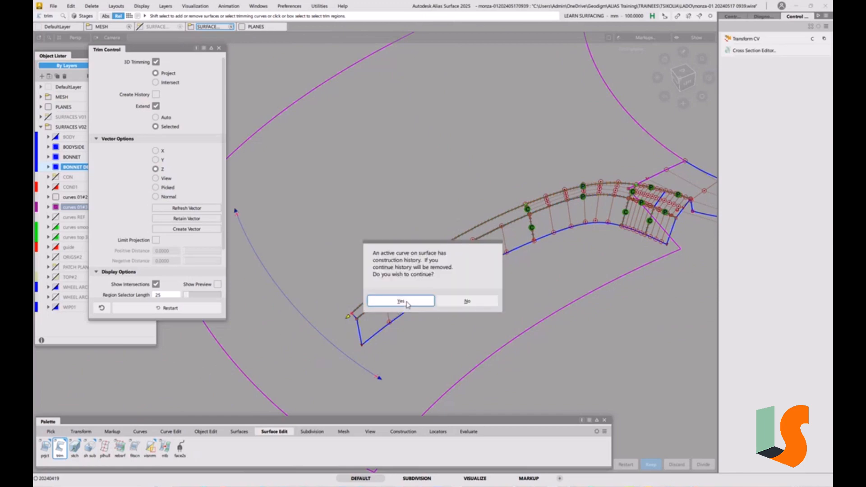
left_click(235, 212)
left_click(401, 303)
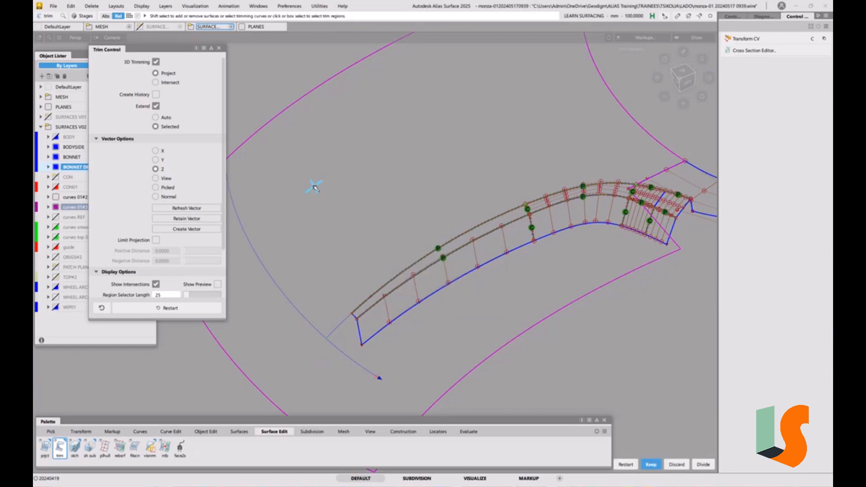
key("space")
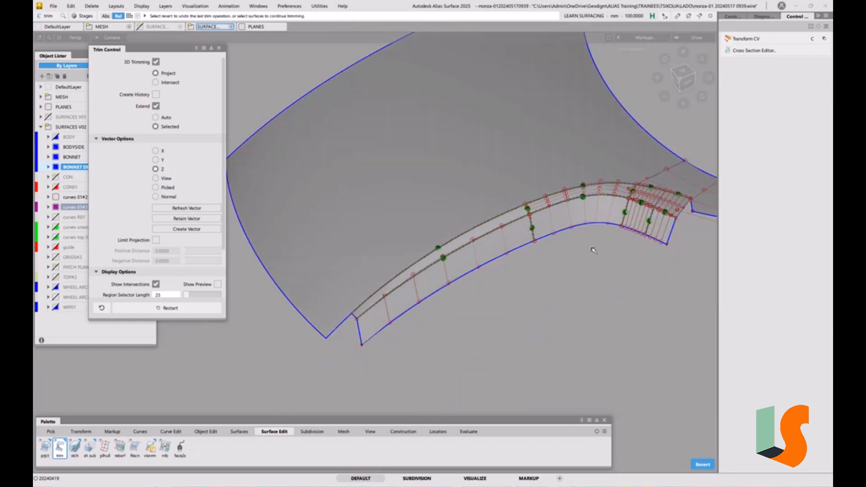
Step: Delete all locators from the trimmed bonnet detail and its surrounding surfaces
left_click_drag(547, 246, 533, 153, "alt+shift")
middle_click_drag(518, 150, 539, 221, "alt+shift")
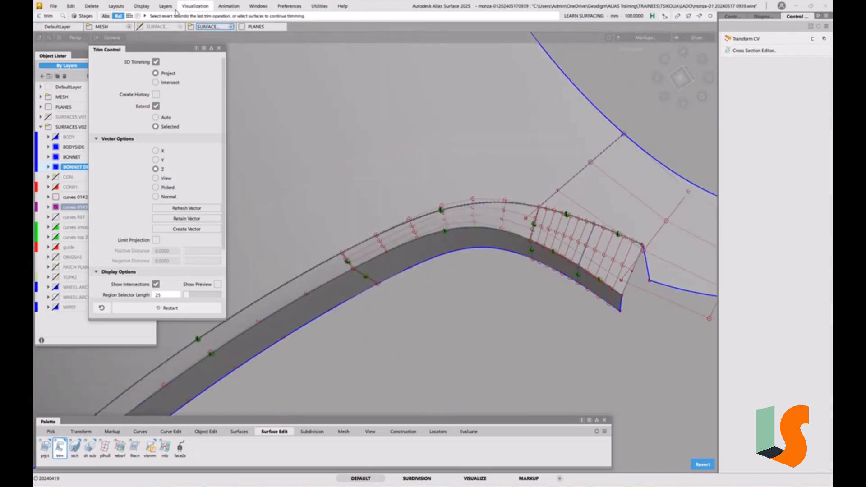
left_click(95, 6)
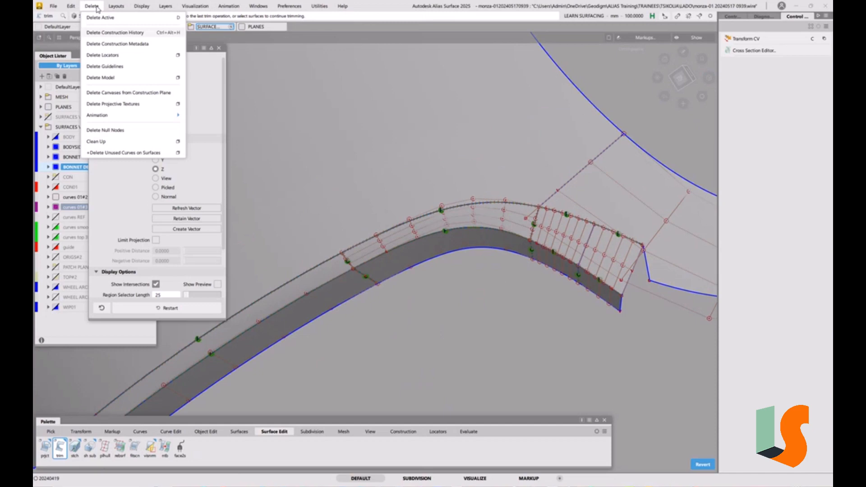
left_click(111, 55)
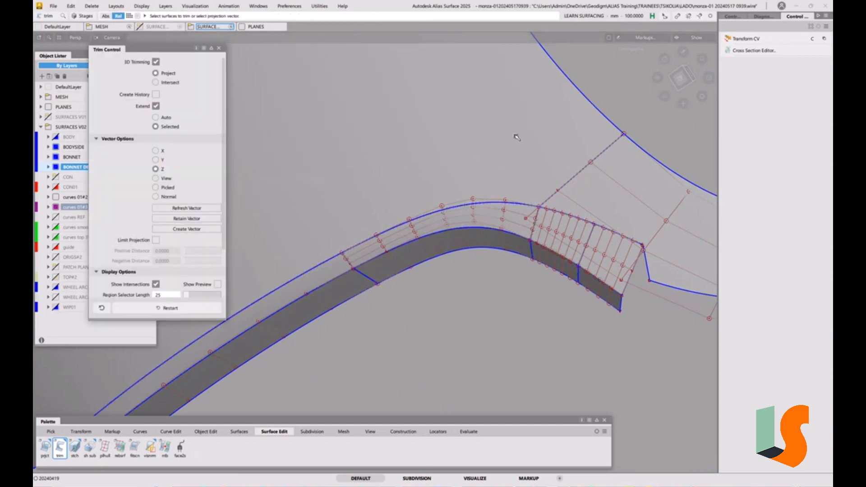
Step: Hide the model lines and examine the trimmed bonnet and detail surfaces with textured, isoangle and horizontal/vertical diagnostic shading
key("alt+m")
left_click_drag(516, 138, 464, 207, "alt+shift")
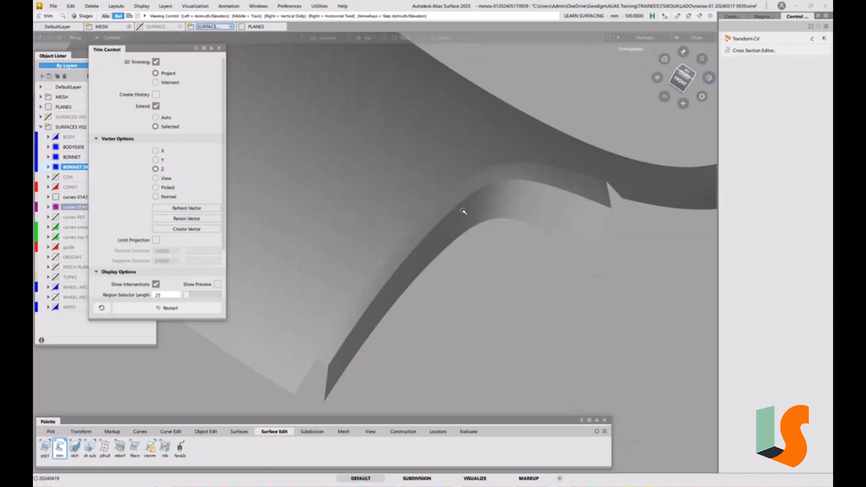
left_click(763, 16)
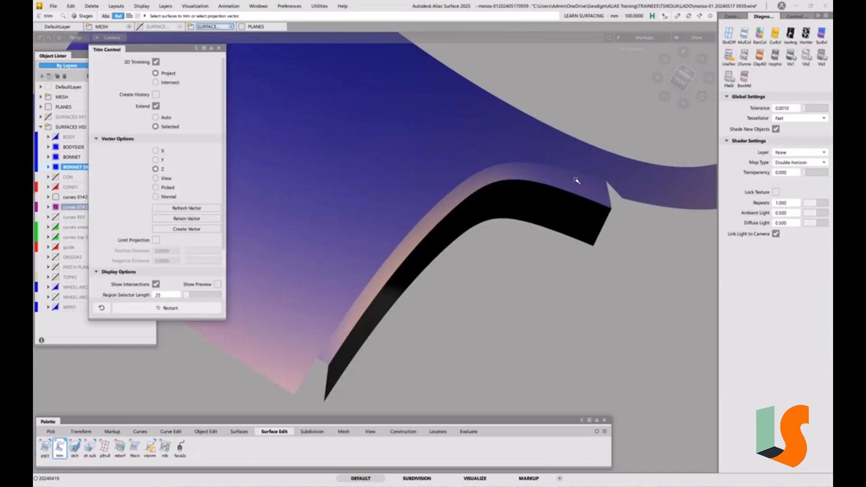
mouse_move(576, 180)
left_mouse_down("alt+shift")
mouse_move(599, 162)
mouse_move(440, 257)
mouse_move(474, 263)
mouse_move(522, 127)
mouse_move(555, 193)
mouse_move(558, 329)
mouse_move(582, 144)
mouse_move(584, 165)
left_mouse_up("alt+shift")
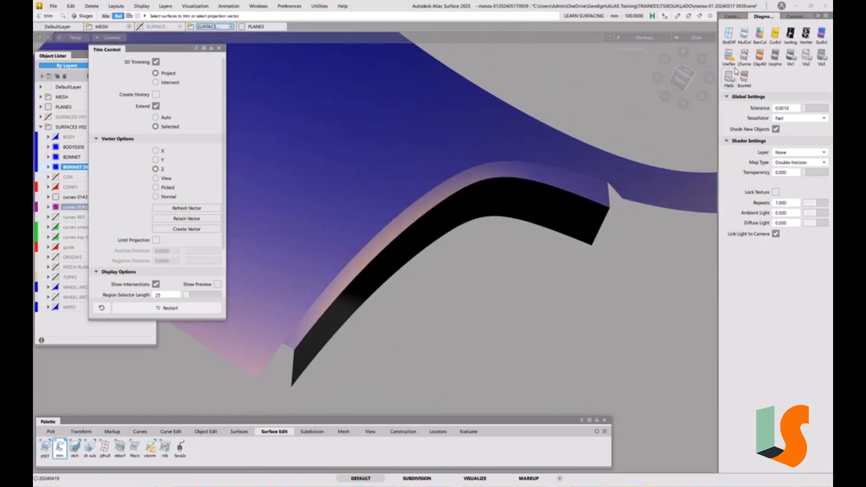
left_click(790, 33)
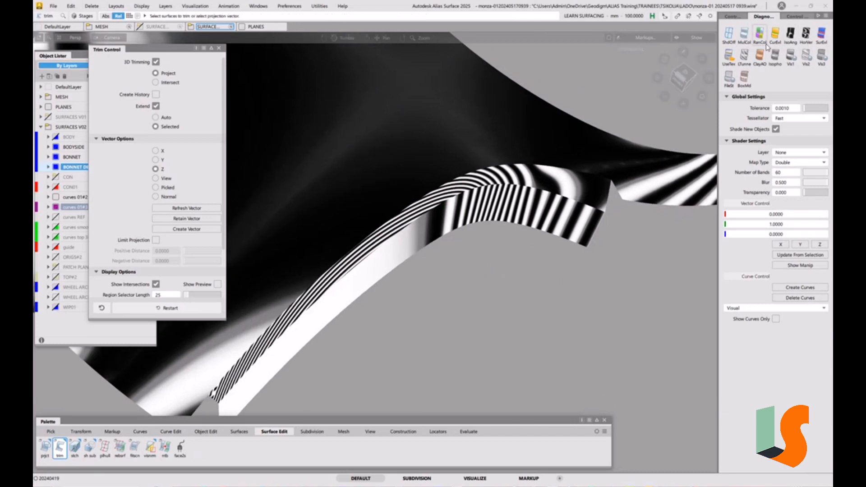
left_click(806, 33)
mouse_move(614, 194)
left_mouse_down("alt+shift")
mouse_move(561, 136)
mouse_move(582, 163)
left_mouse_up("alt+shift")
left_click(728, 56)
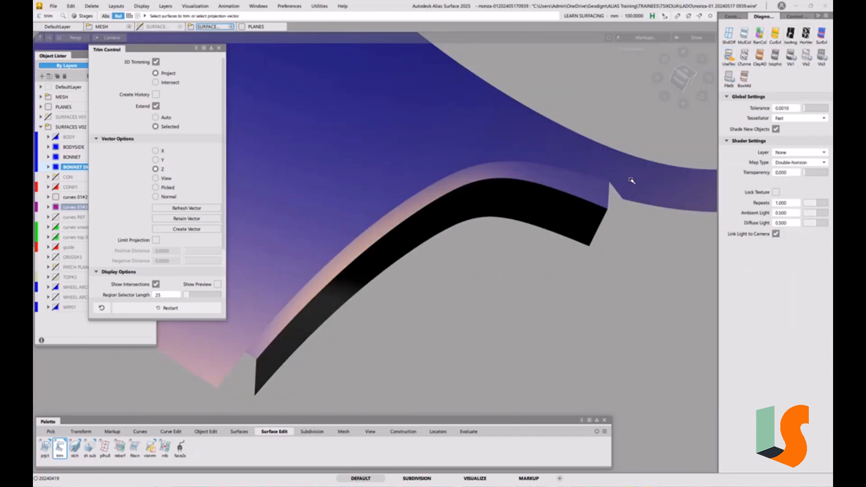
Step: Turn off the diagnostic shading and bring back the model lines, the hidden objects and the scan mesh
key("1")
key("m")
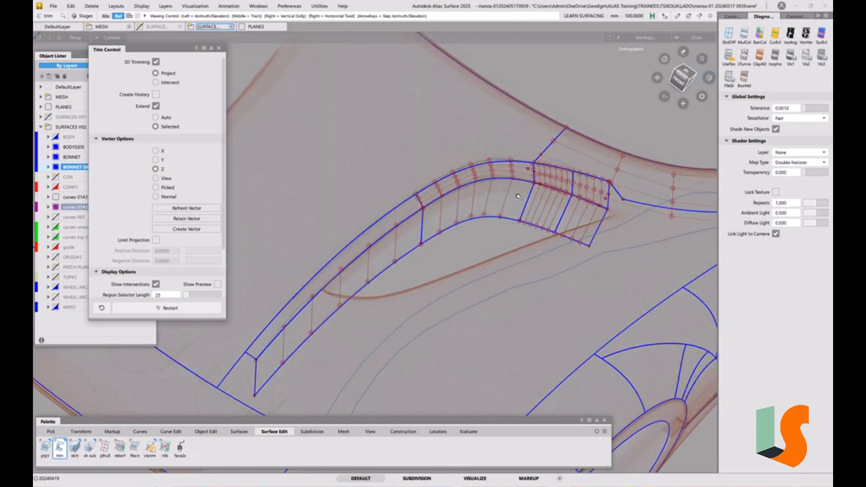
mouse_move(528, 181)
left_mouse_down("alt+shift")
mouse_move(582, 222)
mouse_move(519, 244)
mouse_move(469, 289)
left_mouse_up("alt+shift")
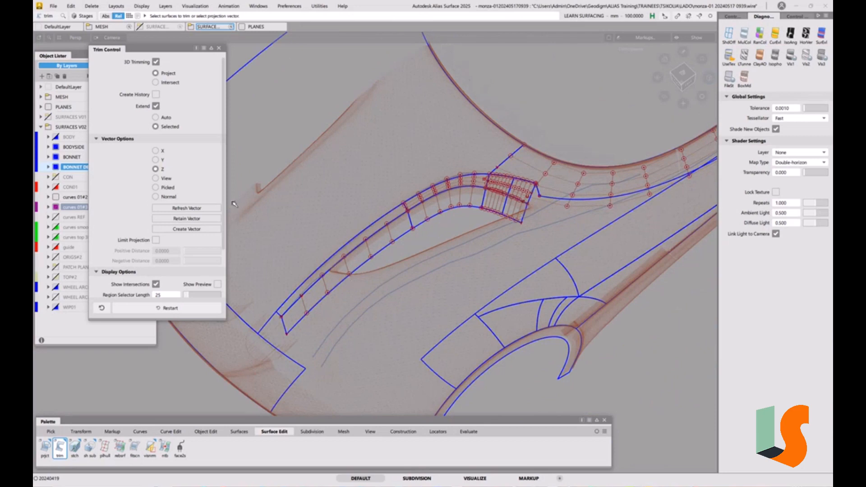
Step: Close the Trim Control window and show the curves smooth layer to compare its curves with the bonnet detail
left_click(220, 48)
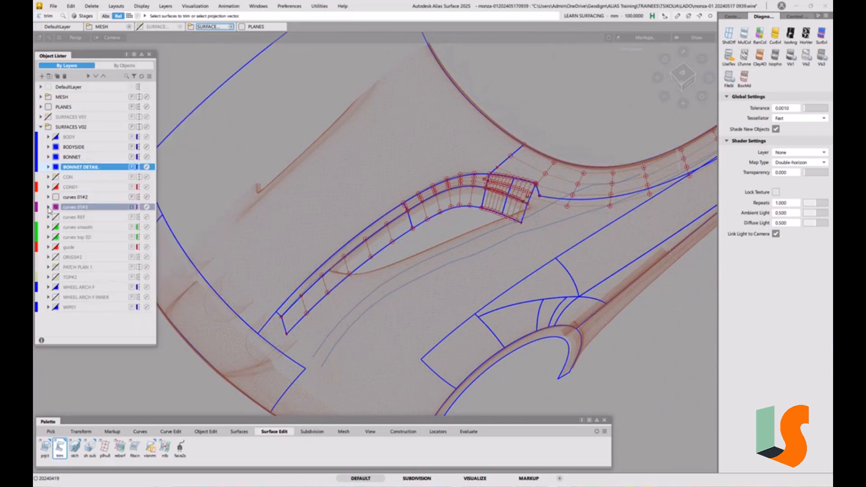
left_click(56, 227)
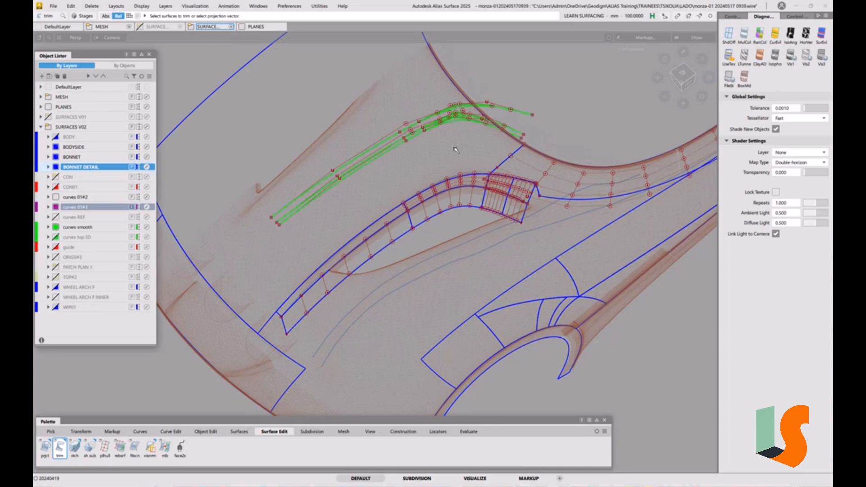
left_click_drag(456, 150, 529, 209, "alt+shift")
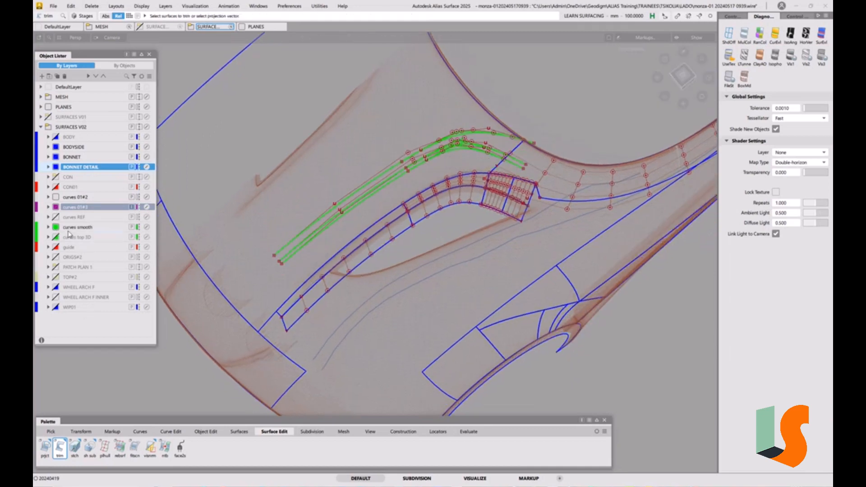
Step: Select the green curves above the bonnet detail and hide the curves smooth layer
left_click_drag(399, 164, 454, 145, "alt+shift")
middle_click_drag(454, 144, 468, 200, "alt+shift")
left_click_drag(511, 226, 511, 194, "ctrl+shift")
left_click_drag(446, 230, 477, 240, "ctrl+shift")
left_click_drag(557, 163, 388, 238)
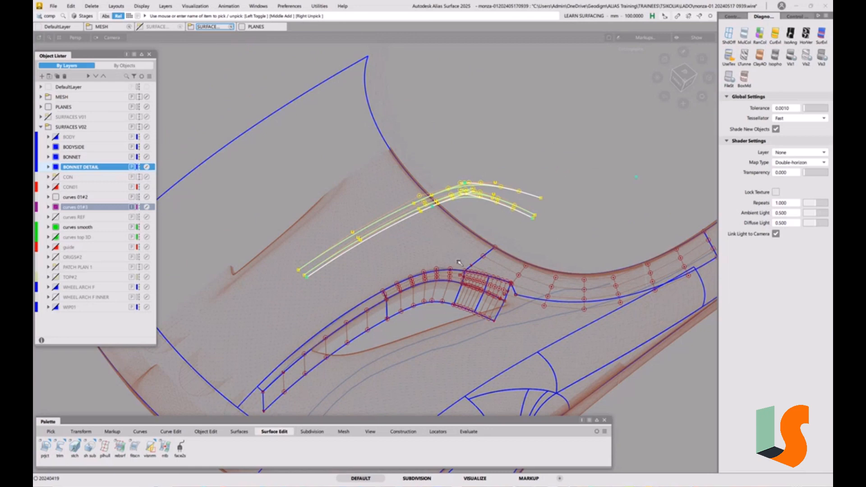
left_click_drag(485, 261, 201, 241, "ctrl+shift")
left_click(56, 227)
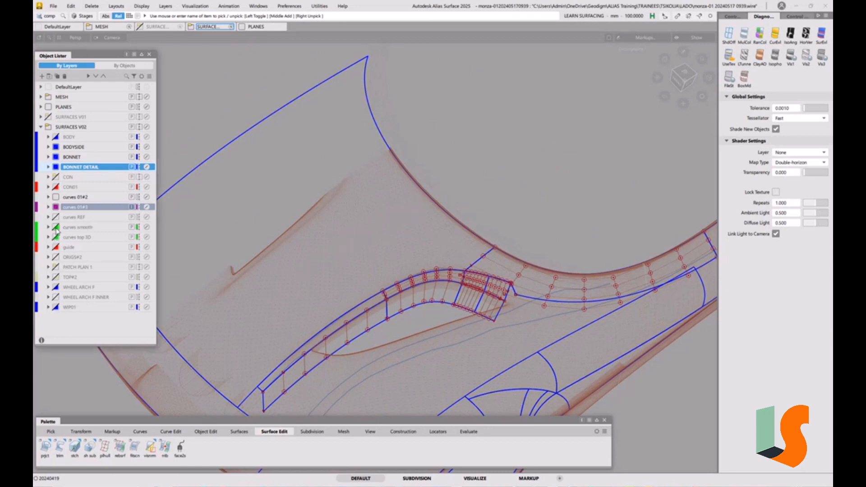
Step: Create a new layer in the SURFACES V02 folder, name it "curves smooth 02" and colour it green
right_click(72, 131)
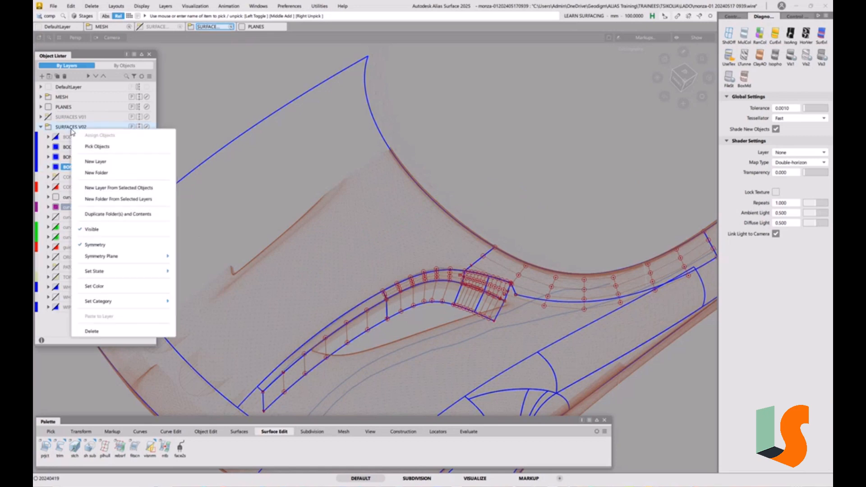
left_click(94, 159)
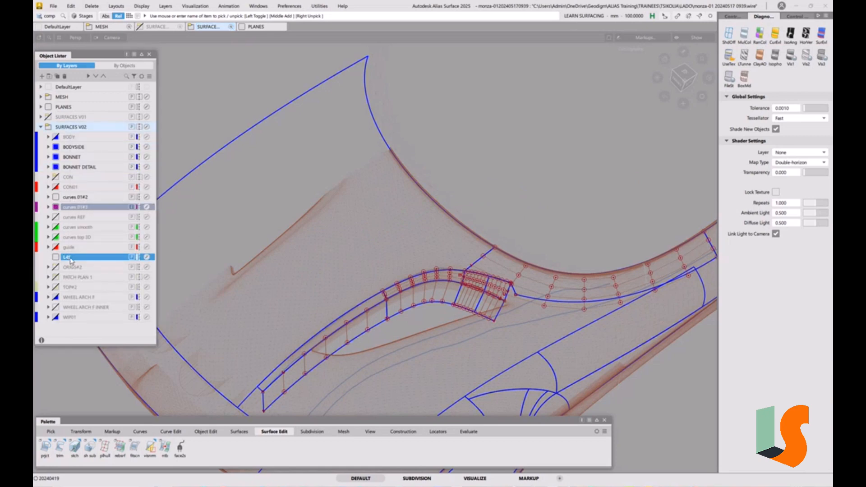
left_click_drag(71, 261, 67, 236)
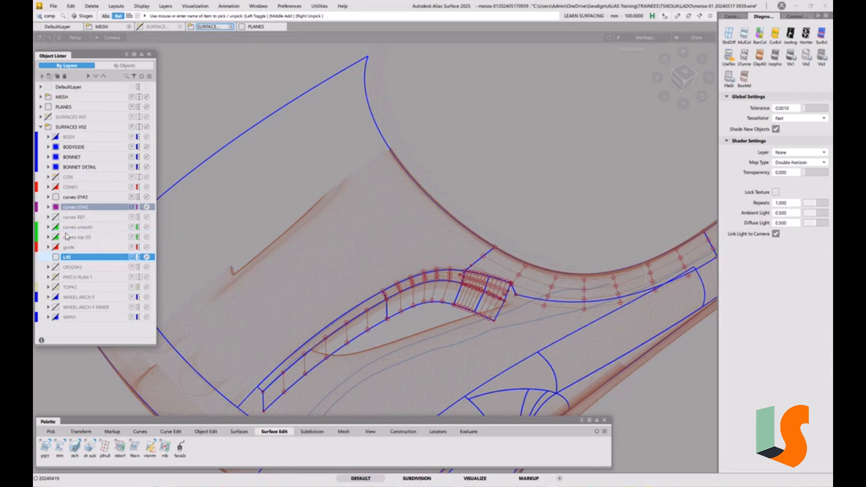
double_click(67, 258)
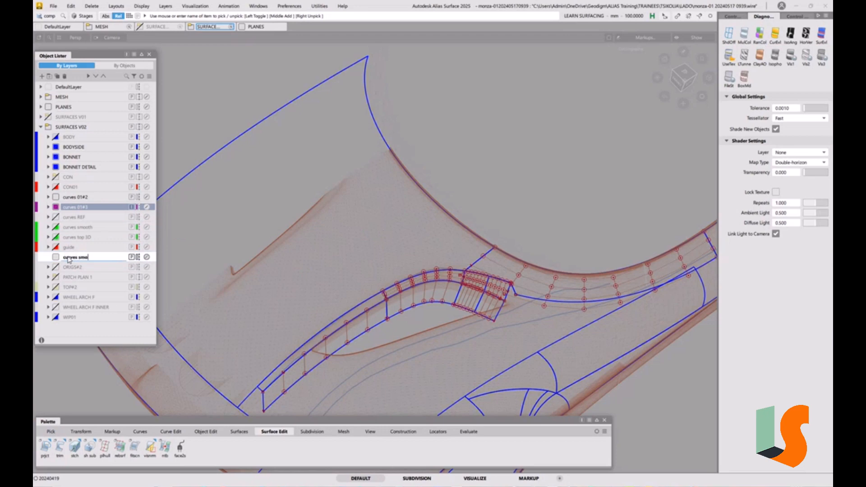
key("Return")
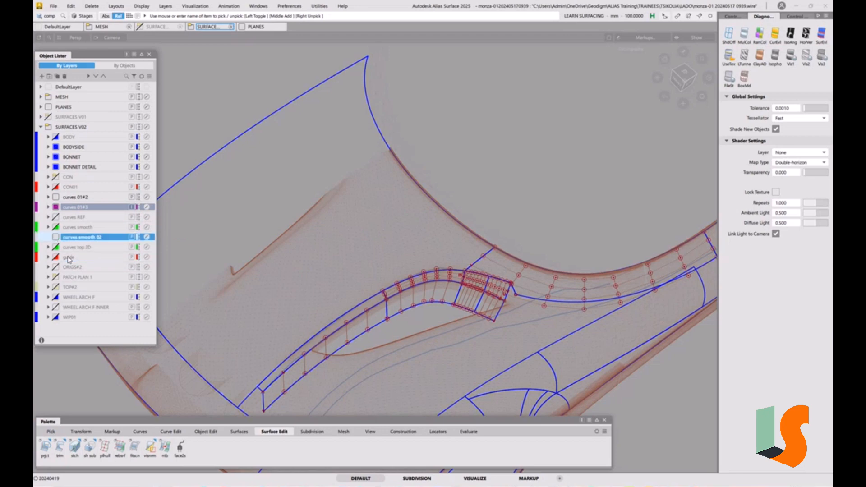
left_click(55, 237)
left_click(86, 254)
Step: Examine the bonnet detail surfaces and the teardrop-shaped opening on the scan mesh from above
left_click_drag(484, 282, 421, 327, "ctrl+shift")
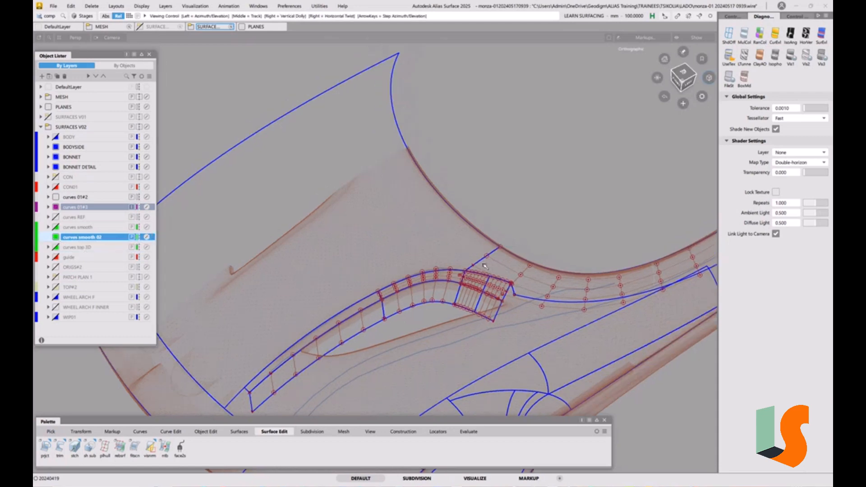
middle_click_drag(422, 327, 426, 282, "alt+shift")
mouse_move(426, 283)
left_mouse_down("alt+shift")
mouse_move(460, 295)
mouse_move(460, 267)
mouse_move(476, 316)
mouse_move(439, 294)
mouse_move(478, 287)
left_mouse_up("alt+shift")
key("F2")
key("F2")
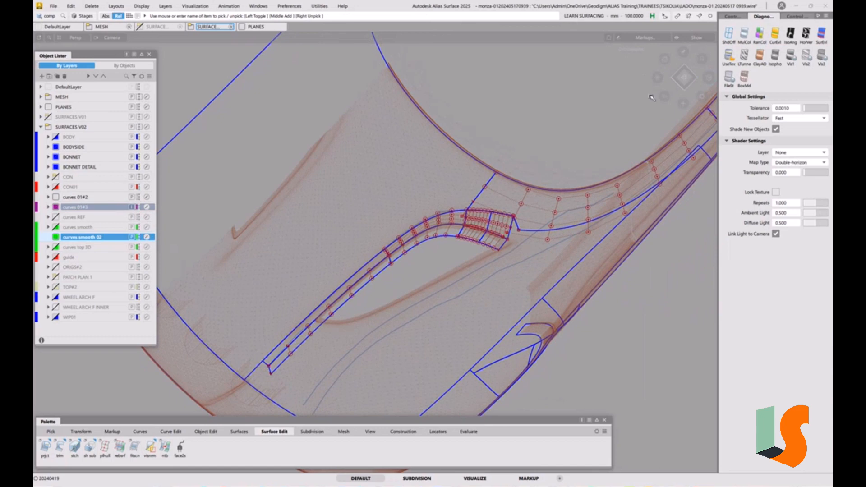
left_click(683, 78)
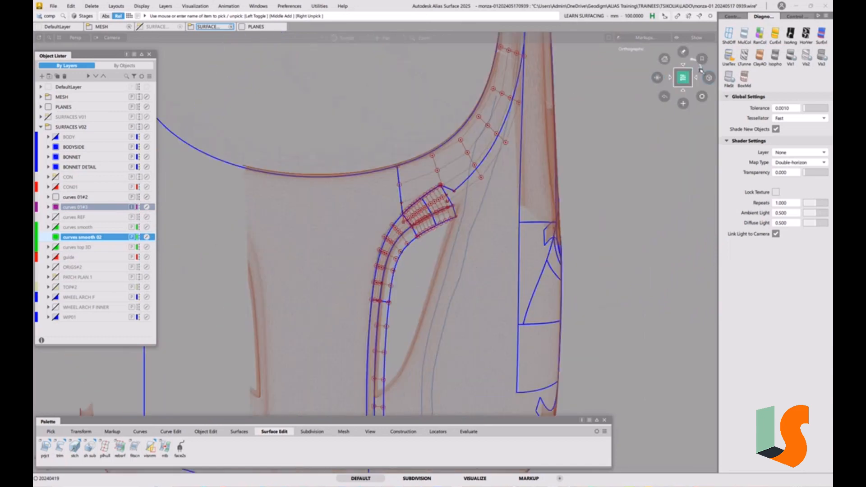
left_click(700, 71)
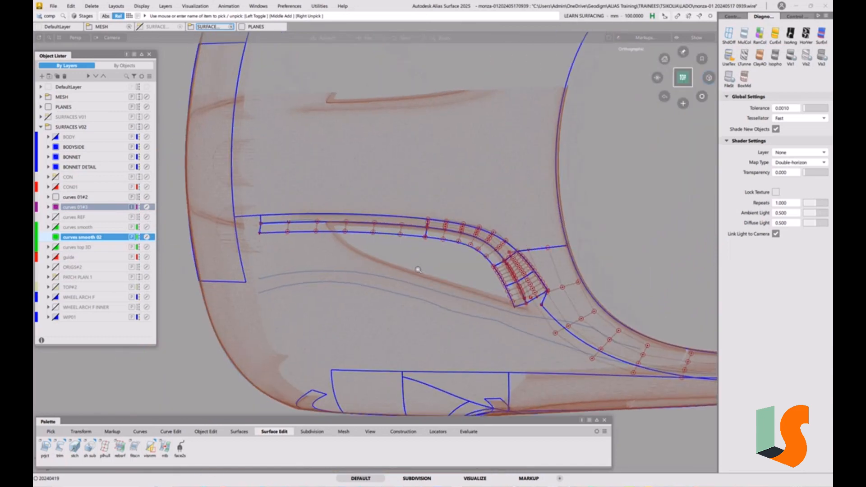
scroll(418, 269, "up", 3)
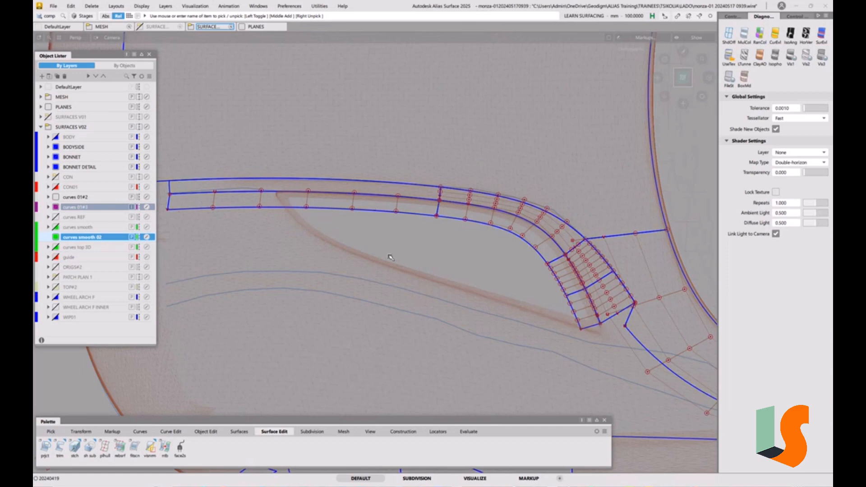
left_click_drag(350, 266, 395, 262, "alt+shift")
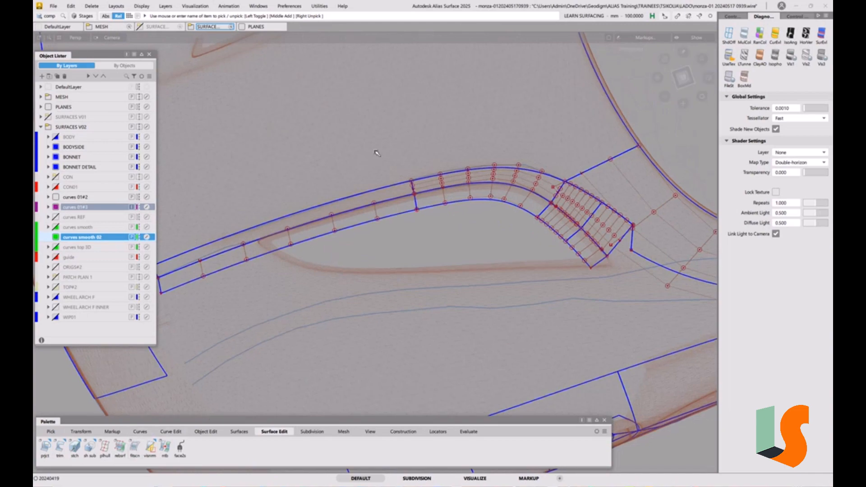
Step: Show the grid and make the Z1500 plane in the PLANES folder visible
key("g")
right_click_drag(356, 185, 289, 199, "alt+shift")
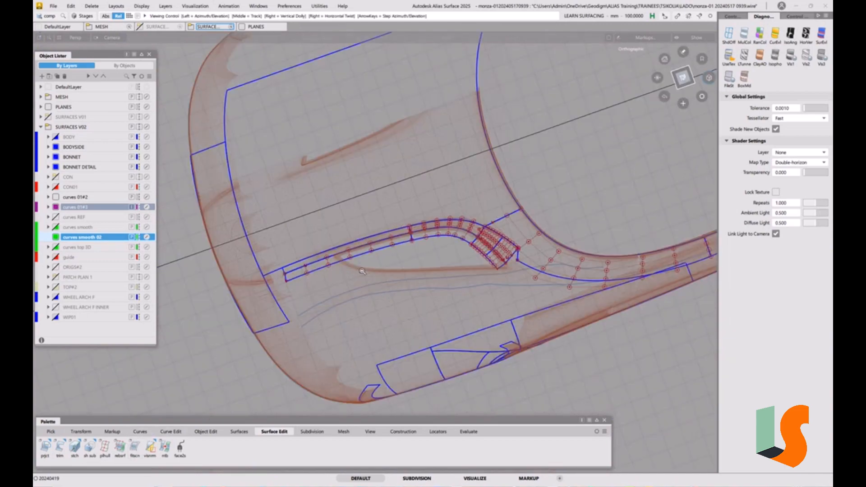
left_click_drag(289, 198, 278, 158, "alt+shift")
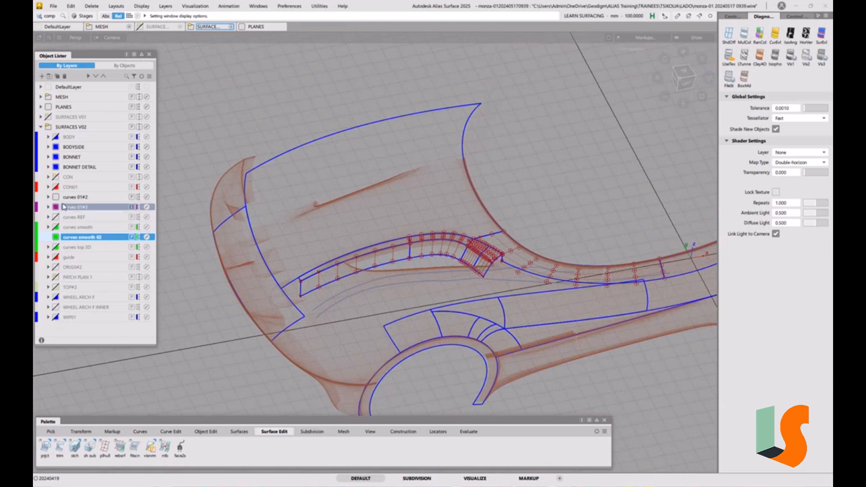
left_click(41, 107)
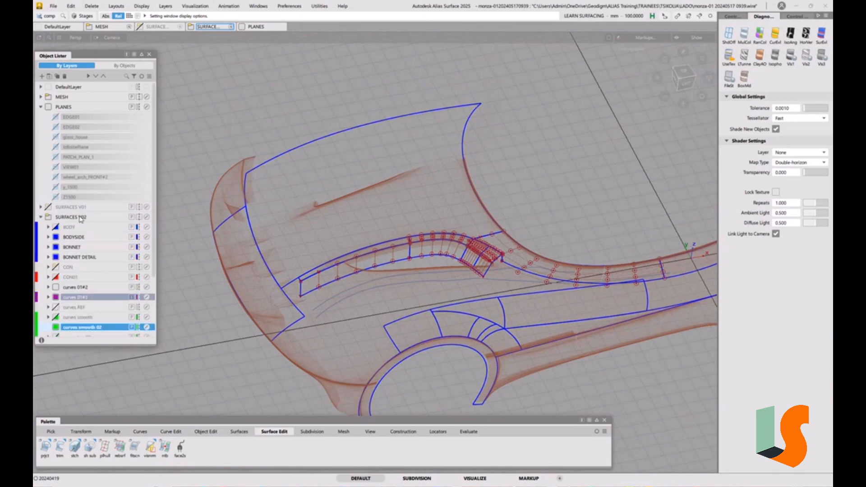
left_click(56, 197)
left_click_drag(345, 199, 514, 180, "alt+shift")
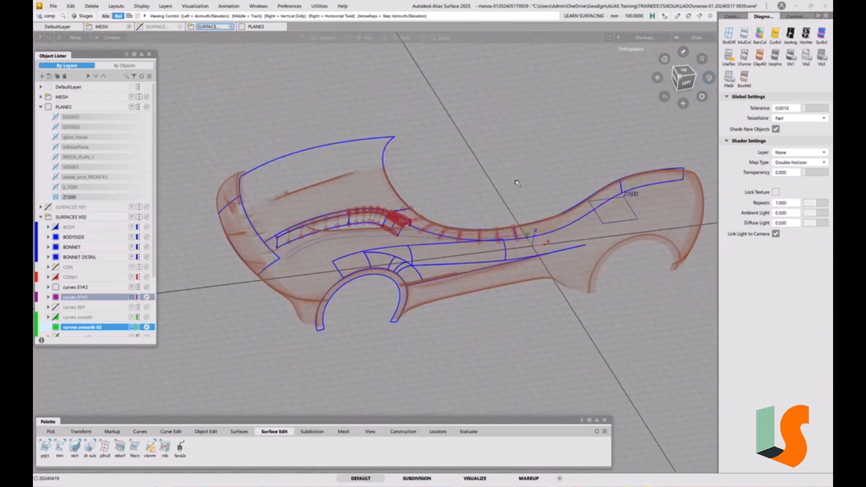
Step: Set the Z1500 plane as the active construction plane
left_click(403, 432)
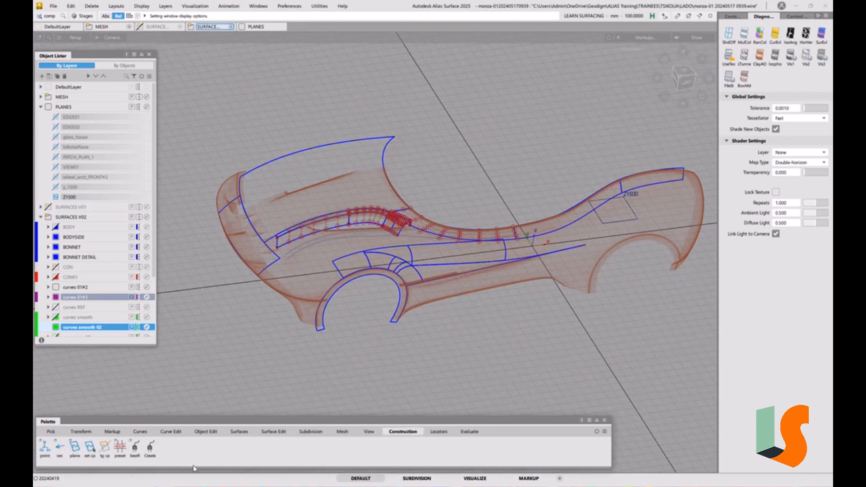
left_click(90, 448)
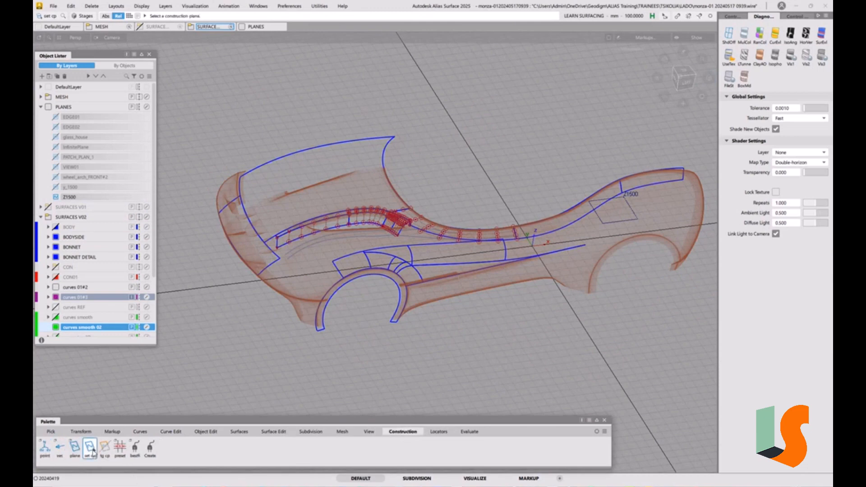
left_click(626, 221)
Step: Examine the bonnet detail against the Z1500 grid from the side, the top and rotated views
left_click(684, 78)
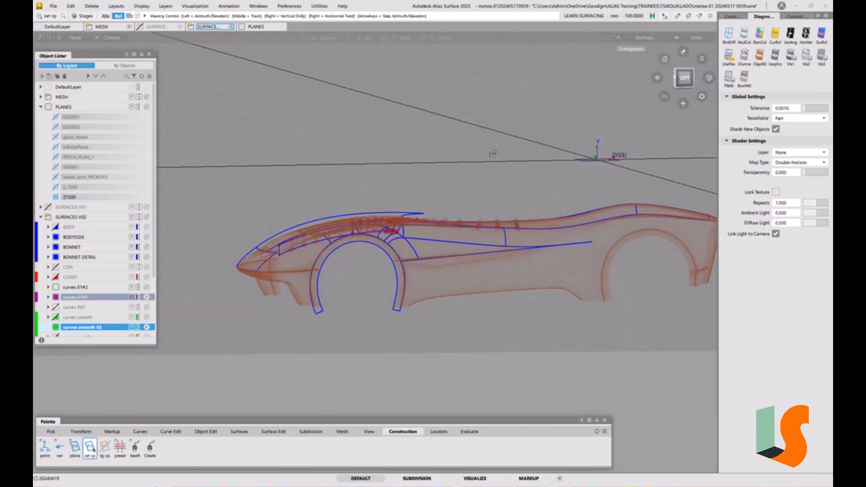
left_click(684, 65)
scroll(351, 231, "up", 5)
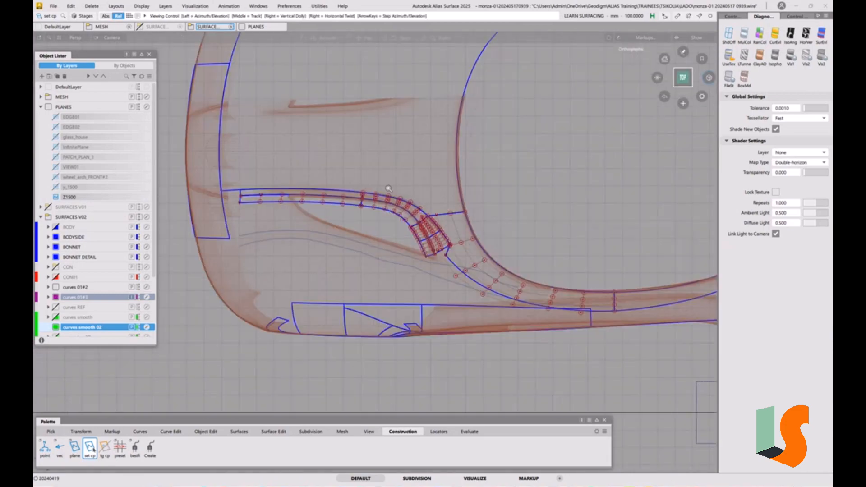
left_click_drag(344, 216, 373, 209, "alt+shift")
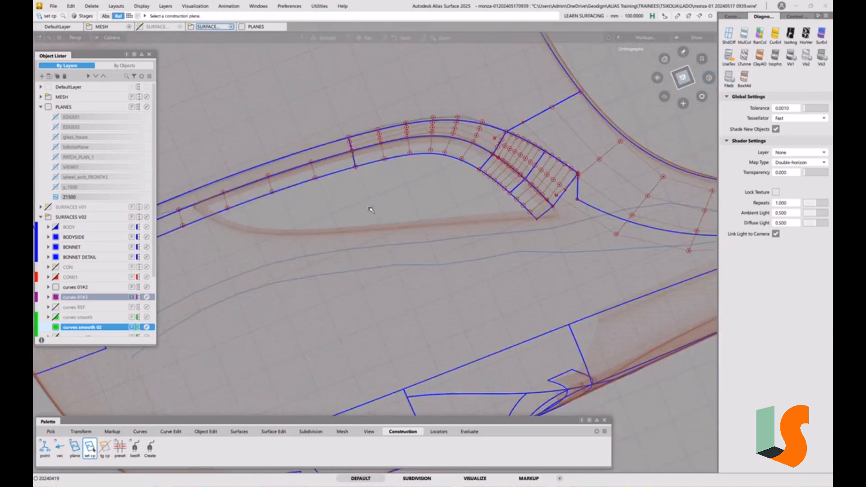
middle_click_drag(373, 209, 416, 296, "alt+shift")
right_click_drag(416, 296, 452, 297, "alt+shift")
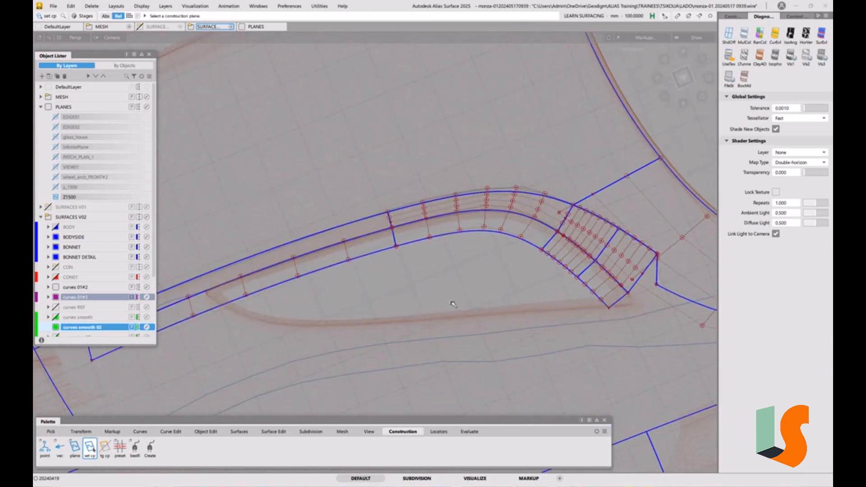
left_click_drag(540, 296, 536, 296, "alt+shift")
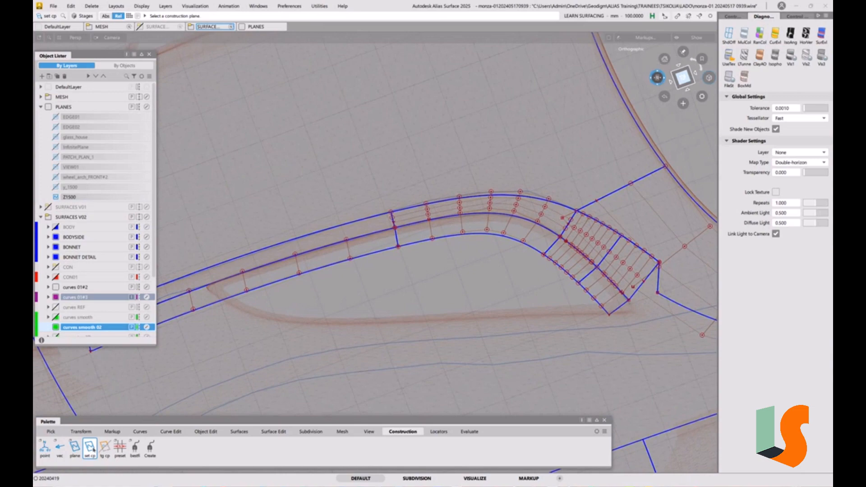
left_click_drag(657, 79, 624, 61)
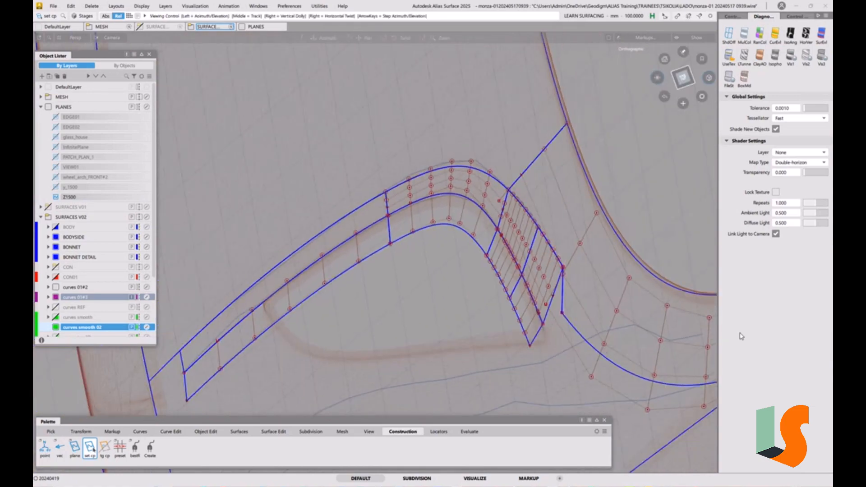
mouse_move(561, 361)
left_mouse_down("alt+shift")
mouse_move(550, 362)
mouse_move(558, 362)
left_mouse_up("alt+shift")
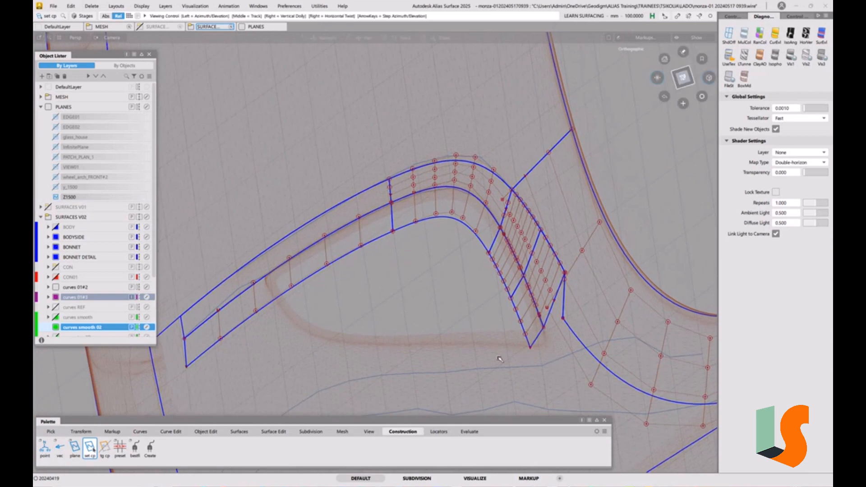
left_click_drag(498, 358, 505, 358, "alt+shift")
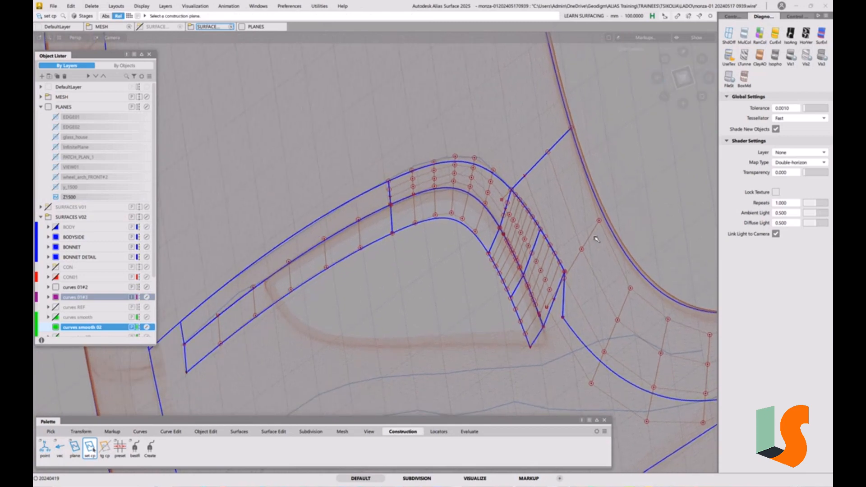
middle_click_drag(505, 355, 498, 270, "alt+shift")
right_click_drag(499, 269, 541, 226, "alt+shift")
middle_click_drag(541, 226, 549, 249, "alt+shift")
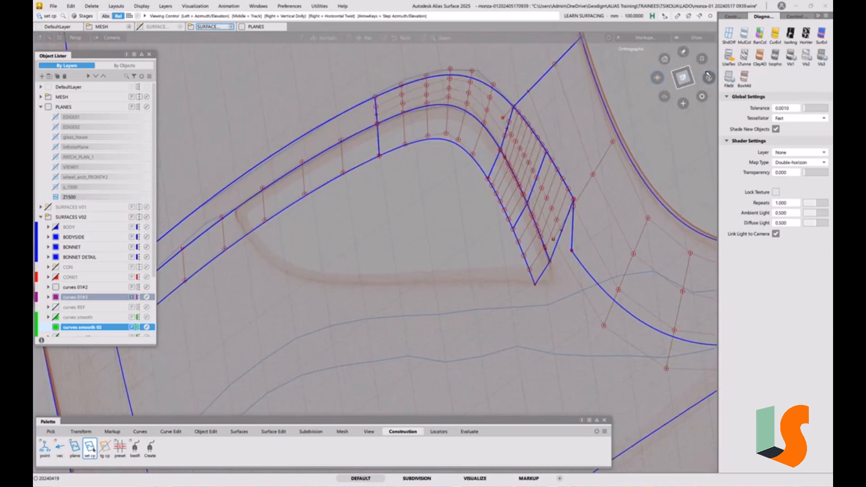
left_click(657, 78)
right_click_drag(517, 284, 516, 265, "alt+shift")
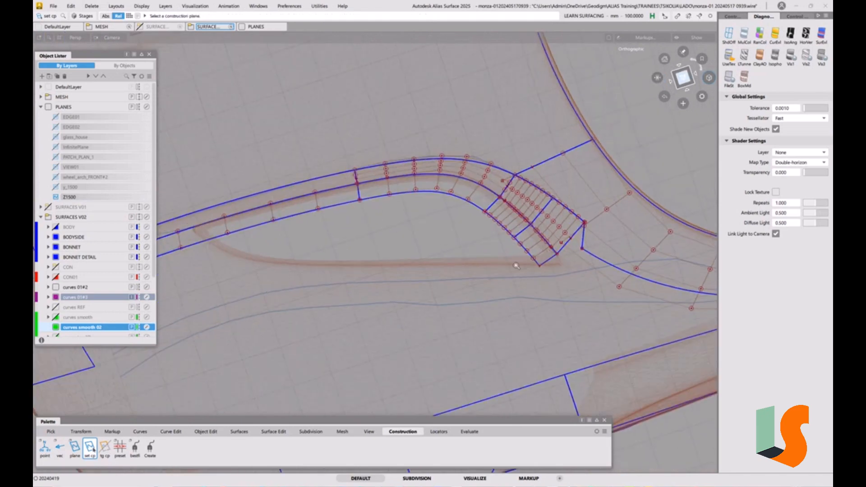
middle_click_drag(516, 265, 530, 286, "alt+shift")
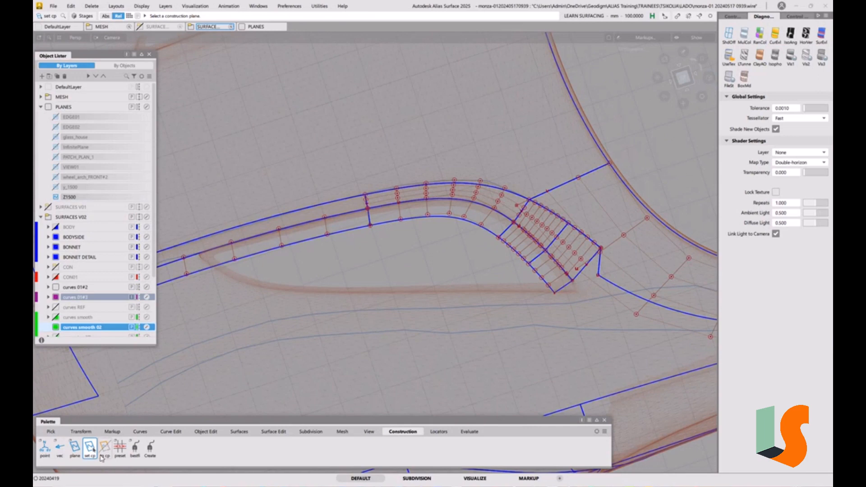
Step: Draw a straight CV curve diagonally across the bonnet opening, from near its narrow front tip to beyond the curved detail surfaces
left_click(139, 431)
left_click(53, 454)
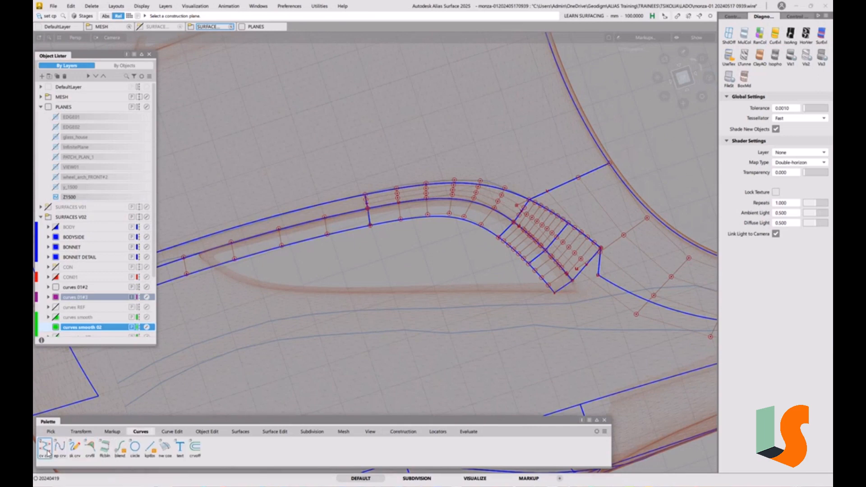
left_click(561, 173)
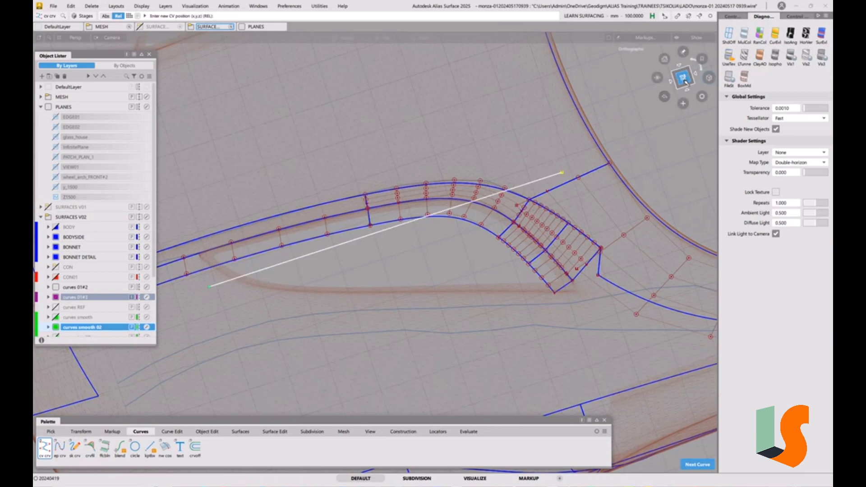
key("space")
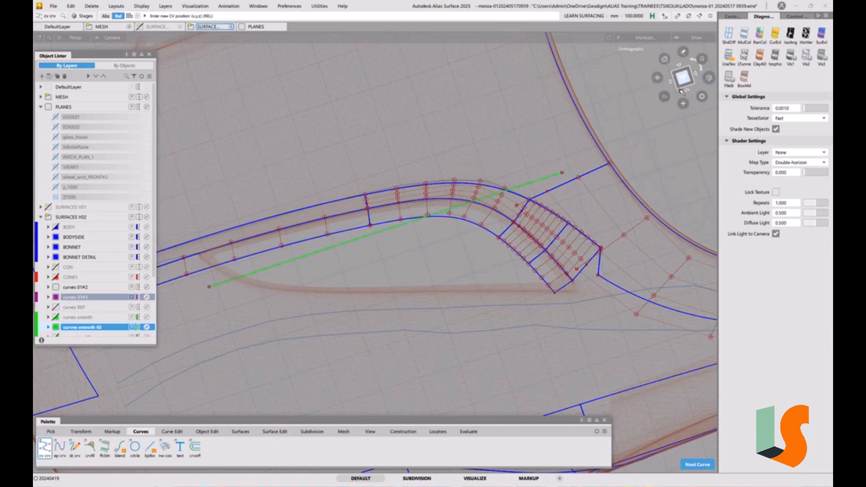
Step: Check the mouse button mapping for moves in the Modeling section of the General Preferences
left_click(289, 6)
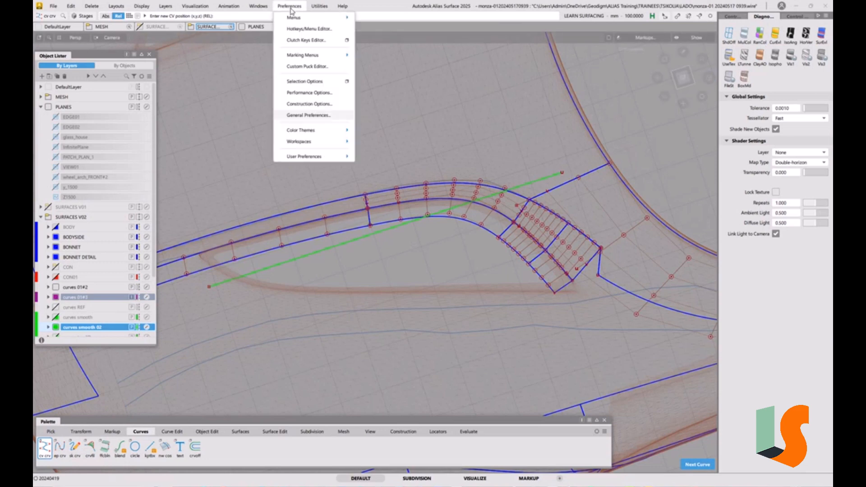
left_click(311, 116)
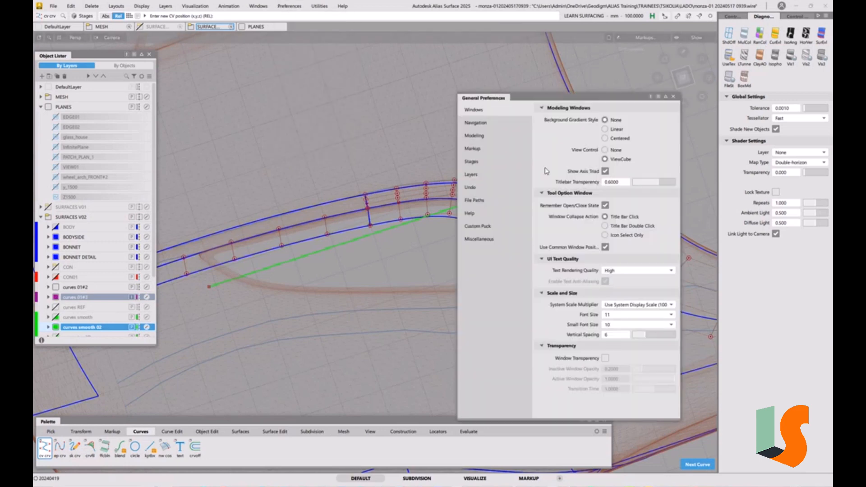
left_click(482, 137)
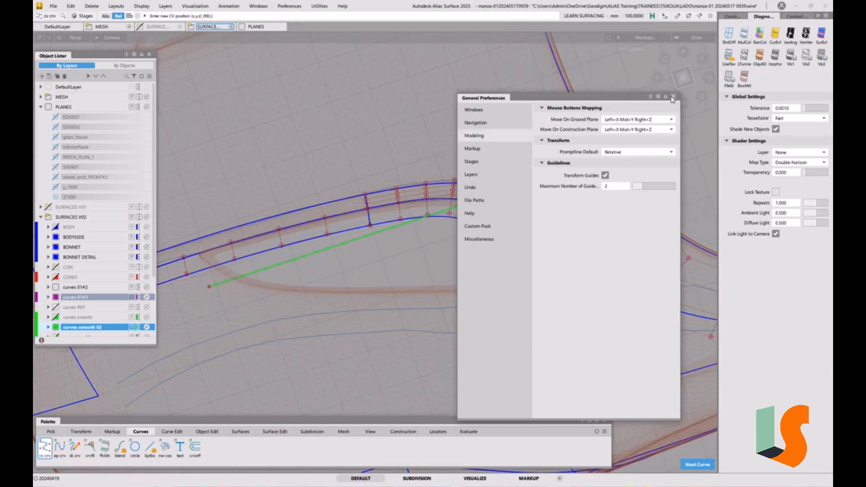
left_click(672, 98)
Step: Pick the curve's rear end CV and try moving it with Move and with Transform CV
left_click_drag(594, 187, 633, 187, "ctrl+shift")
left_click(562, 172)
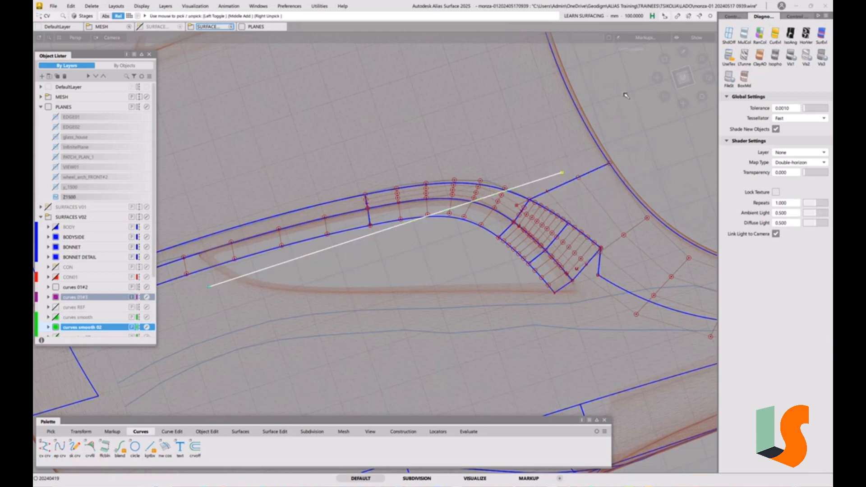
middle_click_drag(578, 142, 576, 124, "ctrl+shift")
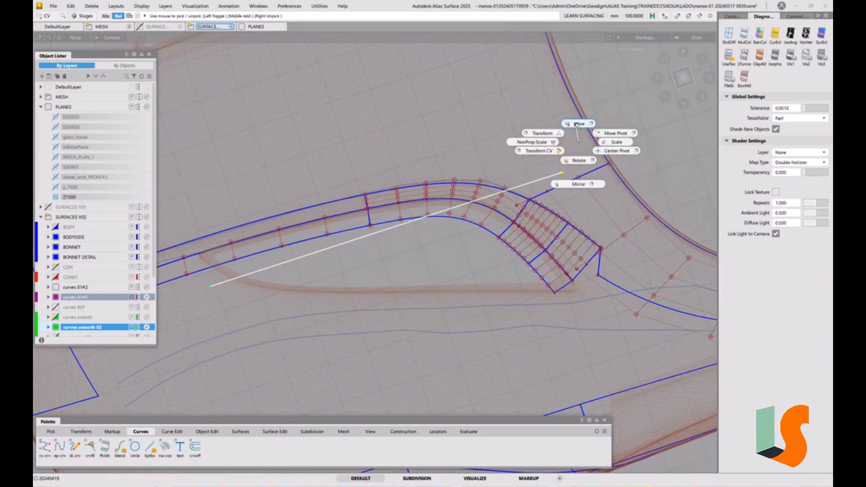
left_click_drag(617, 99, 620, 121)
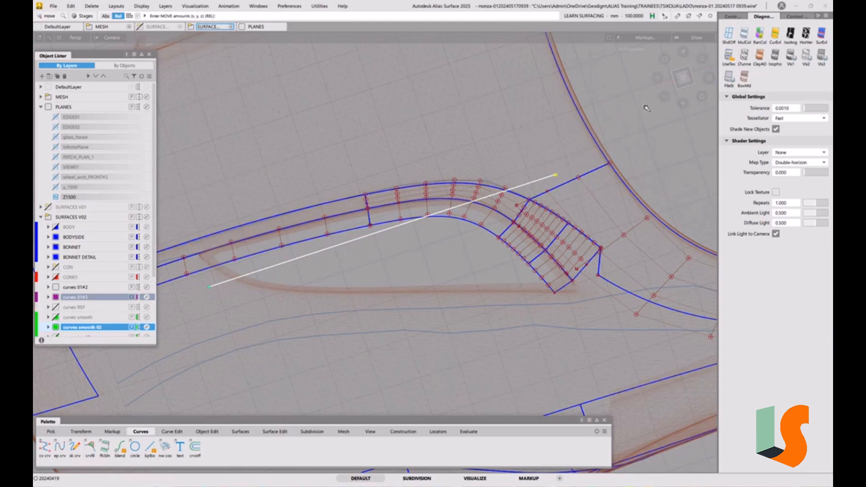
key("ctrl+t")
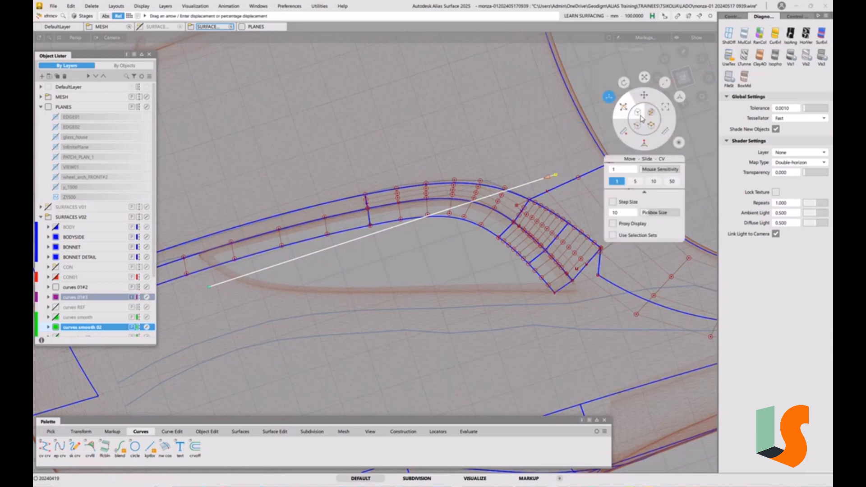
left_click(644, 96)
left_click_drag(637, 140, 655, 165)
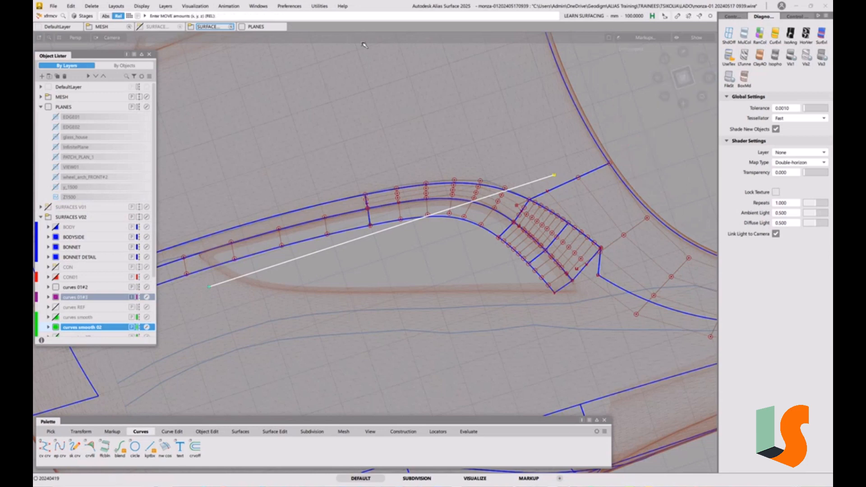
Step: Set the ground plane move mapping to Left=Free Middle=X Right=Y and change the construction plane mapping to free movement too
left_click(290, 6)
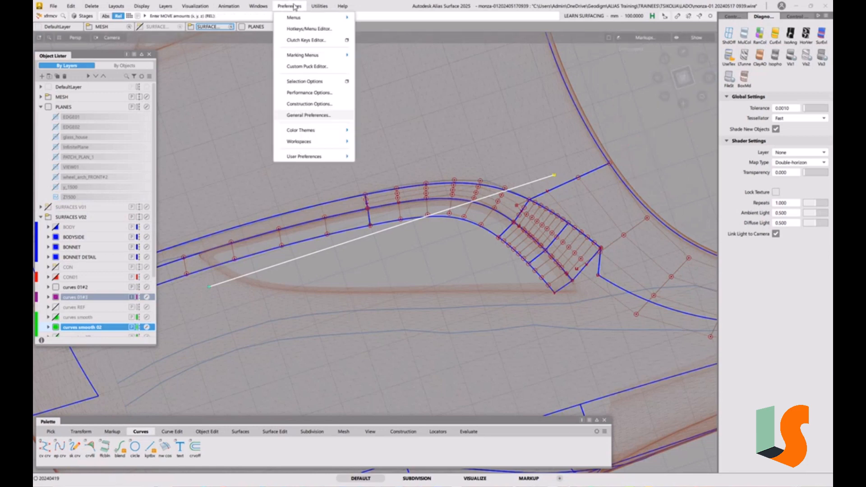
left_click(326, 116)
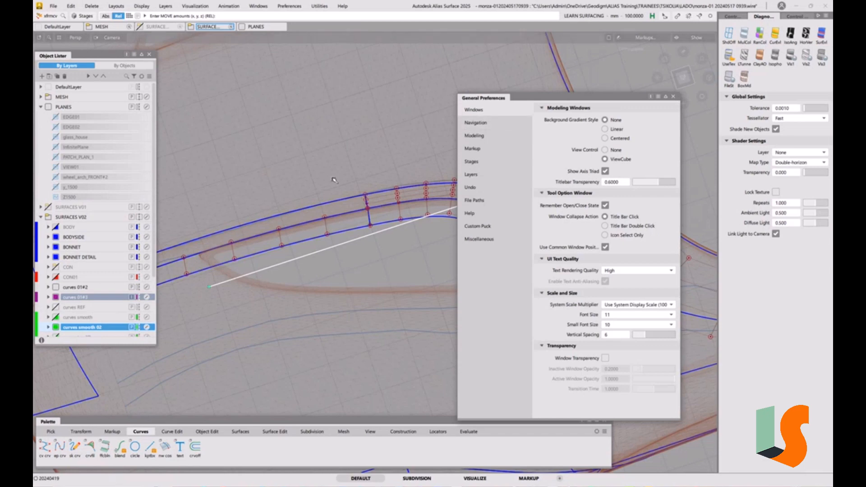
left_click(475, 135)
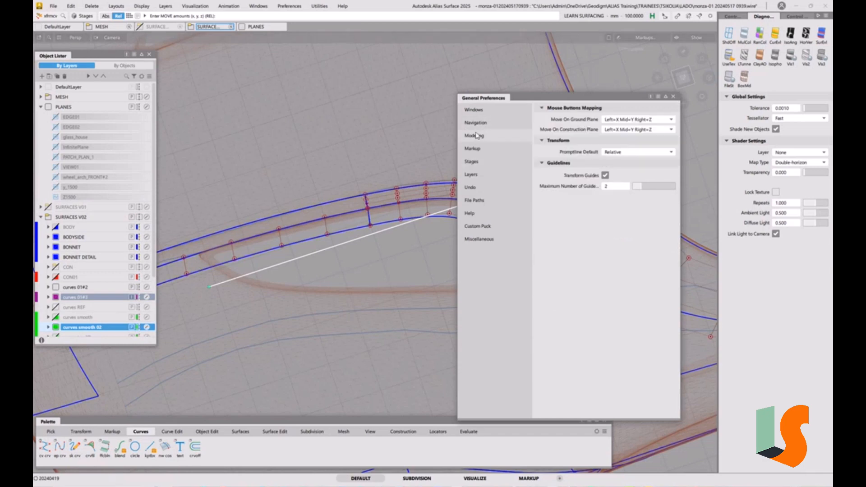
left_click(624, 120)
left_click(624, 140)
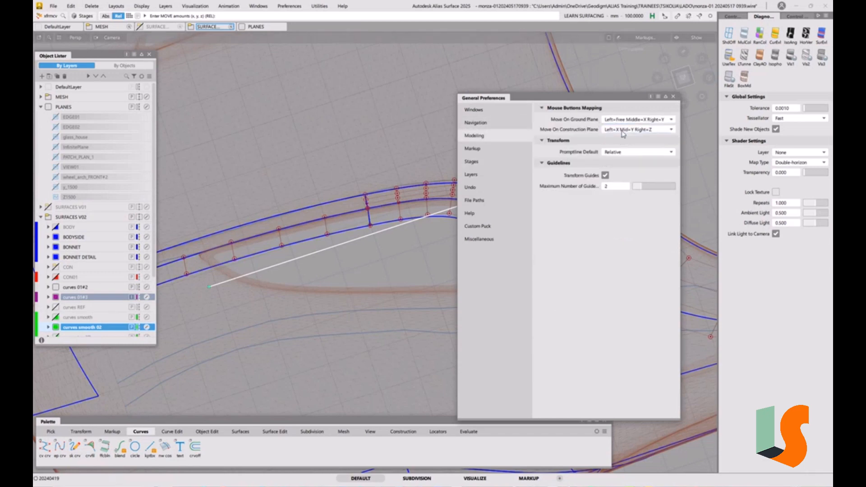
left_click(625, 130)
left_click(627, 148)
left_click(674, 96)
Step: Move the curve's two end CVs so it runs just outside the long, nearly straight edge of the bonnet opening
left_click_drag(649, 128, 697, 242)
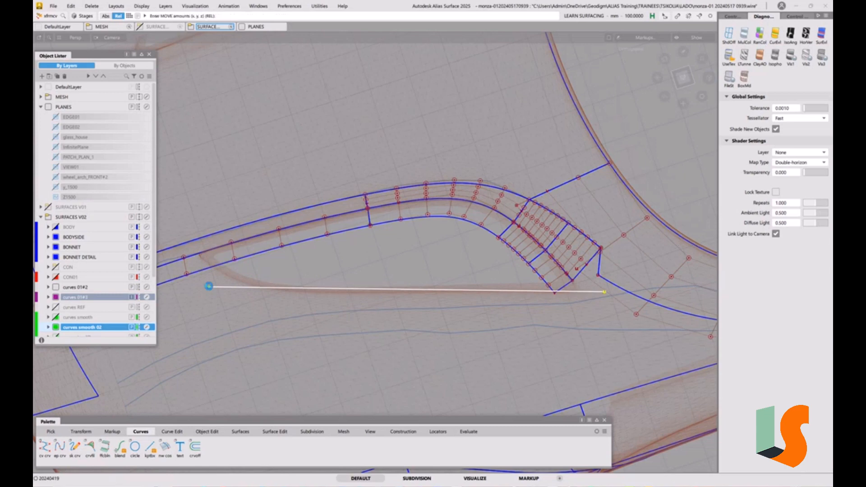
left_click_drag(208, 286, 217, 294)
right_click_drag(382, 254, 383, 259, "alt+shift")
middle_click_drag(383, 260, 445, 245, "alt+shift")
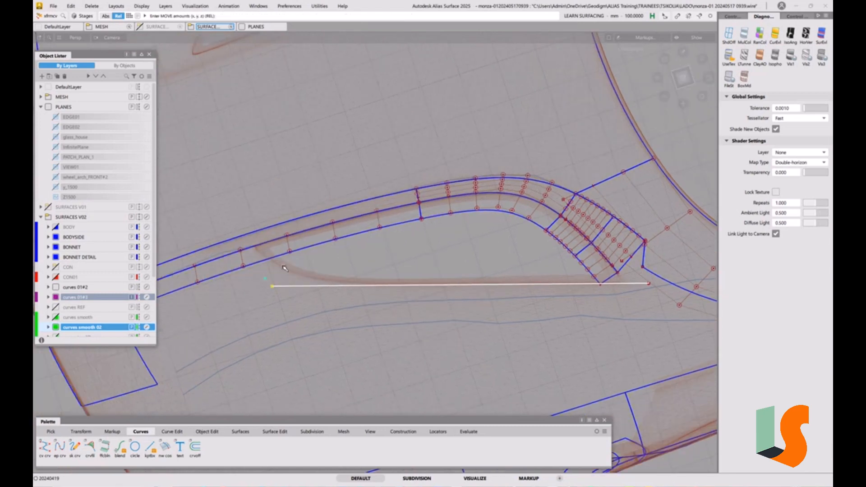
Step: Raise the curve to degree 3 with a single span
key("ctrl+d")
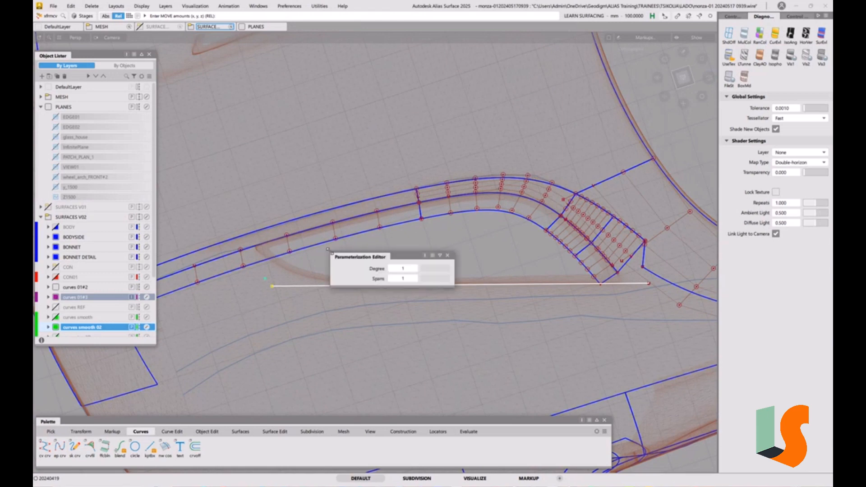
left_click(415, 269)
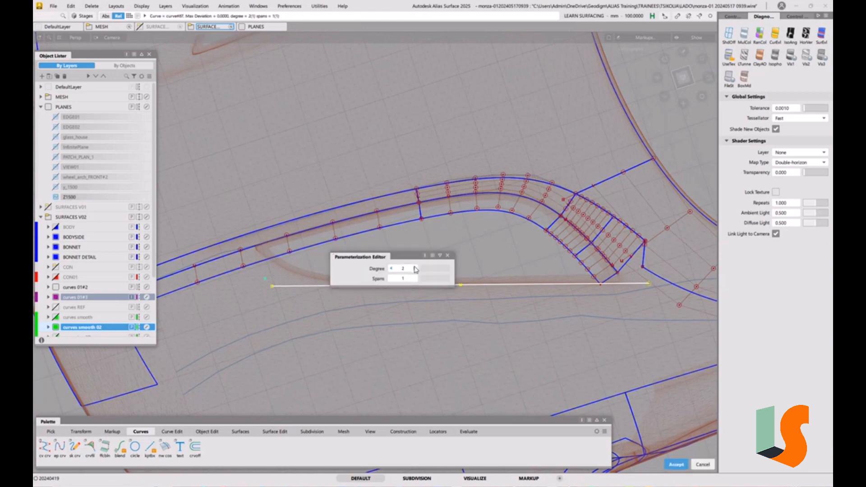
left_click(416, 270)
key("space")
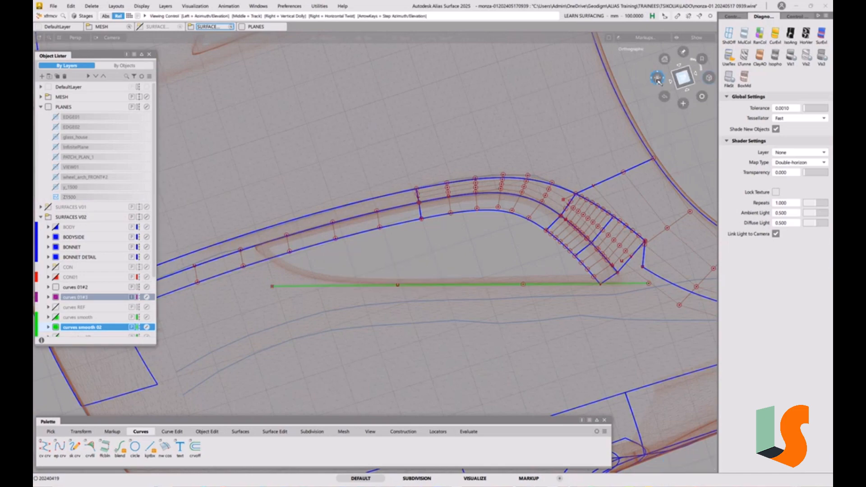
Step: Nudge the curve's rear end CV slightly closer to the edge of the opening from a tilted view
left_click_drag(657, 79, 624, 57)
scroll(428, 332, "up", 3)
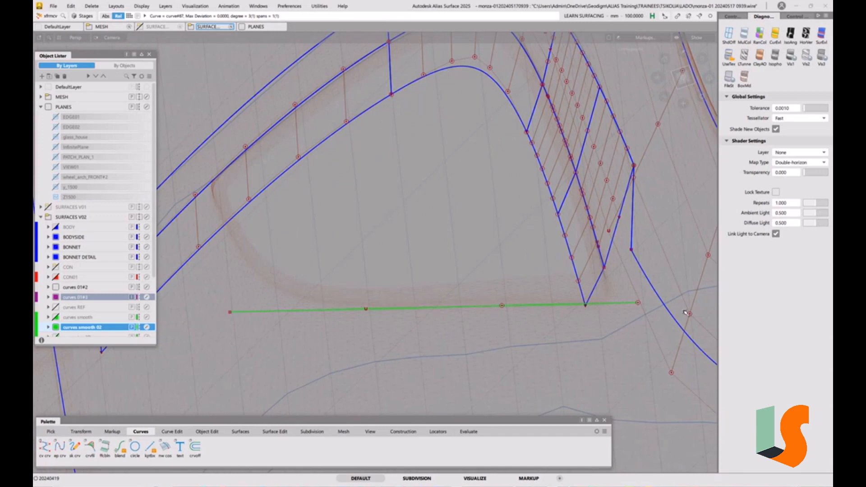
left_click(638, 304)
right_click_drag(630, 328, 630, 326)
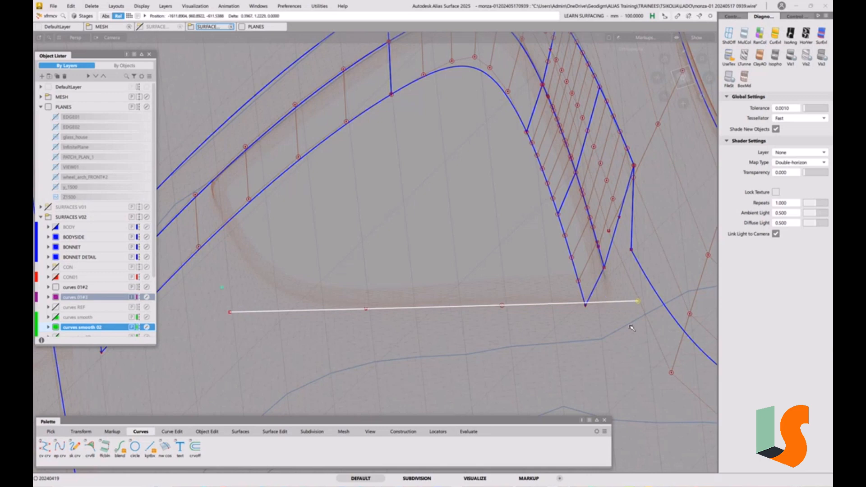
Step: Turn on diagnostic shading for the scanned body and clear the CV selection
key("F2")
key("F2")
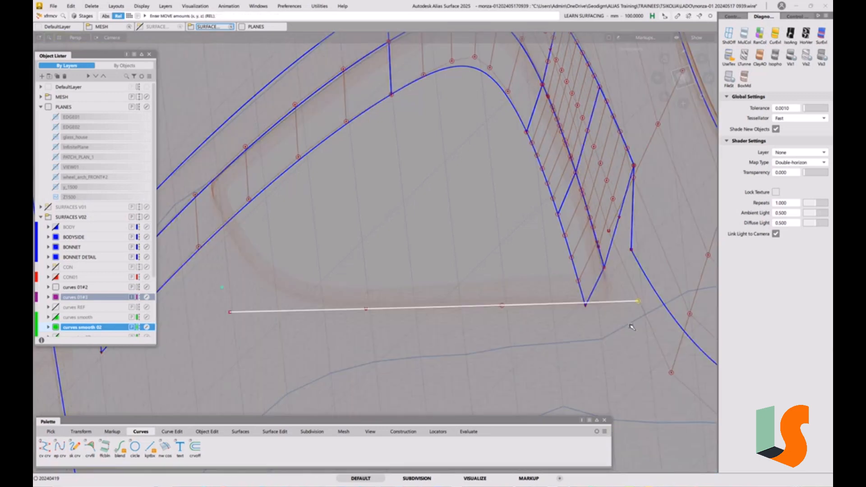
key("F2")
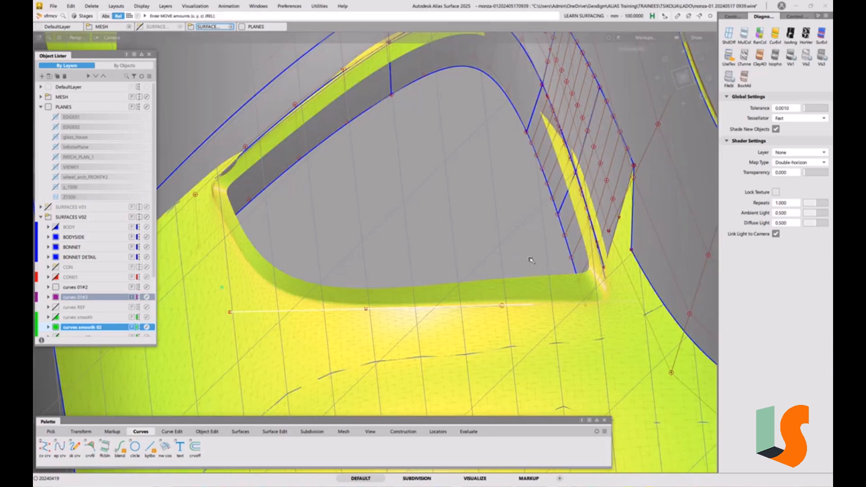
left_click_drag(531, 263, 531, 261)
left_click_drag(579, 311, 579, 291, "ctrl+shift")
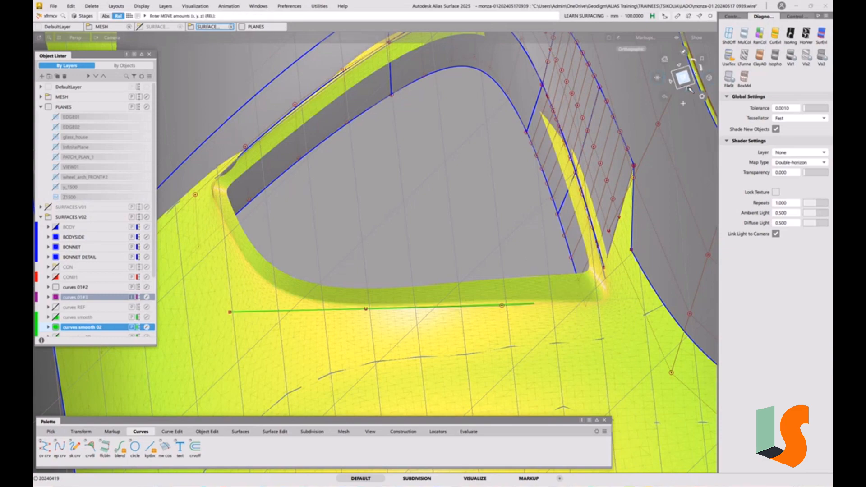
Step: In the left side view, pick the whole curve and raise it vertically to the level of the Z1500 plane
left_click(689, 88)
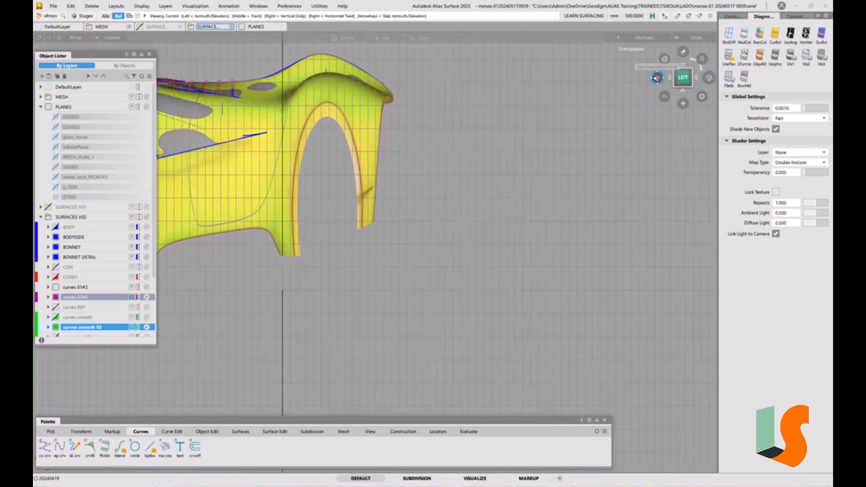
left_click(657, 78)
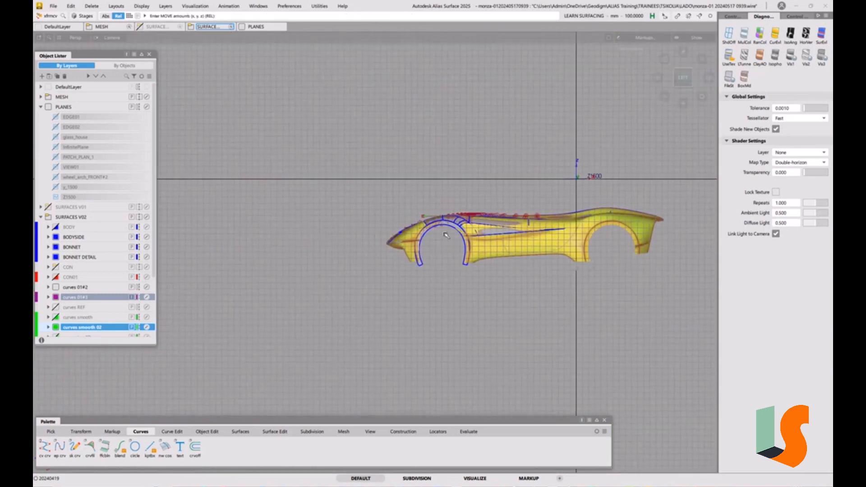
right_click_drag(445, 235, 496, 181, "alt+shift")
middle_click_drag(496, 182, 388, 212, "alt+shift")
left_click_drag(375, 227, 393, 236, "ctrl+shift")
middle_click_drag(324, 210, 323, 193, "ctrl+shift")
right_click_drag(312, 212, 323, 157)
right_click(322, 155, "alt")
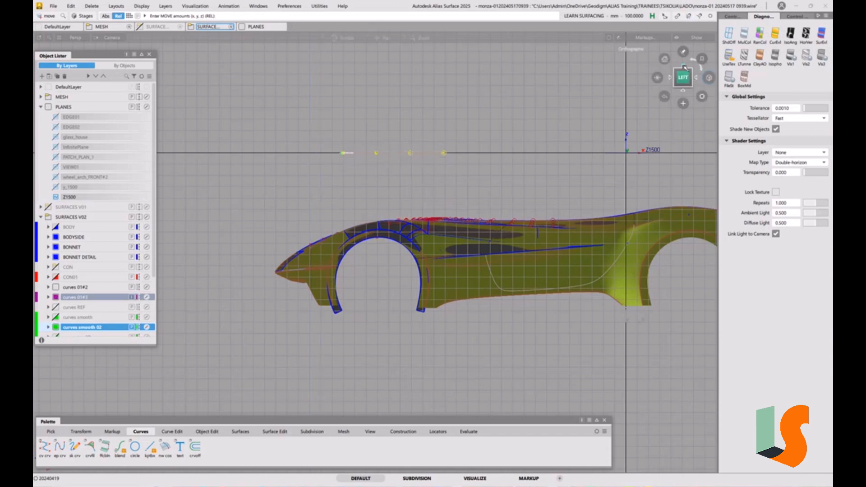
Step: Return to the top view, hide the grid, frame the long edge of the bonnet opening and deselect the curve
left_click(685, 66)
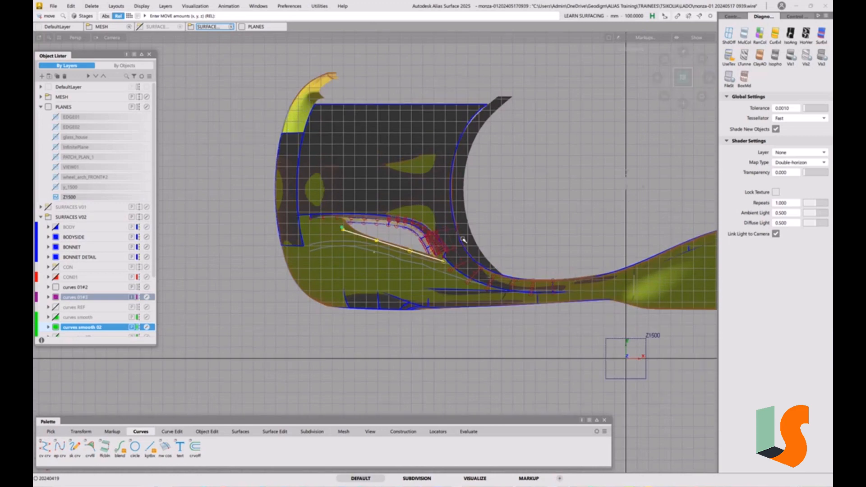
key("ctrl+g")
right_click_drag(430, 253, 396, 238, "alt+shift")
left_click_drag(396, 238, 460, 244, "alt+shift")
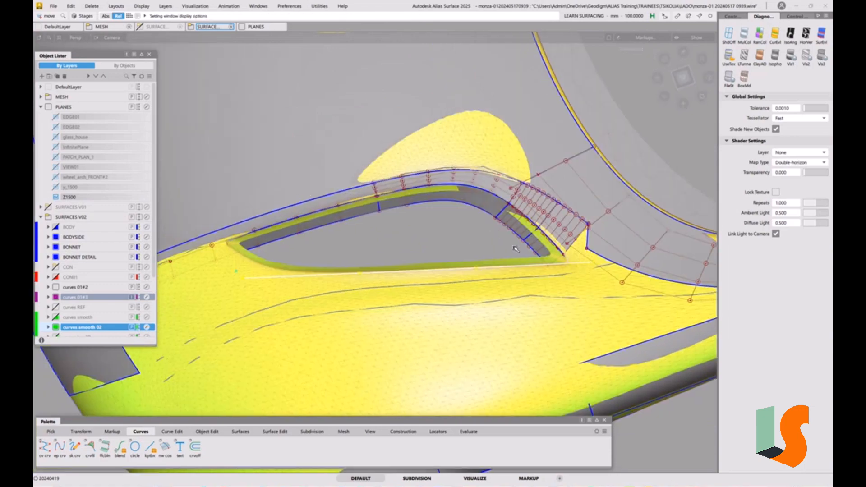
left_click(658, 78, "alt+shift")
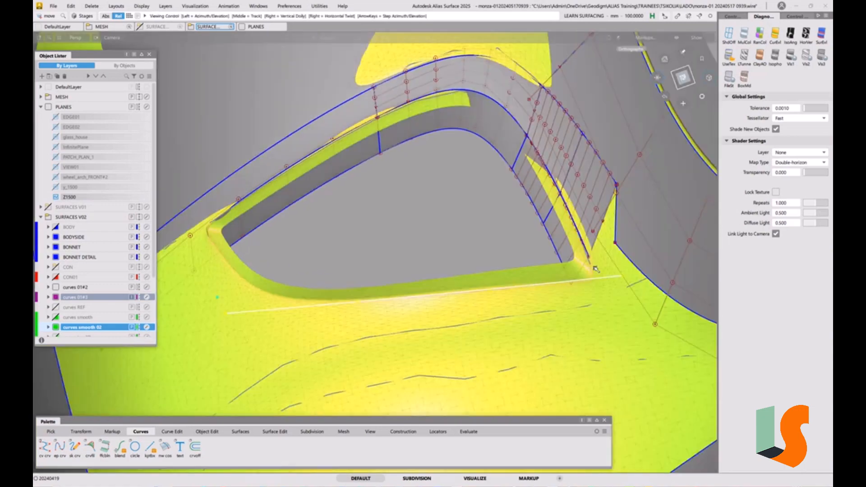
left_click_drag(582, 235, 607, 240, "alt+shift")
mouse_move(607, 240)
right_mouse_down("alt+shift")
mouse_move(592, 238)
mouse_move(593, 250)
right_mouse_up("alt+shift")
left_click_drag(618, 260, 609, 263, "alt+shift")
middle_click_drag(609, 263, 562, 156, "alt+shift")
left_click_drag(397, 253, 392, 216, "ctrl+shift")
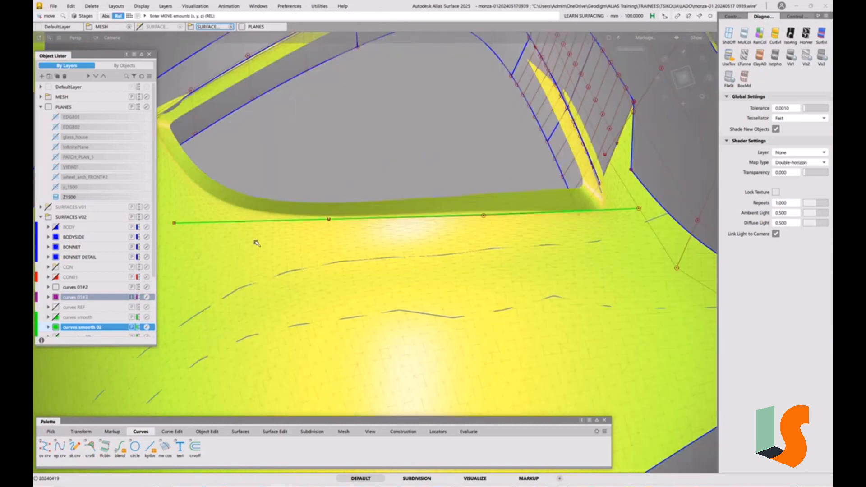
Step: Using Transform CV, shorten the curve by moving its front end CV inward and respace the two inner CVs
key("ctrl+t")
left_click(639, 209)
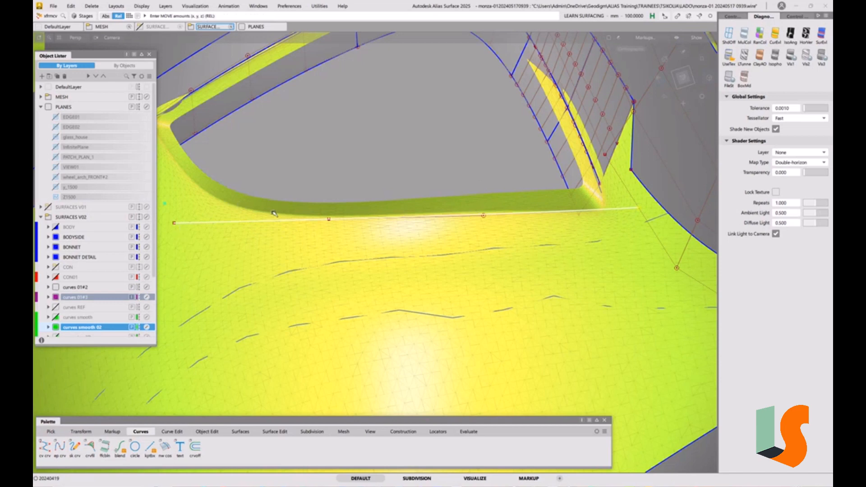
left_click(174, 223)
left_click_drag(293, 159, 284, 163)
left_click_drag(481, 218, 462, 217)
left_click_drag(330, 220, 326, 221)
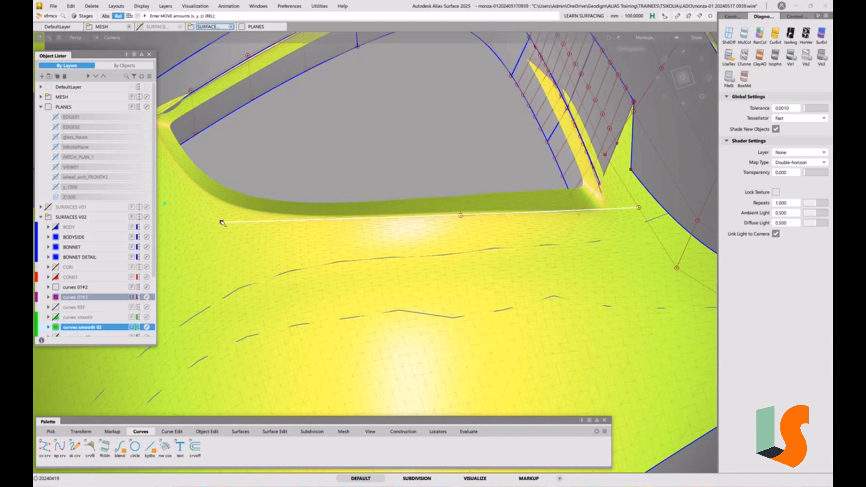
Step: Shift the front end CV toward the opening and the inner CVs slightly away so the curve follows the opening's edge
left_click_drag(300, 164, 300, 157)
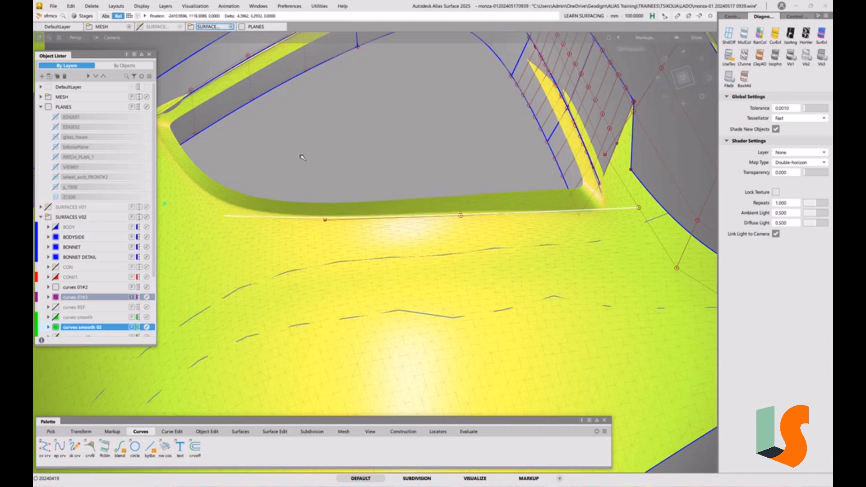
left_click(326, 221)
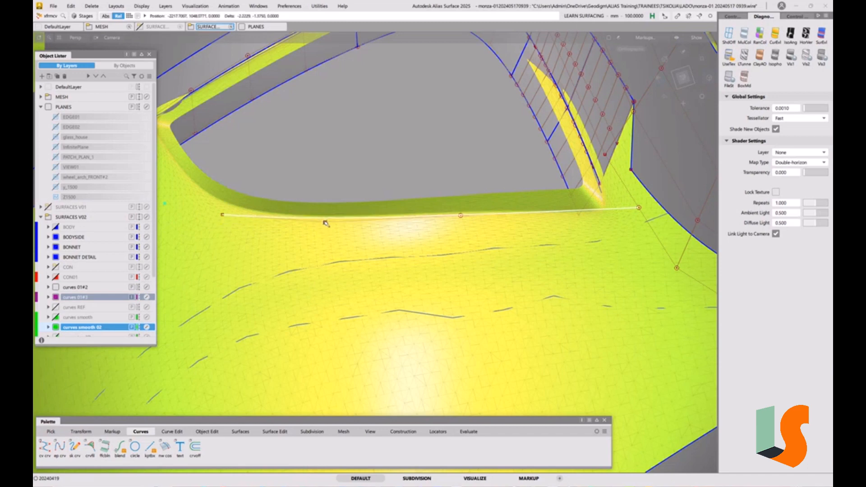
left_click_drag(460, 218, 460, 218)
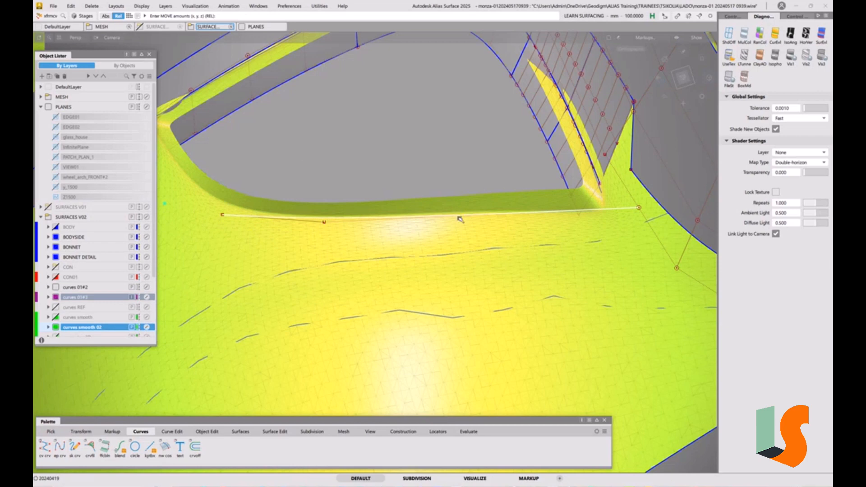
left_click_drag(438, 166, 438, 168)
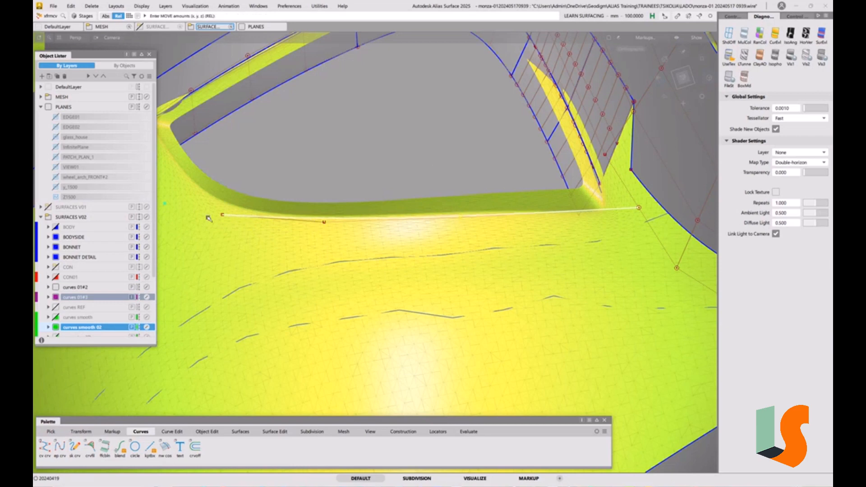
Step: Nudge the long-edge curve's front end CV and display its U curvature comb at a comb scale of 9.5
left_click_drag(223, 215, 254, 179)
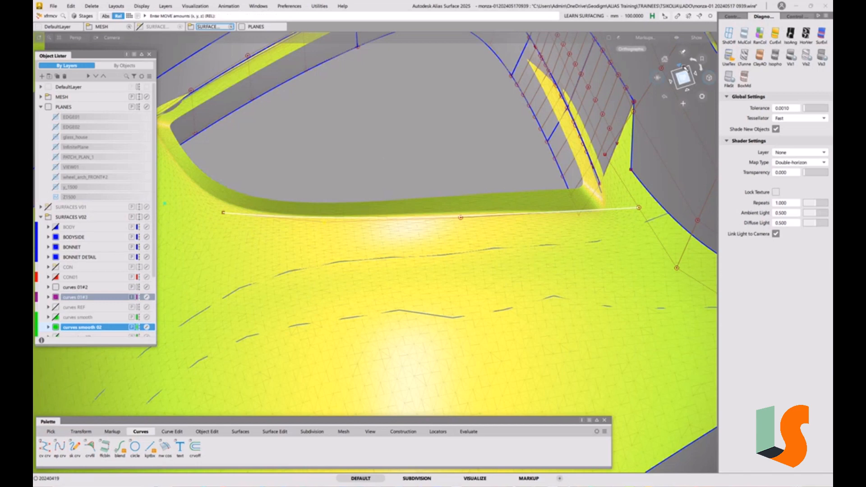
left_click(732, 16)
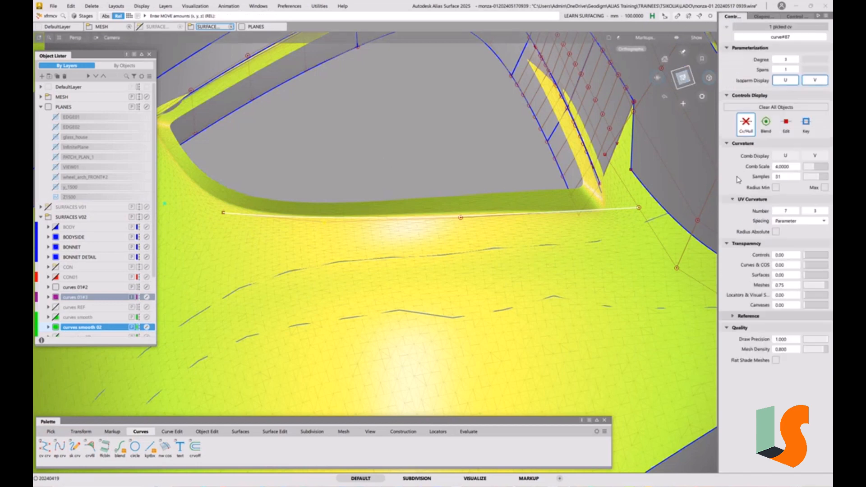
left_click(786, 156)
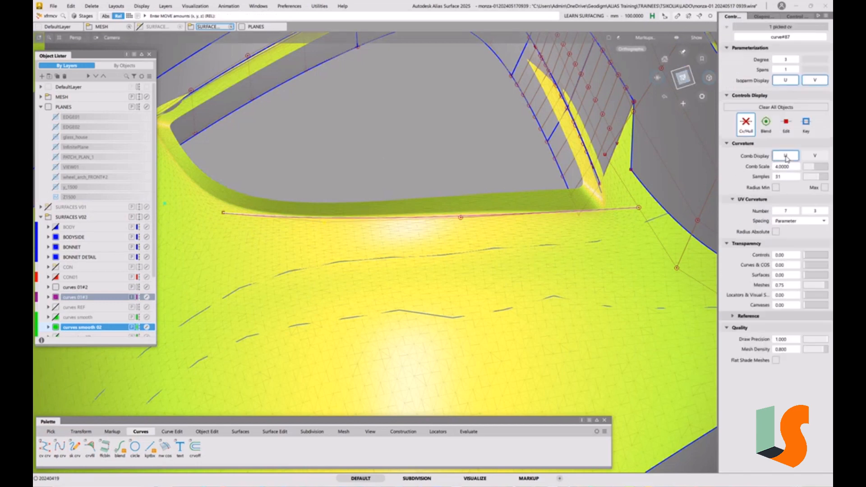
left_click_drag(816, 169, 828, 167)
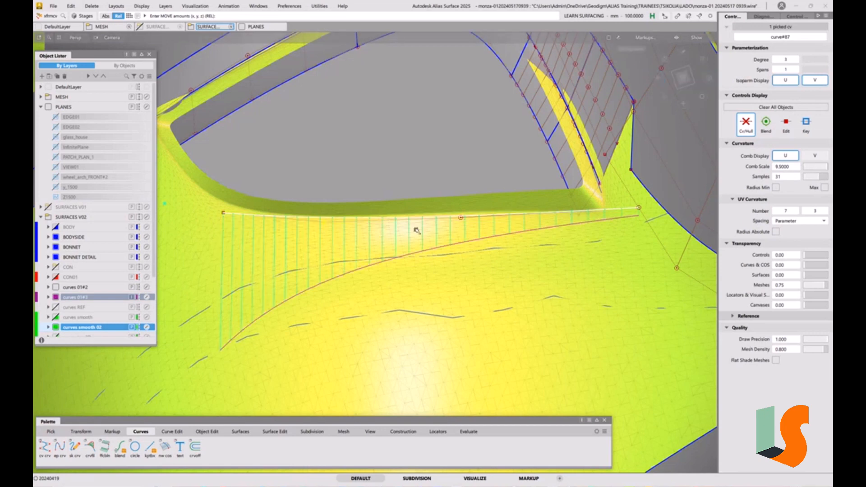
left_click(416, 258)
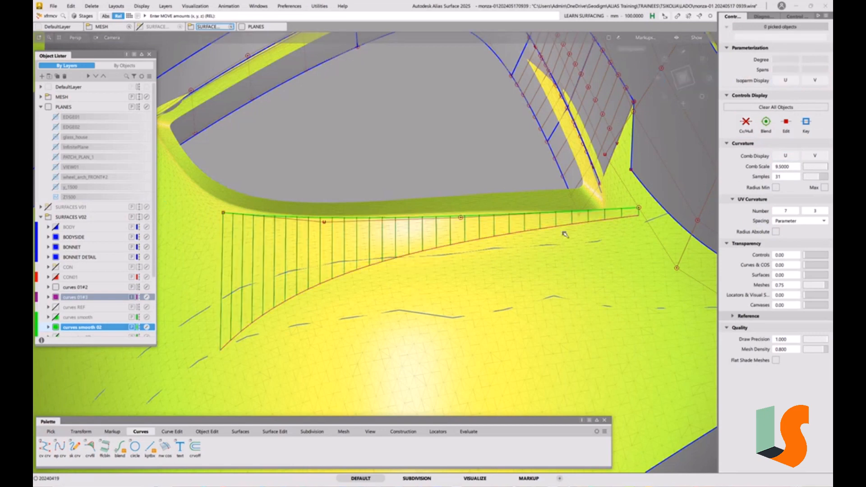
Step: Draw a CV curve from a point snapped onto the long-edge curve, diagonally across the opening to beyond its front corner
left_click_drag(288, 227, 406, 235, "alt+shift")
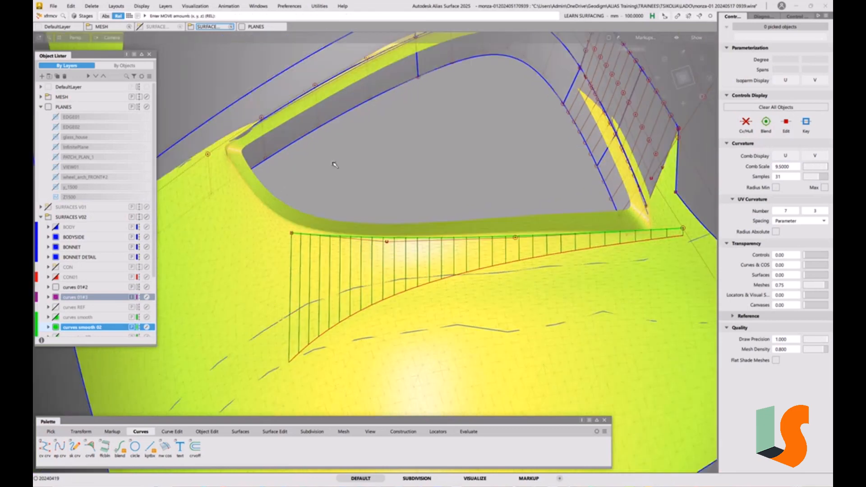
left_click(53, 448)
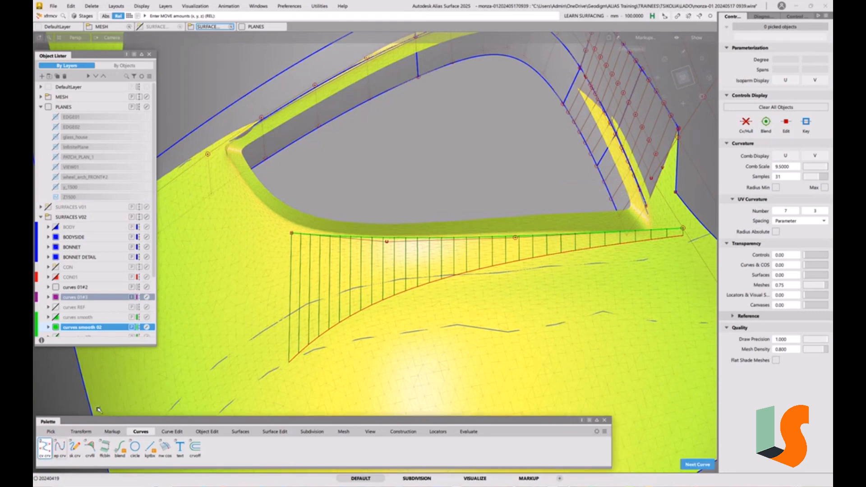
left_click(319, 235)
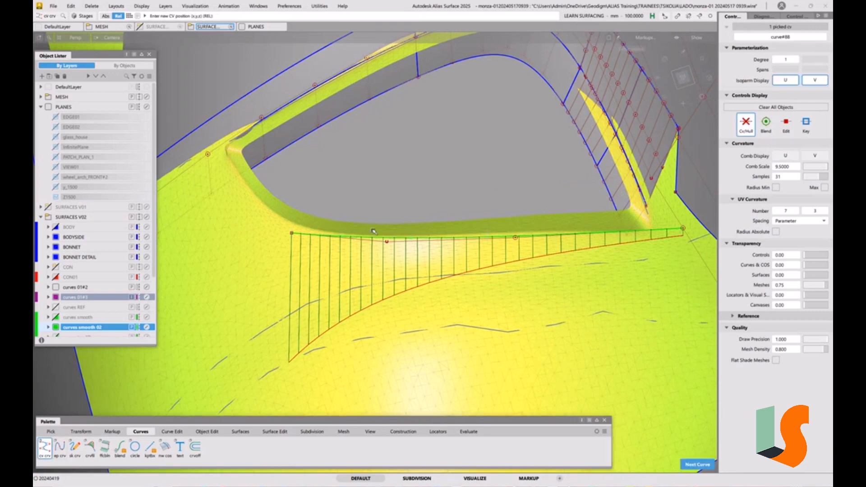
left_click(196, 120)
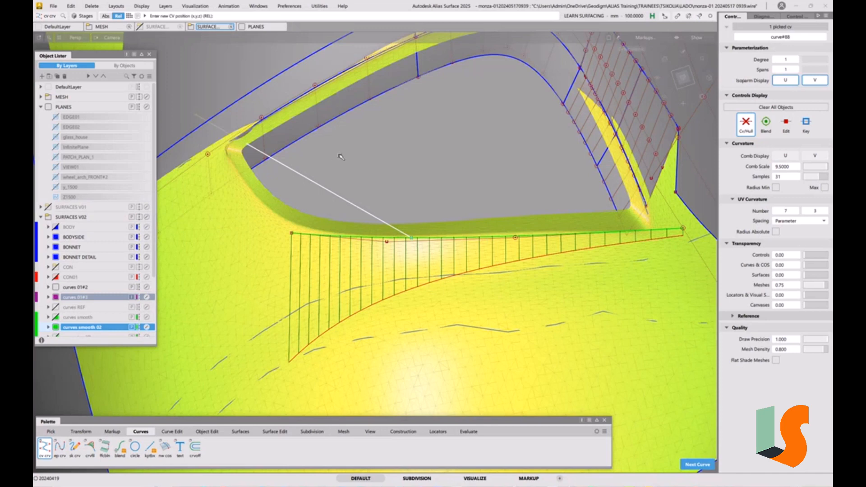
mouse_move(688, 77)
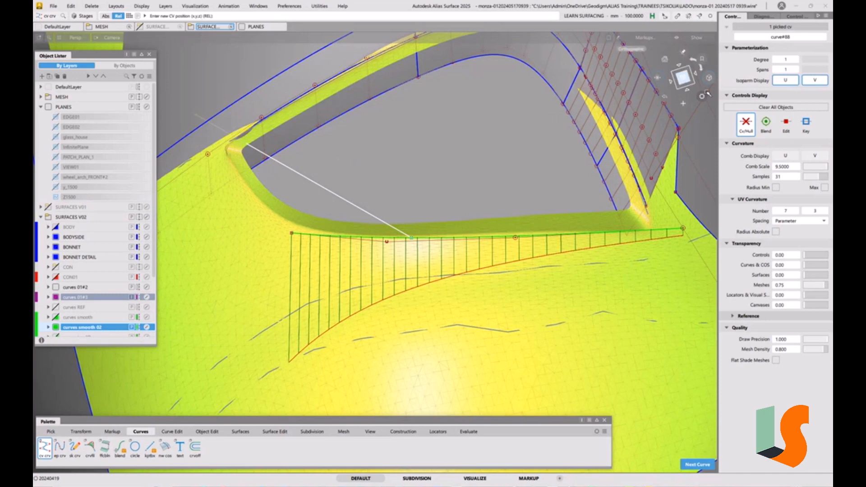
left_click(684, 78)
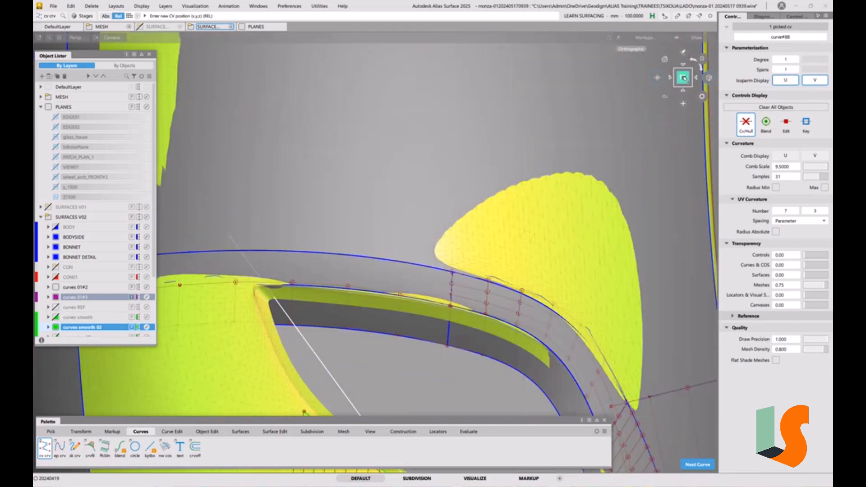
right_click_drag(445, 175, 518, 136, "alt+shift")
middle_click_drag(518, 136, 447, 100, "alt+shift")
middle_click_drag(403, 207, 408, 120, "alt+shift")
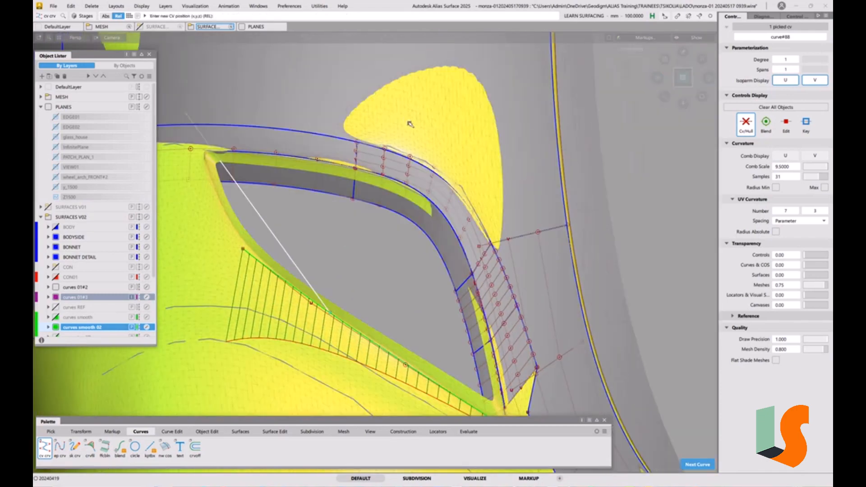
key("ctrl+z")
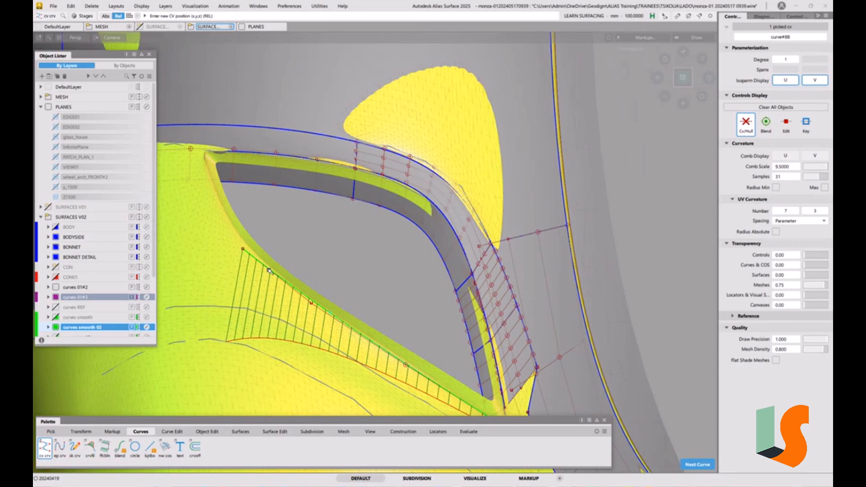
left_click_drag(269, 270, 320, 304, "ctrl+alt")
left_click_drag(207, 108, 195, 104)
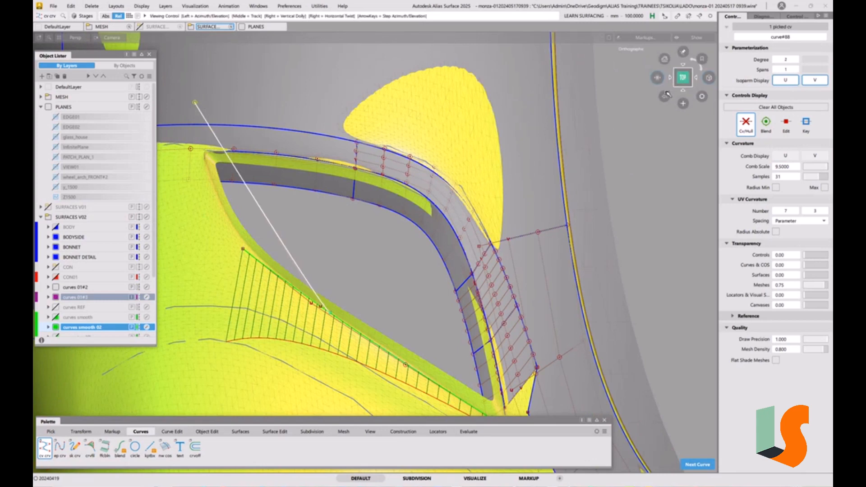
Step: Reduce the new diagonal curve to degree 1 with a single span
left_click_drag(373, 222, 416, 156, "alt+shift")
middle_click_drag(415, 157, 484, 288, "alt+shift")
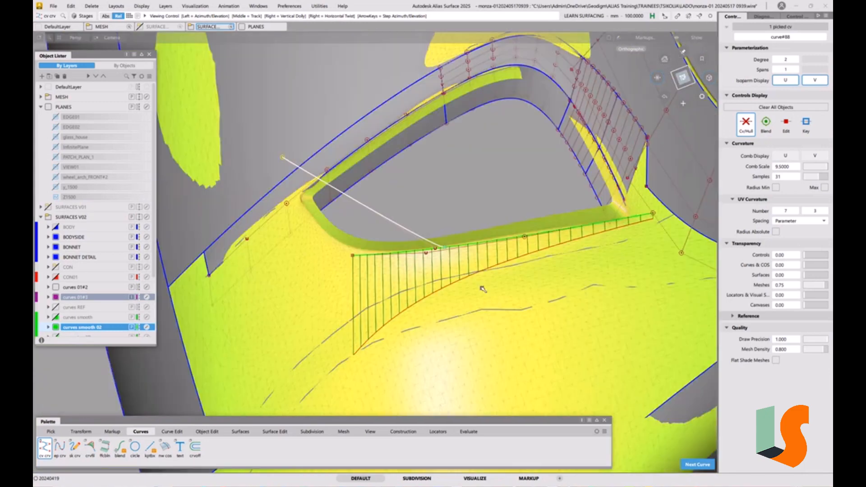
right_click_drag(484, 288, 483, 251, "alt+shift")
middle_click_drag(483, 251, 471, 301, "alt+shift")
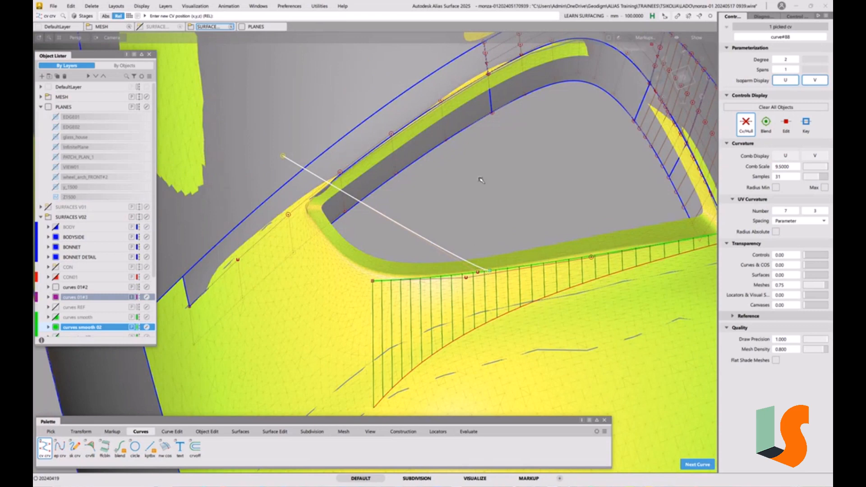
key("ctrl+d")
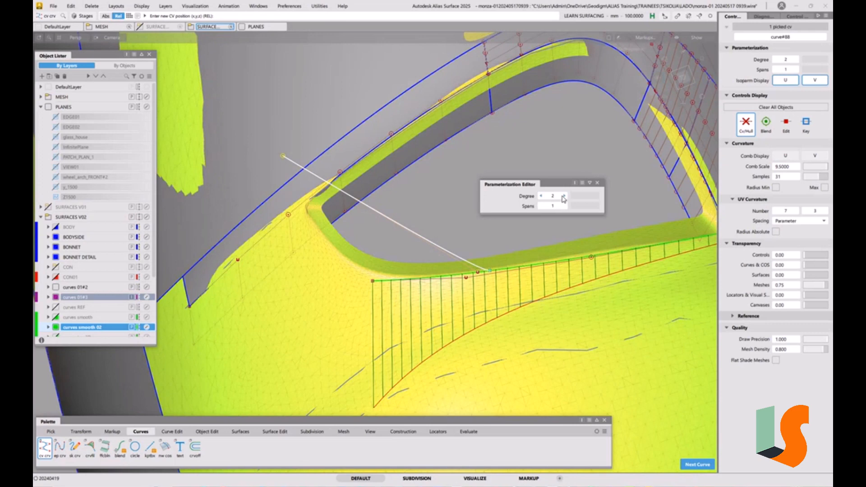
left_click(541, 195)
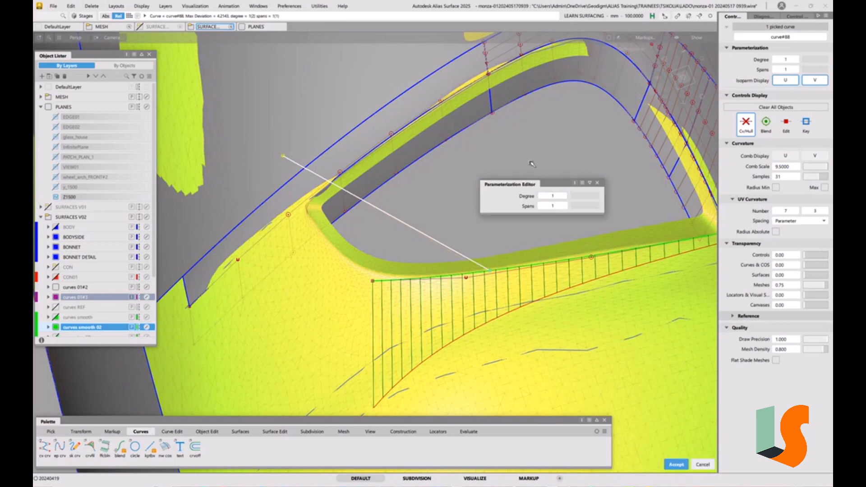
key("Escape")
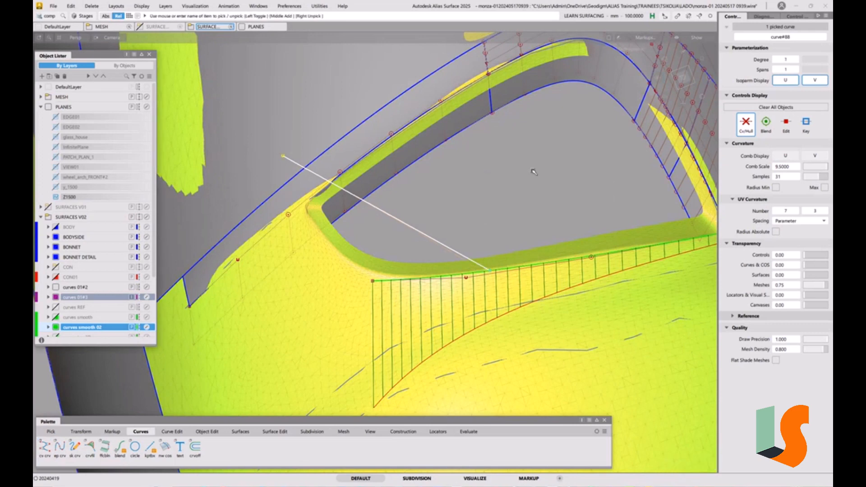
Step: Raise the diagonal curve to degree 3, keep it at one span, and deselect it
key("ctrl+d")
left_click(617, 187)
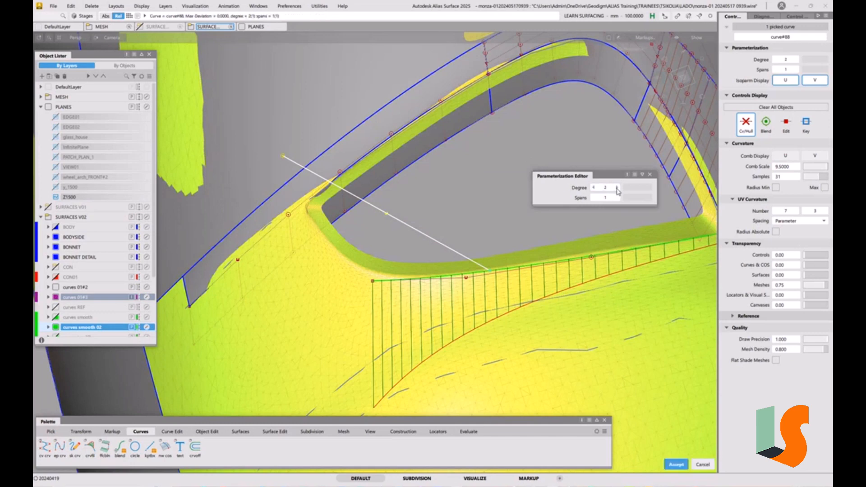
left_click(618, 187)
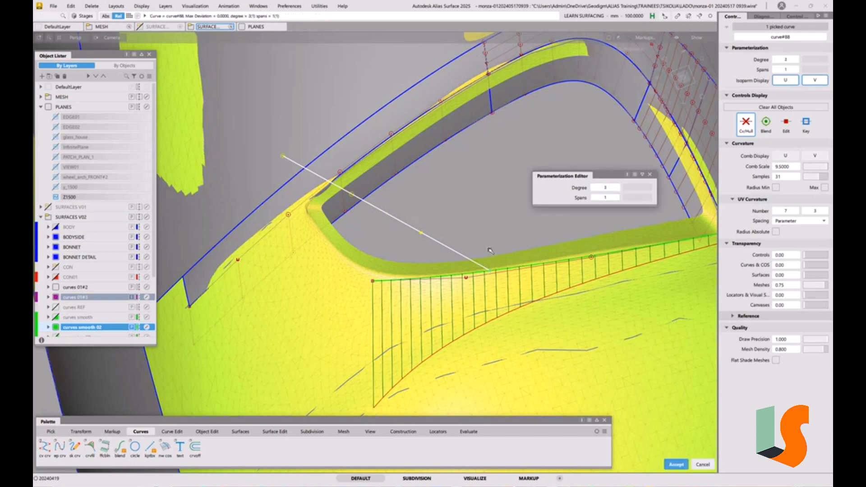
key("Escape")
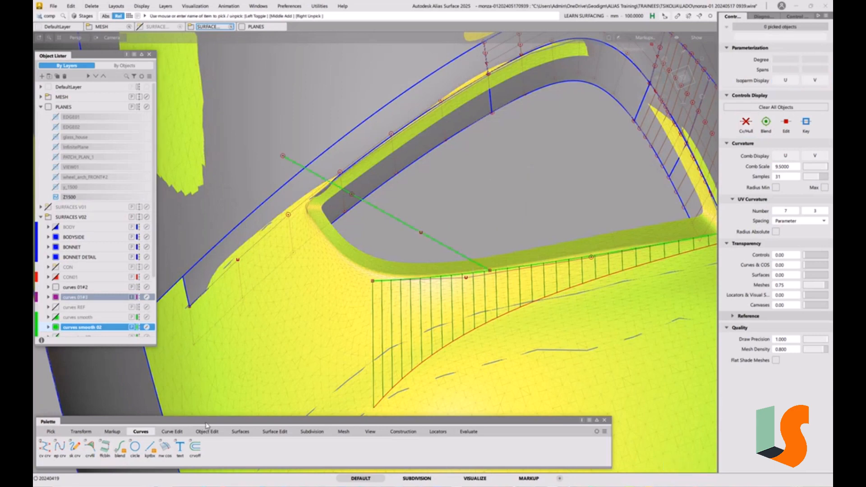
Step: Align the diagonal curve's attached end to the long-edge curve with G2 continuity, then clear the selection
left_click(208, 431)
double_click(122, 452)
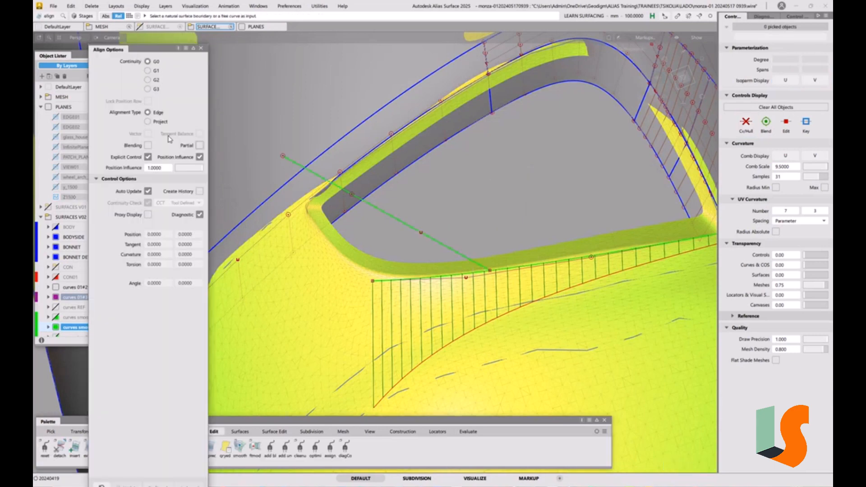
left_click(156, 80)
left_click(441, 240)
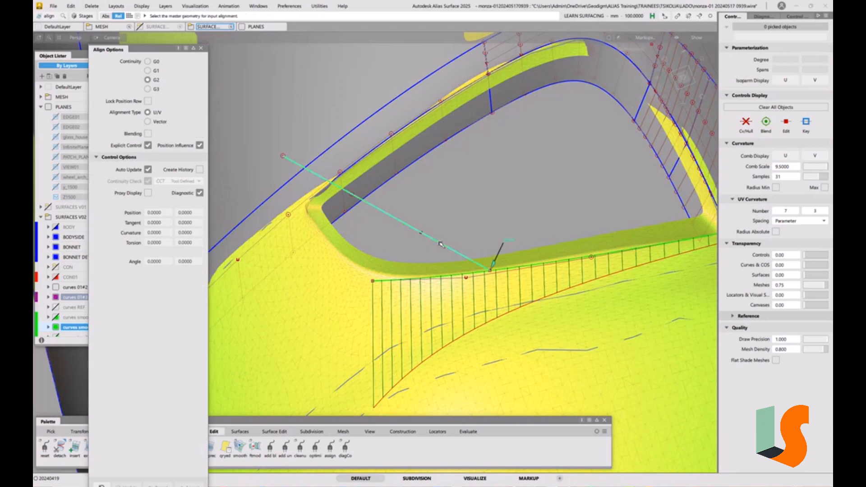
left_click(437, 279)
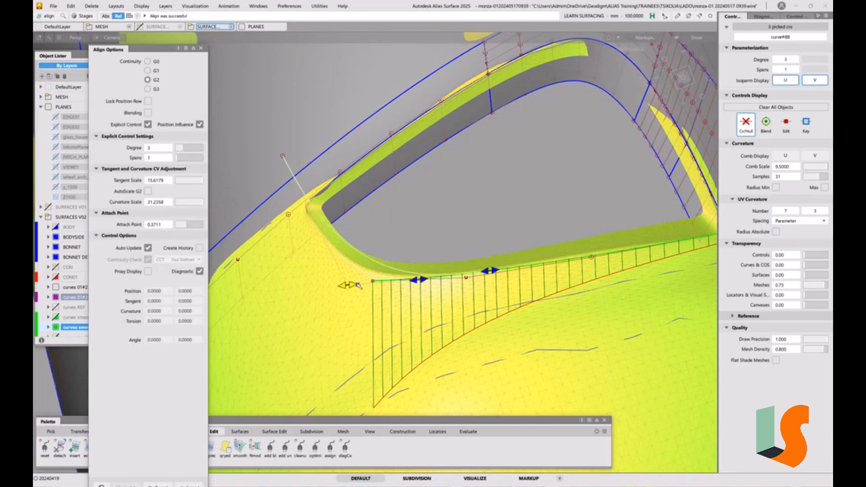
left_click_drag(439, 196, 439, 212, "ctrl+shift")
Step: Using Transform CV, move the corner curve's free end CV inward toward the opening's front corner
key("x")
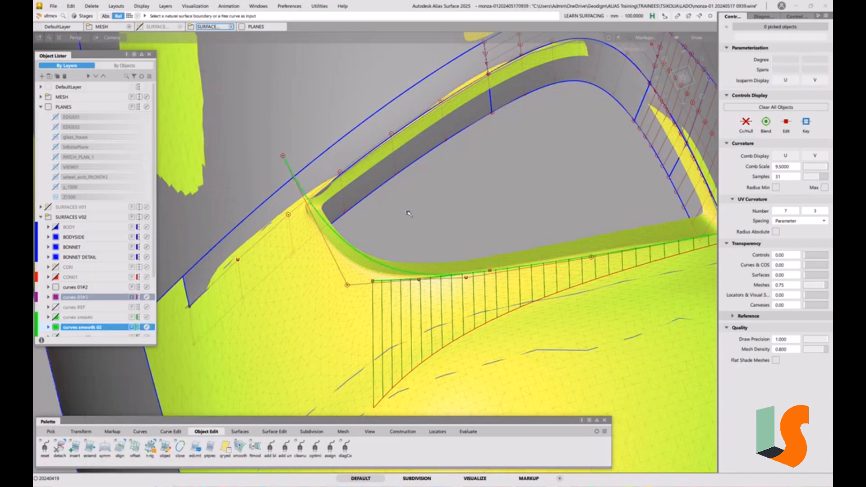
left_click(282, 157)
left_click_drag(378, 185, 388, 242)
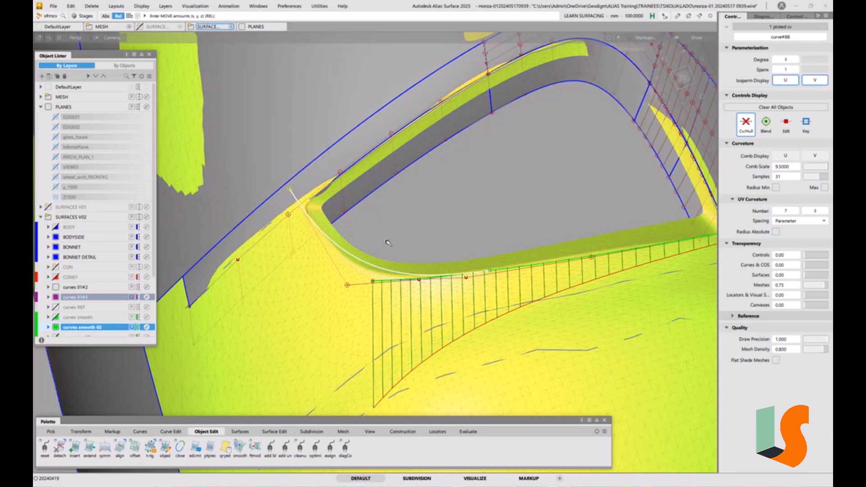
Step: Pick the long-edge curve, hide its CVs and hull while keeping its curvature comb, and deselect it
left_click_drag(447, 322, 439, 305, "ctrl+shift")
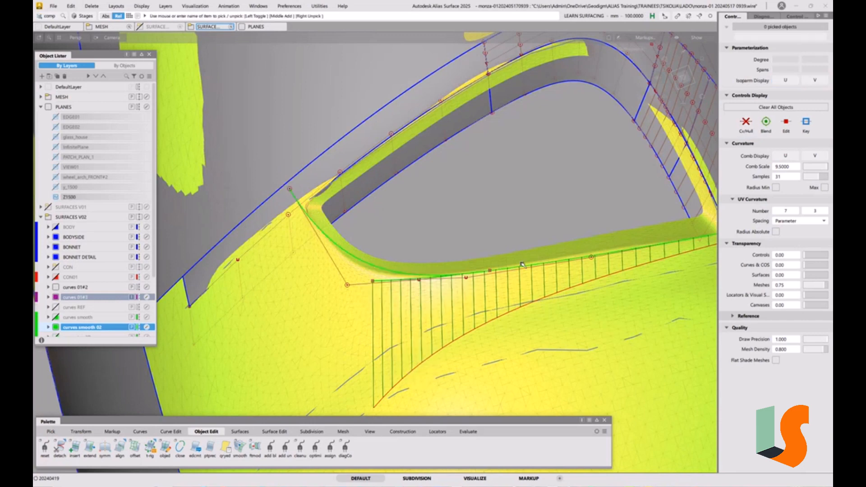
left_click(523, 268)
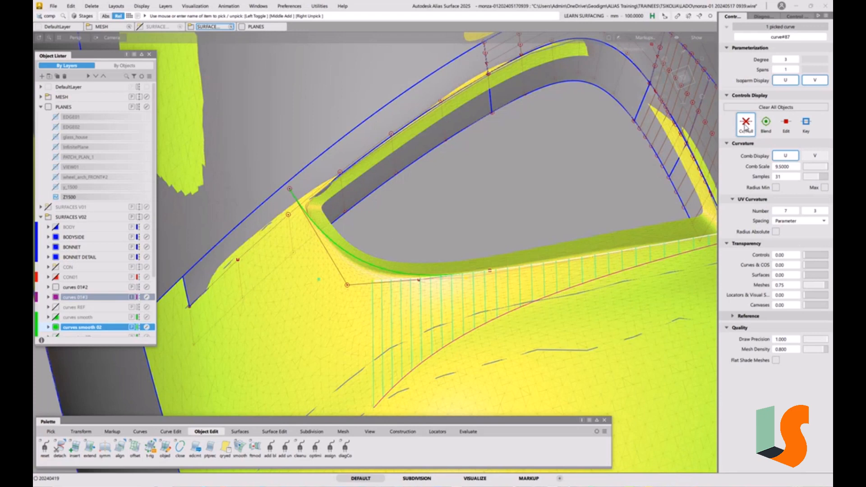
left_click(540, 228)
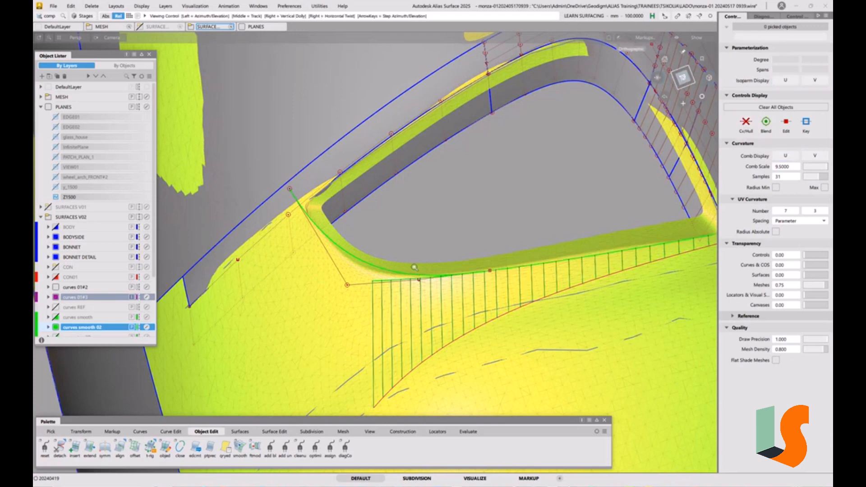
Step: Realign the corner curve to the long-edge curve, raising the continuity to G3 and the explicit control degree to 4
right_click_drag(418, 282, 425, 260, "alt+shift")
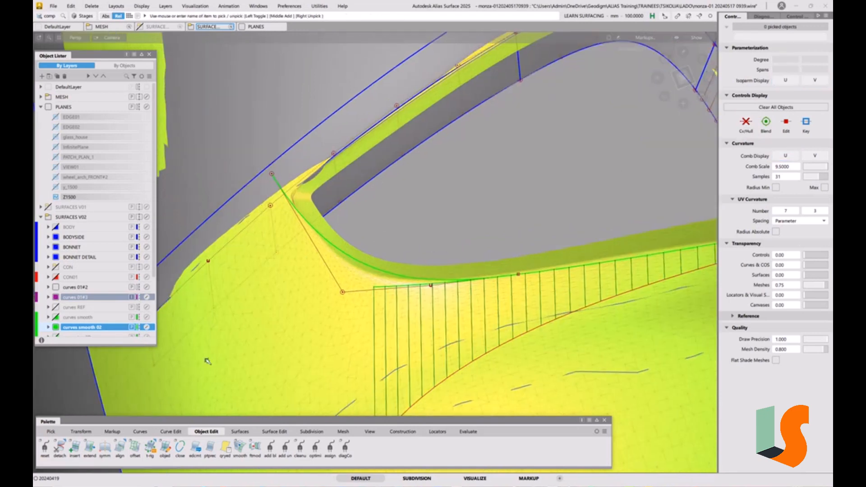
double_click(119, 447)
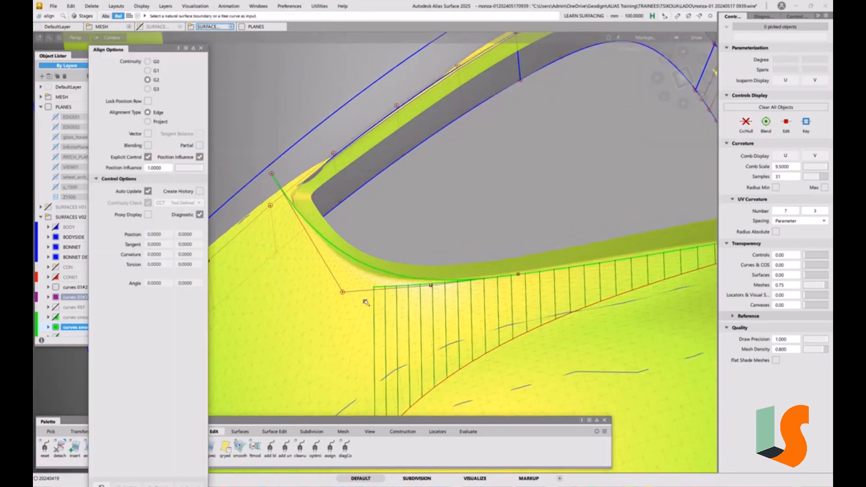
left_click(404, 278)
left_click(581, 269)
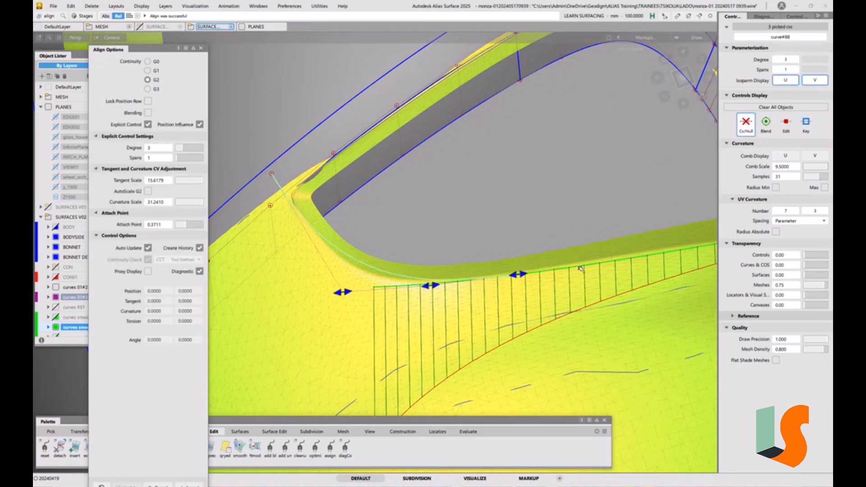
left_click(148, 90)
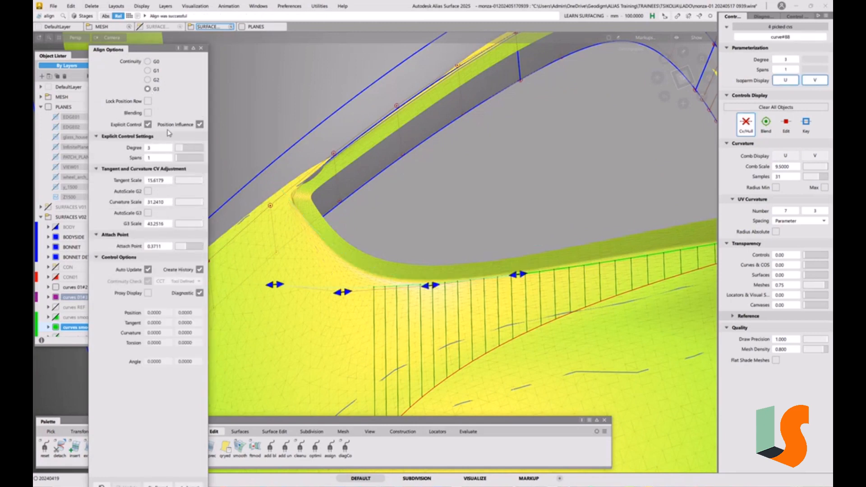
left_click(185, 148)
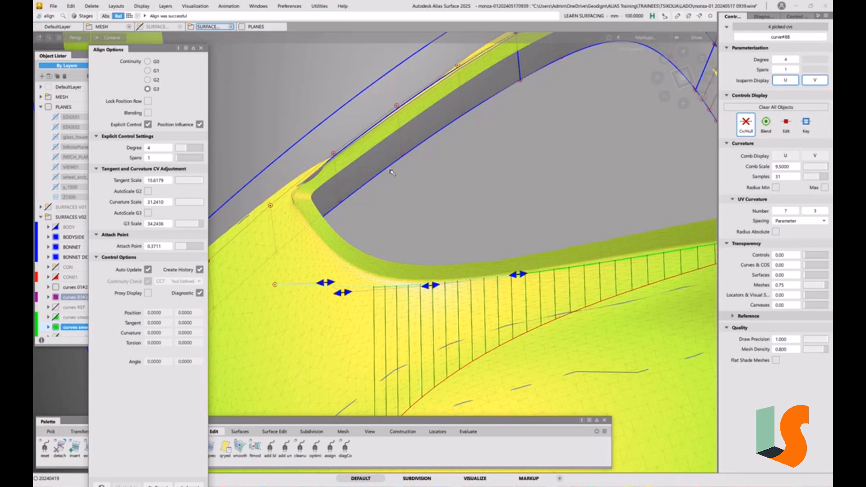
Step: Using Transform CV, move the corner curve's free end CV up to the blue construction line beyond the opening's front corner
key("space")
key("t")
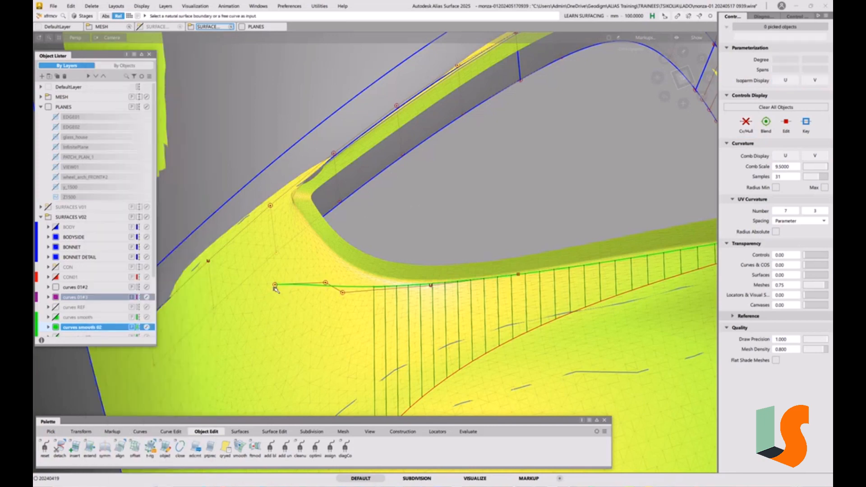
left_click(276, 285)
left_click_drag(474, 226, 472, 110)
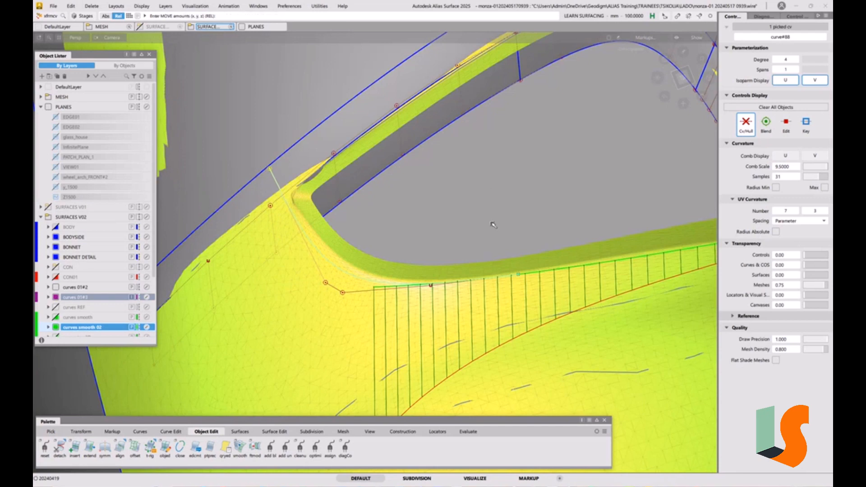
Step: Reopen the corner curve's alignment and set the tangent scale to about 13.28, curvature scale to 26.32 and attach point to 0.404
key("q")
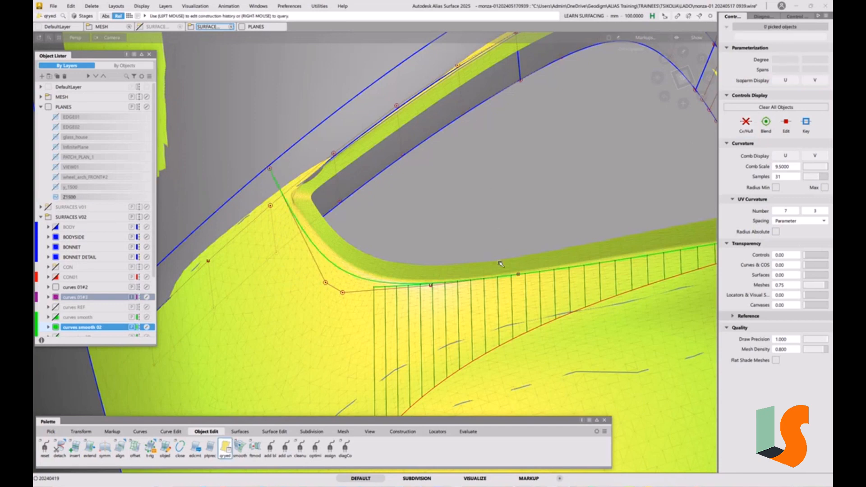
left_click(425, 286)
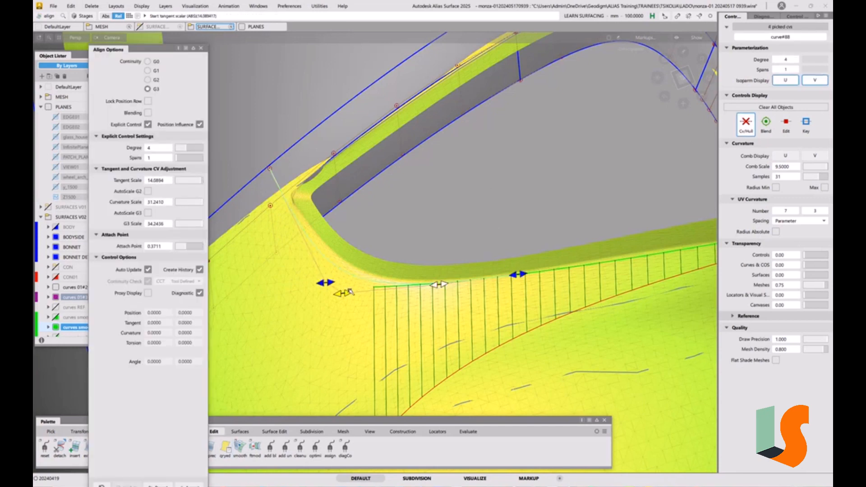
left_click_drag(351, 292, 379, 290)
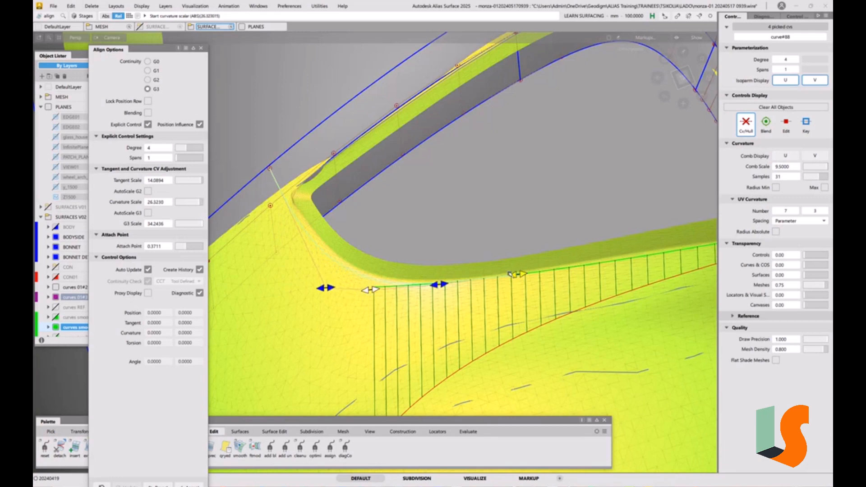
left_click_drag(515, 277, 523, 273)
right_click_drag(500, 282, 528, 288, "alt+shift")
middle_click_drag(527, 289, 528, 243, "alt+shift")
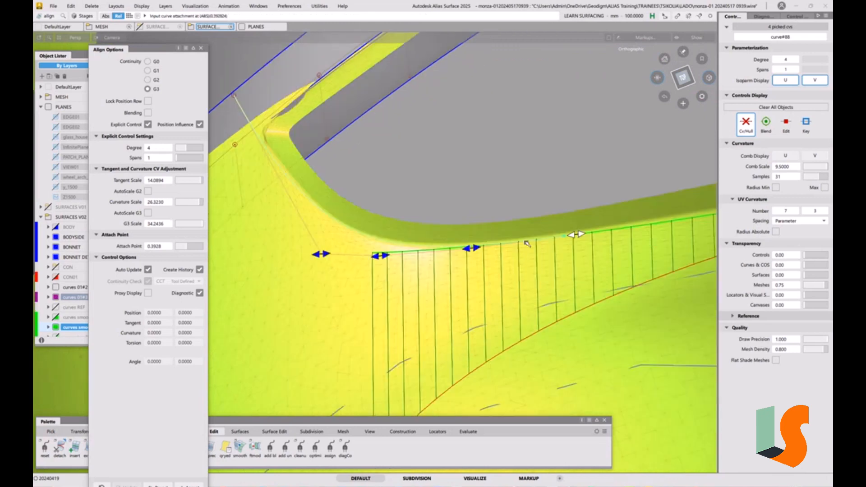
left_click_drag(472, 248, 477, 247)
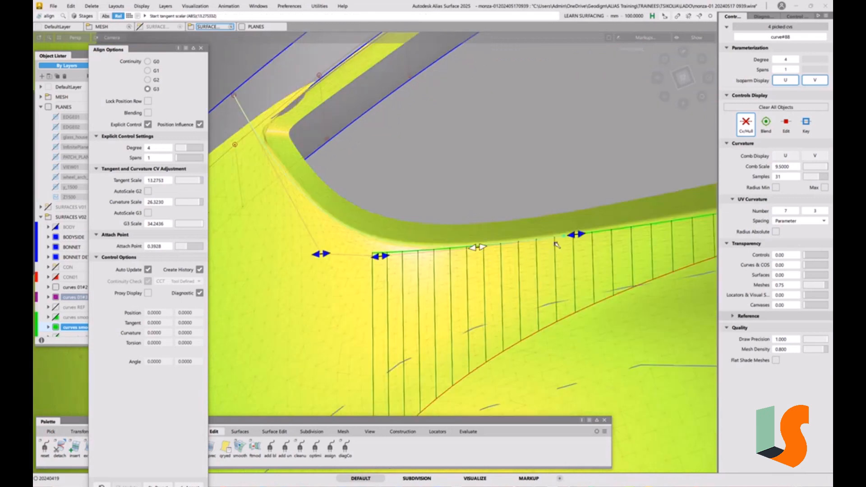
left_click_drag(569, 237, 577, 234)
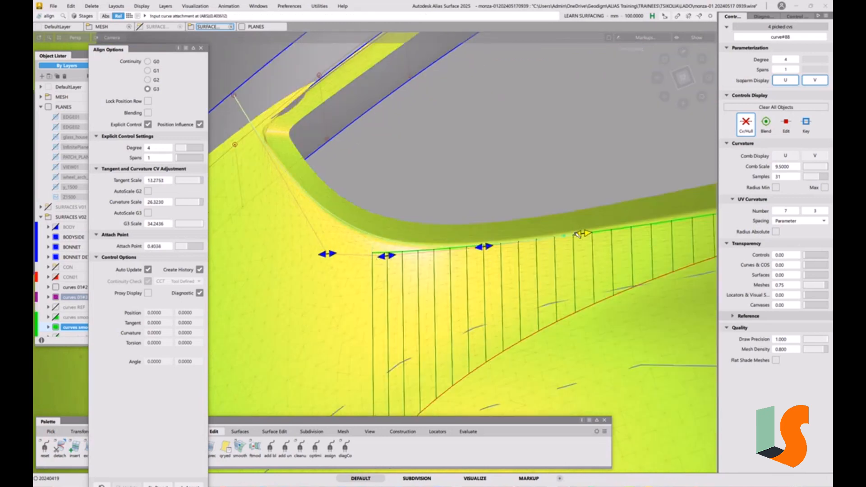
Step: Shift the attach point to about 0.294 and rebalance the tangent, curvature and G3 scales to about 5.68, 11.22 and 27.19
mouse_move(328, 254)
left_mouse_down()
mouse_move(336, 254)
mouse_move(324, 257)
left_mouse_up()
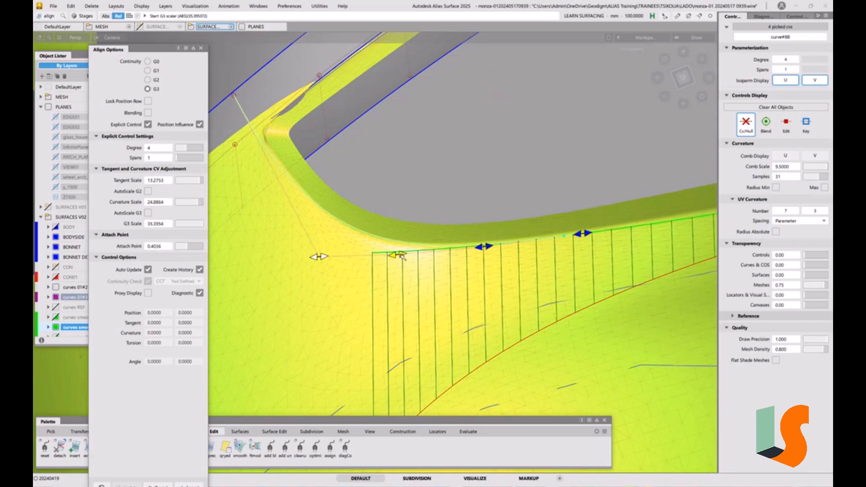
left_click_drag(589, 233, 622, 229)
left_click_drag(526, 242, 418, 253)
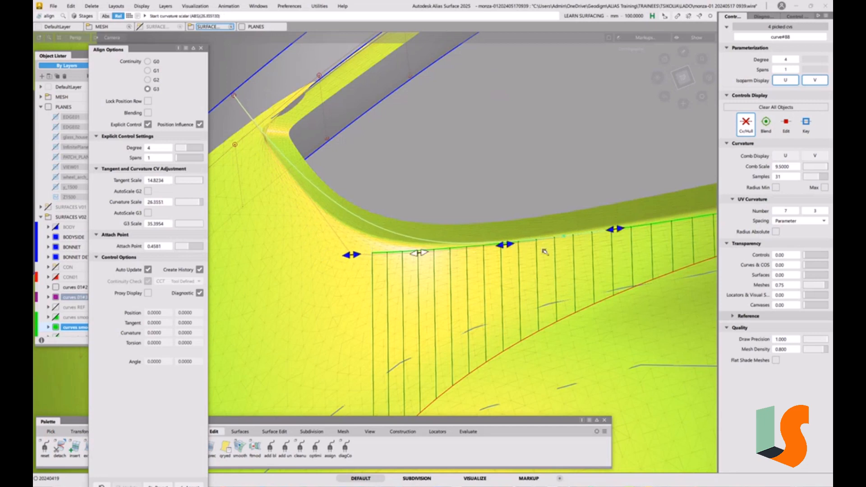
left_click_drag(609, 231, 514, 242)
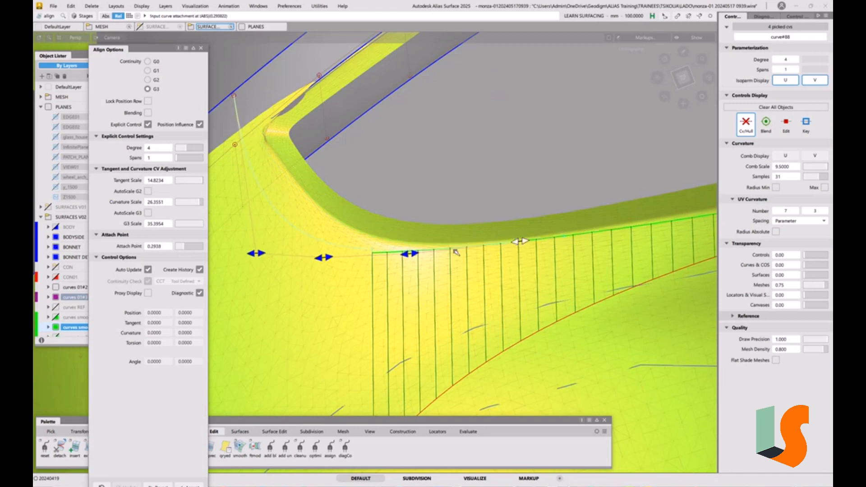
left_click_drag(410, 253, 423, 257)
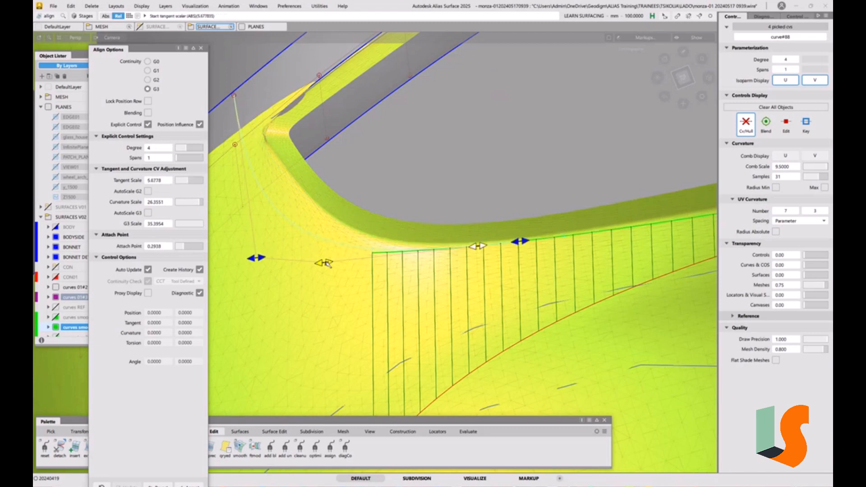
mouse_move(326, 263)
left_mouse_down()
mouse_move(260, 266)
mouse_move(318, 261)
left_mouse_up()
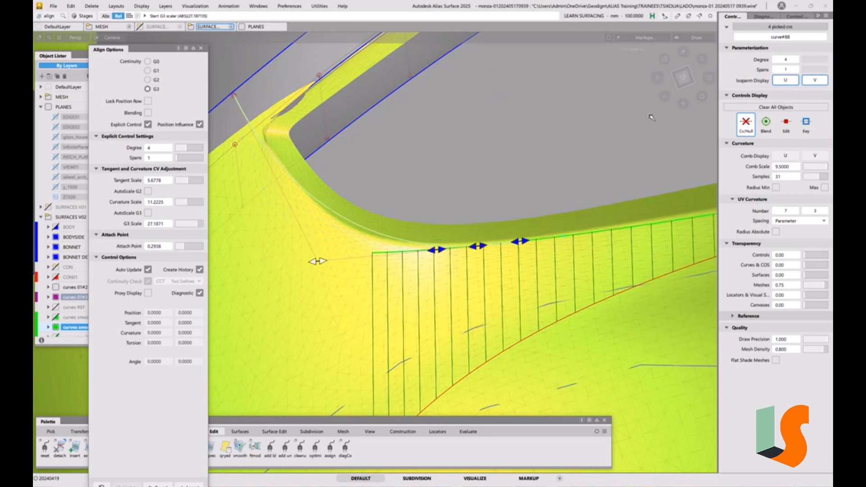
Step: Show the corner curve's curvature comb and adjust the attach point to about 0.314, tangent scale to 10.29 and curvature scale to 19.09
left_click(786, 157)
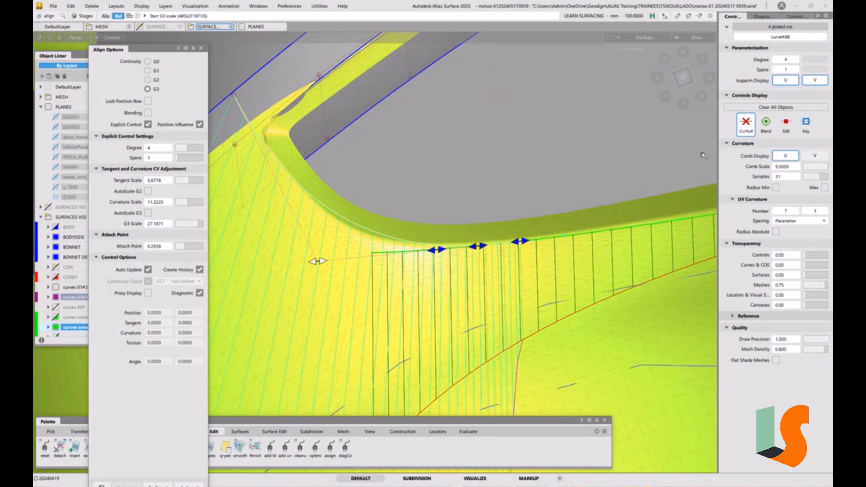
right_click_drag(503, 143, 501, 224, "alt+shift")
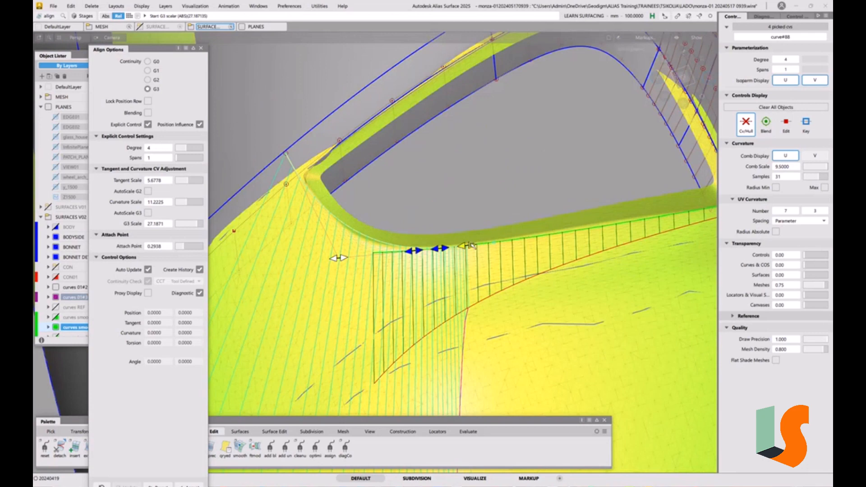
left_click_drag(471, 245, 478, 245)
right_click_drag(493, 281, 492, 251, "alt+shift")
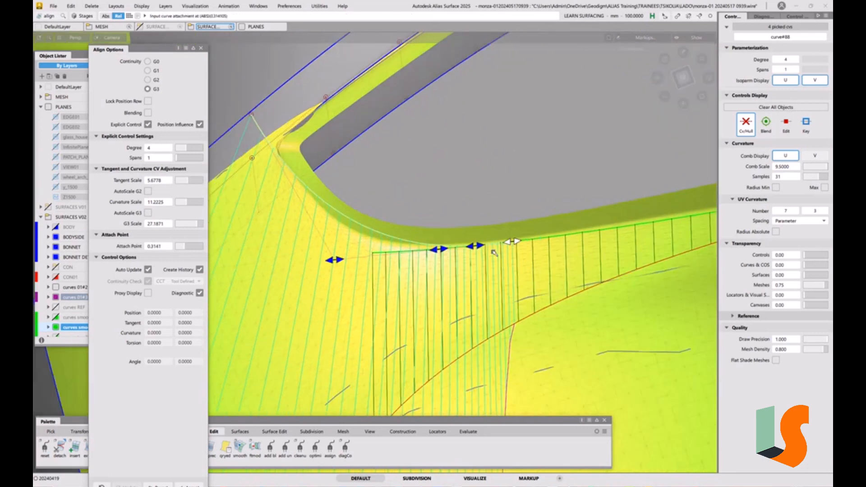
left_click_drag(443, 249, 417, 251)
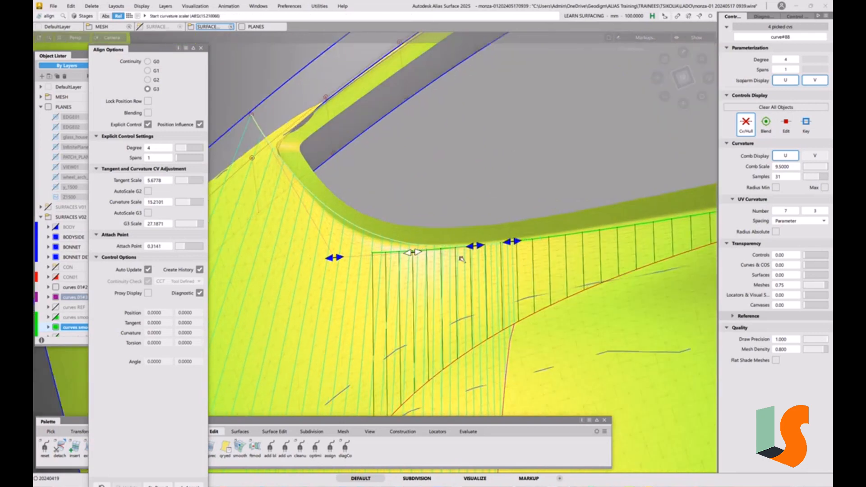
left_click_drag(472, 247, 399, 254)
left_click_drag(464, 247, 445, 249)
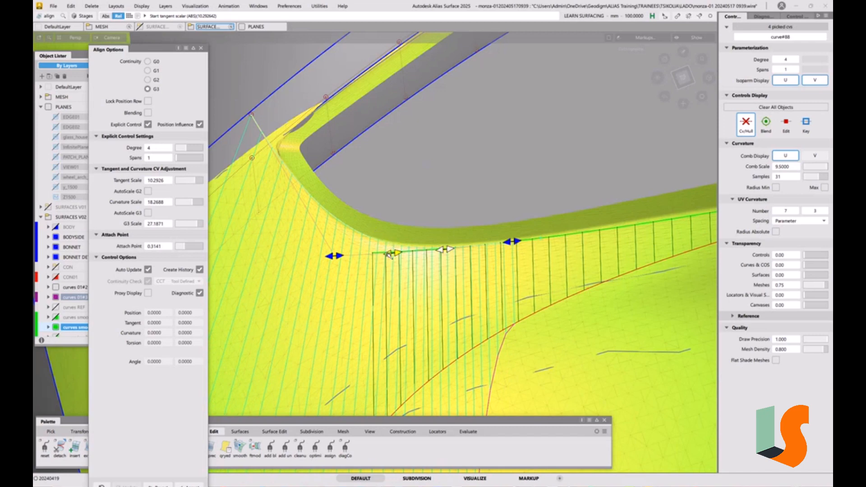
left_click_drag(387, 254, 384, 256)
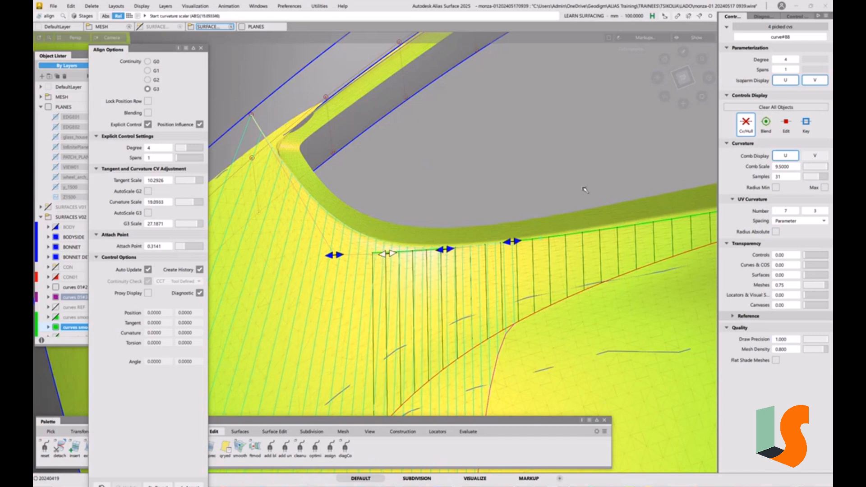
Step: Set the corner curve's comb scale to 6.5
left_click(790, 166)
key("Return")
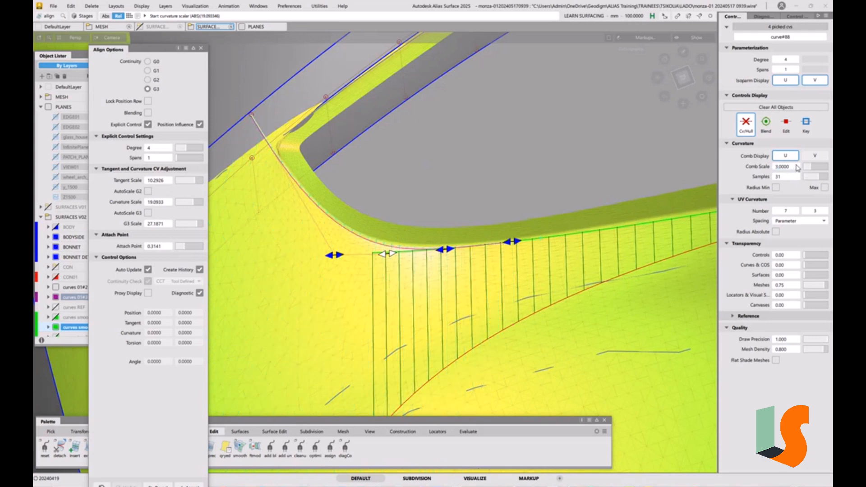
left_click_drag(810, 168, 820, 168)
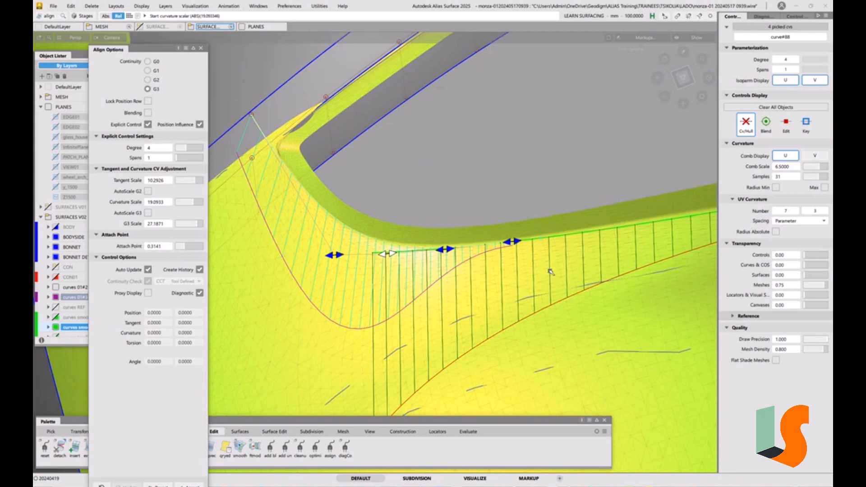
Step: Pick both the corner and long-edge curves, set their shared comb scale to 7, and clear the selection
left_click_drag(591, 294, 617, 253, "ctrl+shift")
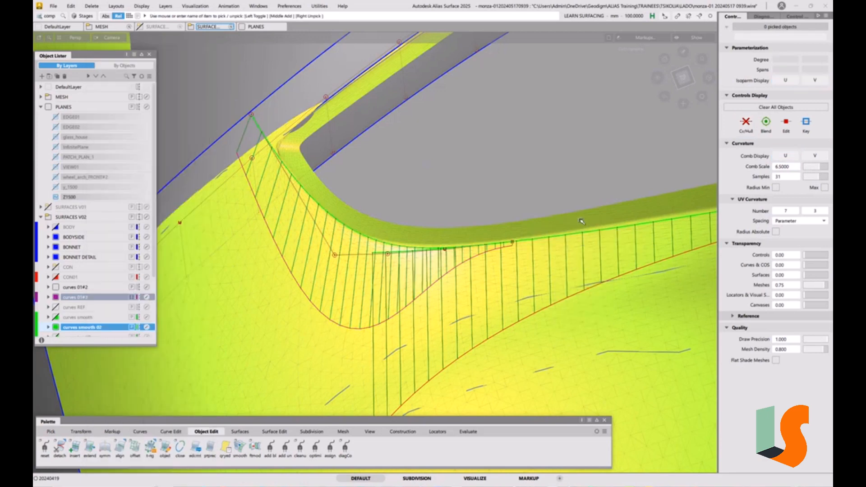
left_click_drag(501, 226, 452, 290)
left_click_drag(821, 170, 821, 170)
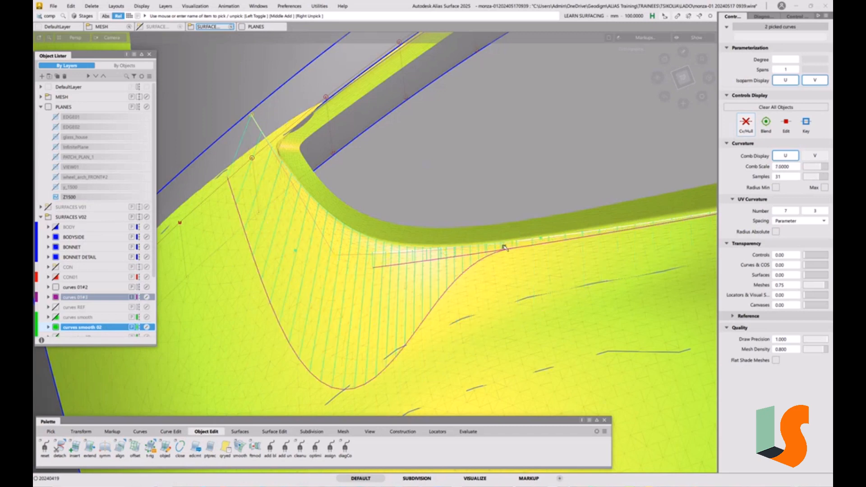
left_click_drag(520, 306, 510, 256)
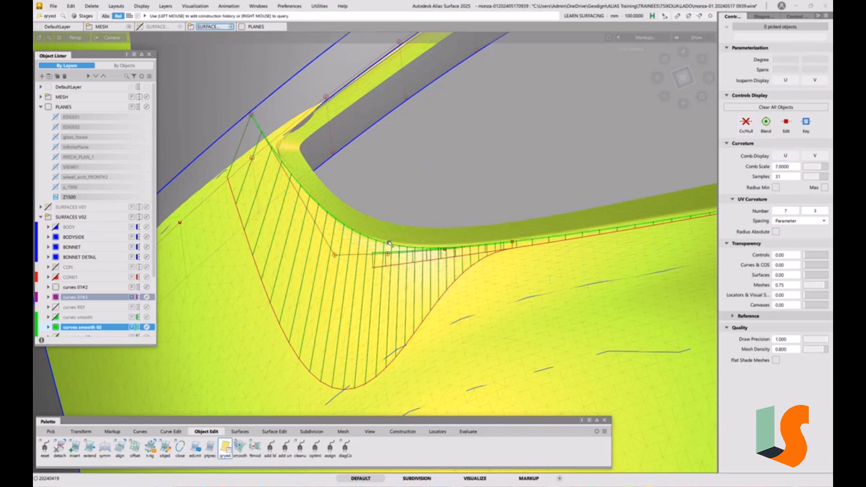
Step: Fine-tune the corner curve's alignment to tangent scale about 10.80, curvature scale 19.40, G3 scale 27.78 and attach point 0.321
left_click(389, 246)
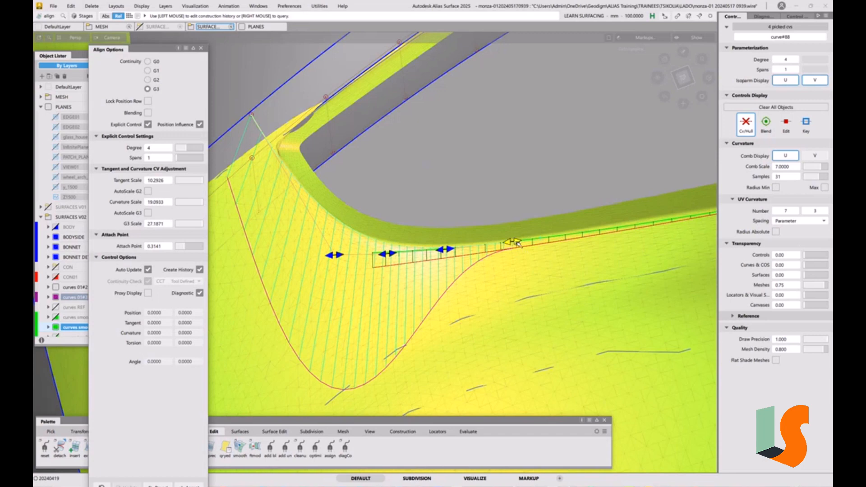
left_click_drag(446, 250, 498, 262)
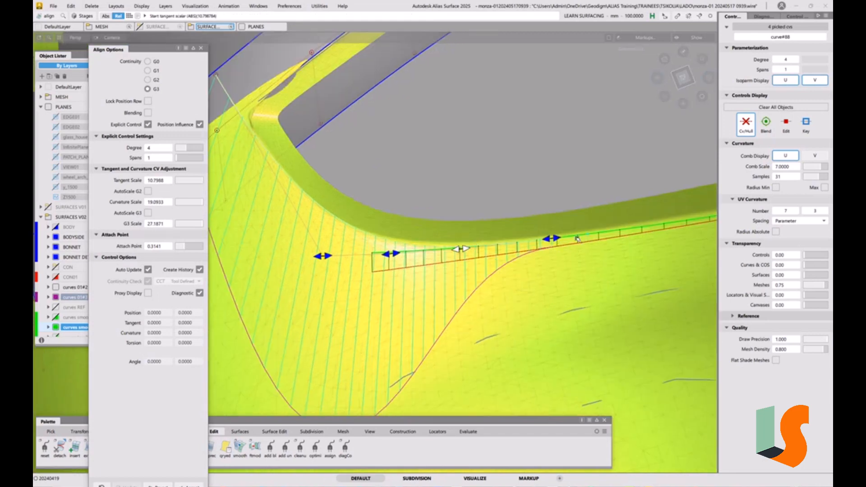
left_click_drag(559, 238, 567, 239)
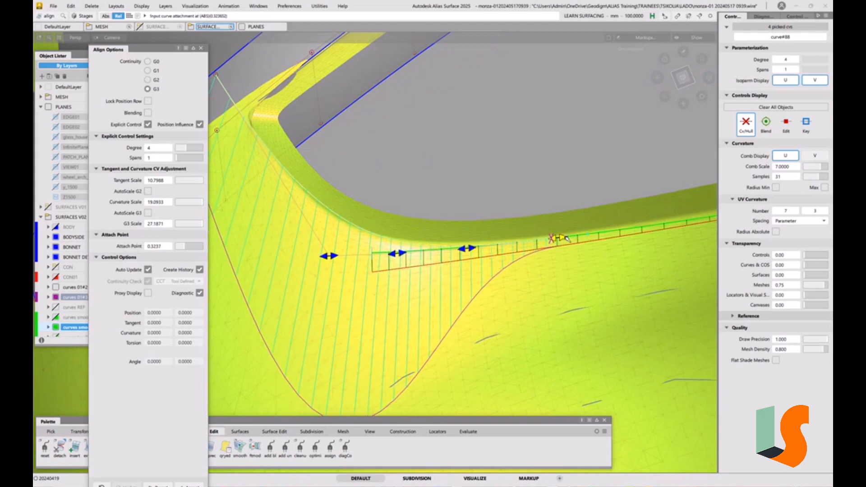
left_click_drag(398, 254, 322, 256)
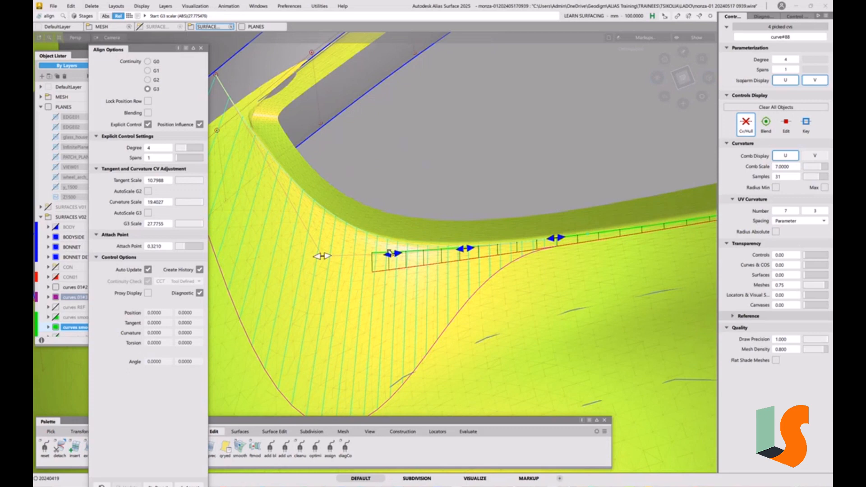
left_click(568, 291)
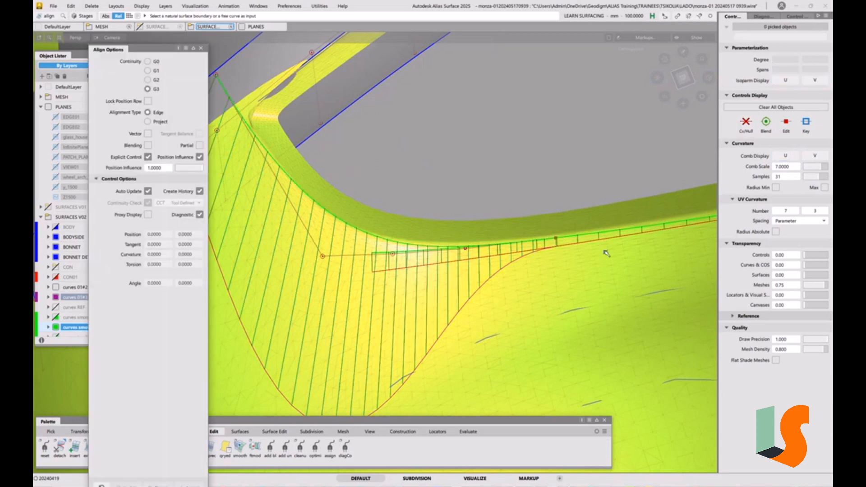
Step: Show the CVs and hull of the long-edge curve and hide those of the corner curve
left_click_drag(605, 249, 621, 256, "ctrl+shift")
left_click(612, 238)
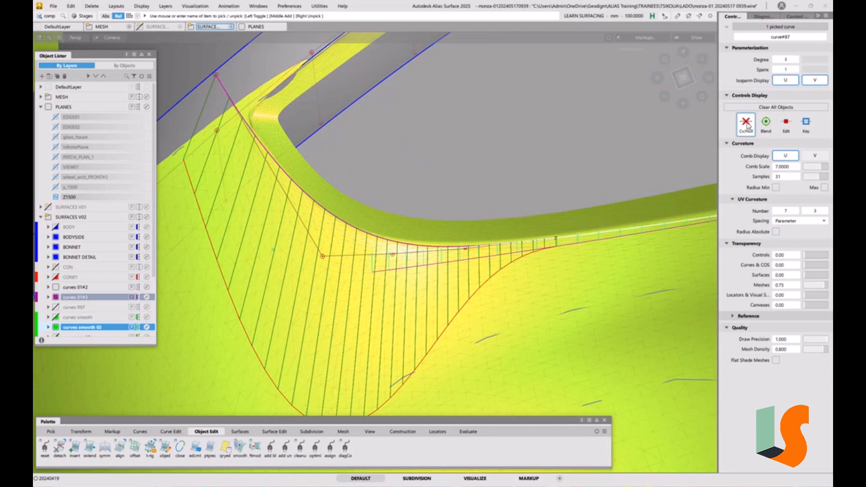
left_click(598, 210)
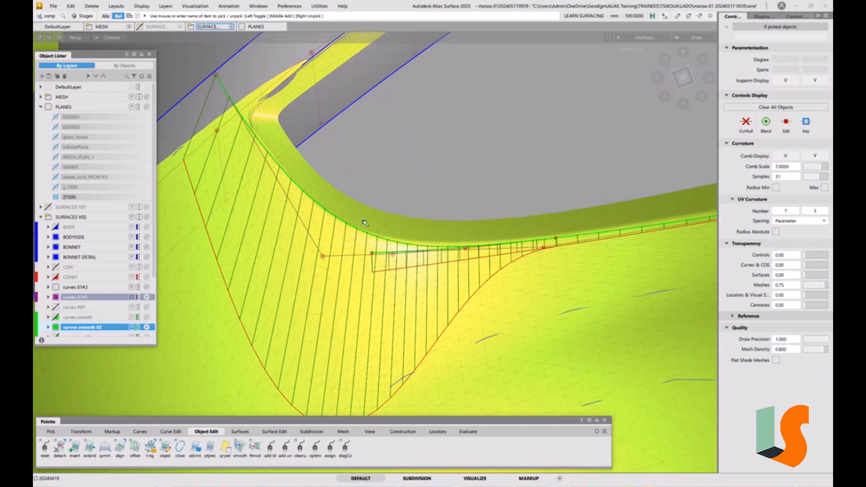
left_click(566, 246)
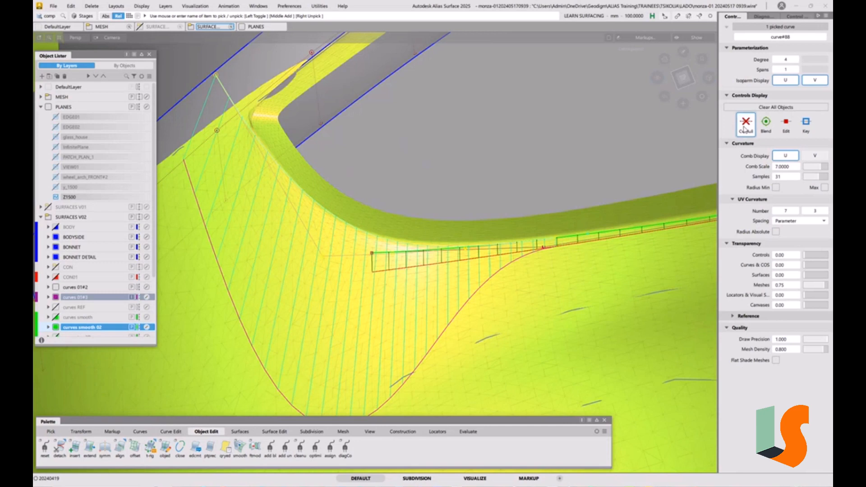
left_click(574, 261)
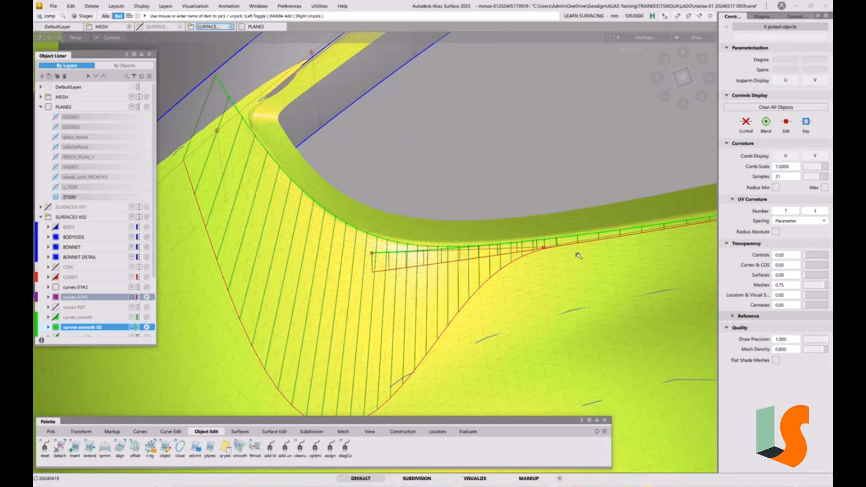
Step: Using Transform CV, nudge the long-edge curve's second CV from its front end slightly toward the opening
left_click_drag(579, 256, 414, 279, "ctrl+shift")
left_click(542, 247)
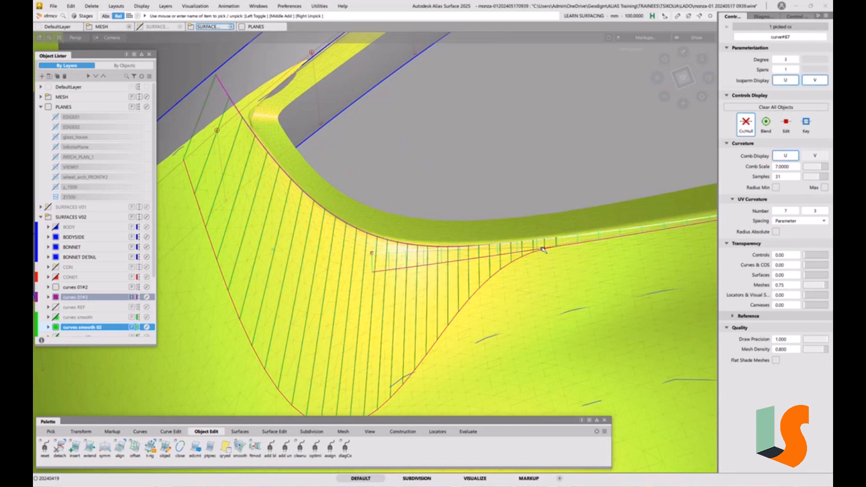
middle_click_drag(567, 179, 571, 172)
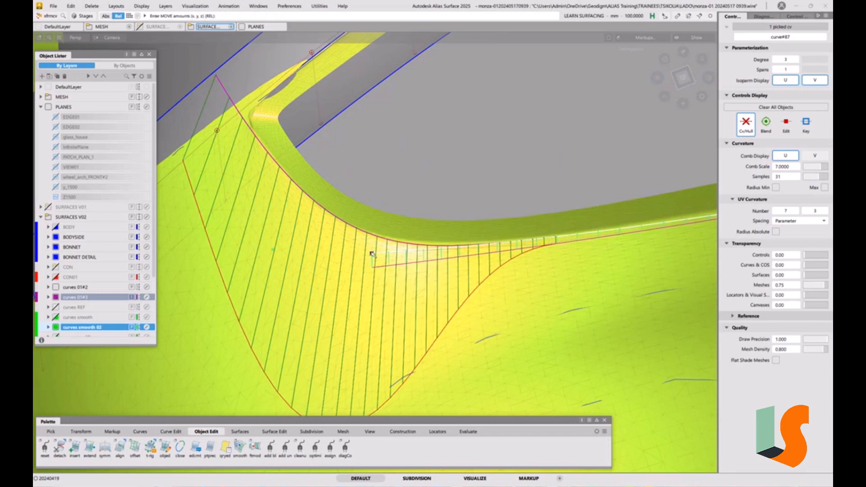
Step: Nudge the long-edge curve's front-end CV slightly toward the opening and fine-tune its position along the edge
left_click_drag(373, 253, 363, 248)
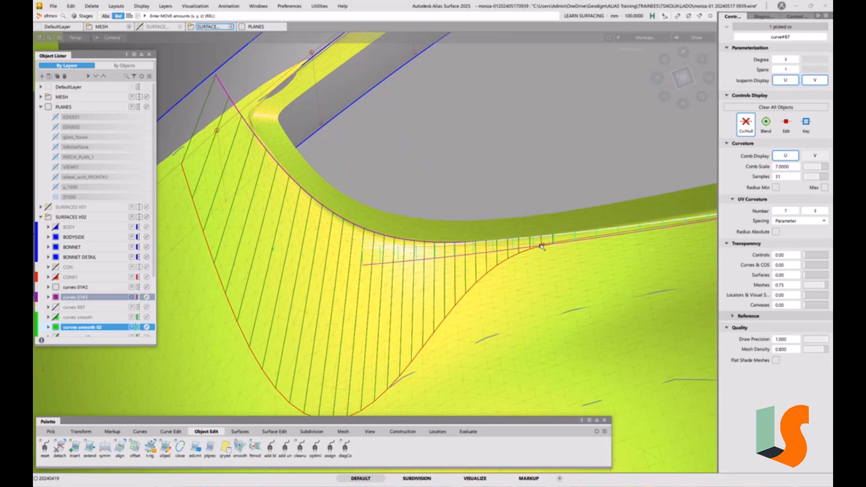
left_click_drag(541, 246, 543, 246)
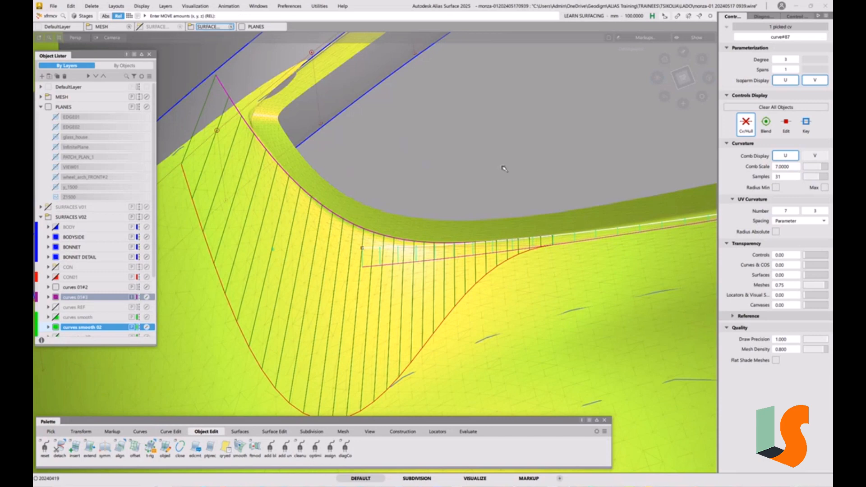
left_click_drag(505, 169, 504, 151, "ctrl+shift")
Step: Pick the corner curve, show its CVs and hull, and raise its degree to 5
left_click_drag(346, 210, 364, 218, "ctrl+shift")
left_click(317, 217)
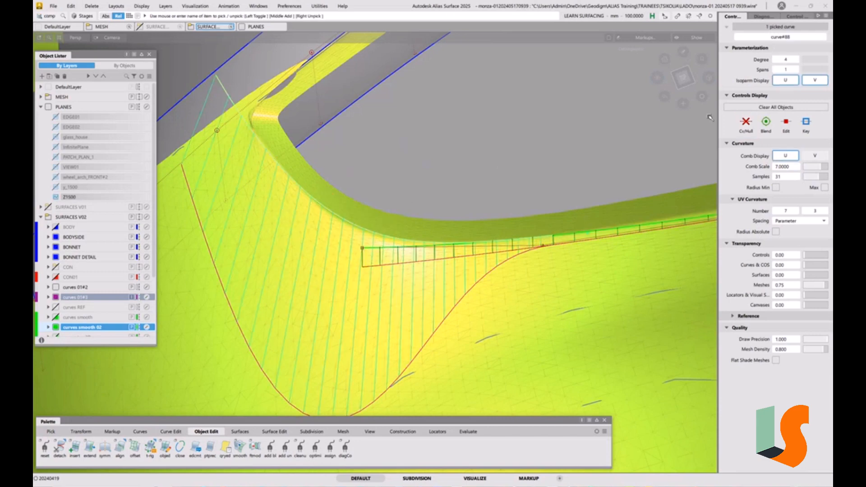
left_click(744, 124)
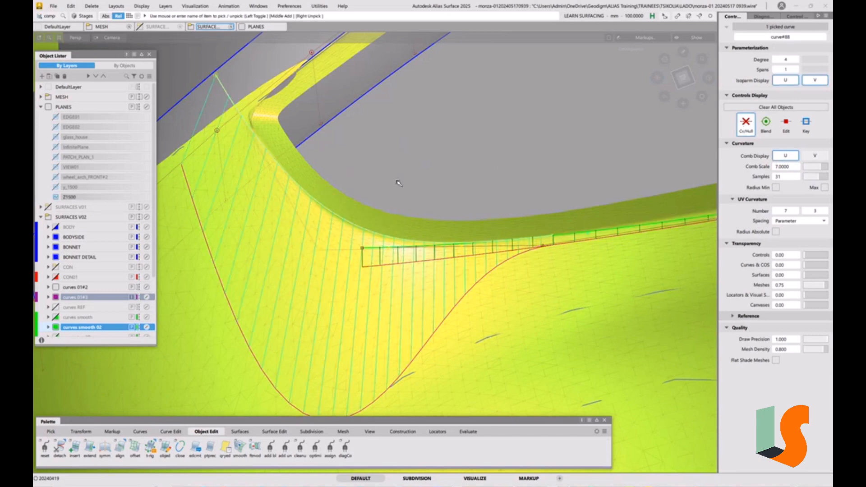
right_click_drag(402, 204, 313, 210, "ctrl+shift")
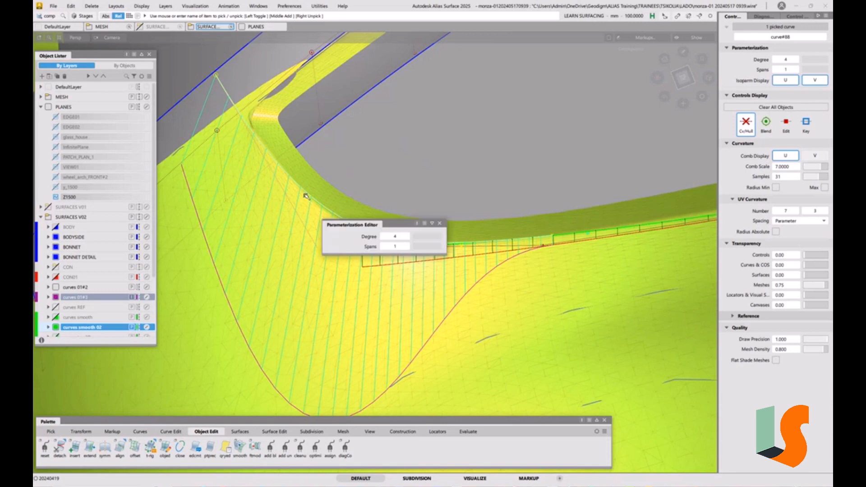
left_click(411, 238)
Step: Using Transform CV, adjust the corner curve's middle CV and free-end CV slightly, and clear the selection
left_click_drag(344, 208, 315, 221, "ctrl+shift")
left_click_drag(347, 263, 296, 217, "ctrl+shift")
key("ctrl+t")
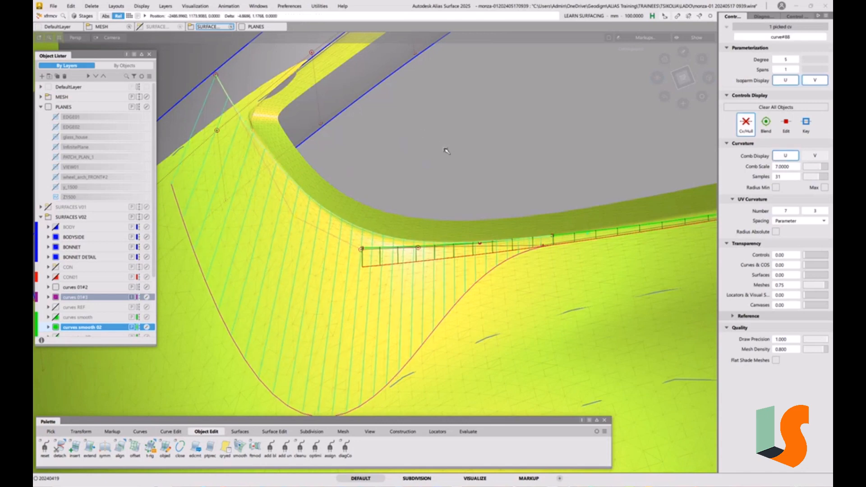
left_click_drag(445, 149, 445, 151)
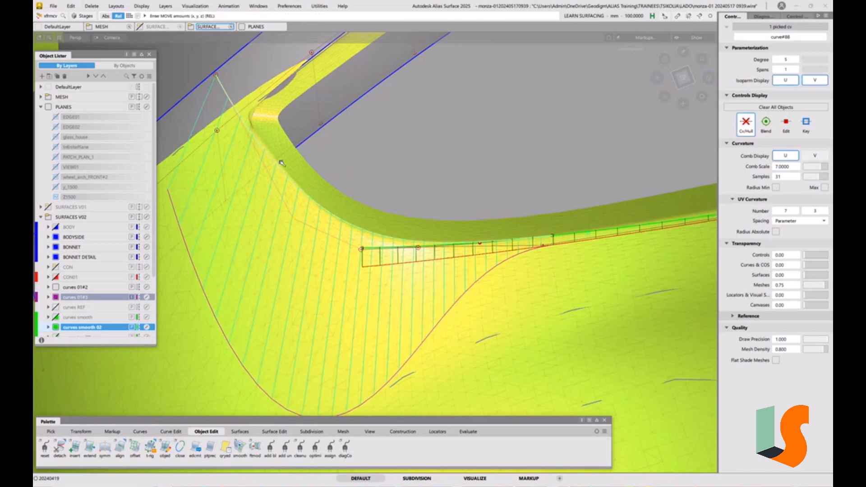
left_click(218, 77)
left_click_drag(229, 76, 232, 76)
left_click_drag(502, 299, 498, 203, "ctrl+shift")
Step: Delete all locators to remove the curvature combs from the construction curves
right_click_drag(493, 168, 497, 234, "alt+shift")
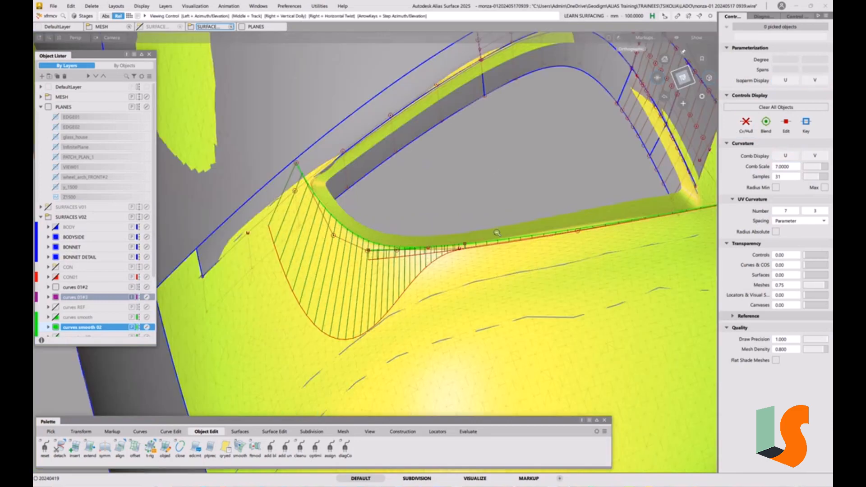
left_click_drag(497, 234, 496, 207, "alt+shift")
right_click_drag(497, 208, 485, 197, "alt+shift")
middle_click_drag(485, 198, 428, 232, "alt+shift")
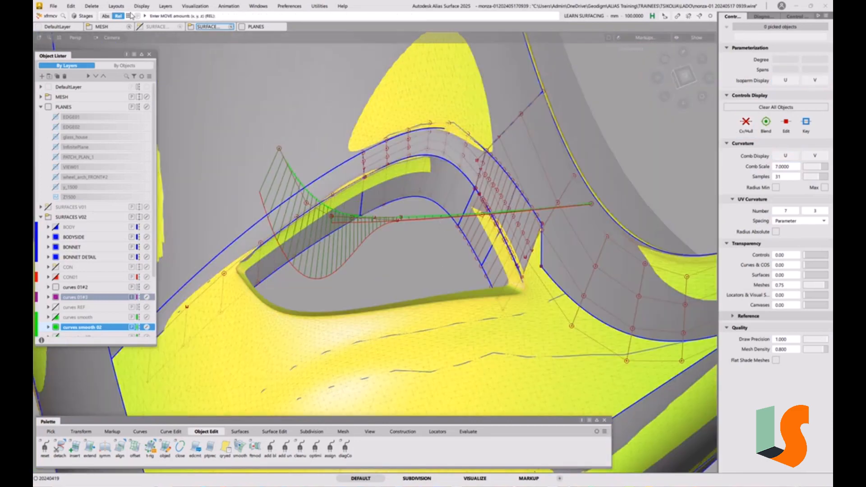
left_click(96, 7)
left_click(113, 55)
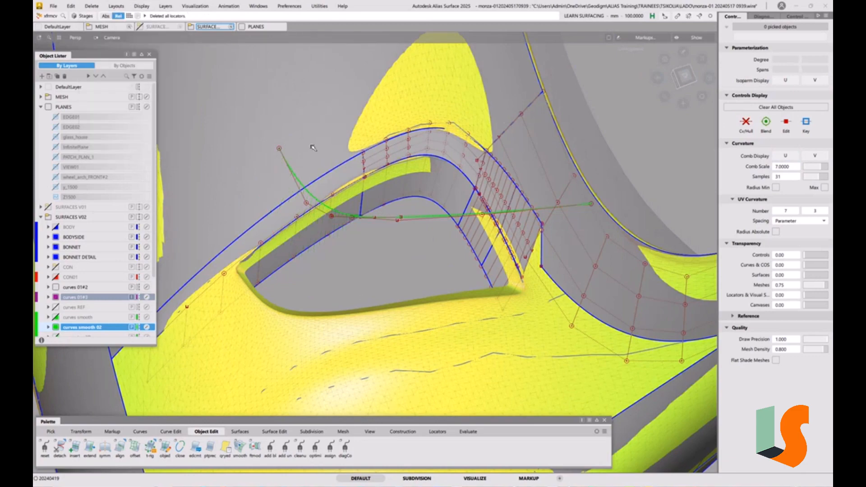
Step: Switch the scanned mesh to the faint see-through display to check the curves against the bonnet surfaces
left_click_drag(367, 224, 455, 210, "alt+shift")
left_click(657, 81)
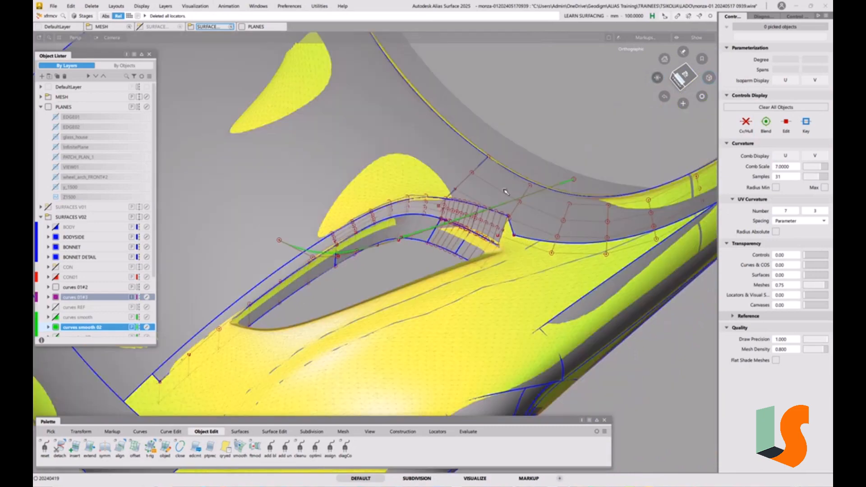
mouse_move(410, 261)
left_mouse_down("alt+shift")
mouse_move(394, 233)
mouse_move(422, 195)
left_mouse_up("alt+shift")
key("F1")
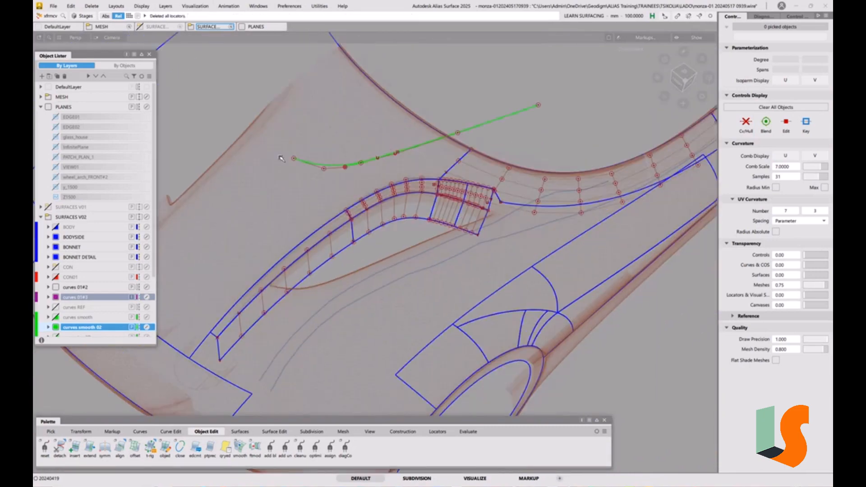
left_click(53, 6)
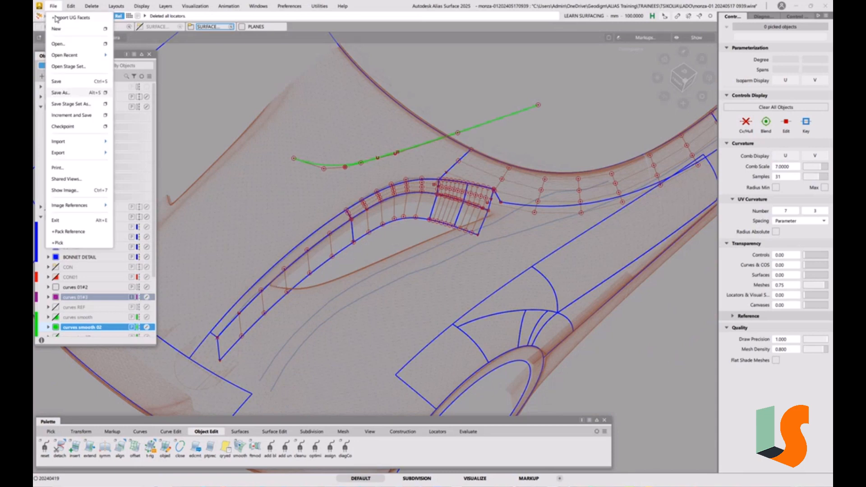
left_click(74, 95)
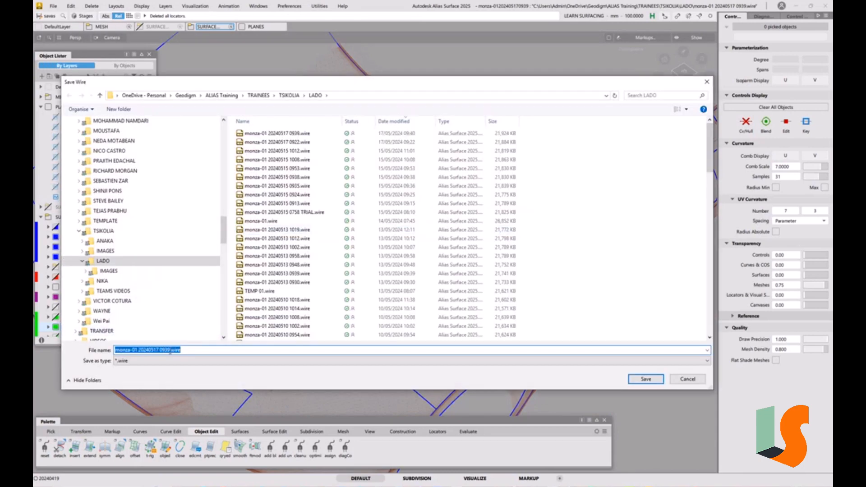
left_click_drag(164, 349, 222, 348)
type("58")
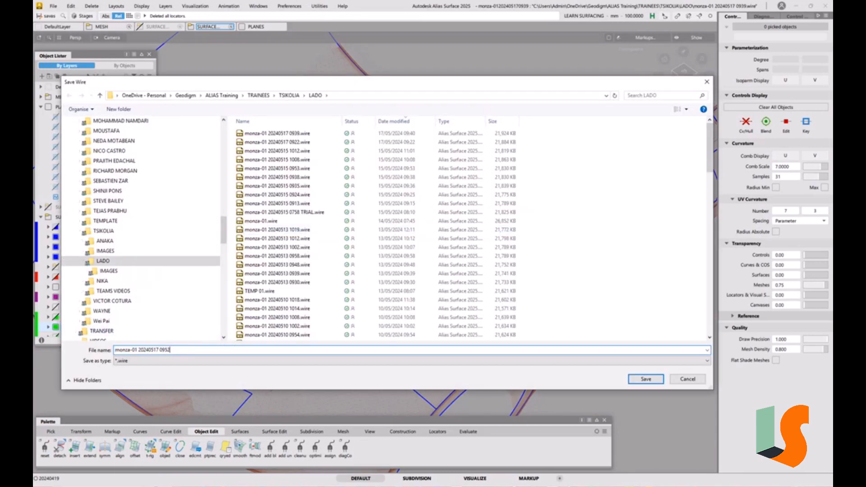
key("Return")
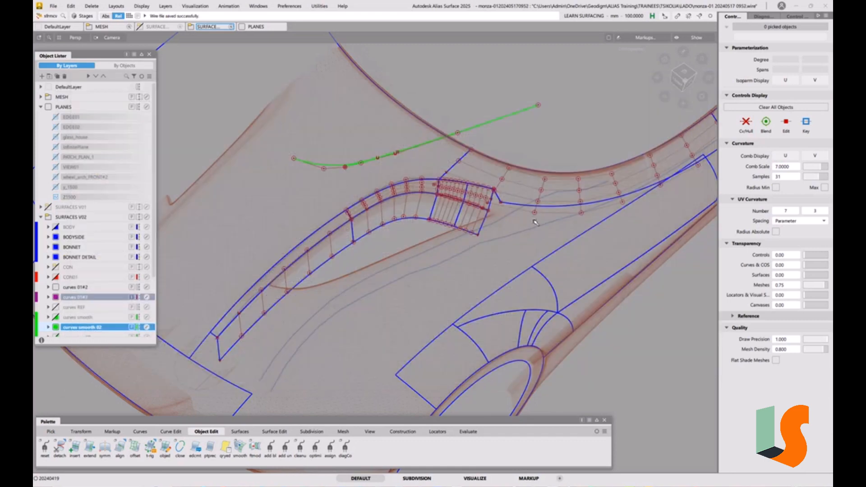
Step: Restore the coloured mesh shading and pick both green construction curves floating above the bonnet opening
left_click_drag(500, 224, 438, 222, "alt+shift")
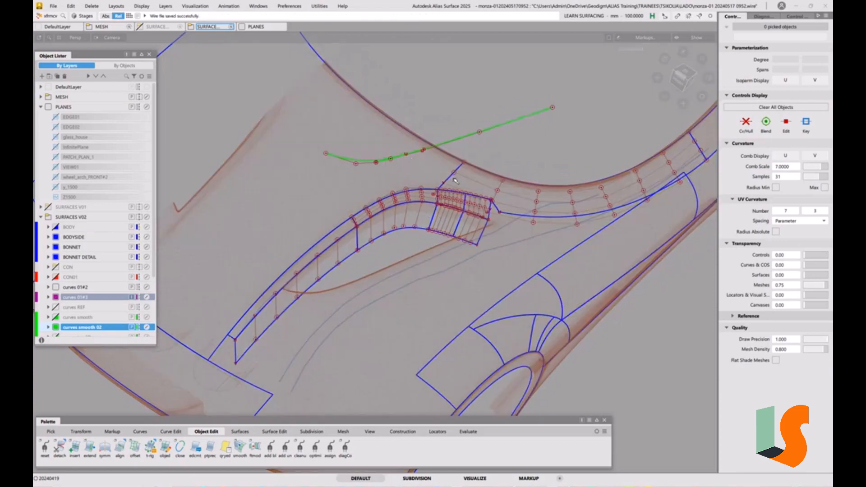
left_click(463, 166, "ctrl+shift")
left_click(689, 72)
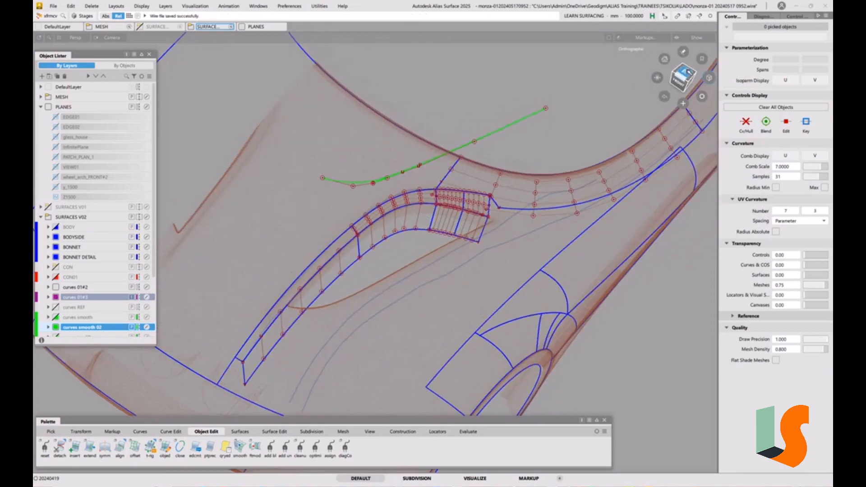
key("5")
left_click_drag(481, 294, 405, 230, "alt+shift")
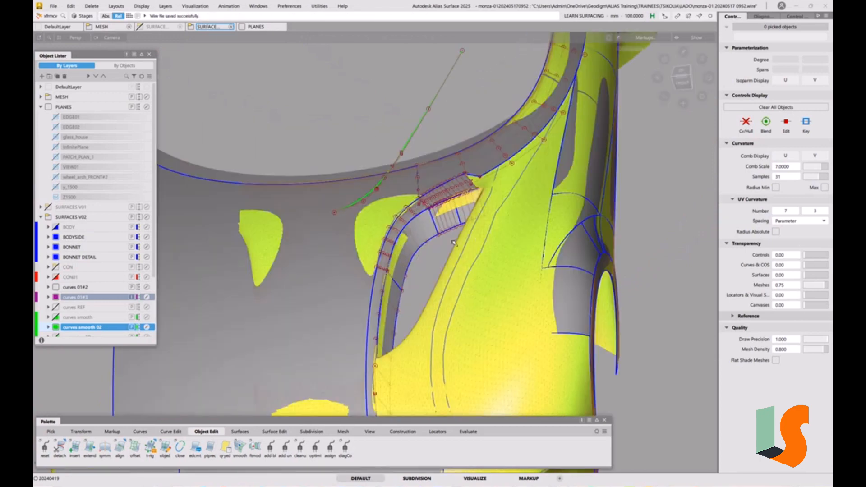
left_click_drag(454, 243, 441, 216, "alt+shift")
right_click_drag(441, 215, 478, 221, "alt+shift")
left_click_drag(478, 221, 446, 222, "alt+shift")
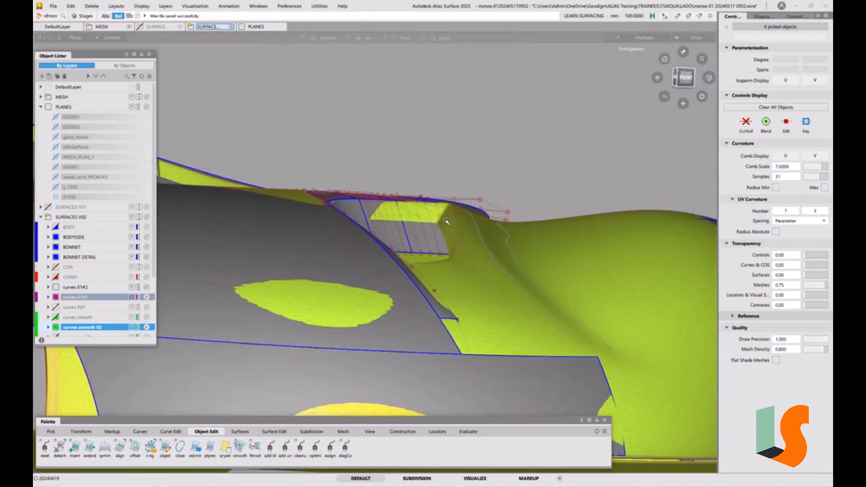
left_click_drag(502, 272, 487, 249, "alt+shift")
right_click_drag(487, 249, 450, 182, "alt+shift")
left_click_drag(450, 182, 474, 149, "alt+shift")
left_click_drag(456, 108, 420, 141)
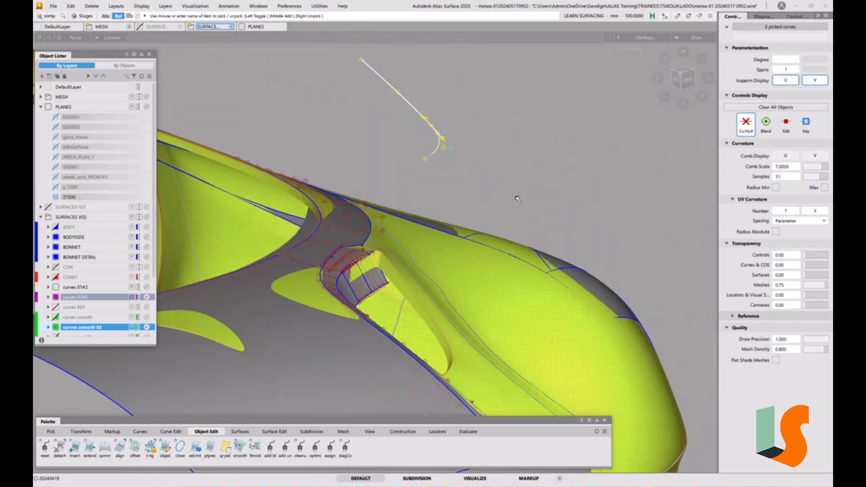
Step: Try to move both picked curves, and undo the move
middle_click_drag(517, 198, 523, 174, "ctrl+shift")
left_click_drag(537, 108, 536, 116)
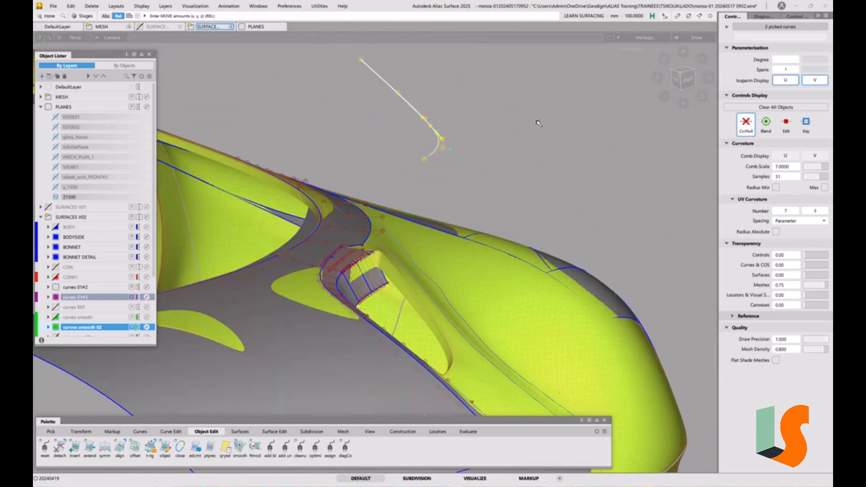
key("ctrl+z")
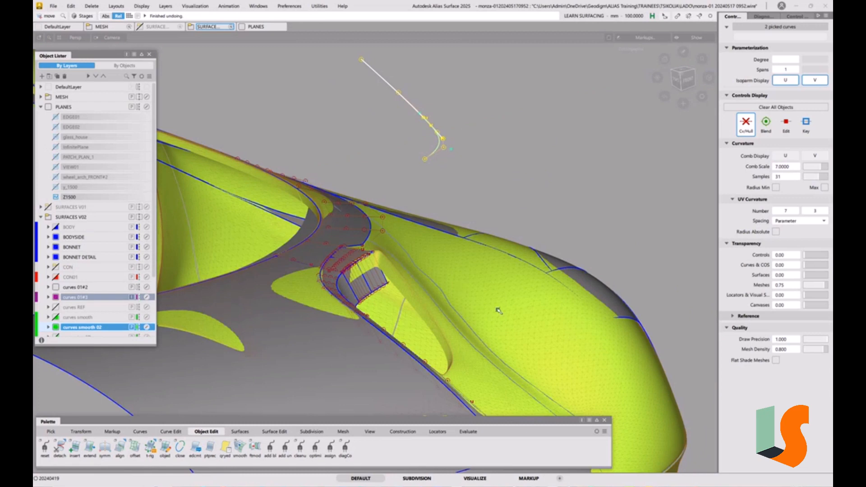
Step: In the general modeling preferences, set the mouse mapping for moves on the ground and construction planes to Left=X Mid=Y Right=Z
left_click(290, 6)
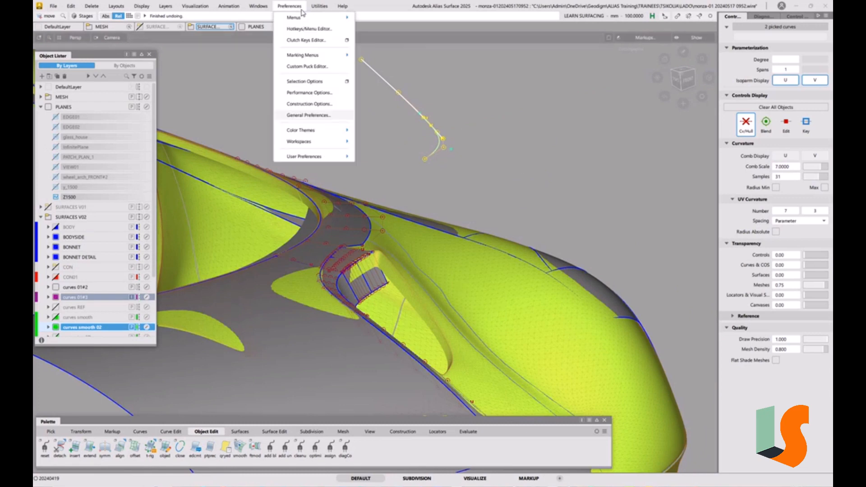
left_click(309, 115)
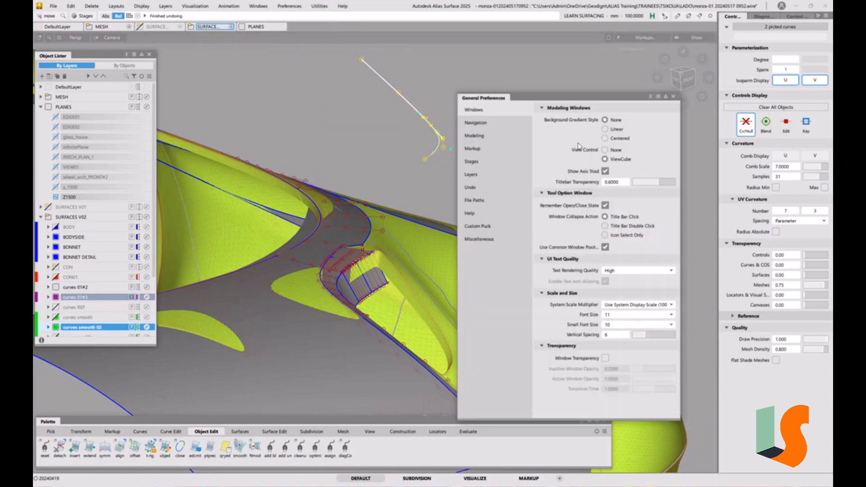
left_click(475, 139)
left_click(626, 122)
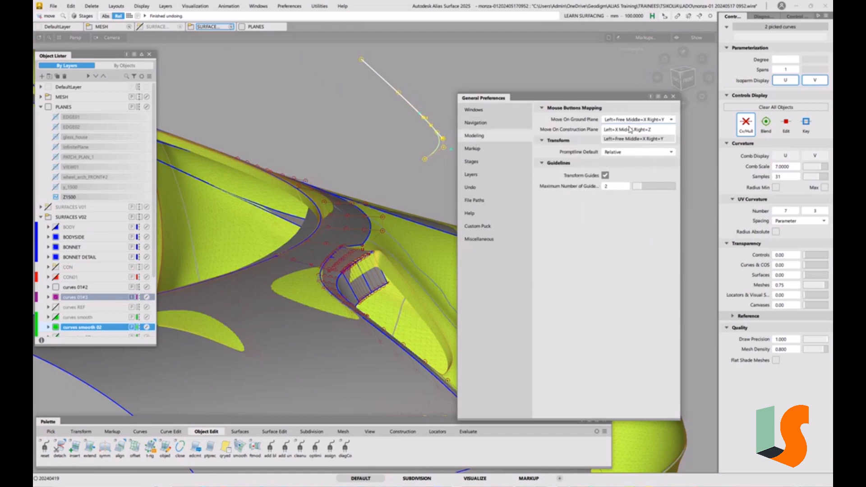
left_click(629, 130)
left_click(629, 131)
left_click(630, 139)
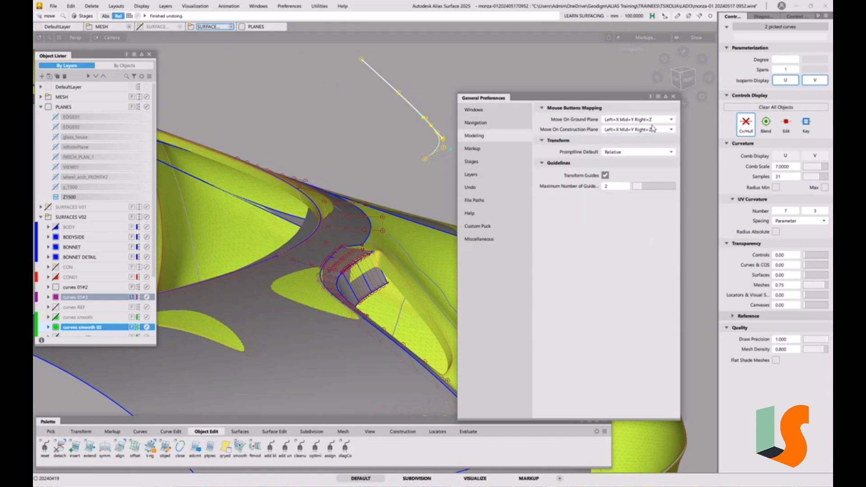
left_click(673, 97)
Step: Move both curves straight down in Z until they sit near the edge of the scanned opening
left_click_drag(506, 177, 506, 161, "ctrl+shift")
right_click_drag(512, 108, 526, 288)
left_click_drag(526, 288, 497, 246, "alt+shift")
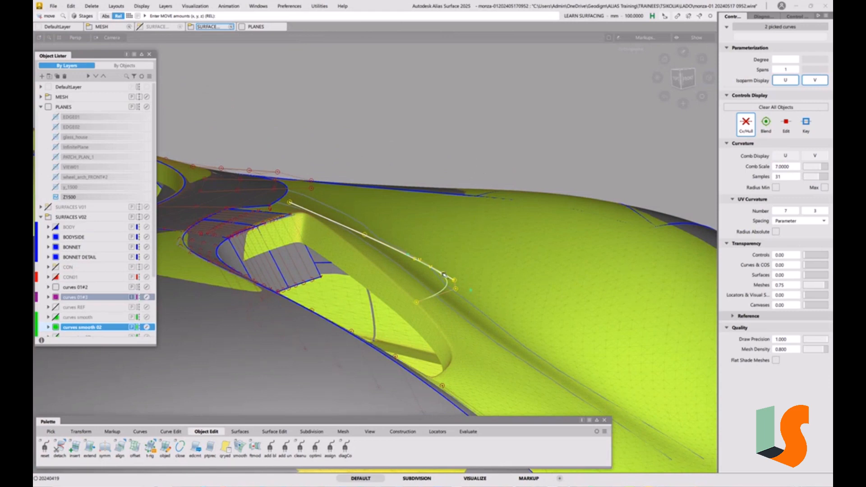
Step: Add the scanned bonnet mesh to the picked curves, hide all unselected geometry, and clear the selection
left_click_drag(444, 274, 463, 284, "alt+shift")
right_click_drag(463, 284, 519, 286, "alt+shift")
left_click_drag(520, 286, 480, 287, "alt+shift")
middle_click_drag(479, 287, 478, 291, "alt+shift")
left_click_drag(397, 283, 397, 301, "ctrl+shift")
left_click(397, 277)
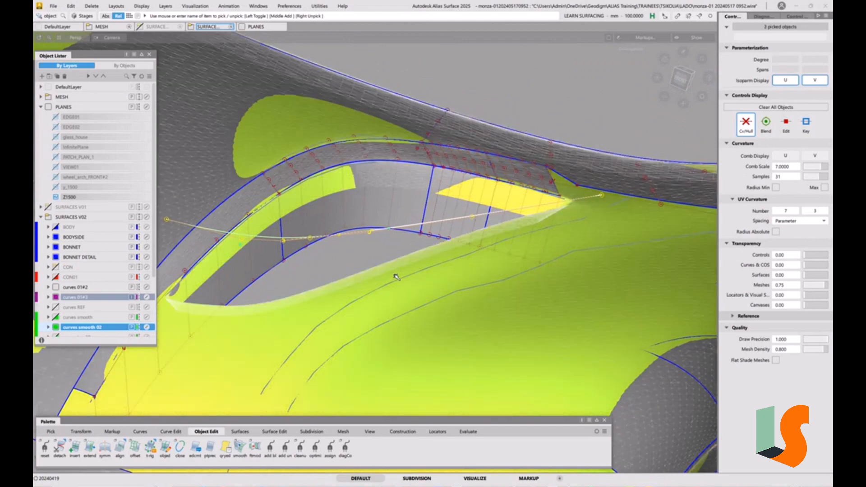
key("alt+h")
left_click(432, 244)
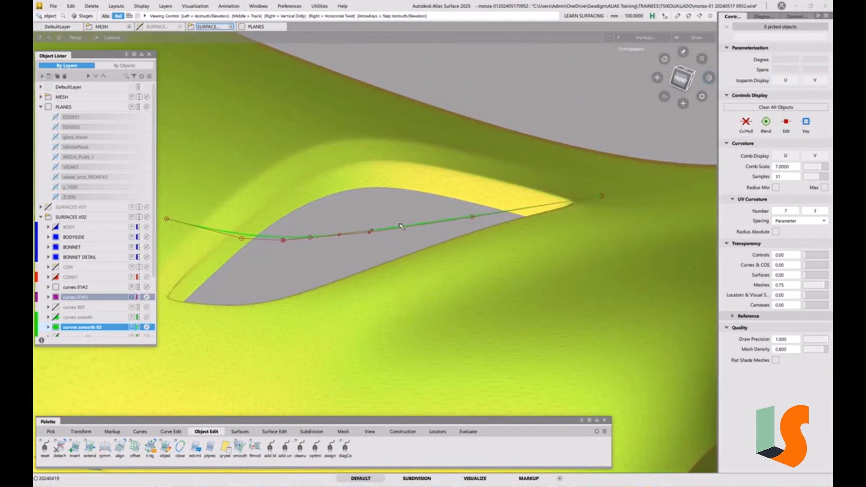
Step: Pick the corner and long-edge curves and delete their construction history
left_click_drag(401, 226, 527, 302, "alt+shift")
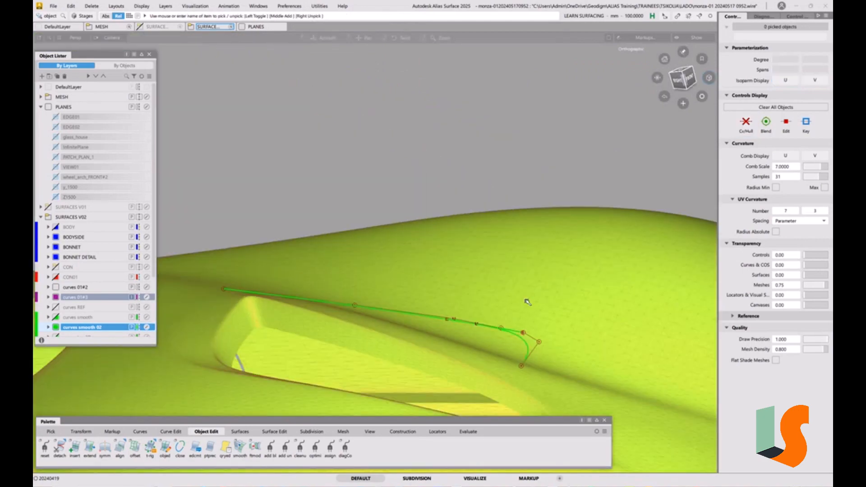
middle_click_drag(527, 302, 522, 197, "alt+shift")
left_click_drag(522, 197, 501, 265, "alt+shift")
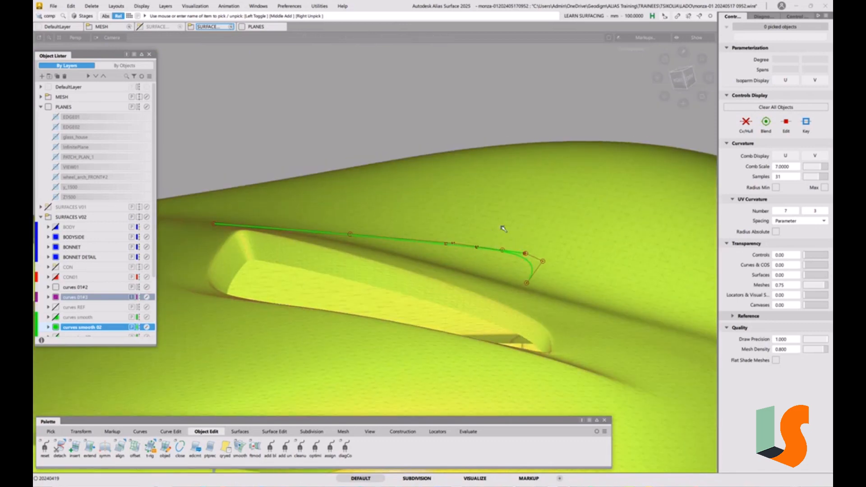
left_click_drag(493, 214, 440, 250)
key("ctrl+h")
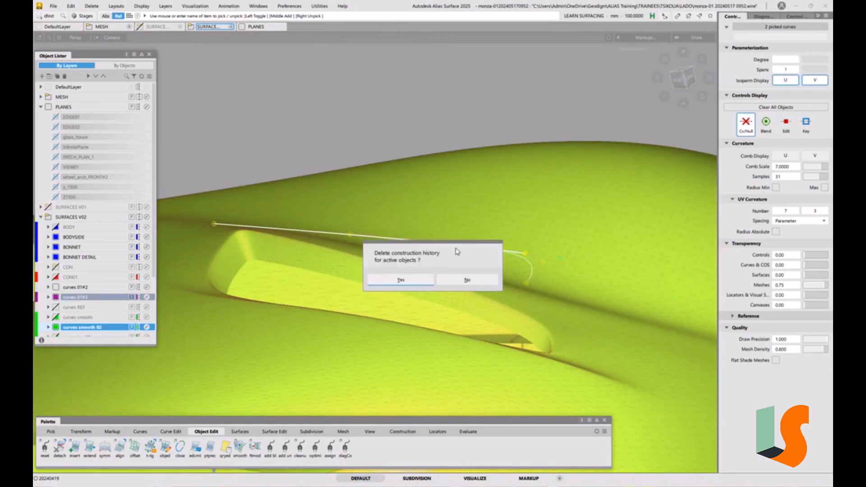
left_click(401, 280)
Step: Set the curves' pivot near the opening's rear corner and rotate both about Y to follow the mesh edge
mouse_move(363, 263)
left_mouse_down("ctrl+shift")
mouse_move(368, 254)
mouse_move(240, 231)
left_mouse_up("ctrl+shift")
middle_click_drag(318, 141, 320, 156, "ctrl+shift")
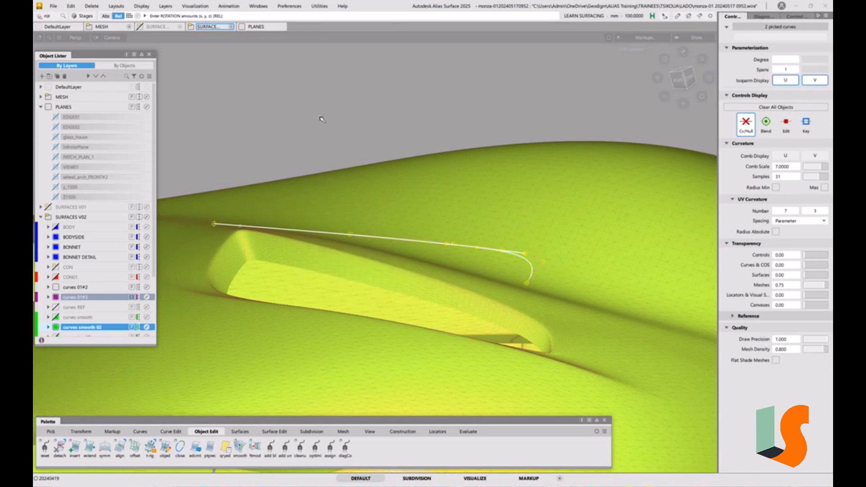
middle_click_drag(414, 108, 389, 109)
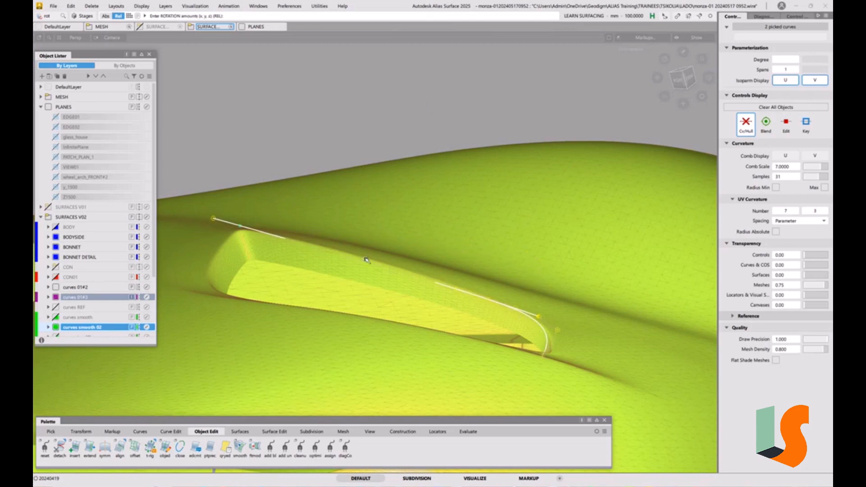
Step: Clear the selection and examine the rotated curves against the shaded mesh edge from above and from the side
mouse_move(371, 261)
left_mouse_down("alt+shift")
mouse_move(401, 244)
mouse_move(460, 242)
mouse_move(356, 296)
mouse_move(340, 278)
mouse_move(370, 261)
mouse_move(469, 269)
mouse_move(444, 261)
mouse_move(478, 255)
mouse_move(401, 257)
mouse_move(384, 200)
left_mouse_up("alt+shift")
key("F12")
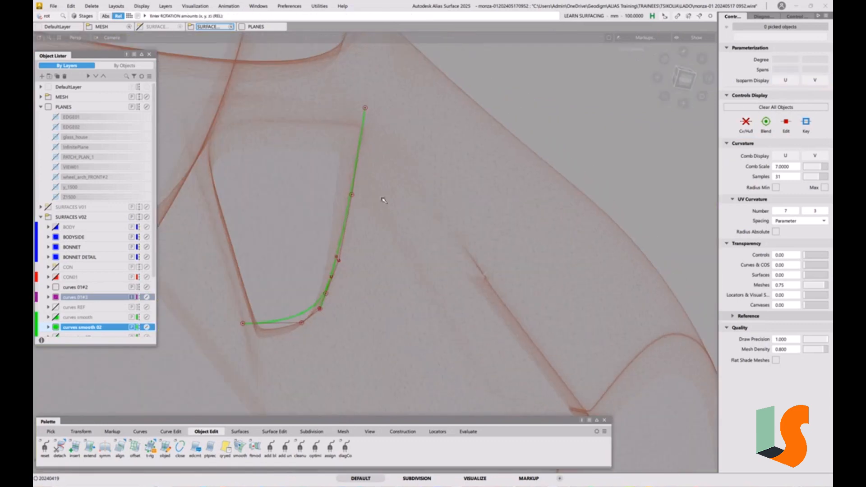
key("F12")
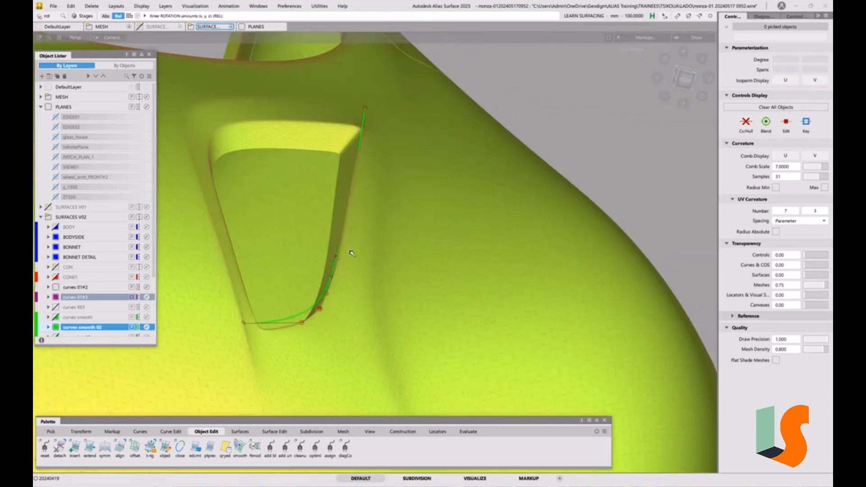
mouse_move(334, 227)
left_mouse_down("alt+shift")
mouse_move(377, 240)
mouse_move(426, 238)
mouse_move(426, 207)
mouse_move(460, 197)
left_mouse_up("alt+shift")
key("F12")
key("F12")
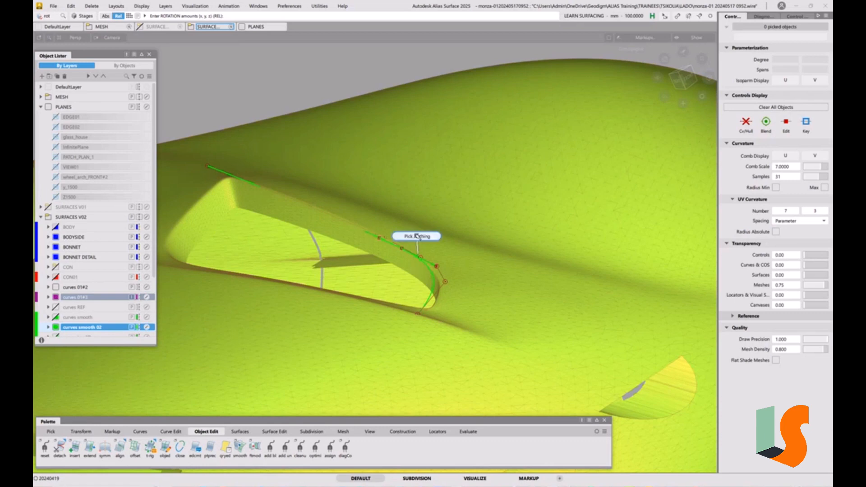
Step: Hide the curves smooth 02 layer and show all hidden geometry again
left_click(56, 328)
left_click_drag(465, 199, 405, 288, "alt+shift")
right_click_drag(404, 287, 378, 220, "ctrl+shift")
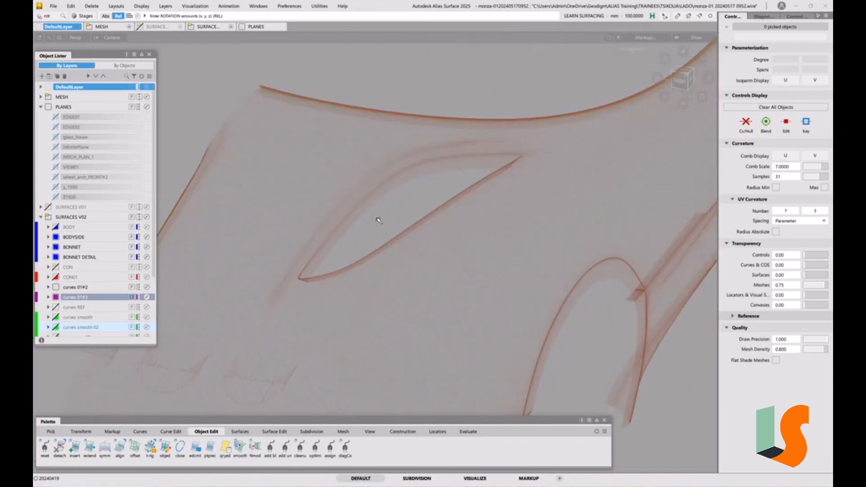
left_click_drag(392, 217, 420, 224, "alt+shift")
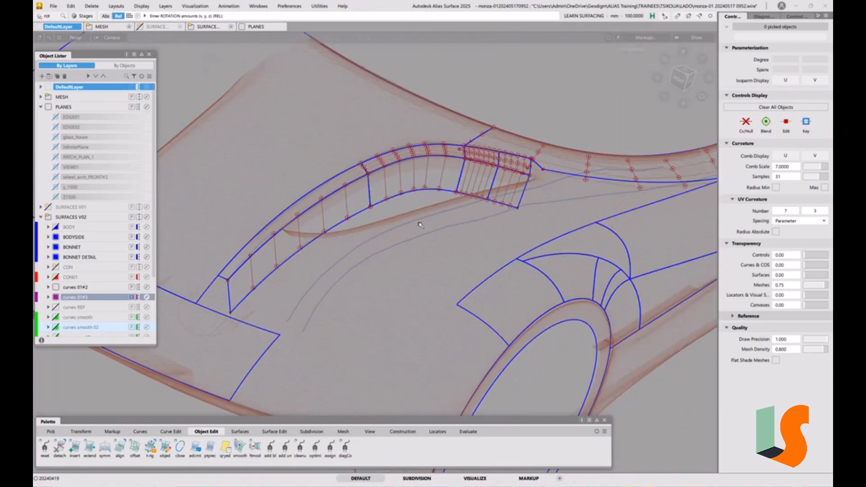
Step: Make BONNET DETAIL the active layer
left_click(79, 258)
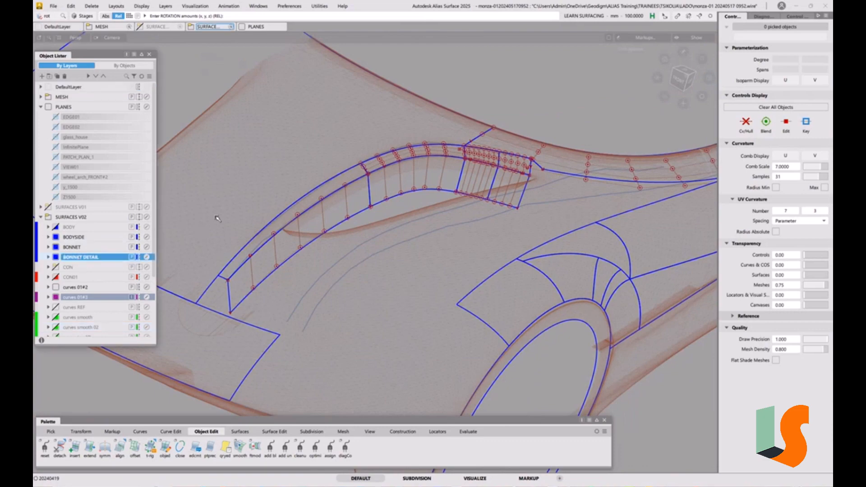
middle_click_drag(384, 228, 397, 224, "alt+shift")
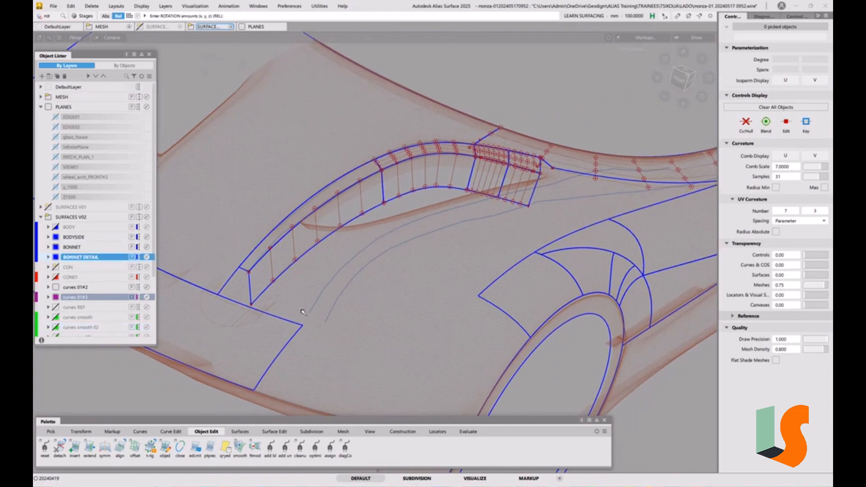
key("F2")
key("F2")
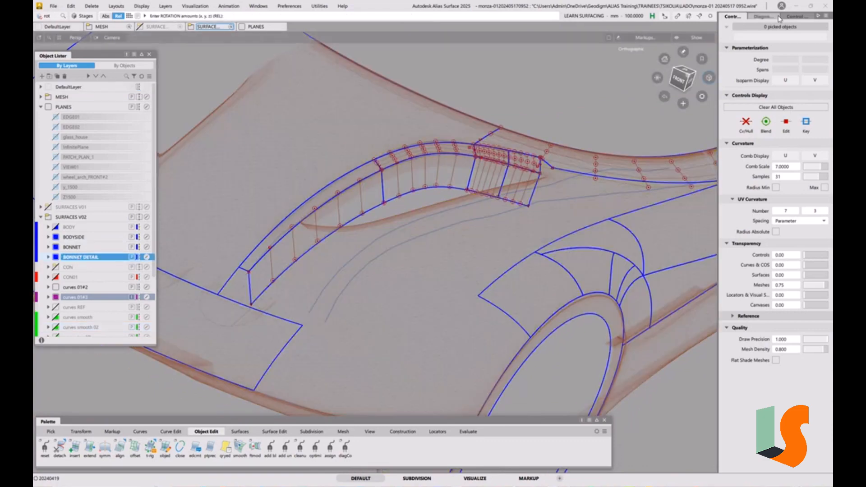
Step: Display X and Y axis aligned cross sections on all objects using the Cross Section Editor
left_click(795, 16)
left_click(754, 50)
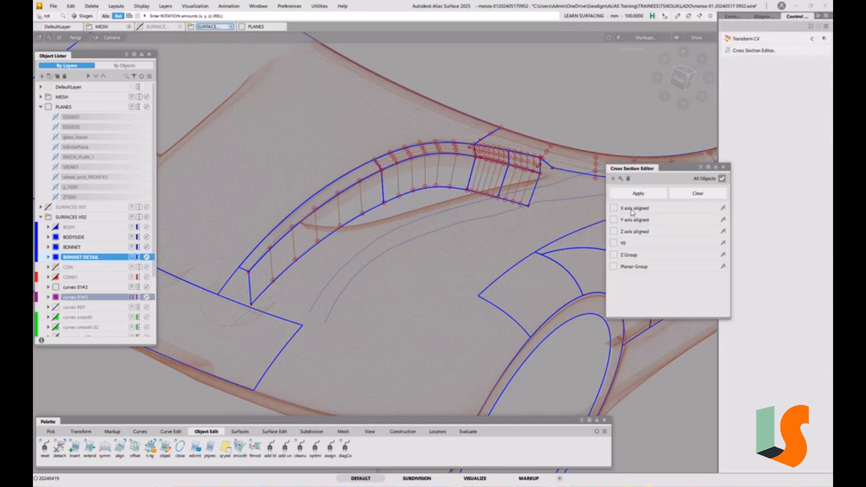
left_click(613, 208)
left_click(613, 219)
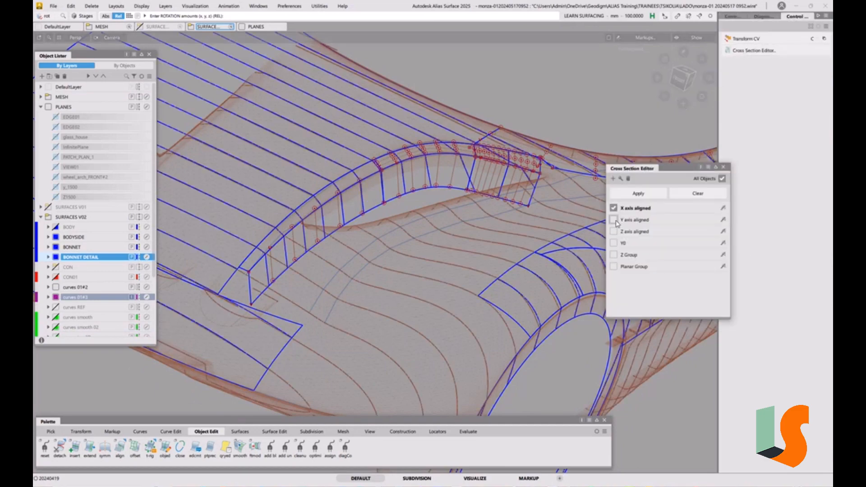
left_click(723, 167)
Step: Set the pick state of the curves 01#3 layer so its reference curves beside the opening can be selected
left_click_drag(388, 266, 378, 300, "alt+shift")
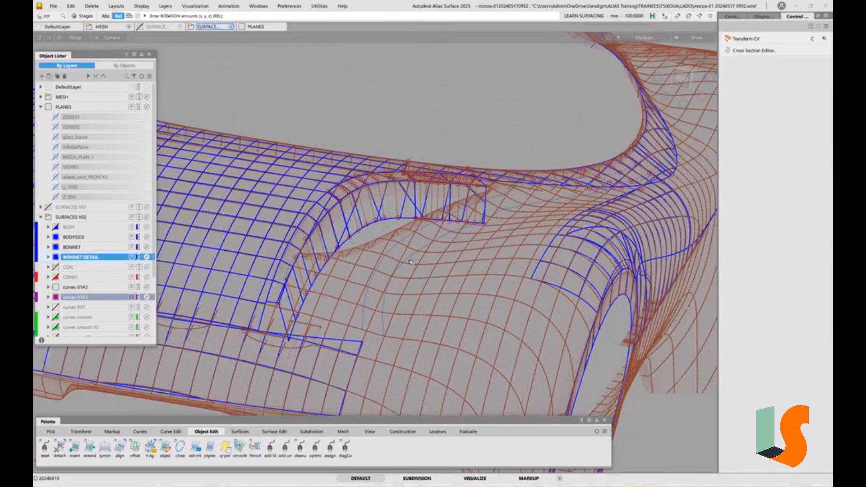
left_click_drag(410, 262, 412, 274, "alt+shift")
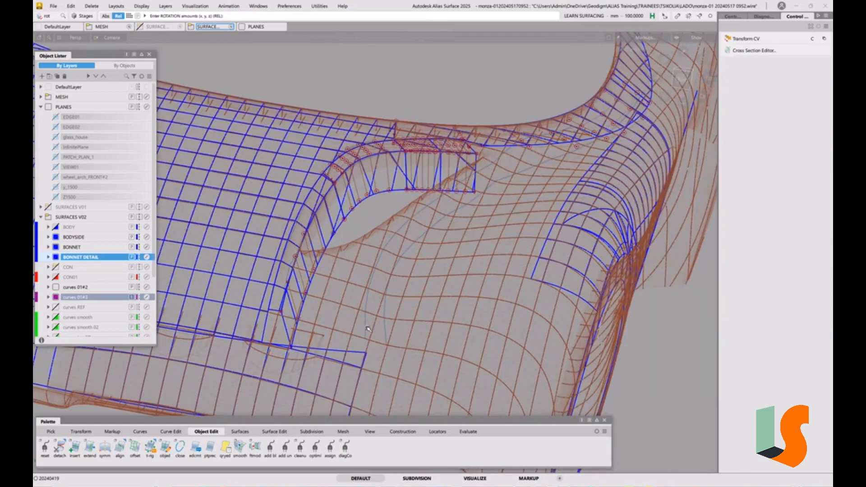
left_click_drag(371, 330, 391, 314, "alt+shift")
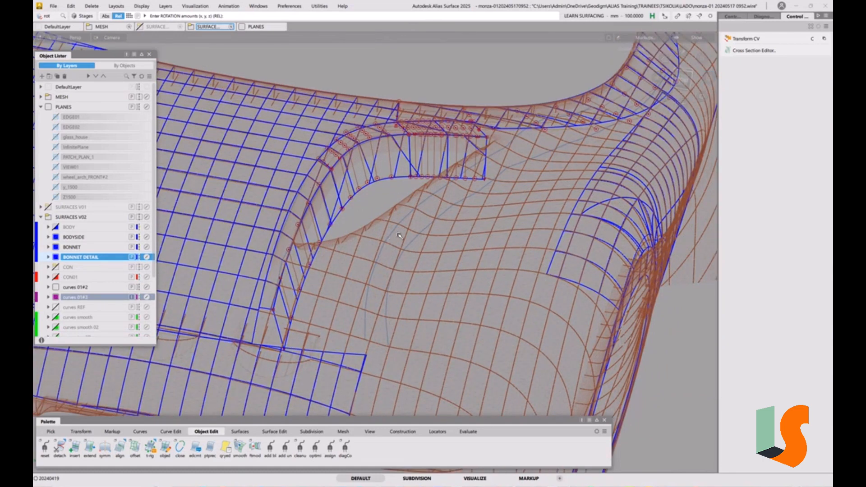
left_click(131, 297)
left_click(131, 297)
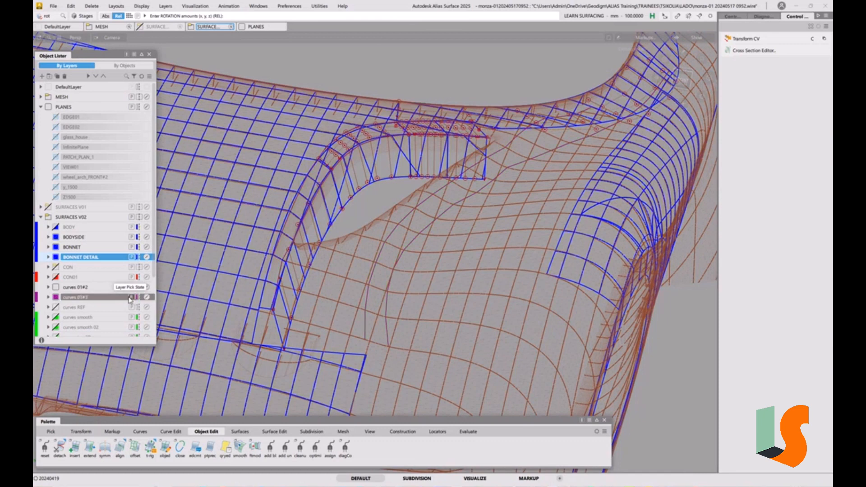
left_click(131, 298)
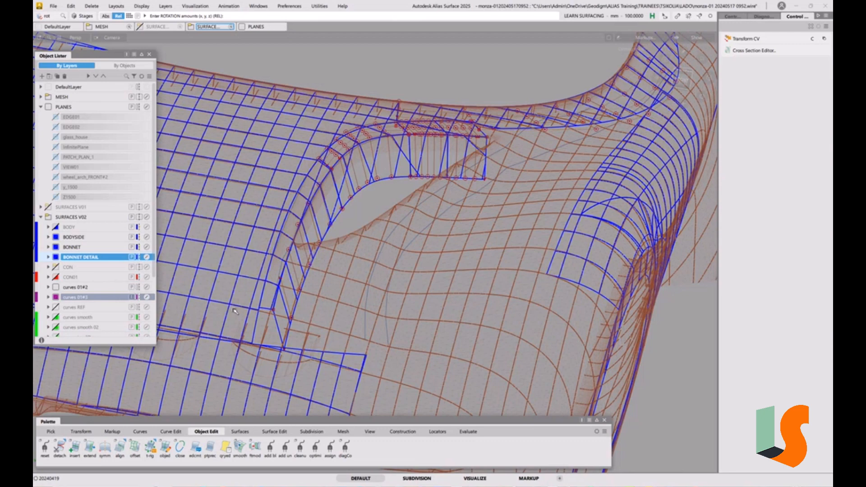
left_click(133, 298)
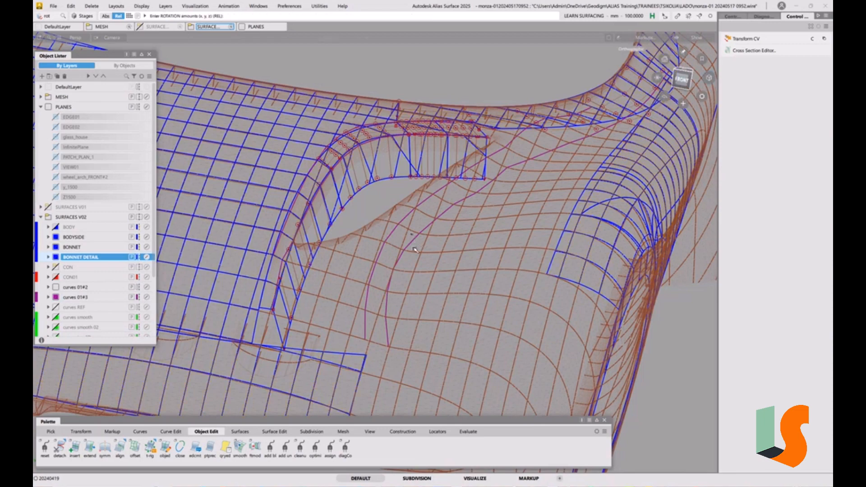
Step: Pick the curves 01#3 reference curve nearest the opening and hide all unselected geometry
left_click_drag(419, 243, 419, 252, "alt+shift")
middle_click_drag(419, 253, 389, 235, "alt+shift")
left_click_drag(389, 235, 387, 260, "alt+shift")
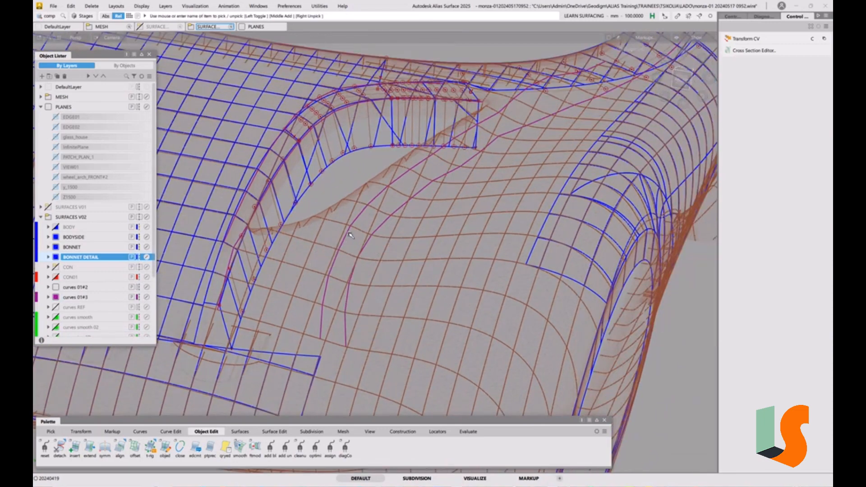
left_click(351, 235)
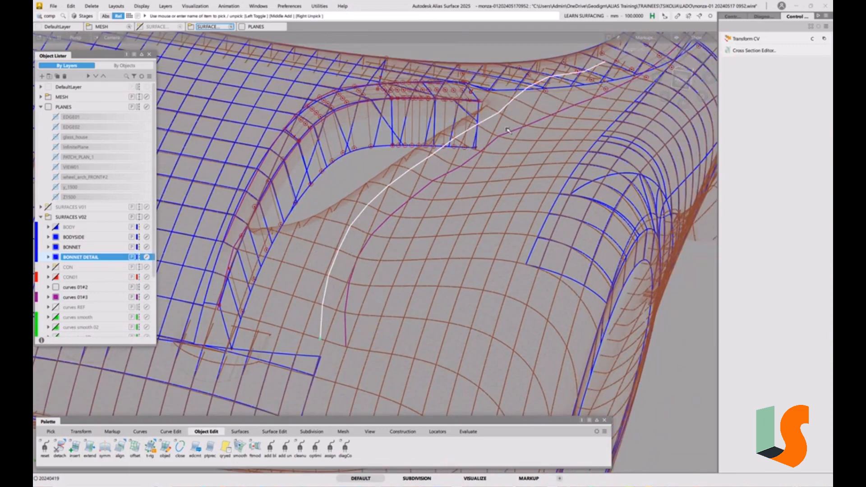
left_click(733, 16)
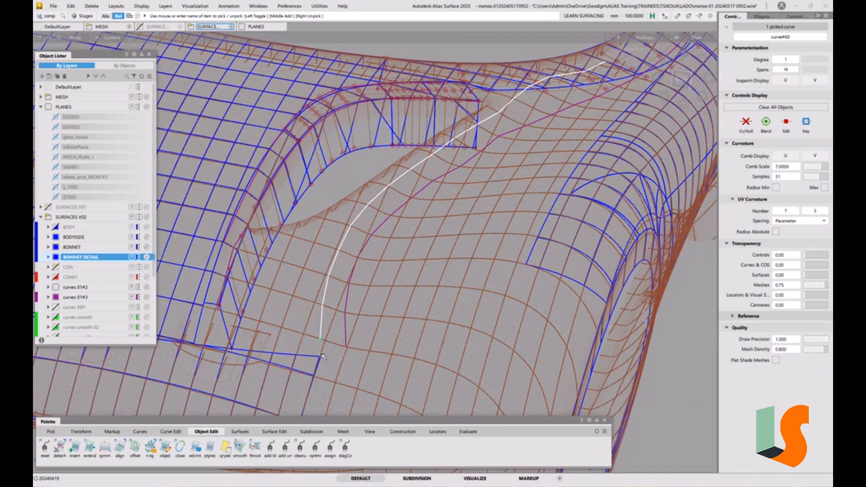
key("shift+alt")
left_click_drag(346, 281, 452, 192, "alt+shift")
left_click_drag(408, 210, 419, 181, "alt+shift")
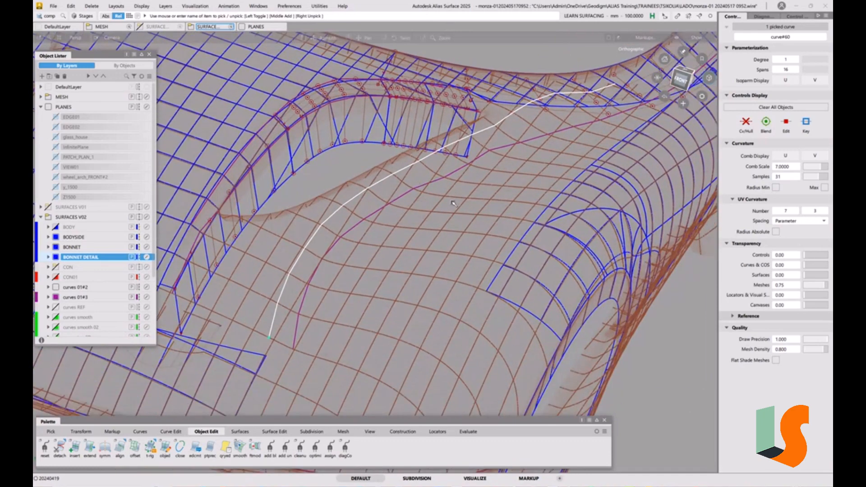
middle_click_drag(454, 203, 428, 232, "alt+shift")
key("alt+h")
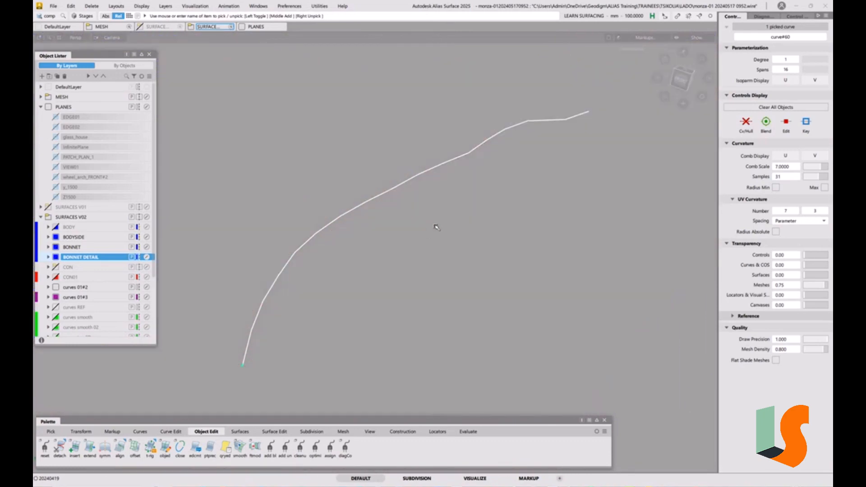
Step: Paste a duplicate of the isolated reference curve and turn one copy into a template
left_click(474, 248)
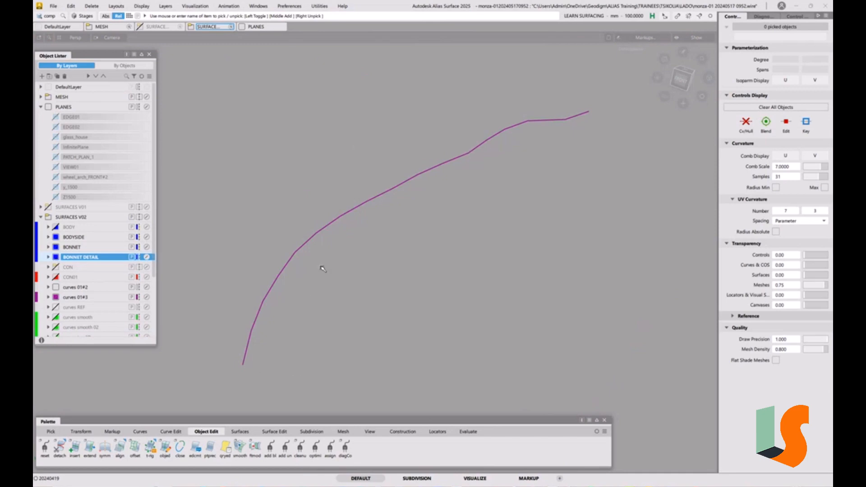
left_click_drag(321, 268, 341, 276, "ctrl+shift")
key("ctrl+v")
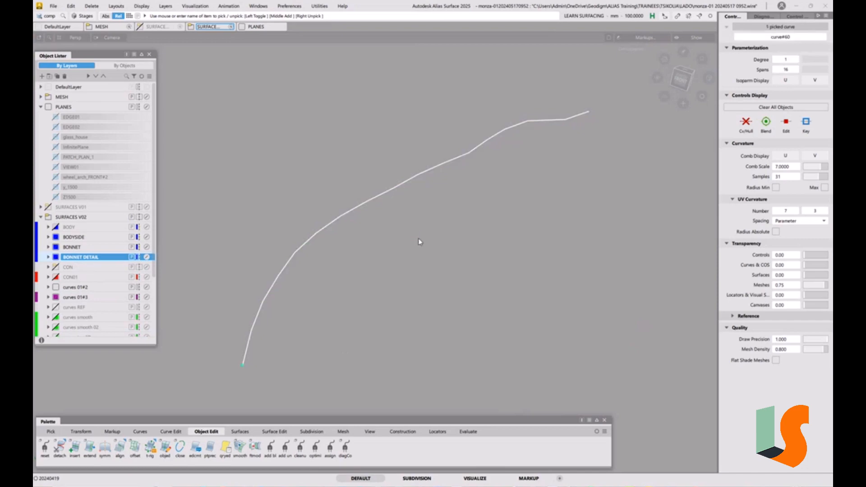
left_click(418, 238)
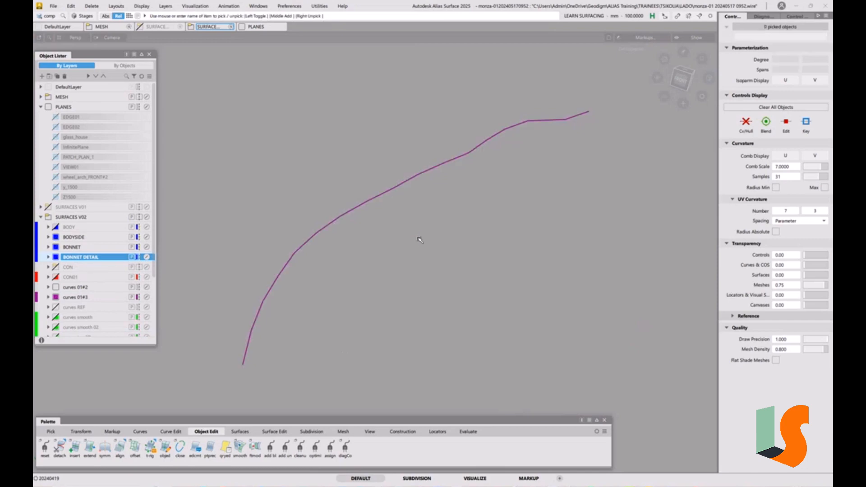
left_click_drag(418, 237, 436, 225, "ctrl+shift")
left_click_drag(404, 165, 421, 189)
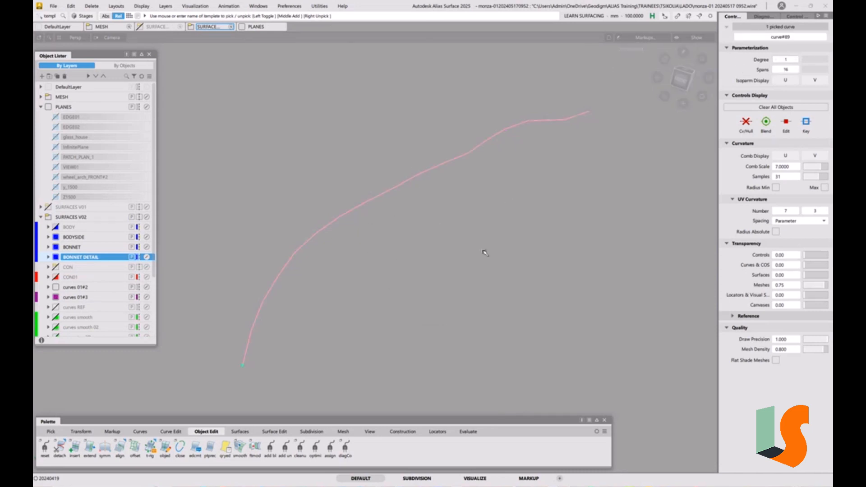
Step: Pick the non-templated copy of the reference curve and display its CVs and hulls
mouse_move(484, 250)
left_mouse_down("ctrl+shift")
mouse_move(478, 195)
mouse_move(495, 200)
left_mouse_up("ctrl+shift")
left_click_drag(452, 125, 440, 181)
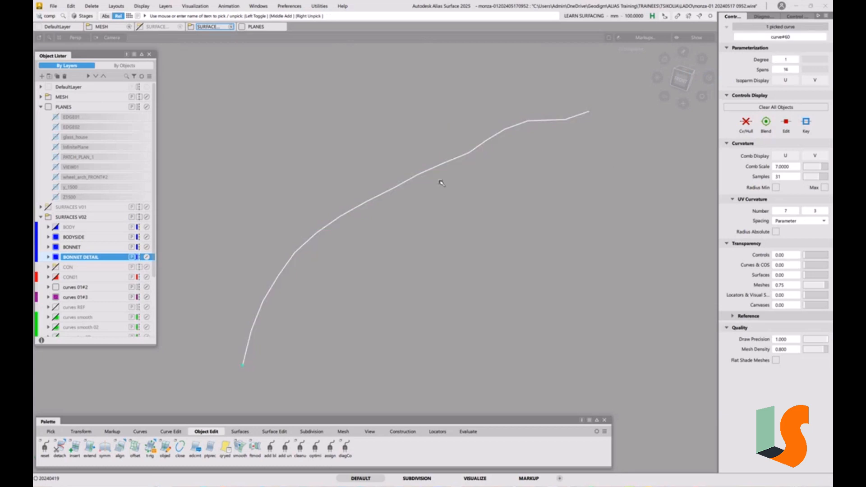
left_click(746, 122)
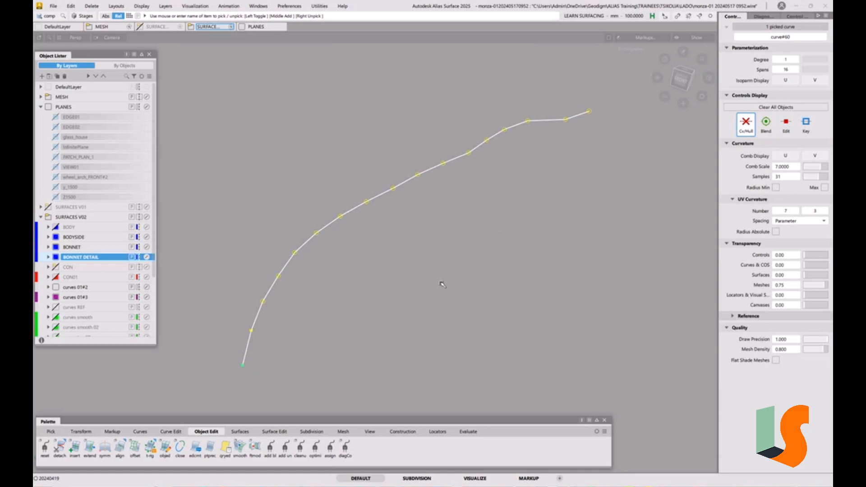
Step: Rebuild the picked curve with degree 6 and 1 span in the Parameterization Editor
left_click_drag(489, 164, 486, 186, "alt+shift")
key("ctrl+d")
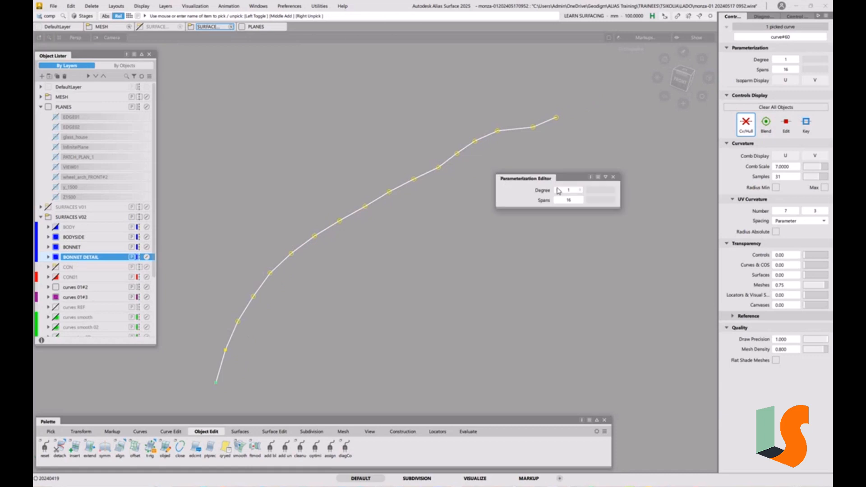
left_click(582, 191)
left_click(581, 191)
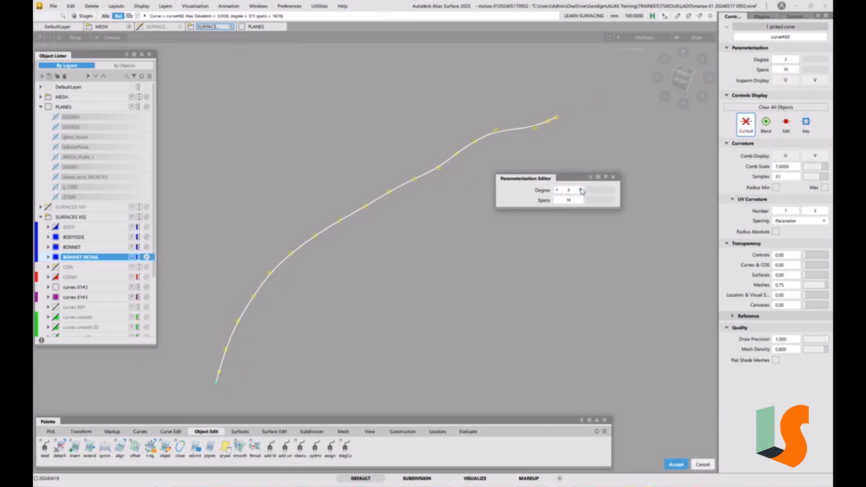
left_click(582, 190)
left_click(582, 191)
left_click(582, 191)
left_click(568, 201)
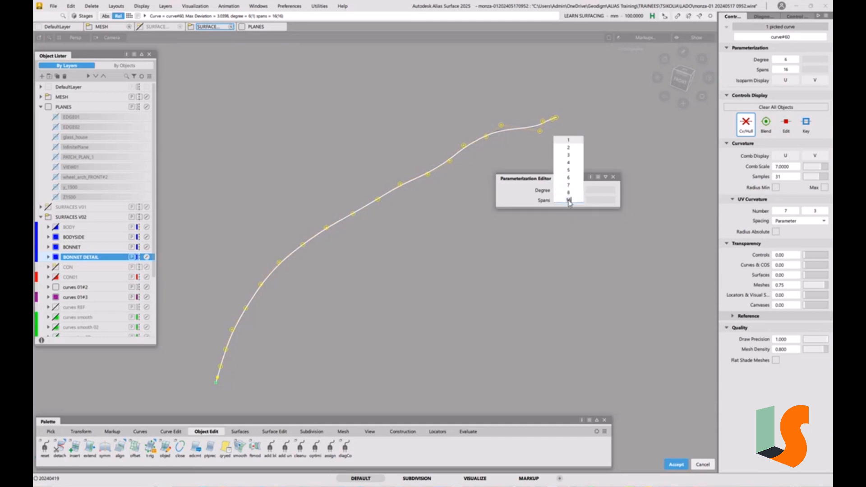
left_click(569, 140)
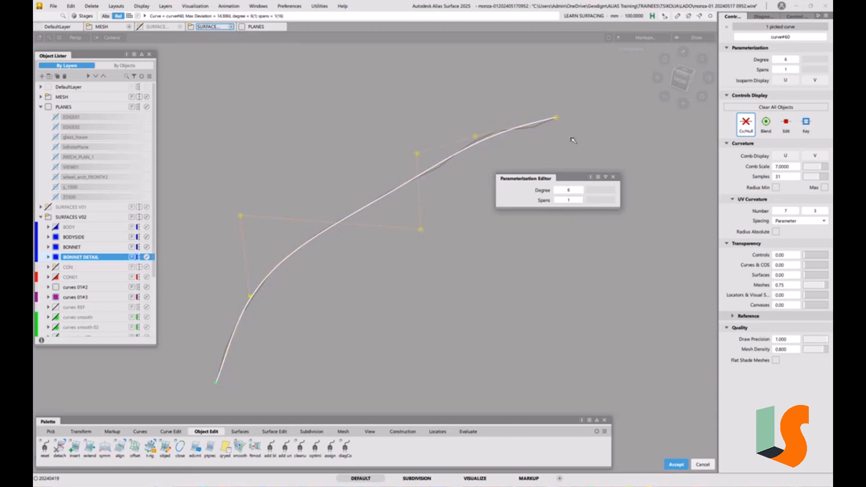
left_click_drag(572, 140, 469, 156, "ctrl+shift")
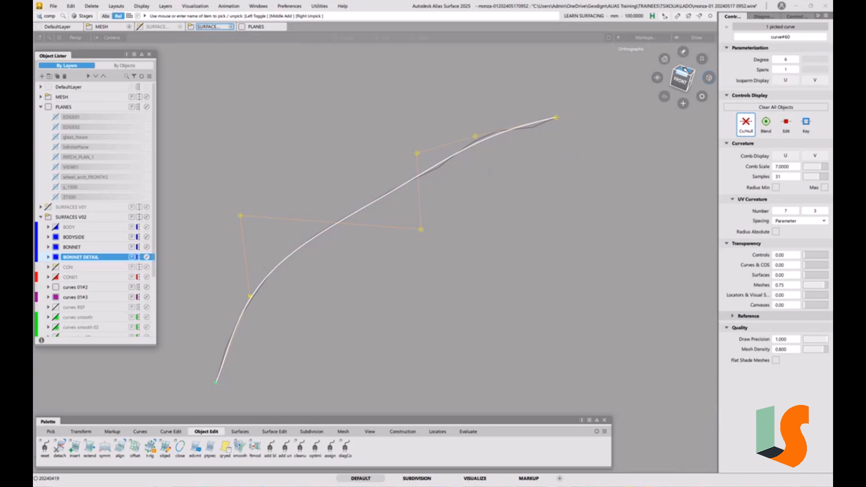
Step: Check the rebuilt curve and its hull against the templated copy in the top and left views
left_click(685, 70)
left_click(700, 68)
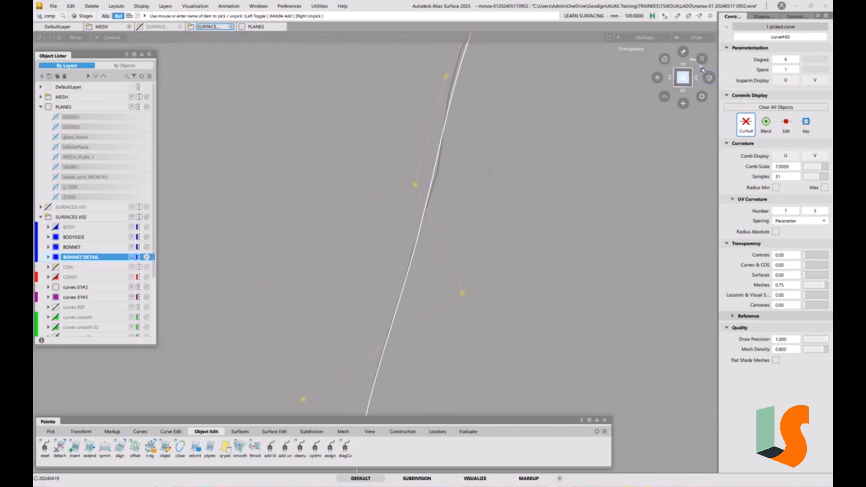
right_click_drag(520, 197, 518, 245, "alt+shift")
middle_click_drag(518, 246, 520, 302, "alt+shift")
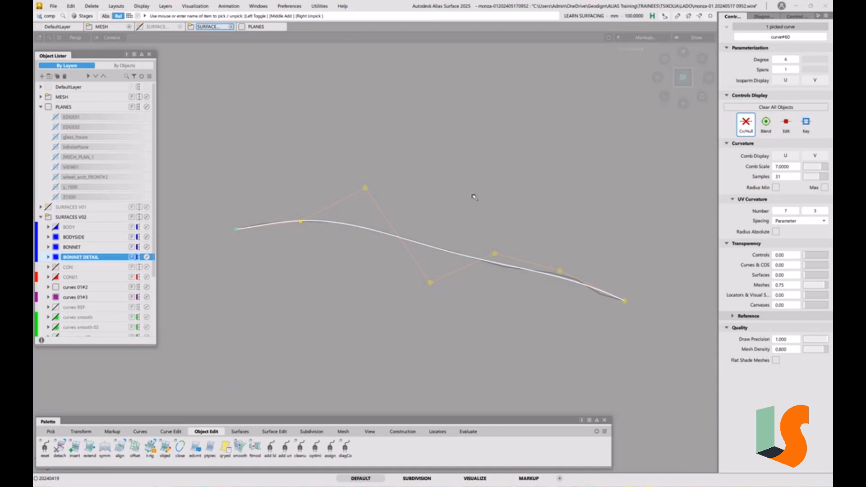
left_click(687, 94)
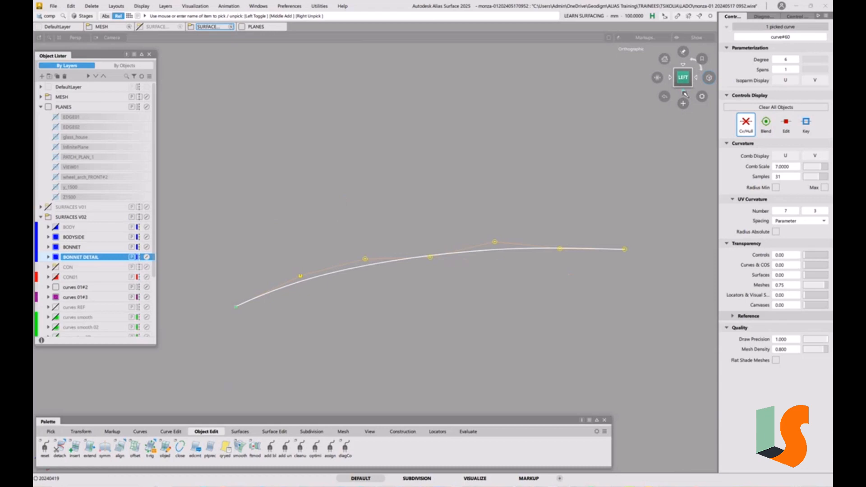
Step: Move the interior CVs of the rebuilt curve vertically in the left view until its hull forms an even arc
left_click_drag(514, 291, 505, 259, "ctrl+shift")
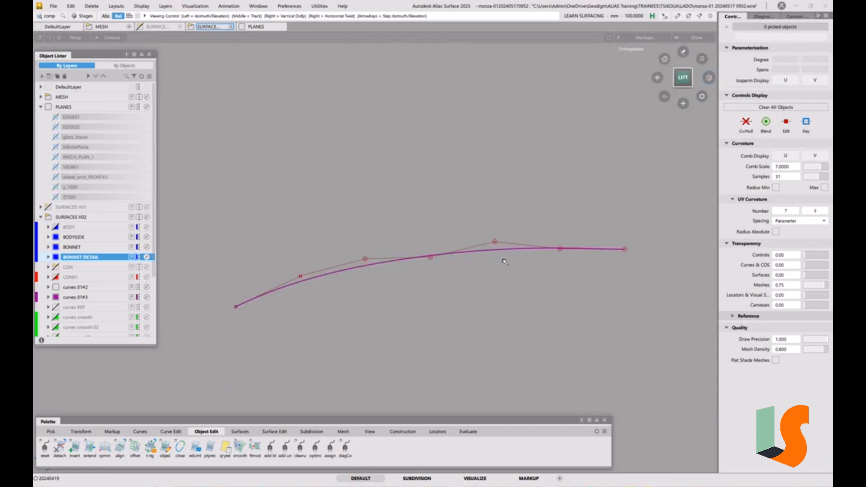
right_click_drag(505, 259, 477, 310, "alt+shift")
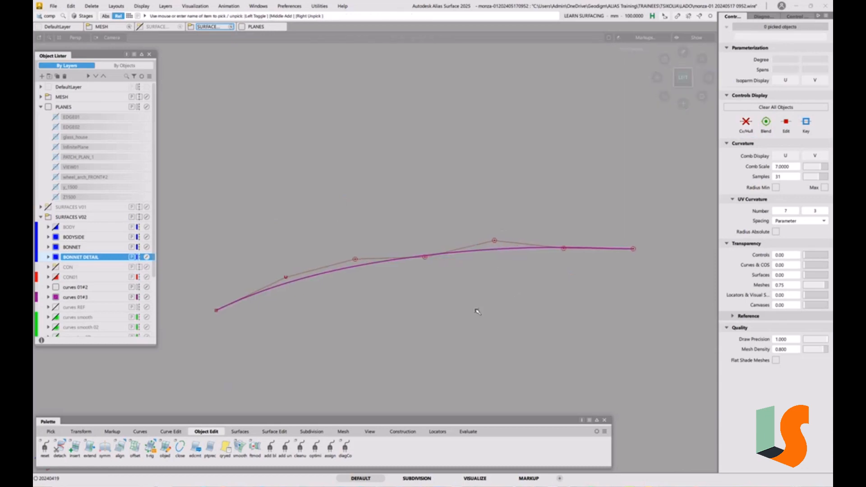
left_click(425, 257)
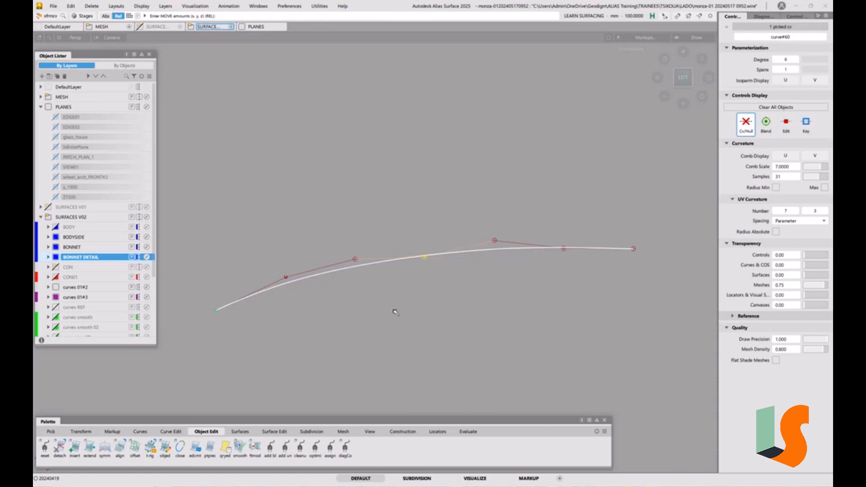
right_click_drag(389, 310, 379, 284)
left_click(354, 257)
left_click(495, 241)
right_click_drag(514, 261, 514, 266)
left_click(564, 248)
right_click_drag(566, 249, 565, 244)
Step: In the top view, move the third CV down and the second CV up to round the curve's front hull
left_click(683, 65)
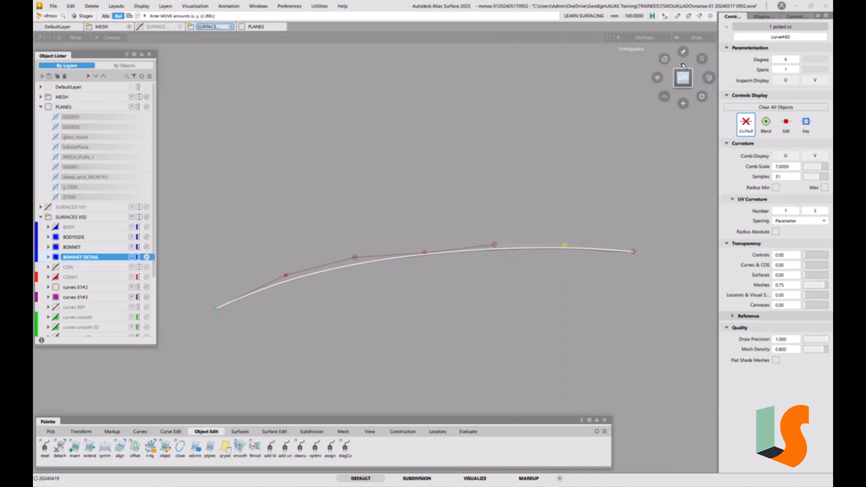
left_click(536, 348)
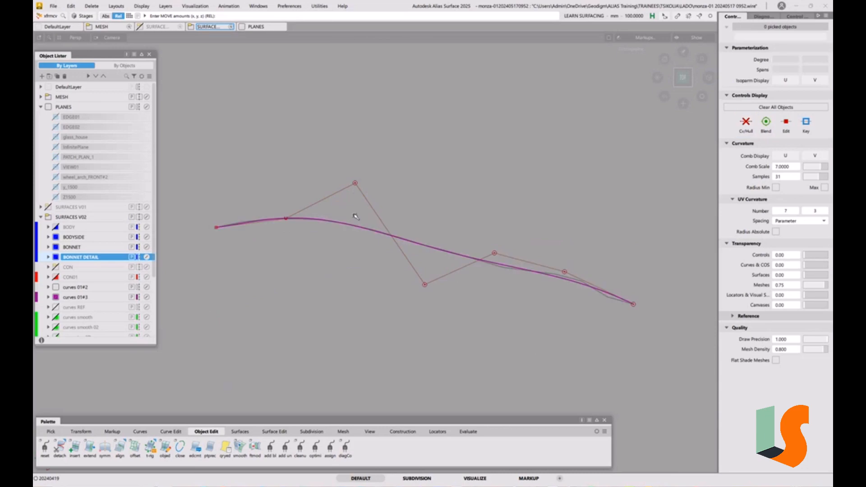
left_click(355, 183)
right_click_drag(355, 183, 298, 217)
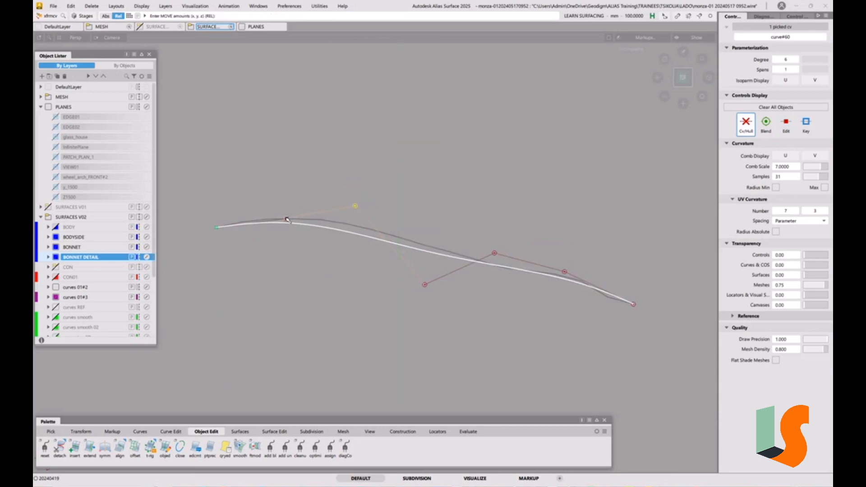
left_click(287, 218)
right_click_drag(315, 281, 316, 275)
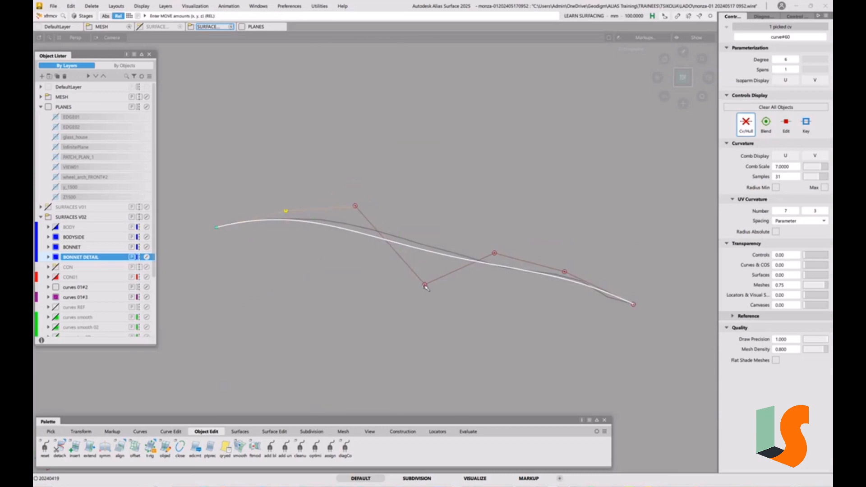
Step: Raise the fourth CV and lower the third CV slightly to remove the hull zigzag in the middle of the curve
left_click(425, 285)
right_click_drag(425, 286, 429, 254)
left_click(355, 207)
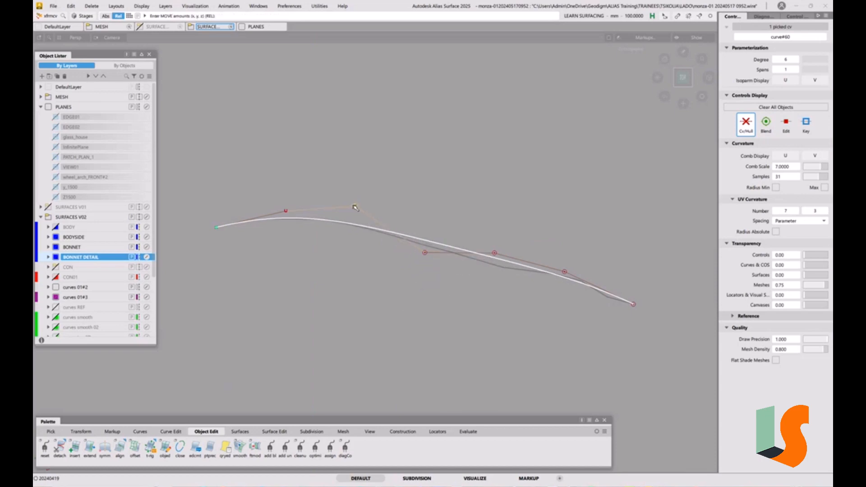
right_click_drag(379, 172, 383, 187)
left_click(425, 253)
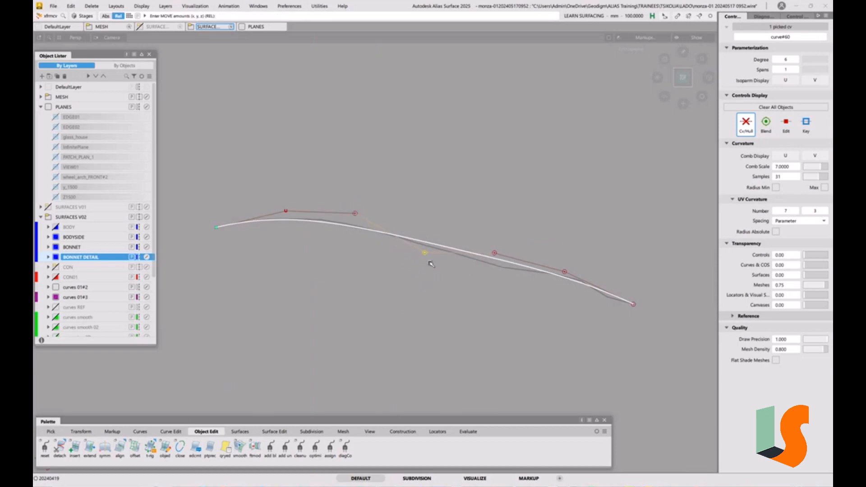
right_click_drag(451, 294, 451, 285)
Step: Move the fifth and sixth CVs in the top view to straighten the hull towards the rear end
left_click(494, 254)
right_click_drag(499, 216, 501, 225)
left_click(564, 272)
right_click_drag(555, 217, 556, 224)
left_click(495, 263)
right_click_drag(498, 291, 499, 287)
Step: Fine-tune the fourth, fifth and sixth CVs against the templated reference curve in the top view
left_click(424, 243)
right_click_drag(437, 271, 436, 266)
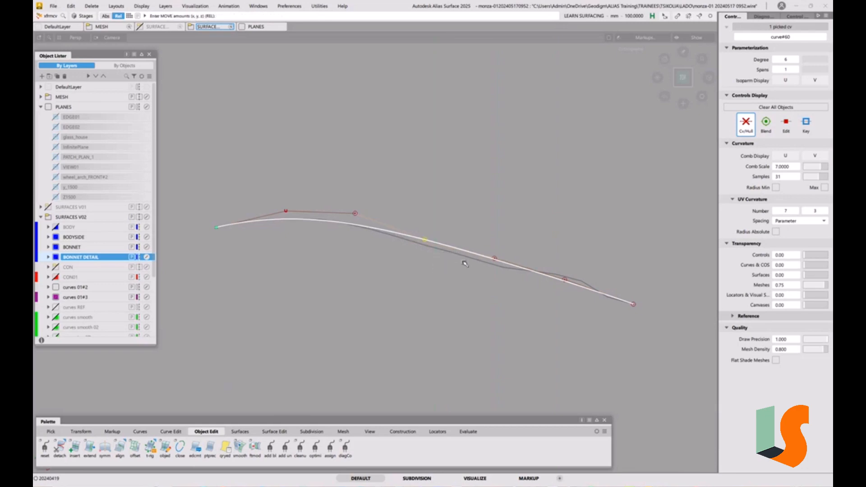
left_click(494, 259)
right_click_drag(506, 230, 555, 244)
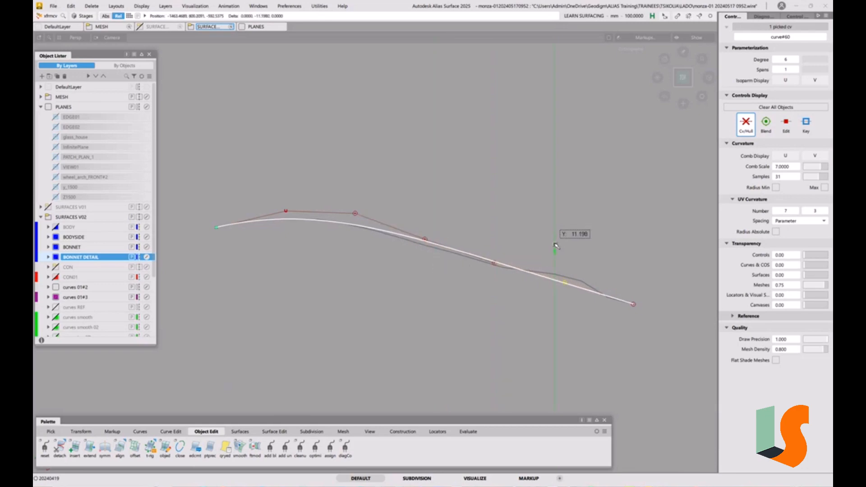
left_click(496, 264)
right_click_drag(504, 284, 504, 281)
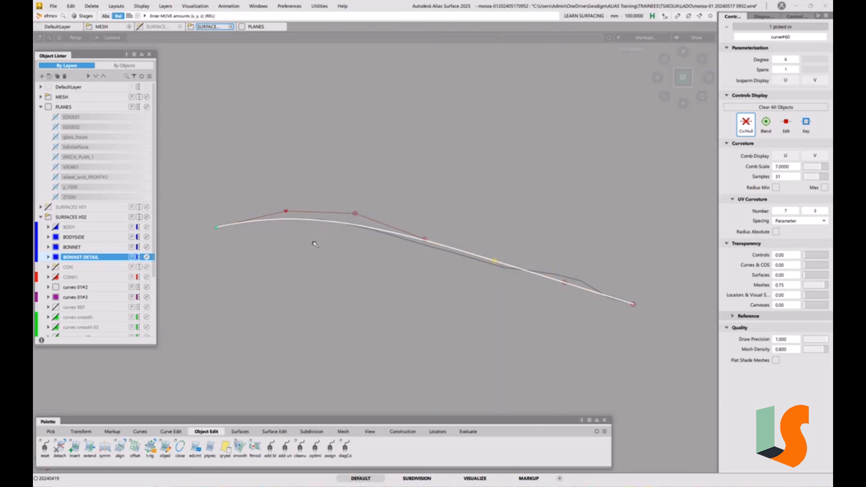
Step: Shift the second and third CVs towards the front end to redistribute the hull spacing
left_click(285, 211)
left_click_drag(313, 257, 297, 258)
left_click(355, 214)
left_click_drag(356, 215, 346, 214)
left_click_drag(362, 257, 359, 258)
Step: Shift the fourth and fifth CVs slightly forward along the curve for even hull spacing, and clear the CV selection
left_click(422, 240)
left_click_drag(503, 272, 494, 267)
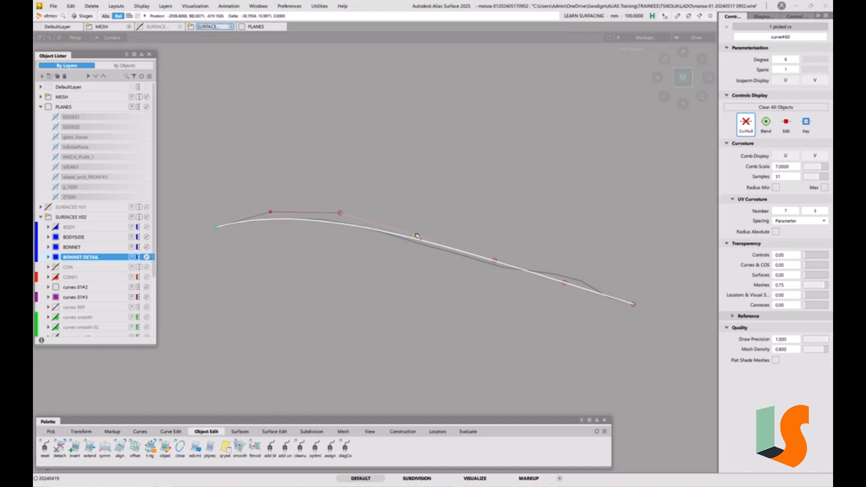
left_click(495, 261)
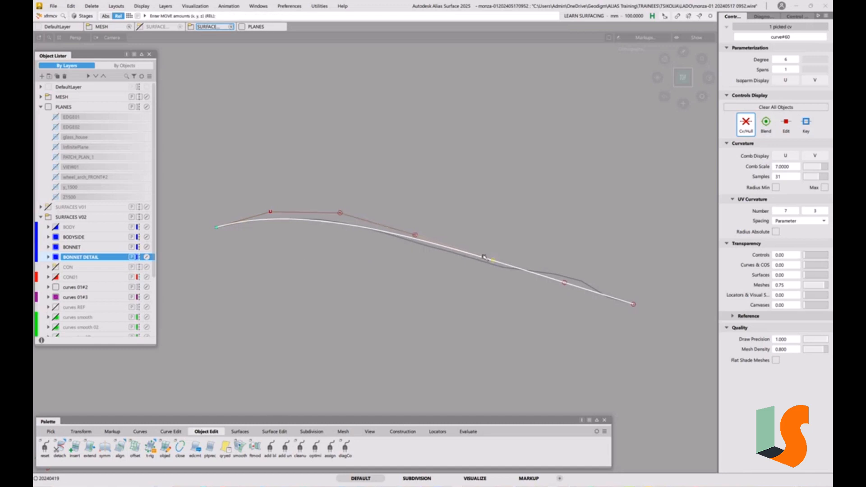
left_click(414, 235)
left_click(565, 283)
left_click(495, 262)
left_click(290, 252)
left_click_drag(420, 262, 456, 269, "ctrl+shift")
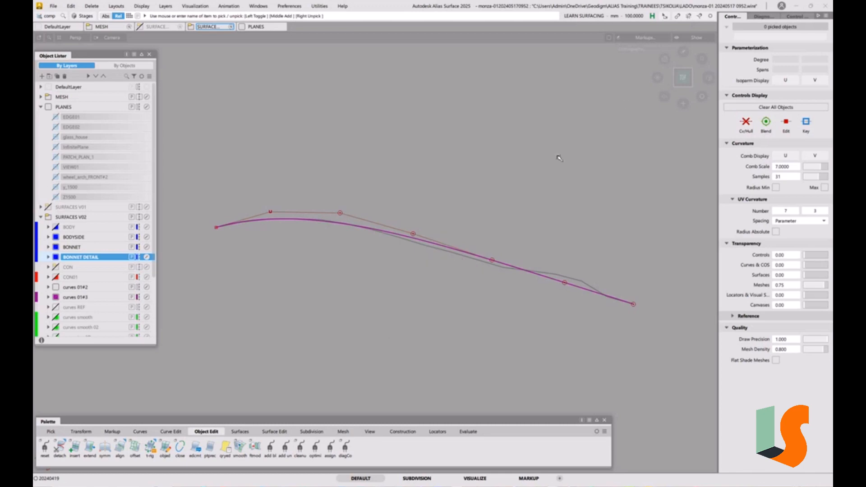
Step: From a low angled view along the curve, use CV move mode to raise the fifth CV and lower the fourth
left_click_drag(657, 78, 643, 58)
left_click_drag(467, 276, 506, 259, "alt+shift")
right_click_drag(556, 279, 548, 232, "alt+shift")
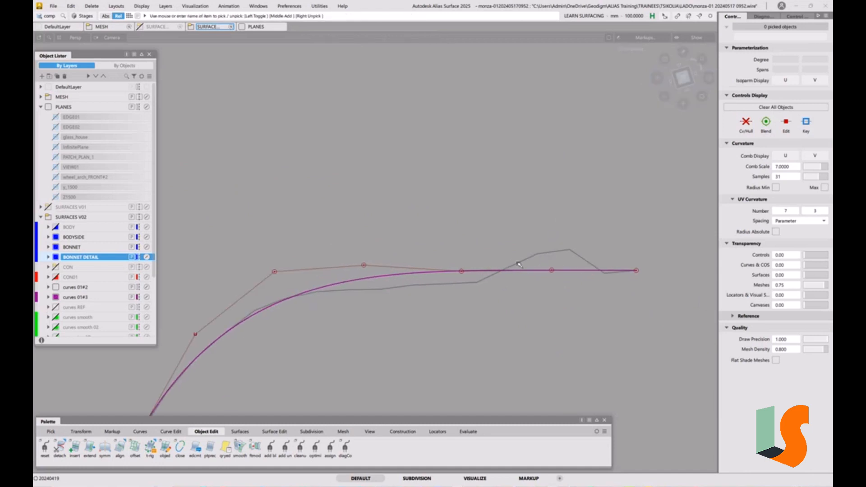
left_click(461, 271)
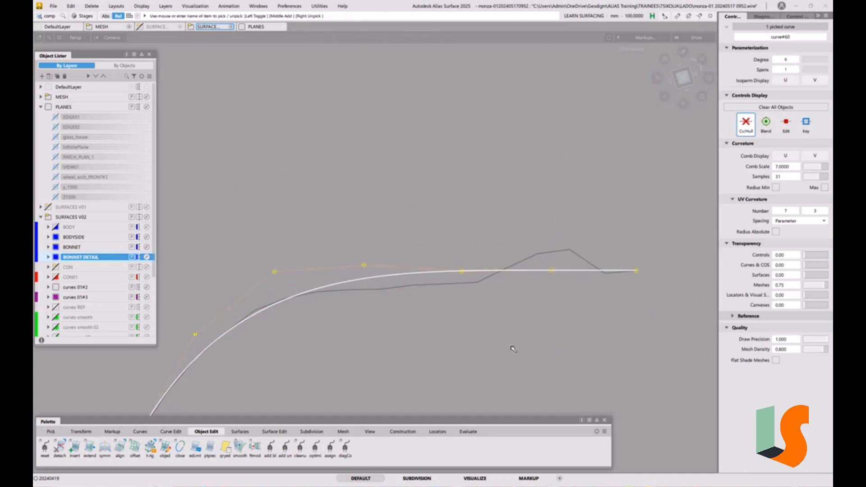
left_click(511, 306)
key("space")
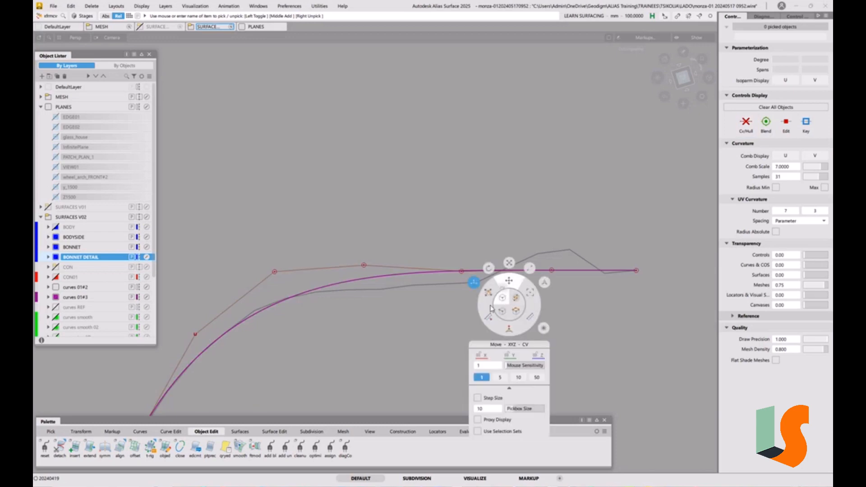
left_click(499, 285)
left_click(462, 271)
left_click_drag(483, 299, 419, 283)
left_click(364, 266)
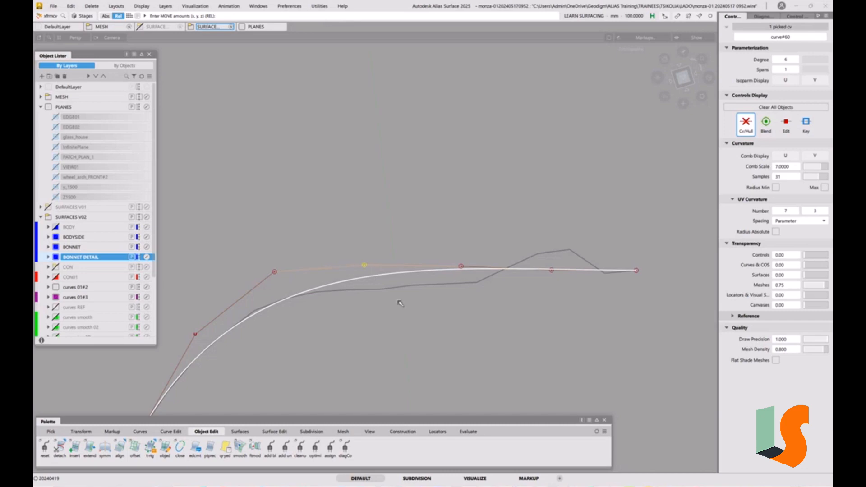
Step: Raise the sixth CV slightly and nudge the fifth CV down to smooth the rear part of the hull
left_click(552, 271)
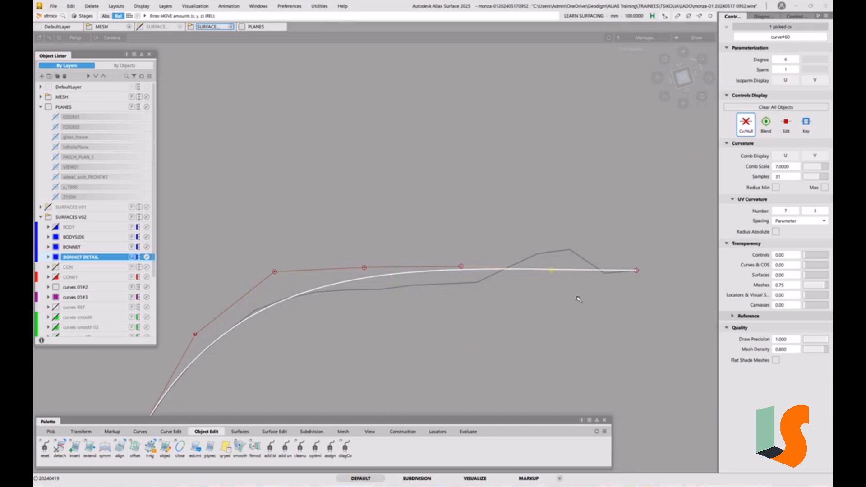
left_click_drag(579, 299, 518, 279)
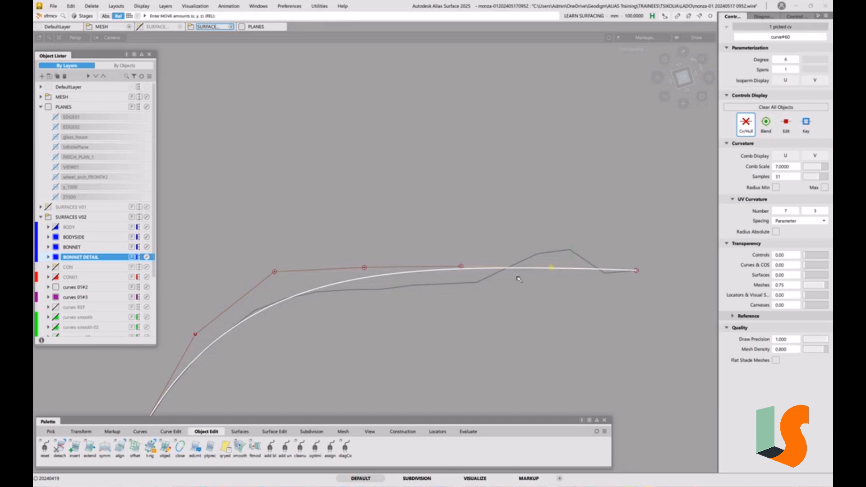
left_click(460, 266)
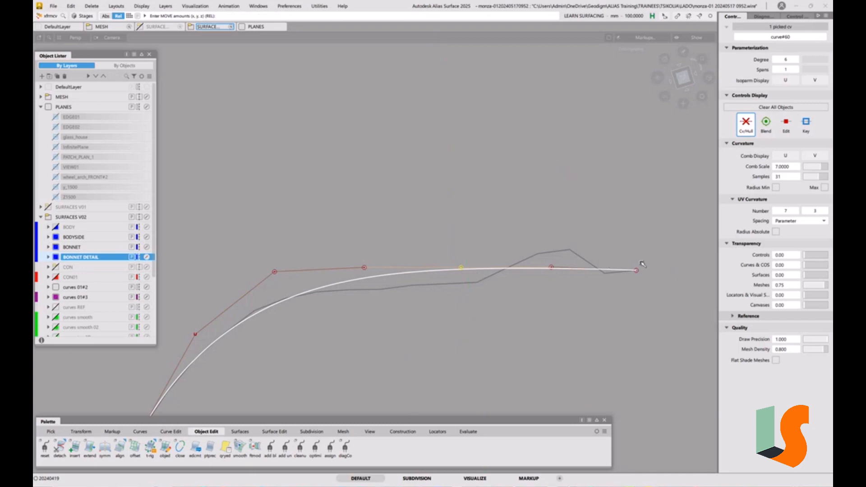
left_click_drag(491, 306, 520, 278)
Step: In the left view, lower the second CV onto the templated curve and adjust the third CV's height
right_click_drag(530, 256, 531, 284, "alt+shift")
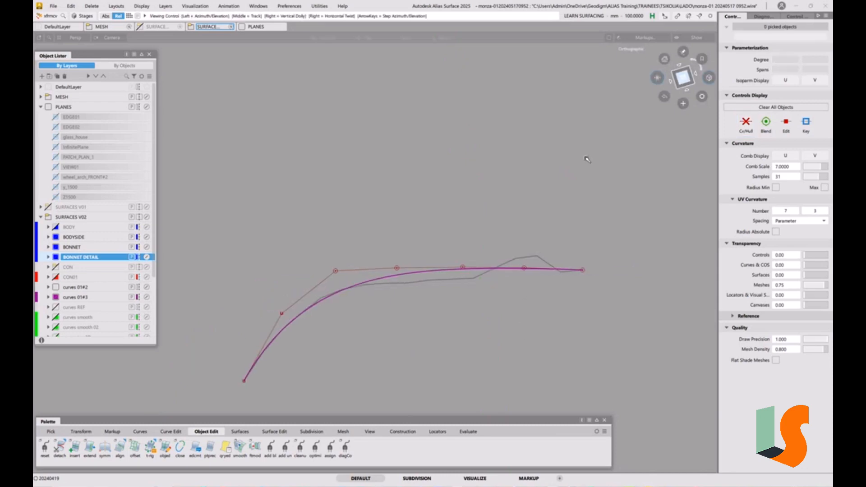
left_click(661, 80, "alt+shift")
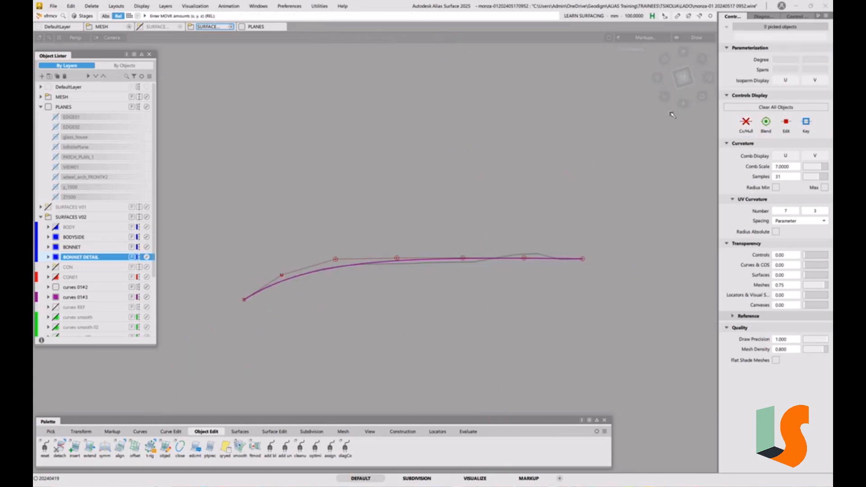
left_click(688, 91)
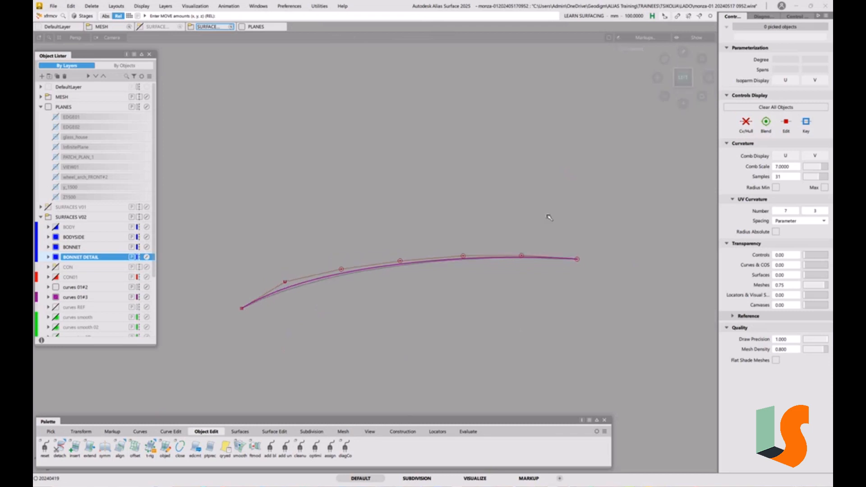
right_click_drag(501, 301, 539, 256, "alt+shift")
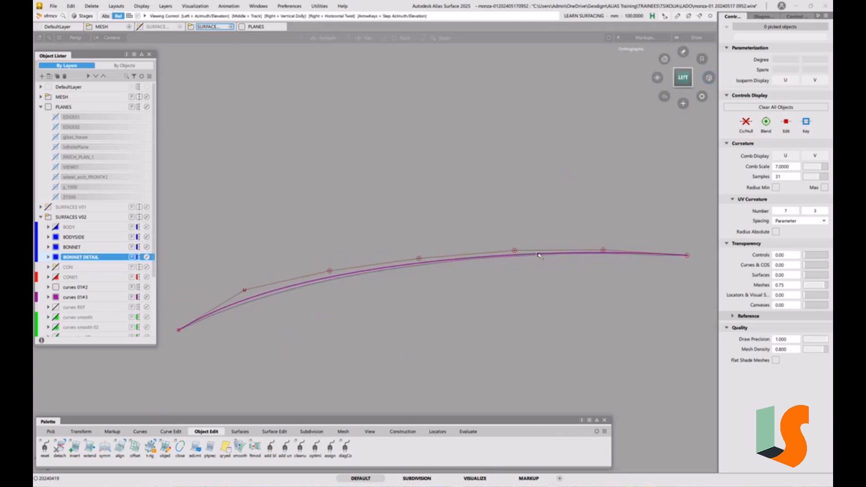
left_click(245, 289)
right_click_drag(268, 237, 268, 244)
right_click_drag(271, 314, 271, 314)
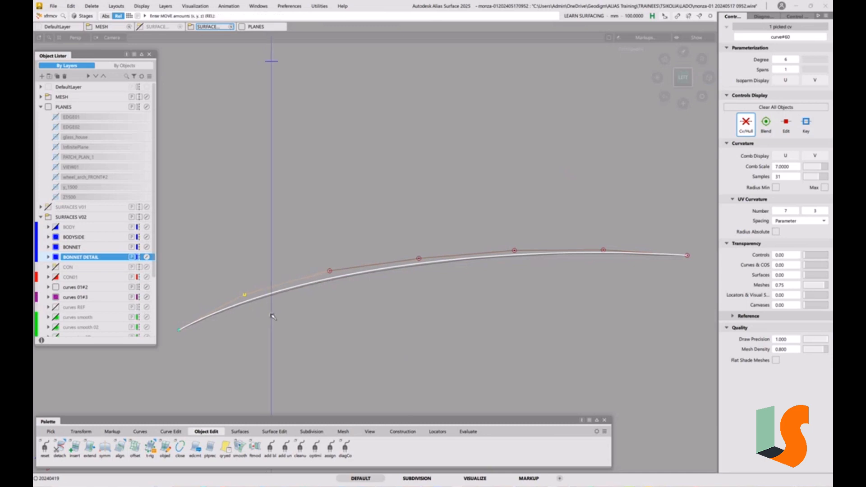
left_click(330, 272)
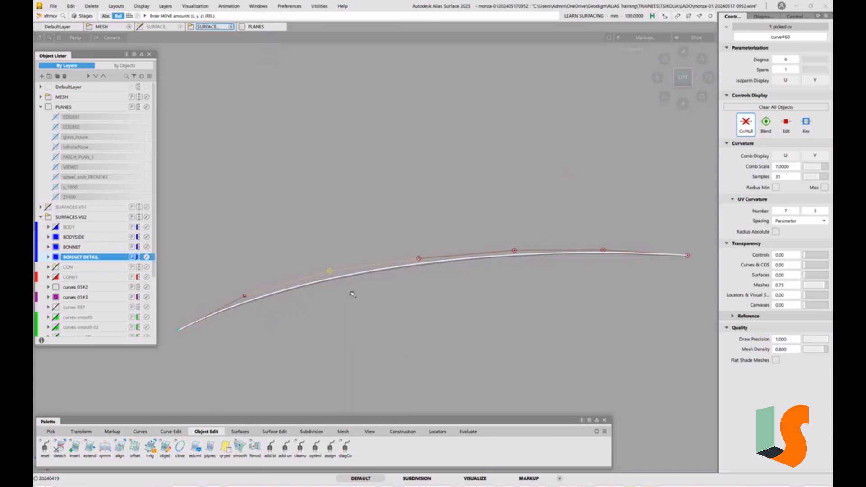
right_click_drag(353, 294, 354, 287)
Step: Adjust the heights of the fourth and fifth CVs in the left view to match the templated curve
left_click(418, 258)
right_click_drag(435, 276, 435, 281)
left_click(514, 252)
right_click_drag(516, 265, 516, 268)
left_click(507, 283)
Step: Show the hidden model again and delete the templated copy of the reference curve beside the rebuilt curve
key("alt+h")
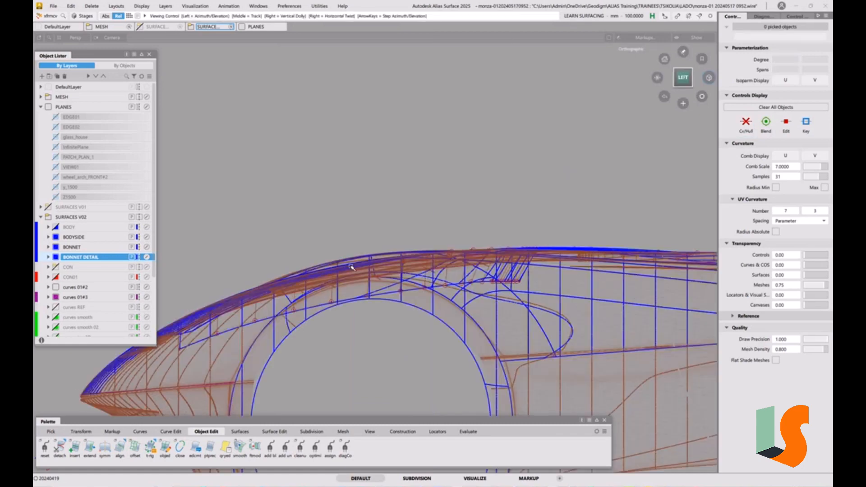
left_click_drag(298, 271, 447, 299, "alt+shift")
left_click(398, 299)
left_click(432, 323)
left_click(411, 283)
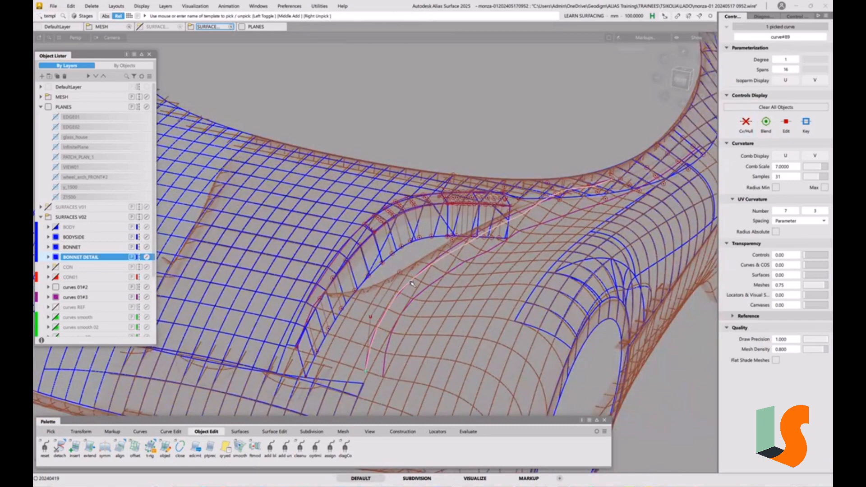
key("Delete")
left_click(397, 275)
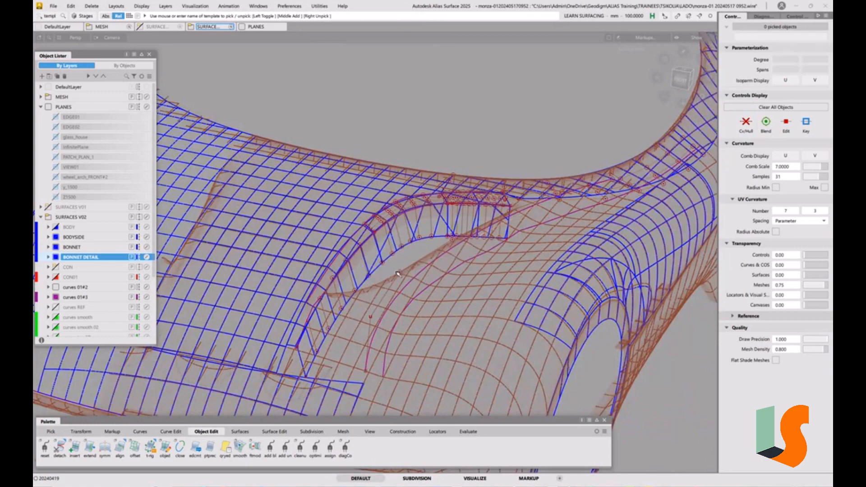
Step: Template the degree-1 reference curve that runs beside the rebuilt single-span curve below the bonnet detail
scroll(428, 296, "up", 5)
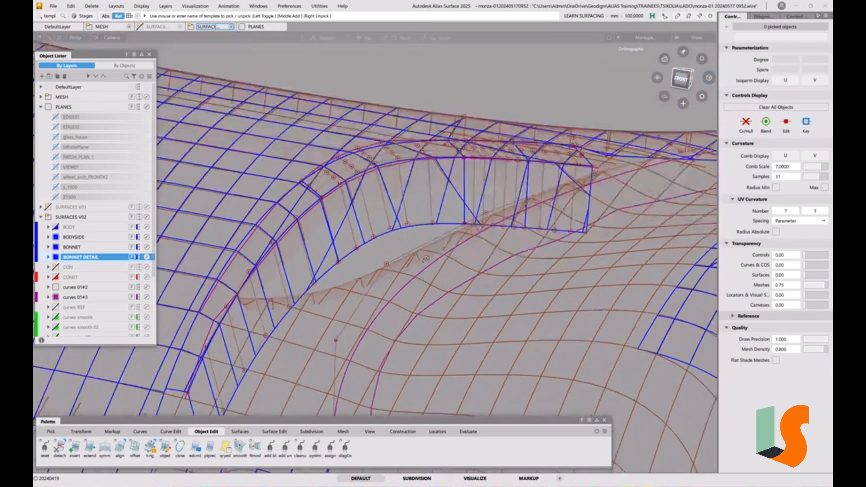
middle_click_drag(446, 285, 437, 254, "alt+shift")
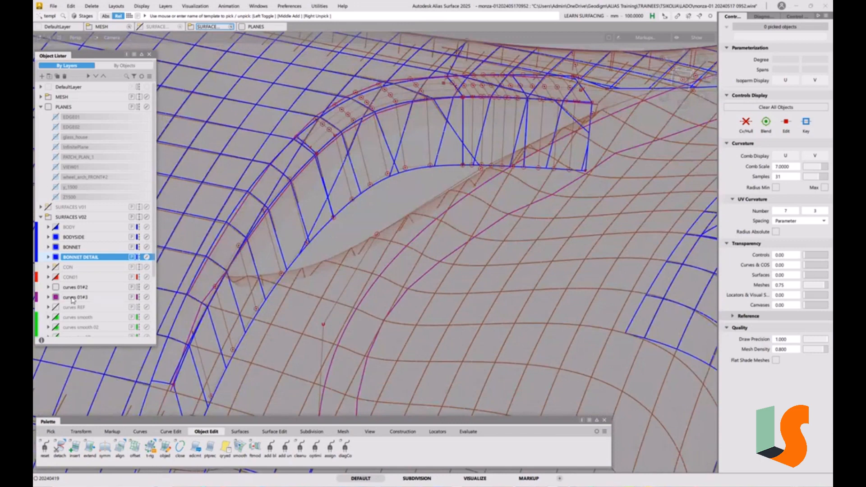
mouse_move(397, 270)
left_mouse_down("ctrl+shift")
mouse_move(420, 282)
mouse_move(404, 262)
left_mouse_up("ctrl+shift")
left_click(380, 271)
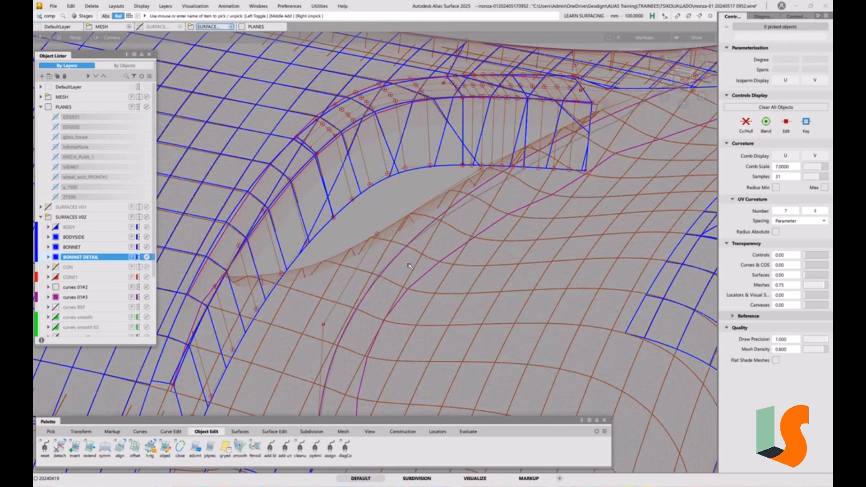
left_click_drag(448, 248, 455, 253, "ctrl+shift")
left_click(457, 252)
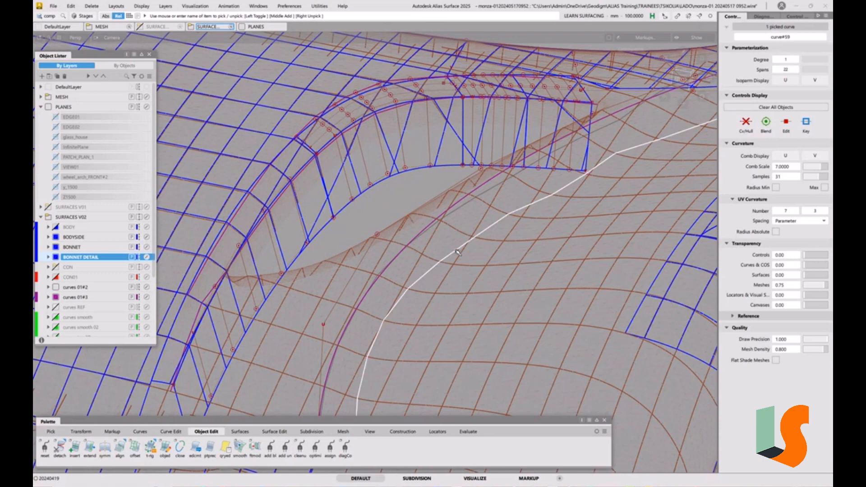
left_click(457, 252)
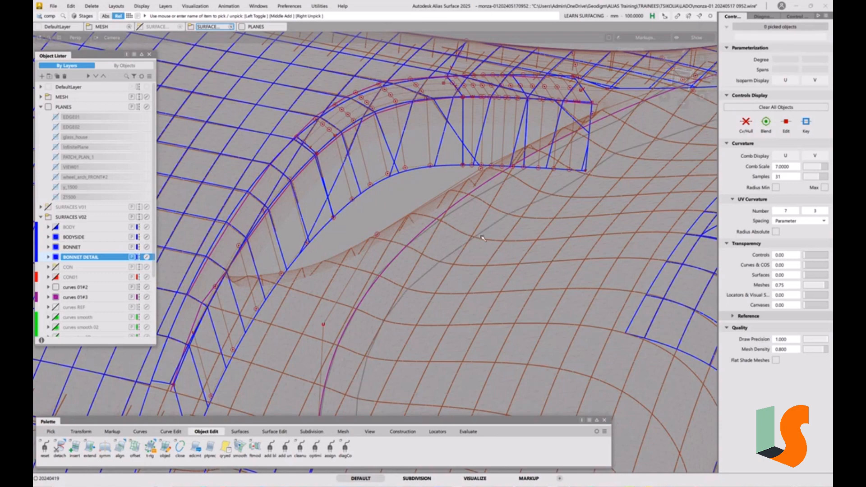
Step: Clear the control display of all objects and show CVs and hull only on the rebuilt degree-6 curve
left_click_drag(482, 238, 382, 208, "alt+shift")
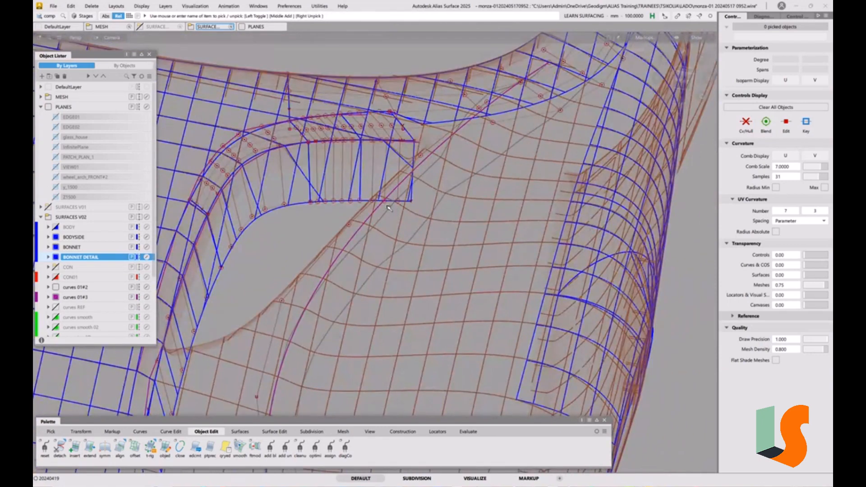
scroll(389, 208, "up", 3)
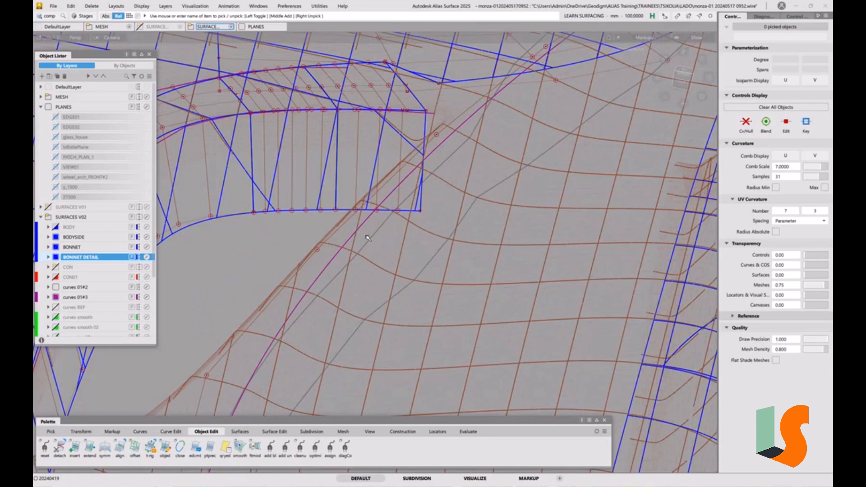
left_click_drag(360, 246, 136, 41, "alt+shift")
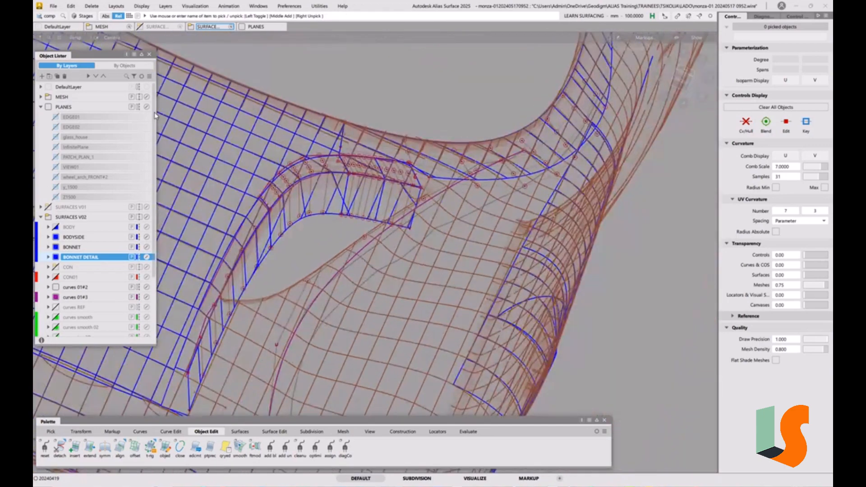
left_click(141, 6)
left_click(150, 18)
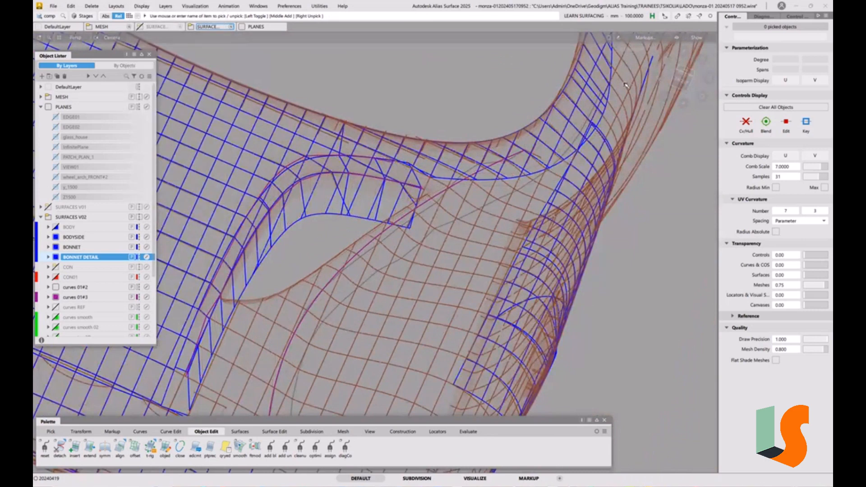
left_click_drag(500, 176, 426, 196, "ctrl+shift")
left_click(443, 189)
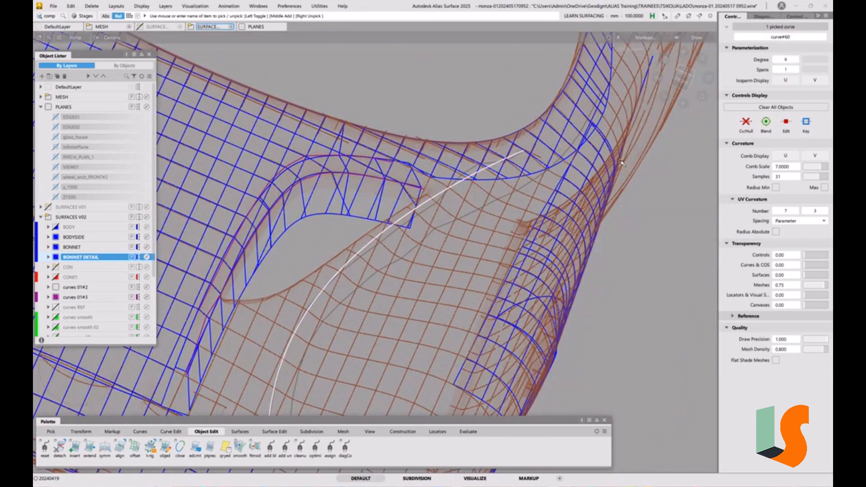
left_click(744, 124)
left_click(416, 243)
Step: Shift the fourth and sixth CVs of the rebuilt curve sideways along Y to even out its hull
left_click_drag(416, 244, 438, 208, "alt+shift")
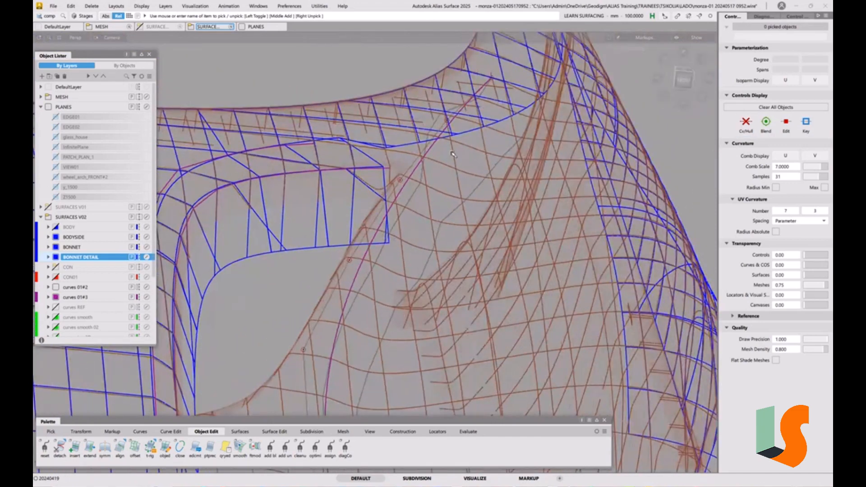
middle_click_drag(453, 152, 466, 175, "ctrl+shift")
left_click(349, 262)
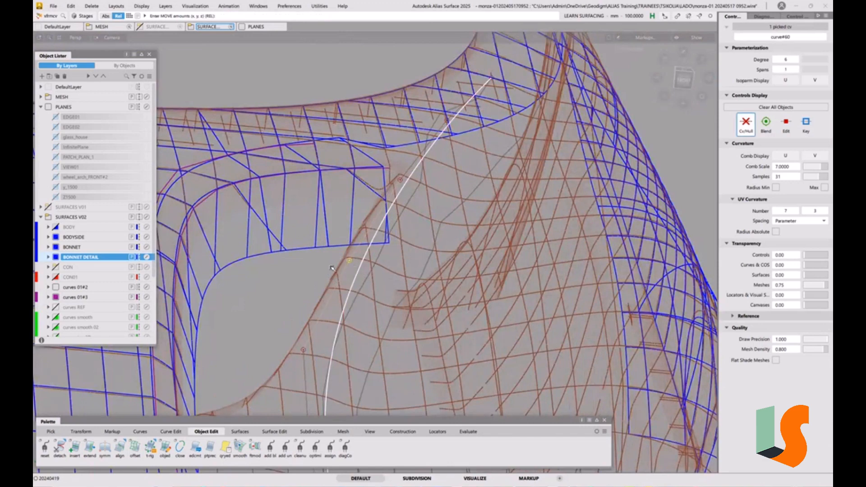
middle_click_drag(297, 283, 283, 298)
left_click(401, 180)
left_click(448, 120)
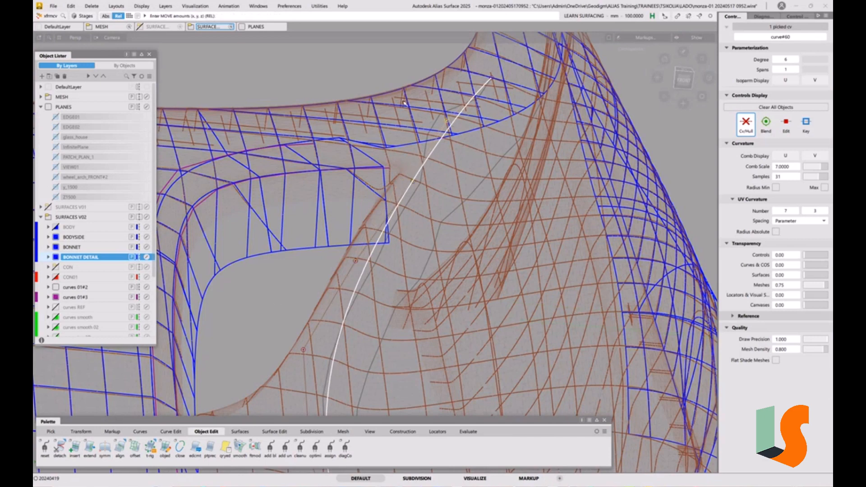
middle_click_drag(341, 82, 353, 73)
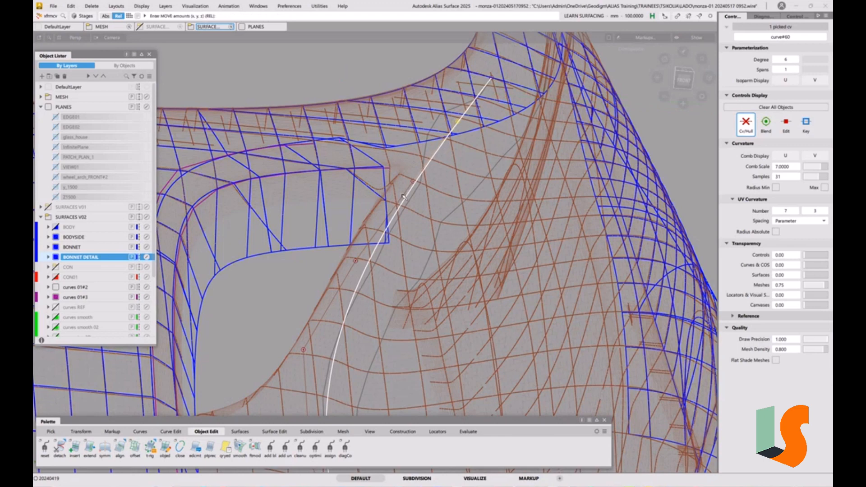
Step: Move the curve's fourth CV about 2.3 mm along Y and nudge the third CV sideways
left_click(412, 182)
middle_click_drag(285, 272, 290, 270)
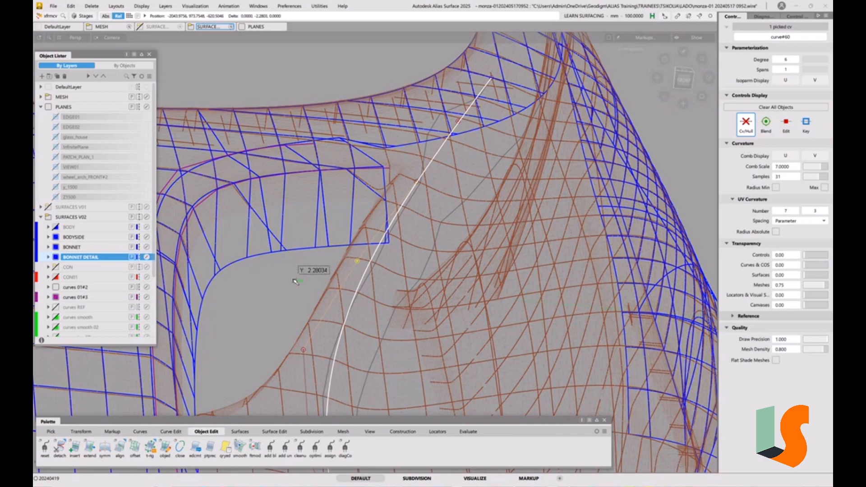
left_click(364, 278)
left_click_drag(364, 278, 393, 205, "alt+shift")
left_click(345, 231)
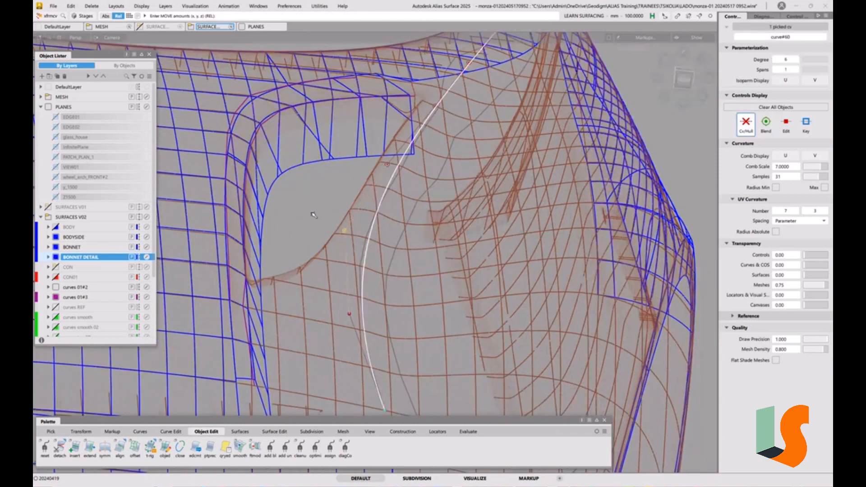
middle_click_drag(315, 215, 310, 215)
left_click(421, 325)
Step: Examine the adjusted curve and its CVs from several angles against the bonnet surfaces and the templated reference curve
left_click_drag(422, 325, 415, 199, "alt+shift")
left_click_drag(402, 235, 478, 225, "alt+shift")
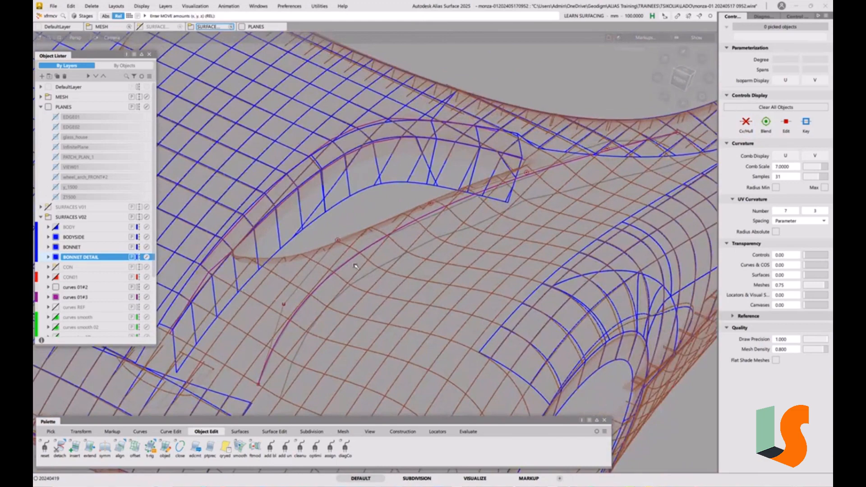
left_click_drag(356, 266, 372, 266, "alt+shift")
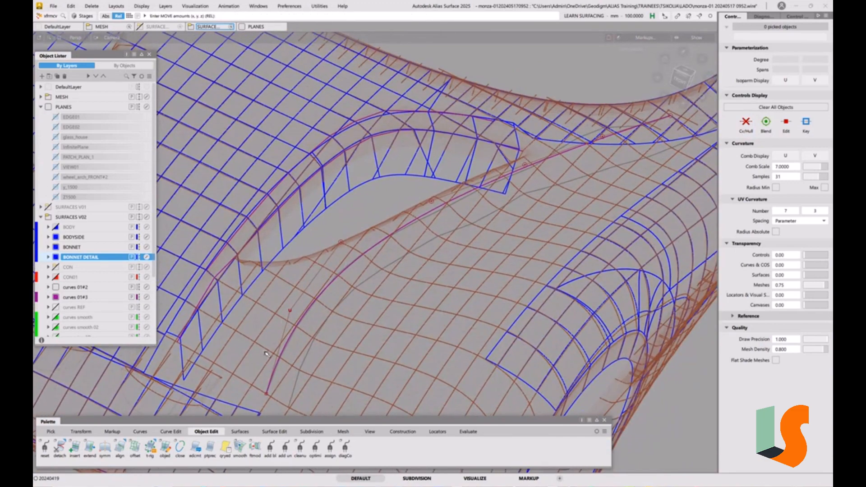
left_click_drag(265, 353, 310, 354, "alt+shift")
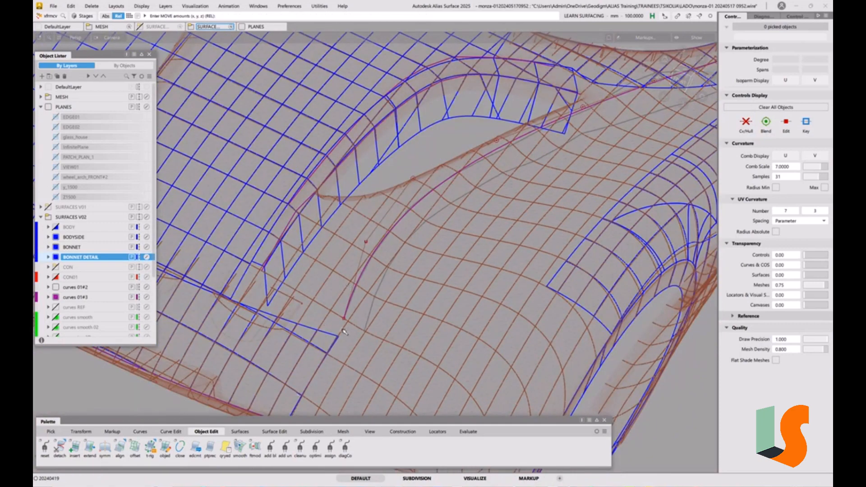
left_click_drag(345, 332, 277, 366, "alt+shift")
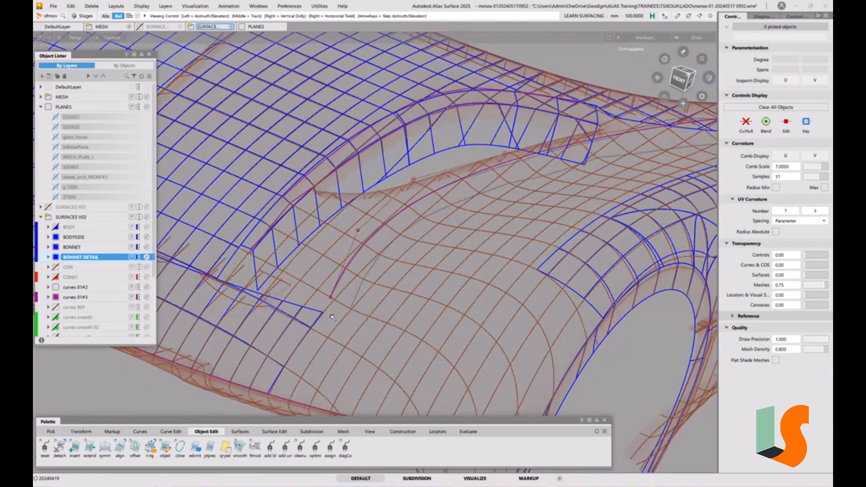
left_click_drag(330, 301, 387, 334, "alt+shift")
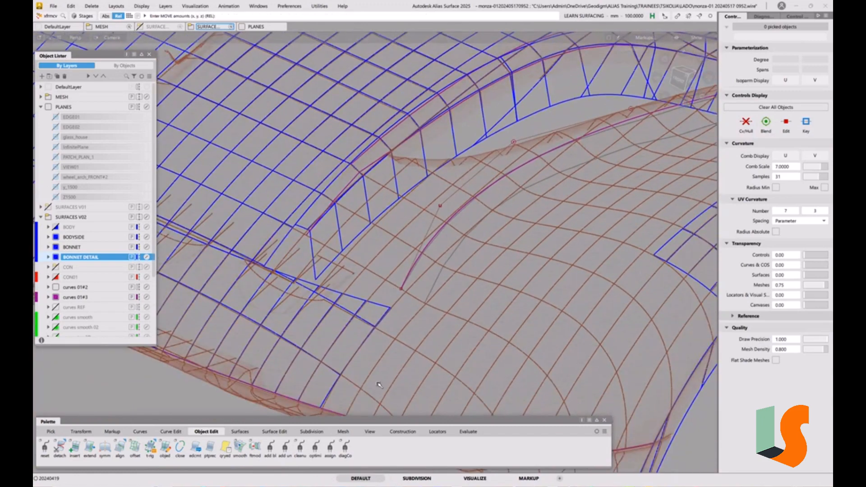
left_click_drag(391, 282, 405, 241, "alt+shift")
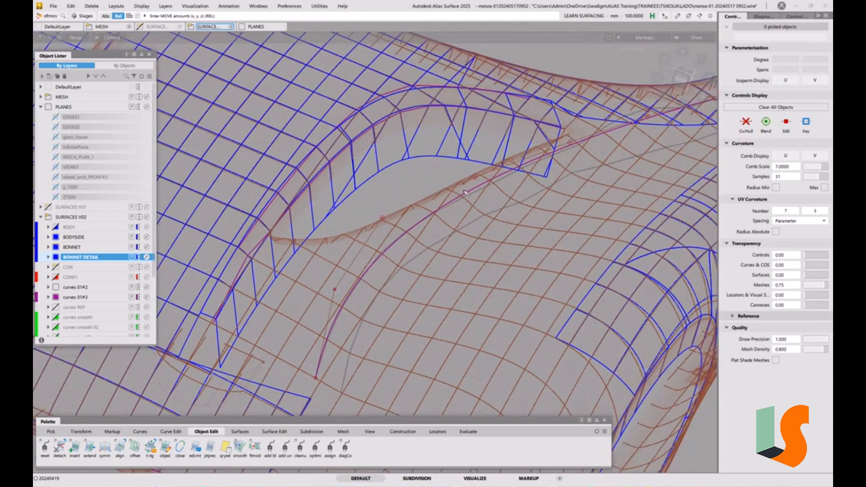
middle_click_drag(615, 100, 439, 205, "alt+shift")
scroll(439, 205, "up", 2)
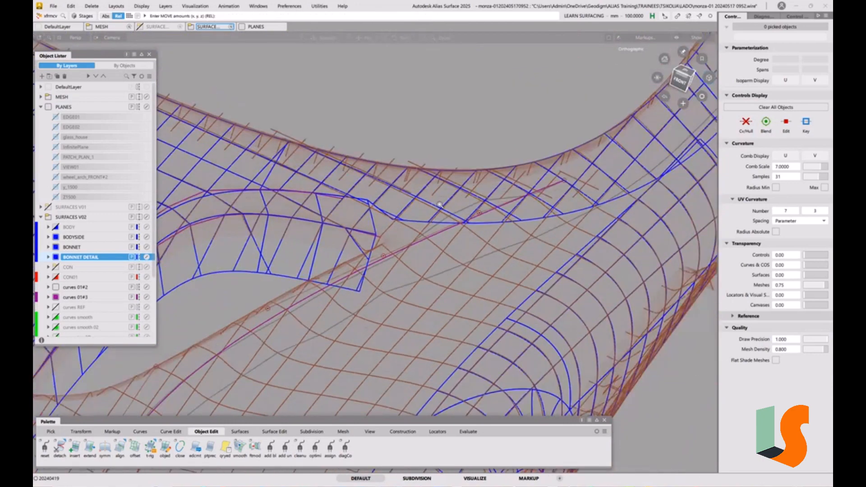
scroll(439, 205, "up", 1)
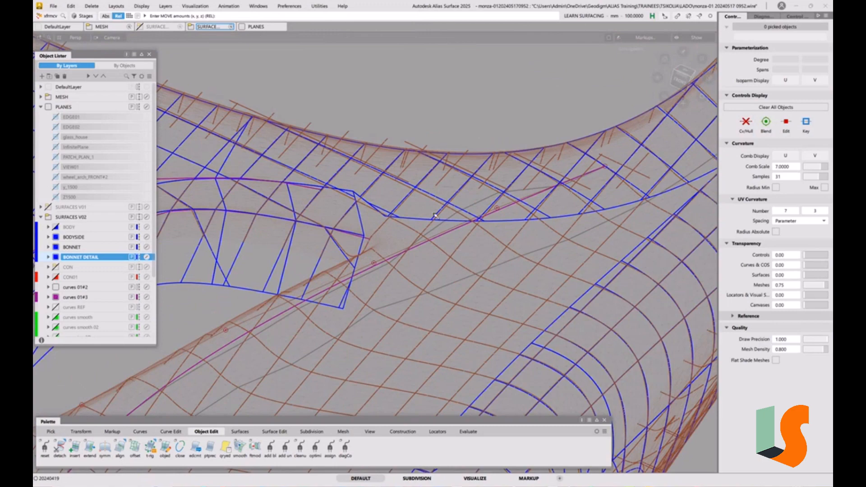
left_click_drag(436, 215, 454, 239, "alt+shift")
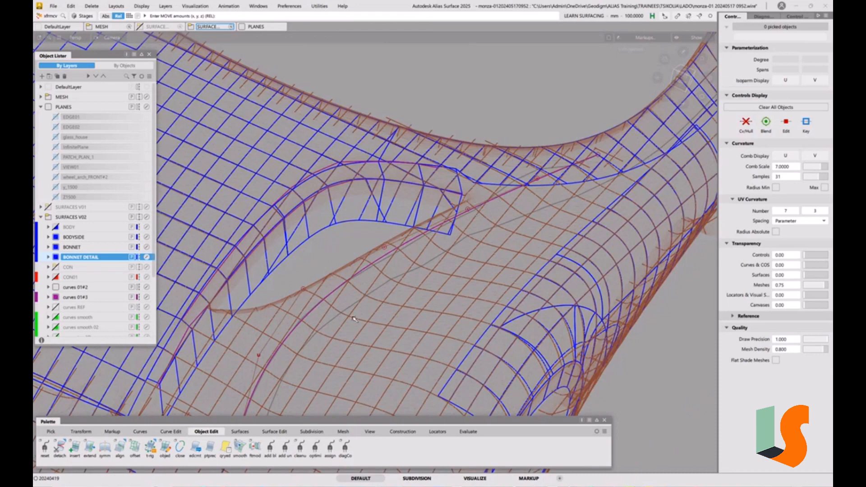
left_click_drag(354, 319, 412, 269, "alt+shift")
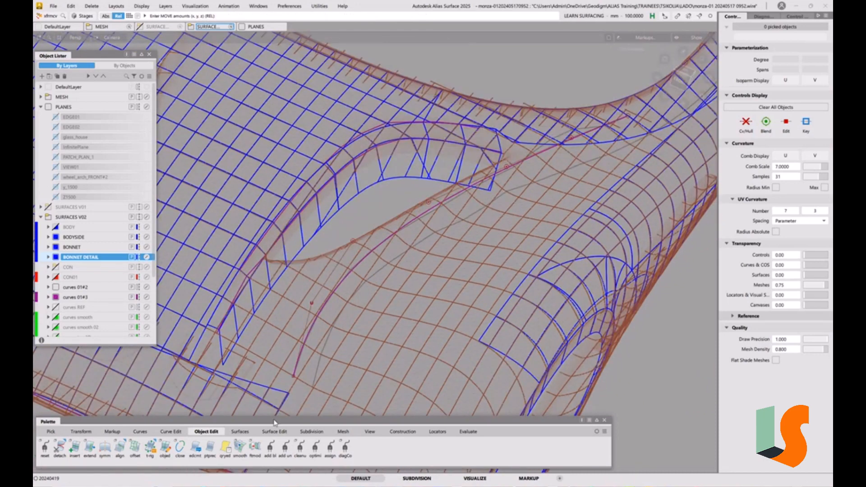
Step: Build a Multi-surface Draft from the adjusted curve with type Draft, draft vector Y and Flip Surface off
left_click(240, 431)
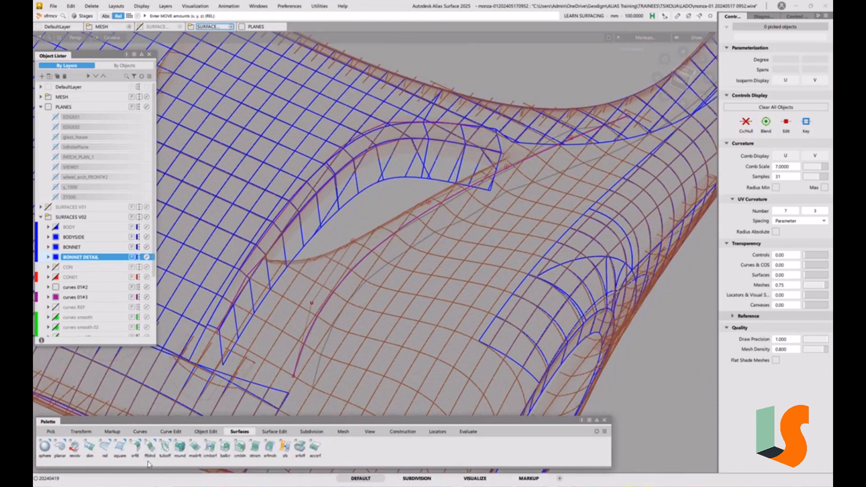
double_click(195, 448)
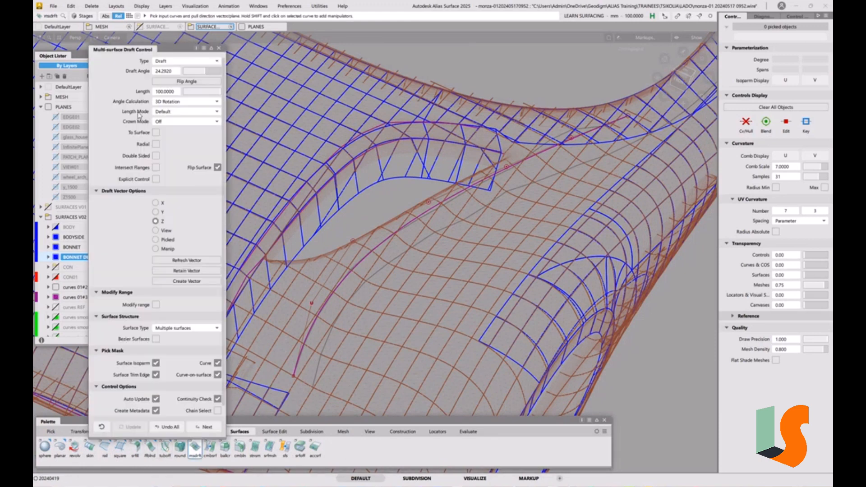
left_click(180, 61)
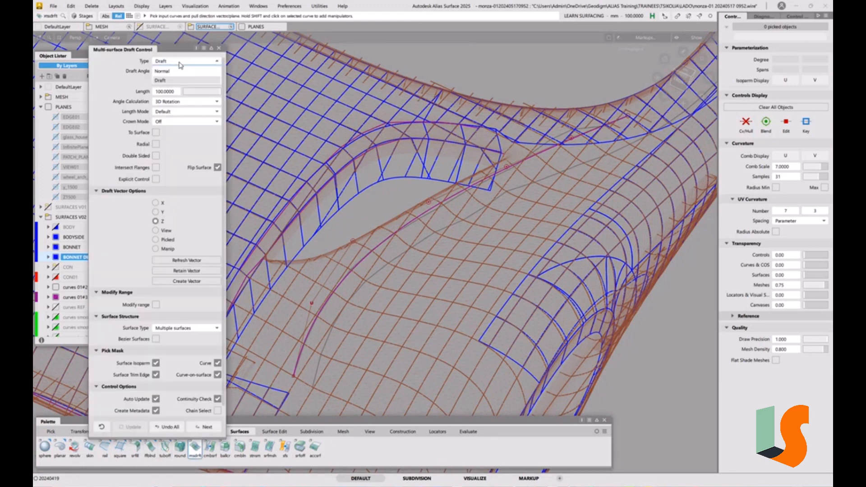
left_click(174, 79)
left_click(155, 212)
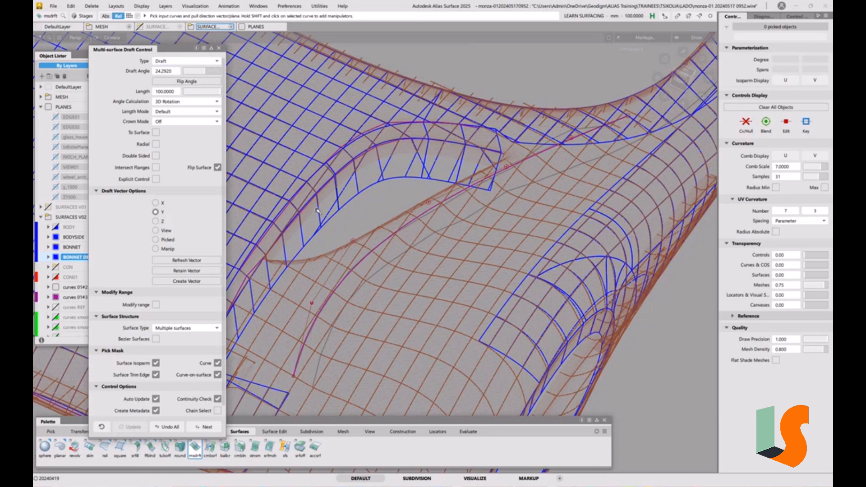
left_click(339, 290)
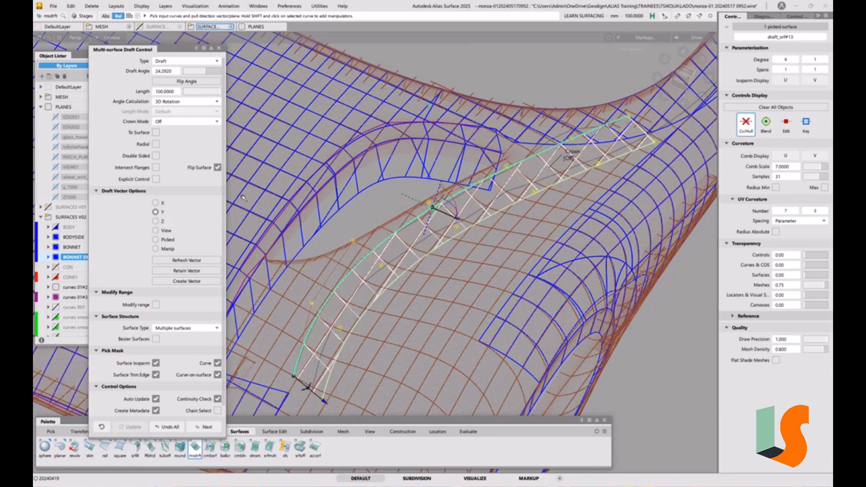
left_click(217, 167)
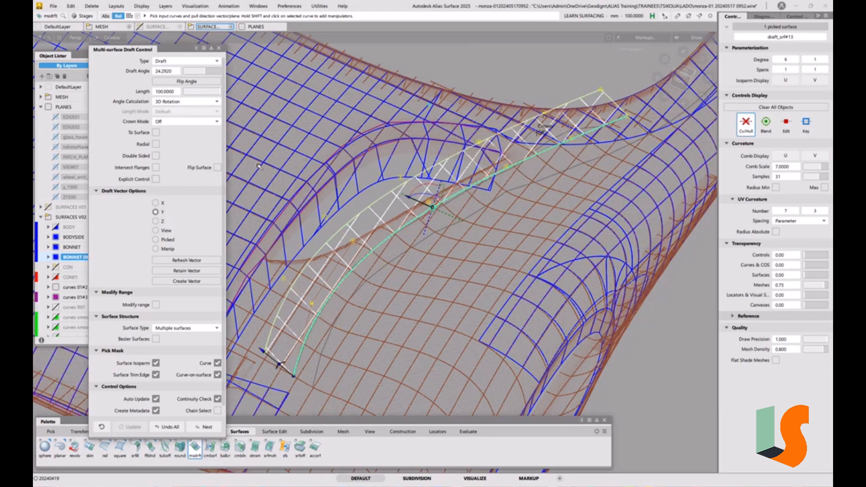
Step: Set the draft angle to 0 and lengthen the draft surface to about 255.6 mm across the bonnet detail
left_click(166, 72)
type("0")
key("Return")
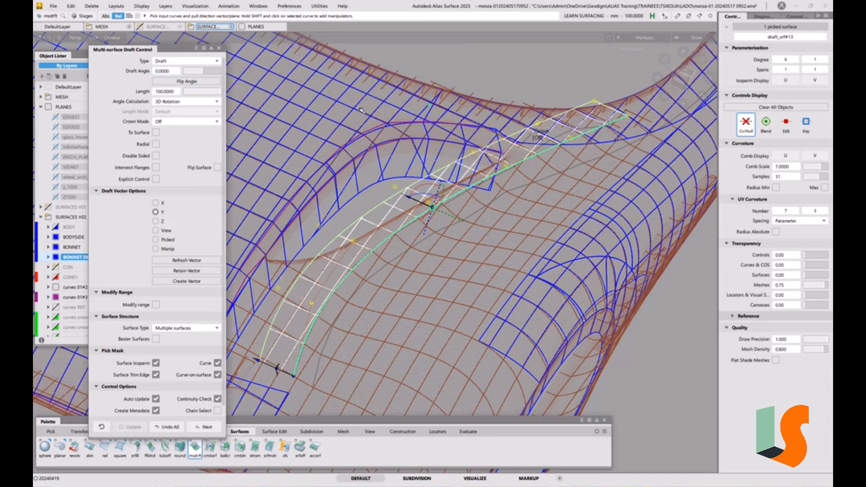
right_click_drag(362, 111, 336, 128, "alt+shift")
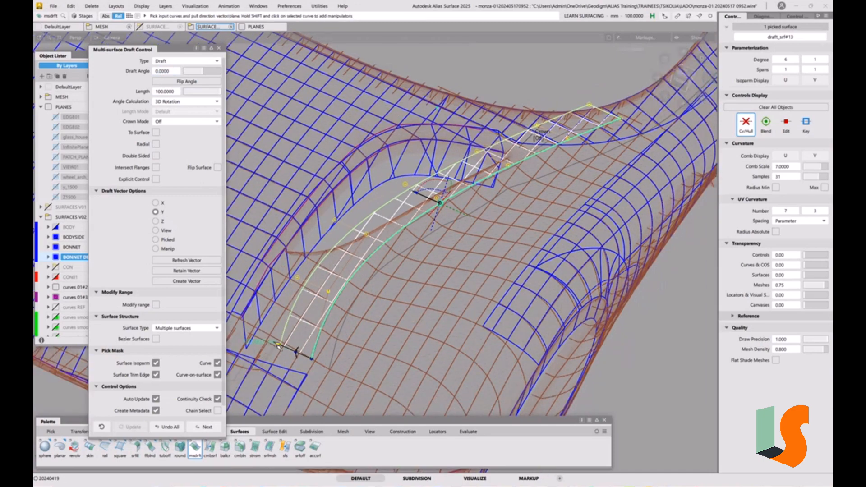
left_click_drag(278, 345, 235, 311)
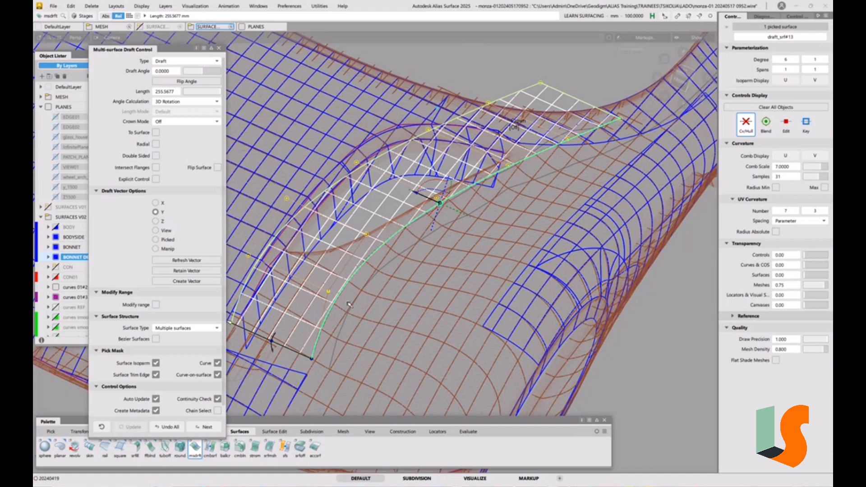
Step: Rotate the draft surface to a draft angle of about 5.6 degrees to follow the bonnet detail's slope and finish the draft
left_click_drag(344, 295, 335, 267, "alt+shift")
middle_click_drag(335, 267, 388, 270, "alt+shift")
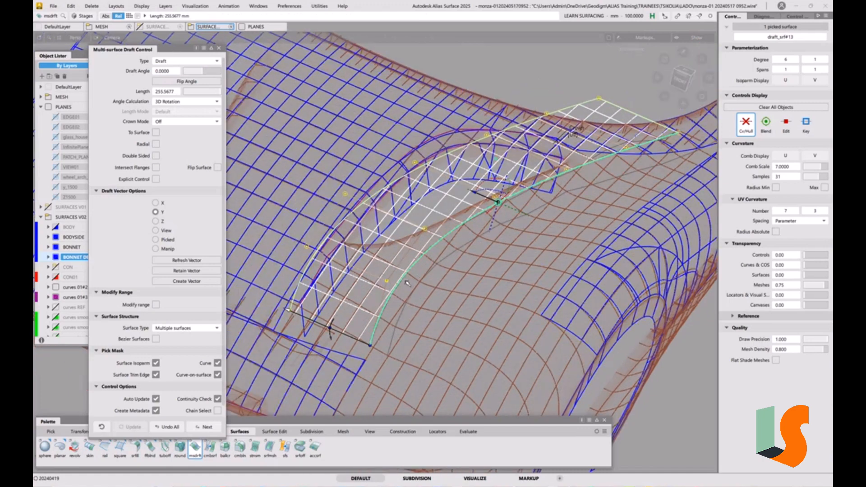
right_click_drag(388, 269, 424, 293, "alt+shift")
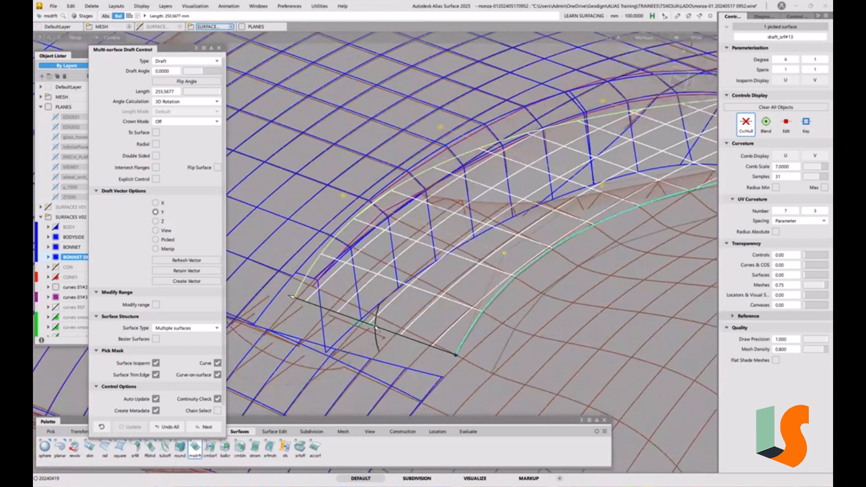
left_click_drag(376, 328, 382, 291)
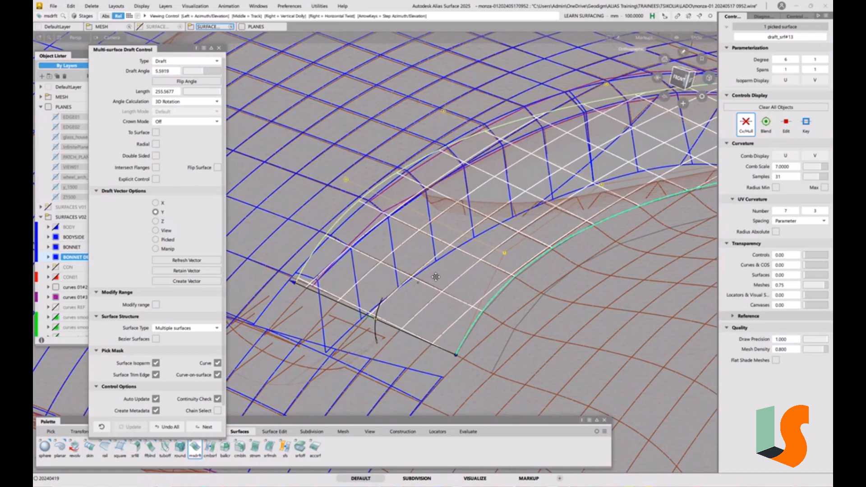
middle_click_drag(436, 277, 397, 352, "alt+shift")
left_click_drag(429, 265, 445, 270, "alt+shift")
right_click_drag(485, 281, 468, 283, "alt+shift")
left_click_drag(551, 272, 527, 274, "alt+shift")
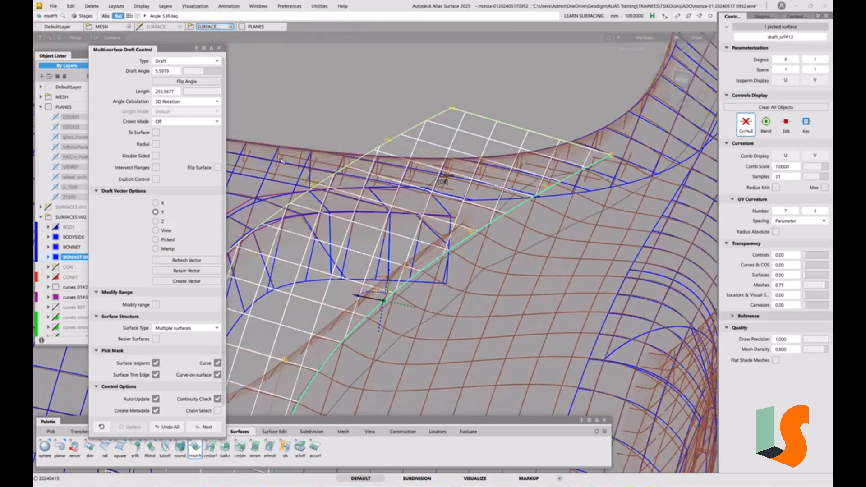
left_click(219, 48)
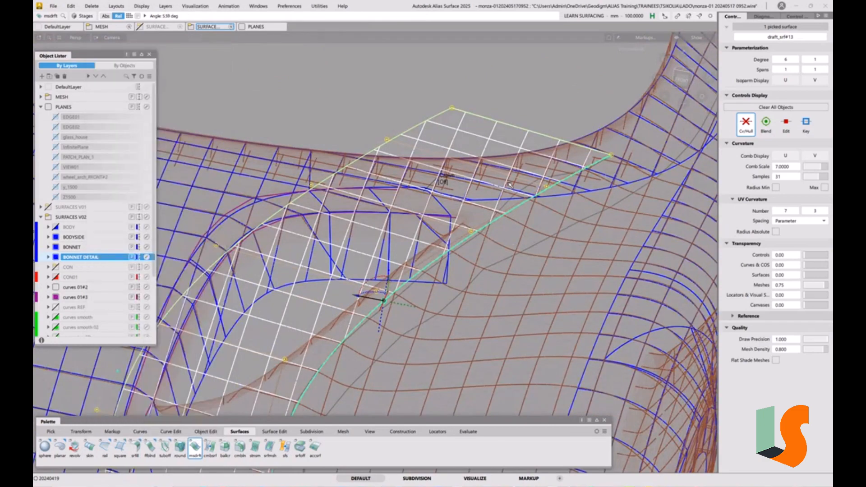
Step: Delete the draft surface's construction history and deselect the surface
left_click_drag(427, 200, 444, 106, "ctrl+shift")
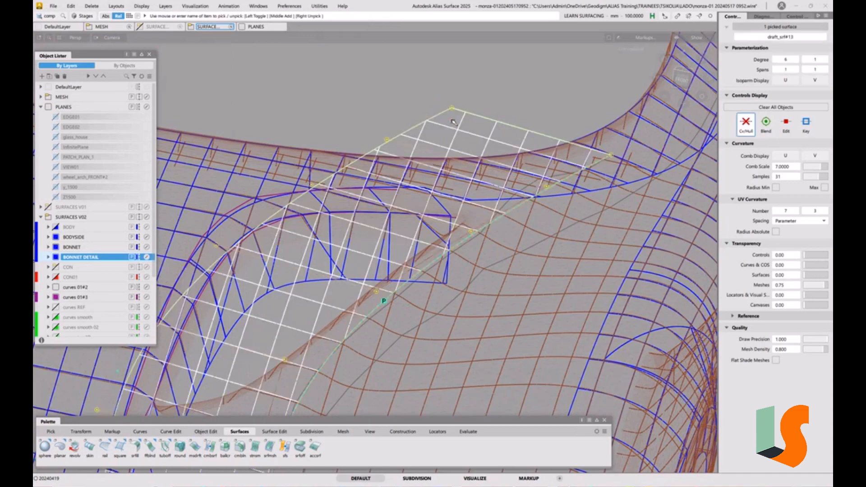
left_click(453, 122)
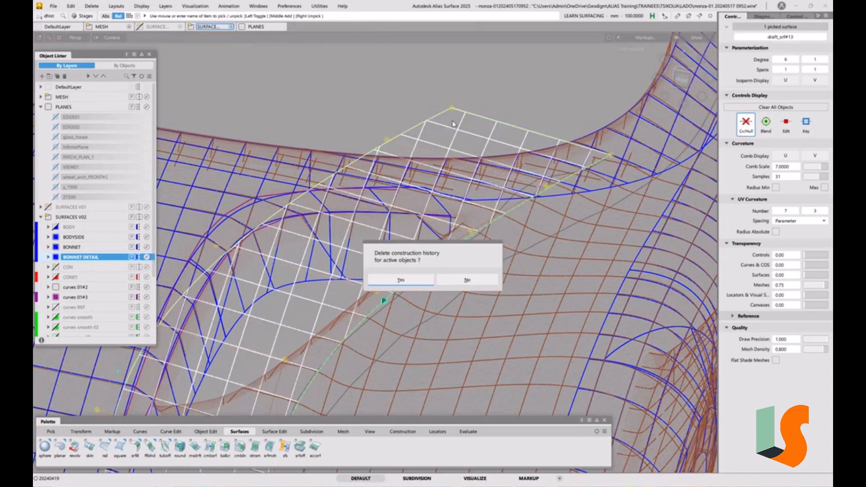
left_click(405, 278)
left_click(508, 196)
Step: Shorten the upper end of the draft surface by about 395 mm with Extend, back towards the end of the bonnet detail
middle_click_drag(509, 197, 438, 261, "alt+shift")
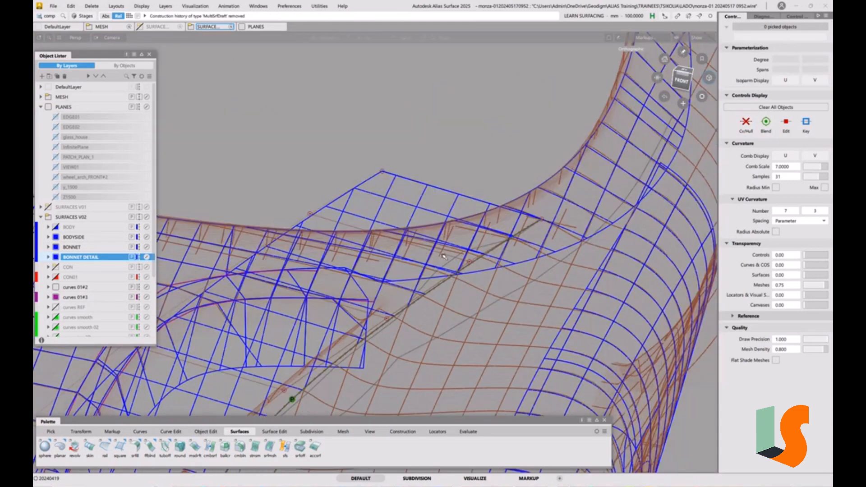
right_click_drag(438, 261, 469, 258, "alt+shift")
left_click_drag(452, 258, 440, 251, "alt+shift")
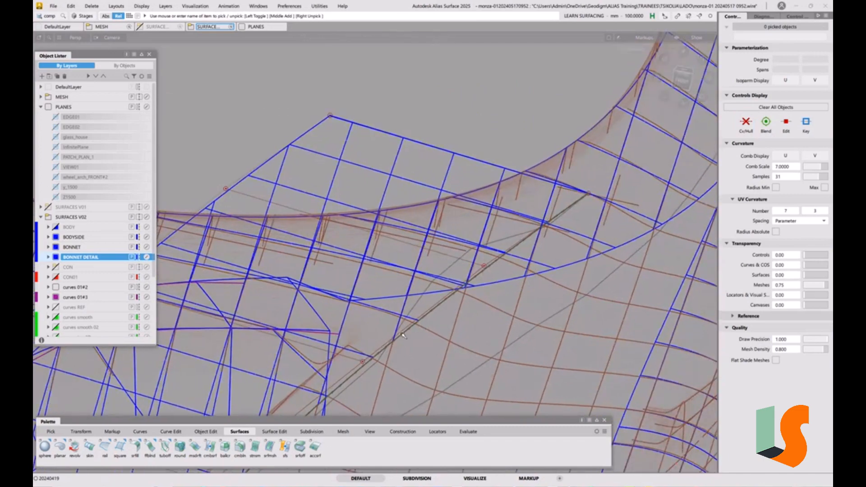
key("alt+shift")
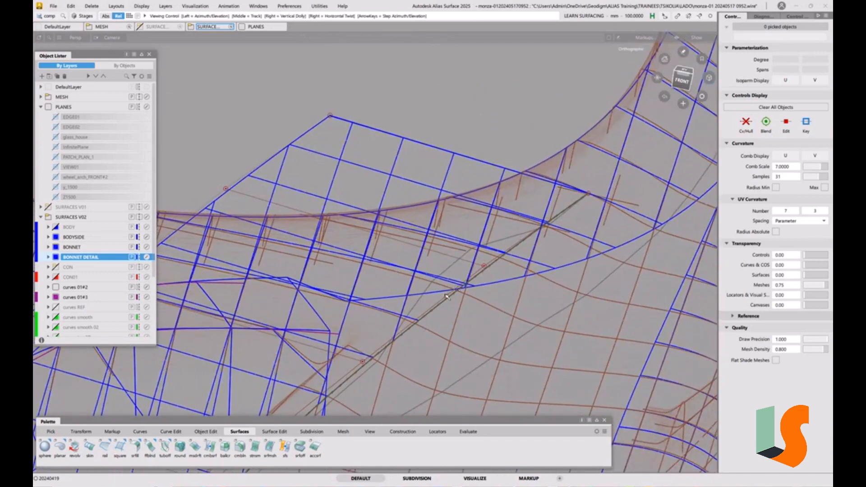
left_click_drag(447, 297, 528, 156, "alt+shift")
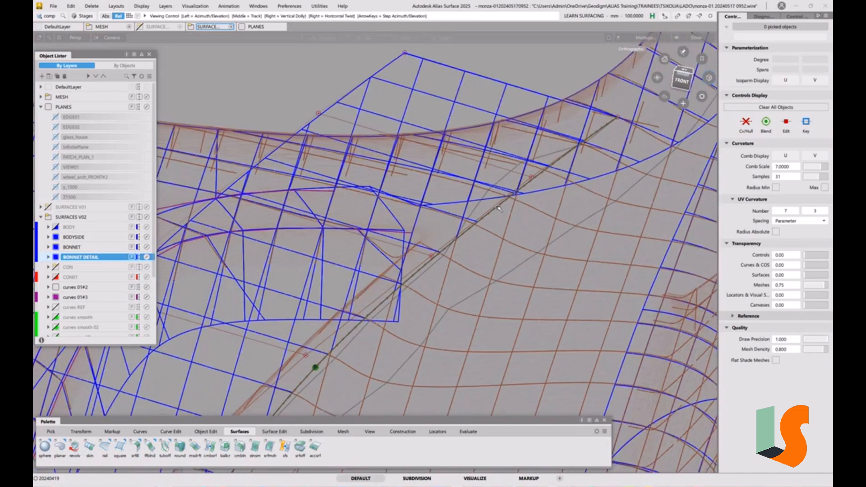
left_click(506, 84)
left_click_drag(560, 65, 395, 172)
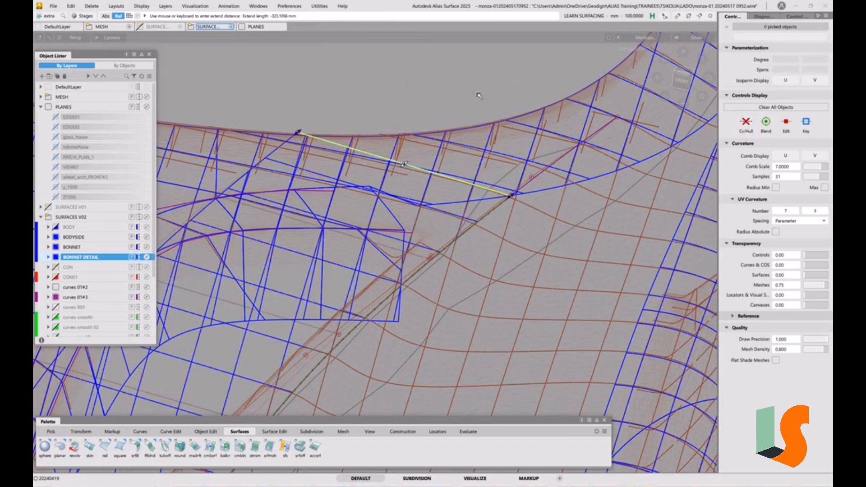
left_click_drag(479, 95, 395, 166)
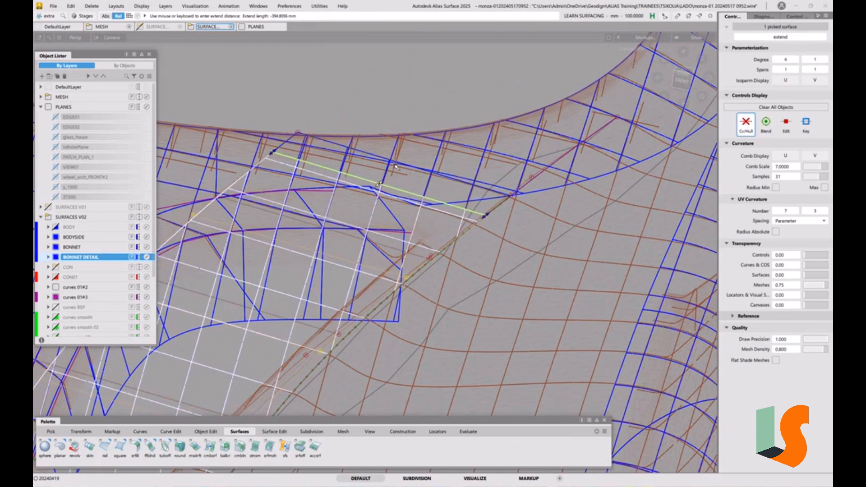
left_click(507, 312)
Step: Examine the shortened draft surface from several angles against the scanned bonnet detail, its side walls and the reference curve
left_click_drag(477, 276, 473, 259, "alt+shift")
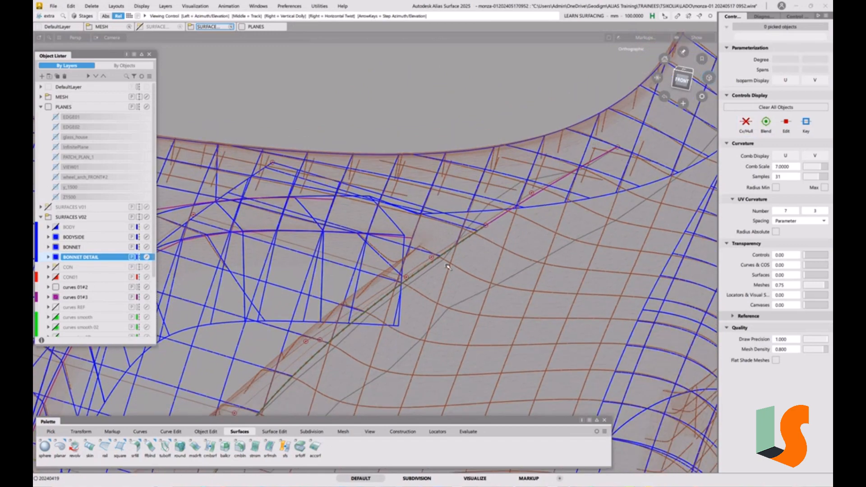
middle_click_drag(380, 300, 447, 218, "alt+shift")
left_click_drag(448, 218, 484, 220, "alt+shift")
left_click_drag(362, 280, 379, 289, "alt+shift")
middle_click_drag(379, 289, 455, 265, "alt+shift")
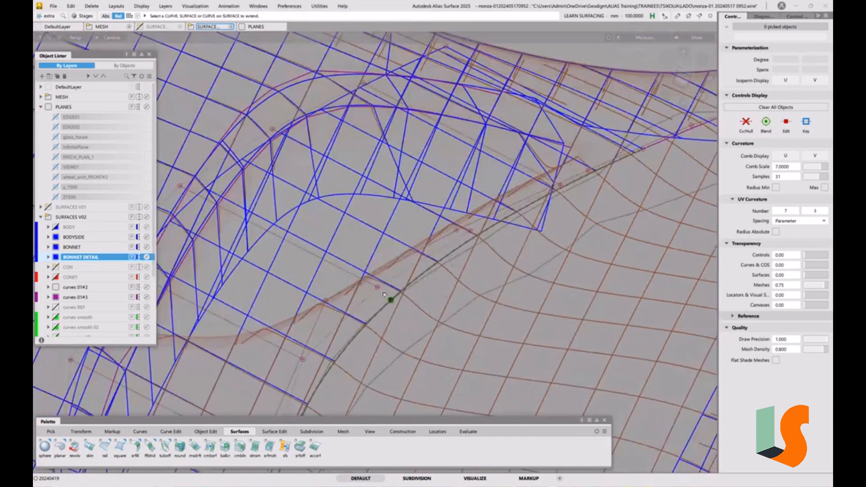
left_click_drag(384, 294, 387, 289, "alt+shift")
right_click_drag(387, 288, 406, 279, "alt+shift")
left_click_drag(406, 280, 454, 248, "alt+shift")
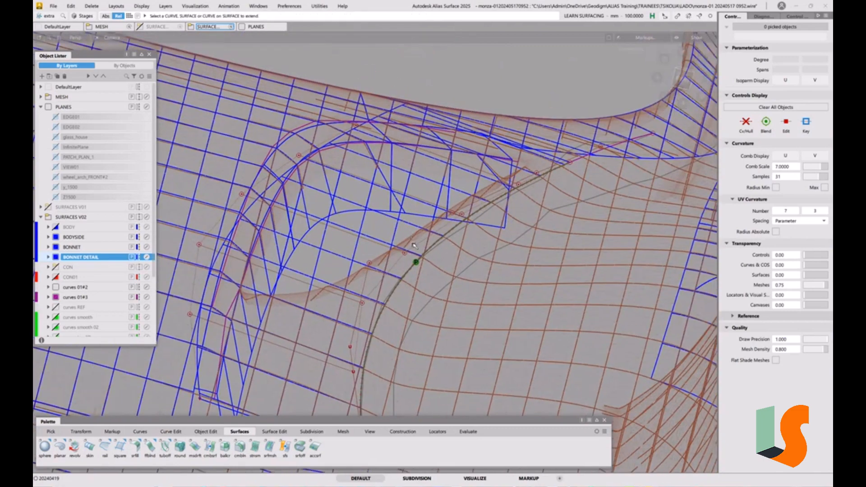
left_click_drag(331, 330, 339, 332, "alt+shift")
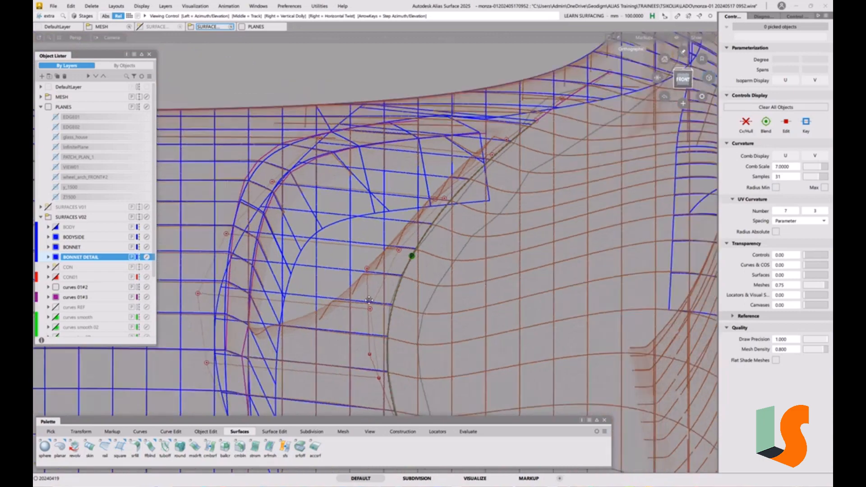
middle_click_drag(339, 332, 338, 284, "alt+shift")
right_click_drag(372, 287, 369, 248, "alt+shift")
middle_click_drag(360, 254, 481, 235, "alt+shift")
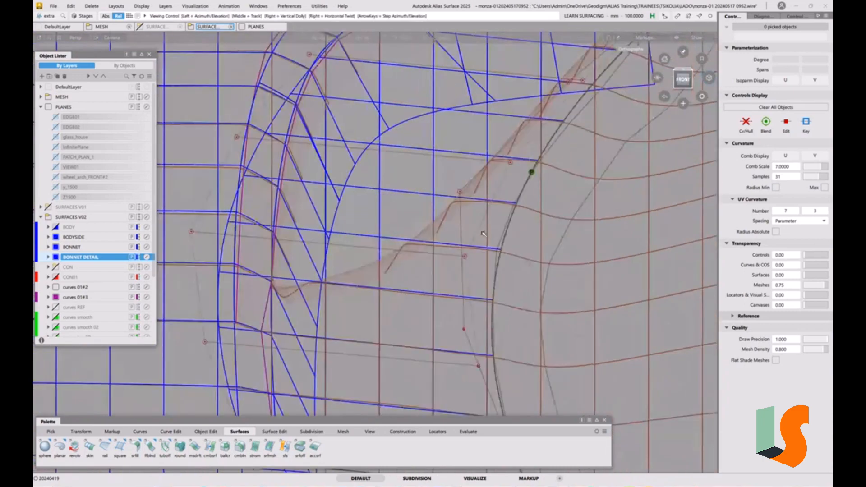
right_click_drag(480, 235, 358, 251, "alt+shift")
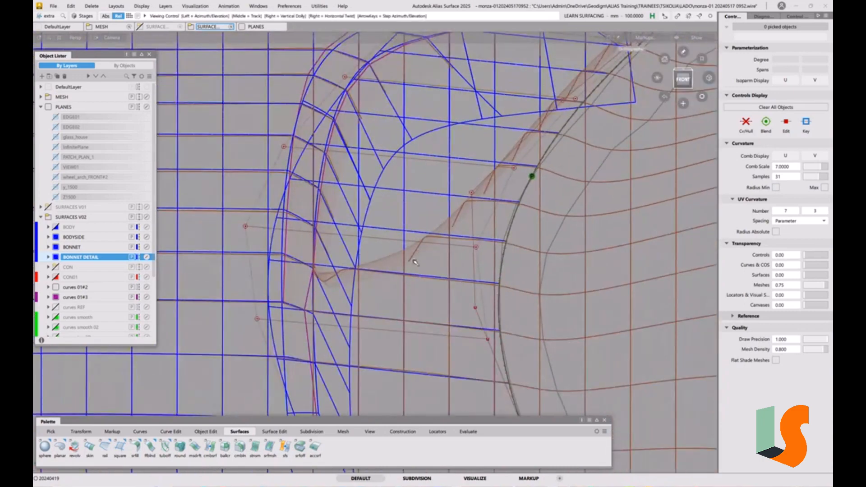
left_click_drag(359, 248, 473, 286, "alt+shift")
left_click(486, 223)
left_click(474, 290)
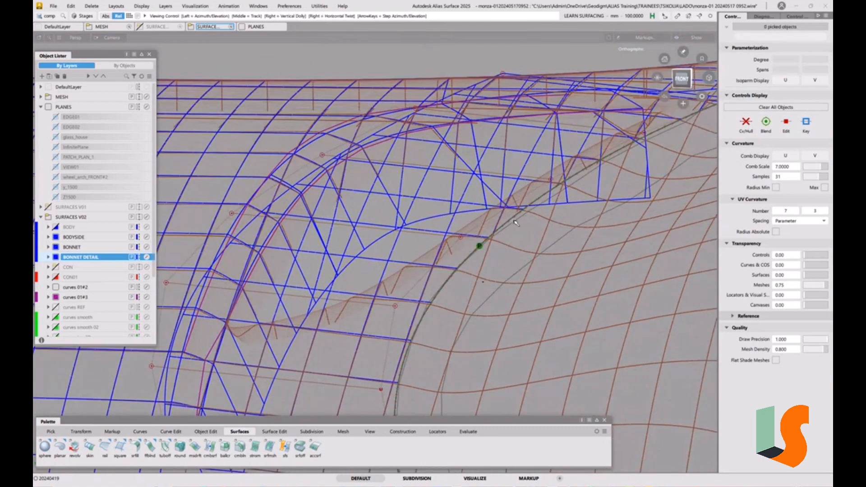
left_click_drag(444, 232, 482, 225, "alt+shift")
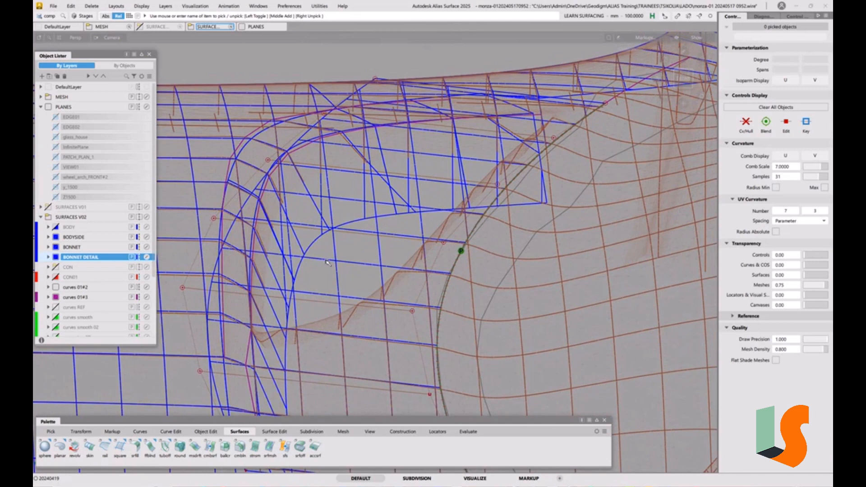
Step: Set Transform CV to Prop Mod and pick a middle CV on the draft surface's outer edge, with the neighbouring edge CVs as range
key("space")
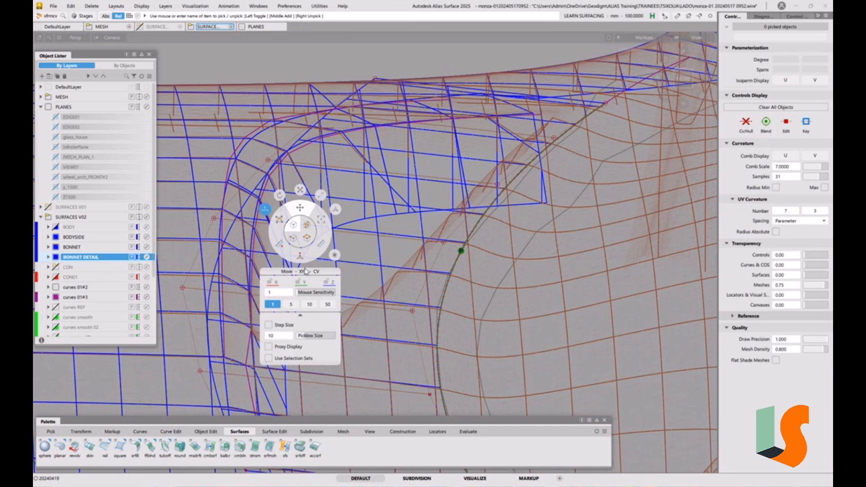
left_click(335, 209)
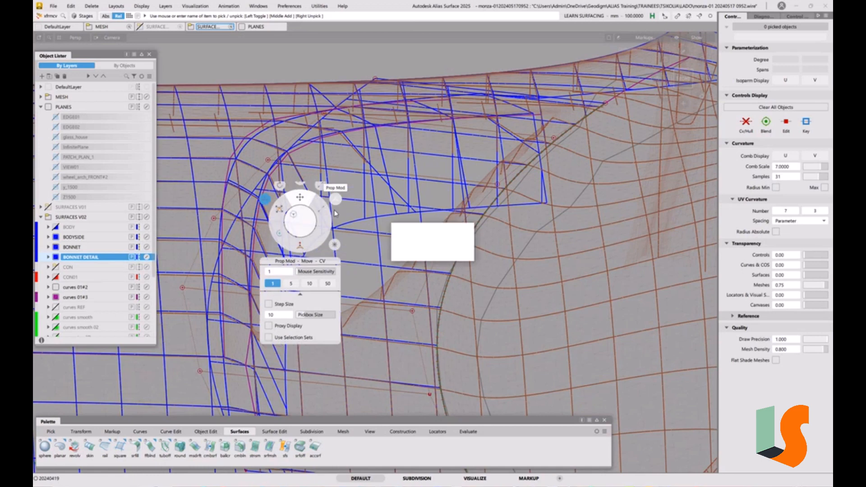
left_click(214, 219)
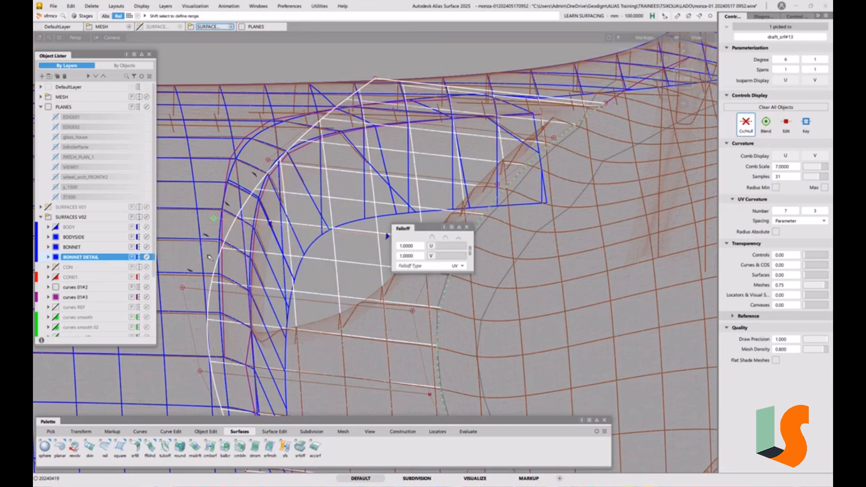
left_click(189, 271, "shift")
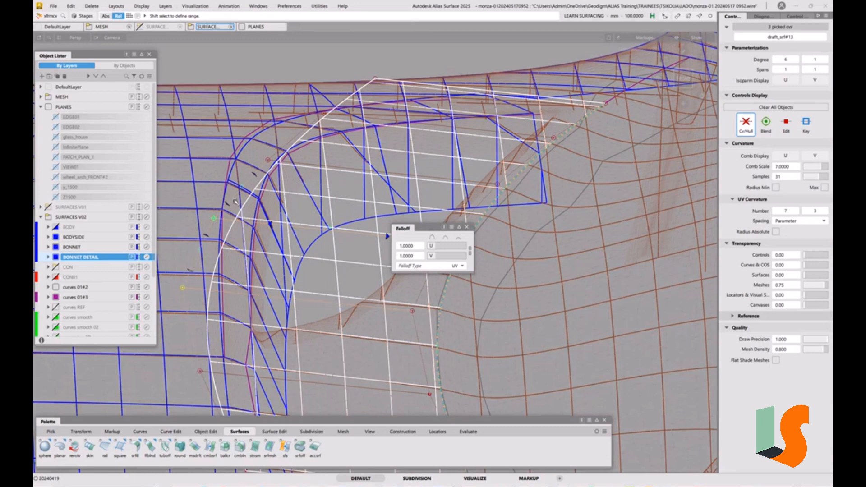
left_click(253, 173, "shift")
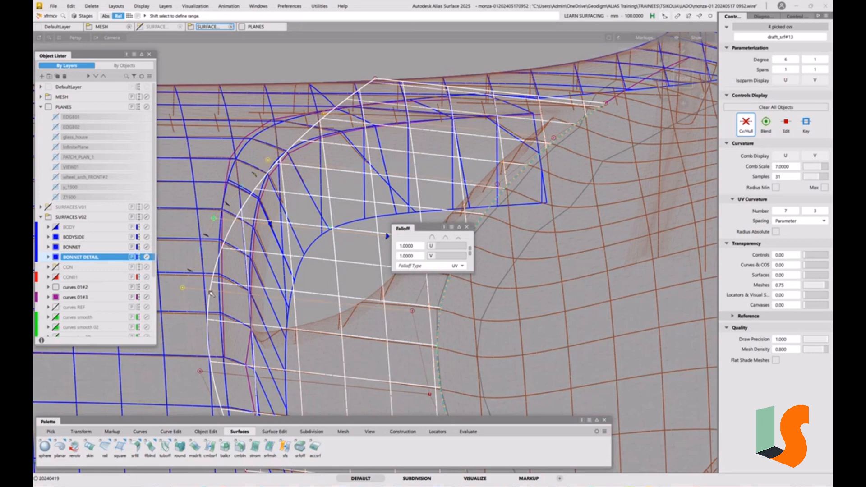
left_click(199, 370, "shift")
right_click_drag(252, 246, 258, 227, "alt+shift")
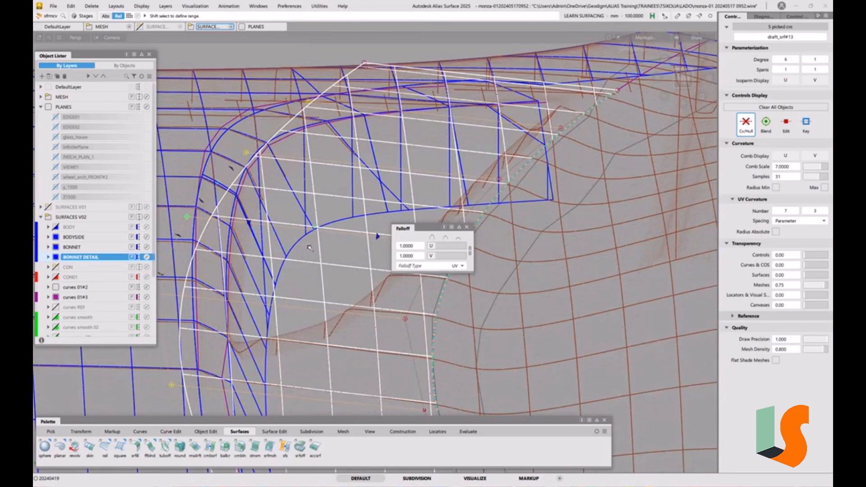
Step: Nudge the five picked outer-edge CVs slightly downward with a U and V falloff of 1, and clear the selection
right_click_drag(308, 245, 310, 247)
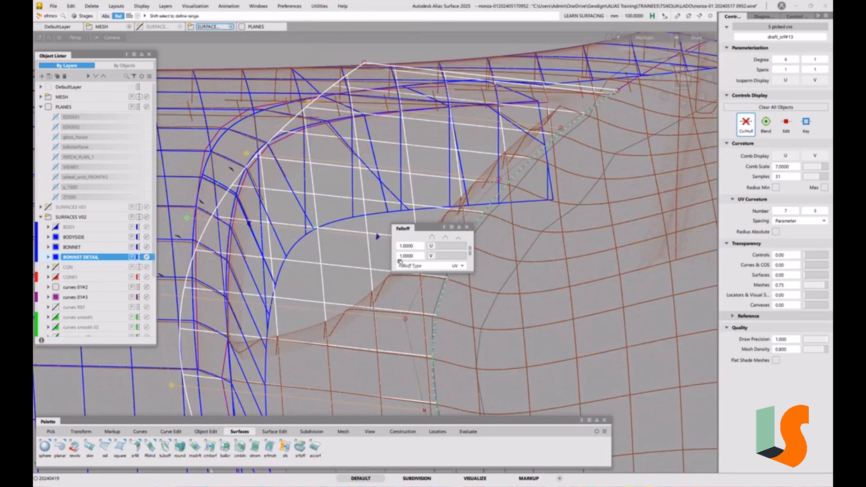
left_click_drag(429, 231, 610, 258)
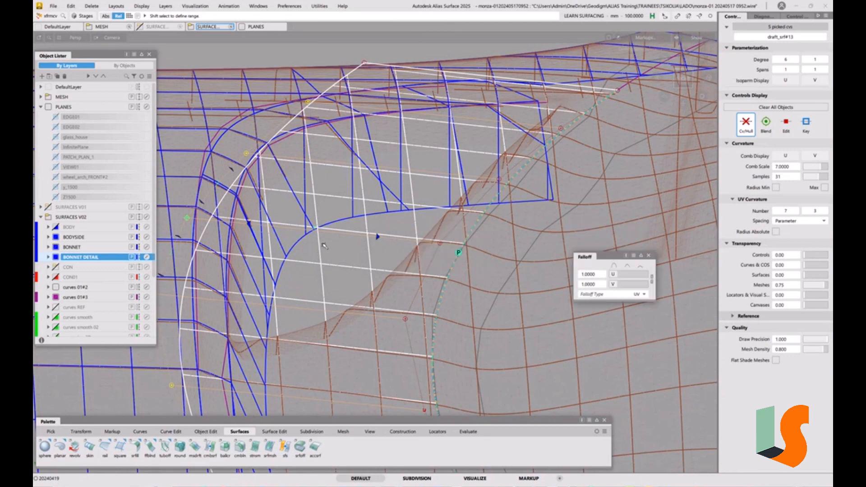
right_click_drag(337, 246, 337, 249)
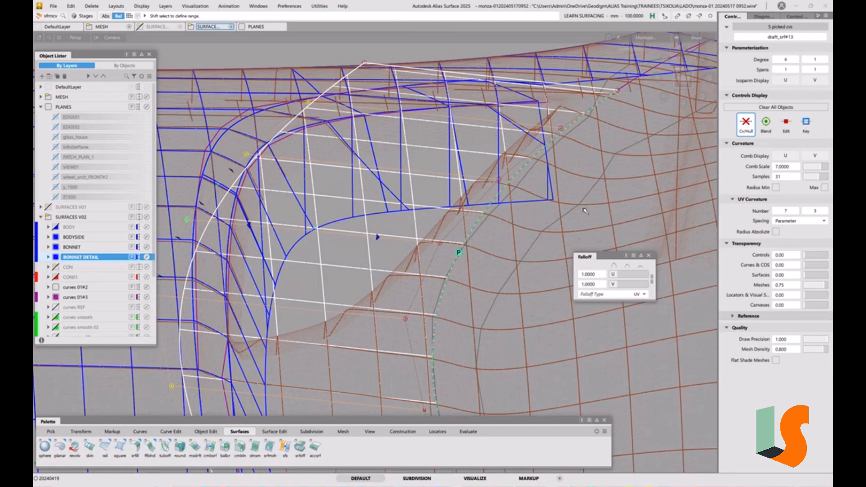
left_click(649, 255)
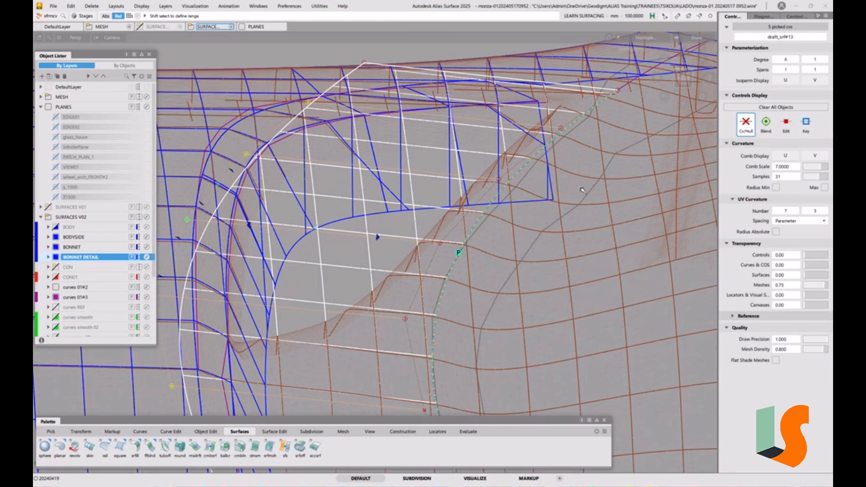
left_click_drag(575, 224, 428, 245, "ctrl+shift")
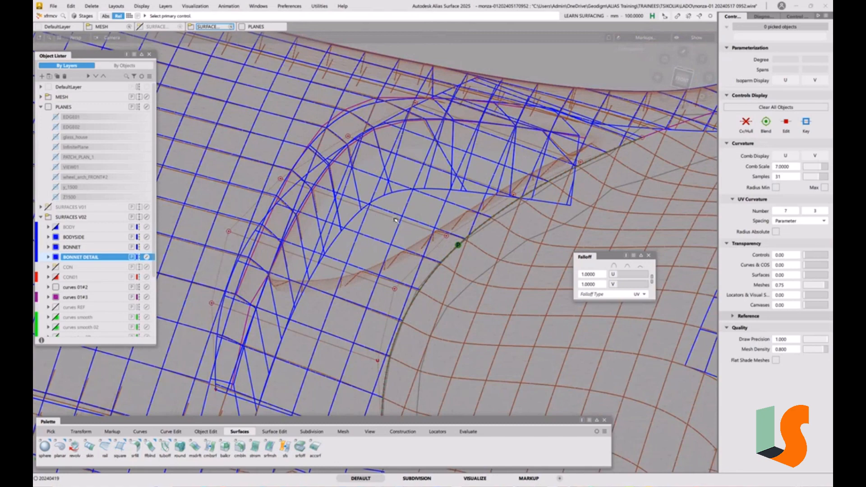
Step: Examine how the adjusted draft surface meets the scan mesh and the reference curve along the bonnet detail's inner edge
key("shift+alt")
mouse_move(416, 219)
left_mouse_down("alt+shift")
mouse_move(436, 222)
mouse_move(417, 219)
left_mouse_up("alt+shift")
right_click_drag(417, 219, 432, 240, "alt+shift")
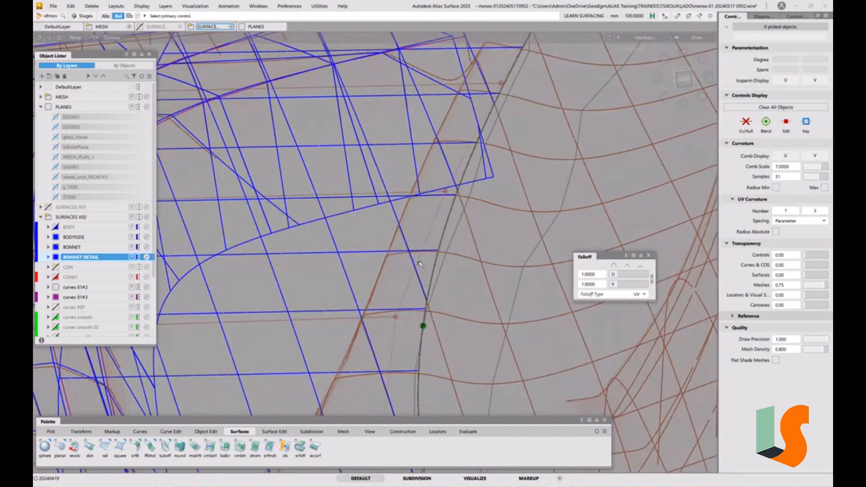
left_click_drag(419, 262, 432, 244, "alt+shift")
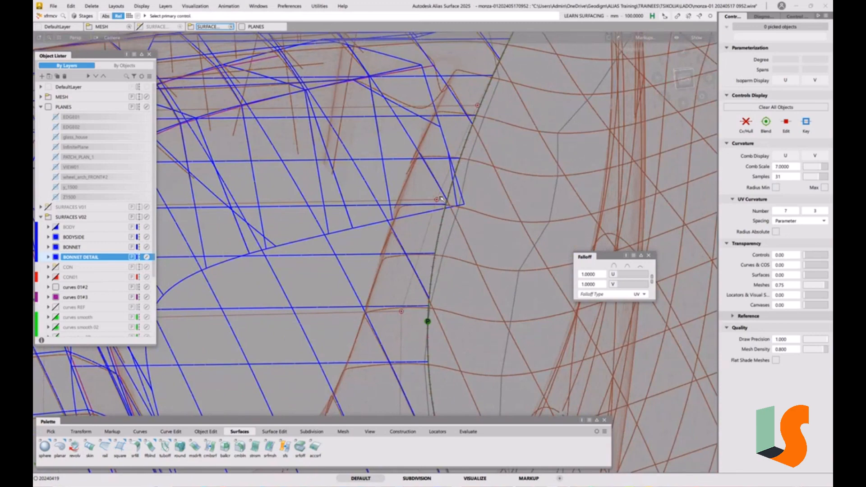
key("shift+alt")
right_click_drag(434, 208, 355, 293, "alt+shift")
middle_click_drag(355, 294, 387, 227, "alt+shift")
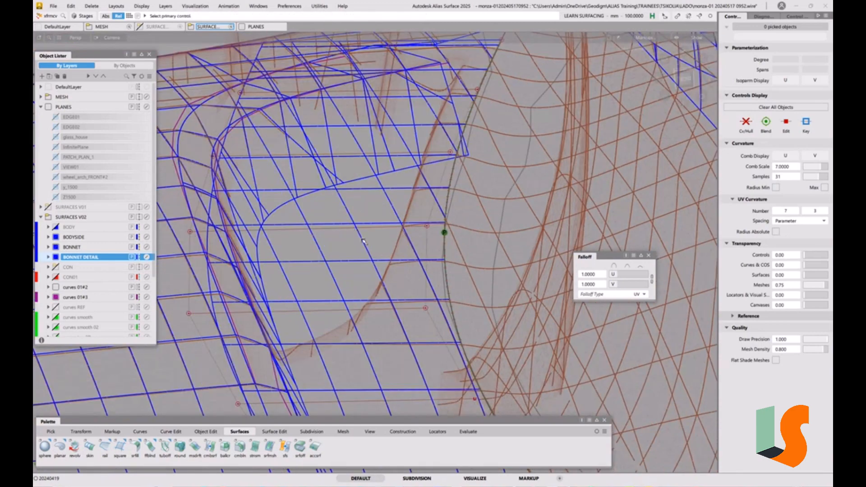
Step: Pick the draft surface of the bonnet detail, set its V degree to 2, and clear the selection
left_click_drag(363, 240, 426, 236, "alt+shift")
middle_click_drag(426, 236, 396, 170, "alt+shift")
left_click_drag(436, 223, 387, 232, "alt+shift")
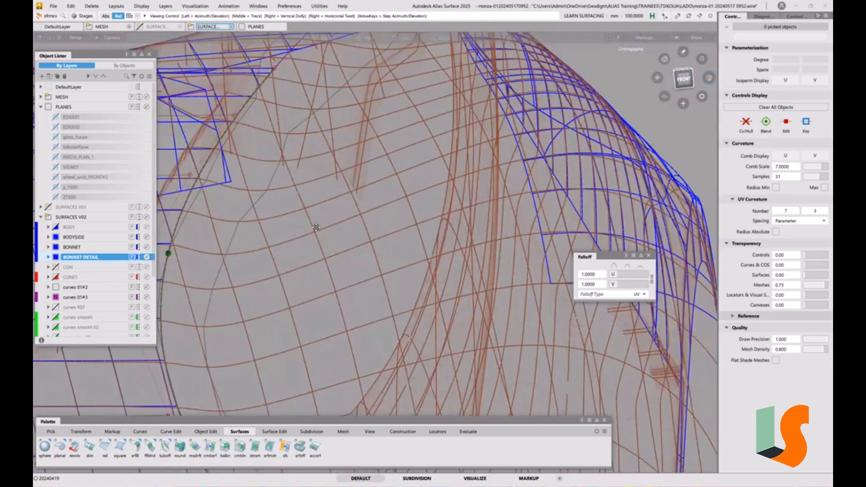
middle_click_drag(316, 228, 422, 203, "alt+shift")
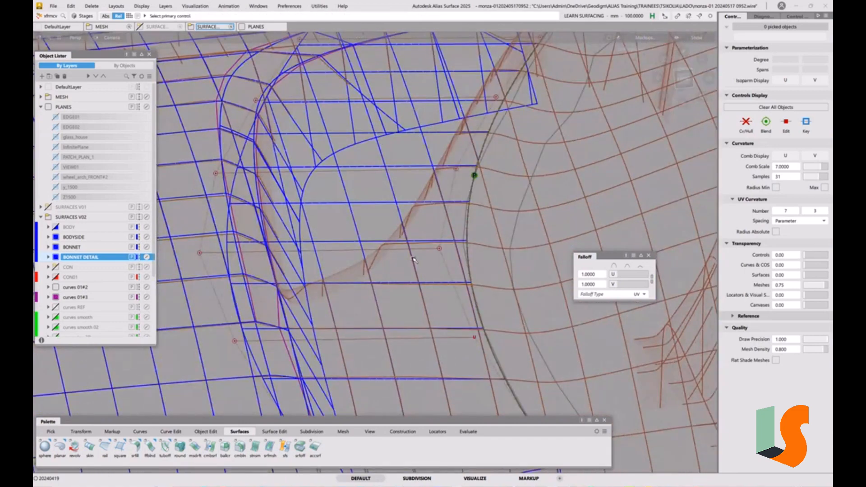
left_click_drag(414, 260, 383, 256, "alt+shift")
middle_click_drag(402, 285, 449, 181, "alt+shift")
left_click_drag(406, 296, 386, 307, "ctrl+shift")
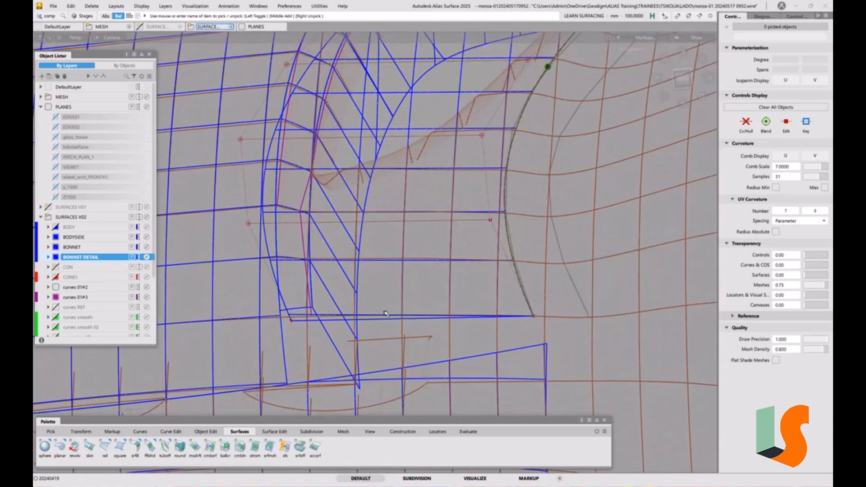
left_click(386, 313)
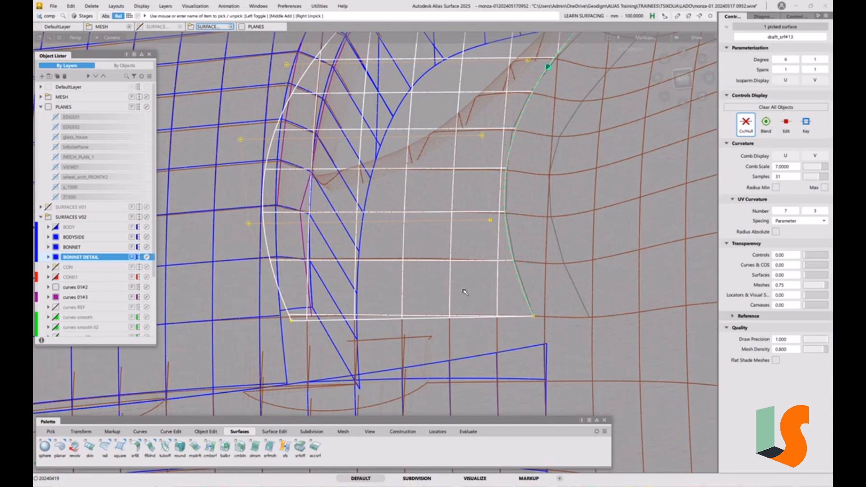
key("ctrl+p")
left_click(580, 306)
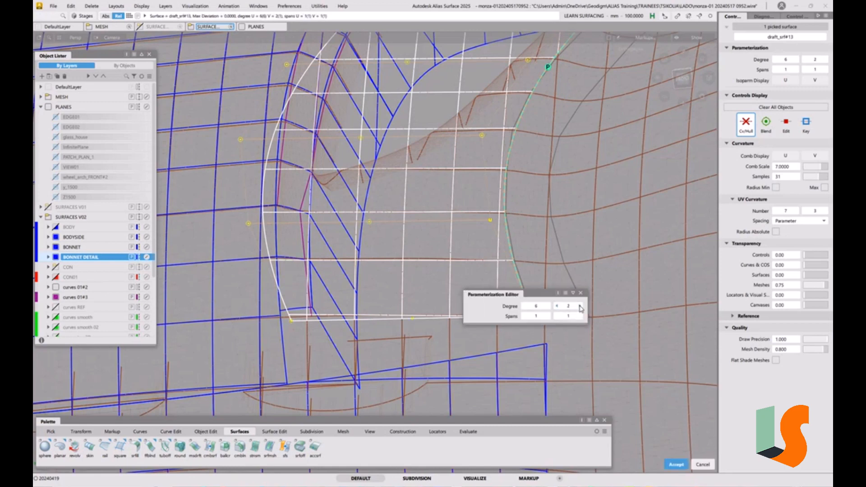
key("ctrl+p")
left_click_drag(491, 301, 493, 265, "ctrl+shift")
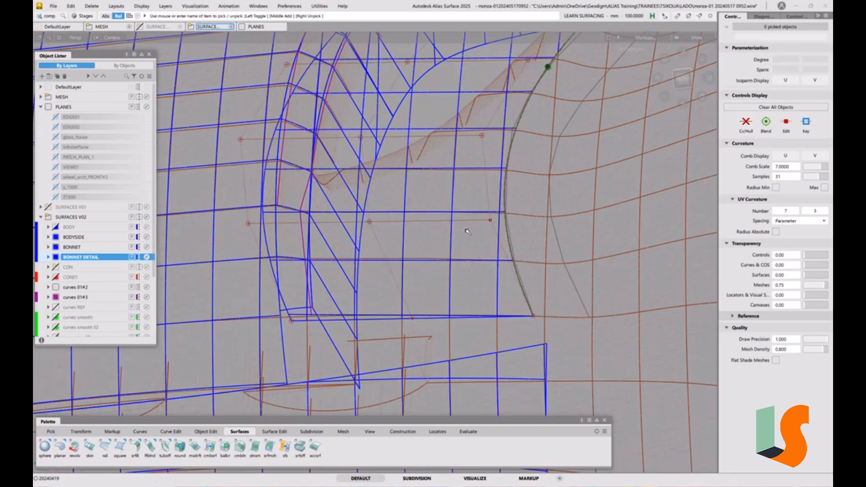
Step: Set Transform CV to Move in XYZ with Edge Loop, and pick the middle row of CVs on the draft surface
key("ctrl+t")
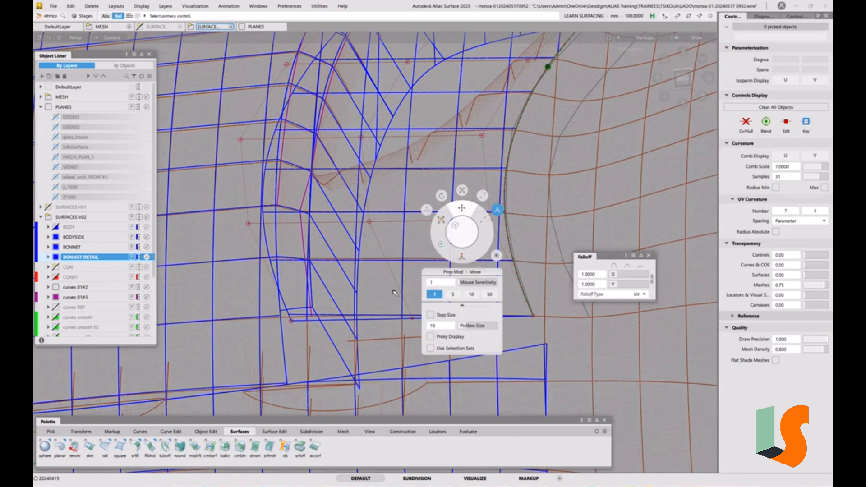
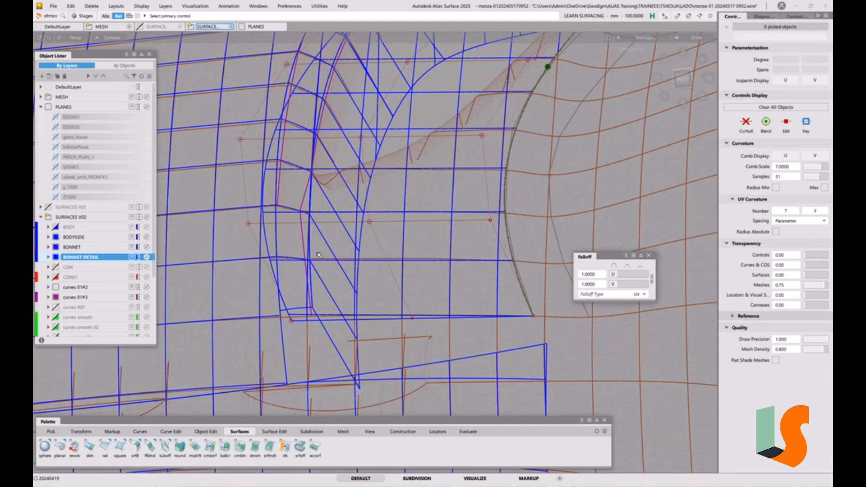
key("space")
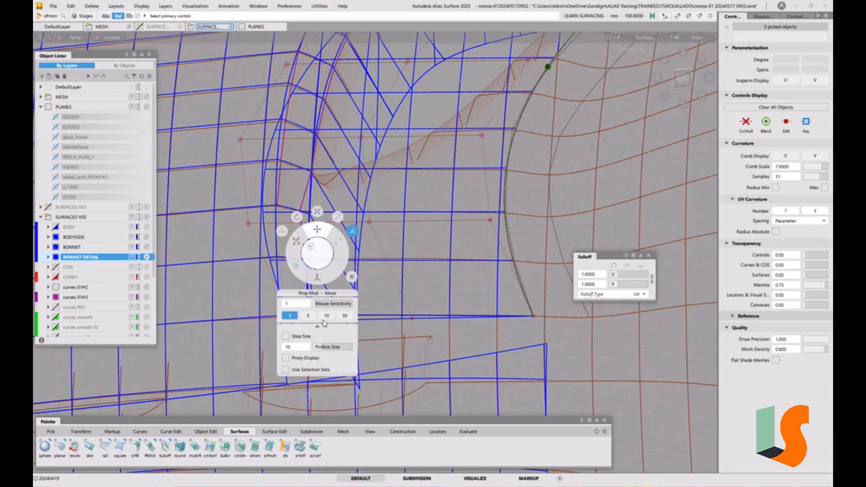
key("space")
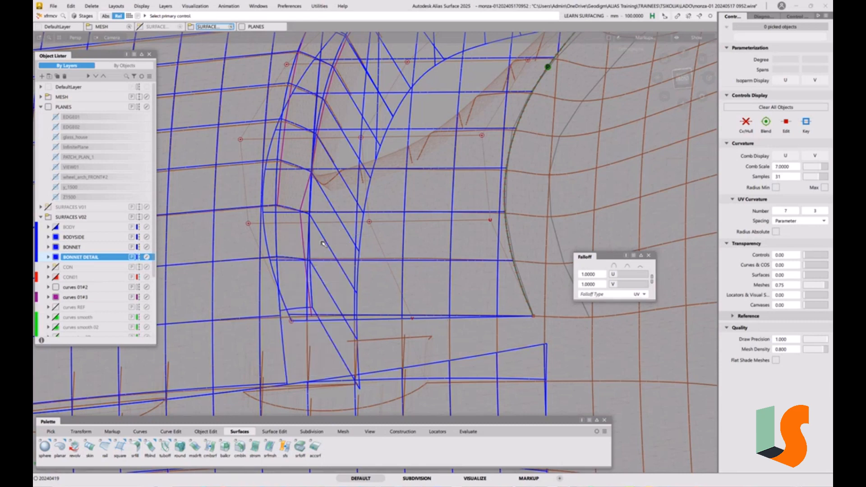
key("space")
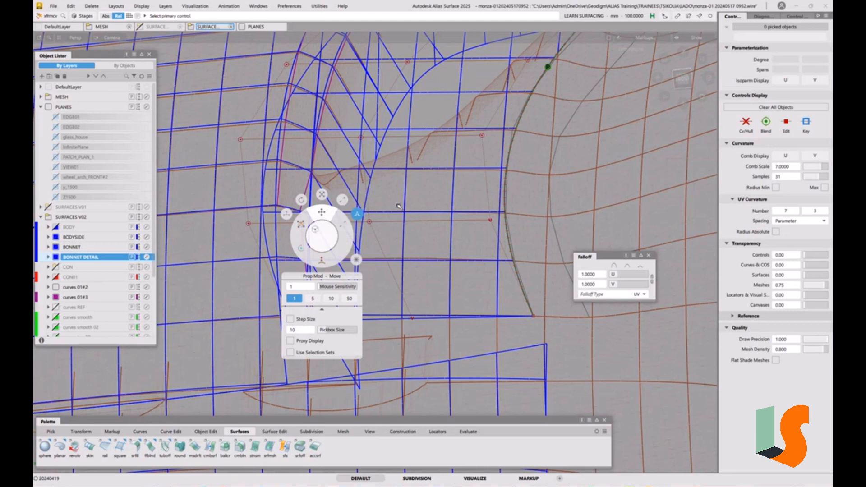
left_click(290, 217)
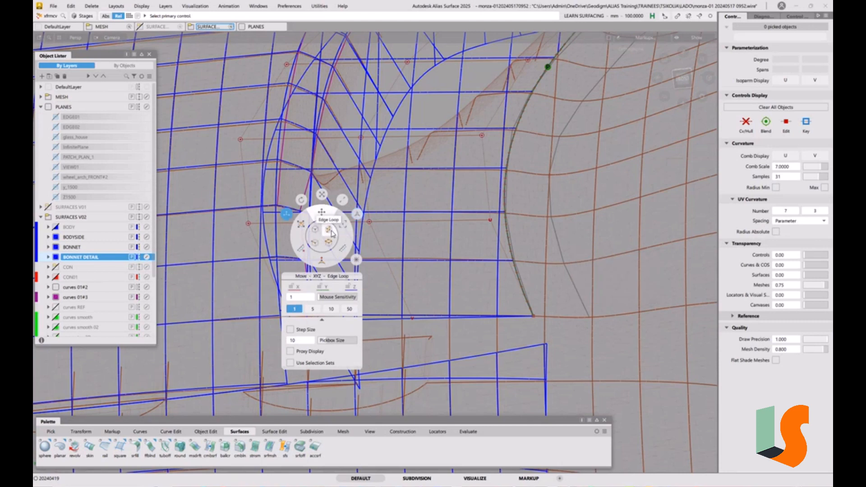
left_click(332, 233)
left_click(378, 241)
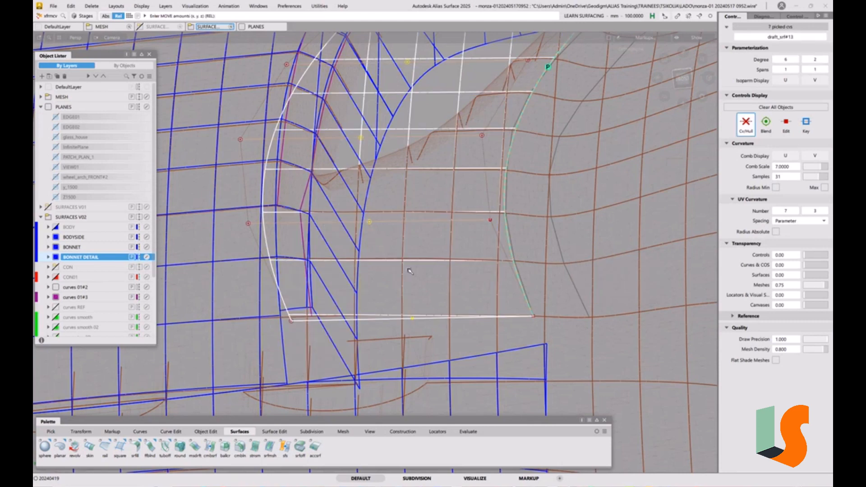
Step: Clear the CV selection on the draft surface and examine the bonnet detail surfaces and their neighbours from several angles
right_click_drag(442, 289, 442, 283)
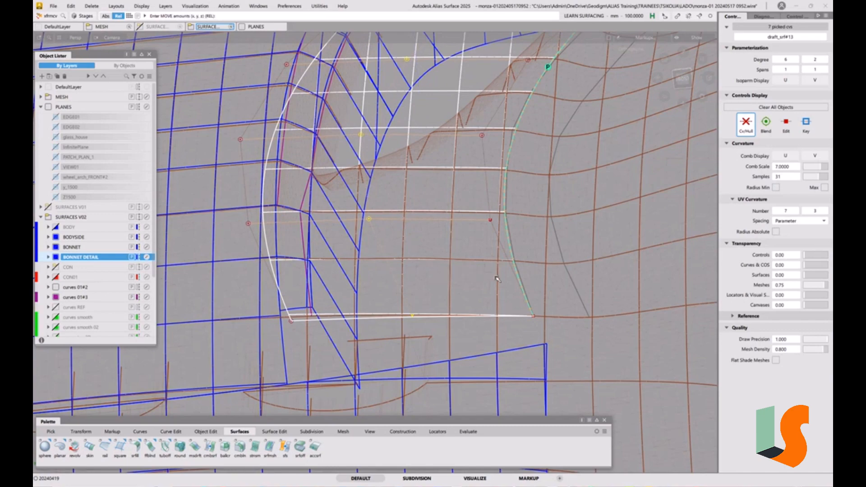
left_click(513, 321)
left_click_drag(441, 232, 437, 269, "alt+shift")
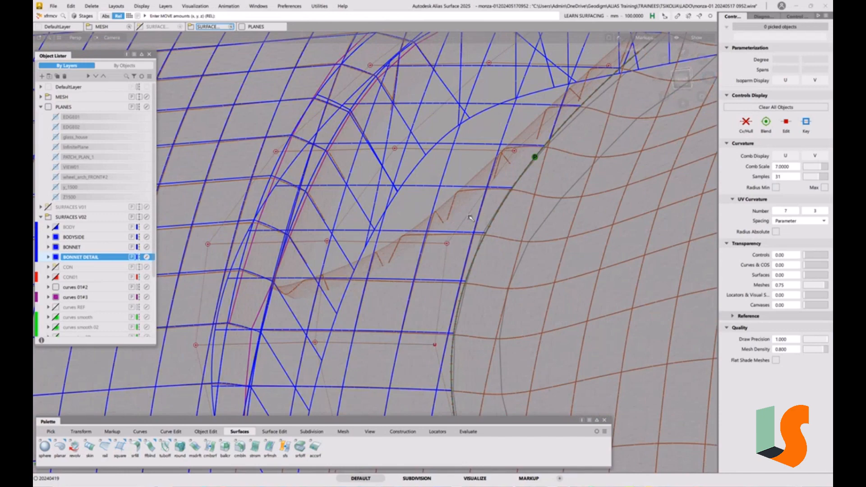
mouse_move(471, 219)
left_mouse_down("alt+shift")
mouse_move(524, 224)
mouse_move(498, 203)
left_mouse_up("alt+shift")
key("F2")
key("F2")
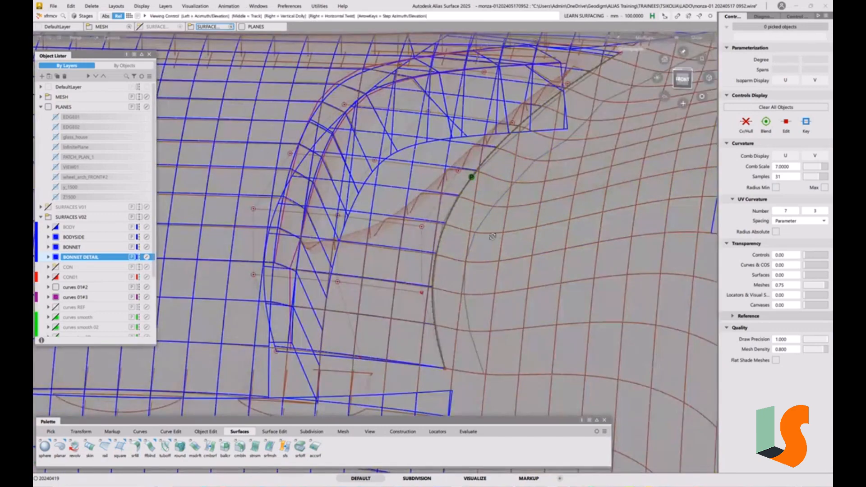
left_click_drag(492, 236, 342, 242, "alt+shift")
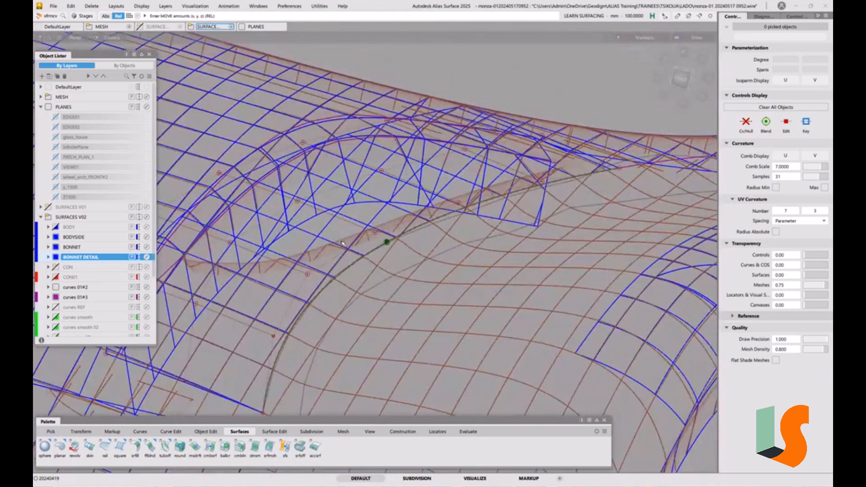
middle_click_drag(342, 243, 546, 181, "alt+shift")
left_click_drag(546, 180, 489, 213, "alt+shift")
middle_click_drag(488, 213, 440, 232, "alt+shift")
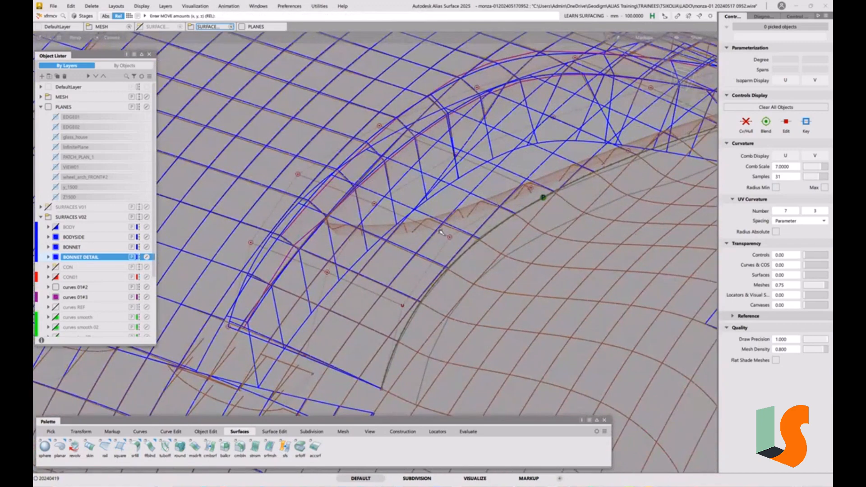
left_click_drag(461, 228, 432, 157, "alt+shift")
right_click_drag(366, 209, 400, 287, "alt+shift")
left_click_drag(400, 287, 388, 268, "alt+shift")
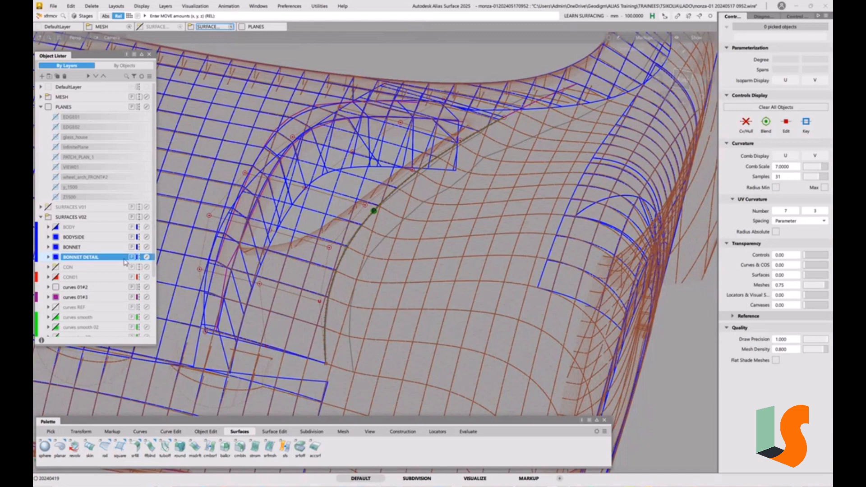
Step: Show the BODY layer and extend the upper body surface's edge facing the bonnet detail by about 60 mm
left_click(56, 228)
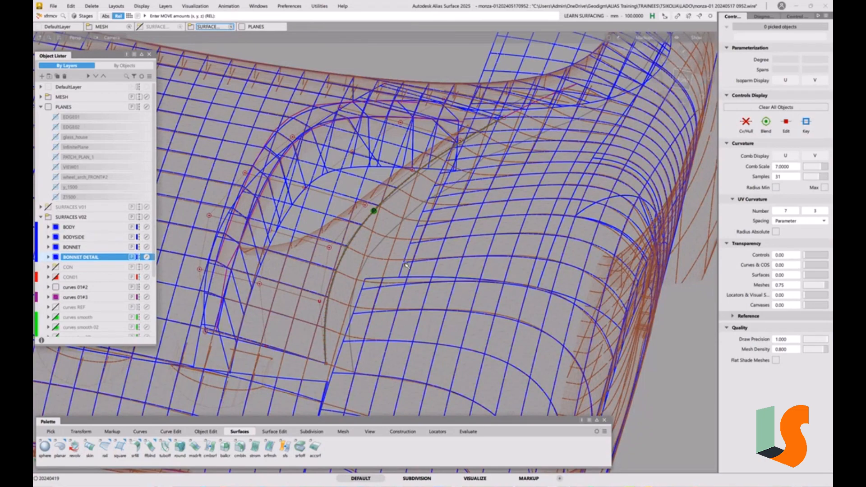
scroll(406, 265, "up", 3)
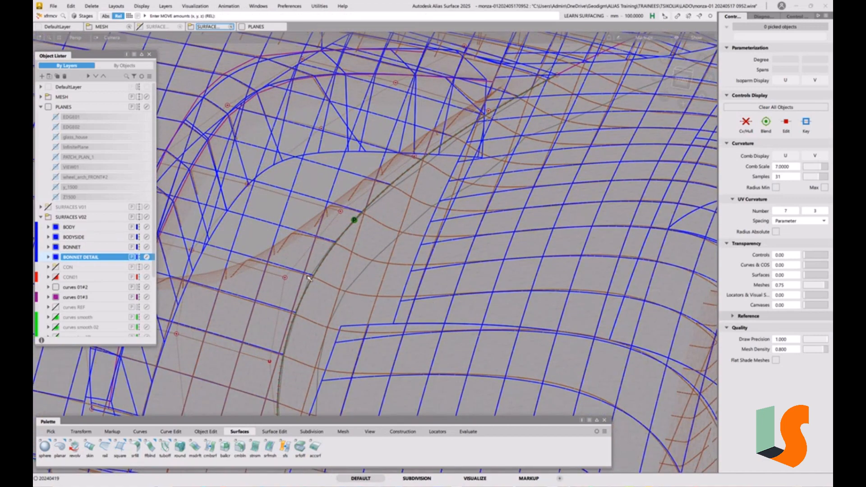
key("e")
left_click(398, 315)
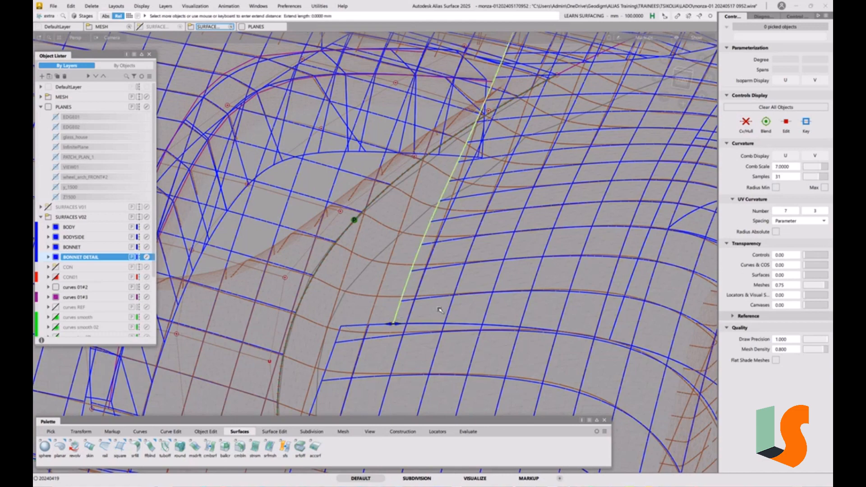
left_click(440, 311)
left_click_drag(381, 318, 345, 313)
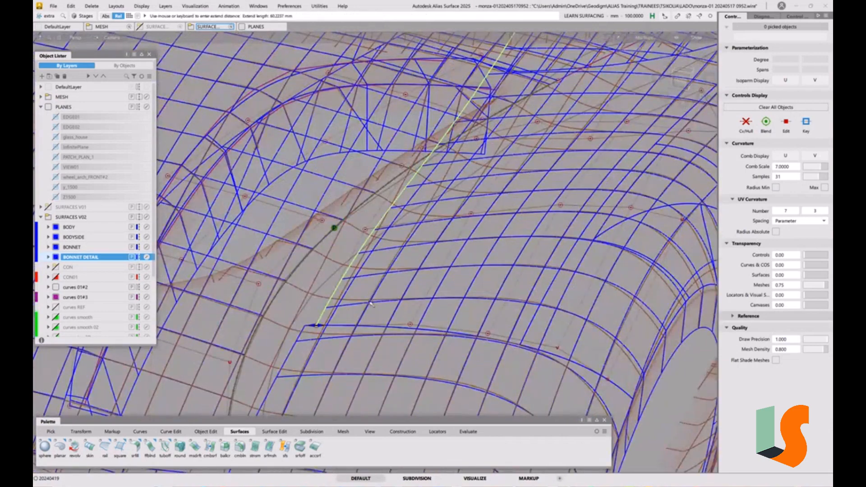
Step: Lengthen the upper body surface's extension until its edge meets the end of the adjoining lower surface's edge
right_click_drag(372, 304, 239, 354, "alt+shift")
middle_click_drag(239, 354, 480, 277, "alt+shift")
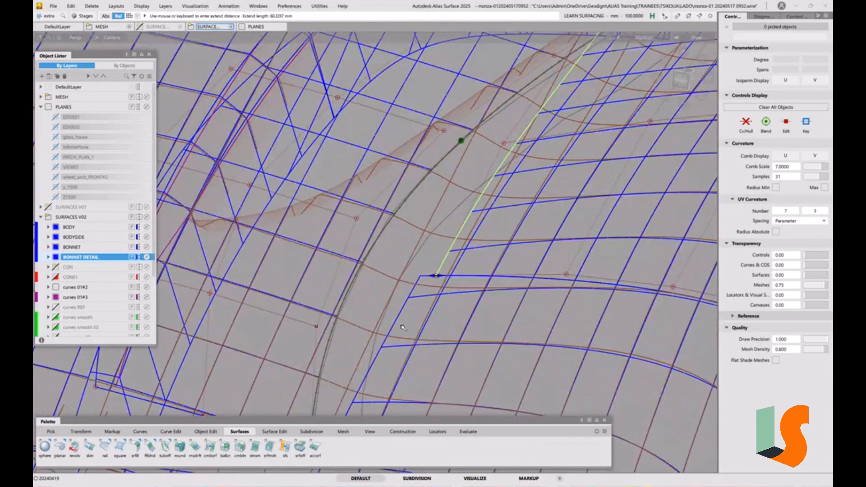
left_click(401, 313)
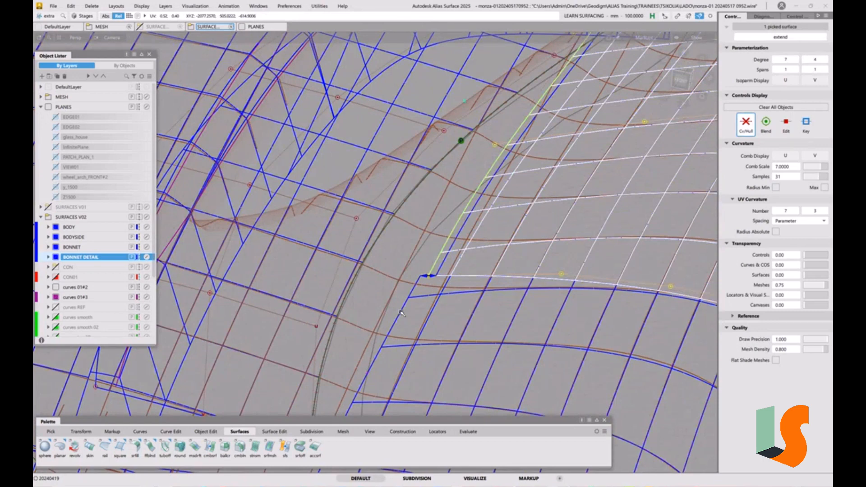
left_click_drag(401, 315, 453, 234)
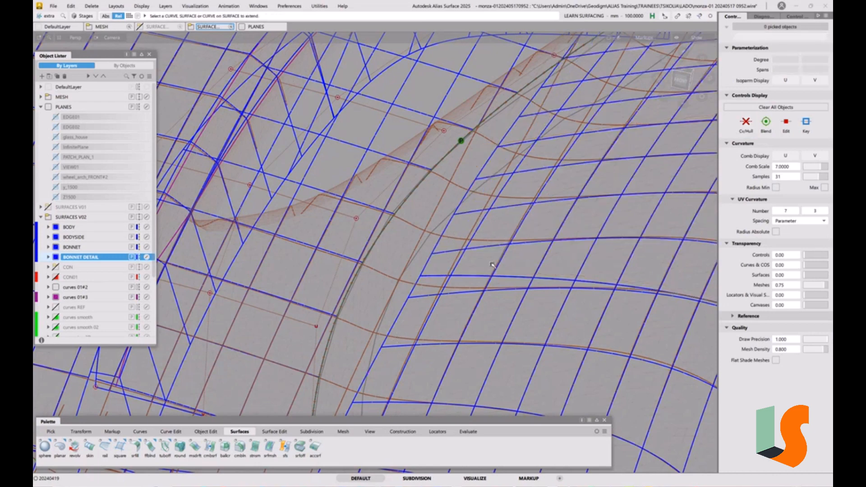
Step: Add a Surface Continuity check with G2 Curvature Continuity on the seam between the extended surface and the adjoining body surface
left_click(473, 432)
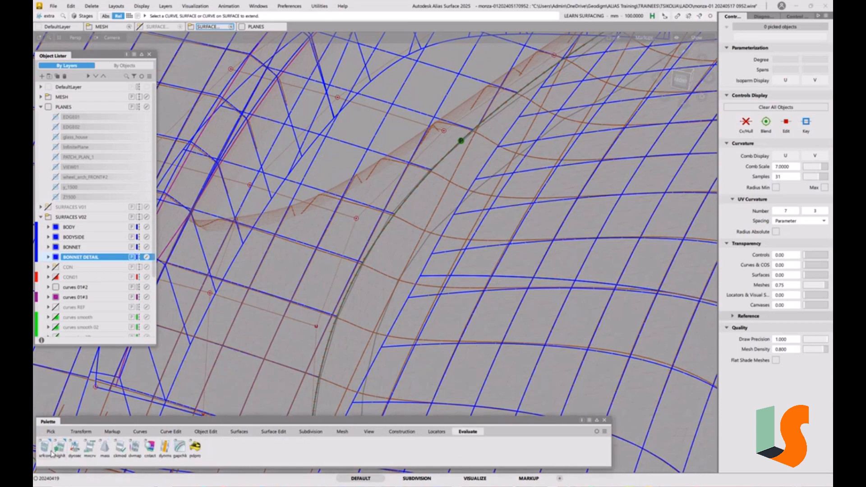
double_click(44, 446)
left_click(452, 184)
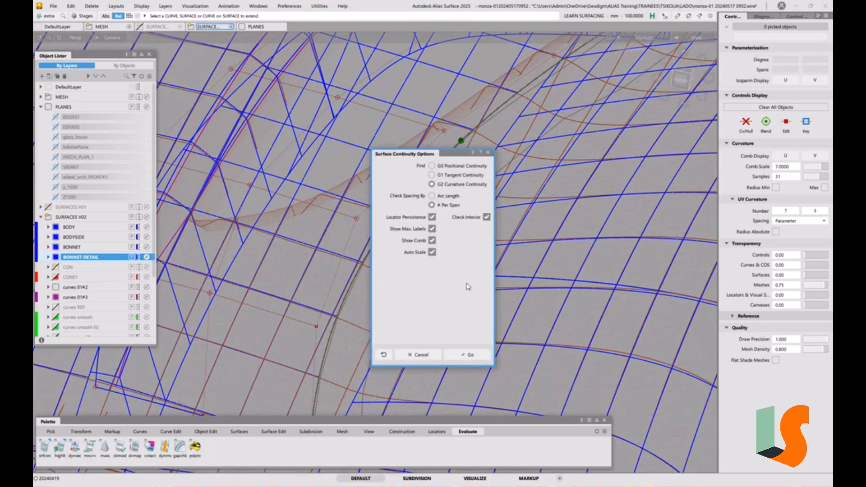
left_click(470, 354)
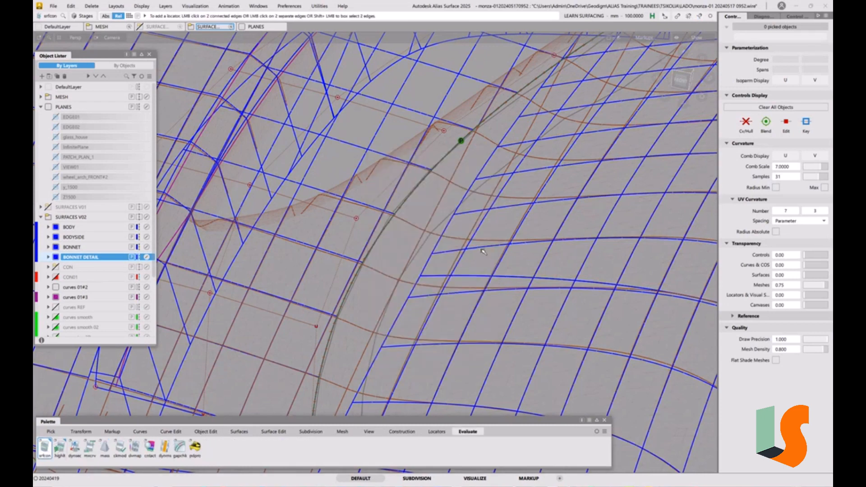
left_click(478, 277)
mouse_move(478, 277)
left_mouse_down("alt+shift")
mouse_move(523, 276)
mouse_move(486, 279)
left_mouse_up("alt+shift")
left_click_drag(486, 278, 486, 240, "ctrl+shift")
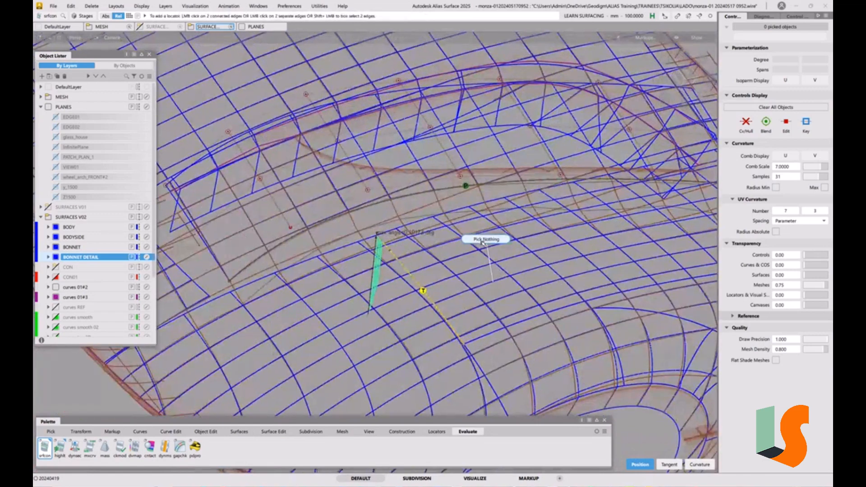
Step: Turn on the CV and hull display for the extended body surface and clear the selection
left_click_drag(453, 266, 418, 275, "ctrl+shift")
left_click(420, 260)
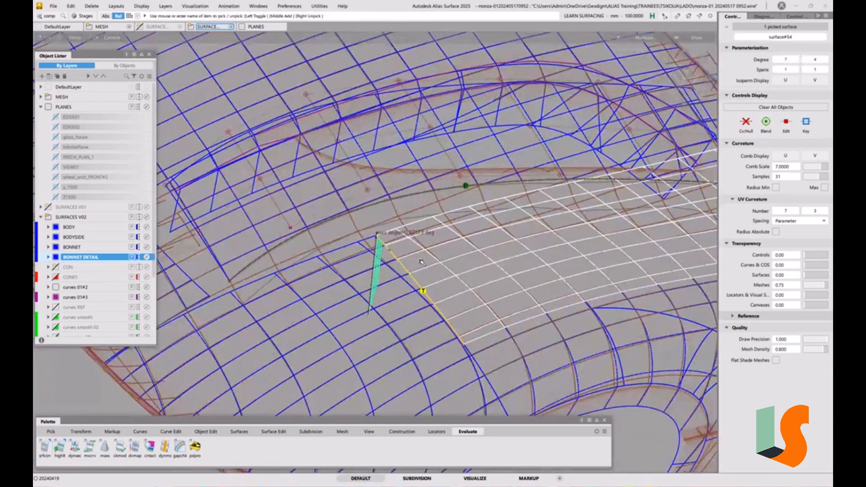
left_click(748, 123)
left_click_drag(614, 242, 541, 232, "alt+shift")
left_click_drag(522, 276, 496, 225, "ctrl+shift")
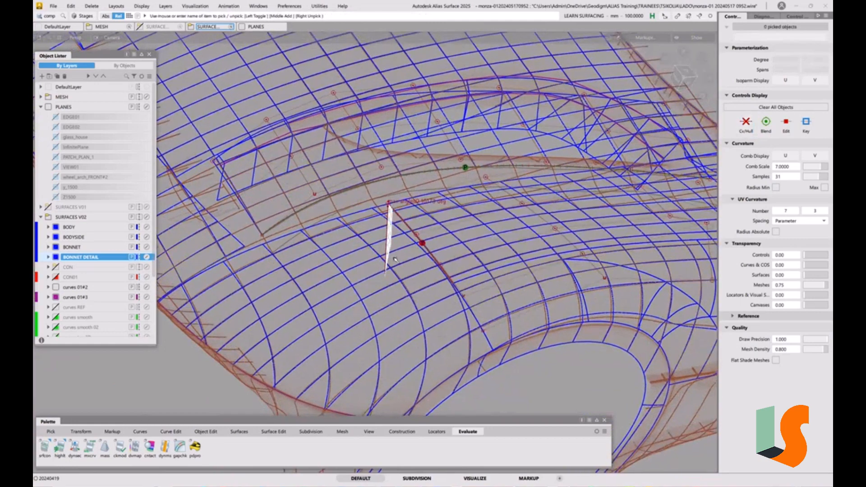
Step: Pick the two adjoining body surfaces together with the continuity locator on their shared seam
left_click_drag(395, 258, 360, 269, "ctrl+shift")
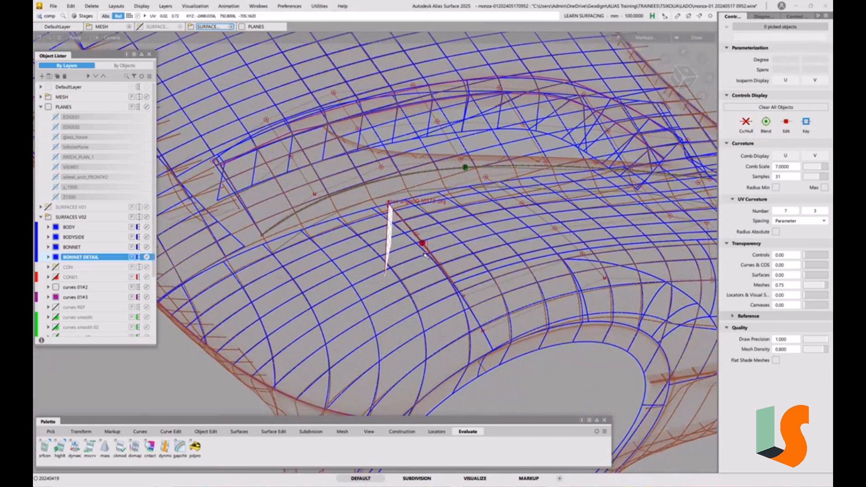
left_click(424, 255)
left_click_drag(528, 243, 466, 230, "alt+shift")
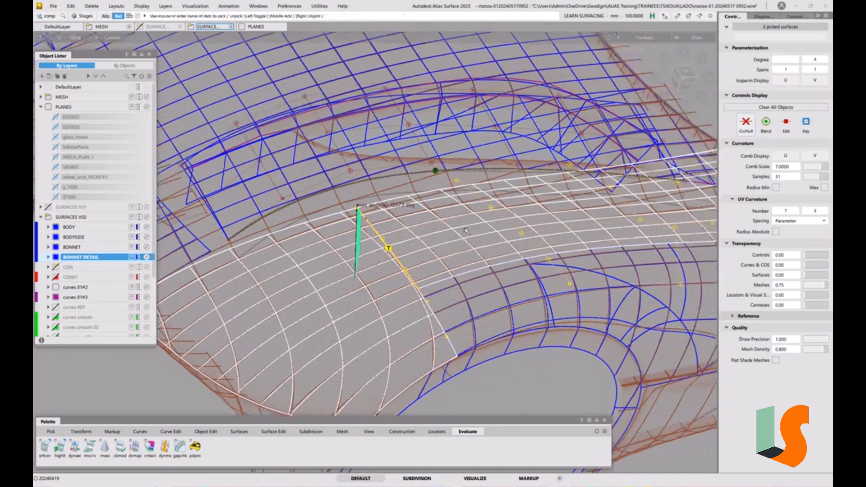
left_click(54, 6)
left_click(60, 92)
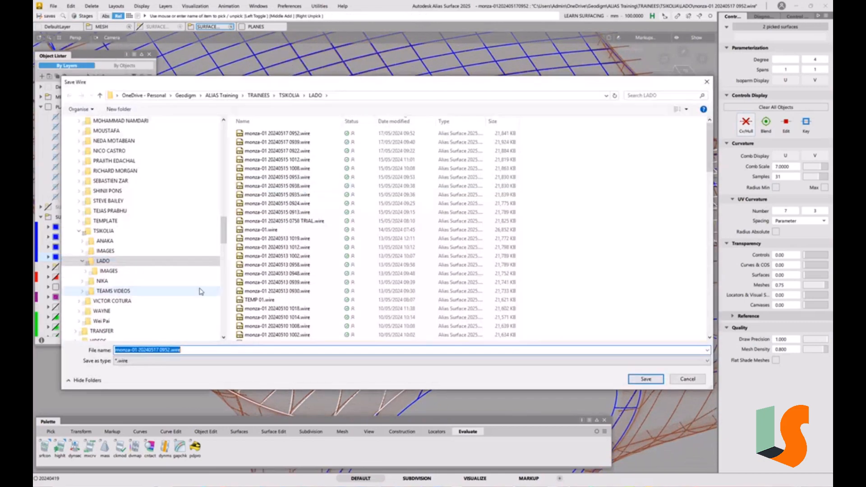
left_click_drag(161, 350, 210, 350)
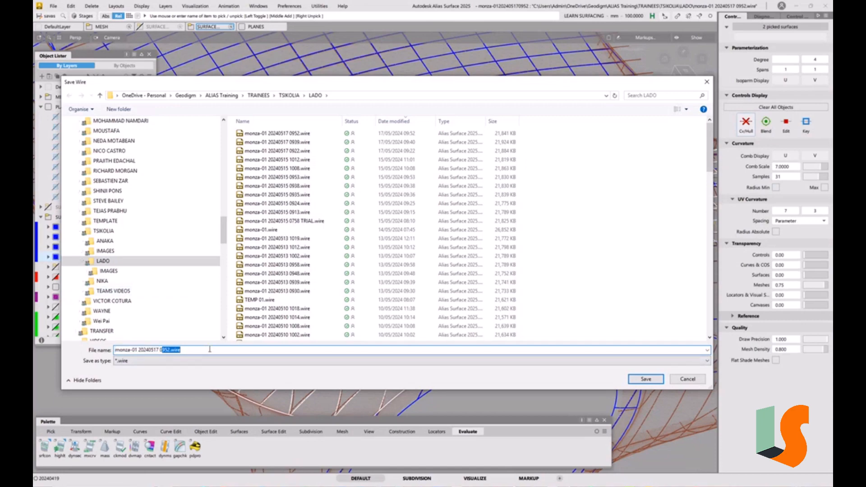
type("1")
type("008")
key("Return")
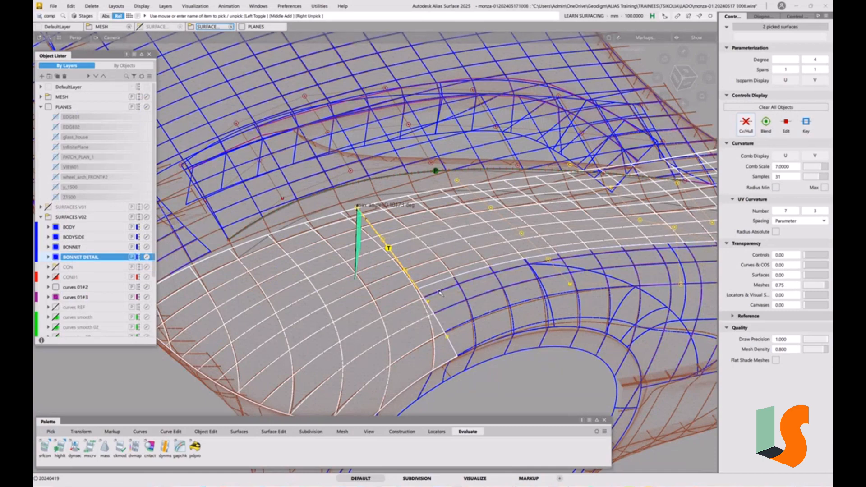
Step: Isolate the picked surfaces and their locator, untrim the extended surface and clear the selection
key("alt+h")
key("alt+u")
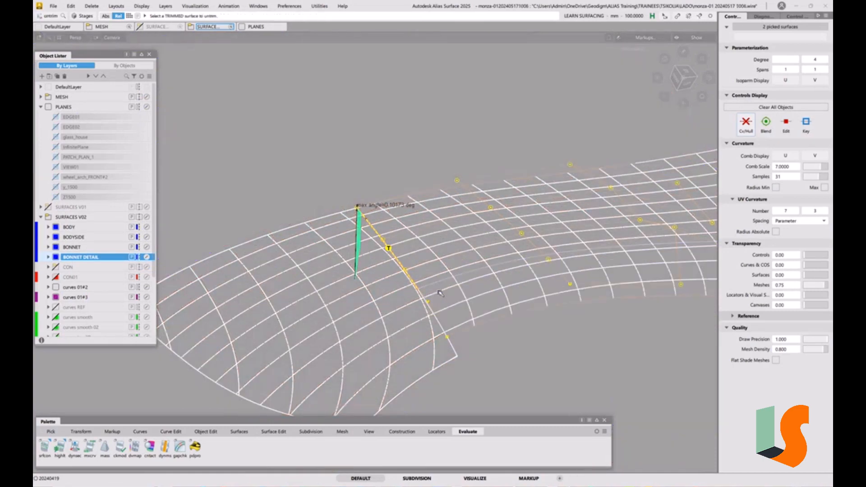
key("alt+n")
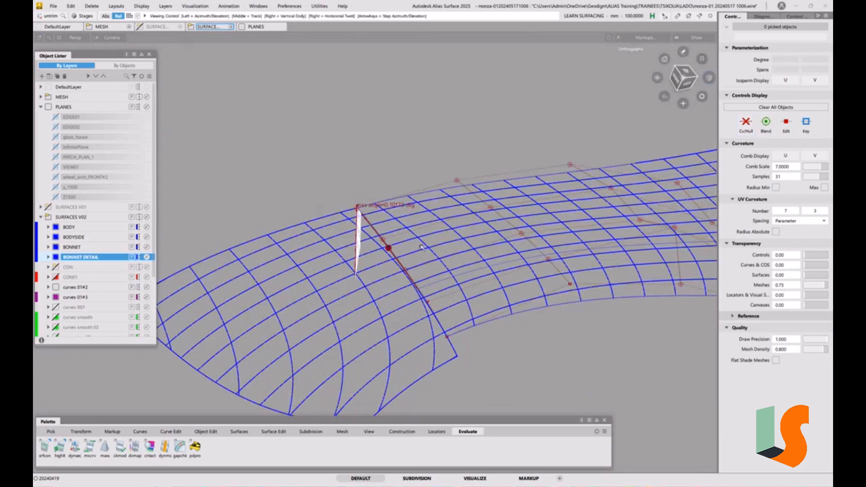
middle_click_drag(451, 254, 379, 271, "alt+shift")
right_click_drag(413, 258, 396, 288, "alt+shift")
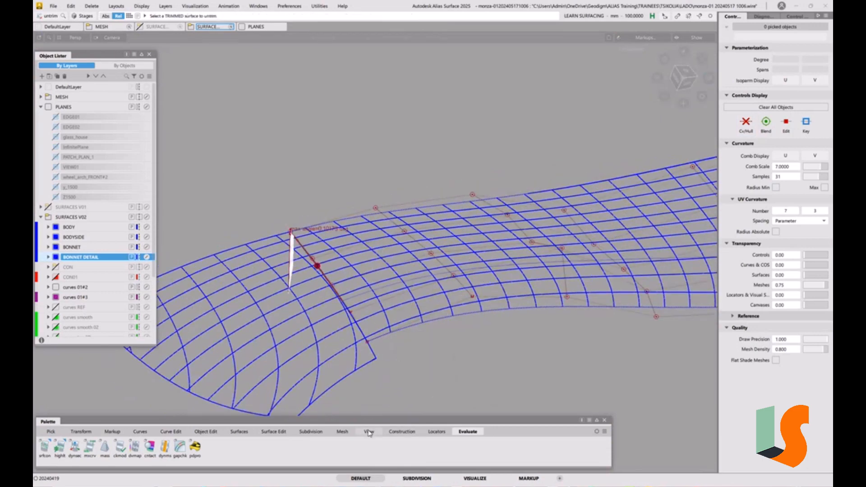
Step: Align the extended surface's end edge to the adjoining surface with G1 continuity and the Partial option enabled
left_click(206, 432)
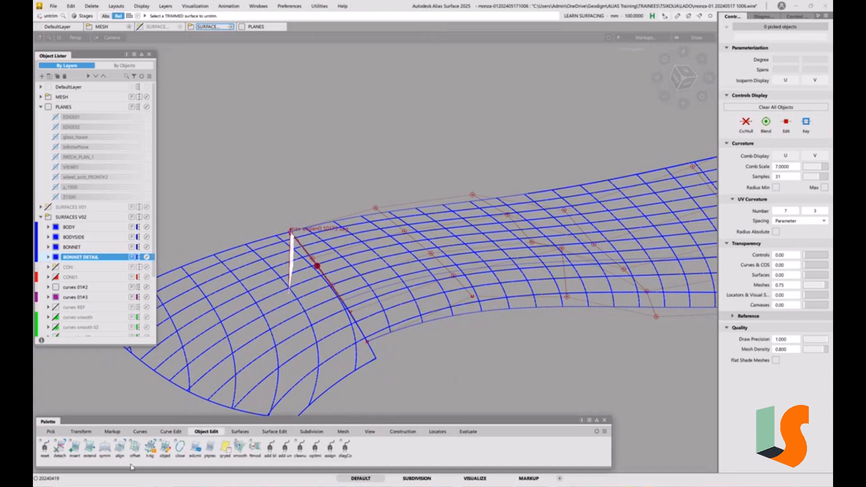
double_click(119, 449)
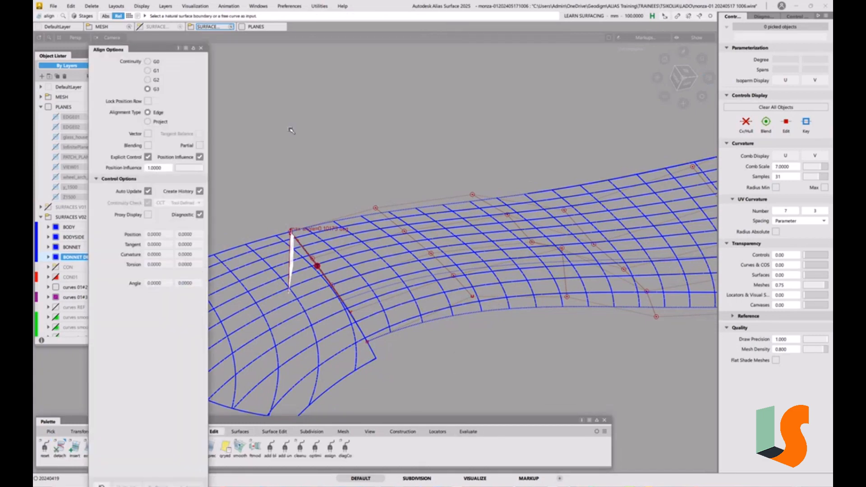
left_click(156, 71)
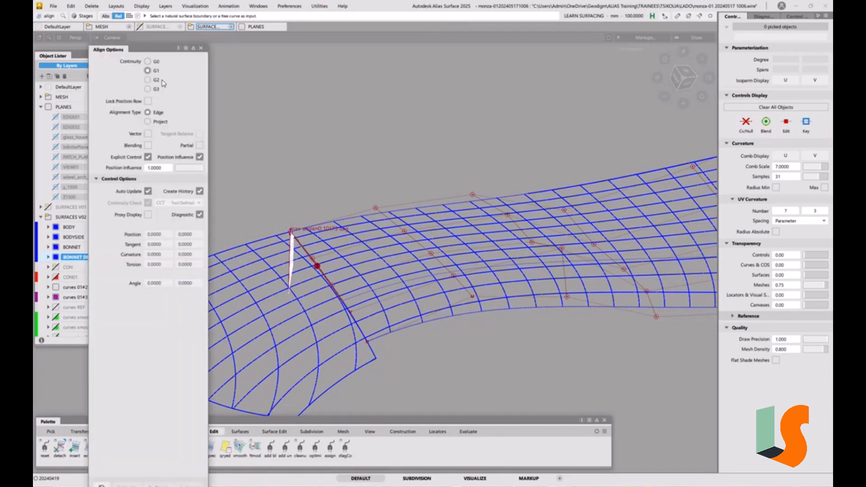
left_click(357, 326)
left_click(360, 330)
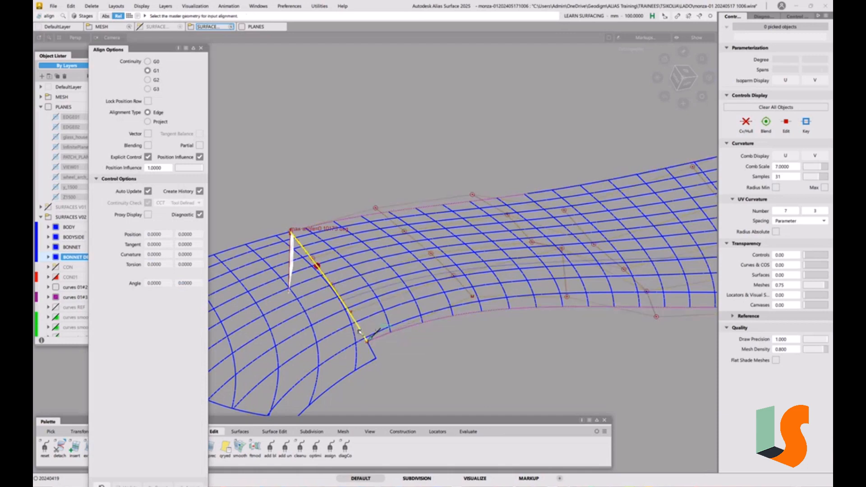
left_click(200, 145)
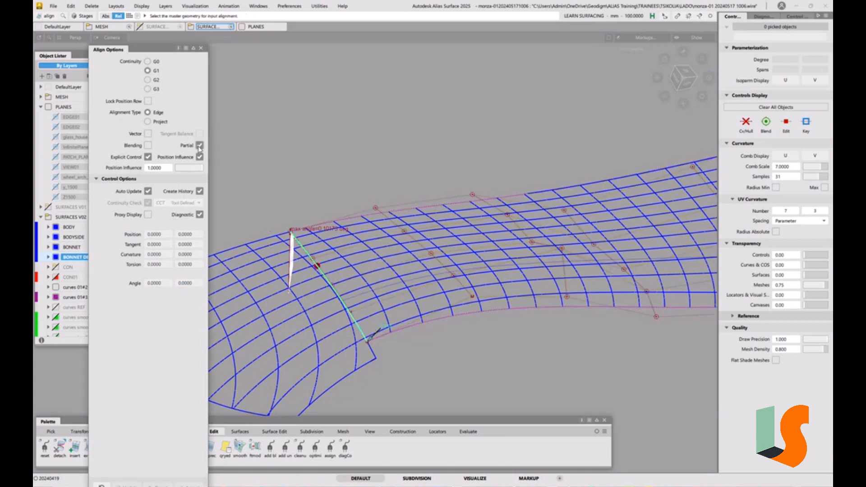
left_click(358, 325)
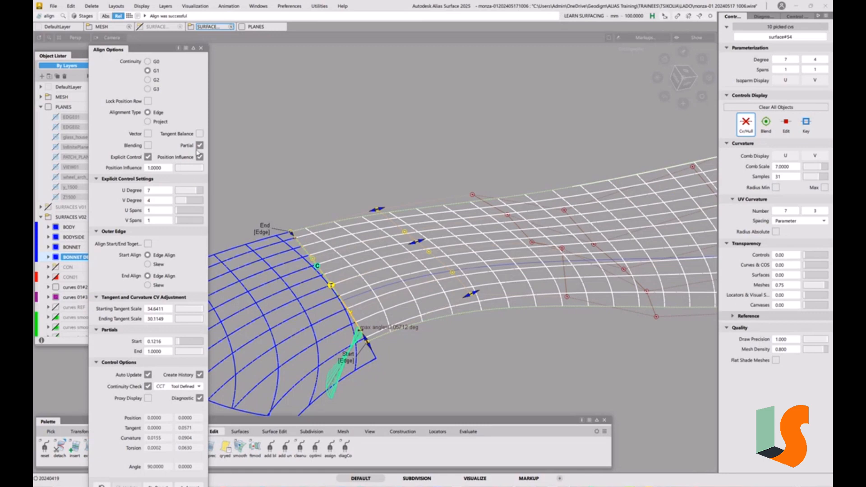
Step: Switch the alignment to Vector mode along Z and delete the two continuity locators on the seam
left_click(148, 134)
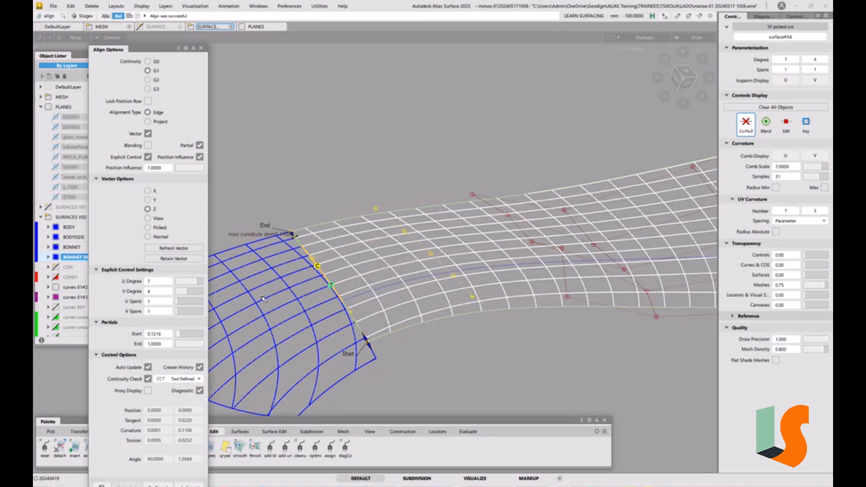
left_click_drag(421, 375, 421, 329, "ctrl+shift")
left_click_drag(402, 326, 404, 387, "ctrl+shift")
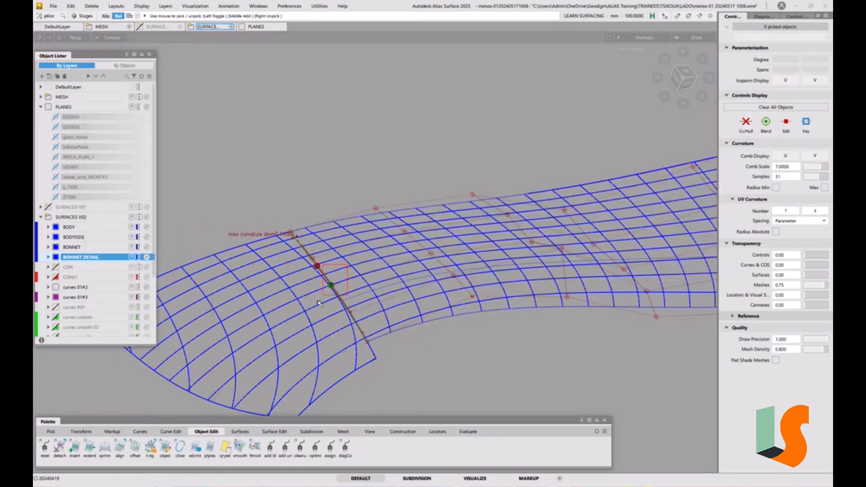
left_click(348, 309)
key("Delete")
key("Return")
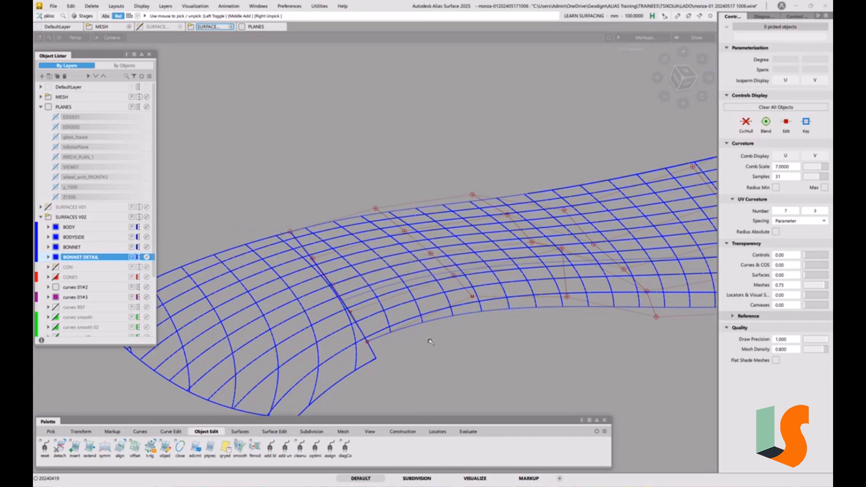
double_click(119, 447)
left_click(337, 293)
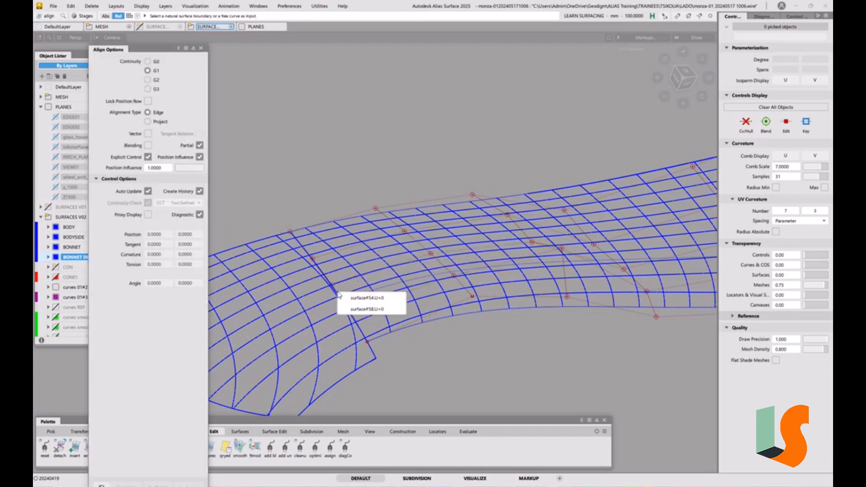
left_click(337, 295)
left_click(338, 295)
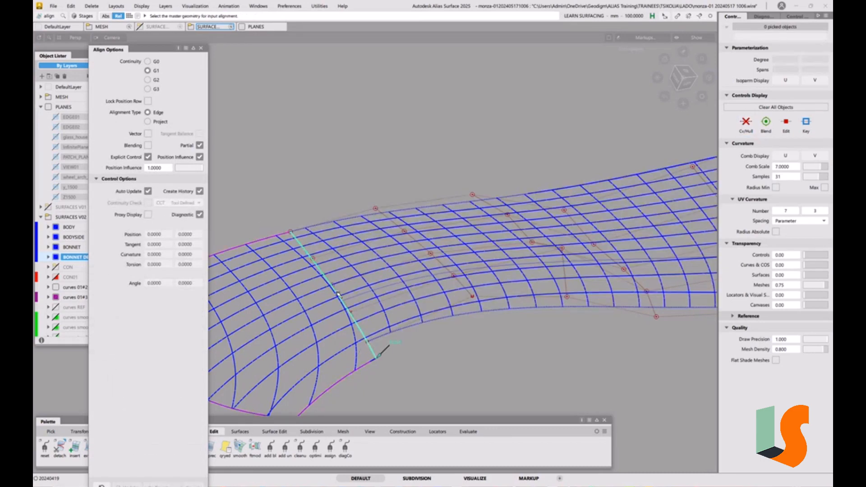
key("ctrl+z")
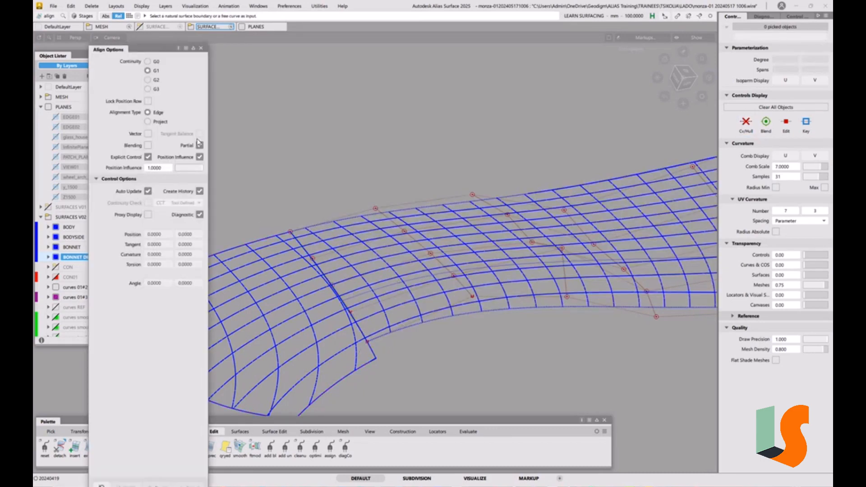
Step: Reopen the existing alignment through its construction history and turn on its continuity check at G2 Curvature
left_click(199, 144)
left_click(200, 191)
key("ctrl+q")
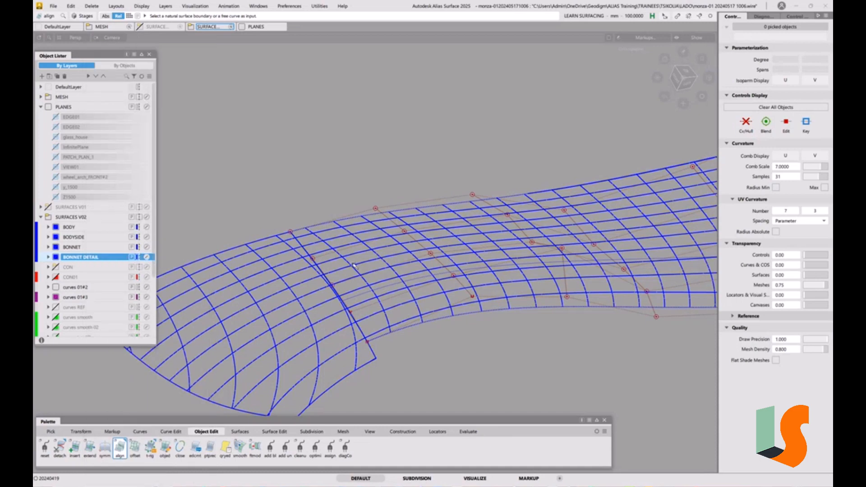
left_click(345, 279)
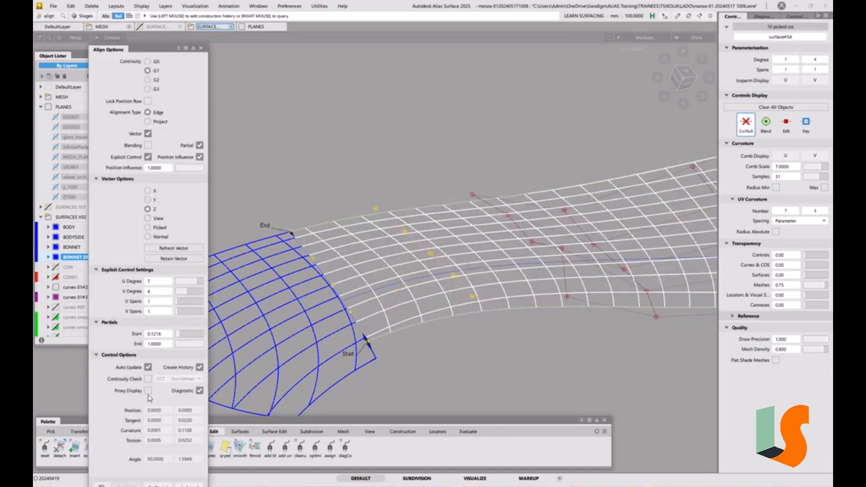
left_click(148, 379)
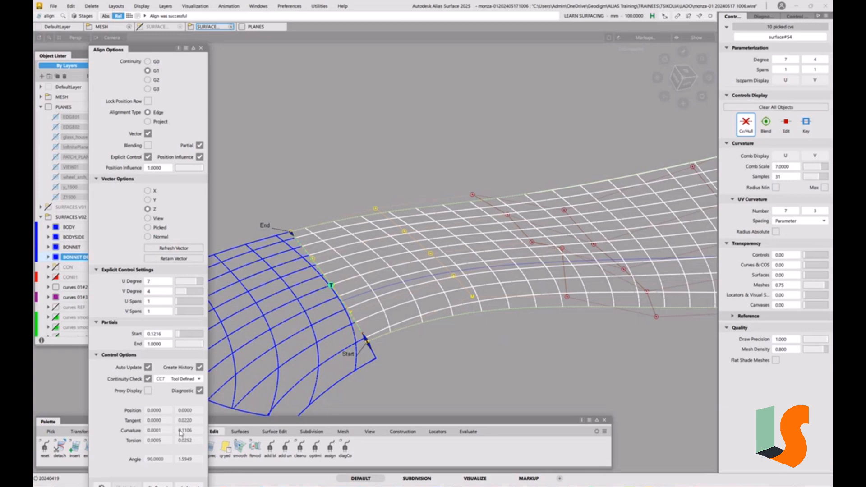
left_click(176, 382)
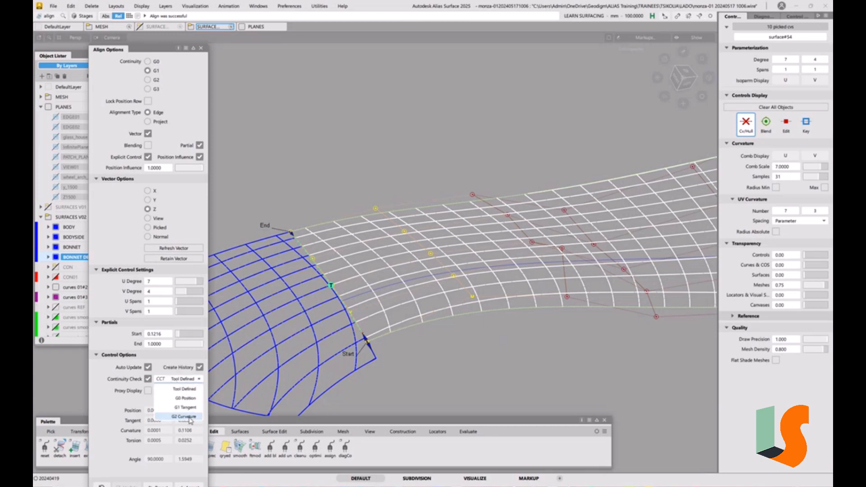
left_click(188, 417)
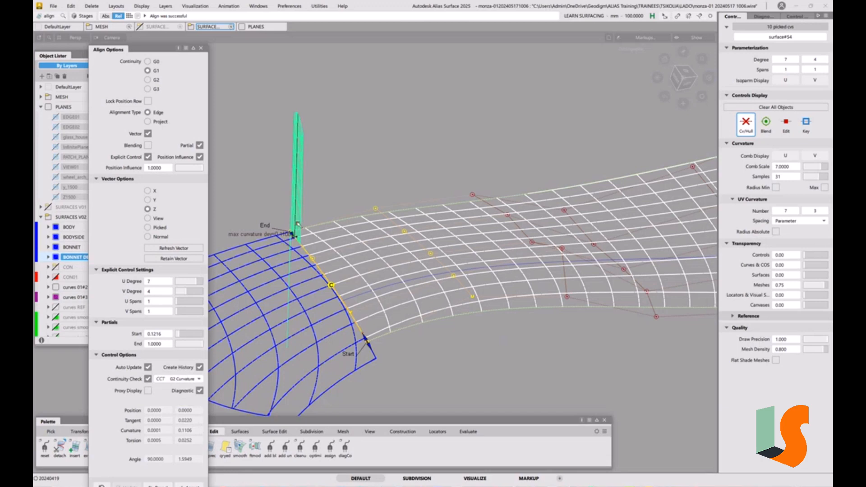
Step: Try G2 continuity on the aligned edge, then return it to G1 and clear the selection
left_click(148, 80)
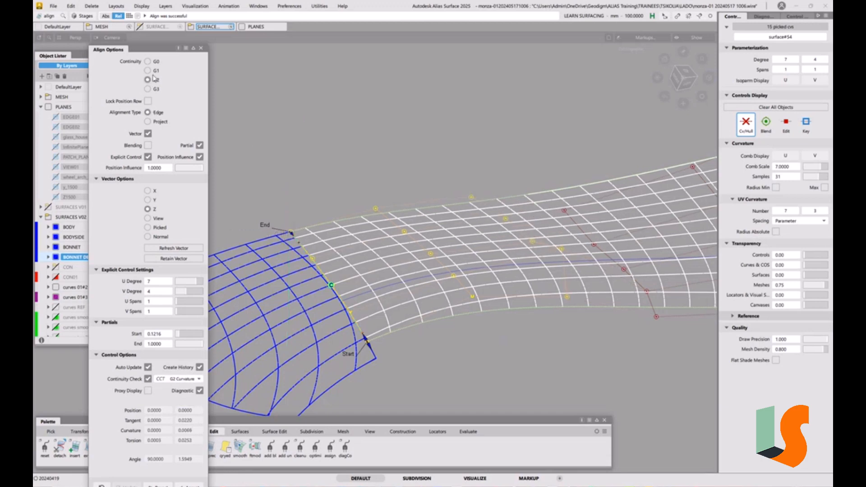
left_click(153, 72)
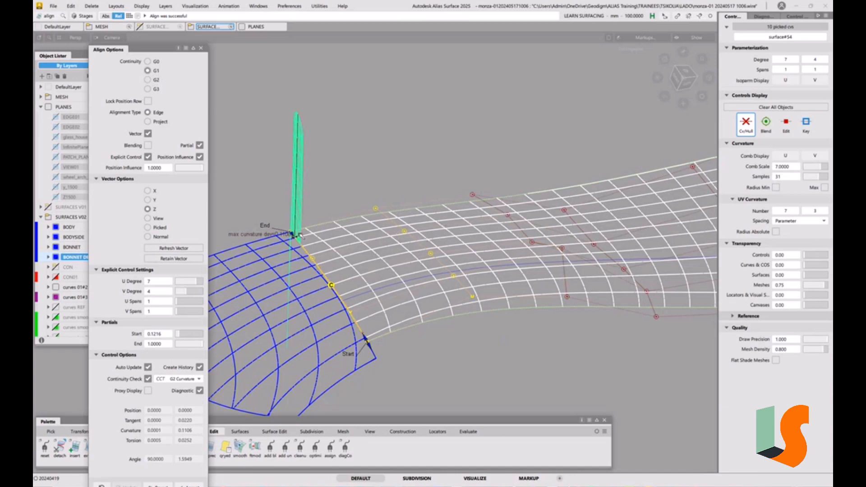
key("space")
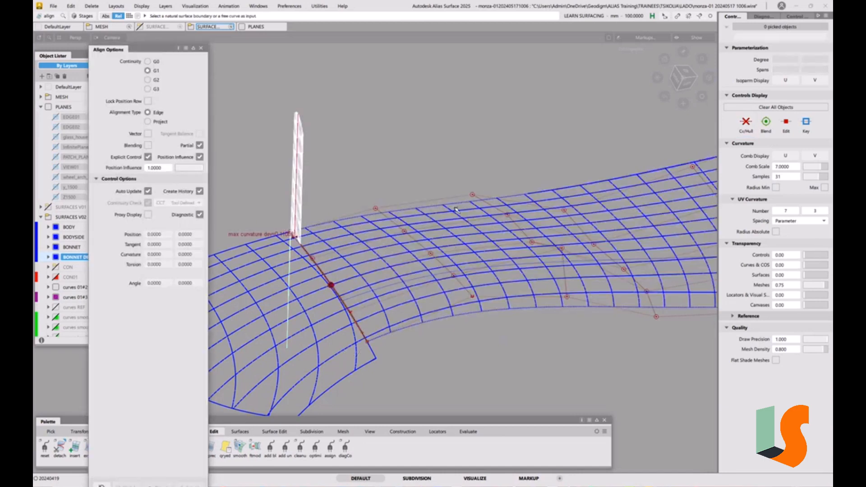
Step: Nudge a single CV of the extended surface with Transform CV to correct the curvature deviation at the seam's End
key("t")
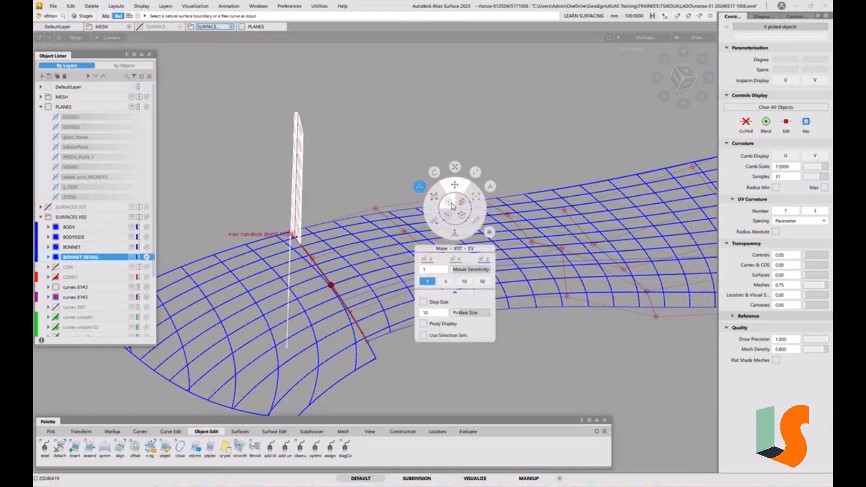
left_click(331, 285)
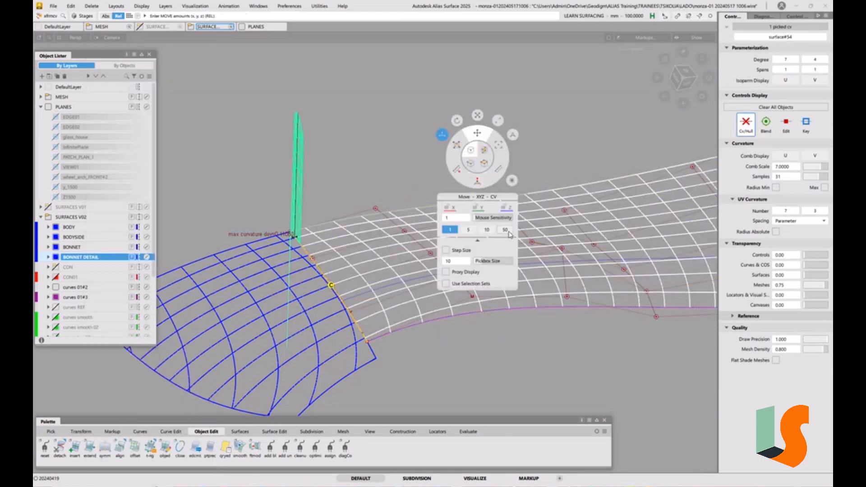
right_click_drag(411, 146, 409, 166)
left_click_drag(526, 311, 515, 218, "ctrl+shift")
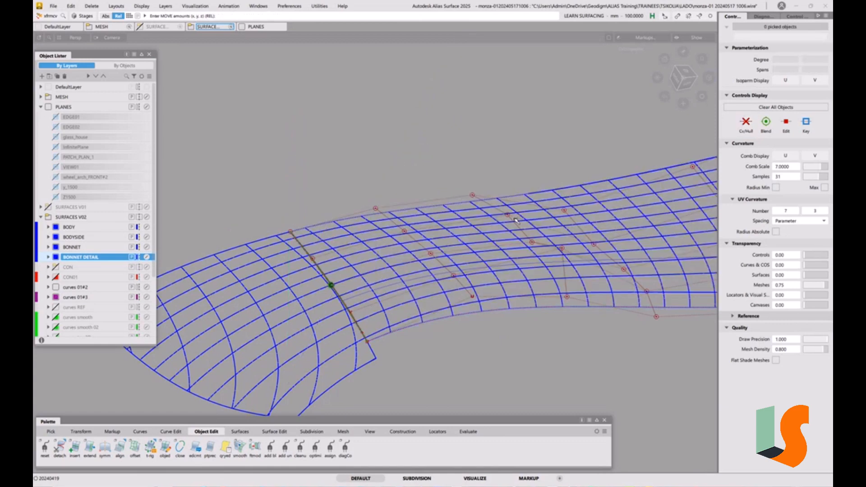
Step: Bring back the rest of the car's surfaces and hide the PLANES and MESH layers
right_click_drag(516, 220, 315, 285, "ctrl+shift")
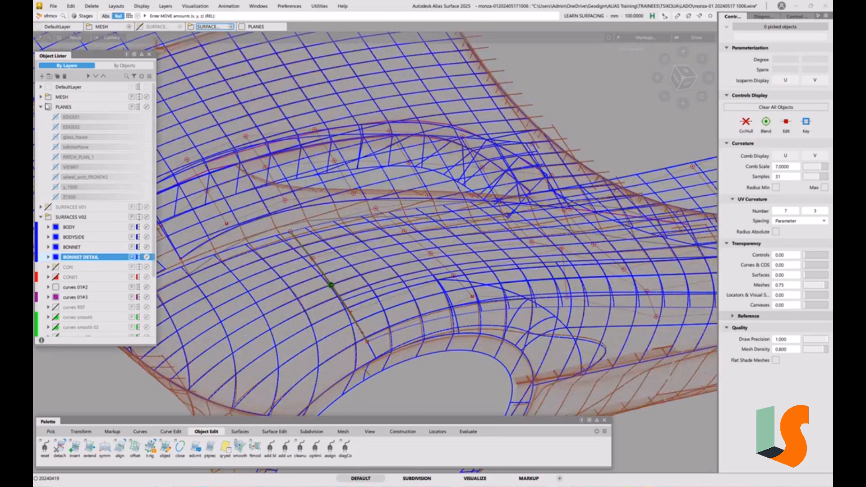
left_click(40, 107)
left_click(48, 107)
left_click(49, 97)
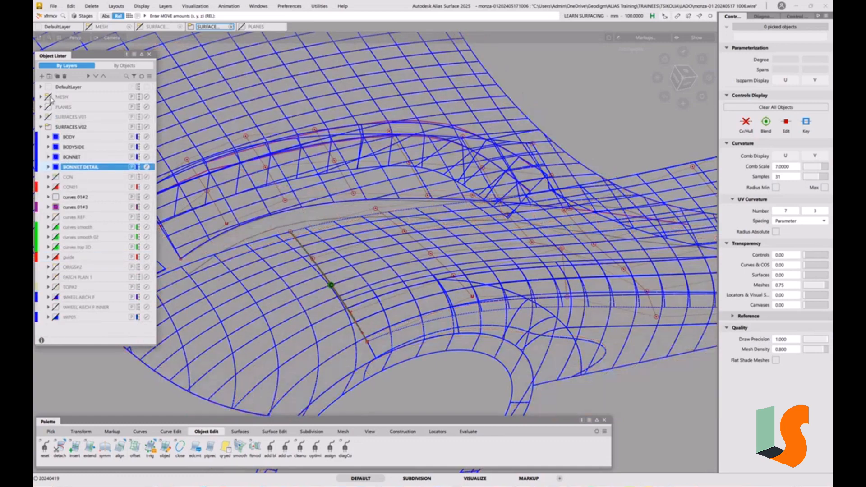
left_click_drag(396, 240, 408, 226, "alt+shift")
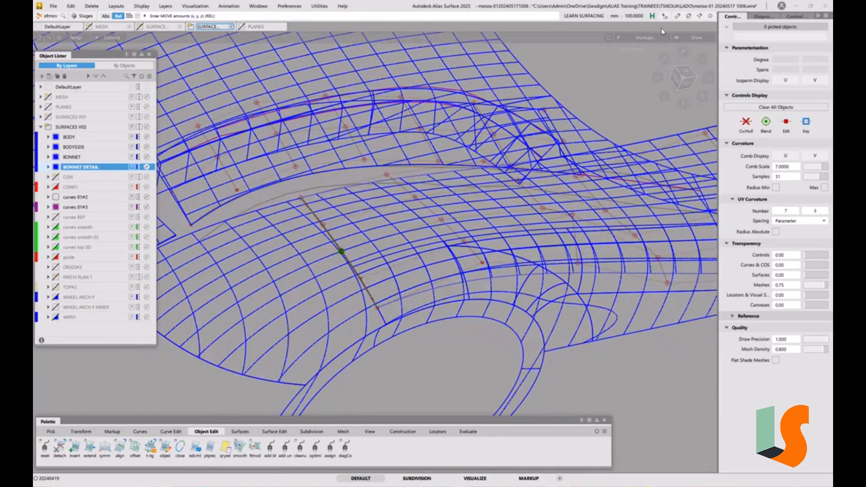
Step: Clear the X and Y axis cross sections from all objects in the Cross Section Editor
left_click(796, 17)
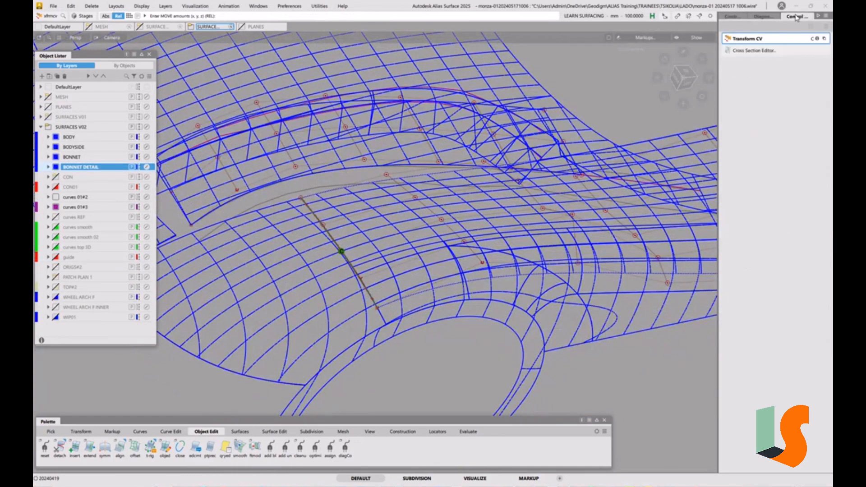
left_click(747, 51)
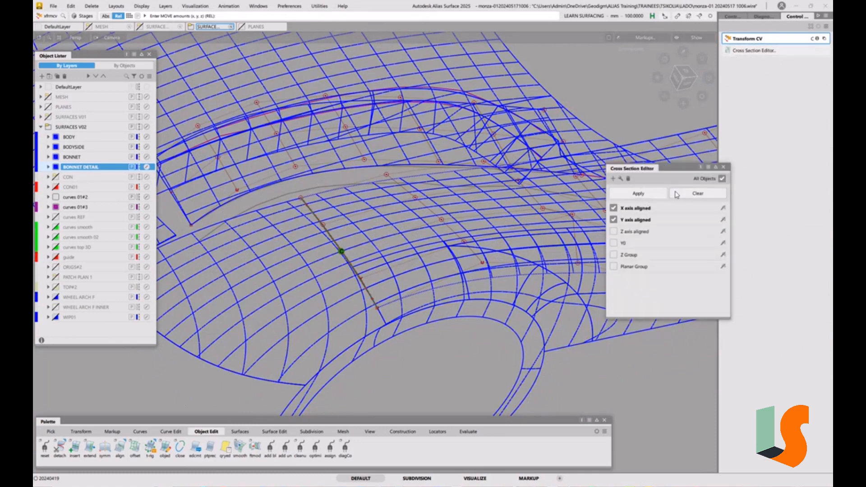
left_click(698, 193)
left_click(724, 167)
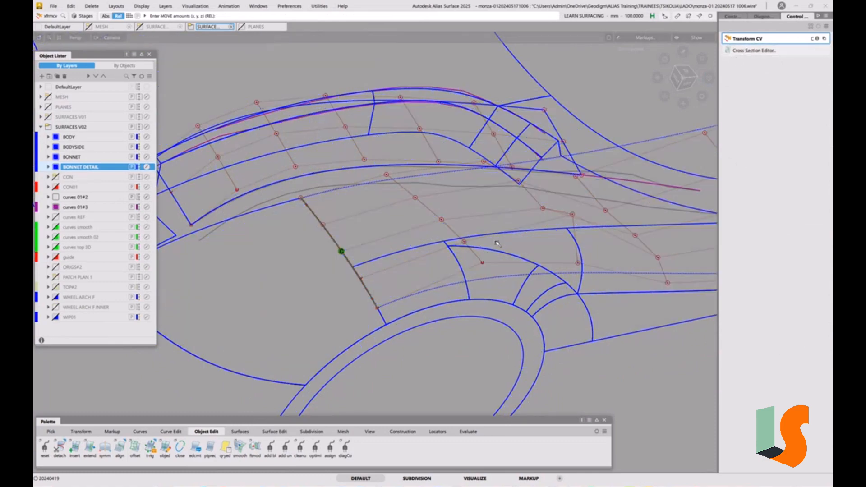
Step: Add G2 surface continuity checks along the extended surface's lower edge and the adjoining patch edges above the wheel arch
left_click_drag(498, 243, 474, 247, "alt+shift")
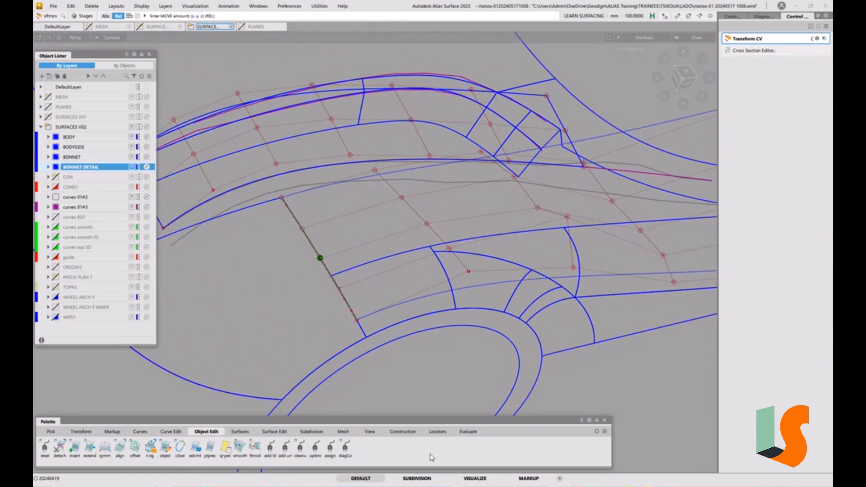
left_click(468, 432)
double_click(46, 457)
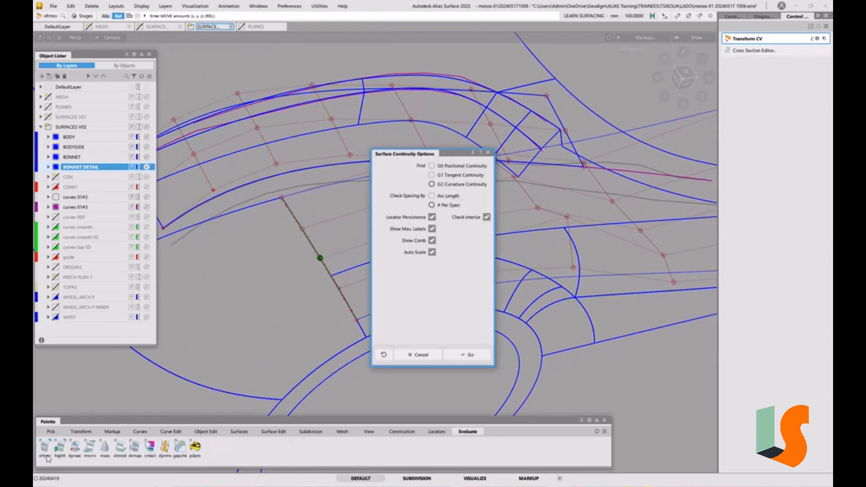
left_click(480, 360)
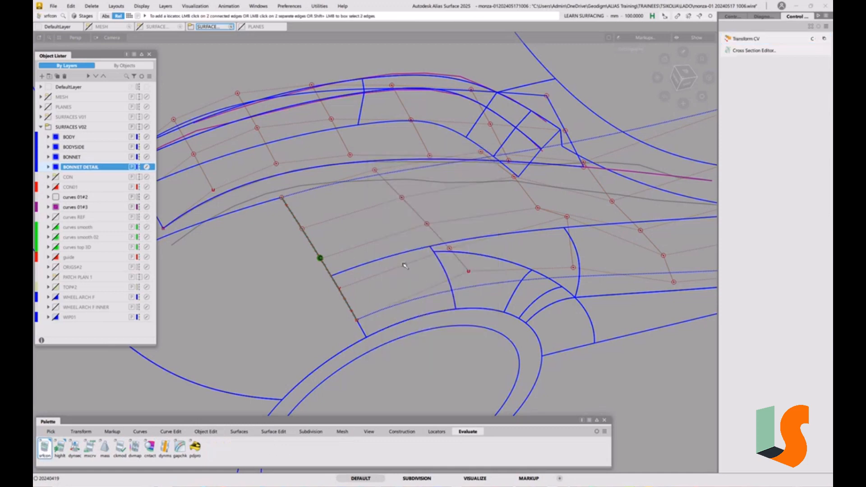
left_click(400, 256)
left_click(446, 271)
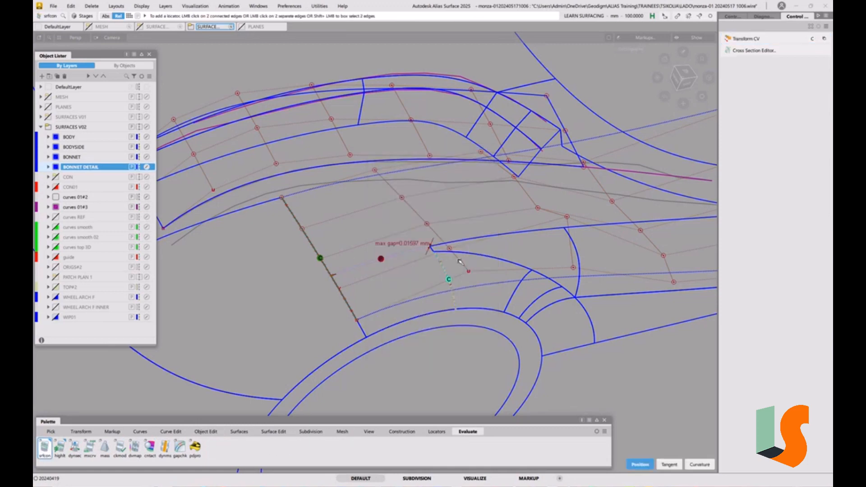
left_click(482, 255)
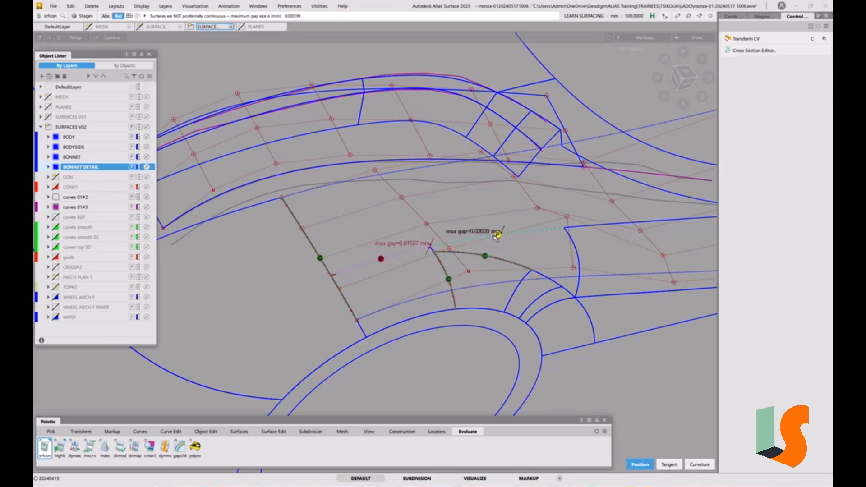
Step: Save the model with the continuity checks in place
left_click_drag(443, 268, 428, 228, "alt+shift")
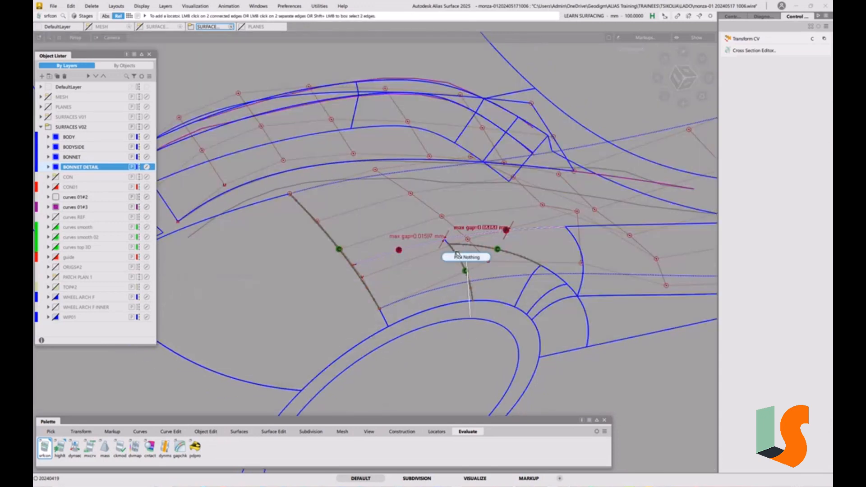
left_click_drag(472, 259, 426, 263, "alt+shift")
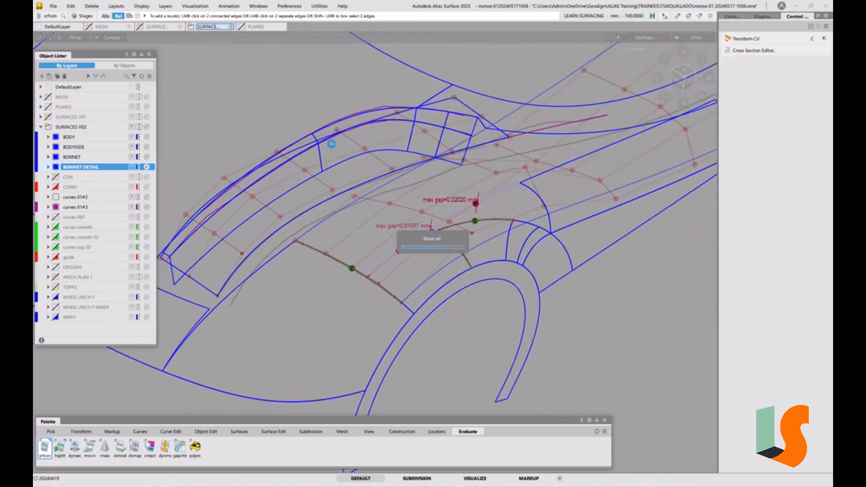
left_click(333, 145)
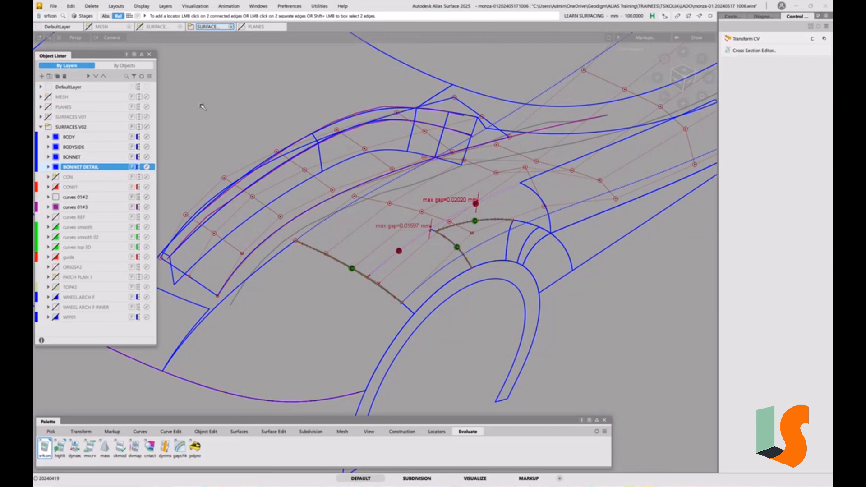
left_click_drag(330, 212, 362, 244, "ctrl+shift")
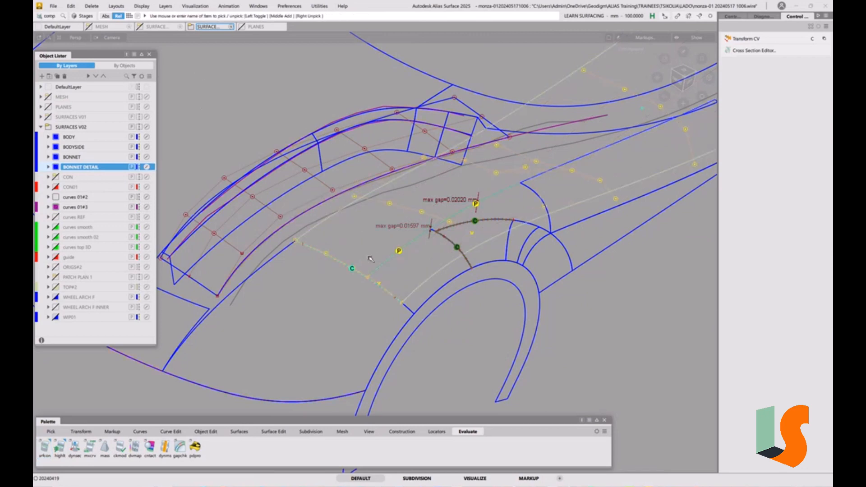
key("Delete")
left_click(455, 279)
left_click(53, 6)
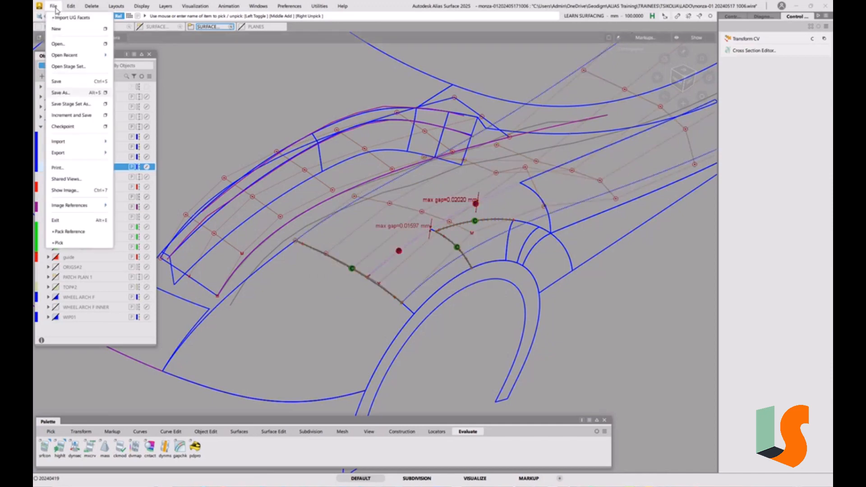
mouse_move(64, 54)
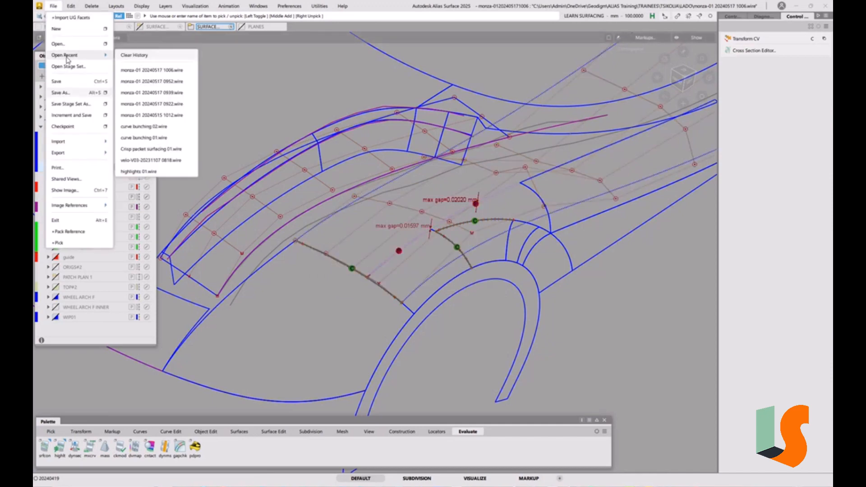
left_click(153, 82)
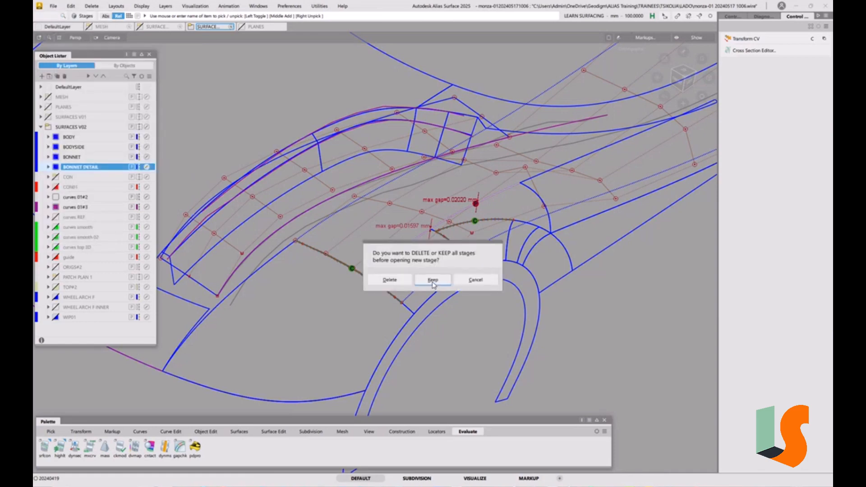
left_click(432, 280)
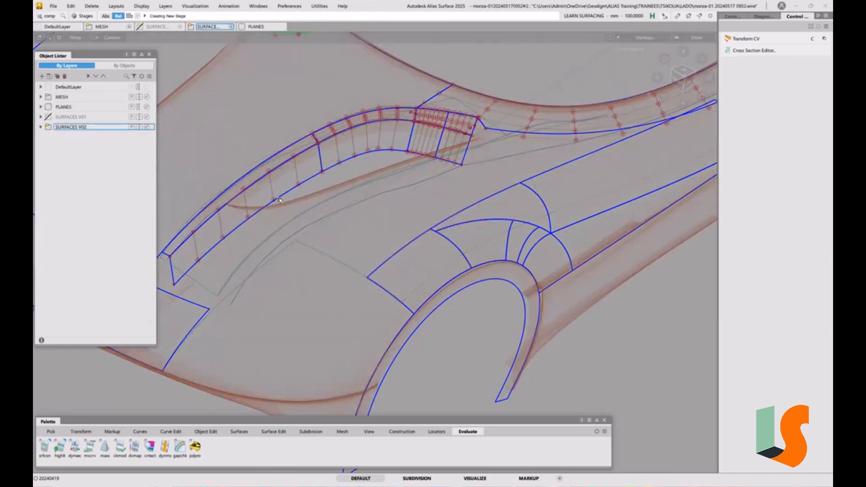
Step: Show the BODY layer within SURFACES V02 in the earlier model's stage and identify its original body surface
left_click(41, 127)
left_click(55, 137)
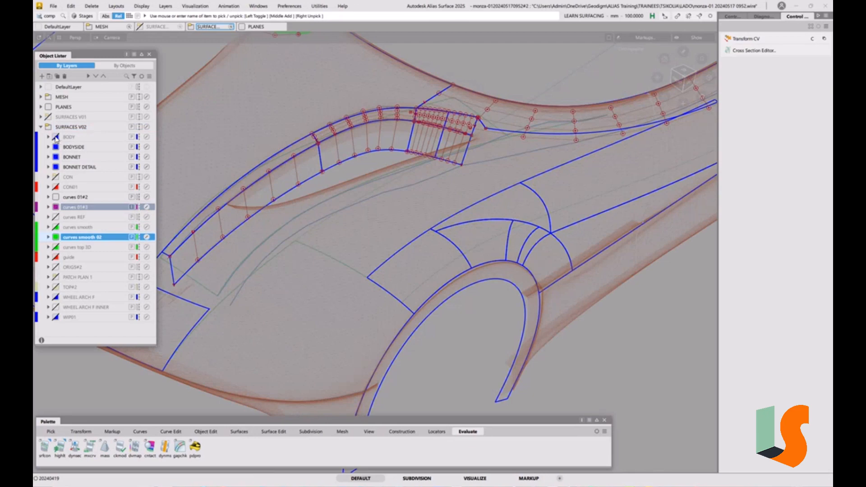
left_click(345, 229)
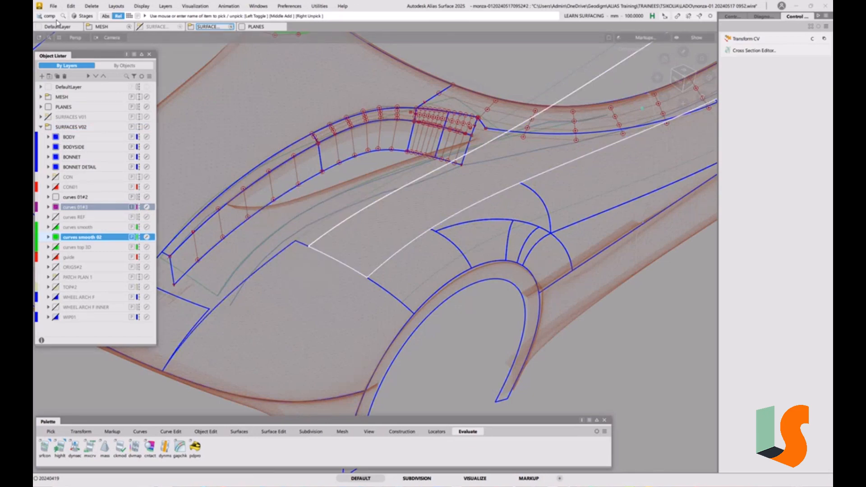
left_click(427, 279)
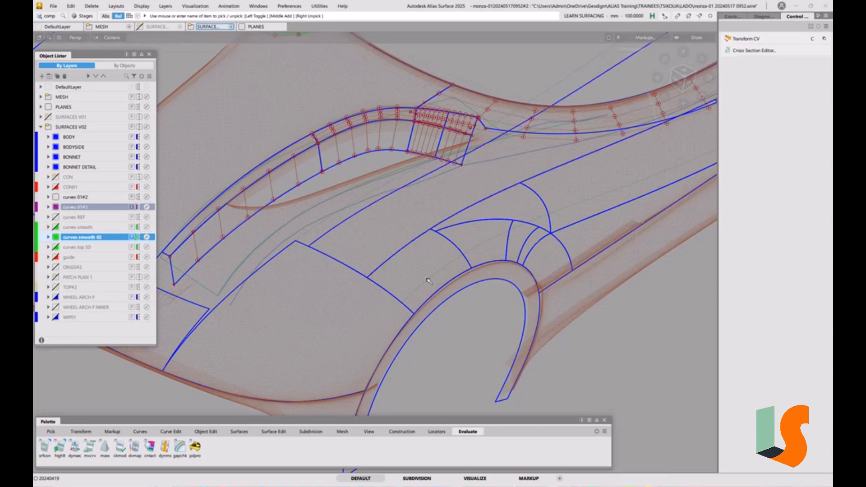
Step: Add curvature continuity checks along the original body surface's lower edge and its joins with the patches above the wheel arch
double_click(45, 447)
left_click(468, 355)
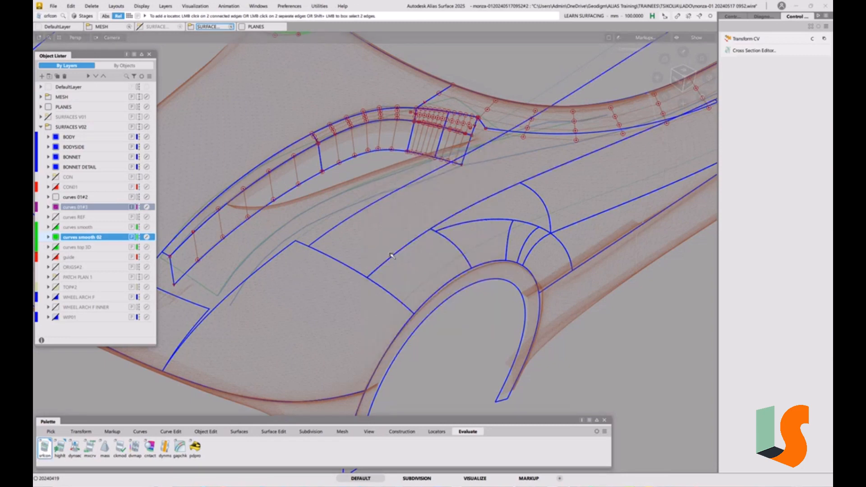
left_click(393, 257)
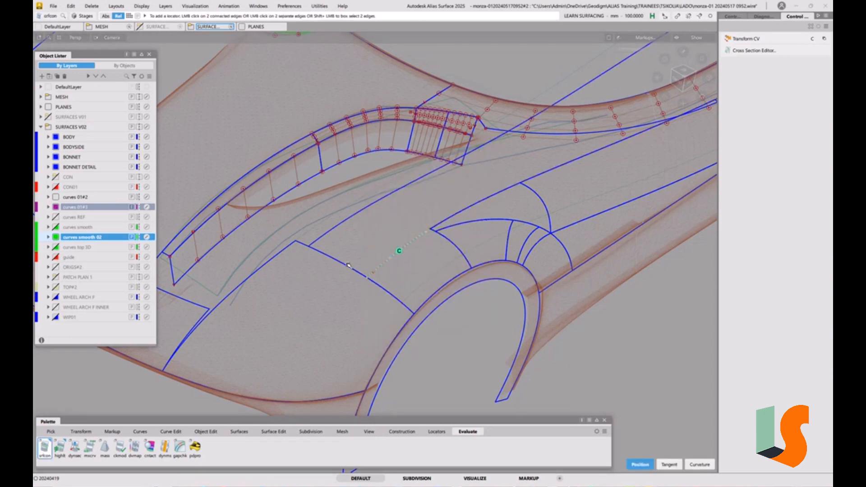
left_click(453, 219)
left_click(457, 223)
left_click(301, 221)
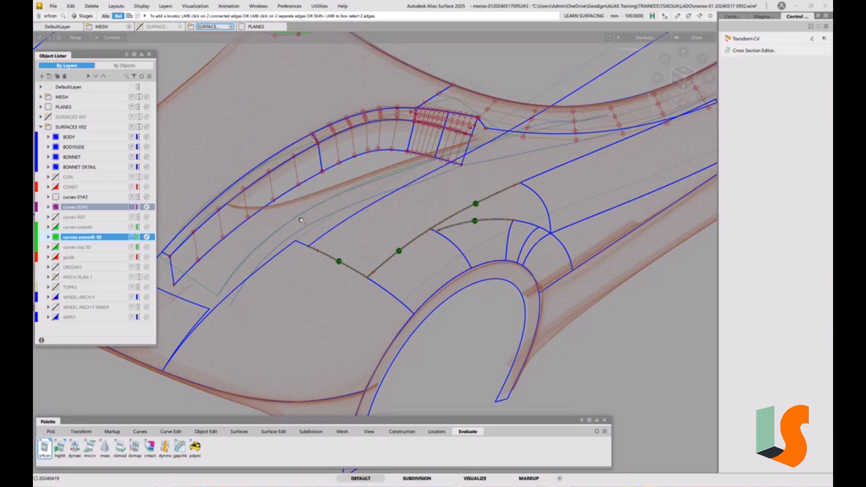
left_click_drag(364, 216, 345, 220, "ctrl+shift")
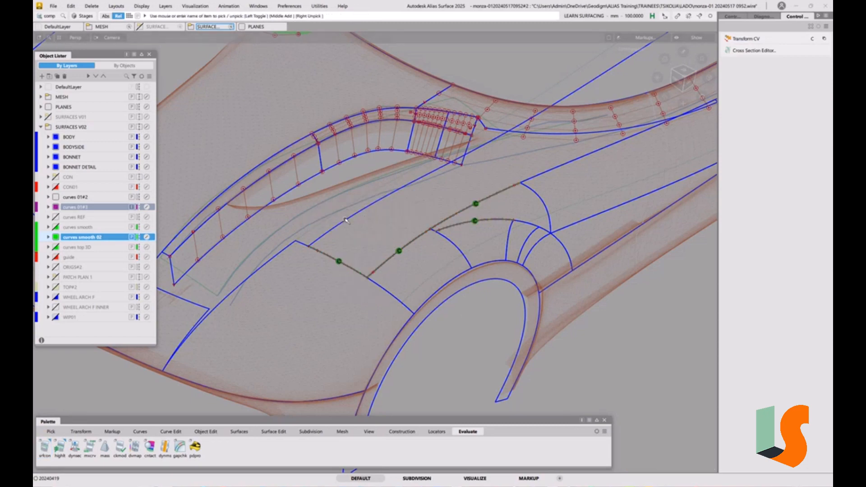
left_click(345, 220)
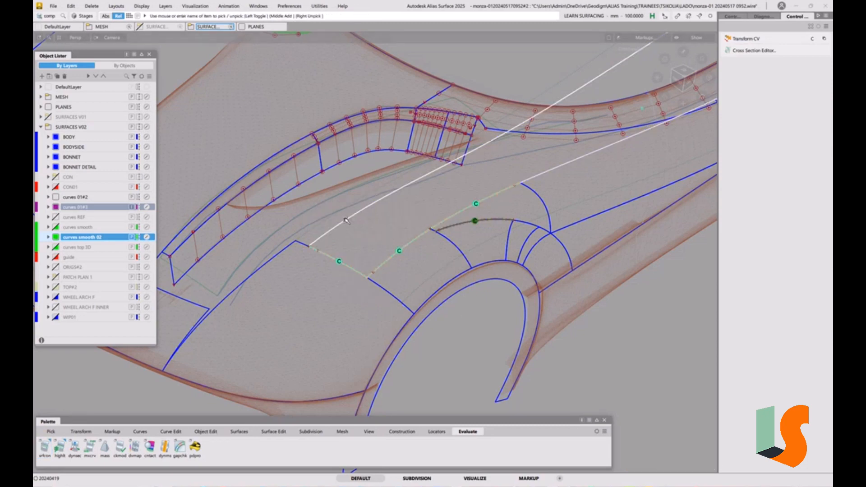
left_click(87, 16)
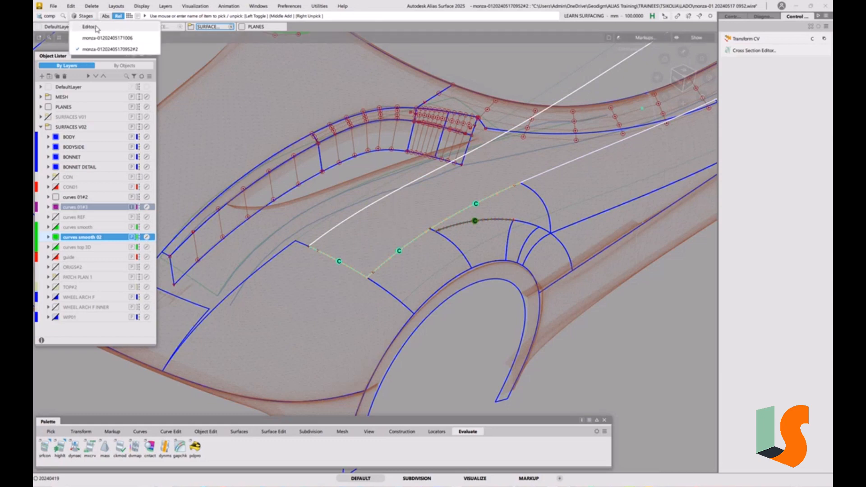
left_click(110, 38)
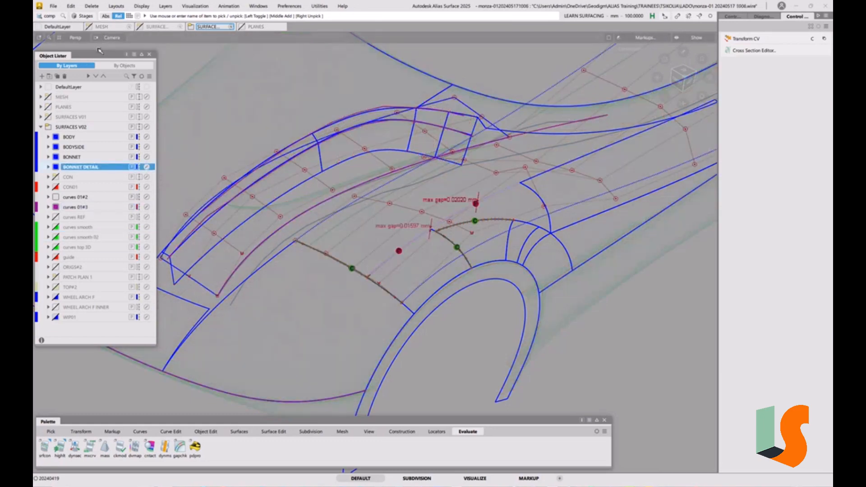
Step: Paste the copied body surface into the working stage using the Same Layers option
left_click(71, 7)
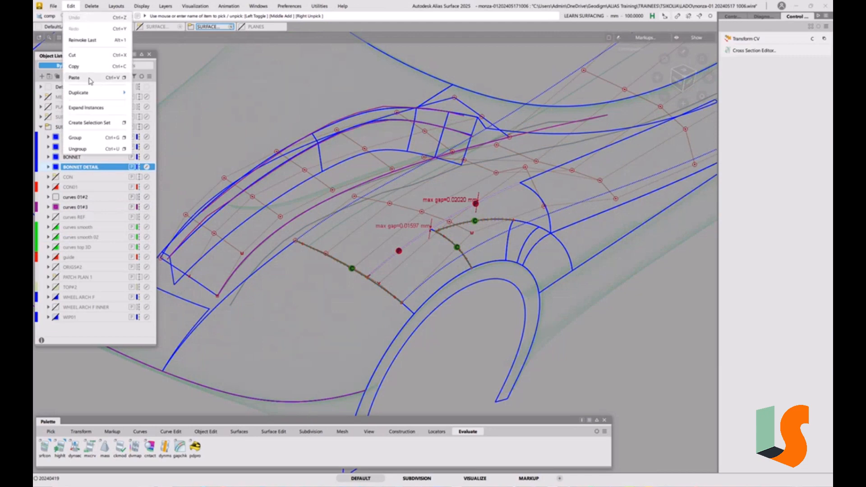
left_click(124, 78)
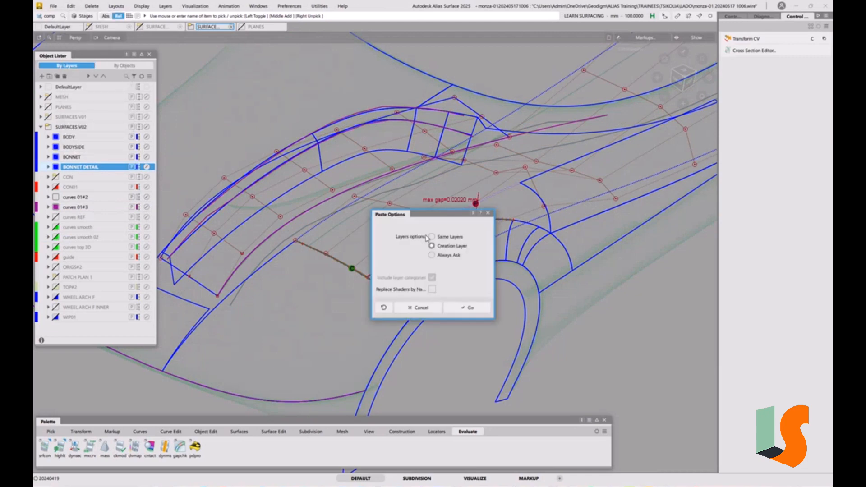
left_click(445, 240)
left_click(478, 310)
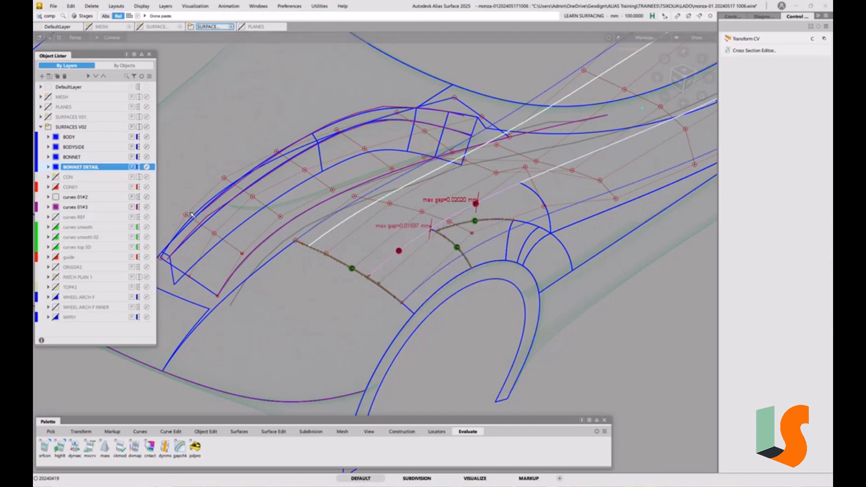
left_click_drag(259, 189, 258, 156, "ctrl+shift")
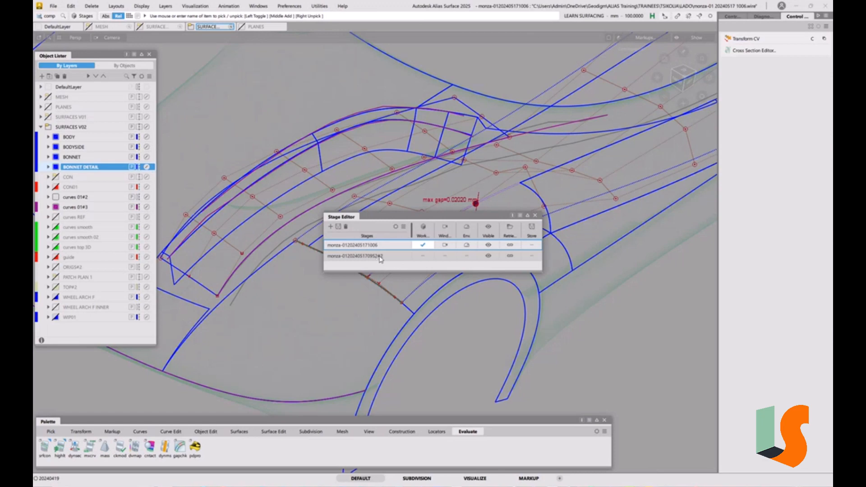
left_click(379, 256)
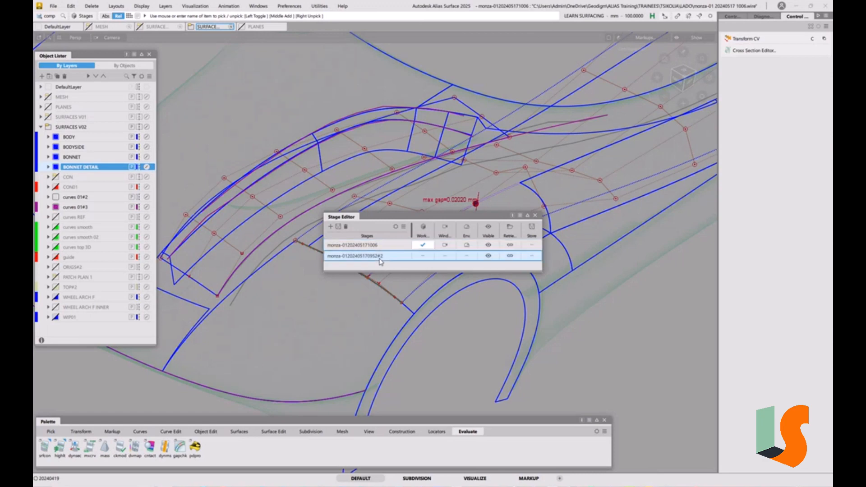
left_click(347, 227)
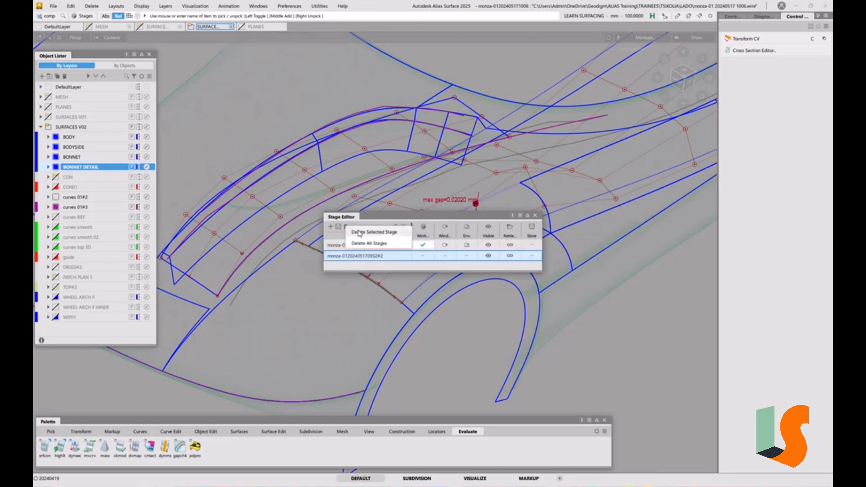
left_click(365, 232)
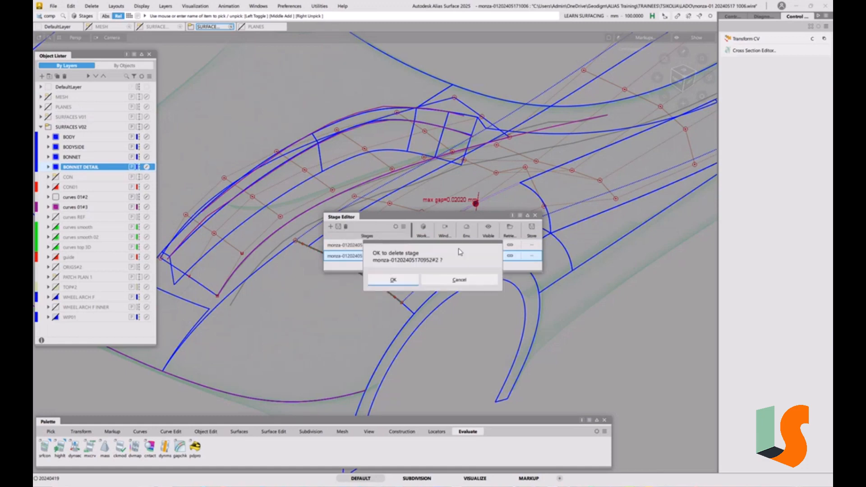
left_click(405, 279)
left_click(535, 215)
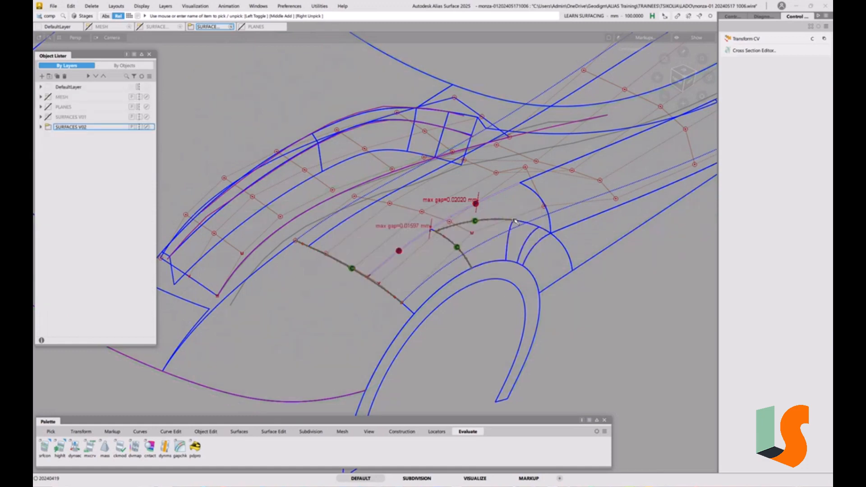
Step: Delete the two failing continuity checks along the body surface's edge above the wheel arch
left_click_drag(440, 271, 420, 318, "ctrl+shift")
left_click(411, 243)
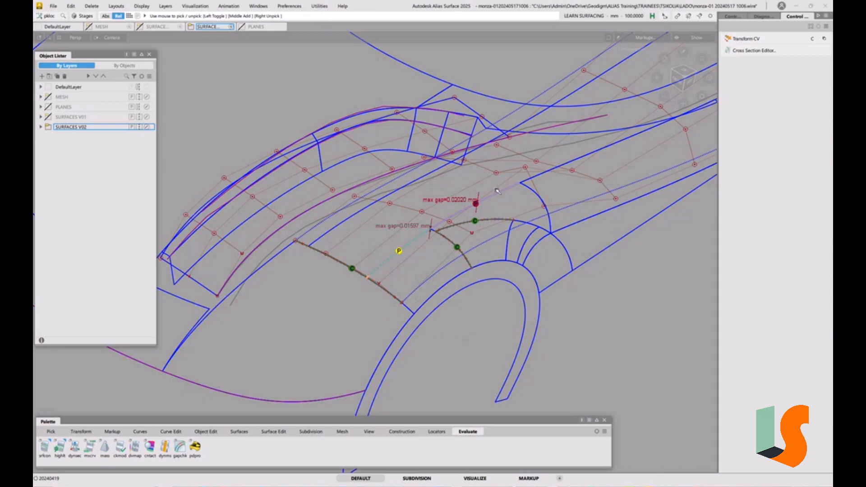
left_click(496, 191)
key("Delete")
left_click(423, 271)
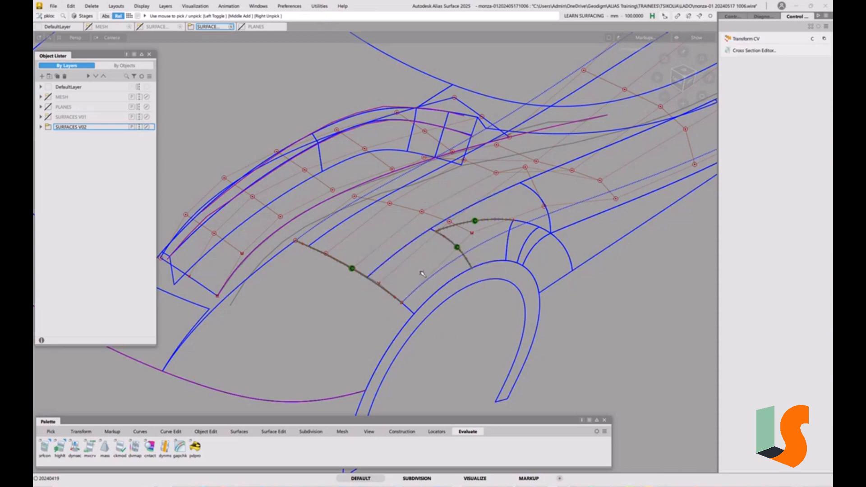
Step: Add curvature continuity checks between the pasted body surface and the two adjoining patches above the wheel arch
right_click_drag(436, 279, 422, 335, "alt+shift")
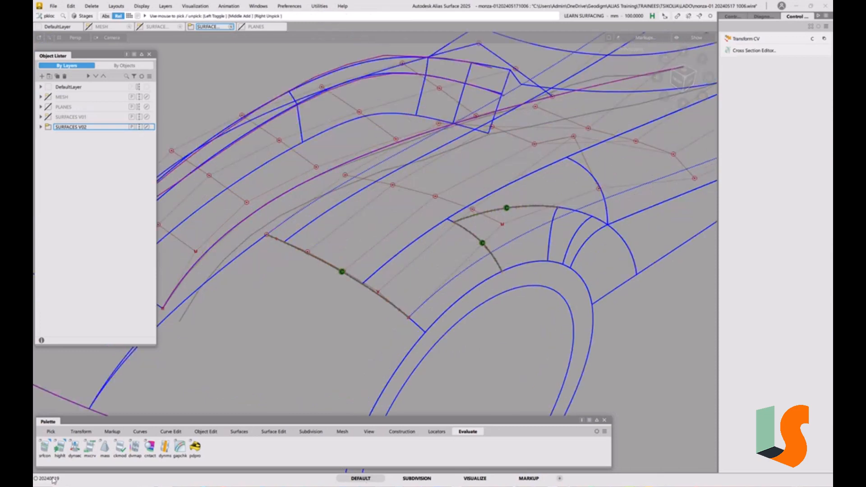
double_click(45, 447)
left_click(479, 358)
left_click(407, 245)
left_click(506, 186)
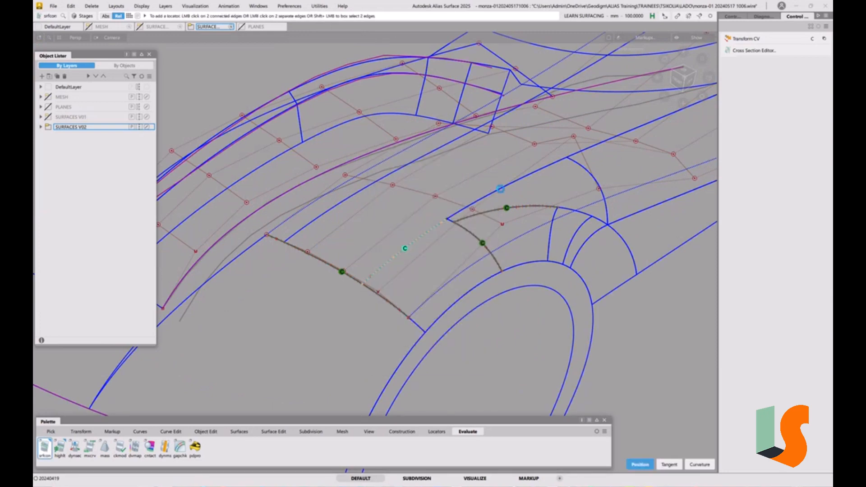
left_click_drag(401, 218, 416, 220, "alt+shift")
middle_click_drag(416, 219, 425, 248, "alt+shift")
left_click_drag(420, 309, 412, 266, "ctrl+shift")
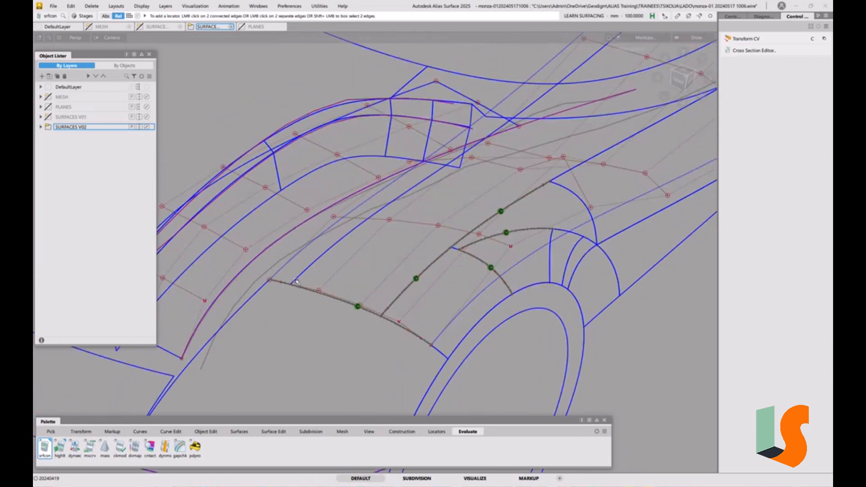
Step: Extend the pasted body surface's inner long edge by about 81 mm towards the bonnet
key("e")
left_click(312, 264)
left_click_drag(312, 263, 307, 265)
left_click_drag(265, 287, 289, 214)
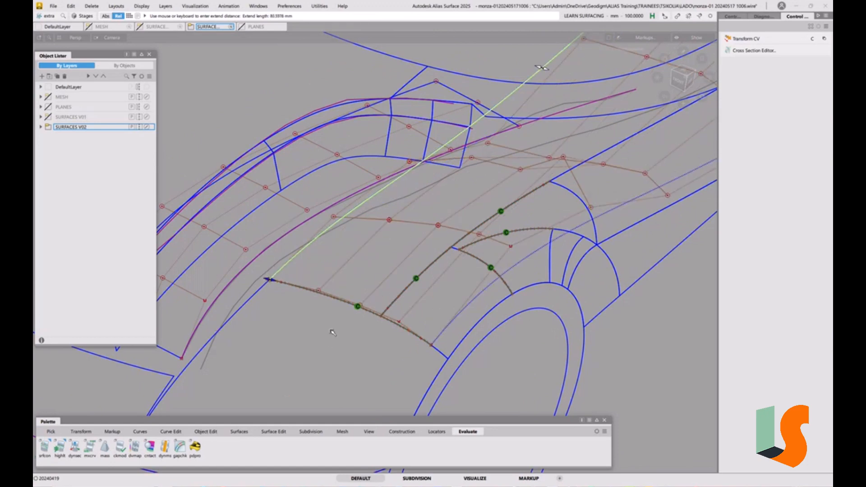
right_click_drag(330, 294, 330, 296, "alt+shift")
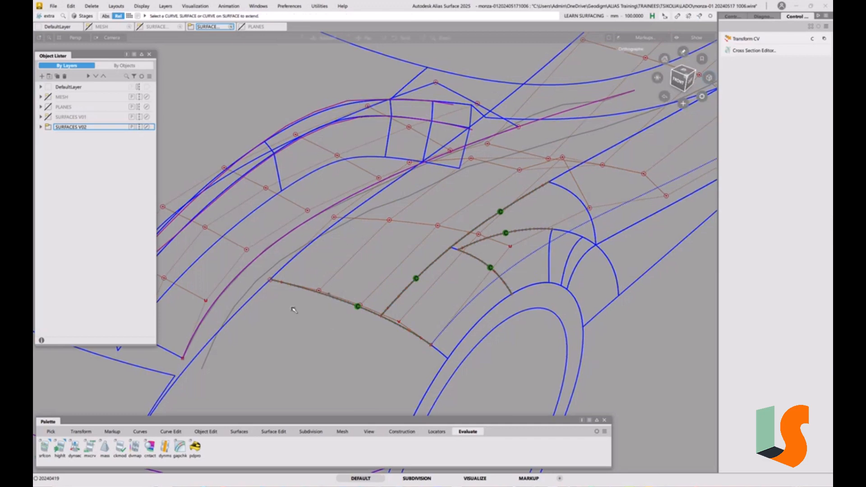
Step: Replace the continuity check along the extended body surface's lower edge with a new one
left_click_drag(294, 310, 373, 267, "alt+shift")
right_click_drag(373, 267, 387, 271, "alt+shift")
left_click_drag(391, 304, 393, 366, "ctrl+shift")
left_click(383, 264)
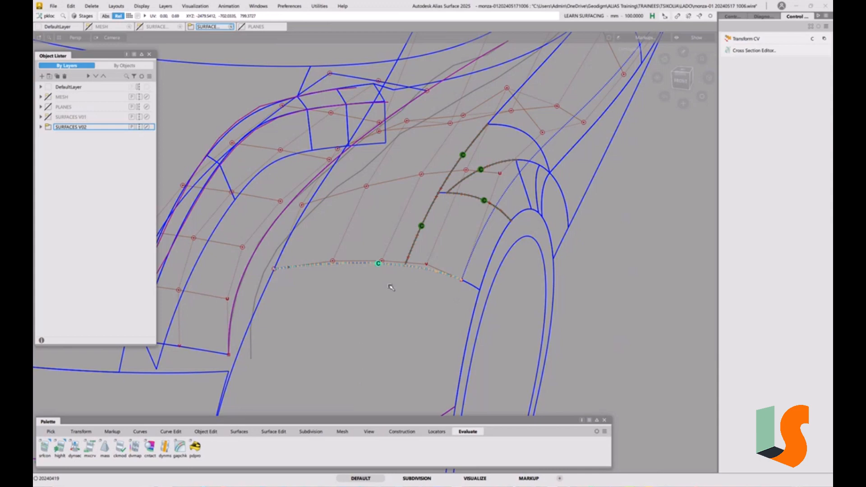
key("Delete")
left_click(371, 254)
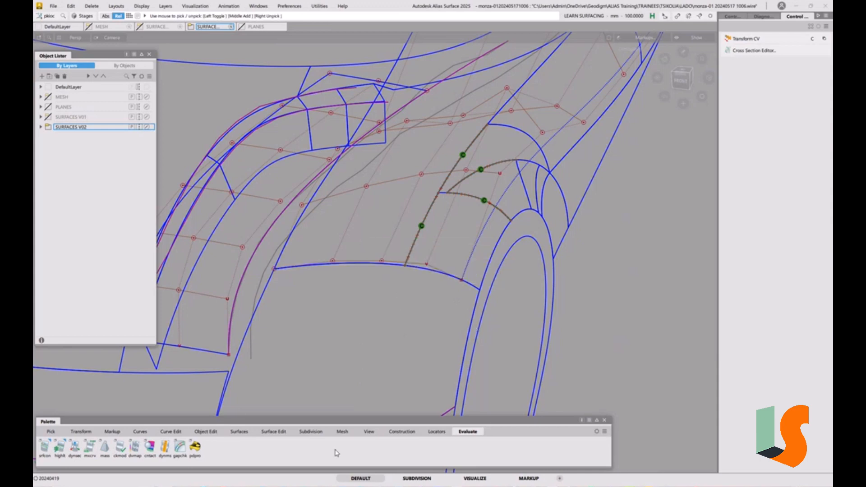
left_click(45, 446)
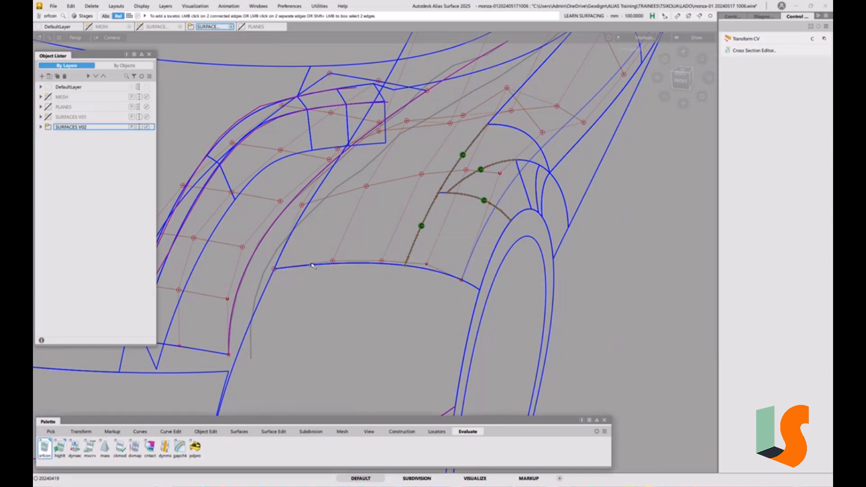
left_click(312, 266)
left_click(353, 293)
Step: Inspect the extended body surface's transition into its neighbours in shaded display from a more frontal angle
key("5")
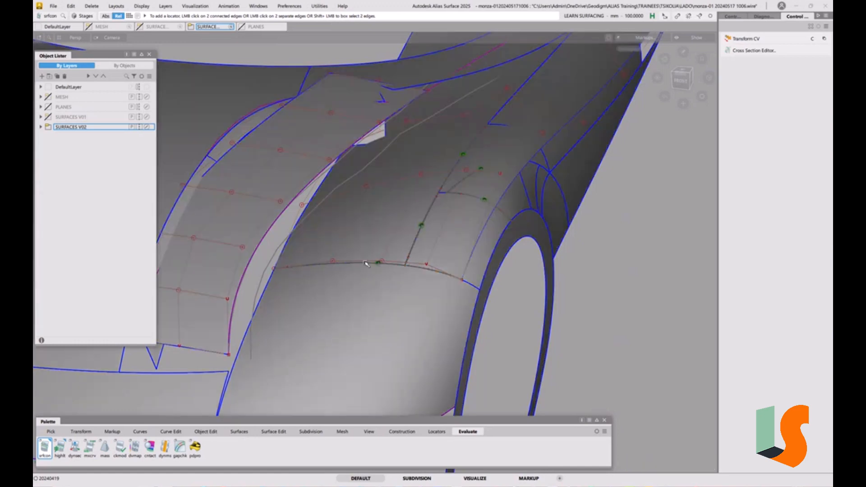
key("5")
mouse_move(305, 279)
left_mouse_down("alt+shift")
mouse_move(334, 270)
mouse_move(315, 280)
mouse_move(350, 285)
left_mouse_up("alt+shift")
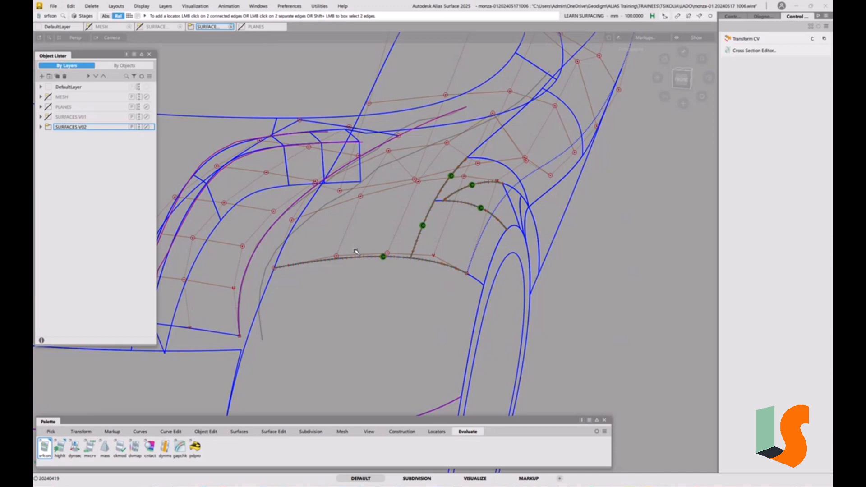
key("5")
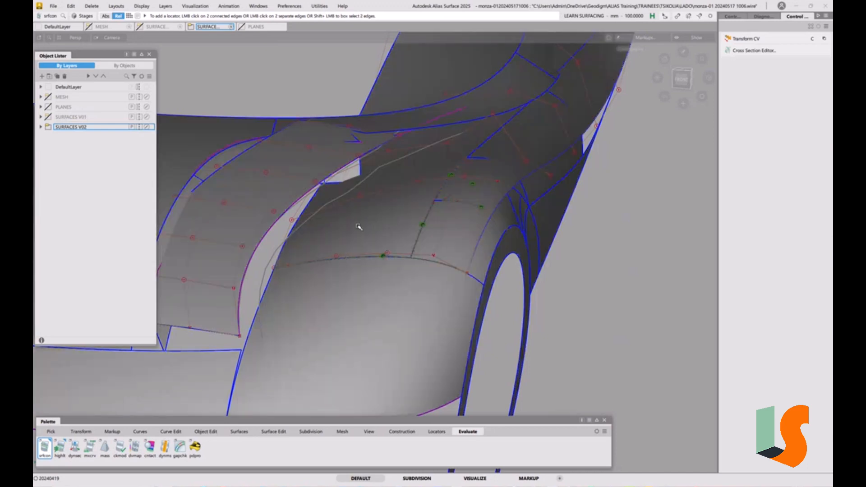
Step: Show the MESH layer and display X axis aligned and Y axis aligned cross sections on all objects
left_click(49, 97)
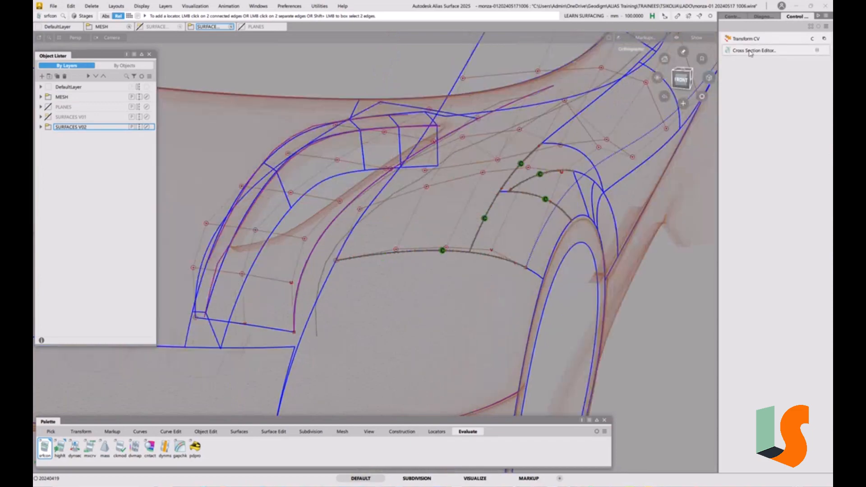
left_click(751, 51)
left_click(614, 209)
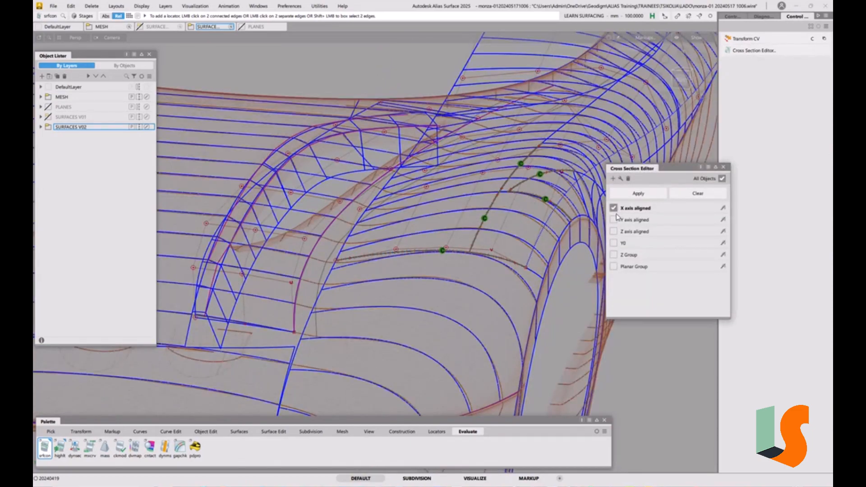
left_click(614, 220)
left_click(723, 167)
Step: Compare the body surface's cross sections with the mesh sections around the front wheel arch and bonnet transition
left_click_drag(383, 303, 377, 257, "ctrl+shift")
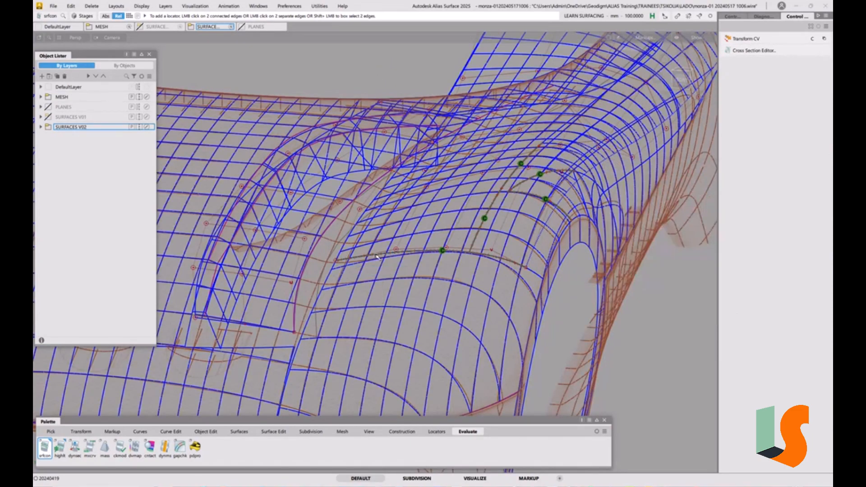
right_click_drag(377, 256, 312, 217, "alt+shift")
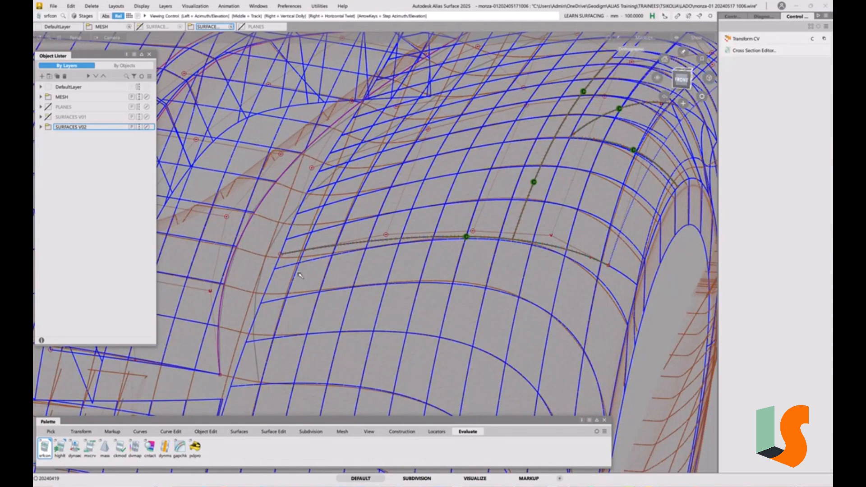
right_click_drag(299, 305, 248, 303, "alt+shift")
middle_click_drag(248, 303, 273, 302, "alt+shift")
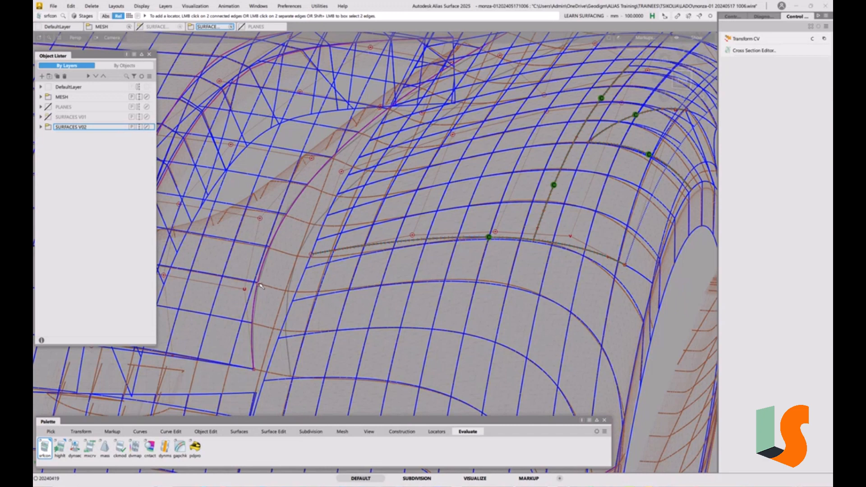
key("shift+alt")
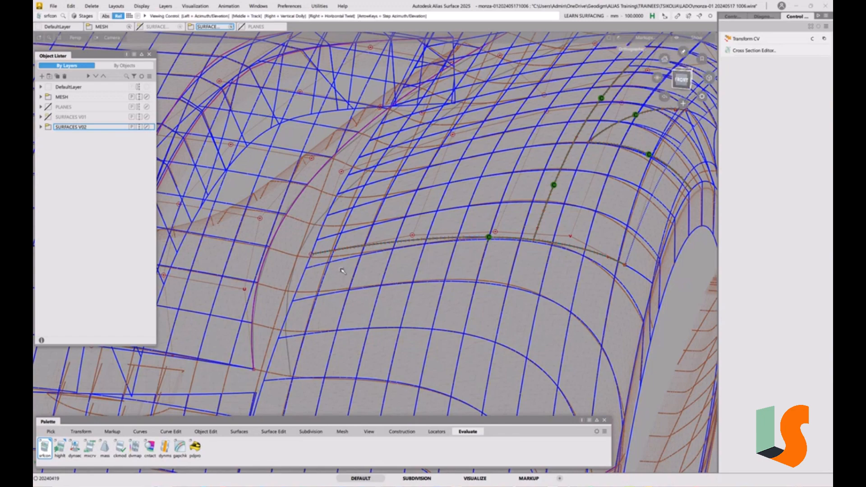
left_click_drag(343, 270, 431, 197, "alt+shift")
middle_click_drag(431, 197, 416, 186, "alt+shift")
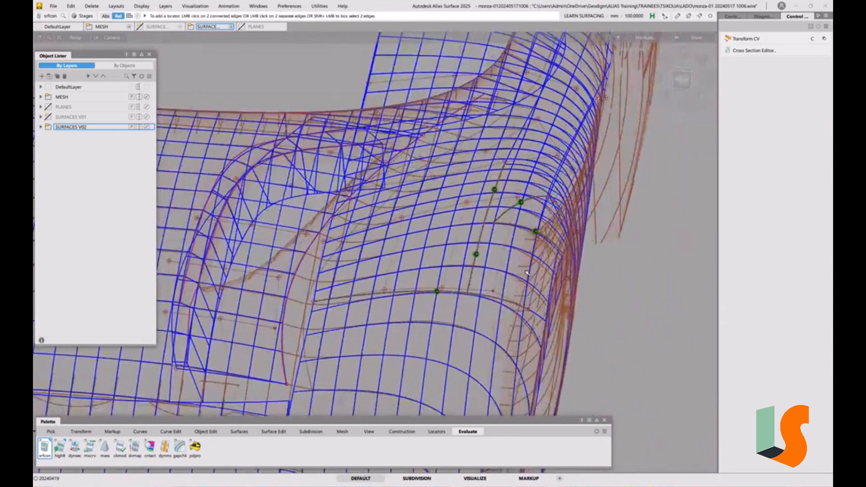
left_click(516, 196)
right_click_drag(515, 197, 478, 231, "alt+shift")
left_click_drag(478, 231, 390, 226, "alt+shift")
Step: Expand the SURFACES V02 folder and hide the BODYSIDE layer while keeping the BODY layer visible
left_click(41, 127)
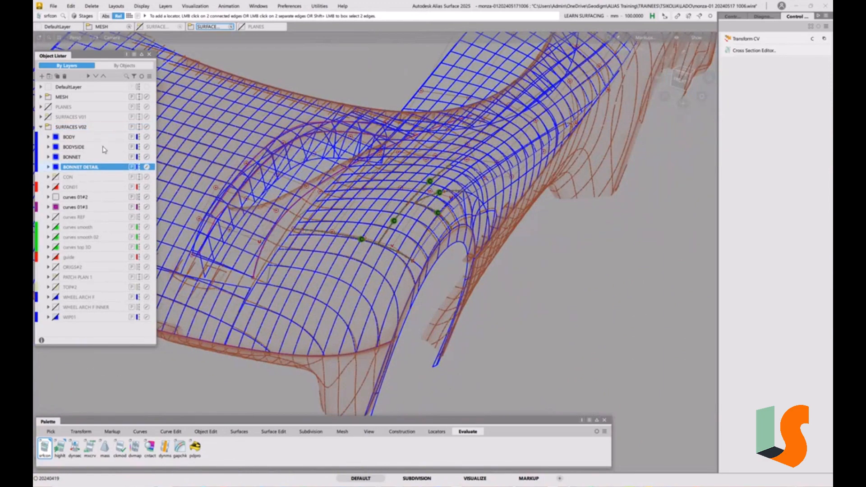
left_click(55, 137)
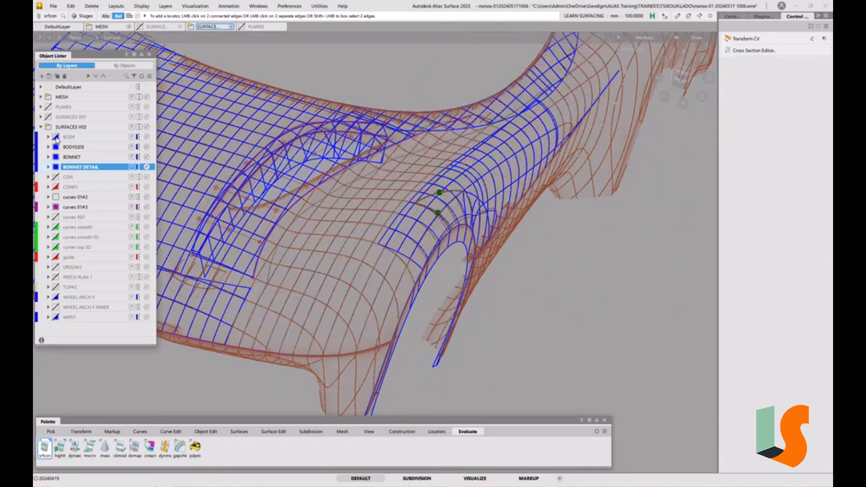
left_click(56, 137)
left_click(55, 137)
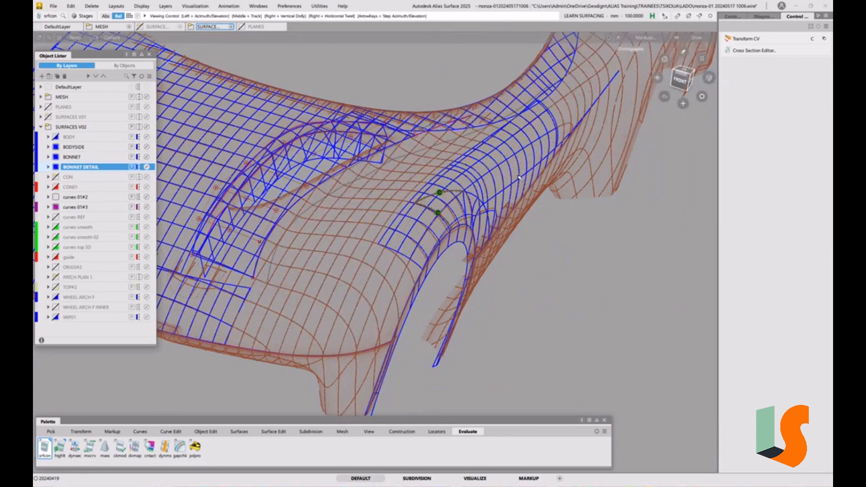
left_click_drag(519, 178, 500, 218, "alt+shift")
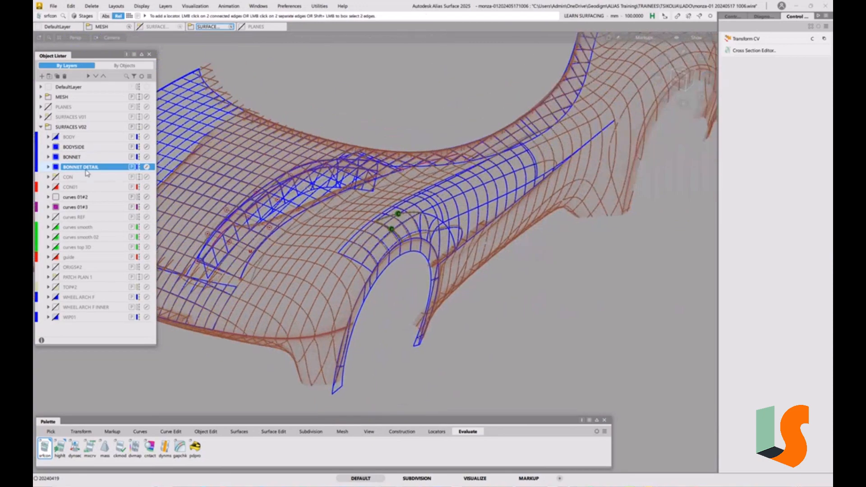
left_click(57, 148)
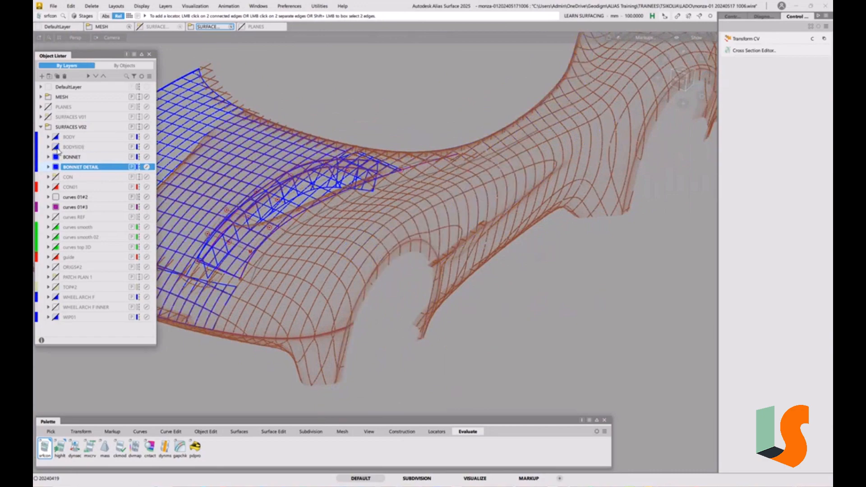
left_click(56, 137)
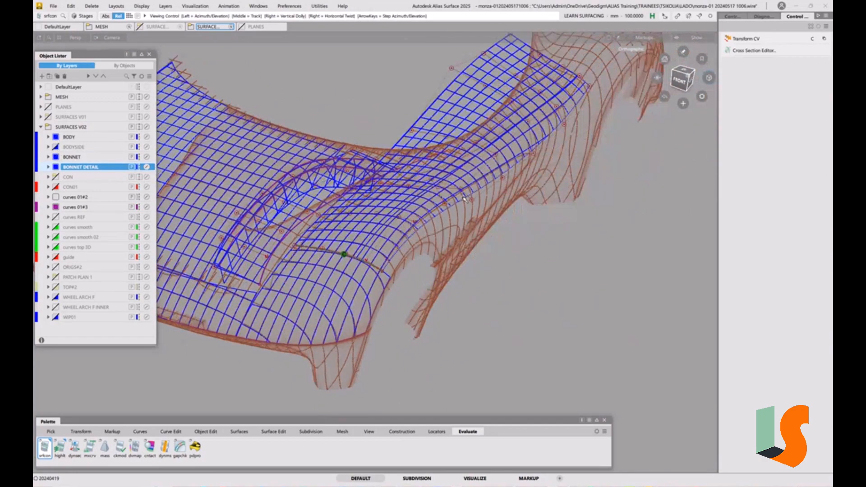
Step: Examine where the body surface's sections depart from the mesh sections along its edge towards the bonnet
right_click_drag(464, 199, 456, 184, "alt+shift")
left_click_drag(415, 194, 387, 244, "alt+shift")
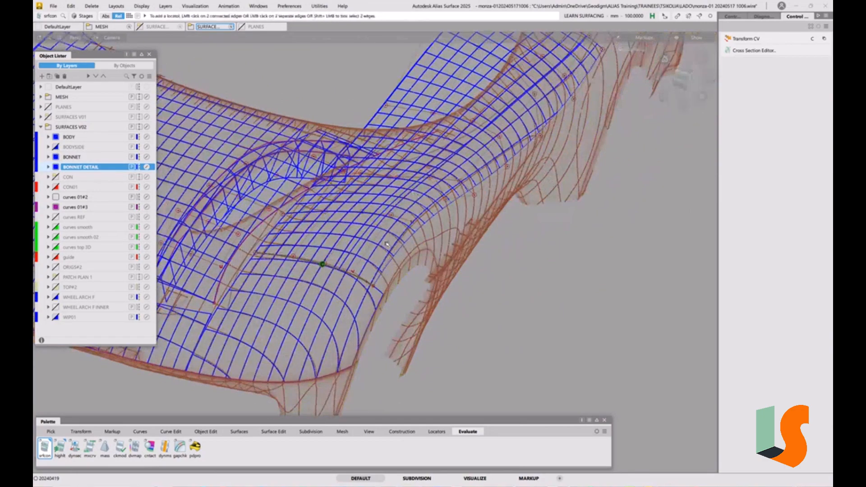
right_click_drag(386, 244, 379, 279, "alt+shift")
middle_click_drag(360, 235, 425, 250, "alt+shift")
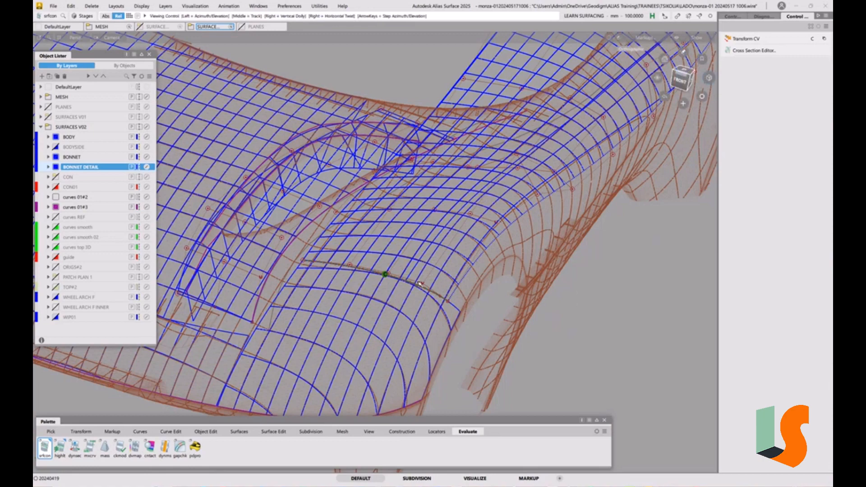
right_click_drag(418, 281, 496, 253, "alt+shift")
left_click_drag(496, 253, 415, 196, "alt+shift")
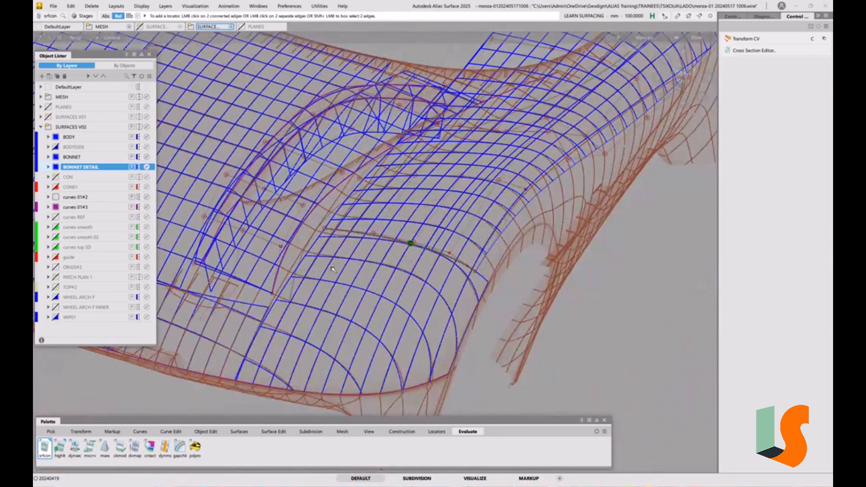
left_click_drag(413, 231, 410, 259, "alt+shift")
right_click_drag(411, 259, 417, 270, "alt+shift")
middle_click_drag(417, 270, 384, 253, "alt+shift")
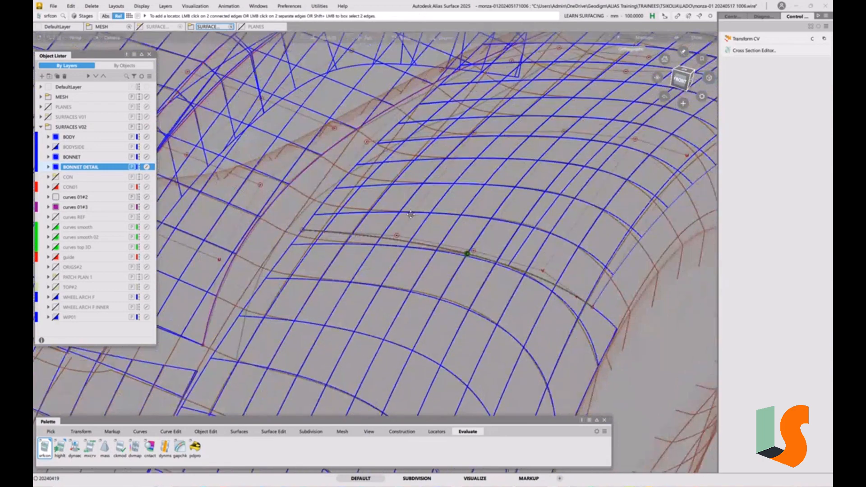
right_click_drag(383, 252, 366, 230, "alt+shift")
left_click_drag(367, 231, 382, 232, "alt+shift")
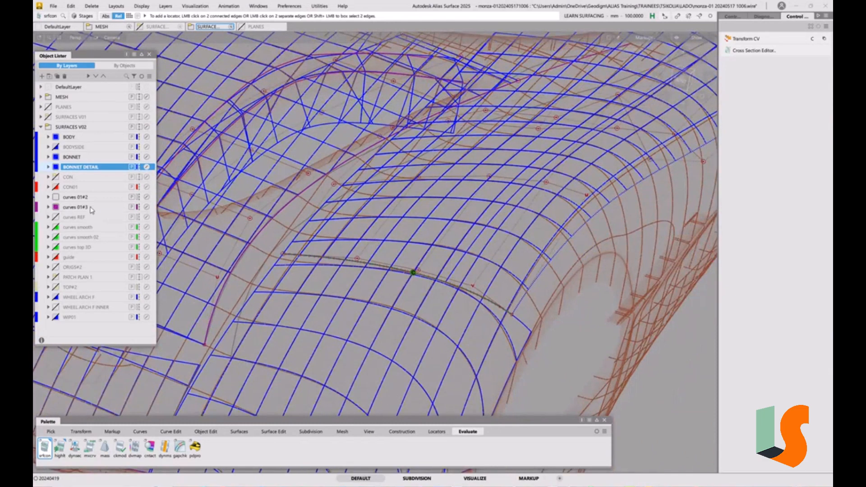
Step: Add a layer named curves 02 to the SURFACES V02 folder below curves 01#3 and colour it green
right_click(75, 128)
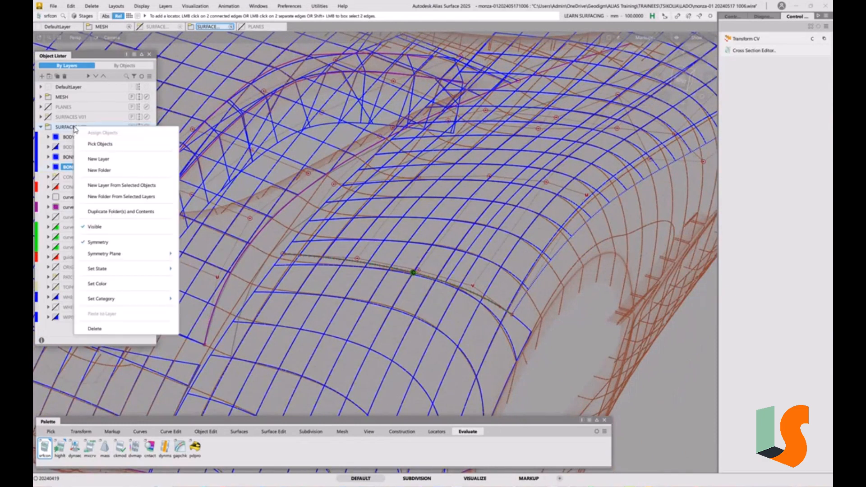
left_click(99, 159)
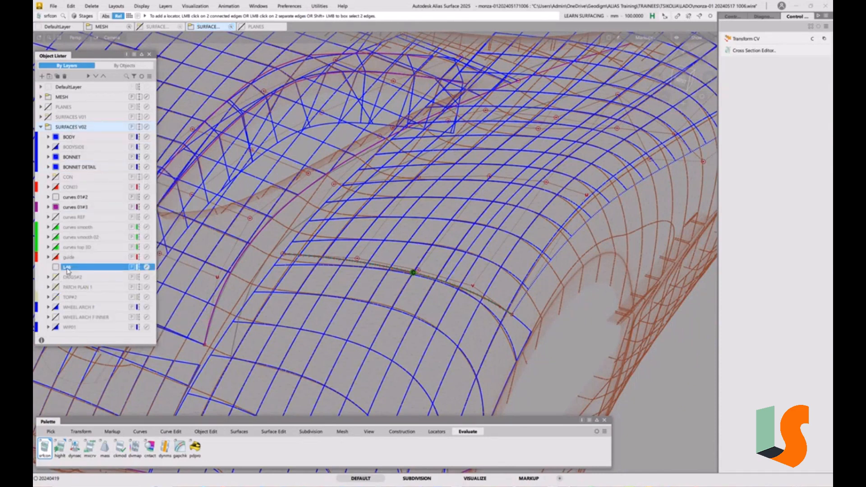
left_click_drag(68, 268, 68, 213)
double_click(67, 268)
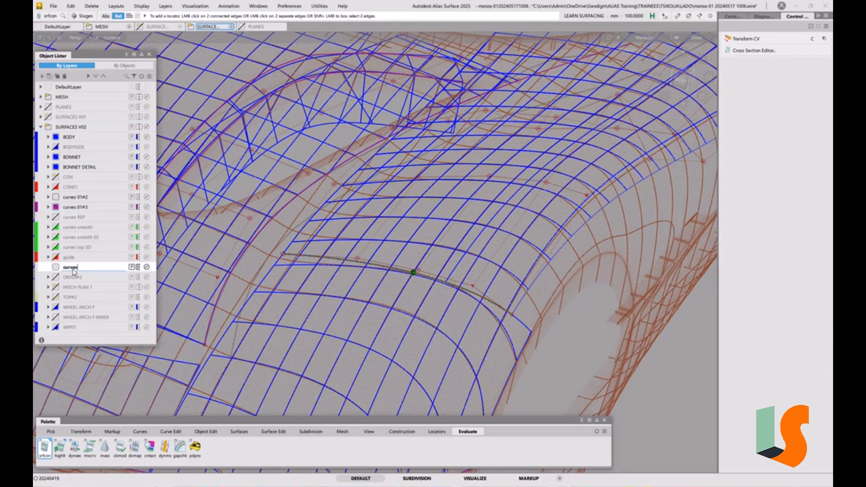
type("curves 02")
key("Return")
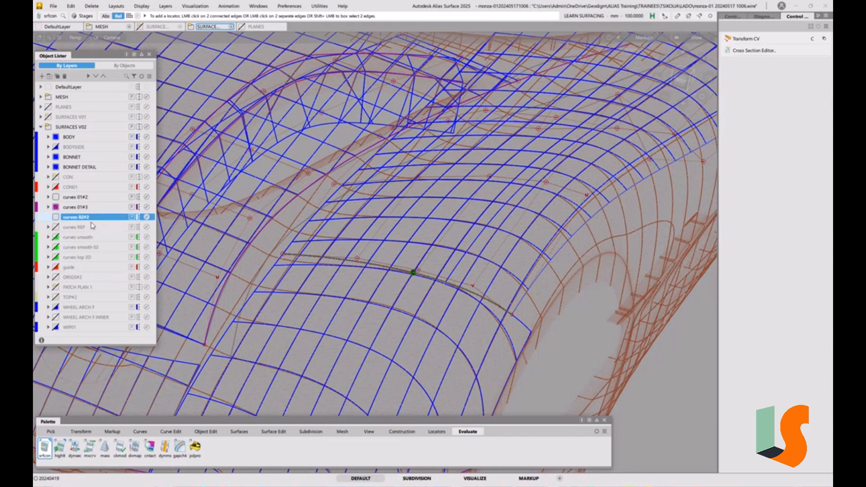
left_click(56, 218)
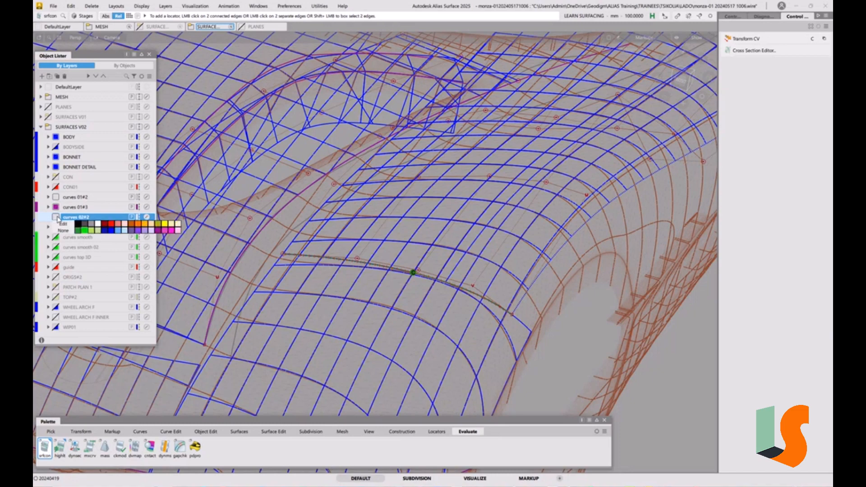
left_click(85, 230)
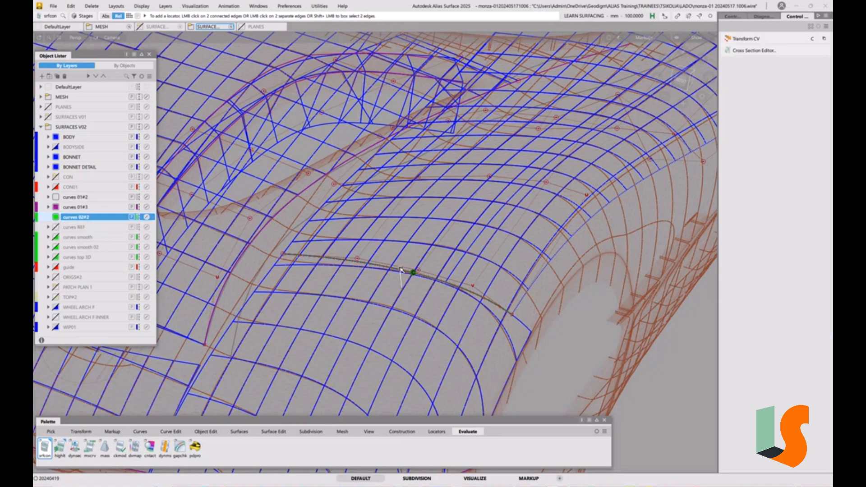
Step: Start a degree 1 edit point curve with uniform knots, placing its first points where the front body sections diverge from the mesh
key("alt+shift")
middle_click_drag(360, 290, 427, 280, "alt+shift")
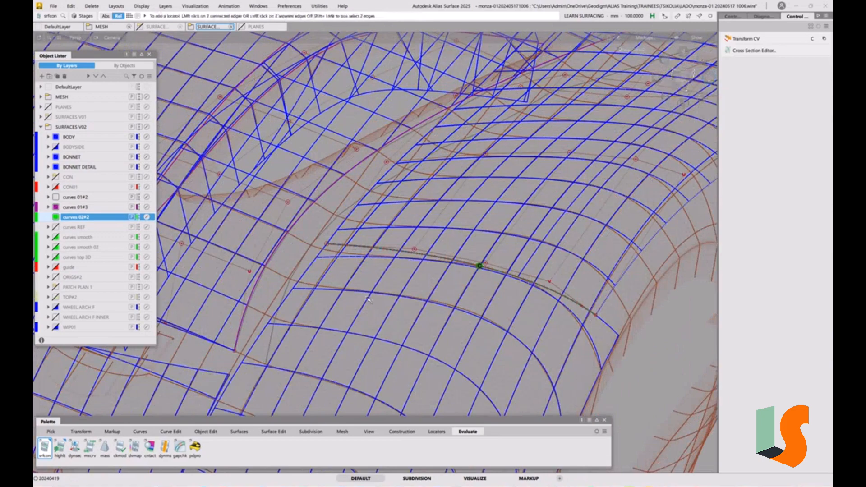
right_click_drag(426, 280, 322, 338, "alt+shift")
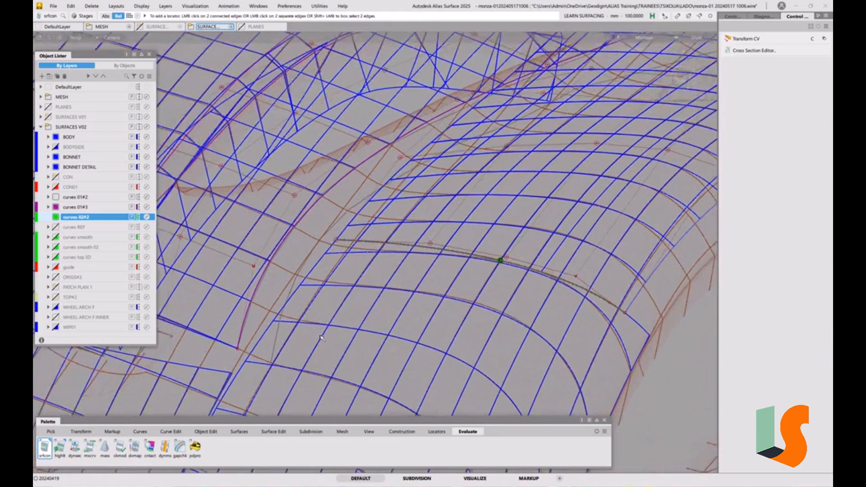
left_click(140, 431)
double_click(60, 447)
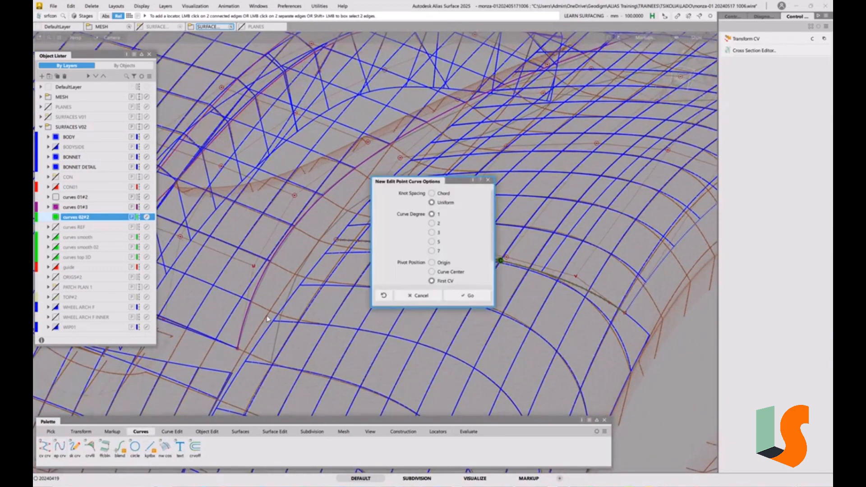
left_click(470, 297)
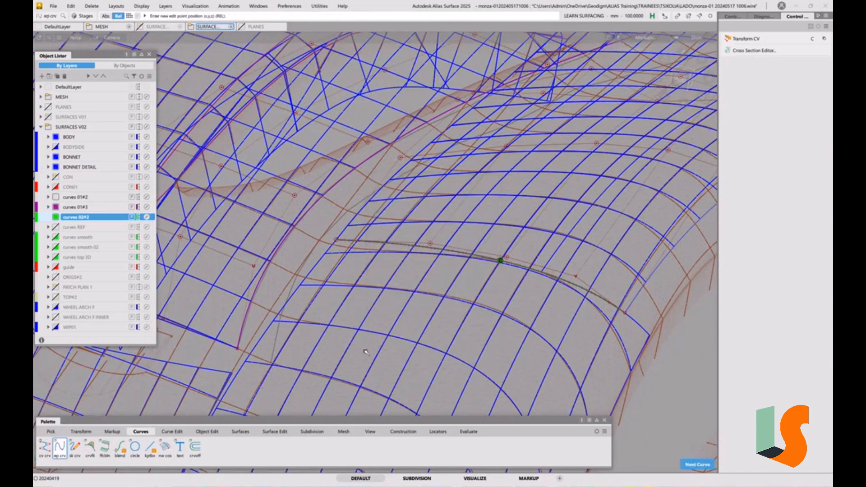
left_click_drag(328, 372, 331, 261, "alt+shift")
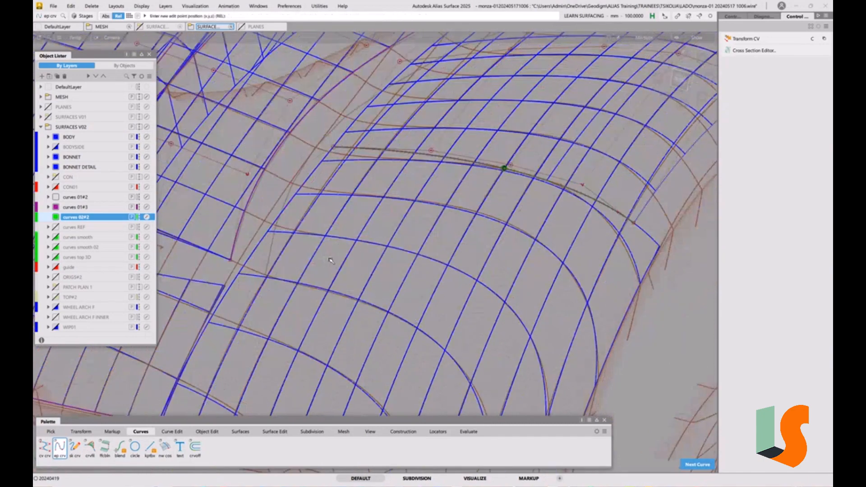
left_click(319, 289)
left_click(332, 237)
left_click(365, 195)
left_click_drag(383, 160, 400, 160)
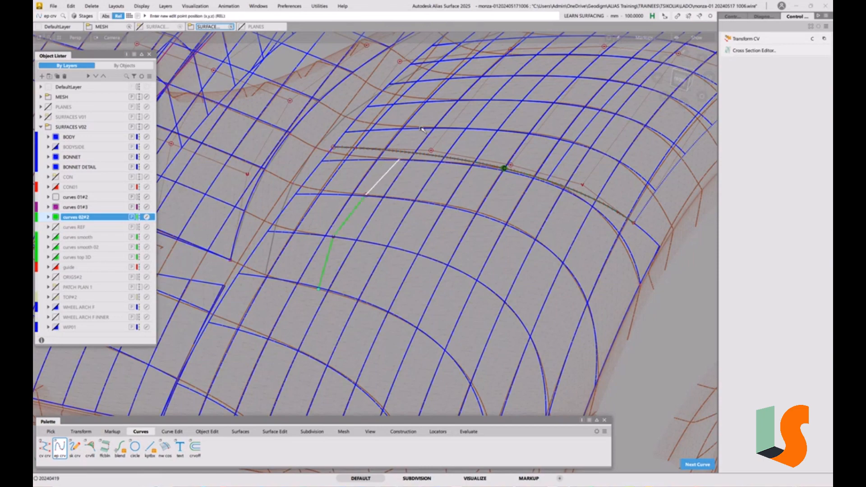
left_click_drag(423, 128, 434, 127)
Step: Continue the degree 1 edit point curve along the middle body sections, placing points where they diverge from the mesh sections
middle_click_drag(439, 110, 363, 243, "alt+shift")
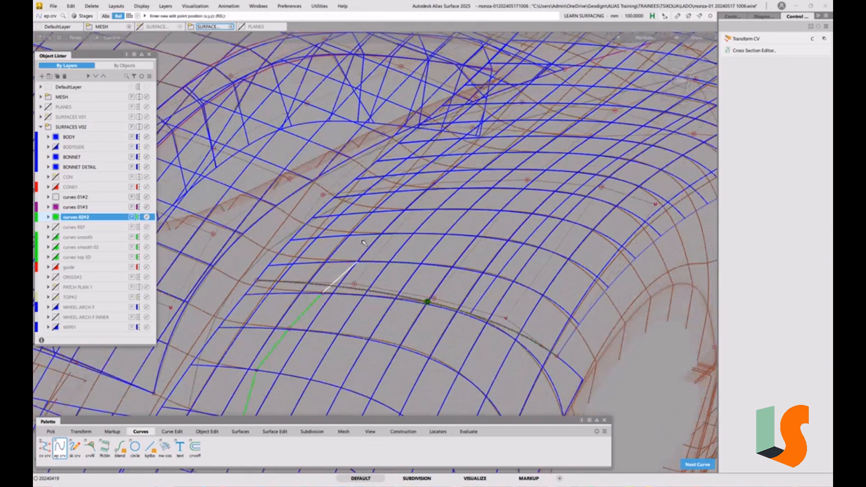
left_click_drag(402, 234, 447, 256)
left_click(452, 247)
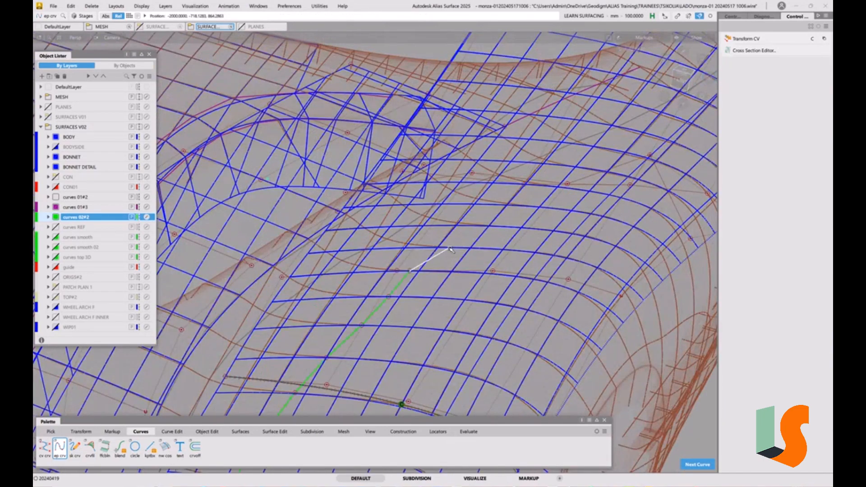
left_click(490, 225)
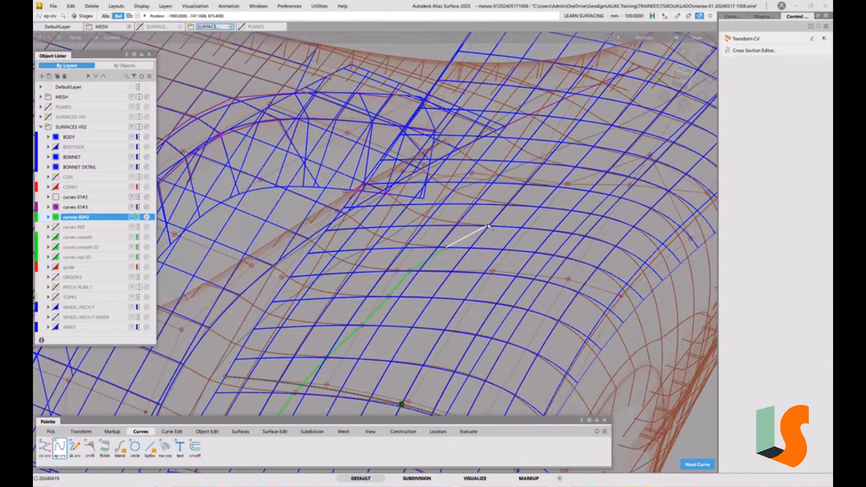
left_click(518, 205)
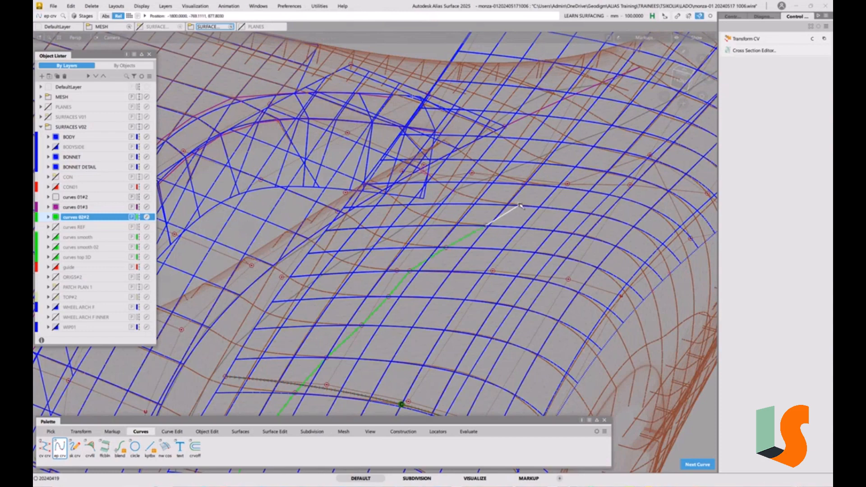
left_click(549, 186)
Step: Extend the edit point curve to its far end, placing the last points where the remaining body sections leave the mesh
left_click_drag(537, 189, 479, 198, "alt+shift")
left_click(479, 197)
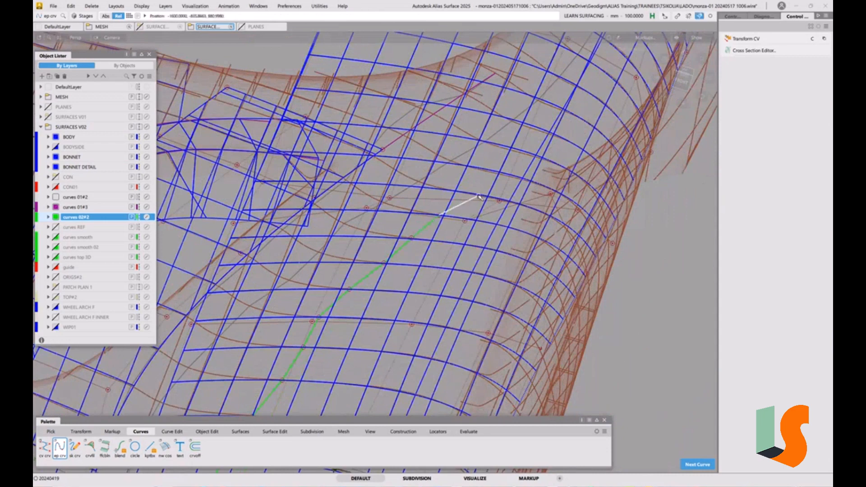
left_click(508, 177)
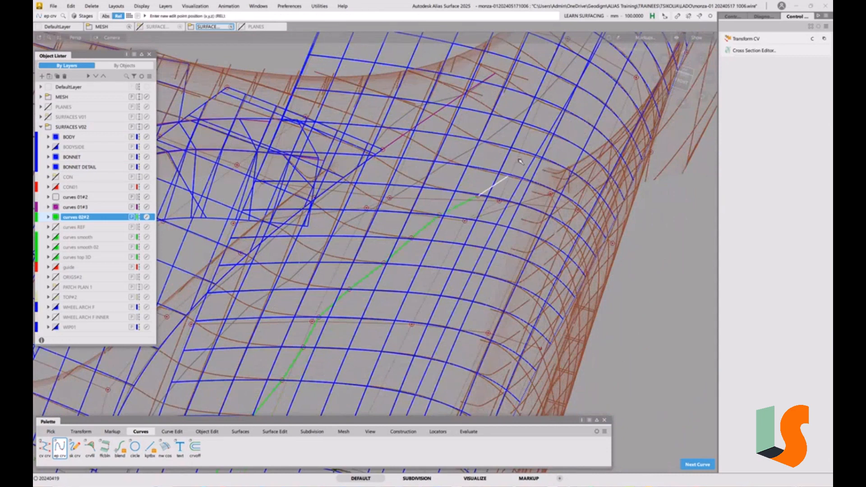
left_click(535, 158)
left_click_drag(539, 134, 572, 116)
Step: Select the traced divergence curve, show its parameters and hide all other geometry to isolate it
right_click_drag(550, 253, 379, 311, "alt+shift")
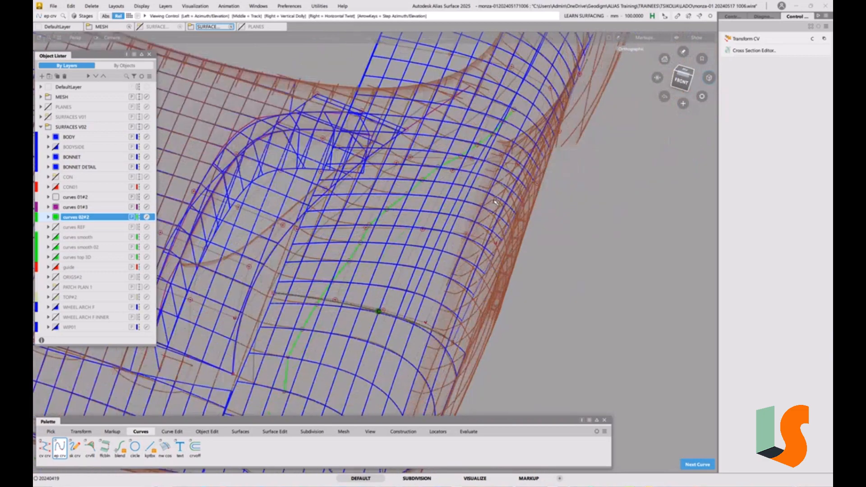
left_click_drag(390, 262, 382, 242, "ctrl+shift")
left_click(364, 234)
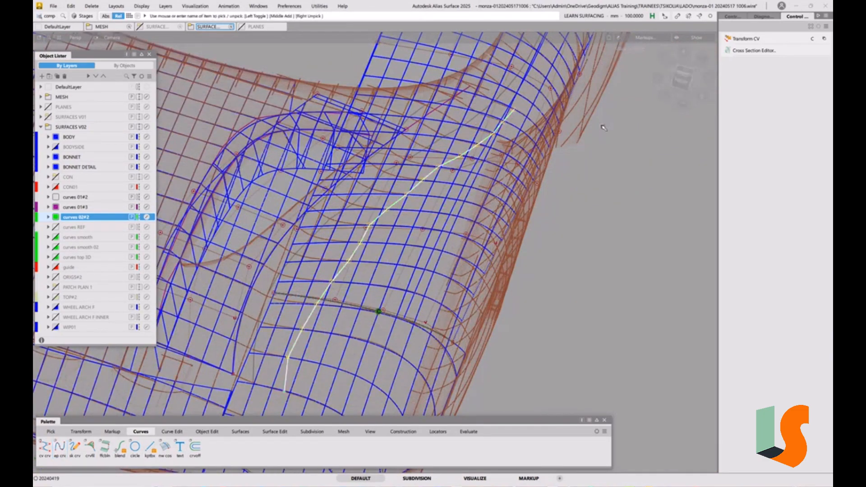
left_click(733, 17)
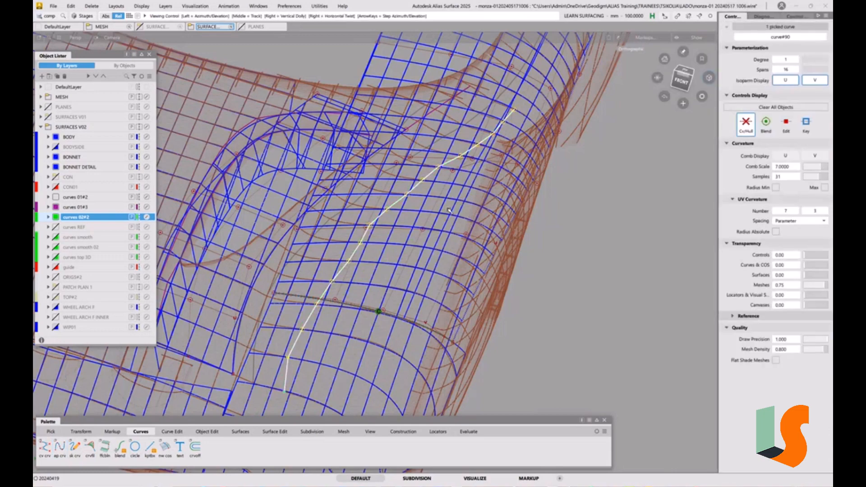
left_click_drag(449, 210, 402, 239, "alt+shift")
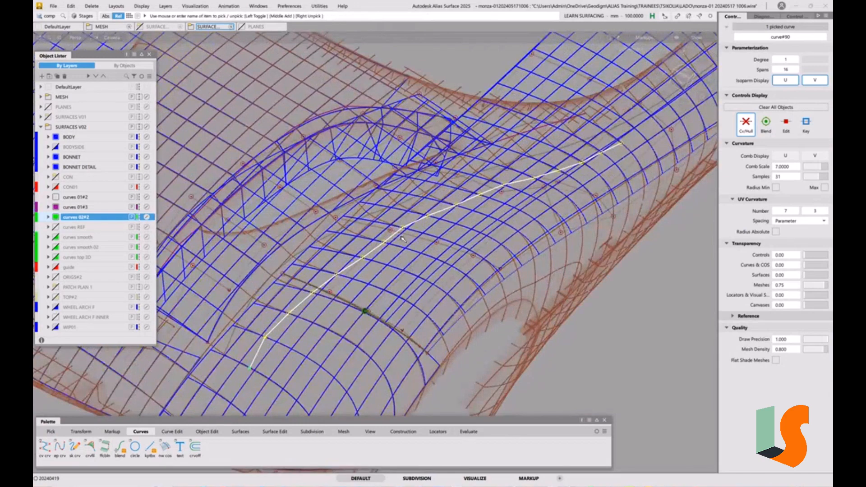
key("alt+h")
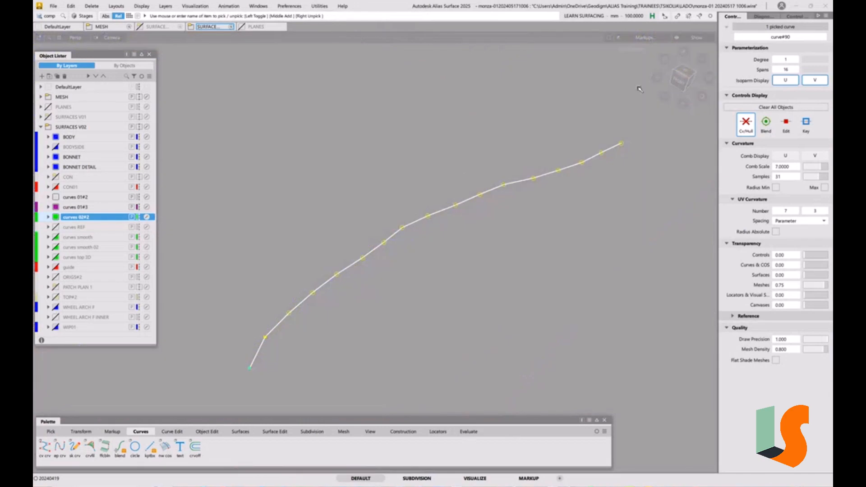
Step: Show the isolated curve lengthwise in a top view and paste a duplicate of it in place
left_click(685, 73)
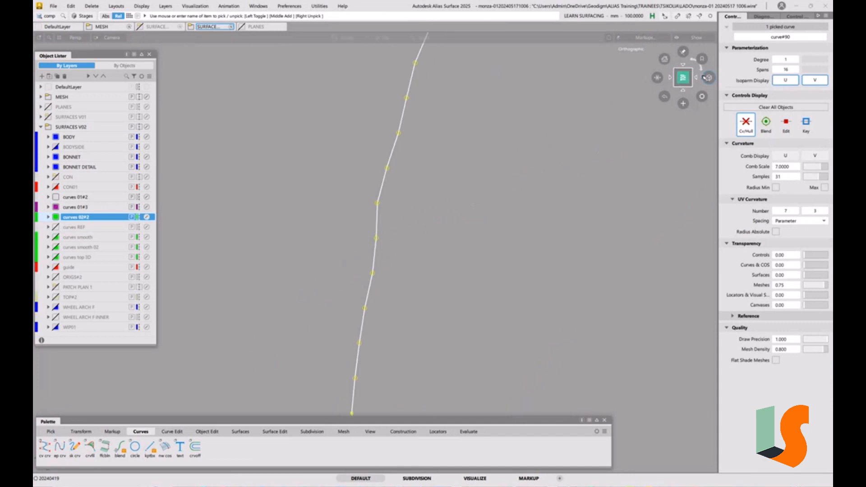
left_click(702, 72)
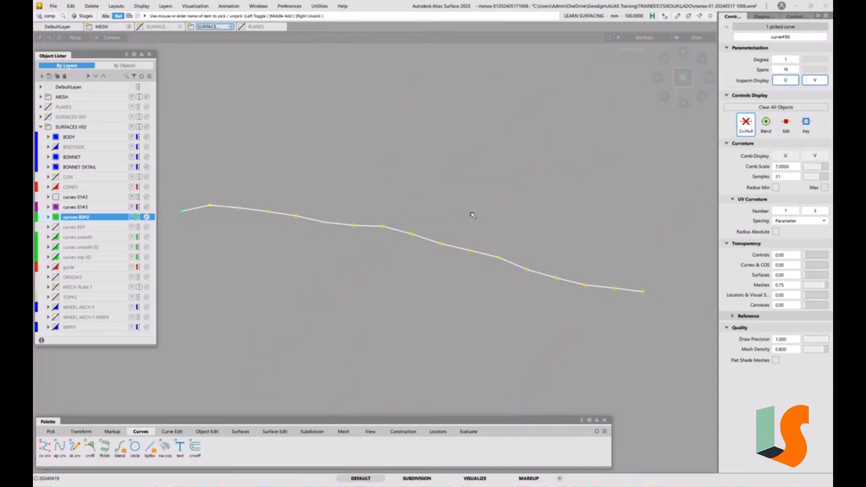
key("ctrl+v")
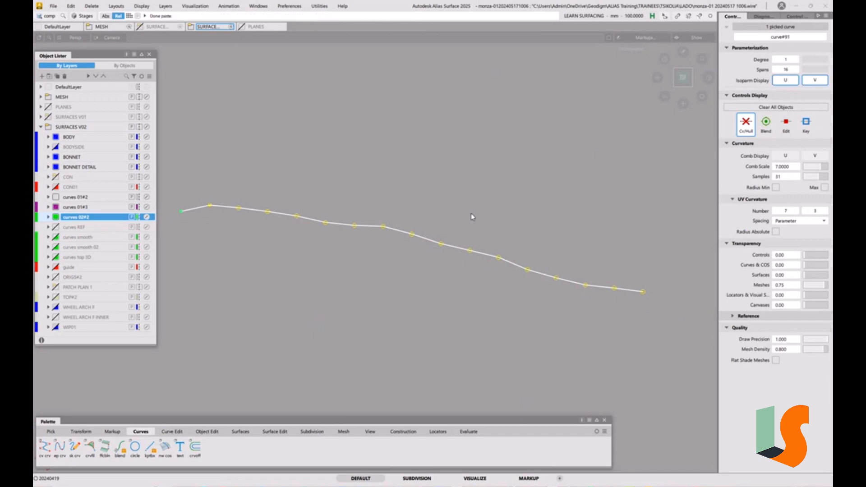
left_click(473, 216)
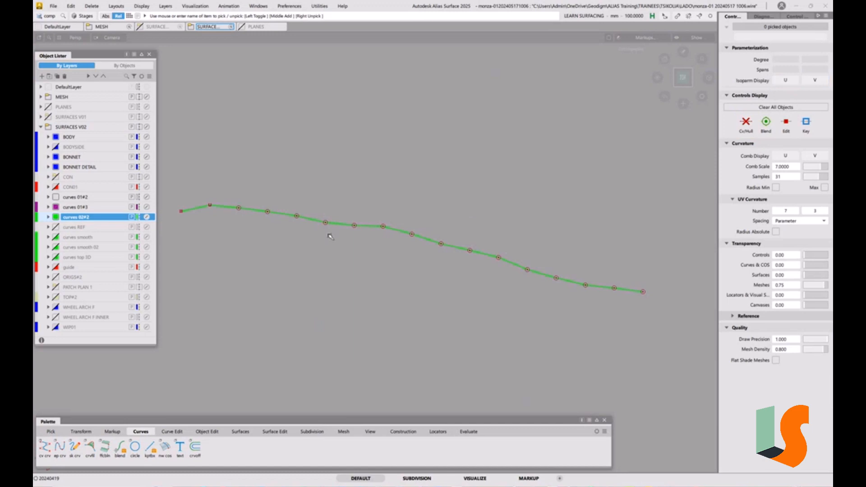
Step: Rebuild one of the two coincident curves to degree 6 with 1 span, keeping the other as reference
left_click_drag(329, 235, 359, 228, "ctrl+shift")
mouse_move(360, 218)
left_mouse_down()
mouse_move(380, 245)
mouse_move(391, 300)
mouse_move(388, 267)
mouse_move(410, 275)
left_mouse_up()
left_click_drag(392, 220, 407, 248)
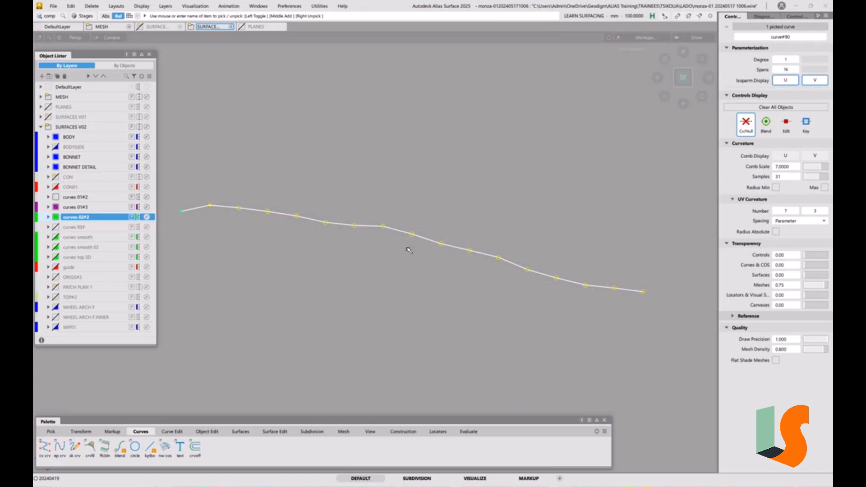
key("ctrl+d")
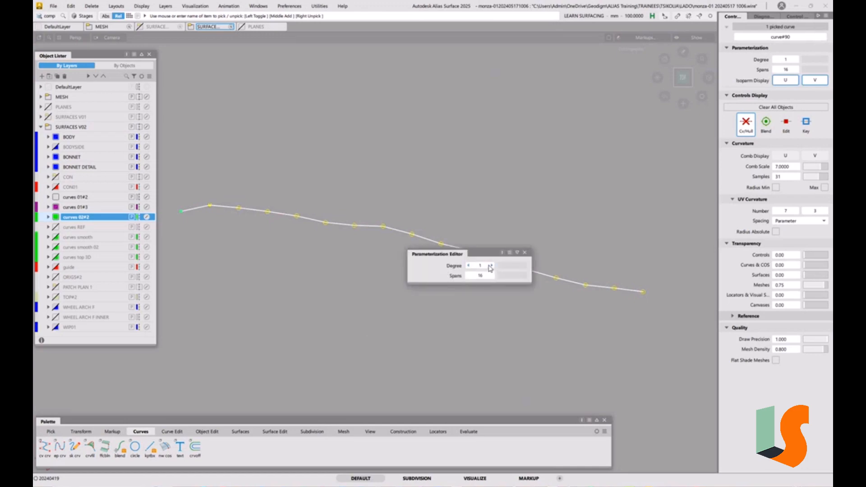
left_click(491, 266)
left_click(491, 266)
left_click(491, 266)
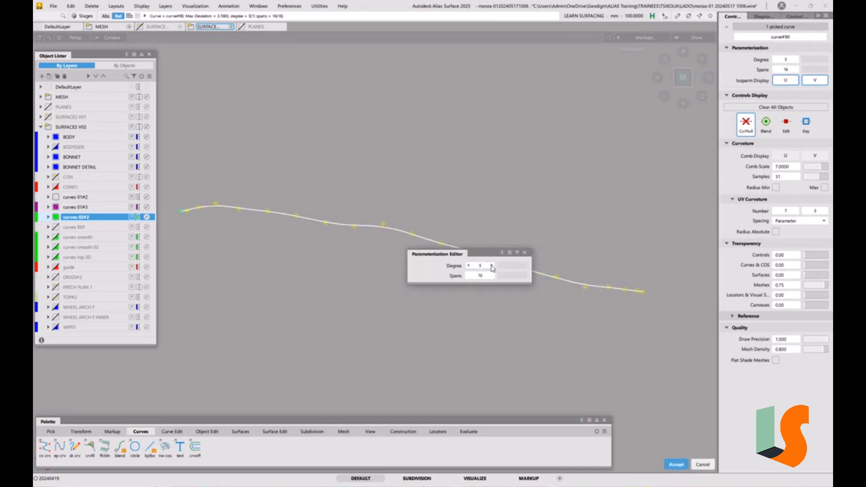
left_click(491, 266)
left_click(491, 265)
left_click(480, 275)
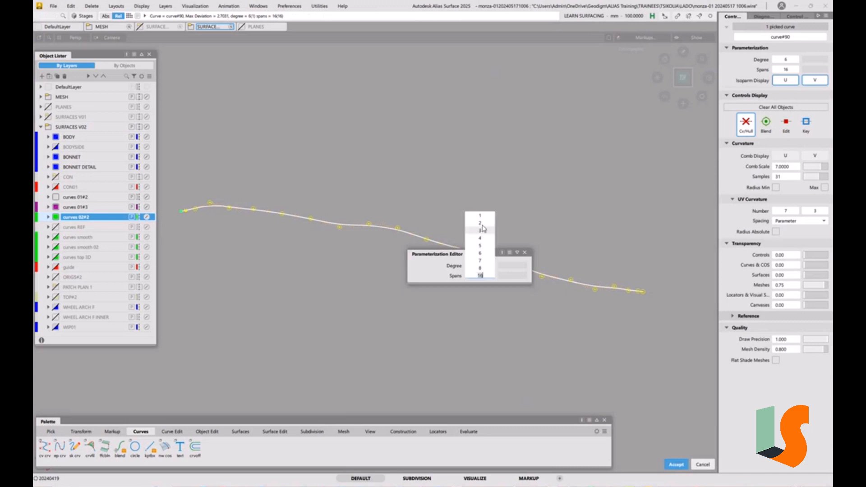
left_click(481, 216)
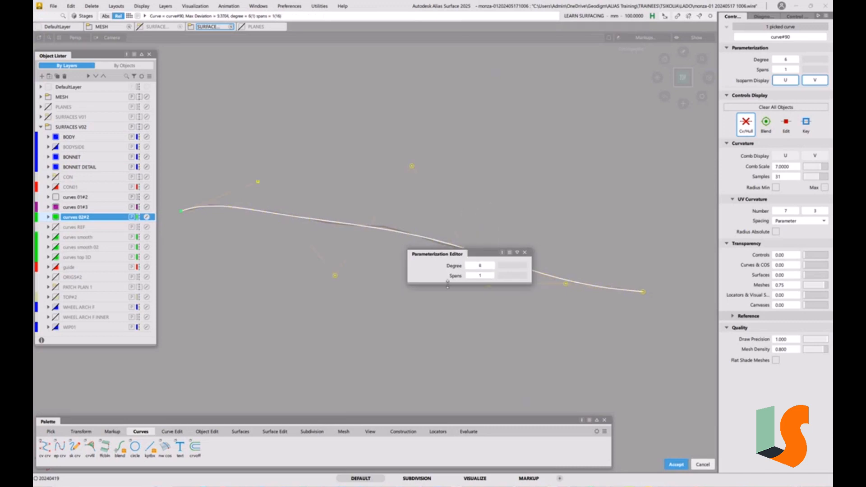
left_click_drag(479, 258, 486, 149)
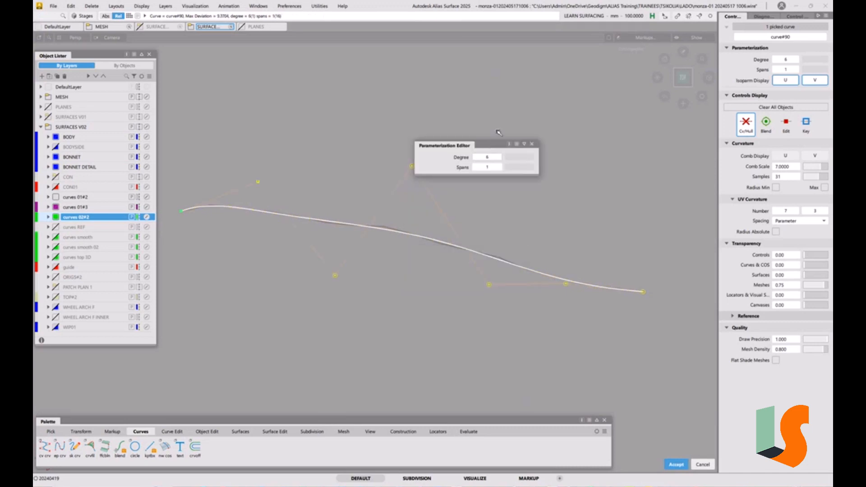
key("Escape")
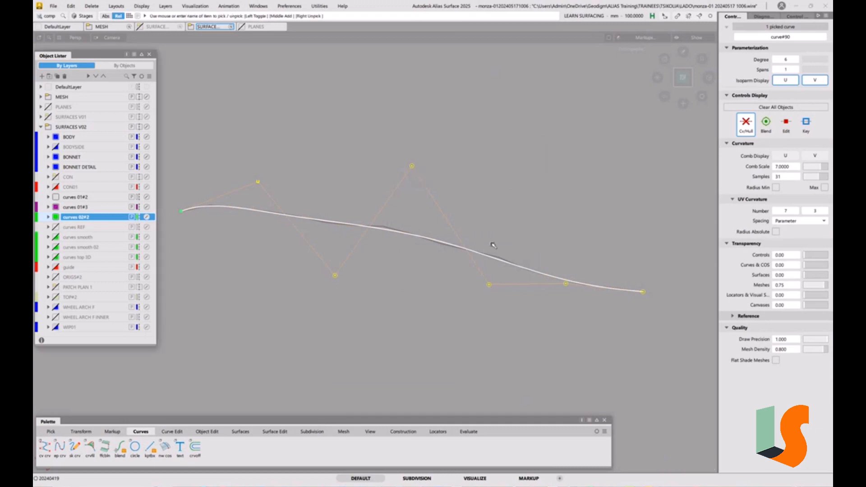
left_click(500, 250)
Step: Set the CV move sensitivity to 1 and move the rebuilt curve's second, third and fourth CVs towards a flatter hull
middle_click_drag(443, 254, 454, 292, "alt+shift")
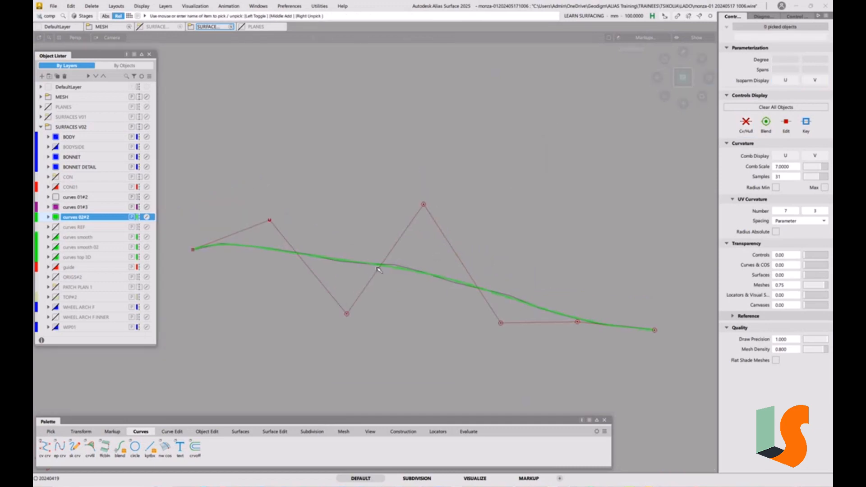
key("space")
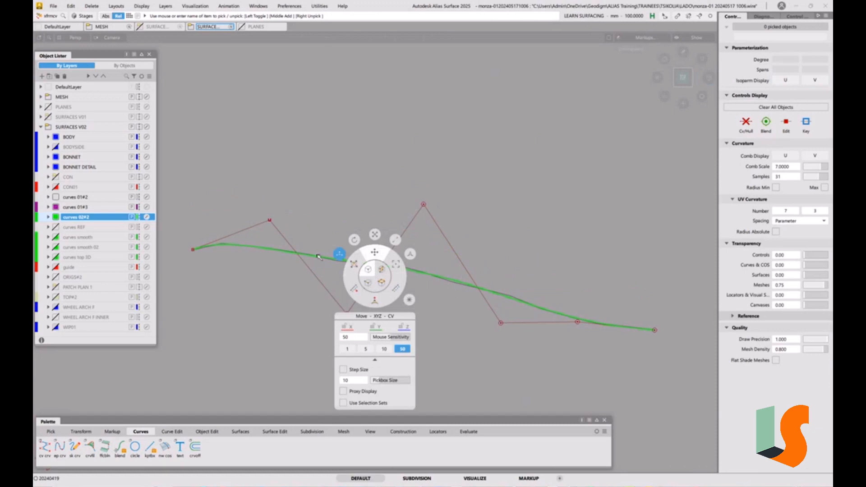
key("space")
key("space")
left_click(336, 426)
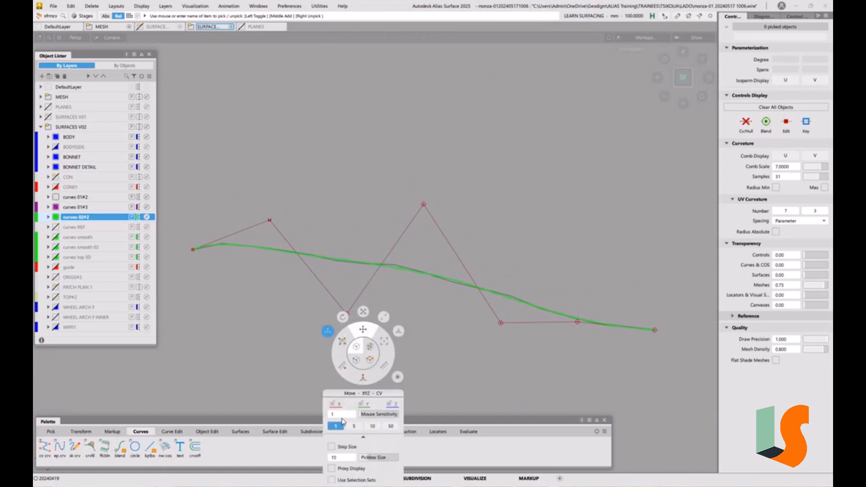
key("space")
left_click(270, 221)
left_click_drag(330, 162, 316, 161)
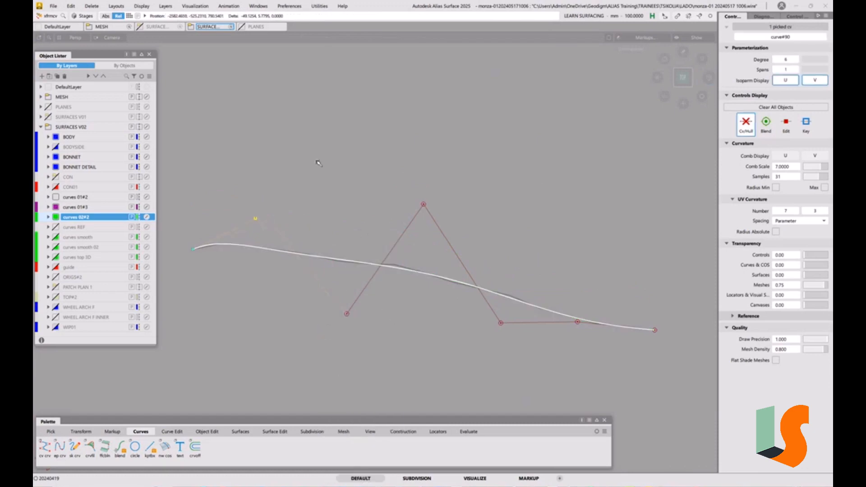
left_click_drag(346, 314, 343, 306)
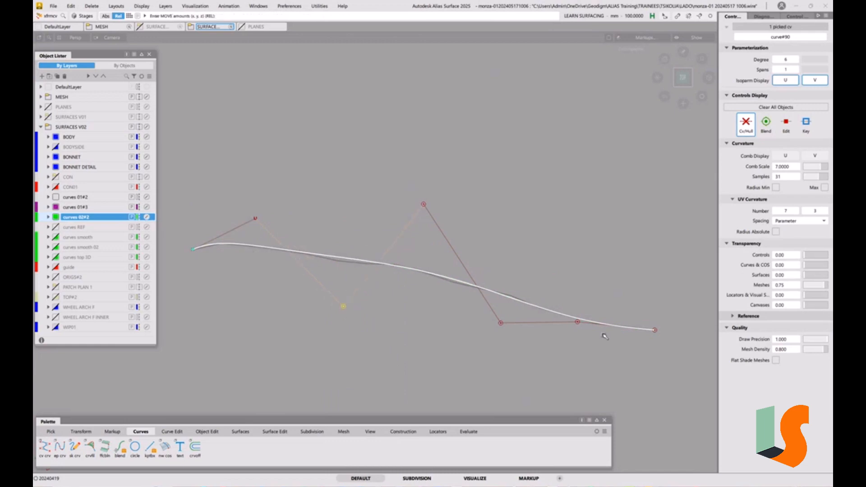
left_click(424, 205)
left_click_drag(479, 194, 486, 217)
Step: Fine-tune the rebuilt curve's second to sixth CVs, evening out the hull while following the traced reference curve
left_click_drag(343, 307, 334, 288)
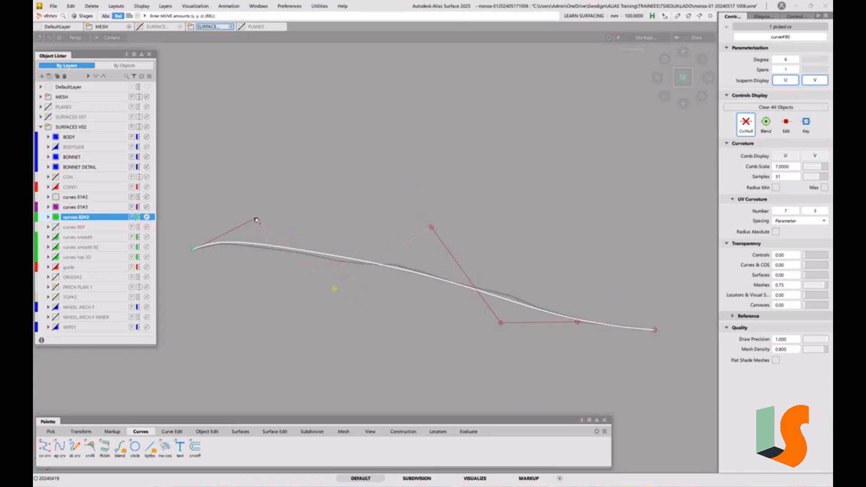
left_click_drag(255, 219, 253, 227)
left_click_drag(334, 288, 330, 285)
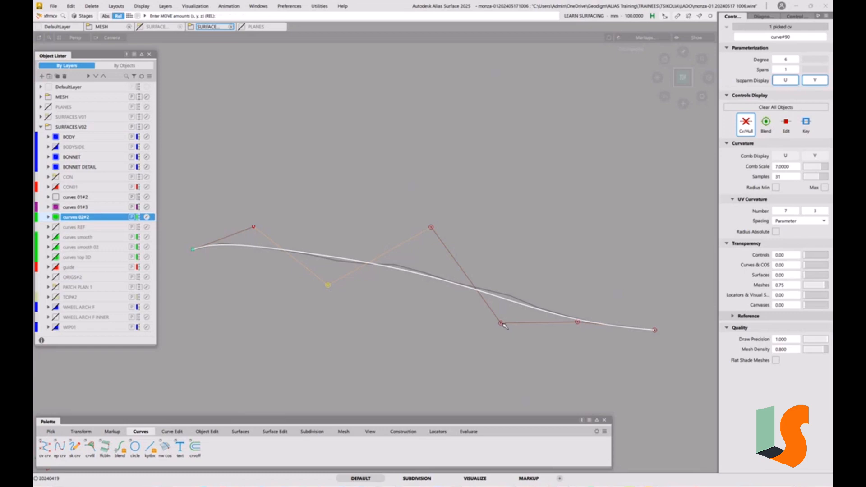
left_click_drag(504, 324, 490, 313)
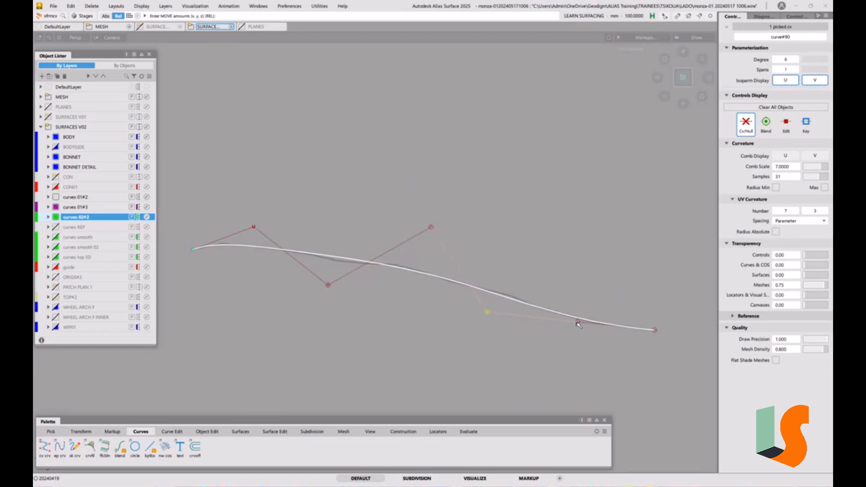
left_click(578, 323)
left_click_drag(487, 312, 486, 311)
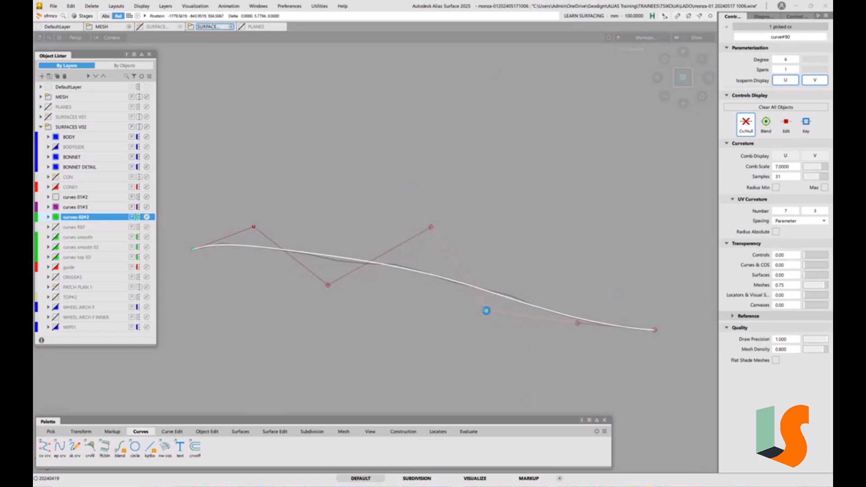
left_click_drag(431, 227, 426, 230)
Step: Duplicate the smoothed degree 6 curve and move the copy sideways in the top view, clear of the original
left_click_drag(410, 332, 423, 300, "ctrl+shift")
middle_click(429, 309, "ctrl+shift")
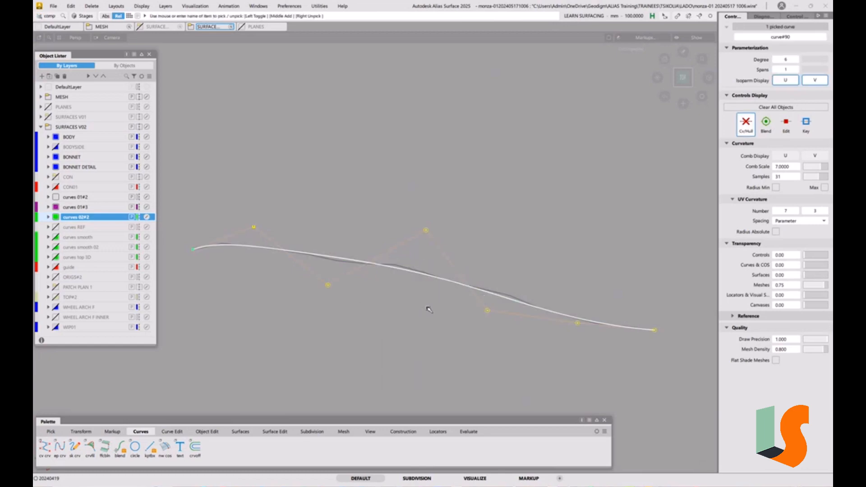
key("ctrl+c")
key("ctrl+v")
middle_click_drag(424, 312, 424, 295, "ctrl+shift")
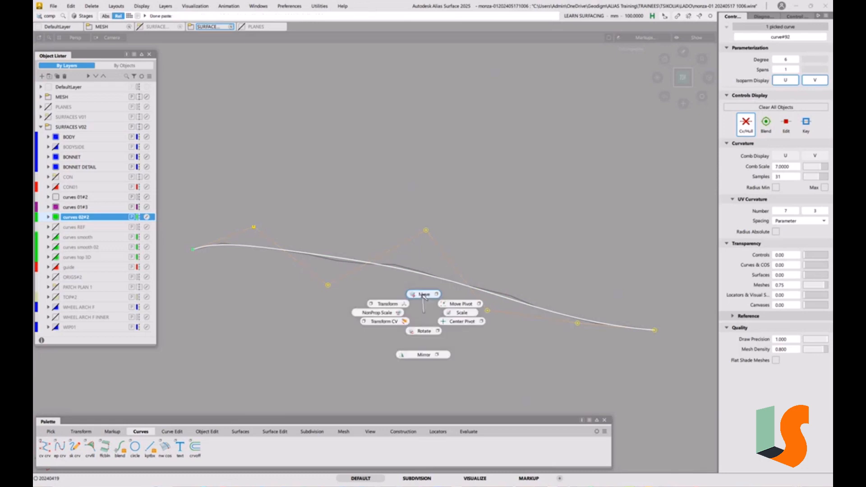
right_click_drag(425, 338, 426, 226)
left_click_drag(450, 323, 450, 282, "ctrl+shift")
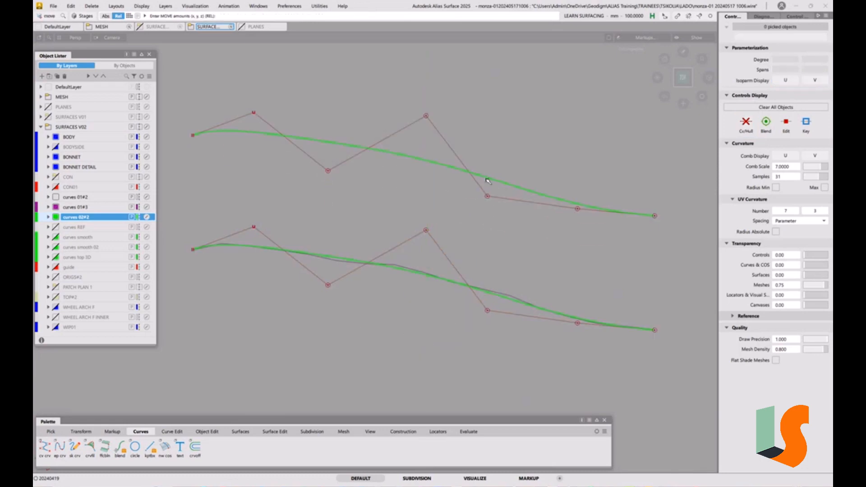
middle_click_drag(482, 188, 484, 208, "alt+shift")
right_click_drag(485, 208, 473, 215, "alt+shift")
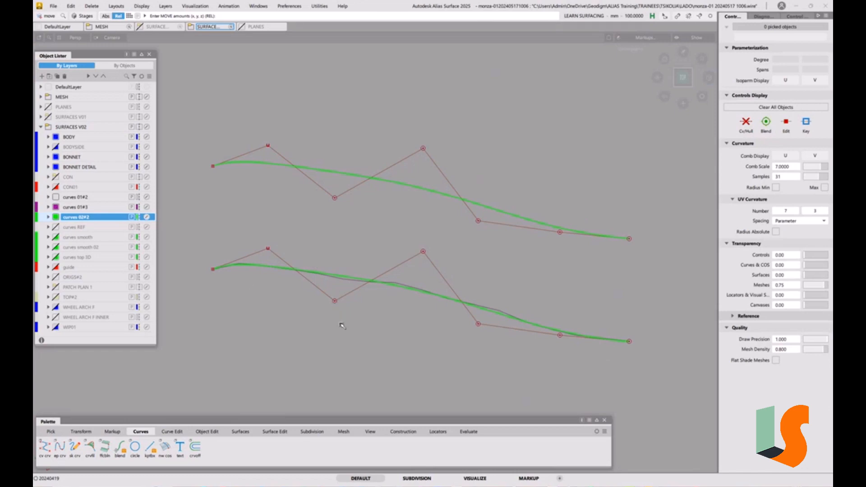
left_click_drag(340, 324, 367, 323, "ctrl+shift")
left_click(335, 303)
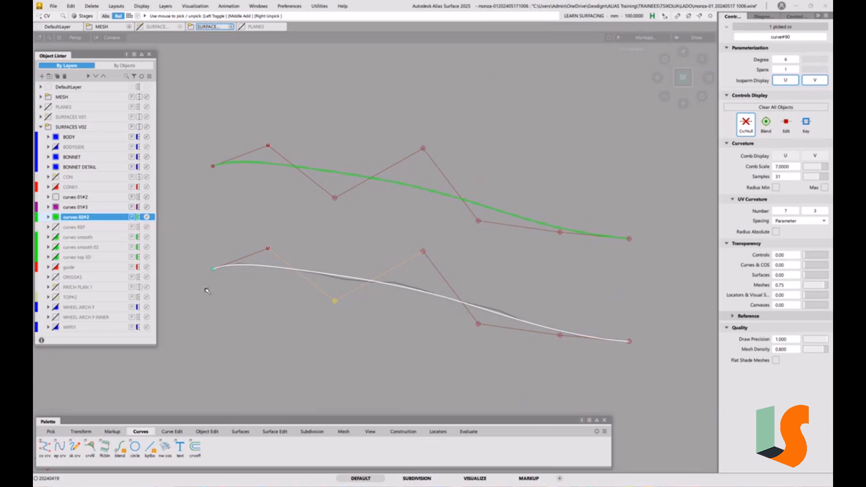
left_click_drag(417, 336, 412, 261, "ctrl+shift")
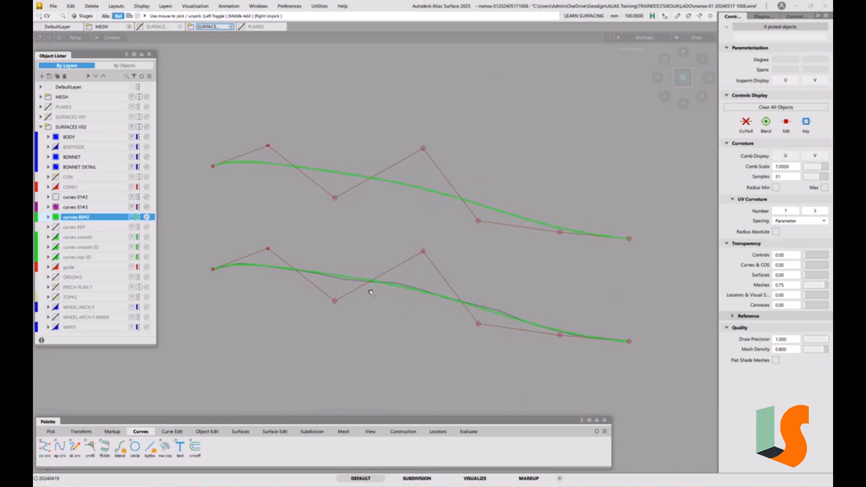
Step: Try splitting the duplicated curve near its middle with Detach, and undo the split
left_click(206, 432)
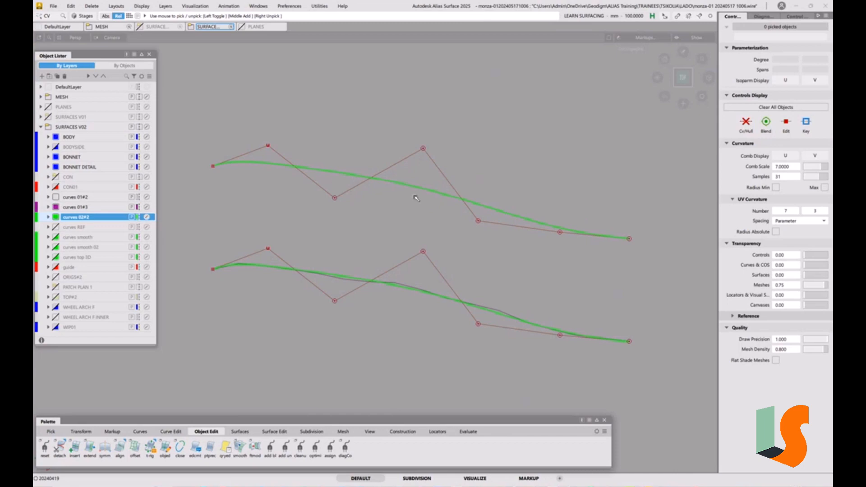
left_click(59, 448)
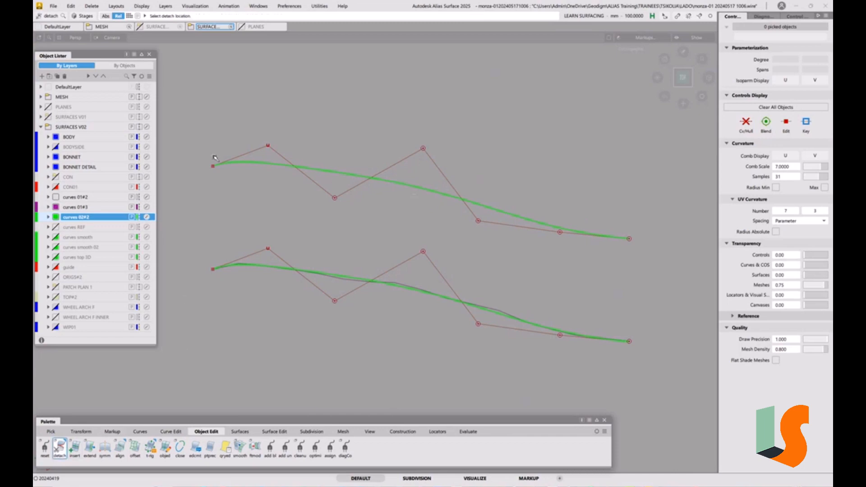
left_click_drag(226, 164, 381, 212)
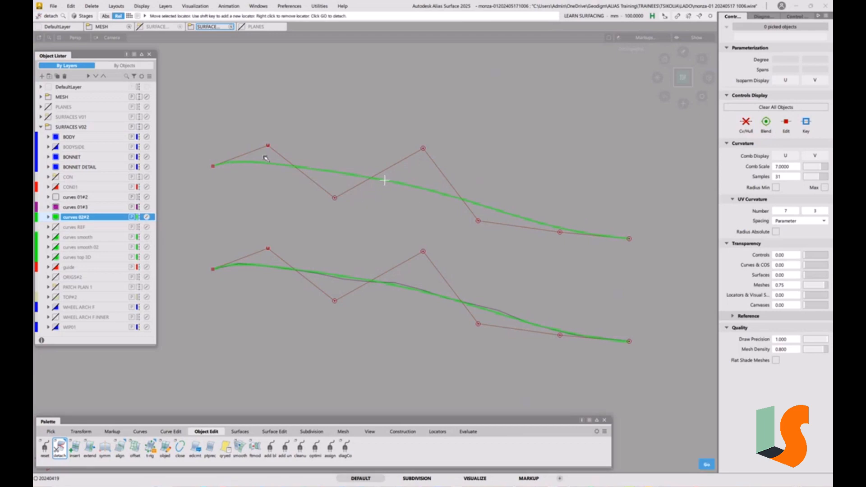
key("Return")
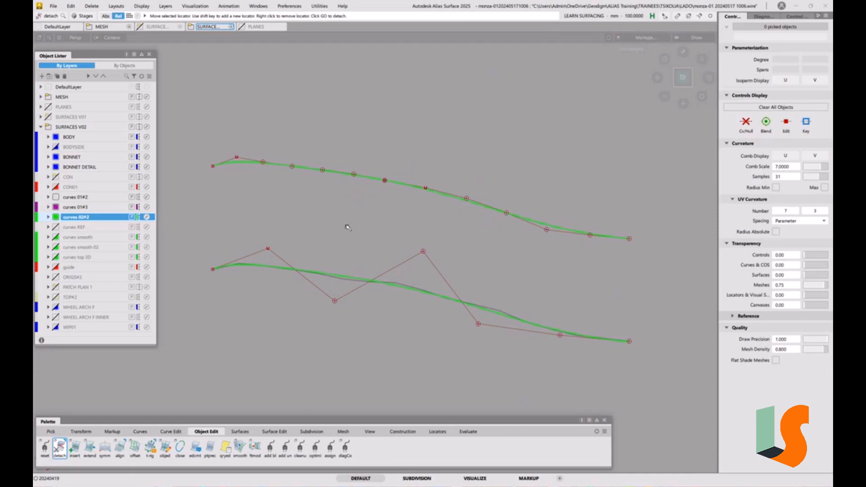
key("ctrl+z")
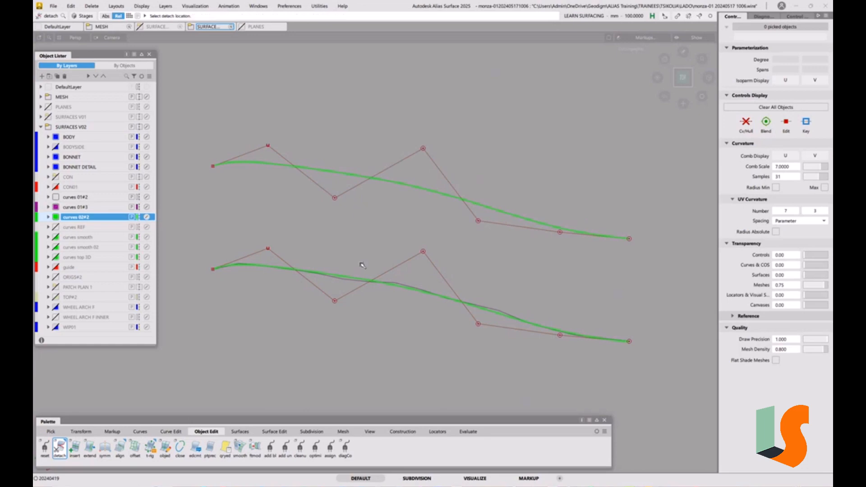
Step: Delete the duplicated curve beside the original, keeping only the curve over the traced reference
key("Escape")
left_click(383, 185)
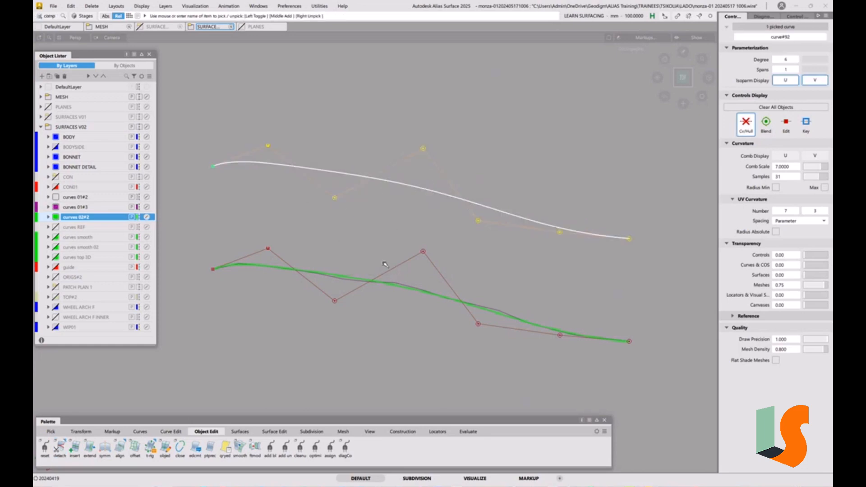
key("Delete")
left_click(406, 271)
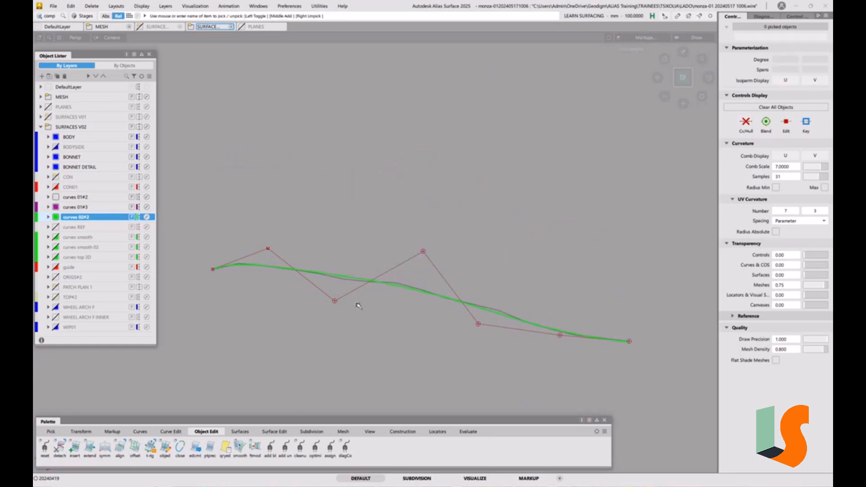
Step: Move the second, third and fourth CVs of the remaining degree 6 curve towards a flatter hull in the top view
scroll(384, 312, "up", 2)
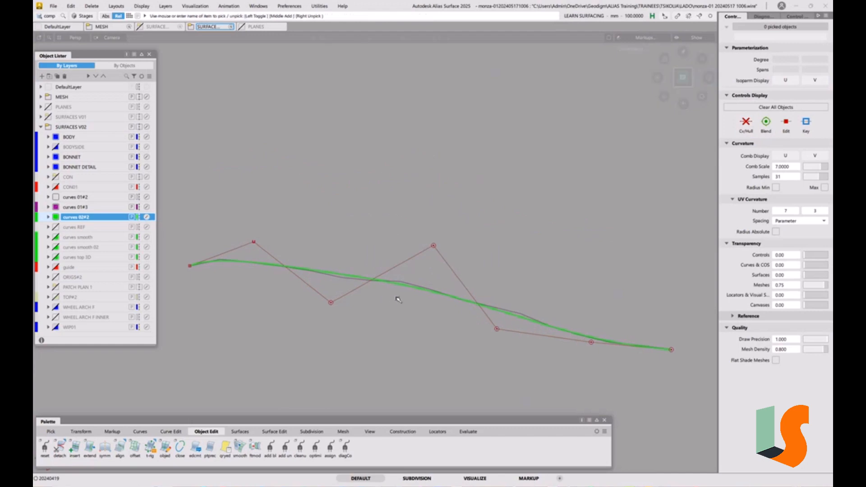
key("t")
left_click(254, 243)
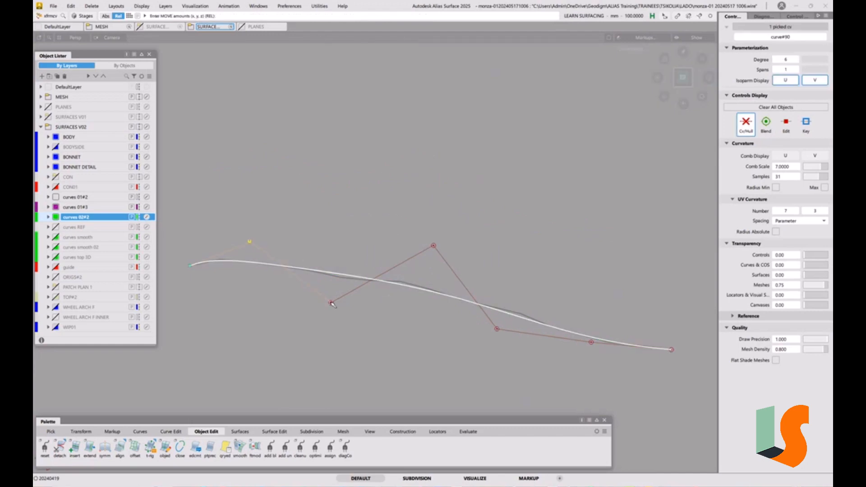
left_click_drag(331, 303, 326, 267)
left_click_drag(250, 241, 246, 248)
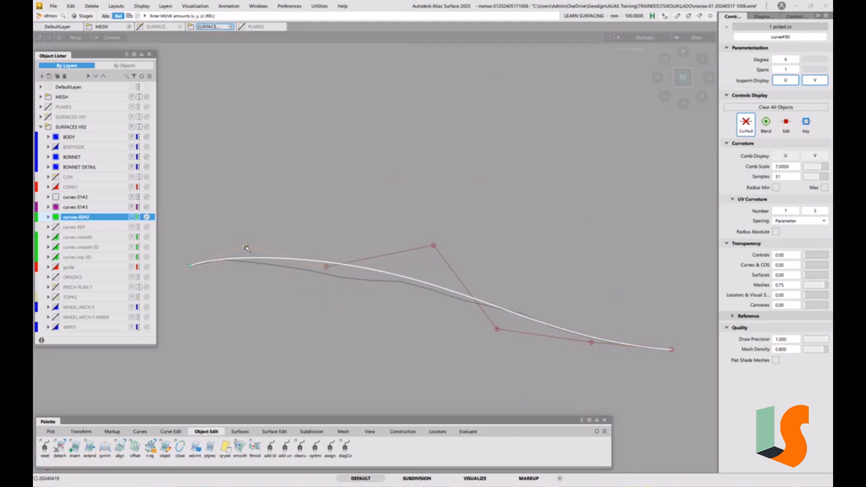
left_click_drag(434, 247, 440, 287)
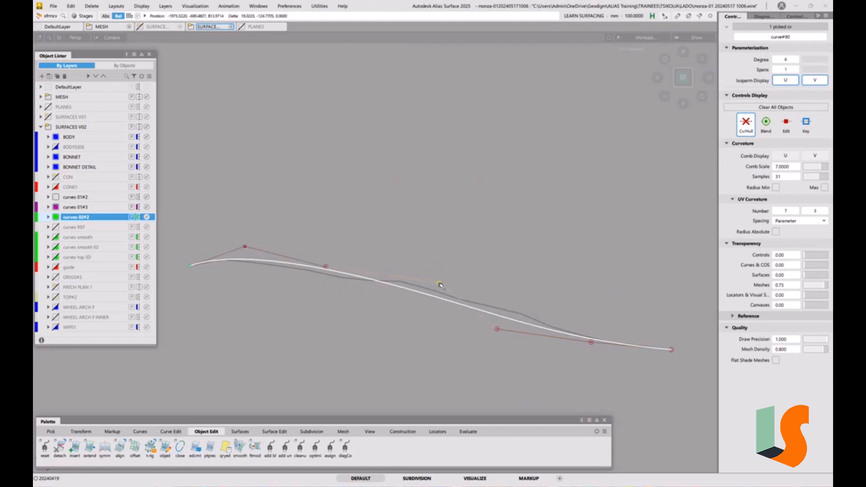
left_click_drag(326, 268, 326, 267)
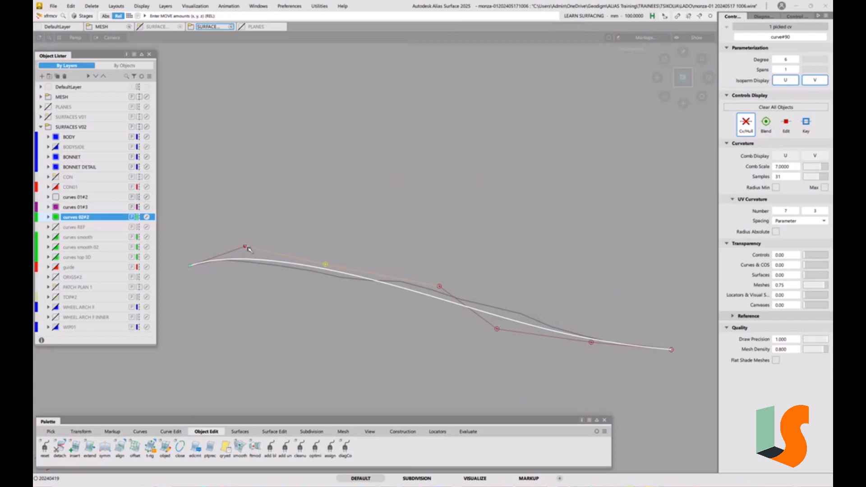
left_click_drag(246, 248, 242, 248)
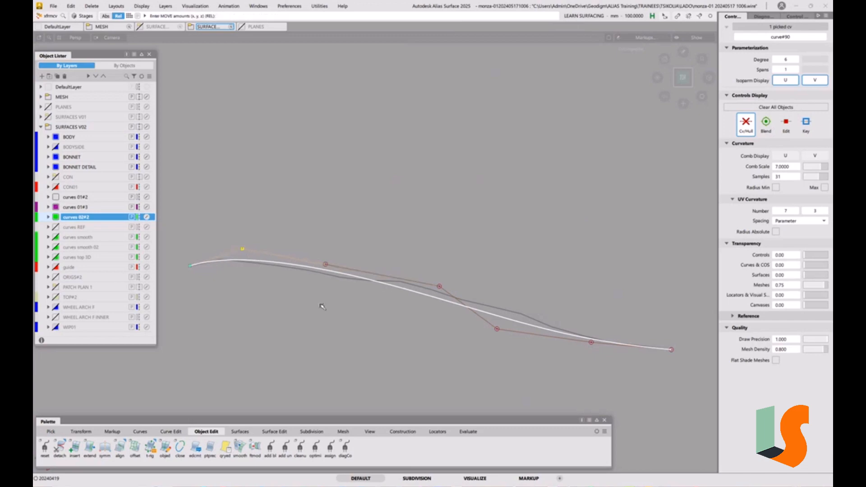
Step: Bring the fourth and fifth CVs closer to the reference curve and readjust the second and third CVs to match
left_click_drag(438, 289, 421, 283)
left_click(496, 330)
left_click_drag(482, 348, 483, 333)
left_click_drag(321, 266, 315, 264)
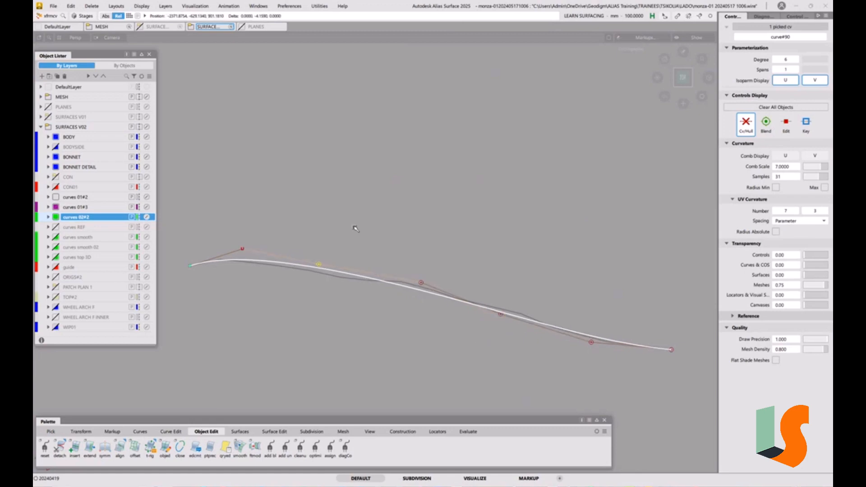
left_click_drag(243, 249, 244, 251)
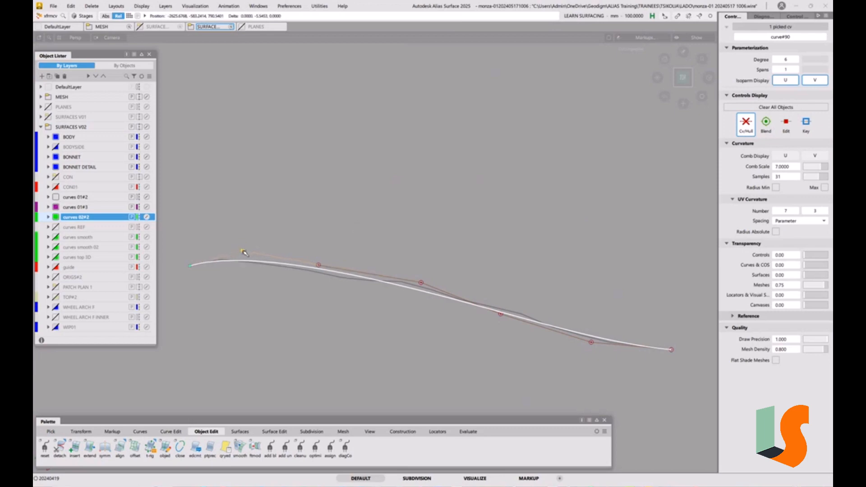
left_click_drag(423, 283, 423, 288)
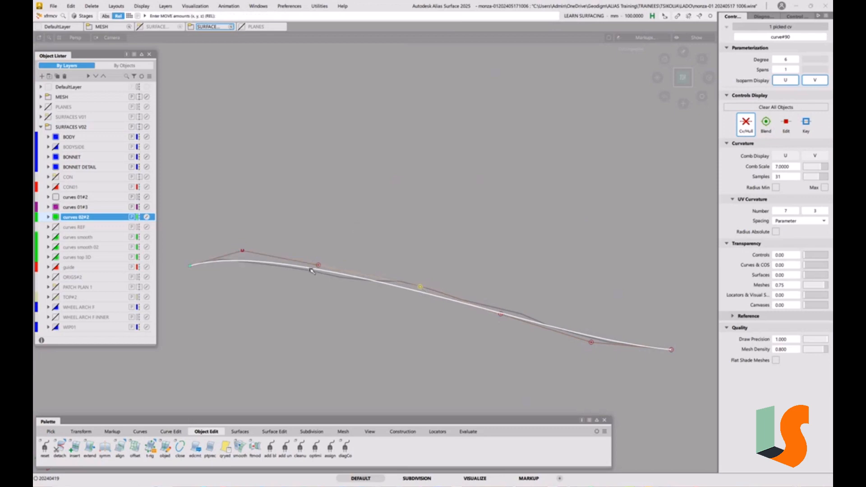
left_click_drag(319, 266, 318, 263)
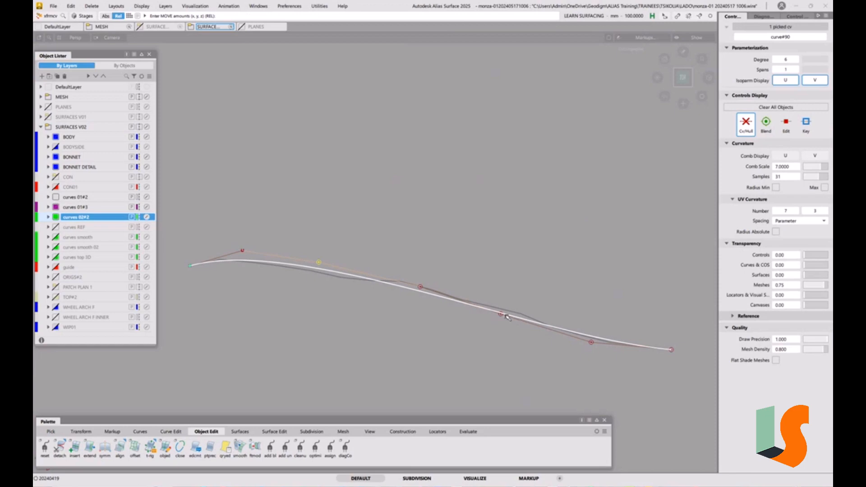
Step: Nudge the fifth, fourth and third CVs in the top view to even out the middle of the hull
left_click(500, 314)
left_click_drag(500, 314, 501, 311)
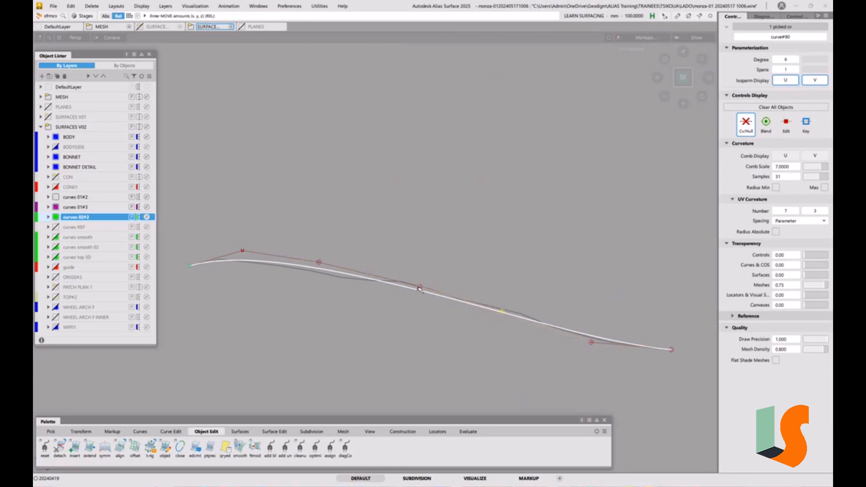
left_click(420, 288)
left_click_drag(419, 288, 418, 286)
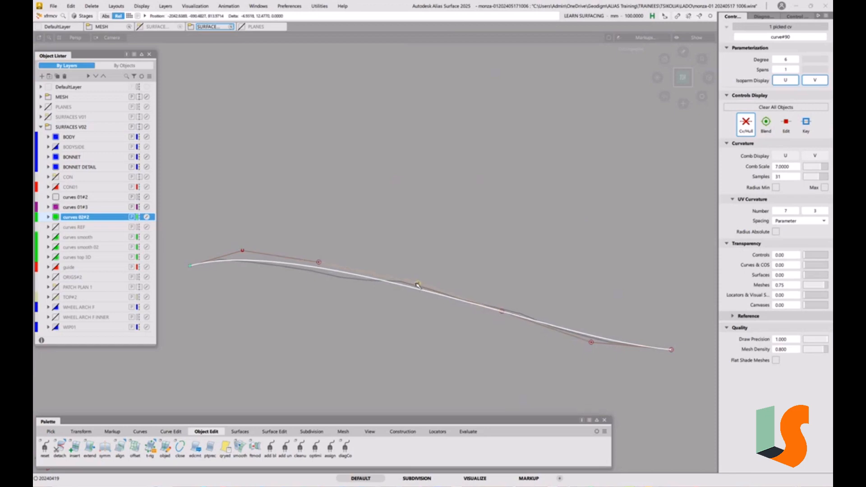
left_click(320, 263)
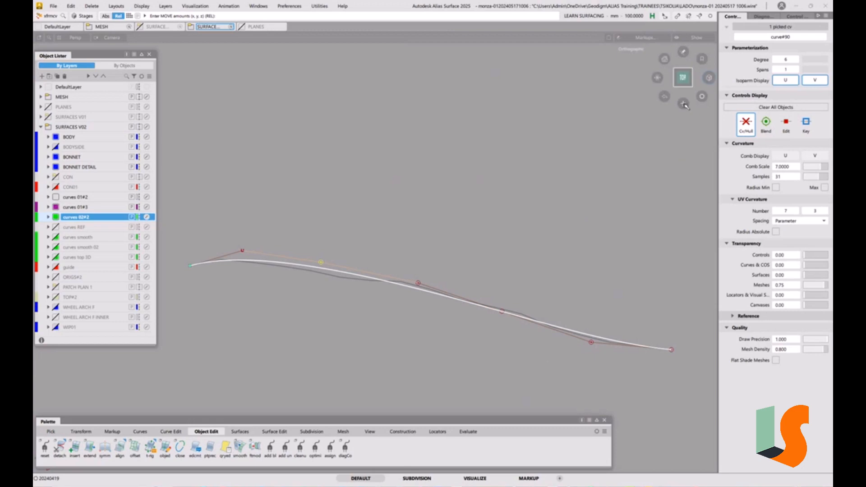
Step: In the left view, adjust the heights of the curve's second to sixth CVs into an arched hull following the reference
left_click(685, 92)
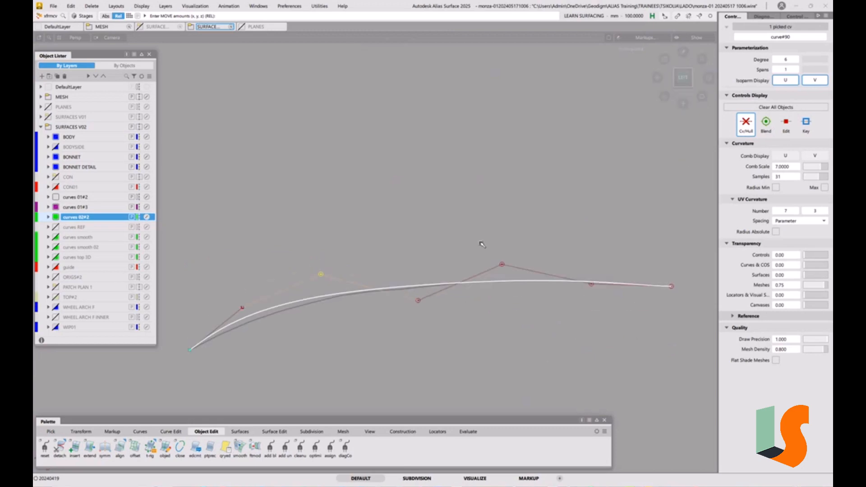
left_click(243, 308)
right_click_drag(261, 246, 260, 258)
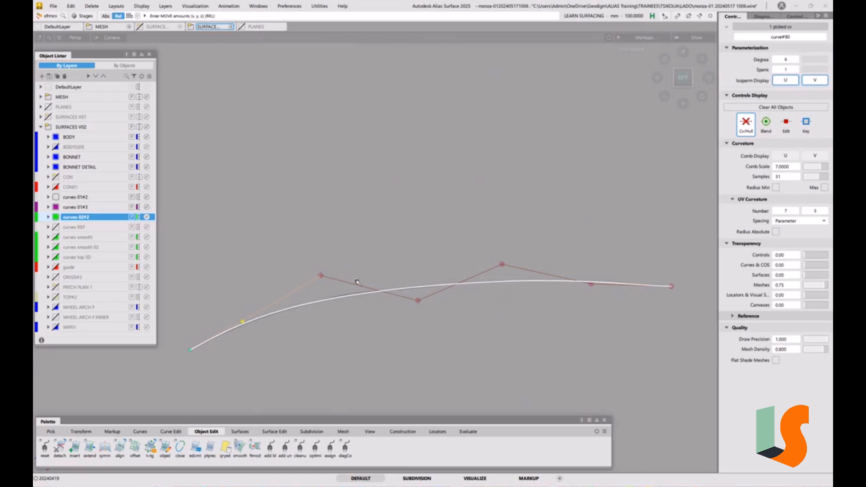
left_click(419, 300)
right_click_drag(502, 340, 506, 332)
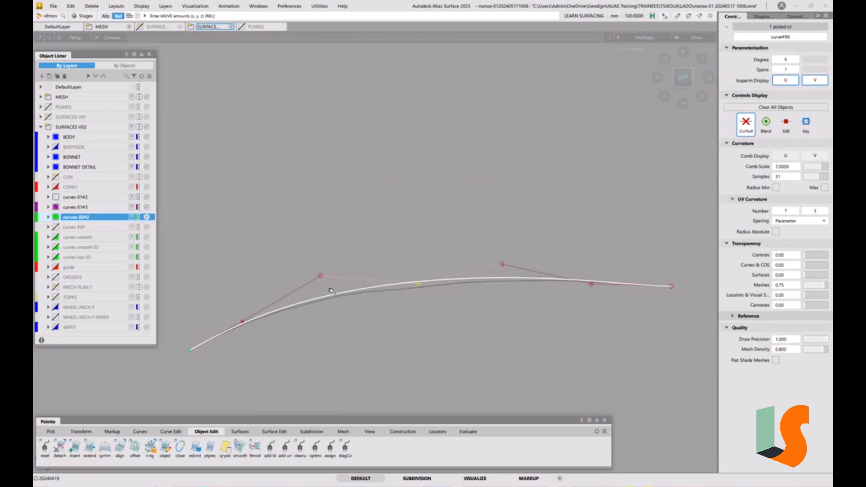
left_click(321, 275)
right_click_drag(346, 240, 346, 245)
left_click(501, 265)
right_click_drag(503, 265, 502, 273)
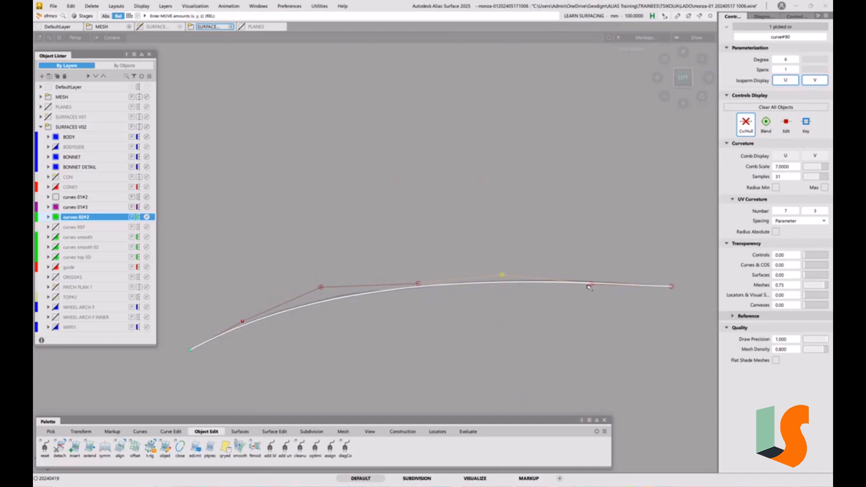
left_click(592, 284)
right_click_drag(595, 302, 596, 298)
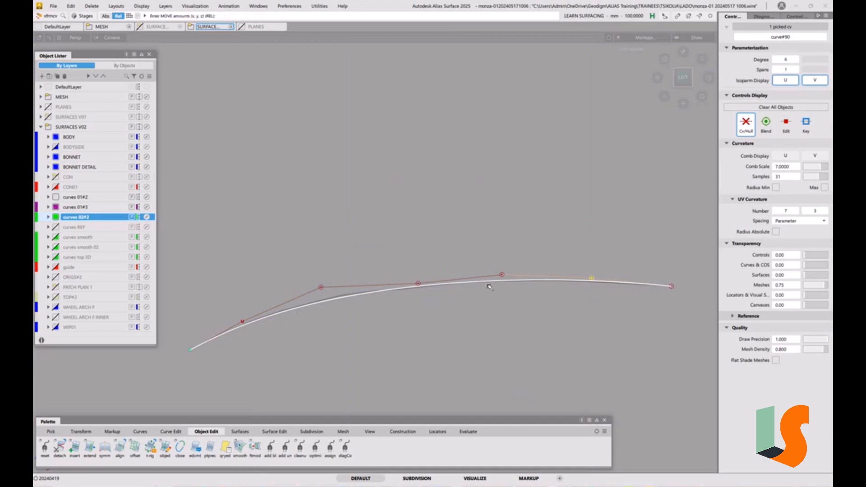
Step: Fine-tune the heights of the fifth, fourth and third CVs in the left view to smooth the arched hull
left_click(501, 274)
right_click_drag(496, 281, 496, 283)
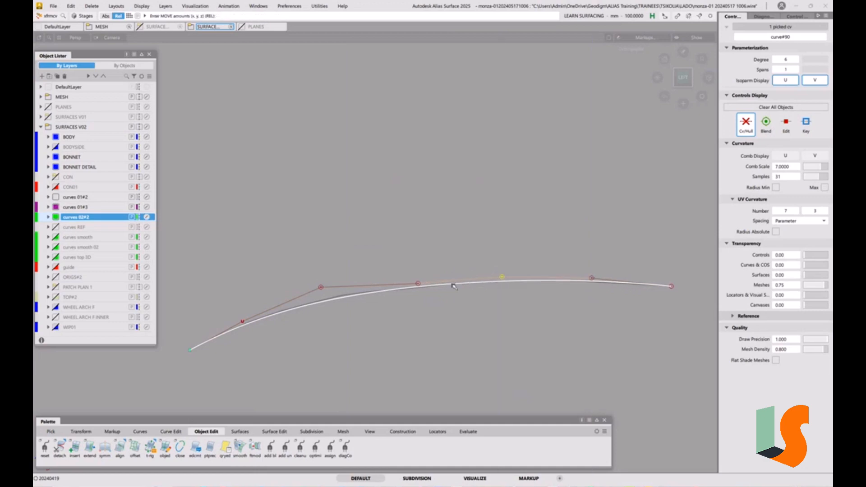
left_click(418, 283)
right_click_drag(419, 282, 419, 281)
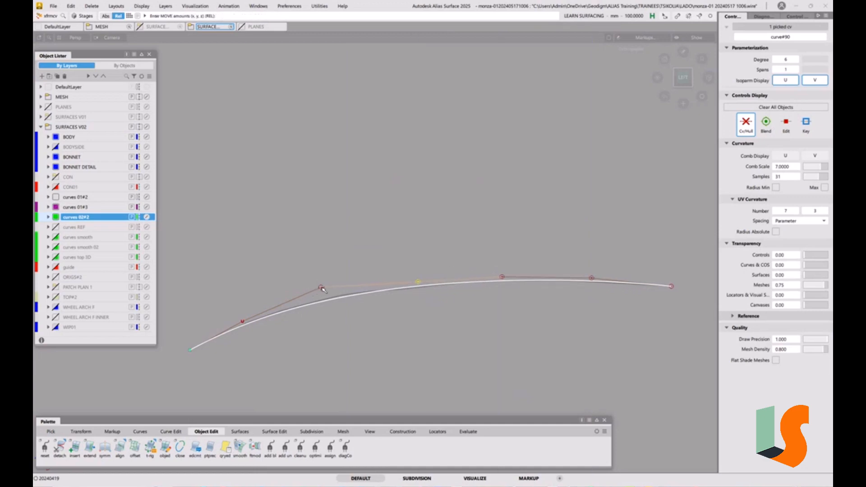
left_click(321, 288)
right_click_drag(357, 315, 357, 316)
left_click(418, 281)
right_click_drag(434, 304, 434, 303)
Step: Shift the fourth CV lengthwise towards the third and correct the heights of the fourth, third and fifth CVs
middle_click_drag(504, 313, 494, 312)
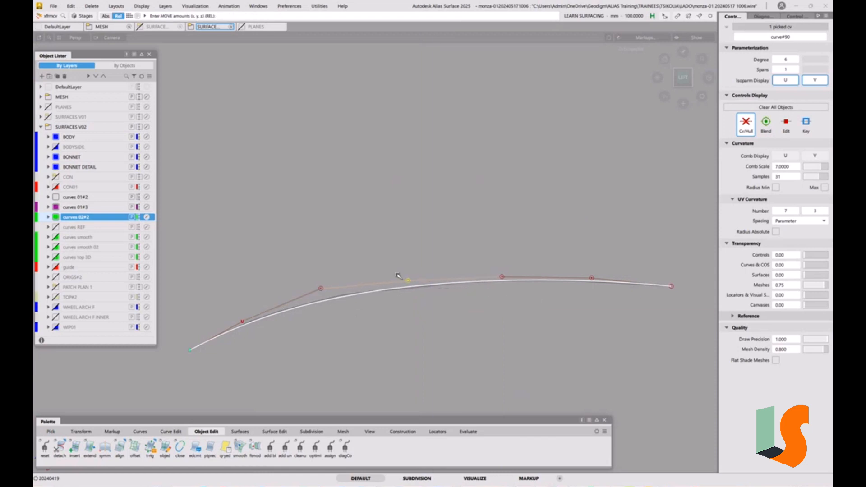
right_click_drag(449, 343, 448, 344)
left_click(321, 288)
right_click_drag(329, 261, 330, 264)
left_click(502, 277)
right_click_drag(516, 295, 516, 294)
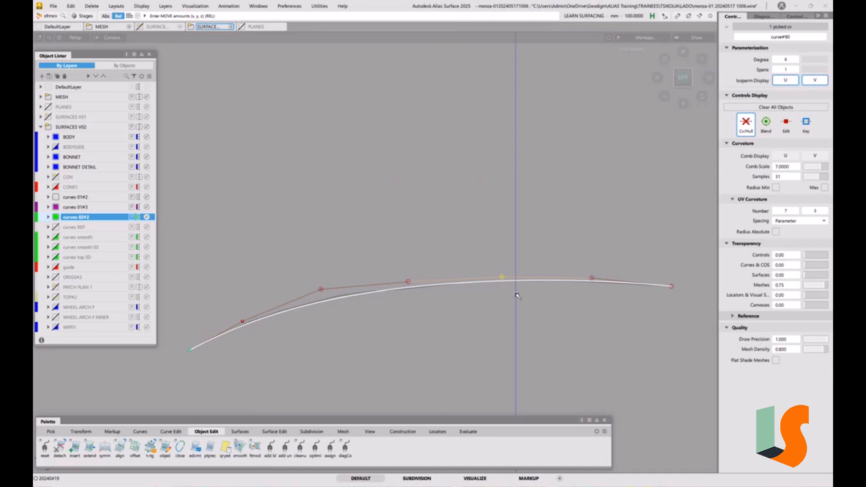
Step: Return to the top view and nudge the fourth CV sideways to follow the hull
left_click(684, 65)
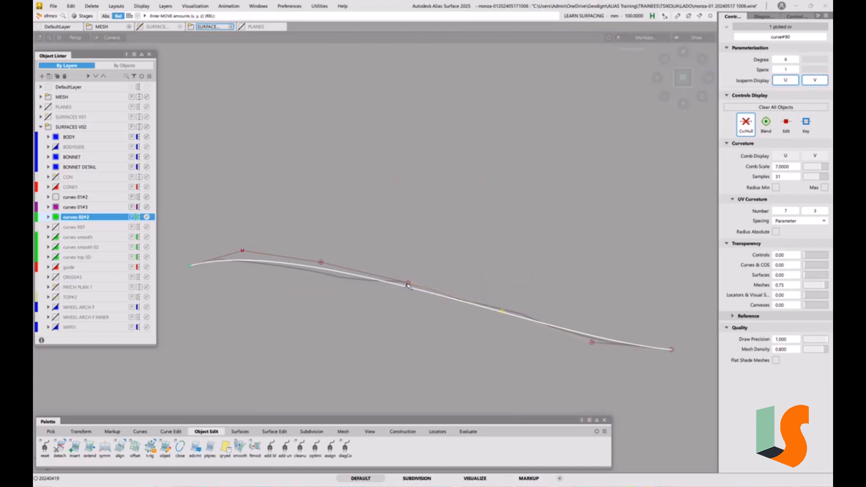
left_click(408, 285)
right_click_drag(415, 317, 417, 319)
Step: Isolate the draft surface and the rebuilt boundary curve from the rest of the model and show them in the top view
mouse_move(449, 321)
left_mouse_down("ctrl+shift")
mouse_move(446, 299)
mouse_move(402, 280)
mouse_move(397, 252)
mouse_move(407, 213)
mouse_move(425, 220)
left_mouse_up("ctrl+shift")
key("alt+v")
left_click_drag(266, 295, 282, 302, "ctrl+shift")
left_click(259, 273)
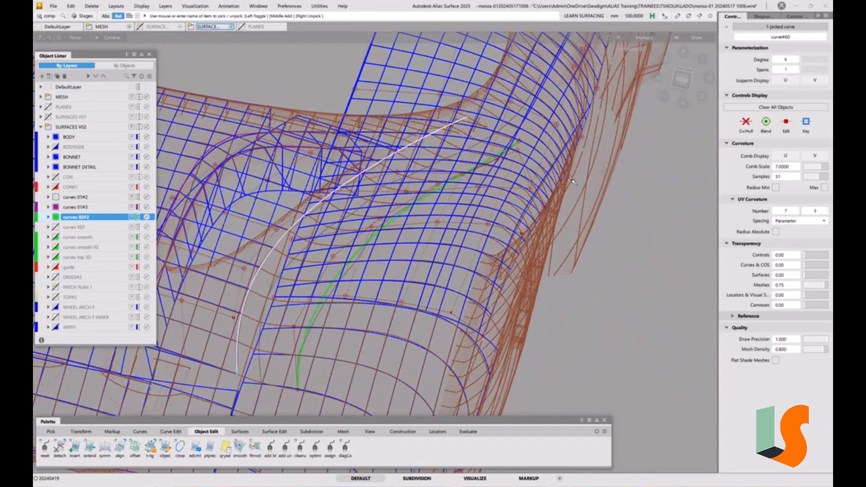
left_click_drag(368, 294, 311, 298, "ctrl+shift")
left_click(270, 259)
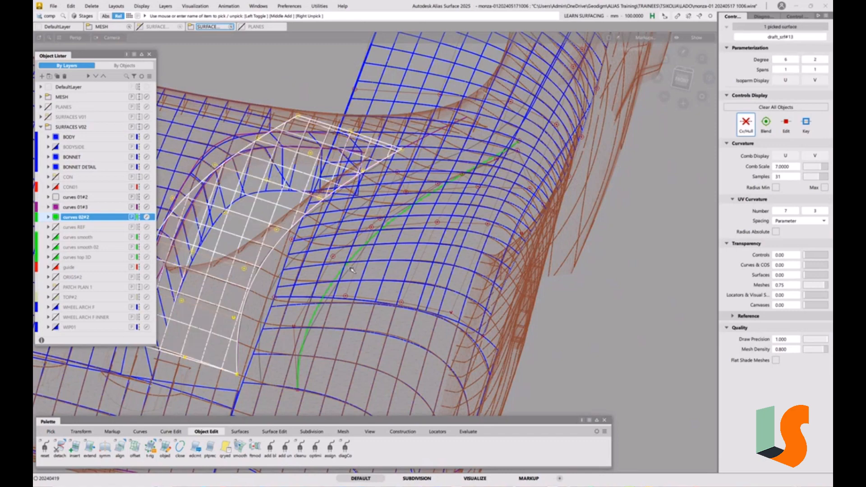
mouse_move(351, 270)
left_mouse_down("ctrl+shift")
mouse_move(361, 275)
mouse_move(353, 269)
left_mouse_up("ctrl+shift")
left_click(344, 268)
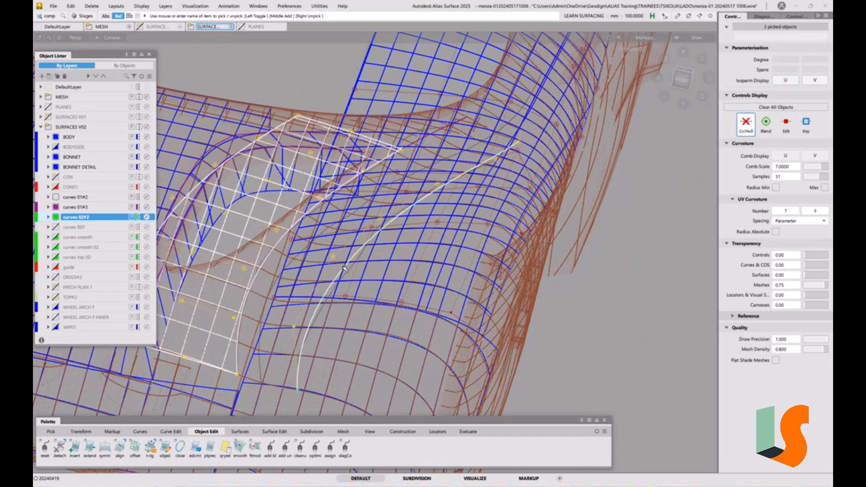
key("alt+h")
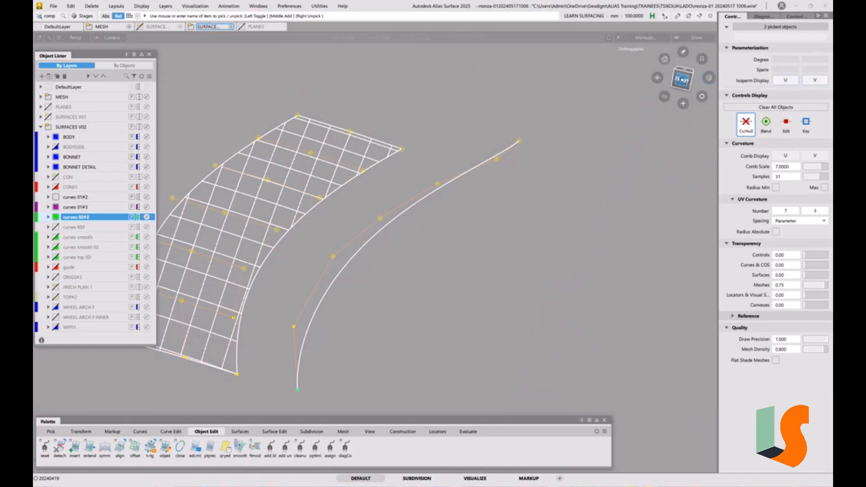
left_click(687, 70)
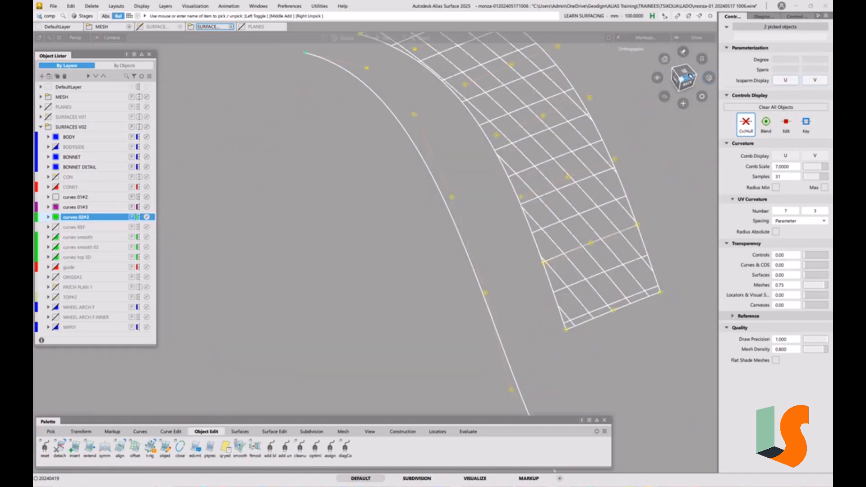
left_click(685, 76)
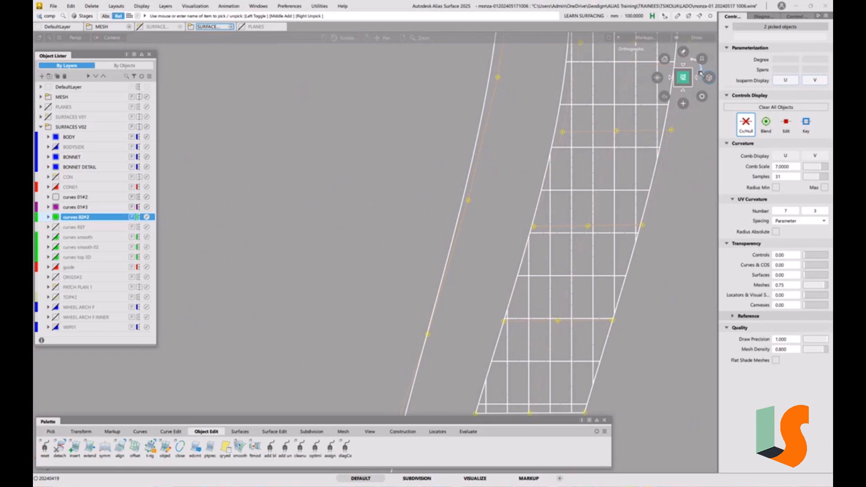
left_click(694, 59)
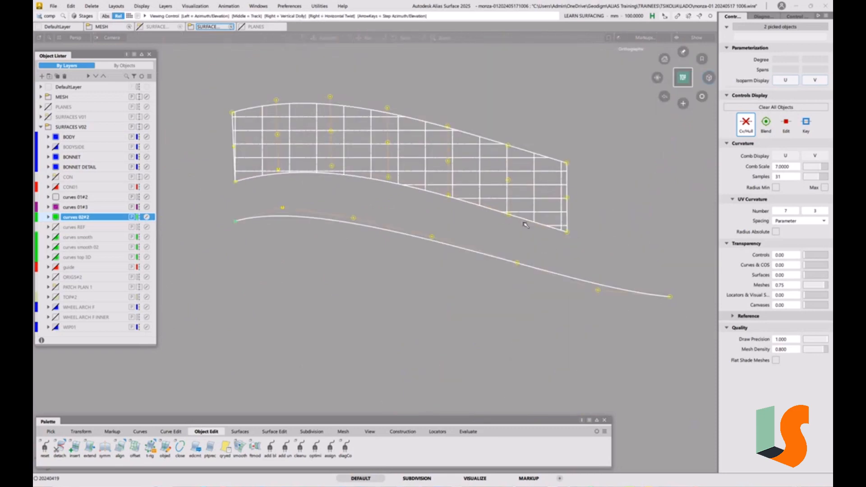
right_click_drag(477, 255, 499, 250, "alt+shift")
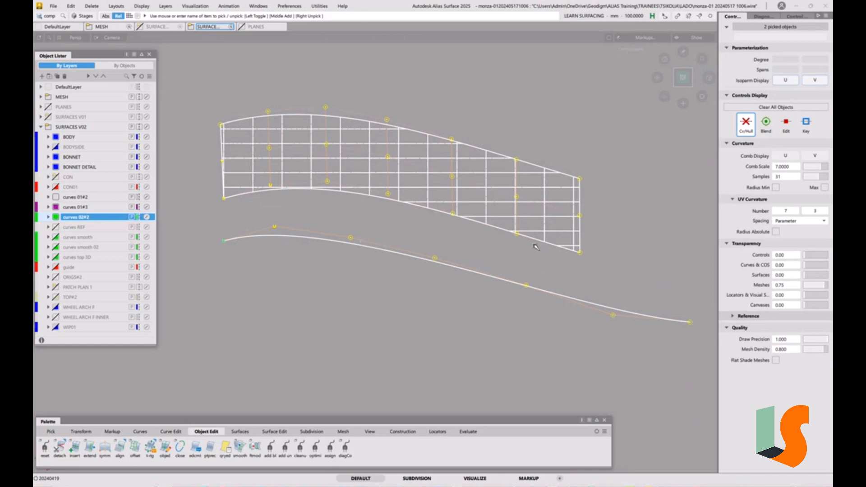
Step: Clear the cross sections from all objects with the Cross Section Editor and deselect the draft surface and curve
left_click(762, 17)
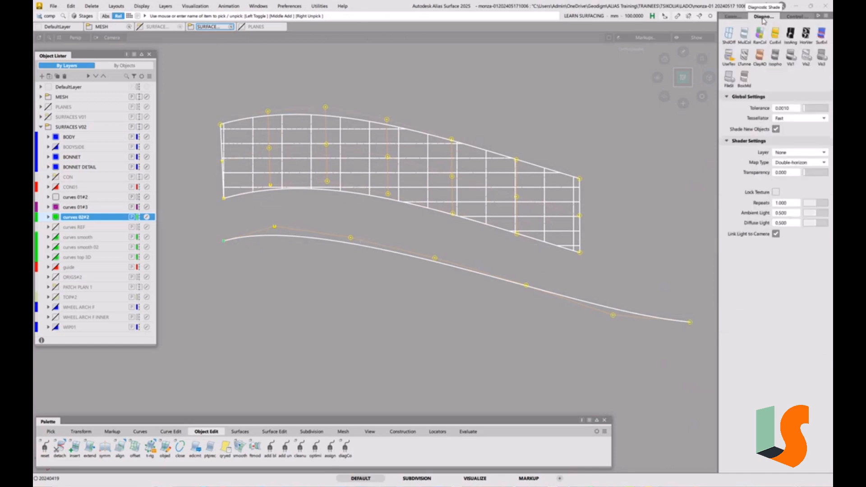
left_click(795, 17)
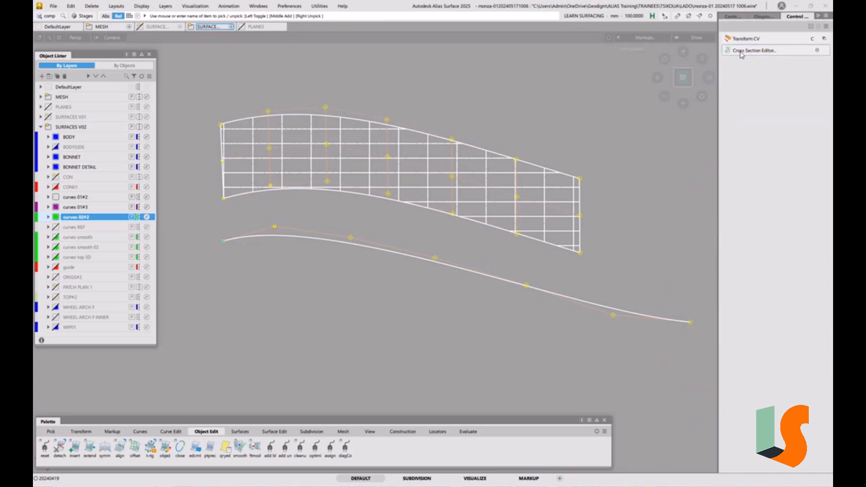
left_click(741, 52)
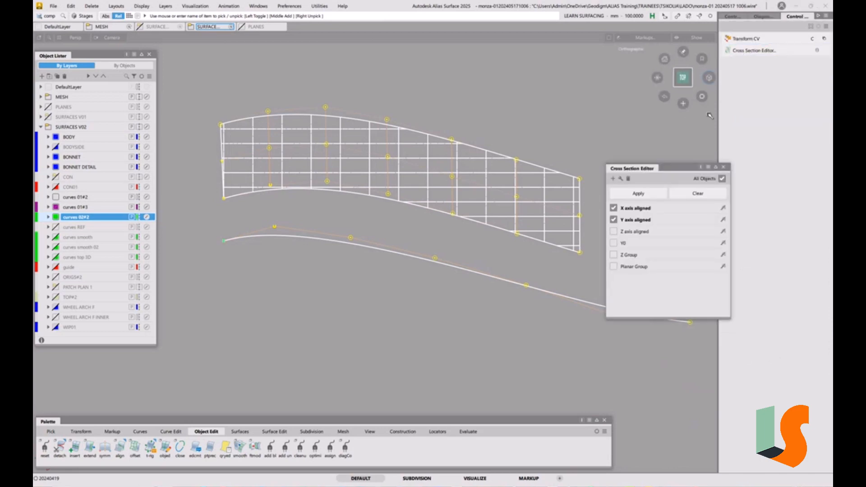
left_click(698, 195)
left_click(723, 167)
left_click(560, 238)
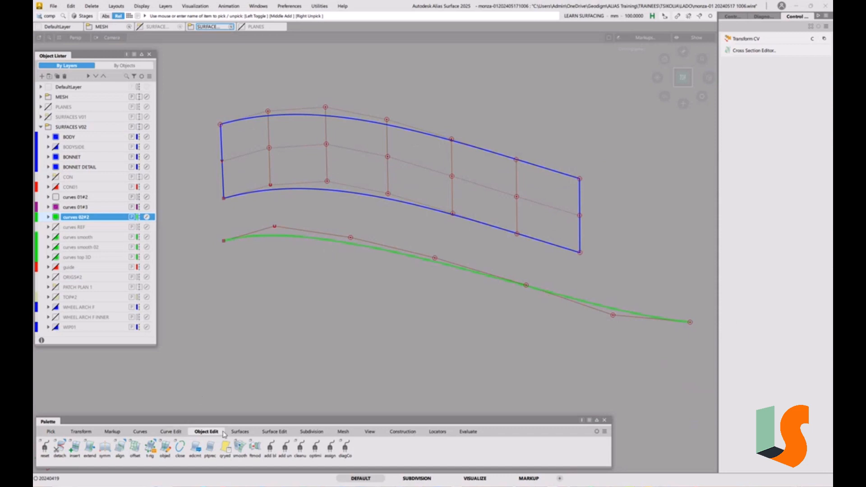
Step: Try to skin between the rebuilt curve and the draft surface's near edge, shortening the curve's range to line up with the surface's end
left_click(240, 432)
left_click(89, 447)
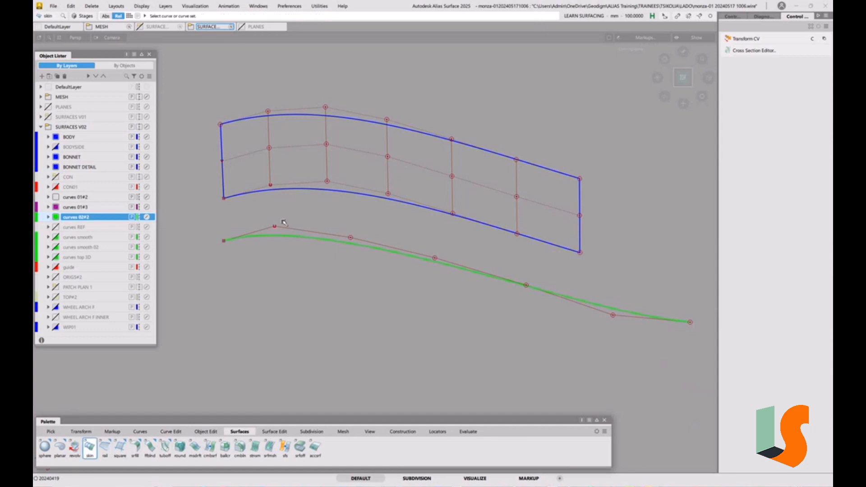
double_click(88, 449)
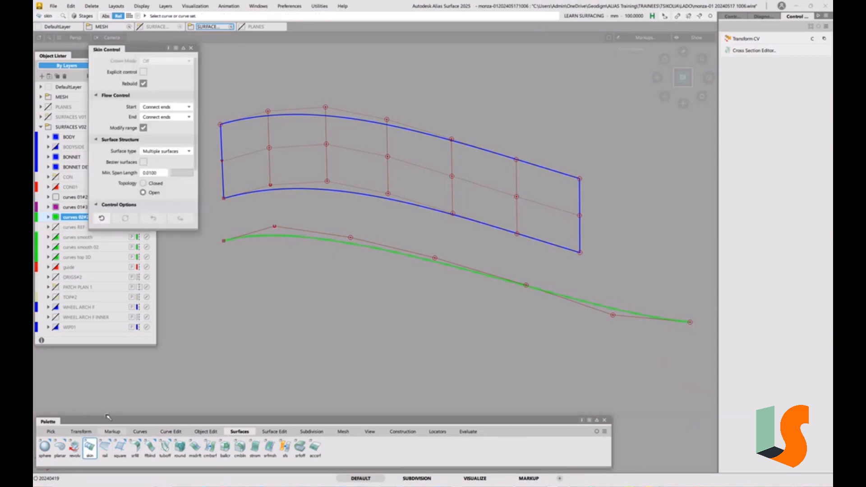
left_click(169, 50)
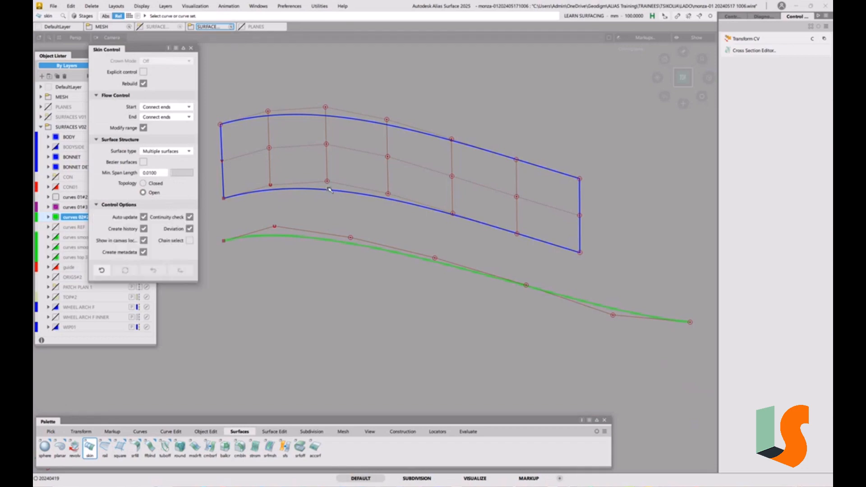
left_click(350, 192)
left_click(360, 247)
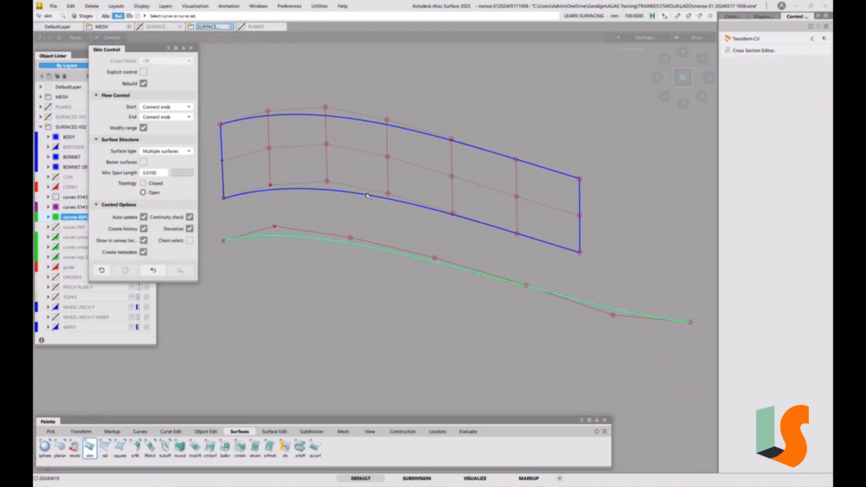
left_click(367, 195)
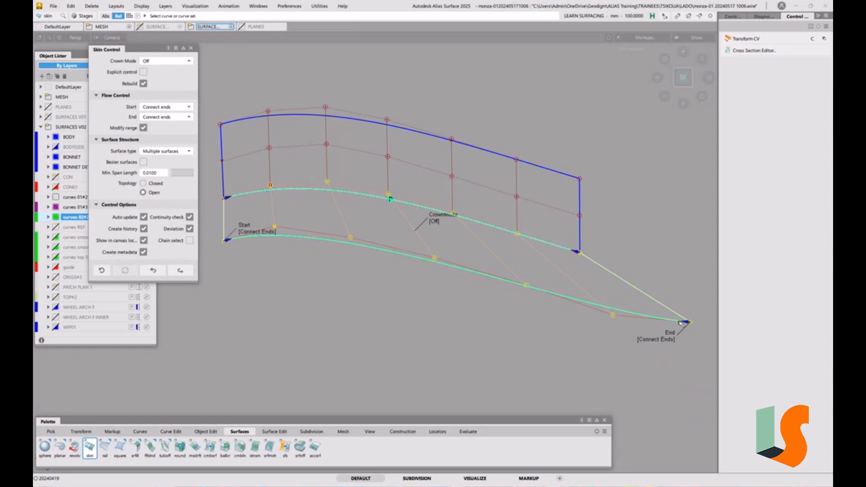
left_click_drag(685, 323, 573, 315)
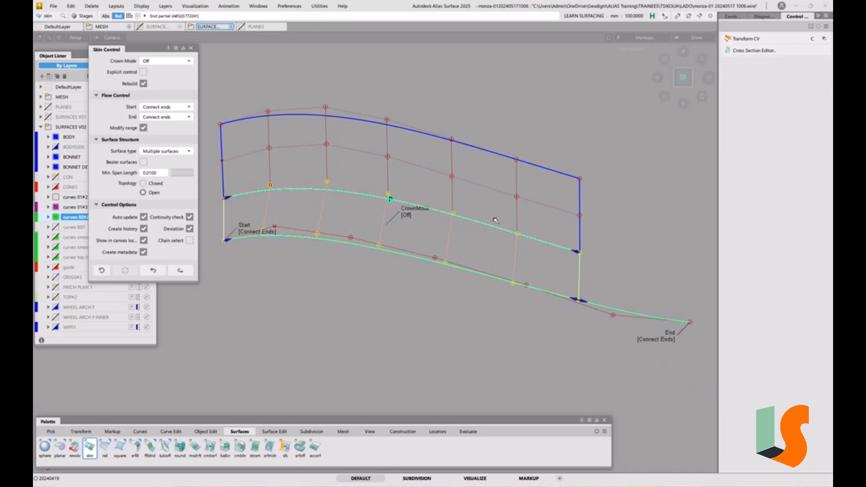
right_click_drag(444, 298, 442, 280)
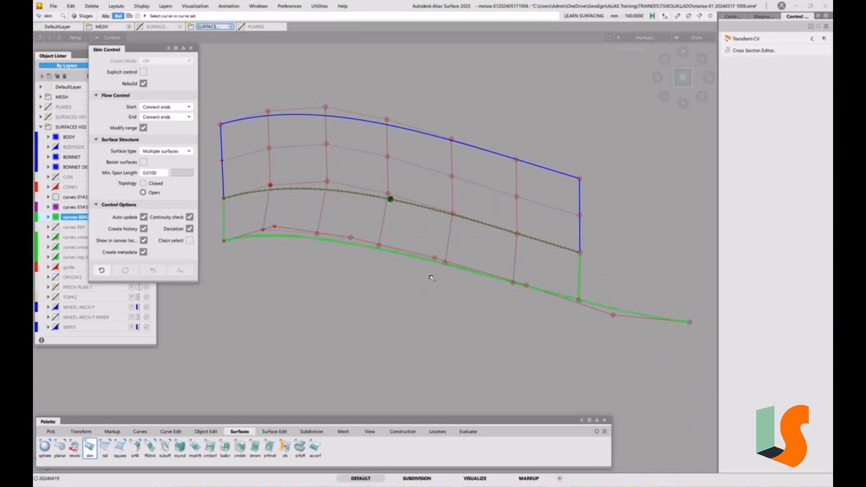
Step: Delete the trial skin surface between the draft surface and the curve
left_click_drag(431, 277, 413, 284, "ctrl+shift")
left_click(374, 228)
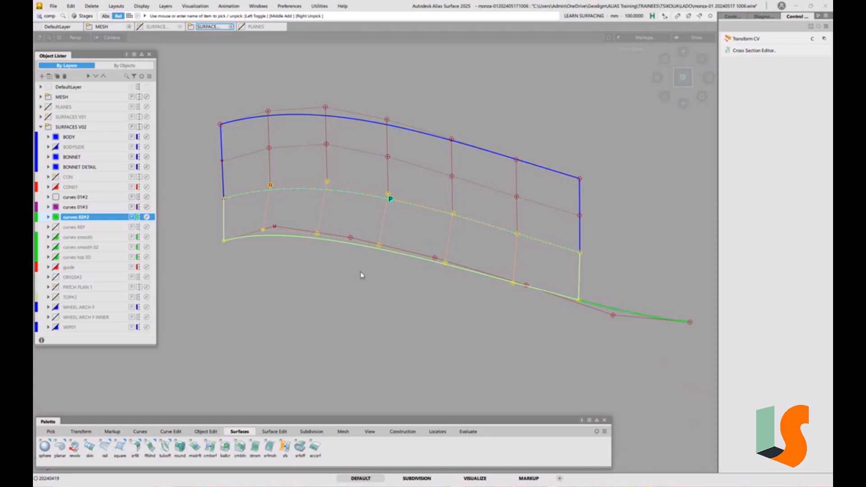
key("Delete")
left_click(404, 275)
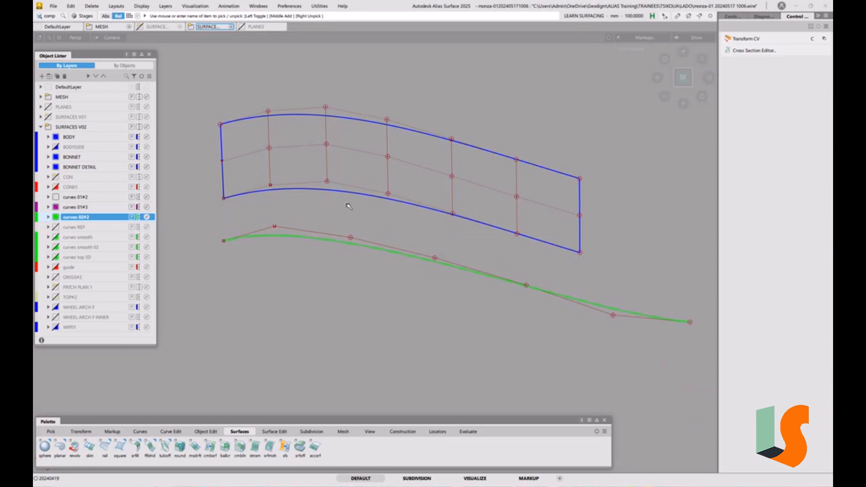
Step: Create a flipped Multi-surface Draft from the draft surface's near edge along Y with a draft angle of 0, extending past the curve
left_click(196, 448)
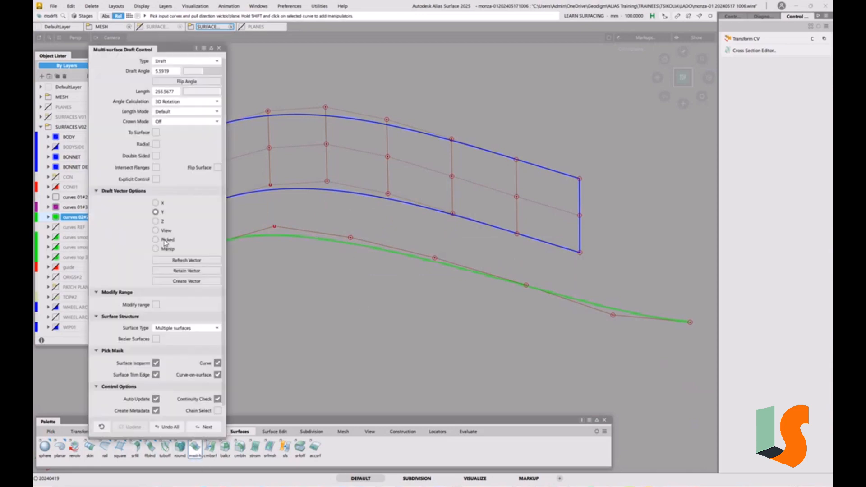
left_click(279, 191)
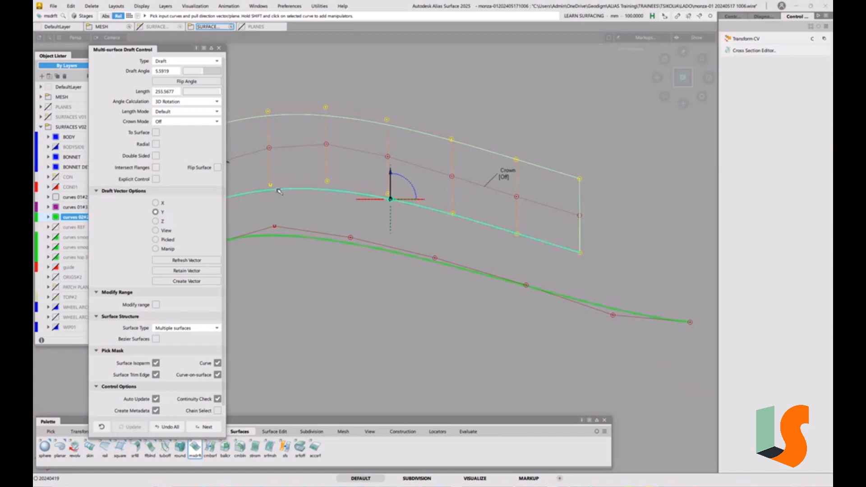
left_click(219, 168)
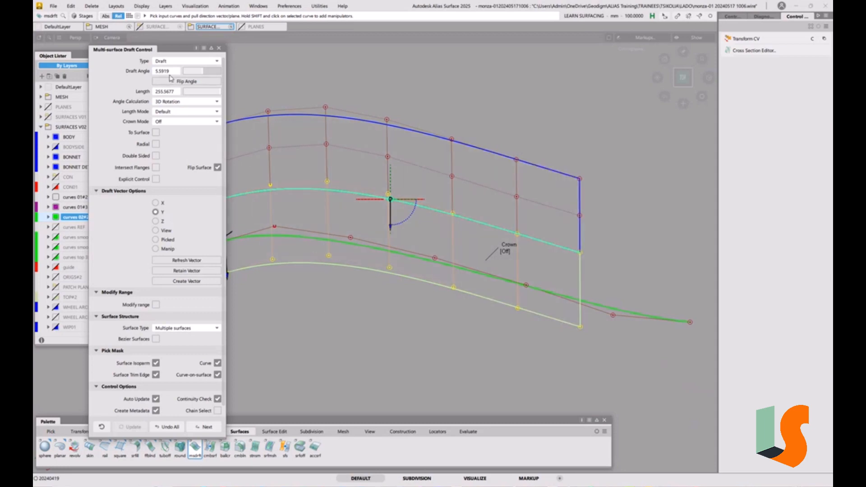
double_click(170, 74)
type("0")
key("Return")
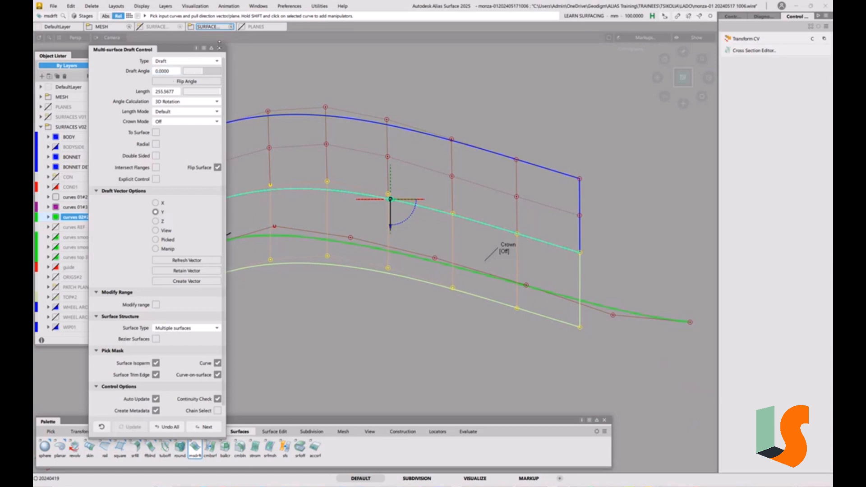
left_click(219, 48)
Step: Trim Convert the new draft surface at the rebuilt curve with 3D Trimming projected along Z, keeping the part beside the original draft surface
left_click_drag(414, 336, 410, 297, "ctrl+shift")
right_click_drag(409, 297, 420, 296, "alt+shift")
middle_click_drag(419, 296, 425, 345, "alt+shift")
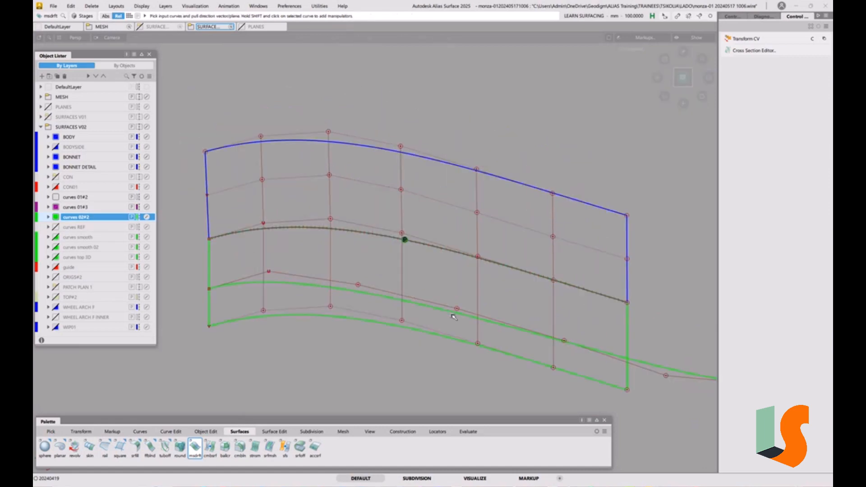
left_click(274, 432)
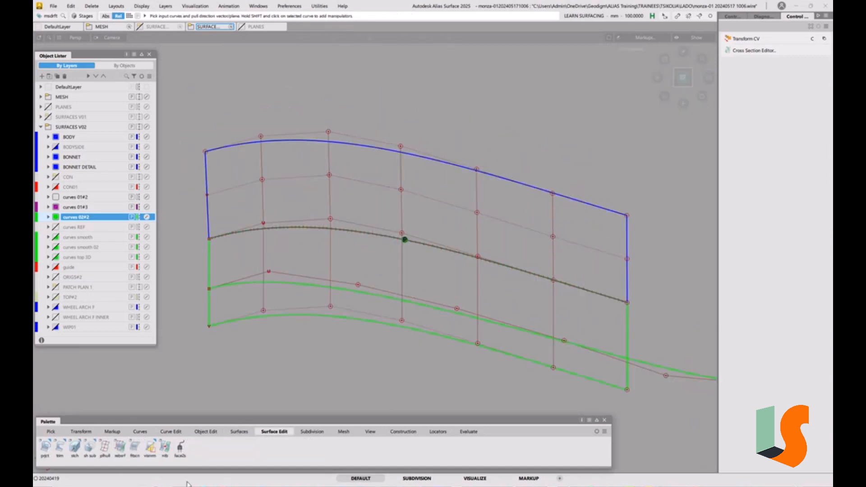
right_click(61, 456)
left_click(85, 456)
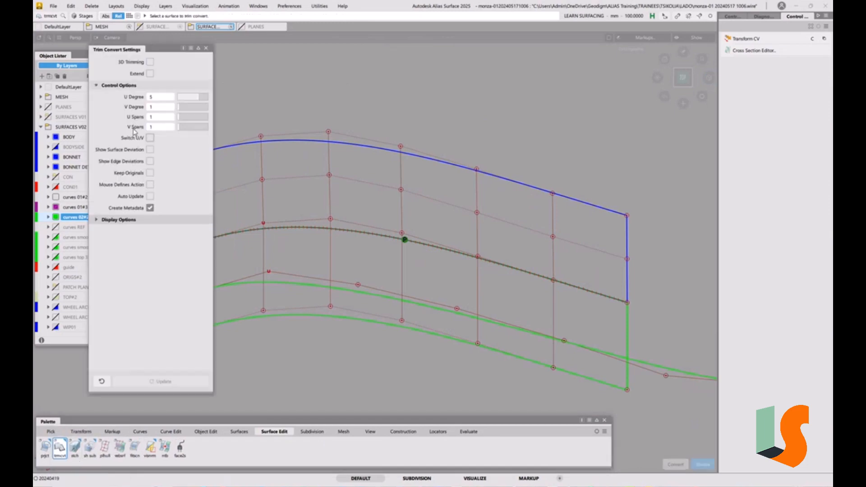
left_click(150, 62)
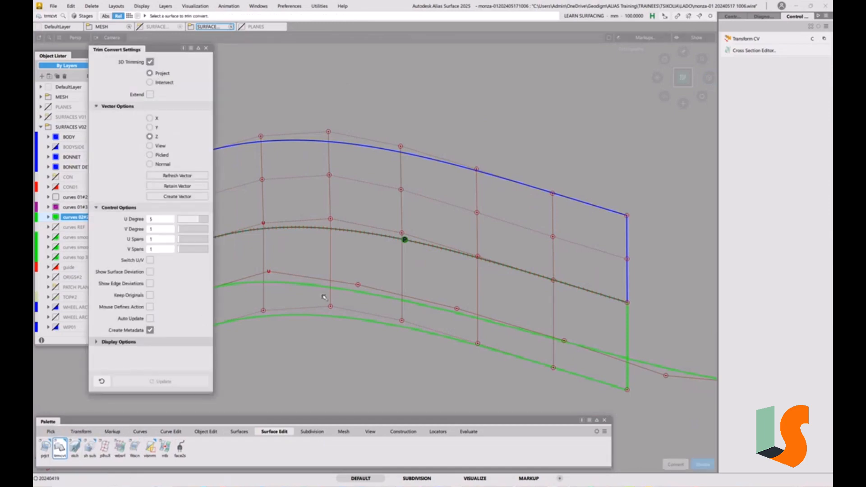
left_click(304, 314)
left_click(309, 285)
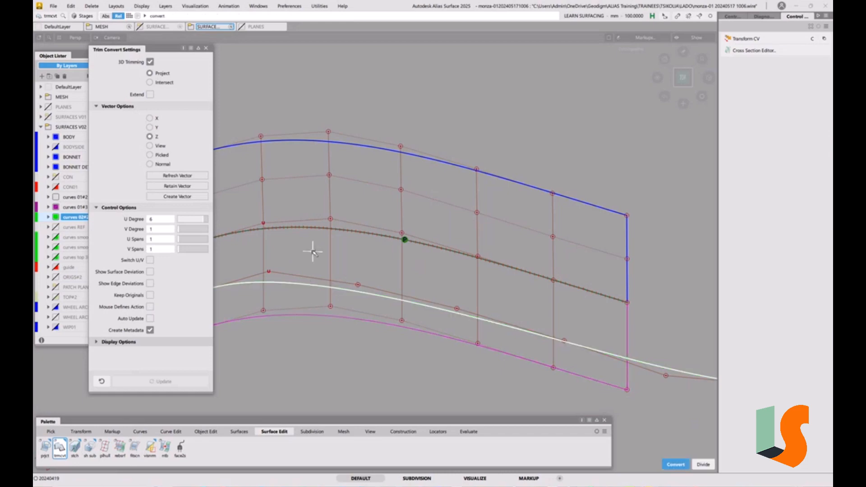
left_click(375, 282)
right_click_drag(374, 281, 288, 290, "alt+shift")
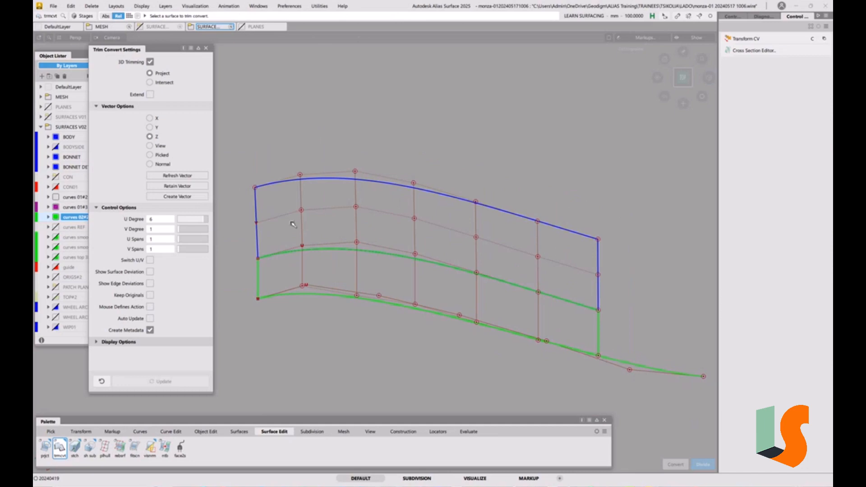
Step: Close the trim settings and hide the CVs and hull of the rebuilt curve
left_click(205, 48)
left_click_drag(551, 346, 567, 356, "ctrl+shift")
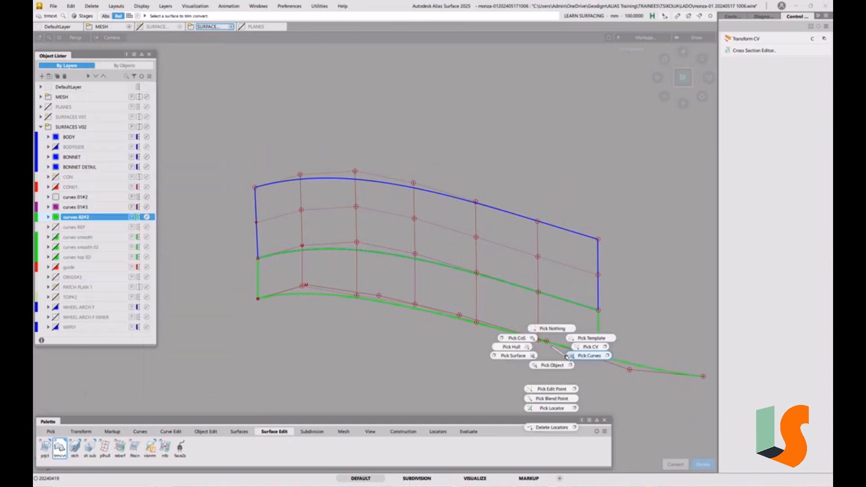
left_click(613, 372)
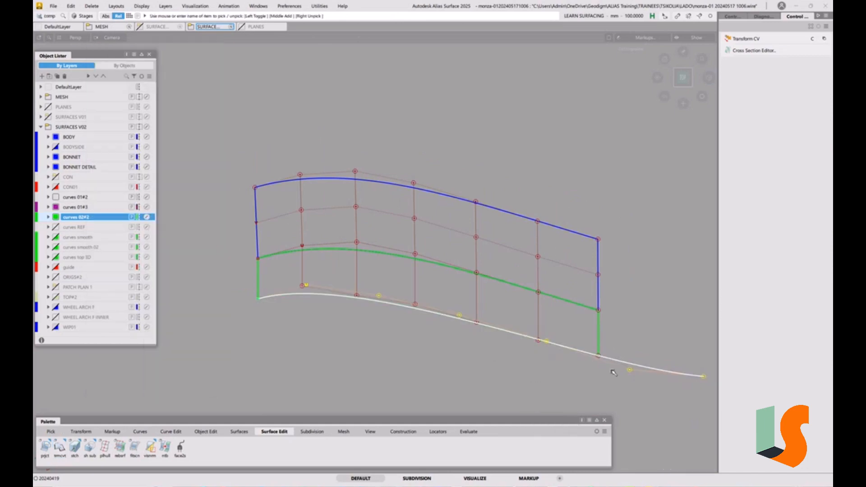
left_click(739, 17)
left_click(747, 122)
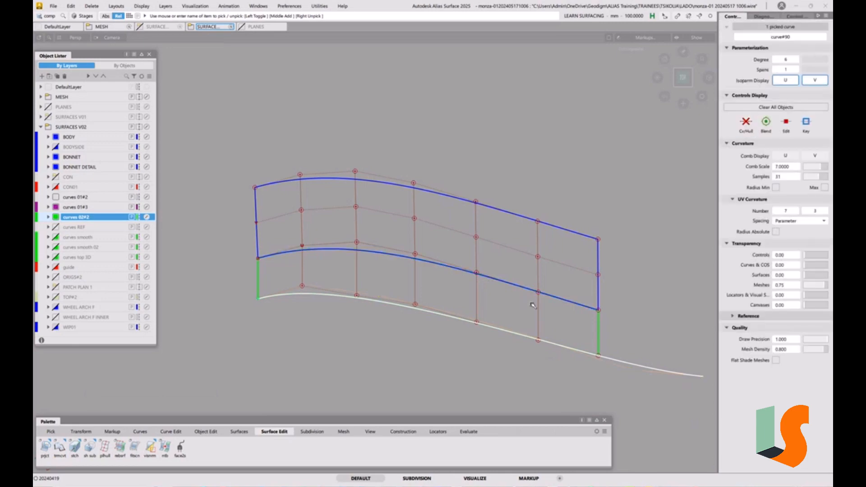
Step: Move the interior CVs on the new draft surface's outer edge along Y so the edge follows the rebuilt curve
mouse_move(453, 330)
right_mouse_down("alt+shift")
mouse_move(449, 308)
mouse_move(455, 315)
right_mouse_up("alt+shift")
left_click_drag(334, 345, 338, 287, "ctrl+shift")
left_click(338, 289)
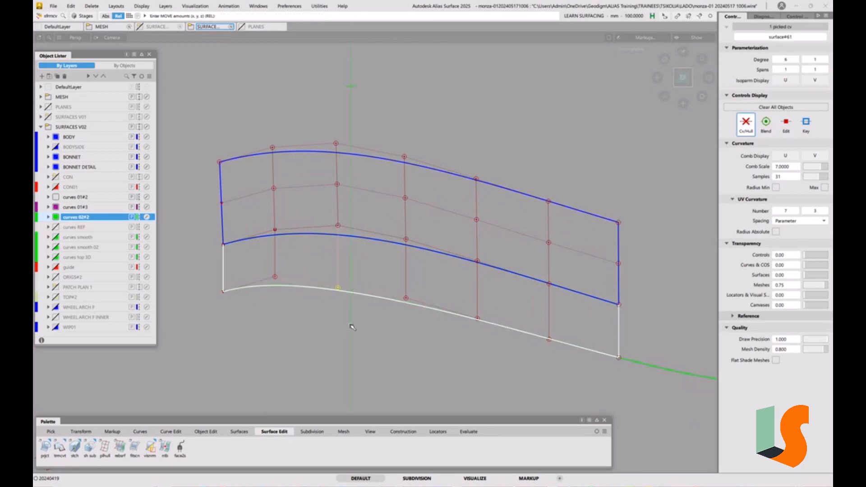
left_click(275, 277)
right_click_drag(301, 312, 301, 316)
left_click(407, 299)
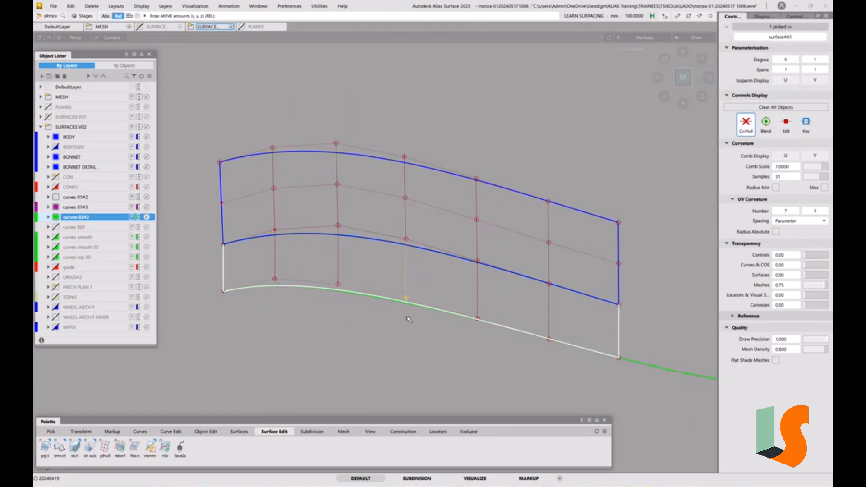
right_click_drag(407, 317, 408, 319)
left_click(481, 338)
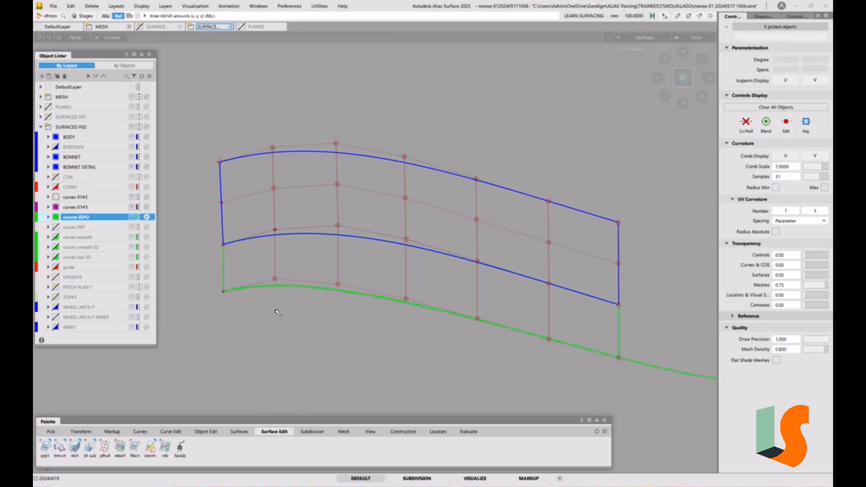
left_click_drag(277, 312, 269, 287, "ctrl+shift")
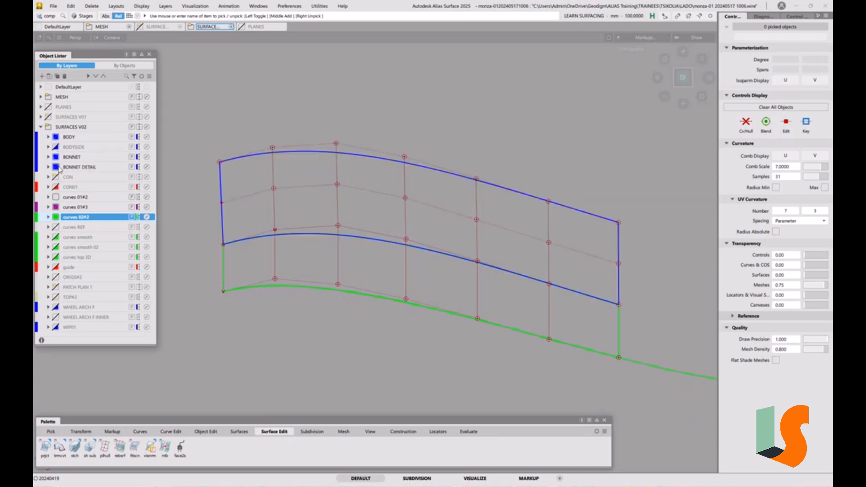
Step: Assign the new draft surface to the BONNET DETAIL layer
left_click(79, 167)
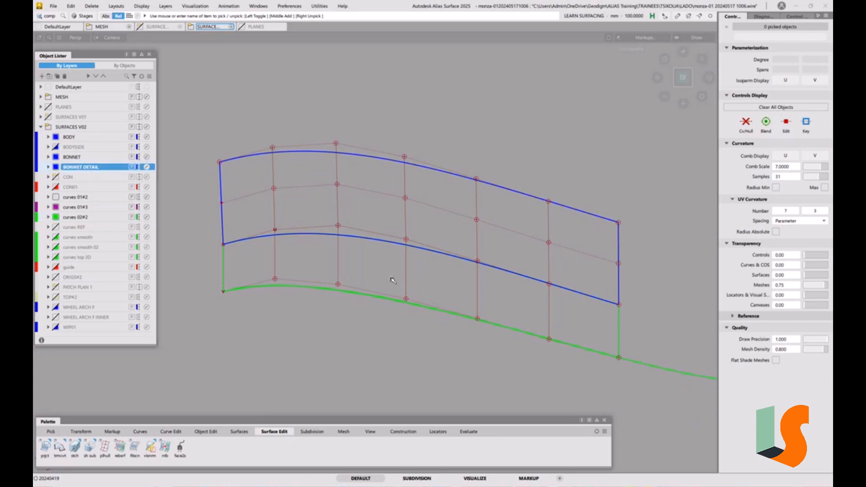
left_click_drag(390, 279, 362, 291, "ctrl+shift")
left_click(330, 266)
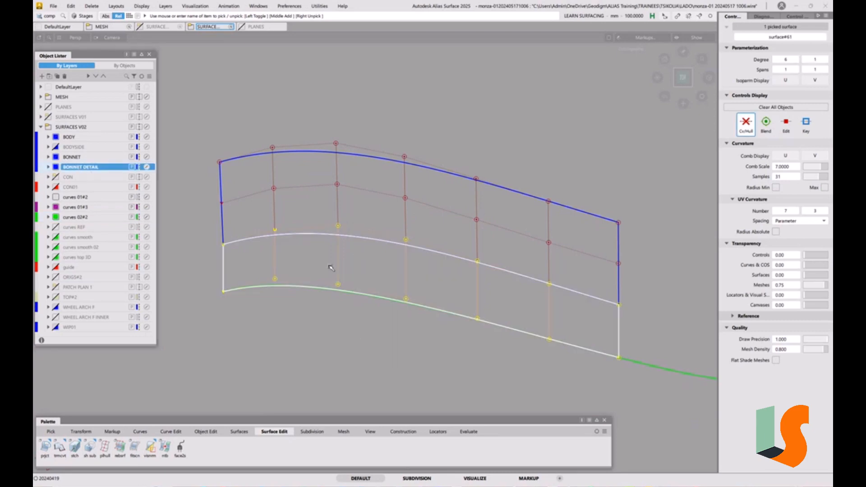
right_click(109, 168)
left_click(124, 175)
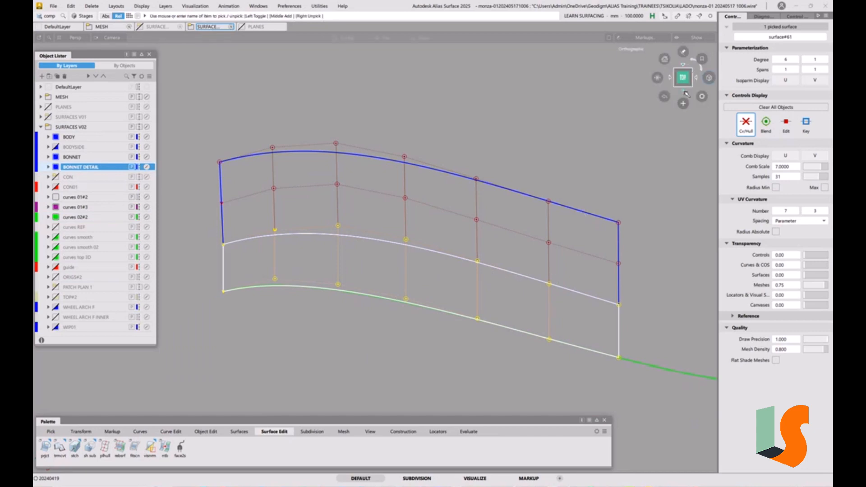
Step: Move the draft surface's far corner CV down along Z onto the rebuilt green curve
left_click(685, 92)
left_click_drag(415, 306, 318, 357, "alt+shift")
middle_click_drag(318, 357, 308, 226, "alt+shift")
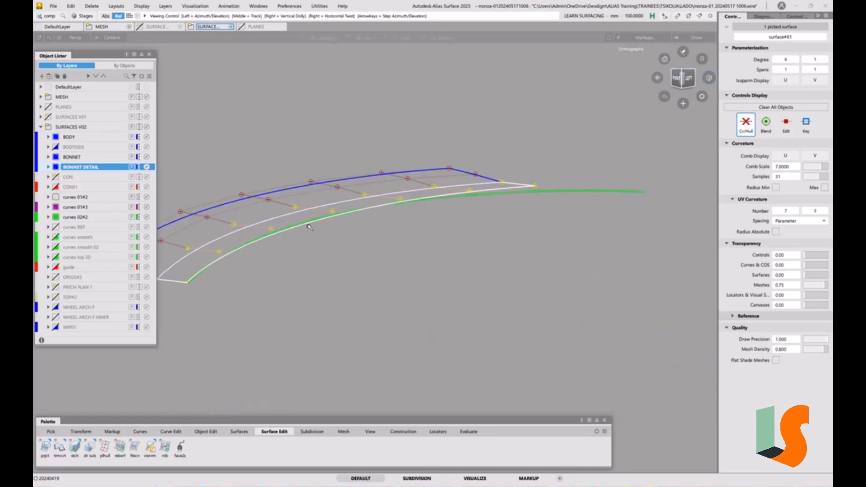
left_click_drag(309, 227, 441, 226, "alt+shift")
left_click(398, 235)
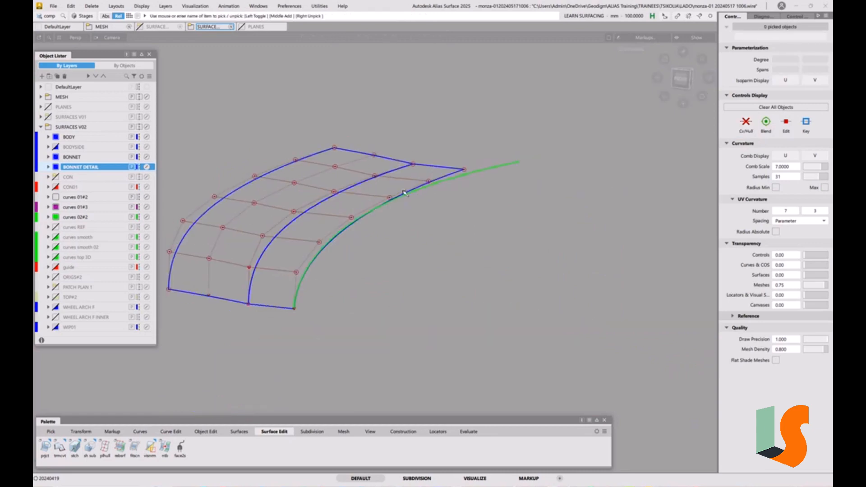
left_click_drag(405, 193, 445, 184, "alt+shift")
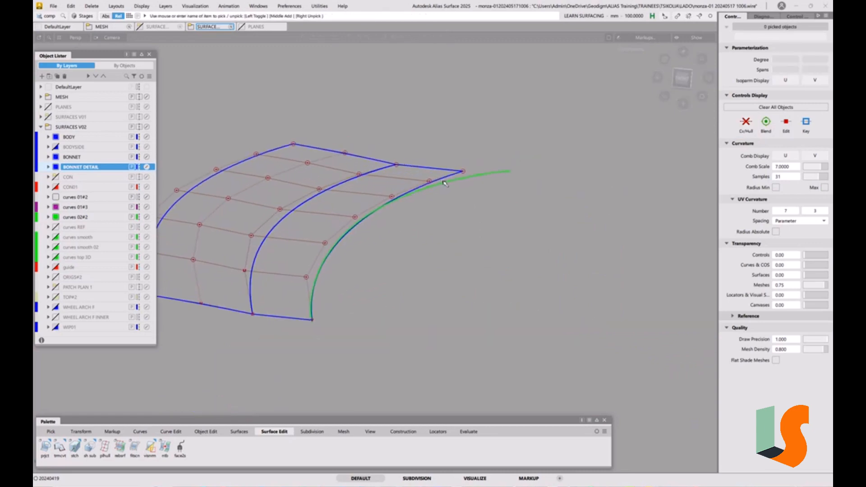
left_click_drag(437, 213, 507, 179, "alt+shift")
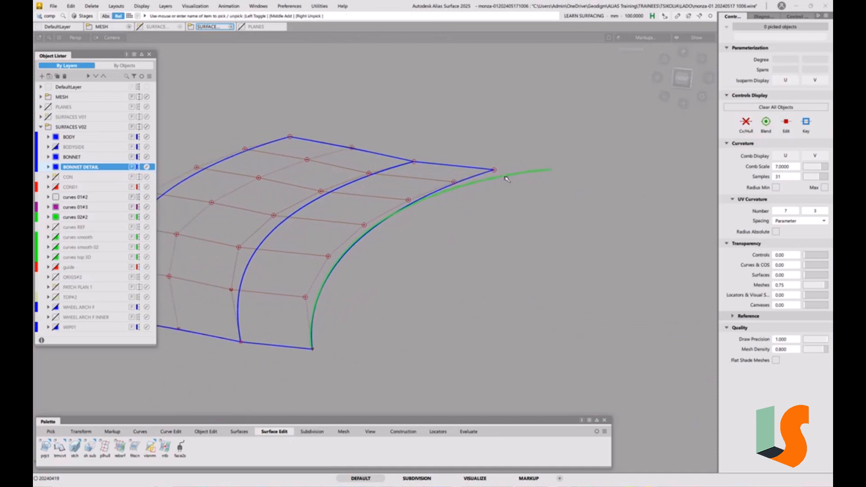
middle_click_drag(494, 171, 492, 179, "ctrl+shift")
left_click(494, 170)
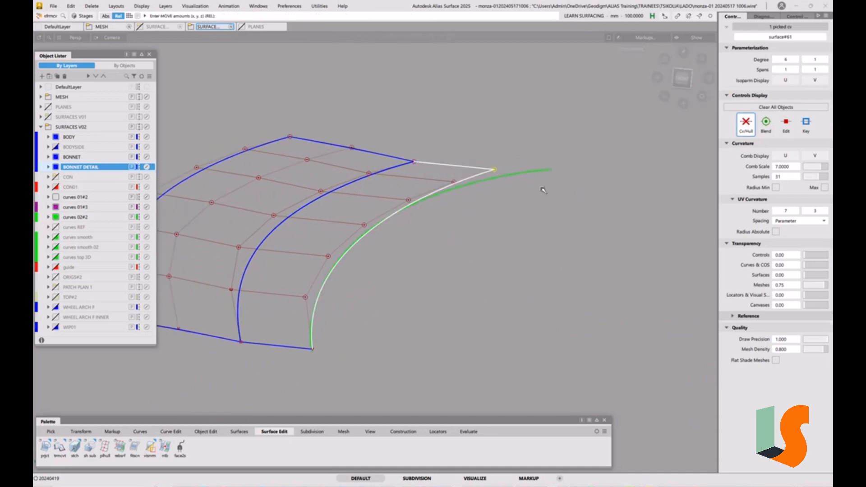
right_click_drag(541, 140, 540, 149)
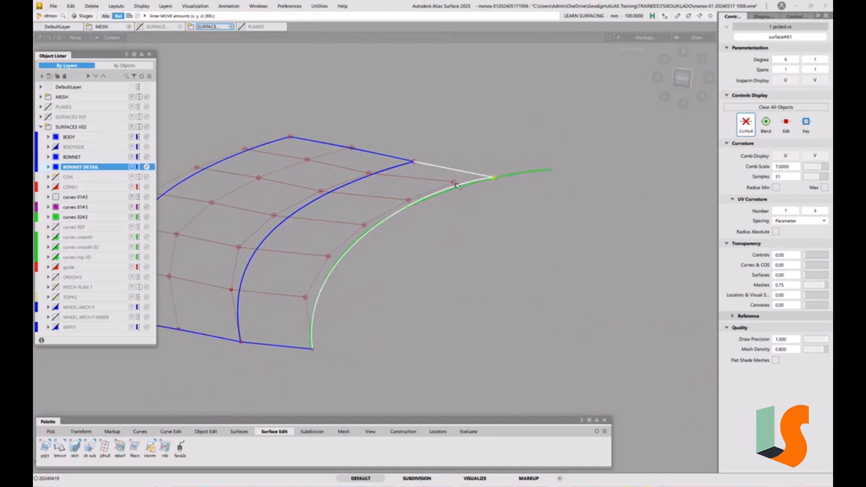
Step: Adjust the remaining outer-edge CVs of the draft surface along Z so the edge lies on the green curve
left_click(454, 182)
right_click_drag(468, 194, 469, 200)
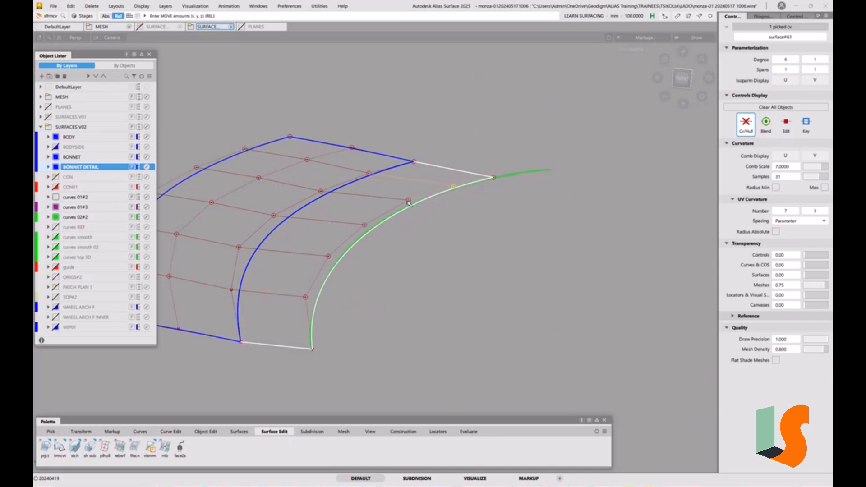
left_click(408, 201)
left_click(365, 225)
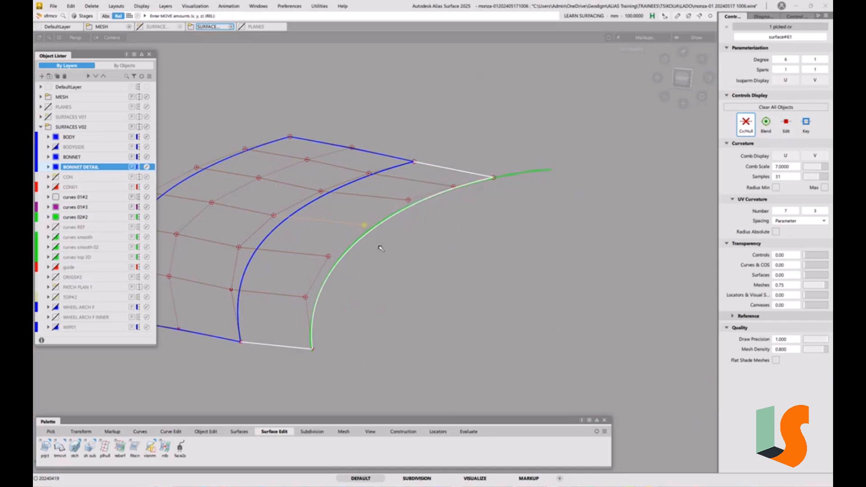
right_click_drag(379, 247, 379, 244)
left_click(328, 257)
right_click_drag(349, 273, 348, 261)
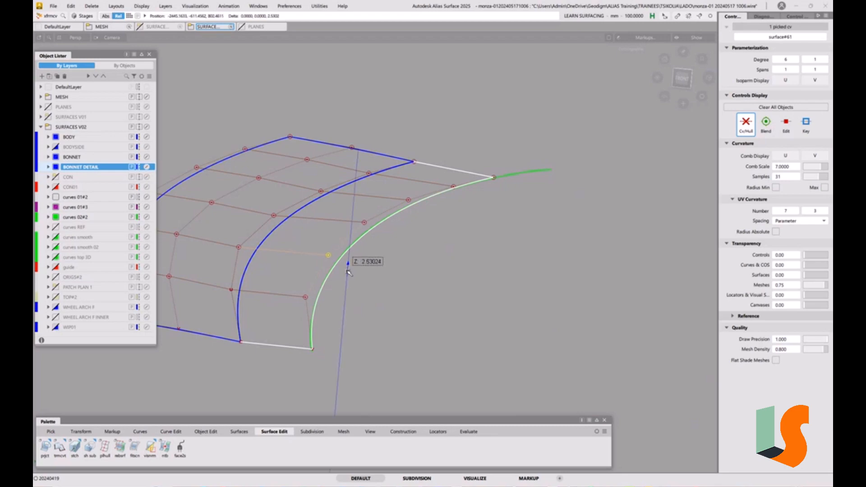
left_click_drag(389, 324, 382, 282, "ctrl+shift")
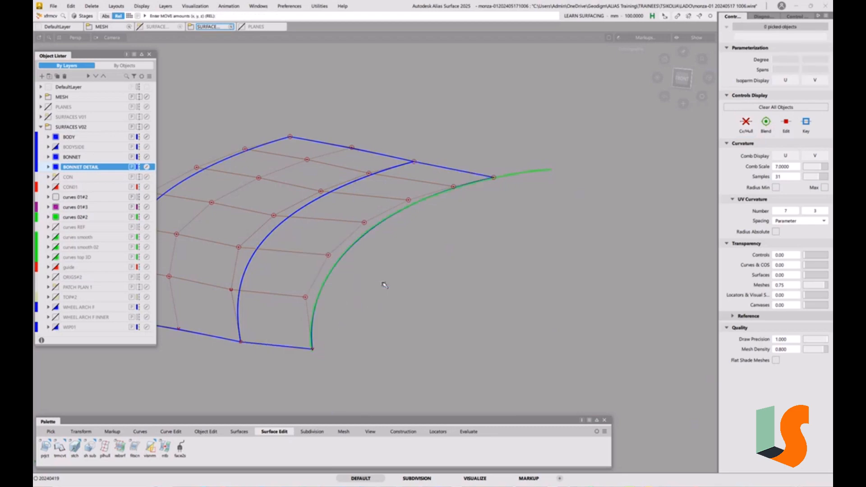
Step: Unhide the rest of the model and inspect the adjusted draft surface against the mesh in shaded display
key("alt+v")
left_click_drag(428, 214, 450, 202, "alt+shift")
key("1")
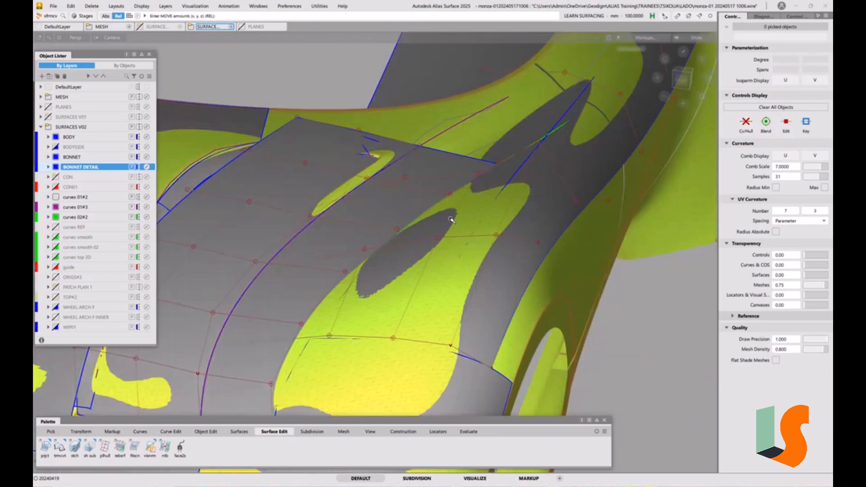
key("1")
right_click_drag(450, 201, 524, 194, "alt+shift")
left_click_drag(523, 194, 519, 232, "alt+shift")
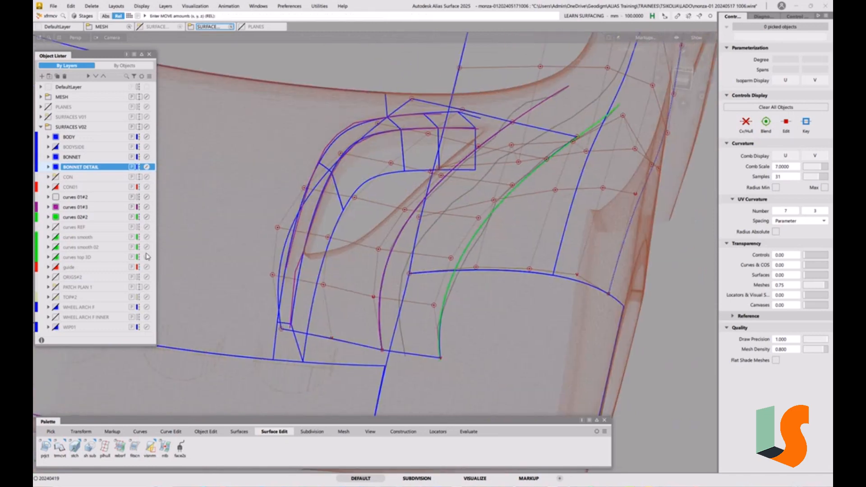
Step: Recolour the curves 02#2 layer purple and hide the curves 02#2, curves 01#3 and curves 01#2 layers
left_click(55, 227)
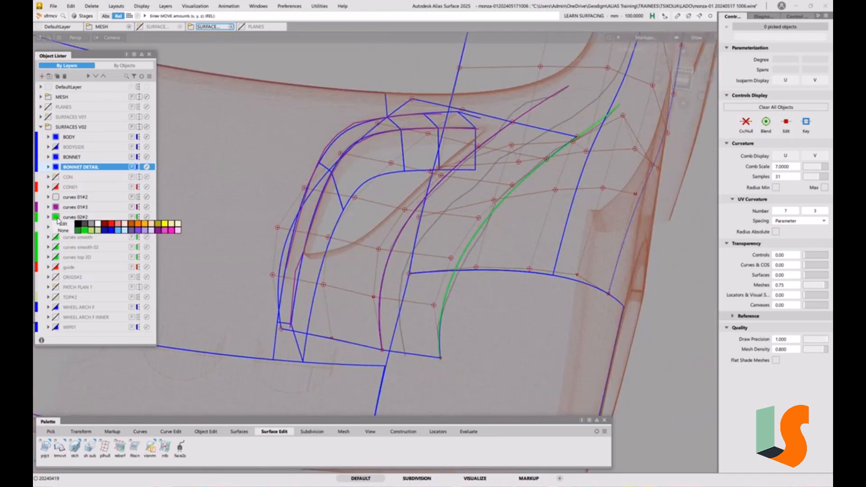
left_click(162, 231)
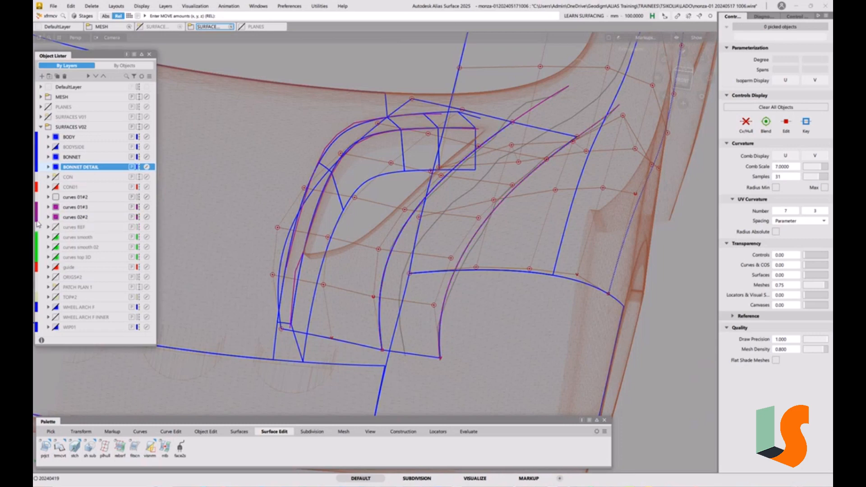
left_click(56, 217)
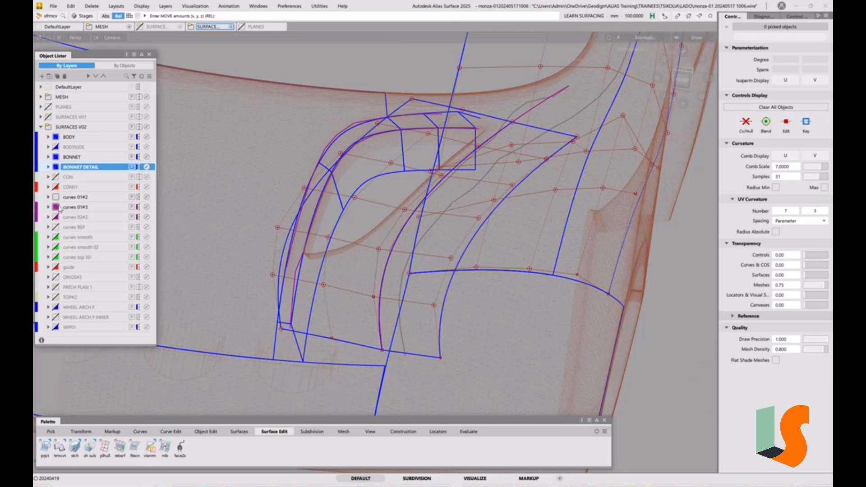
left_click(56, 207)
left_click(56, 198)
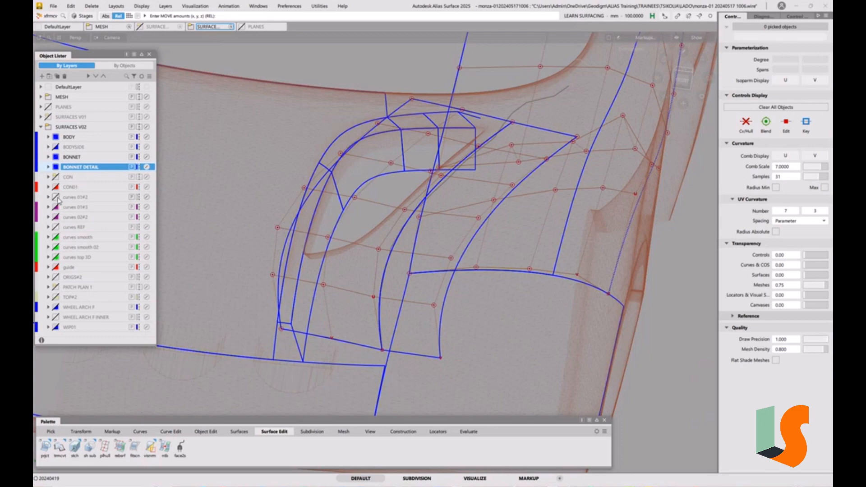
Step: Examine how the bonnet detail surfaces sit against the mesh in shaded and wireframe display
left_click_drag(506, 246, 495, 234, "alt+shift")
key("1")
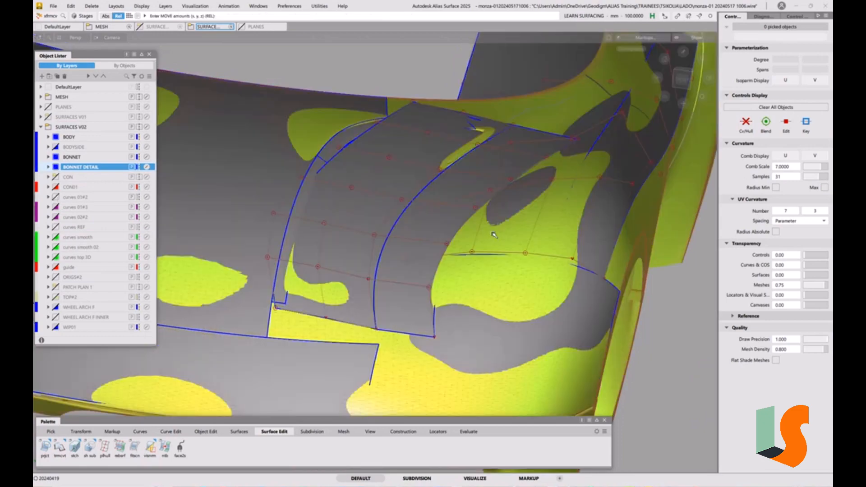
key("1")
left_click_drag(473, 267, 456, 260, "alt+shift")
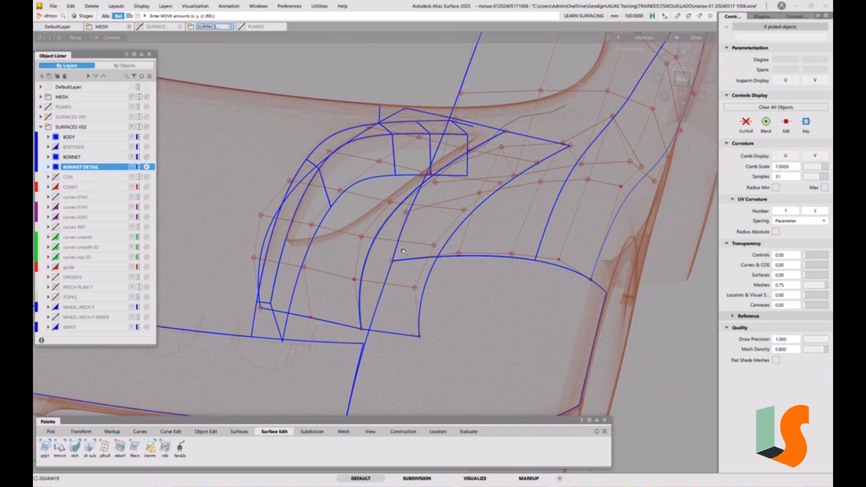
left_click_drag(465, 256, 405, 269, "ctrl+shift")
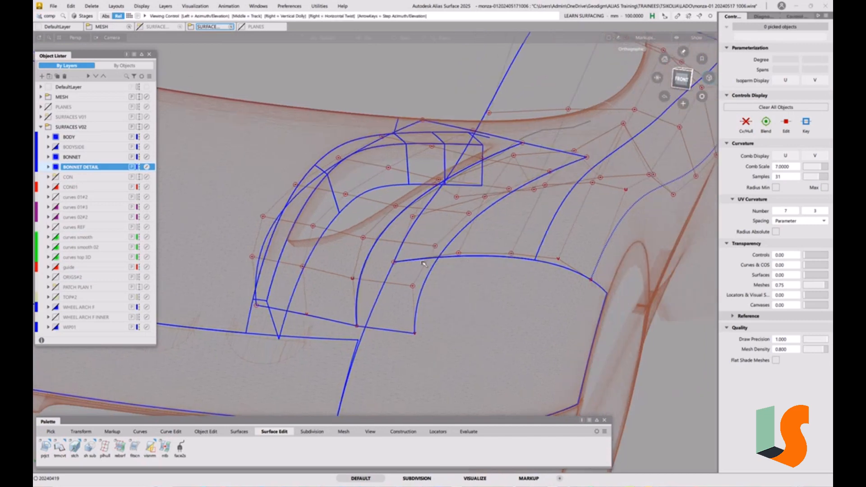
right_click_drag(405, 270, 428, 276, "alt+shift")
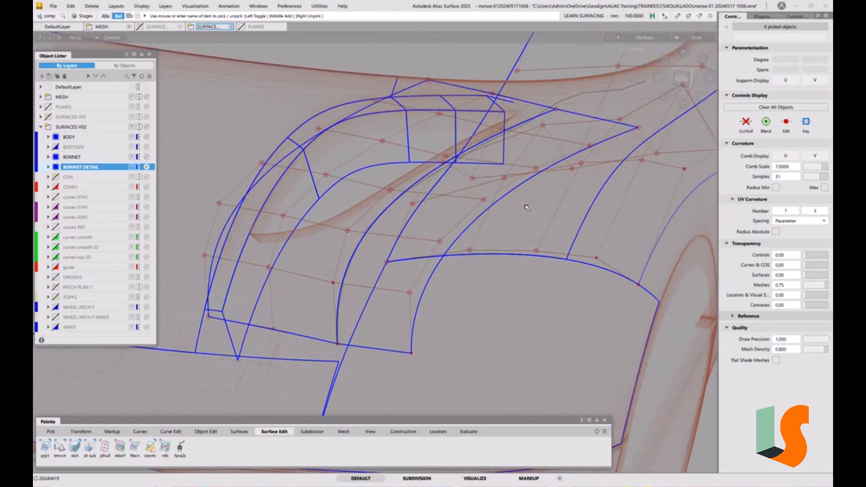
key("F9")
key("F9")
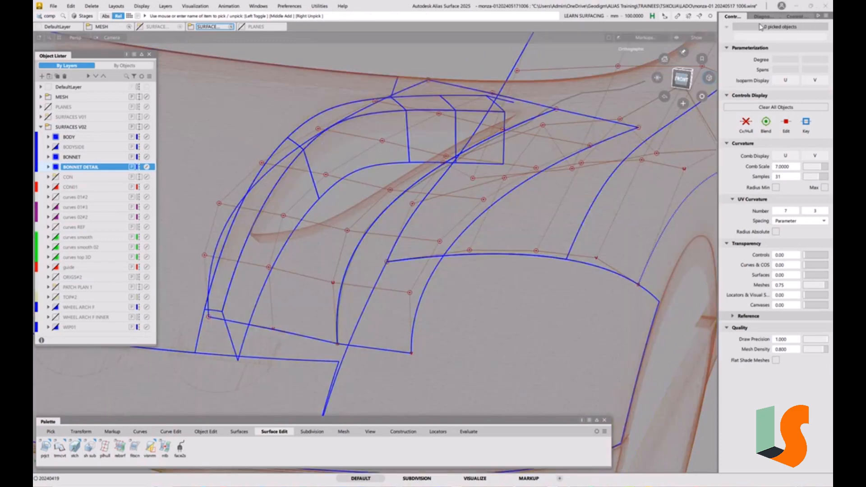
Step: Turn on X axis aligned cross sections for all objects and inspect them around the draft surface
left_click(788, 17)
left_click(745, 51)
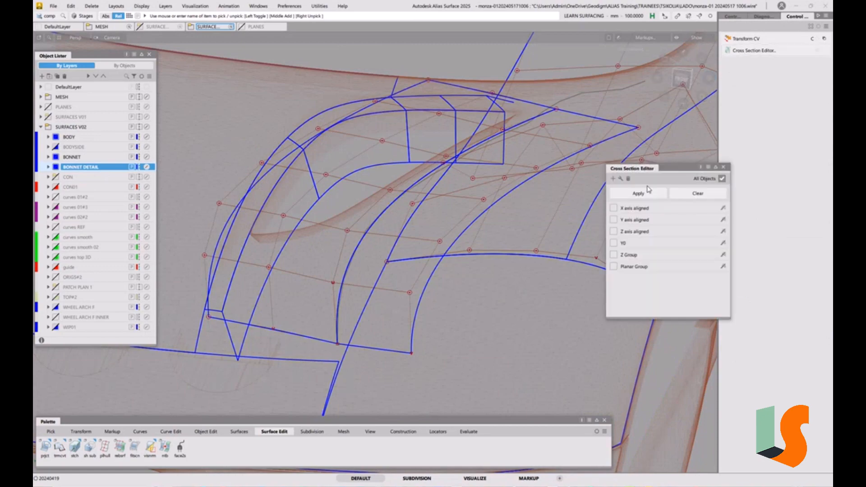
left_click(613, 208)
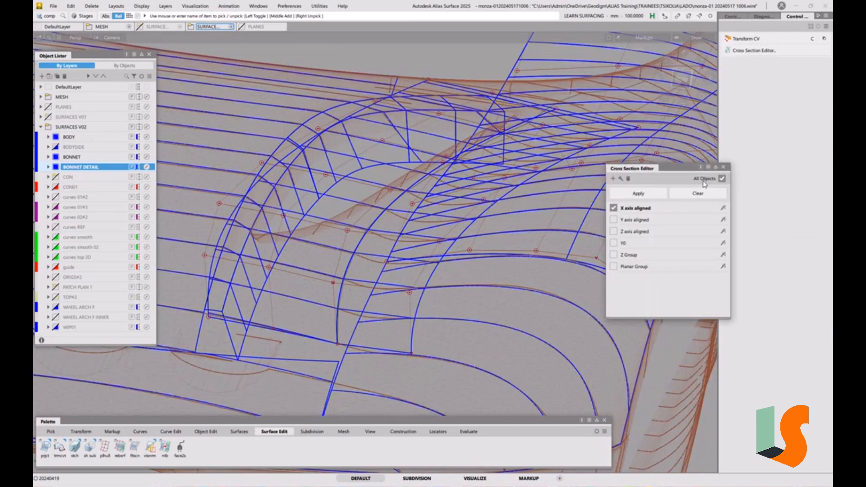
left_click(724, 167)
left_click_drag(469, 247, 455, 253, "alt+shift")
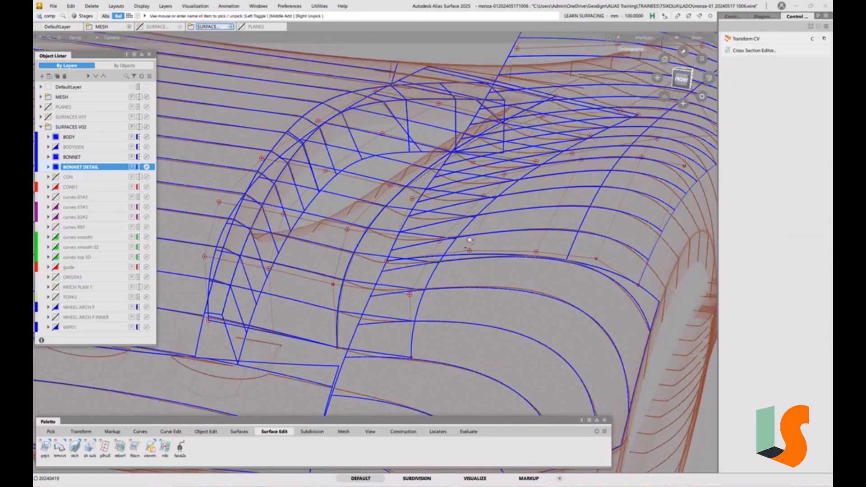
right_click_drag(424, 226, 470, 209, "alt+shift")
left_click_drag(470, 209, 464, 232, "alt+shift")
right_click_drag(541, 225, 522, 222, "alt+shift")
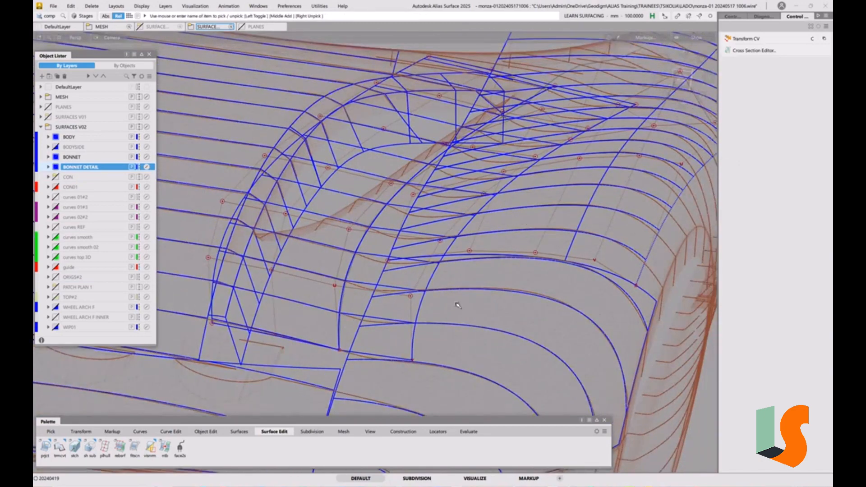
Step: Isolate the new draft surface together with the adjoining body surfaces it overlaps and switch to the top view
left_click(427, 288)
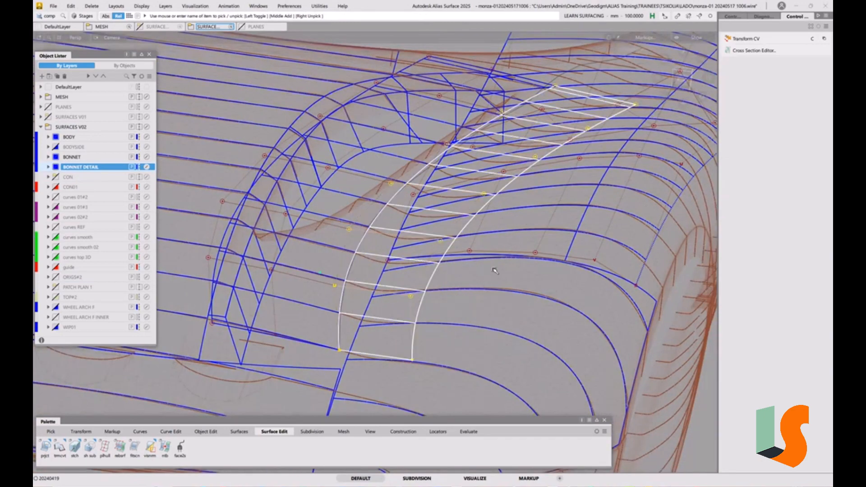
left_click(498, 277)
key("alt+h")
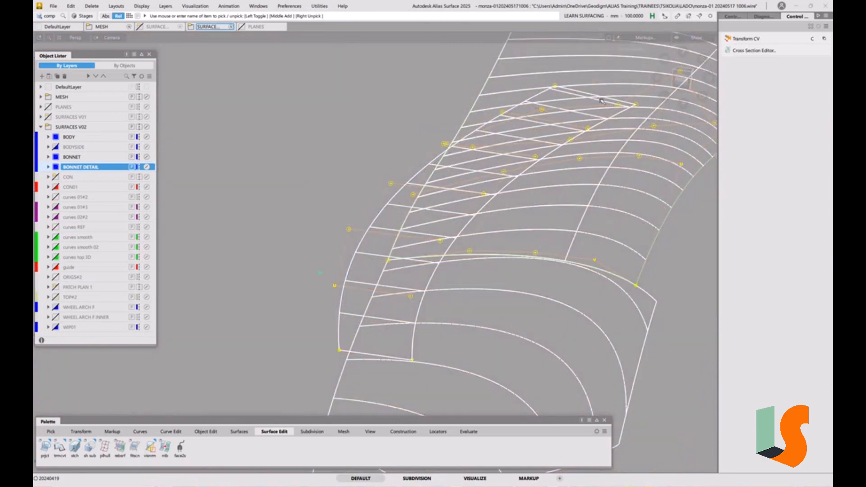
left_click(683, 82)
left_click(686, 68)
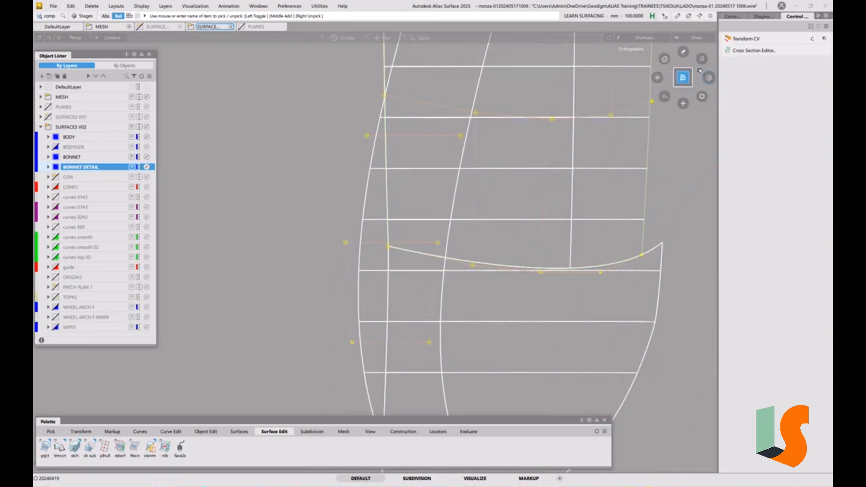
Step: Examine, ending in the top view, how the draft surface overlaps the adjoining body surfaces and crosses the seam between them
left_click_drag(532, 224, 397, 239, "alt+shift")
left_click_drag(503, 215, 478, 210, "alt+shift")
middle_click_drag(478, 210, 408, 237, "alt+shift")
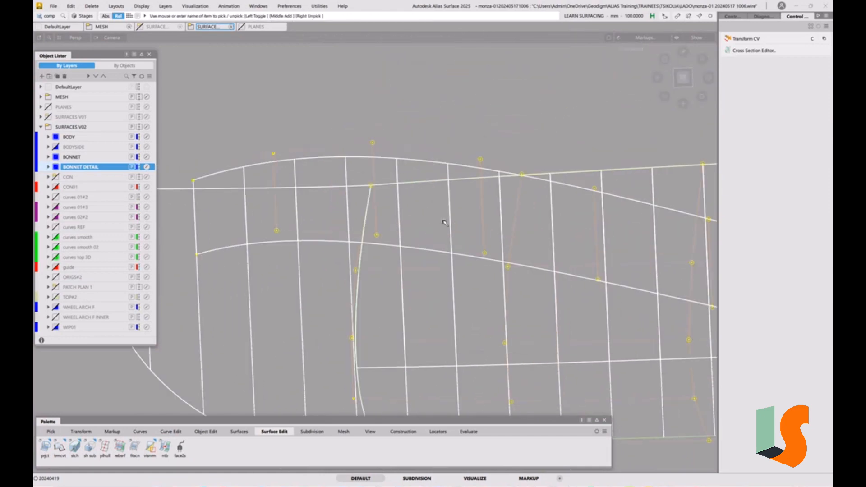
right_click_drag(412, 196, 421, 235, "alt+shift")
left_click_drag(420, 235, 401, 240, "alt+shift")
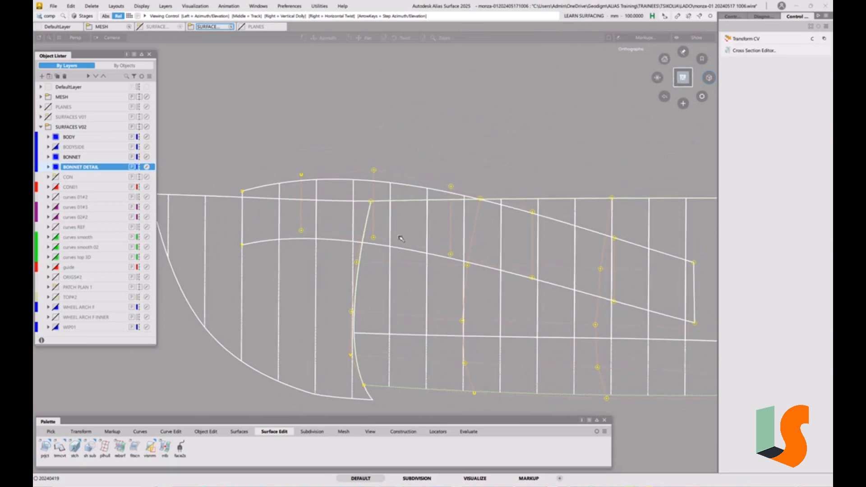
right_click_drag(400, 239, 397, 196, "alt+shift")
left_click(682, 78)
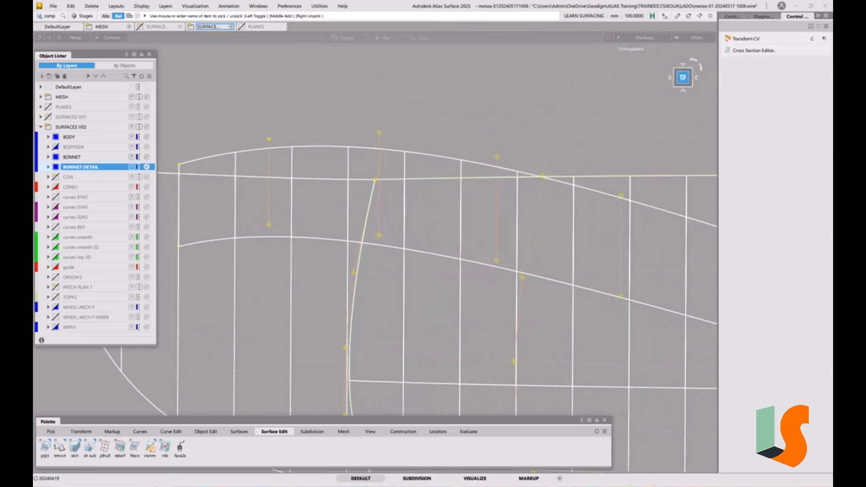
left_click_drag(393, 236, 399, 287, "ctrl+shift")
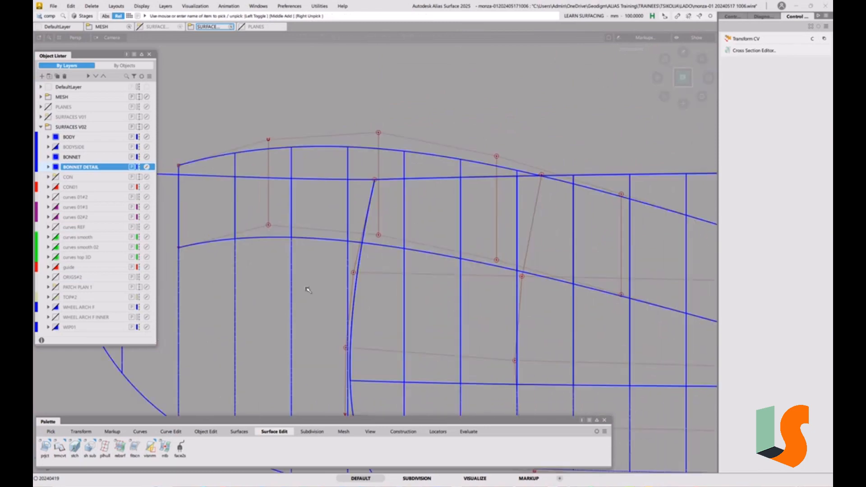
right_click_drag(309, 273, 326, 268, "alt+shift")
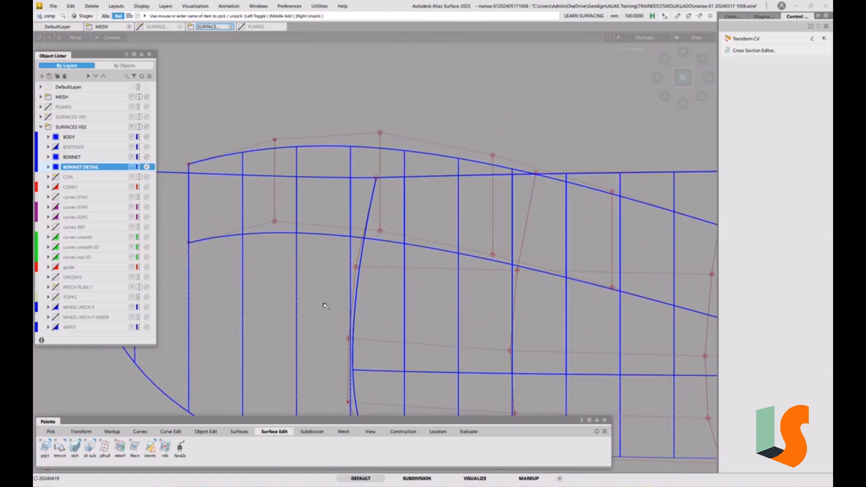
left_click(205, 432)
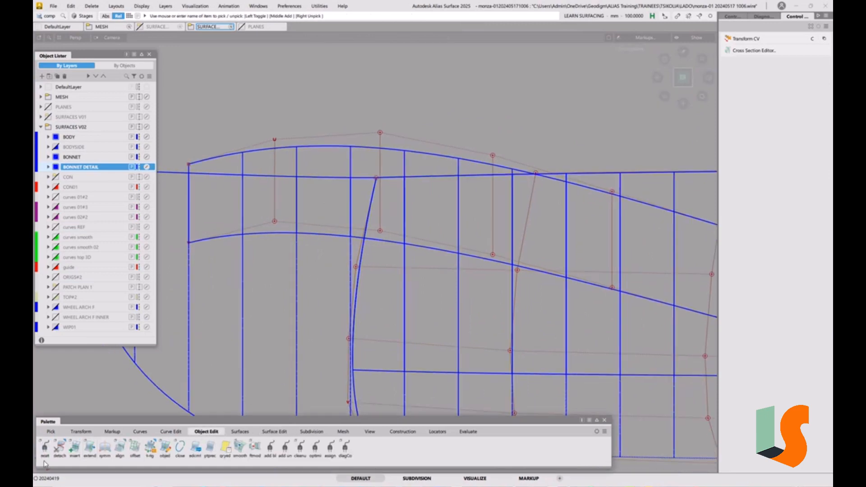
left_click(59, 448)
left_click(189, 208)
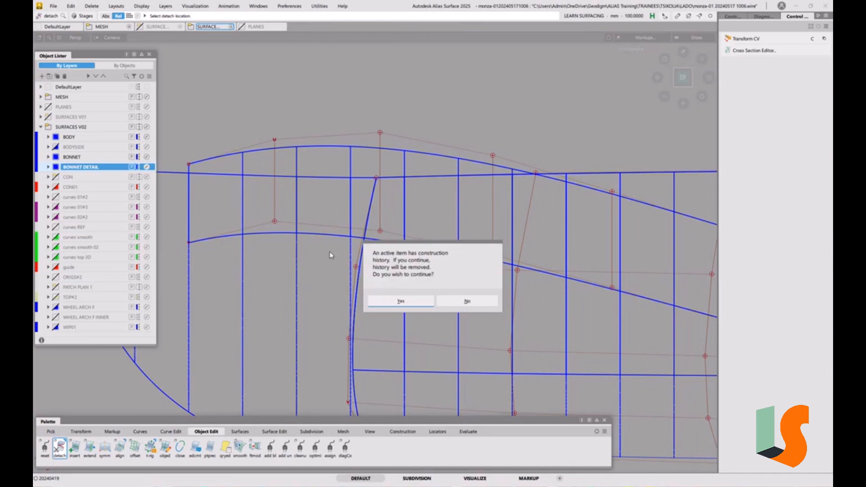
left_click(402, 300)
left_click_drag(263, 207, 328, 212)
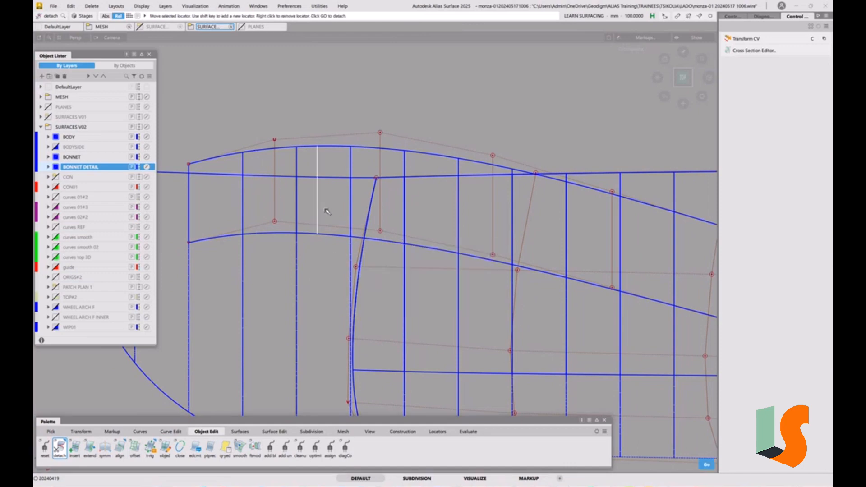
left_click(363, 246)
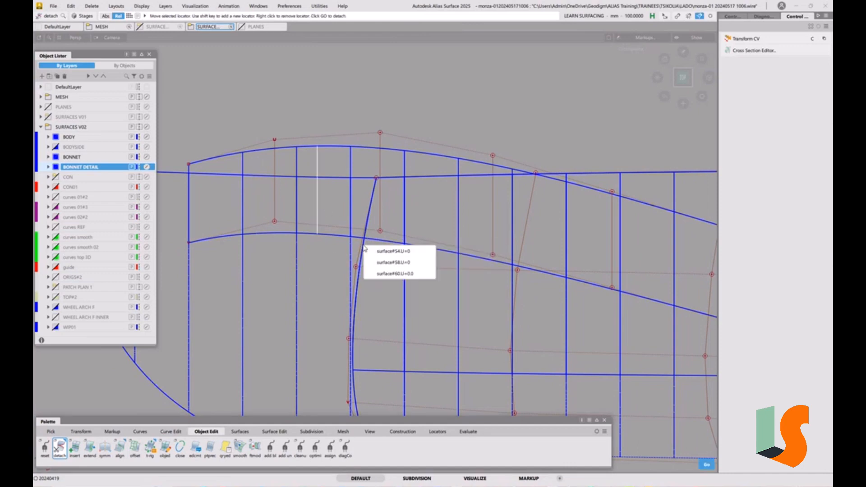
left_click(389, 254)
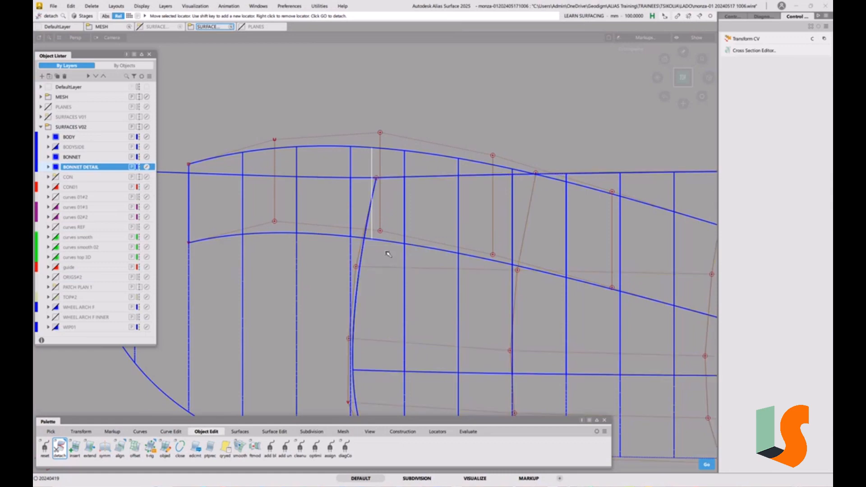
right_click(365, 247)
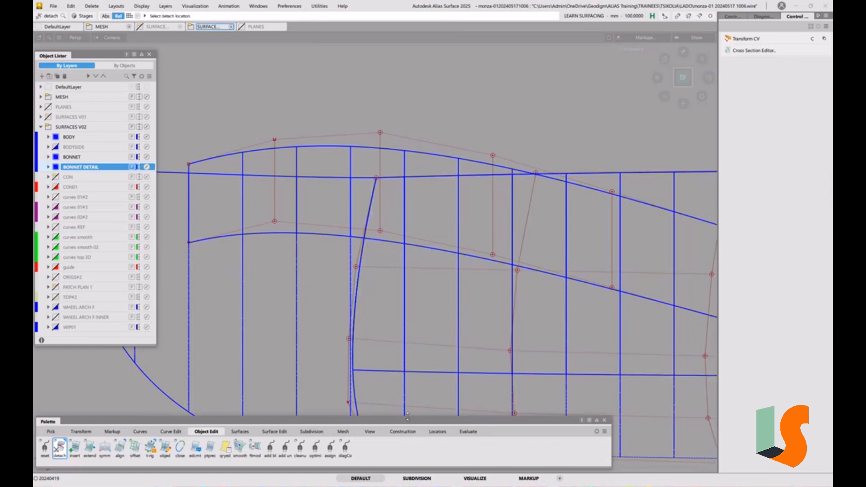
Step: Place a construction point on the seam between the body surfaces where the draft surface's inner edge crosses it
left_click(410, 431)
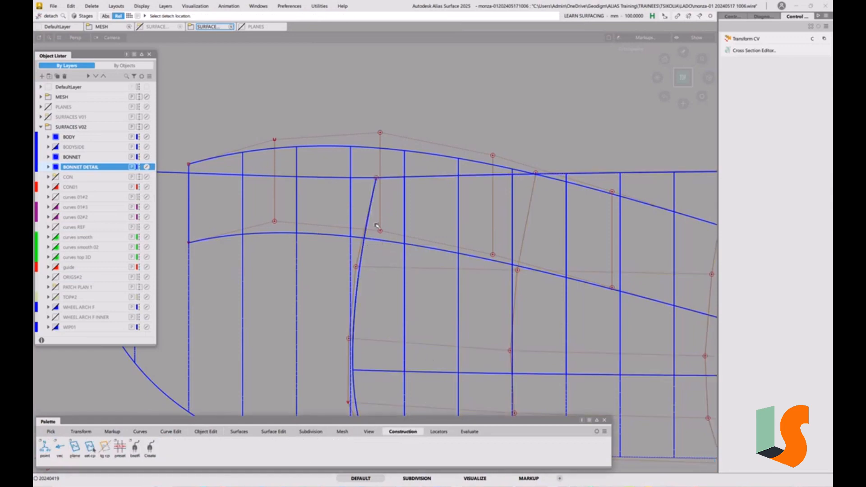
left_click(45, 448)
left_click(363, 256)
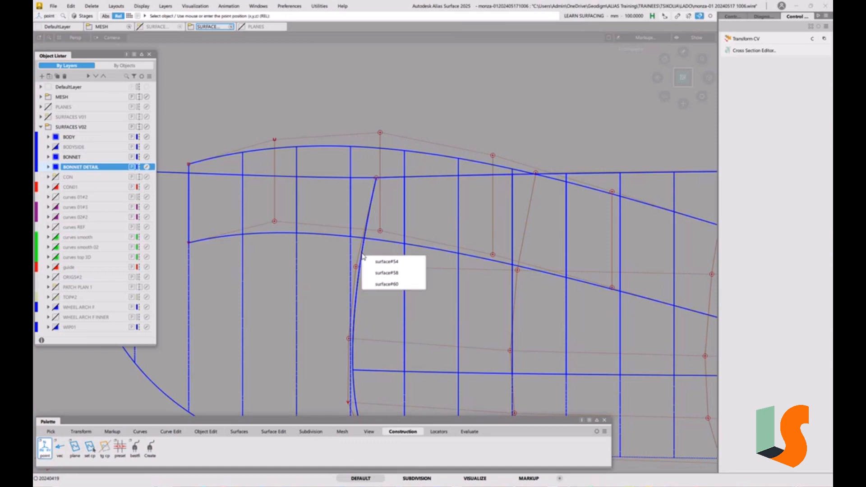
left_click(418, 262)
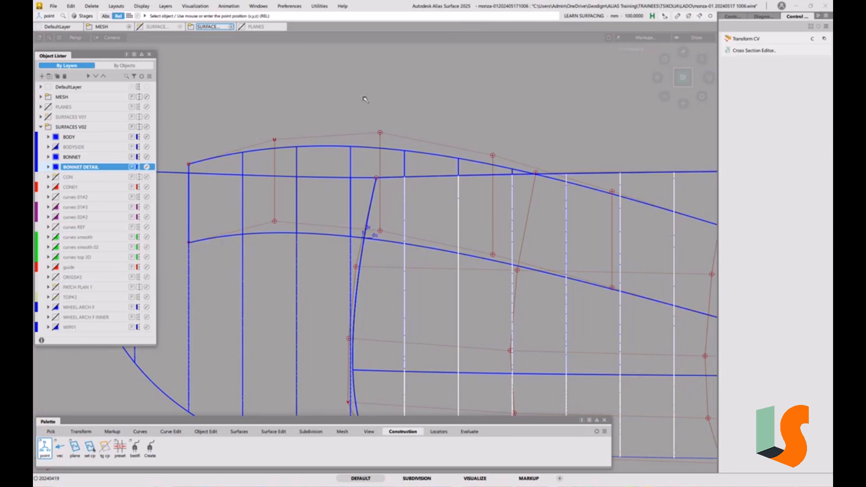
Step: Detach the draft surface into two patches at the construction point, without keeping originals and accepting removal of its history
left_click(274, 432)
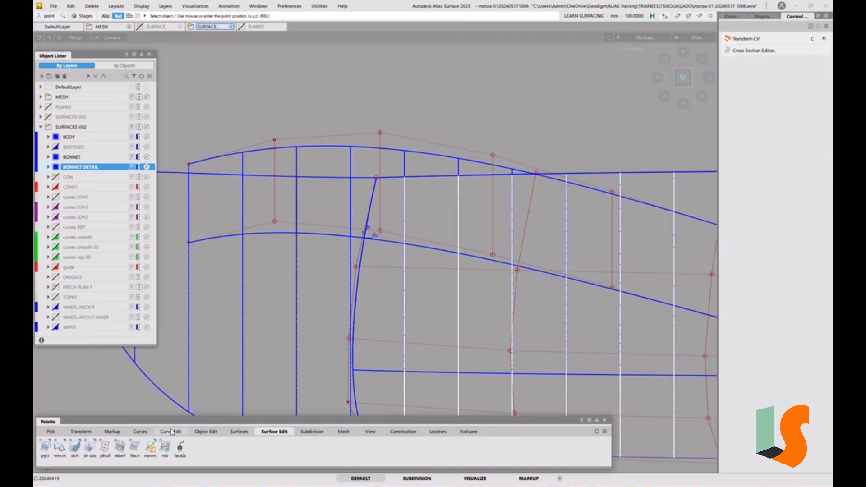
left_click(200, 432)
double_click(60, 448)
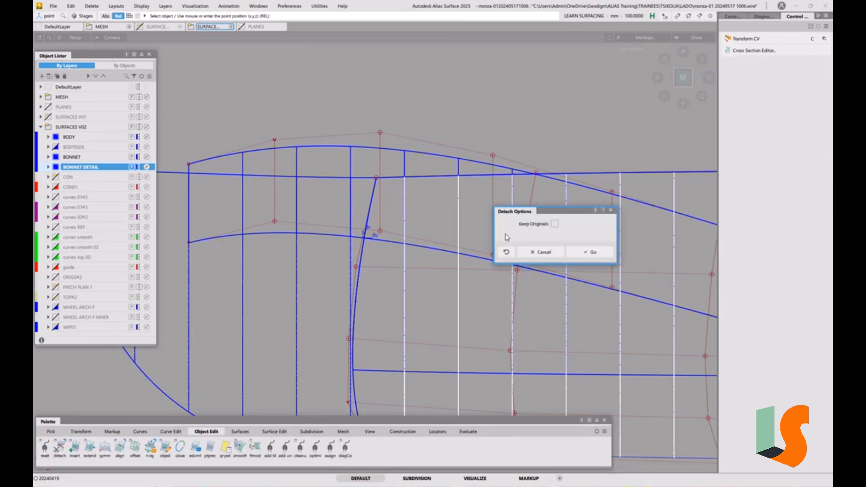
left_click(592, 252)
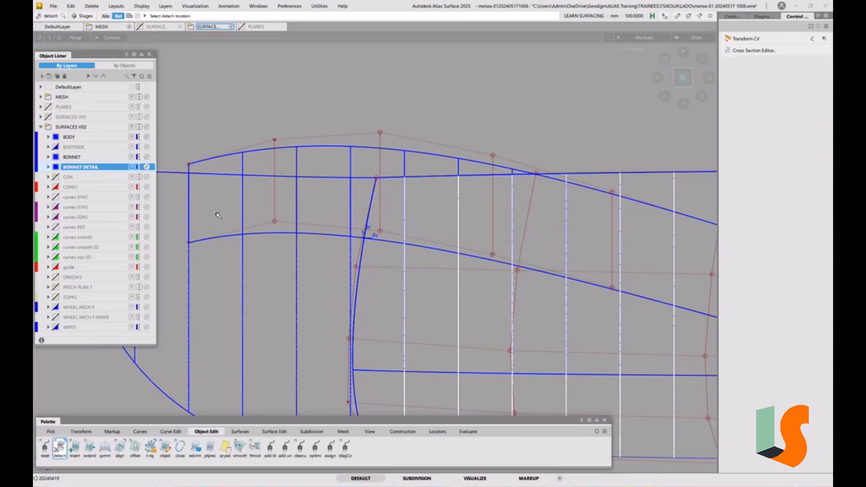
left_click(191, 206)
left_click(400, 299)
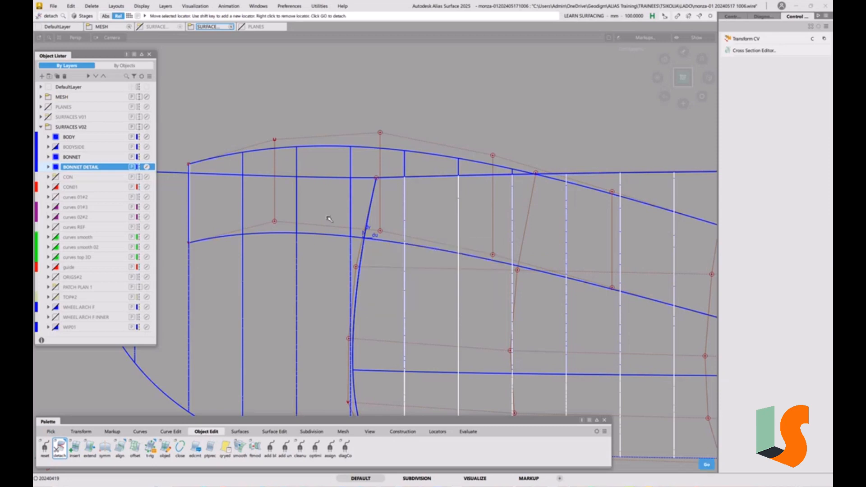
left_click(364, 236, "ctrl+alt")
key("space")
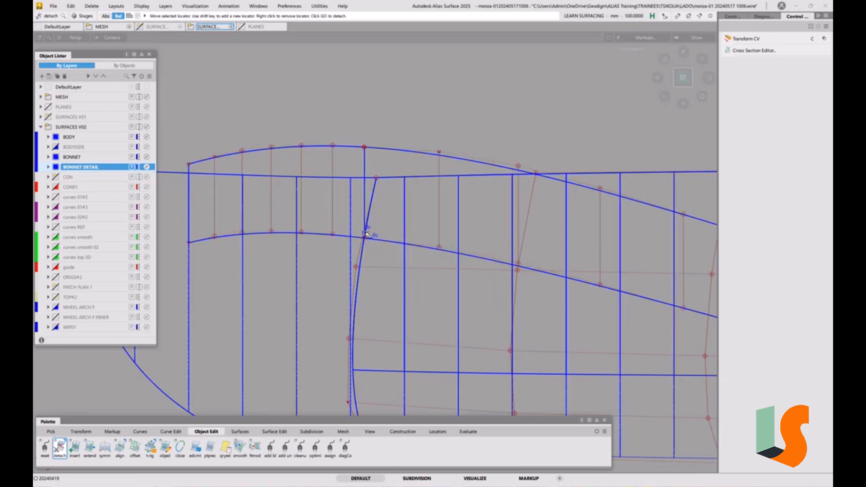
Step: Delete the construction point at the seam crossing
left_click(388, 252, "ctrl+shift")
left_click(389, 269)
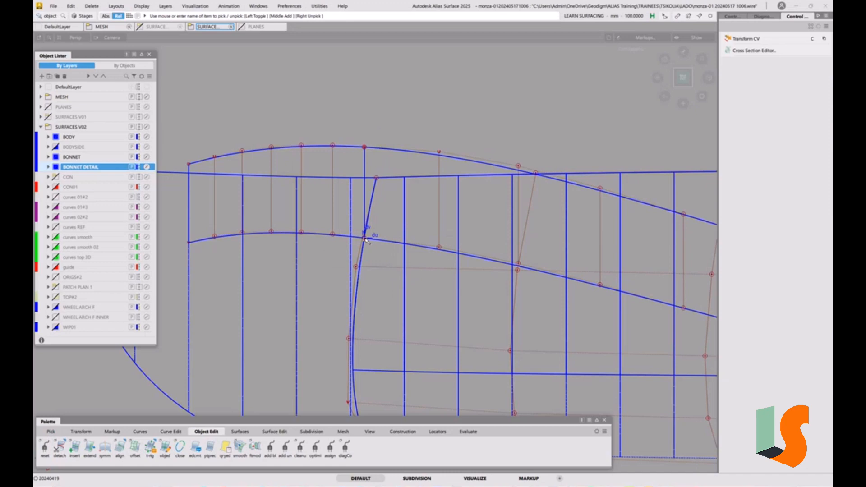
left_click(366, 239)
left_click(380, 245)
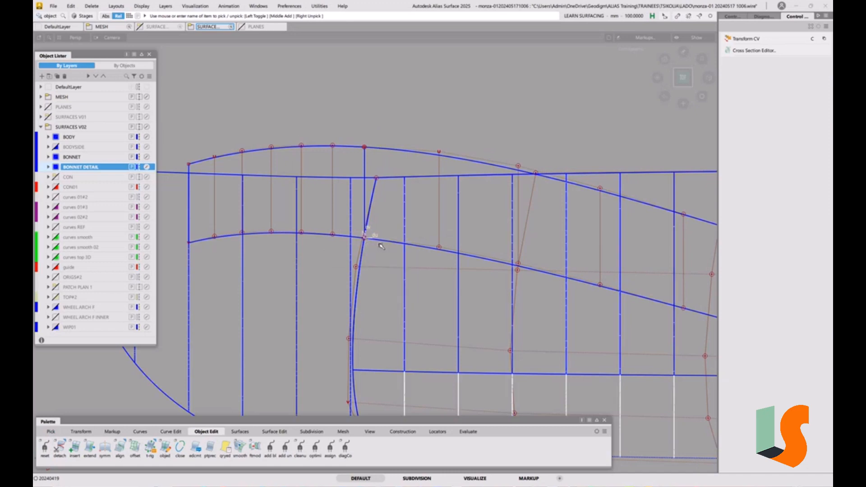
key("Delete")
left_click(398, 281)
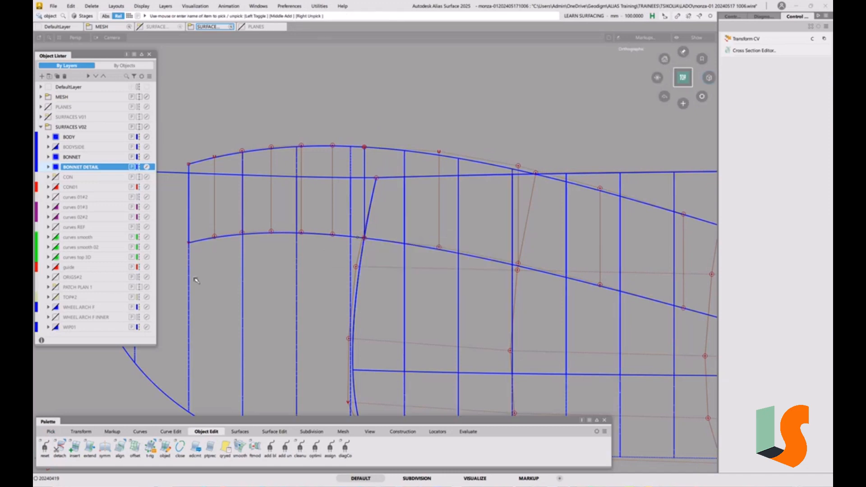
Step: Raise the degree across the shorter detached patch to 3, leaving it with single spans
left_click_drag(196, 280, 278, 299, "alt+shift")
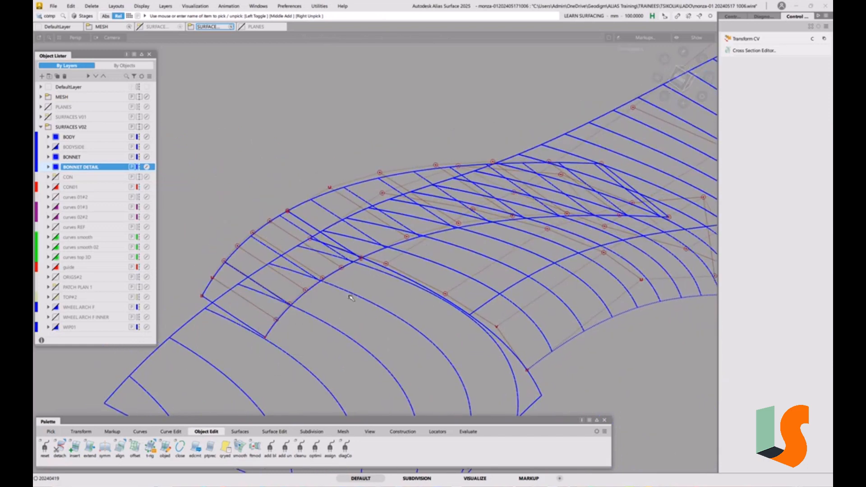
left_click(273, 257)
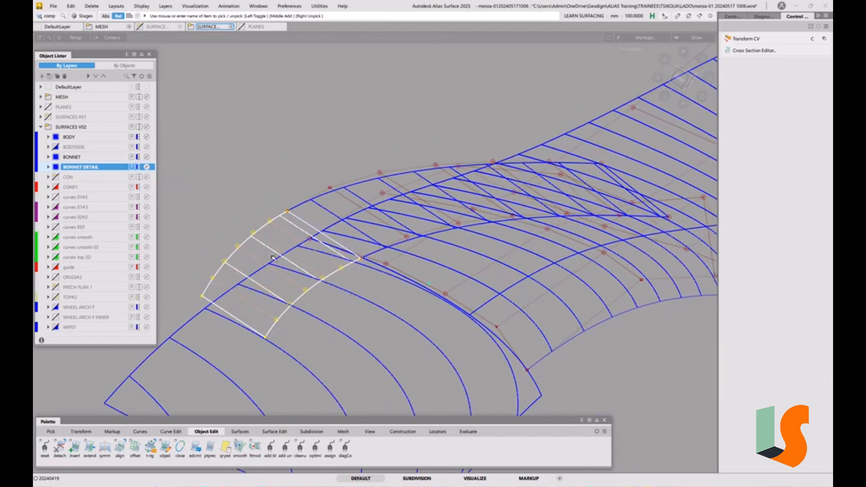
key("p")
left_click(386, 275)
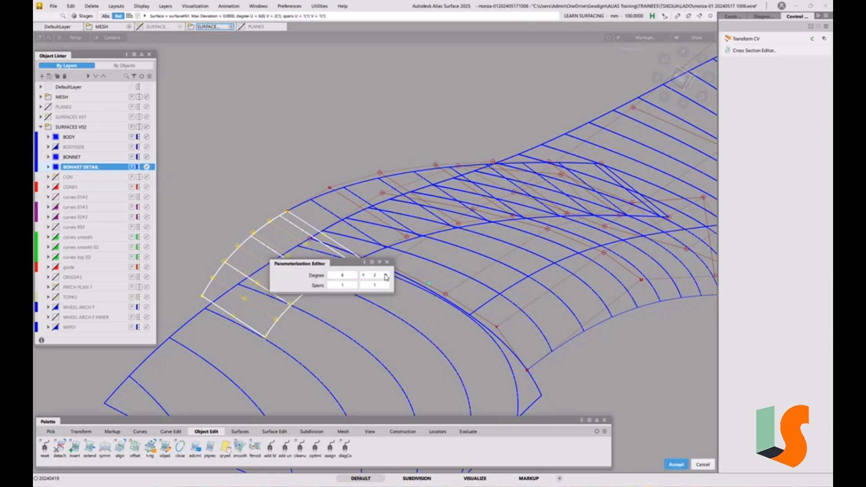
left_click(385, 275)
left_click(386, 262)
left_click(381, 329)
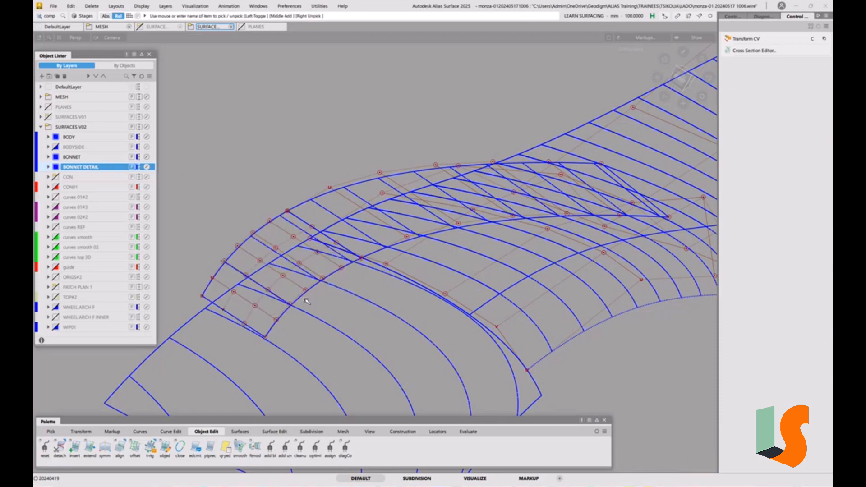
Step: Align the shorter patch's inner edge to the body surface beneath it using G2 continuity and the Project alignment type
left_click_drag(307, 302, 376, 364, "alt+shift")
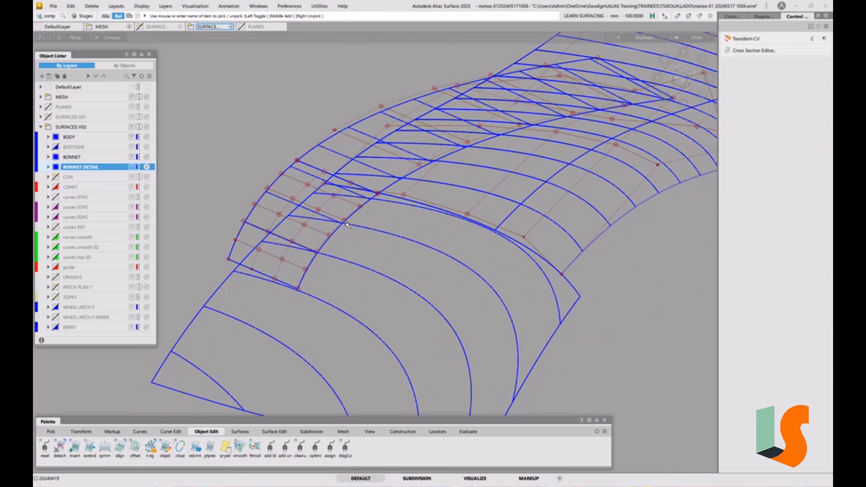
double_click(120, 449)
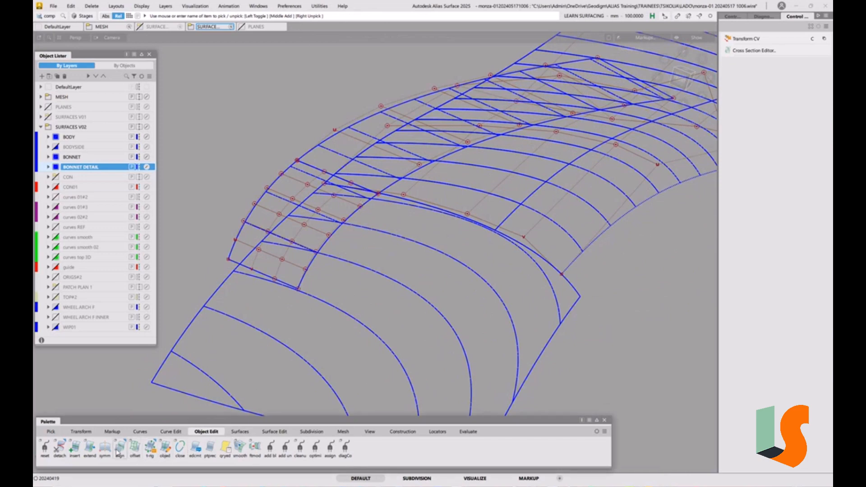
left_click(147, 80)
left_click(148, 122)
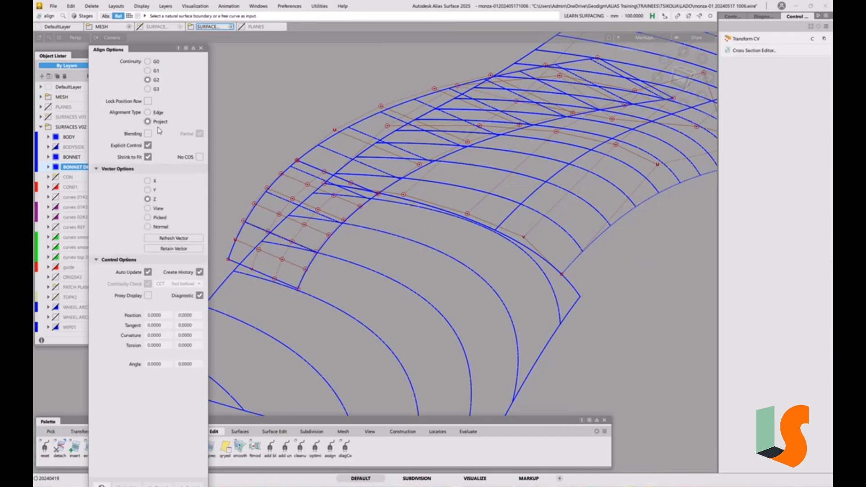
left_click(335, 234)
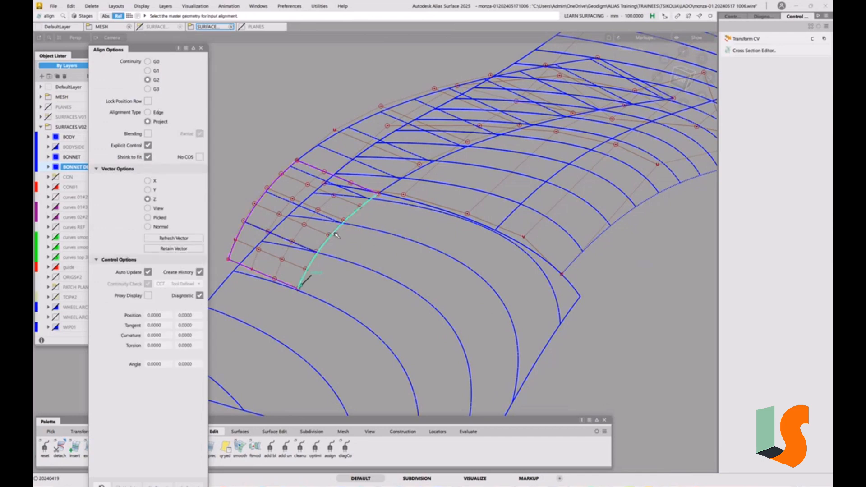
left_click(231, 277)
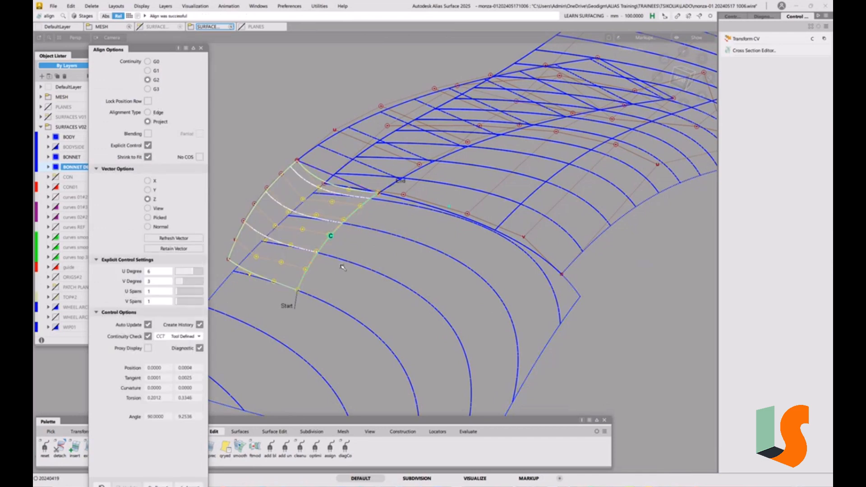
Step: Align the longer patch's inner edge to the adjoining body surface with G2 projected continuity and a V degree of 3
left_click_drag(362, 282, 379, 253, "alt+shift")
middle_click_drag(378, 253, 384, 307, "alt+shift")
left_click_drag(433, 270, 433, 221, "ctrl+shift")
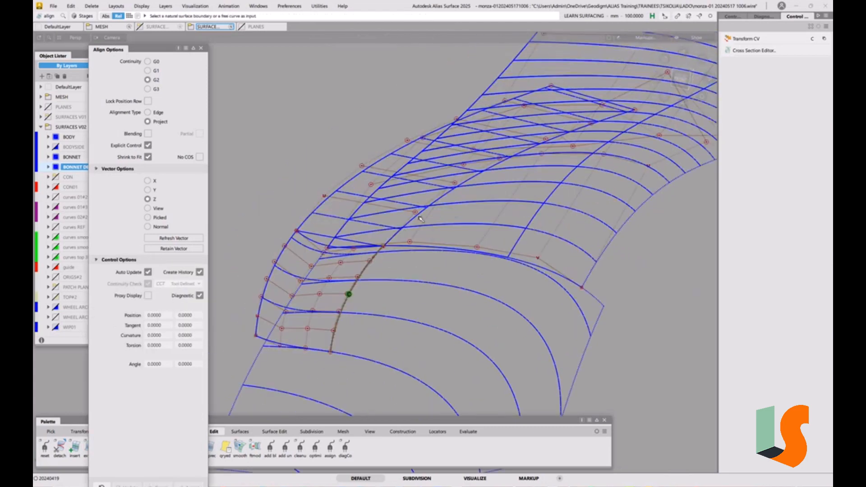
left_click(417, 215)
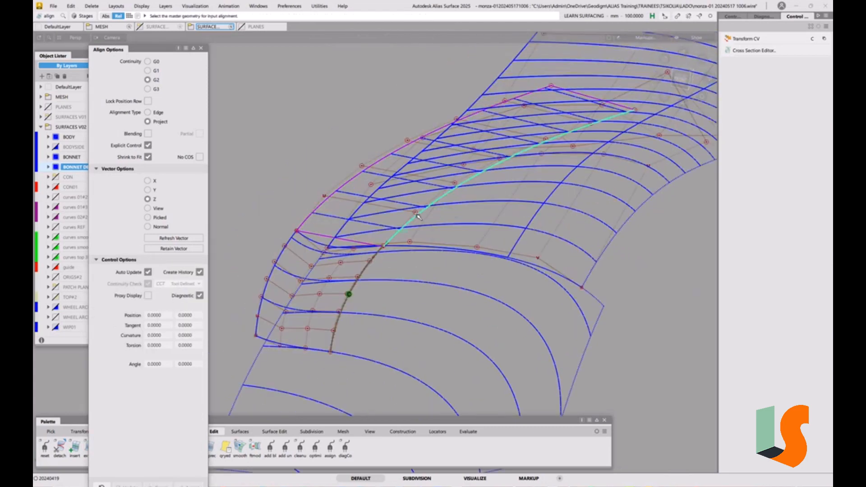
left_click(501, 214)
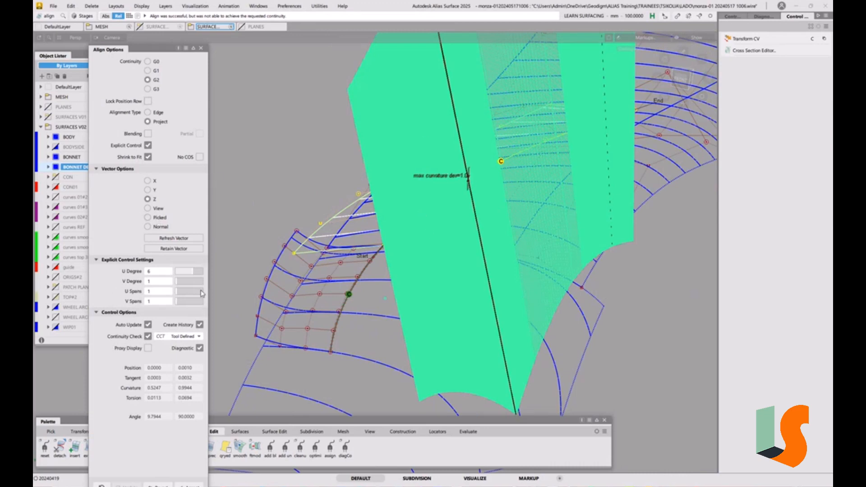
left_click_drag(177, 282, 183, 284)
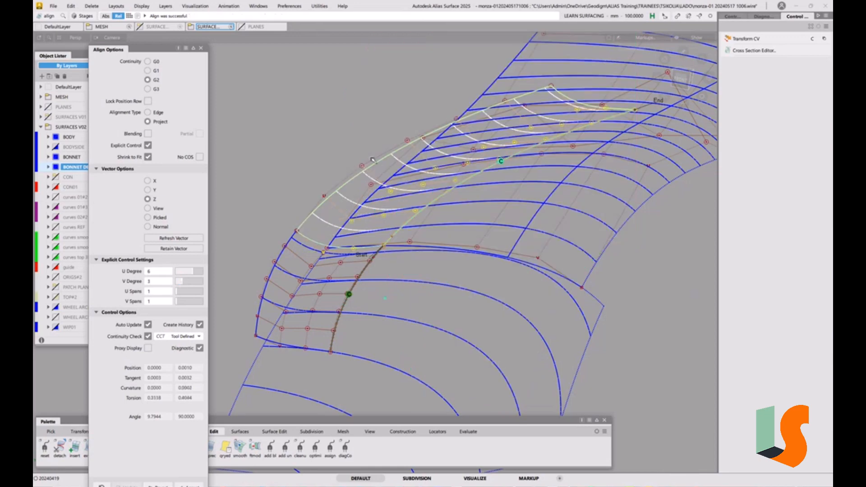
Step: Bring back the surrounding surfaces and reference mesh, and compare the two aligned patches with them
left_click_drag(377, 165, 452, 132, "alt+shift")
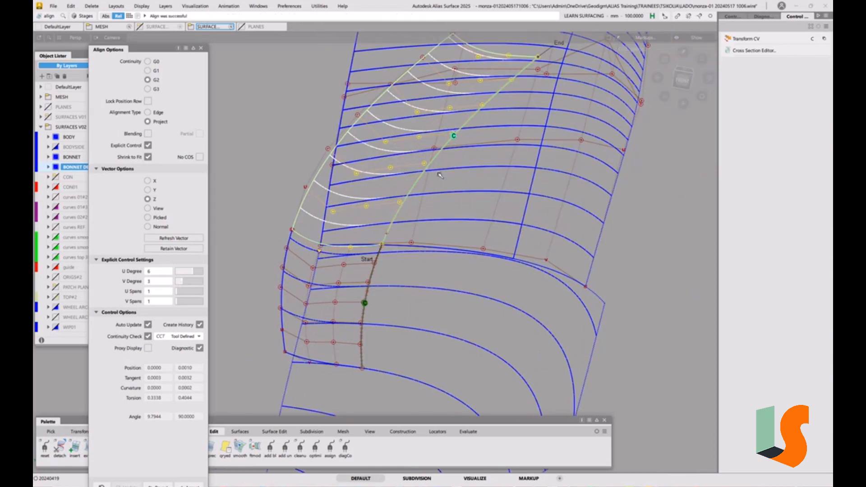
left_click_drag(440, 175, 444, 243, "ctrl+shift")
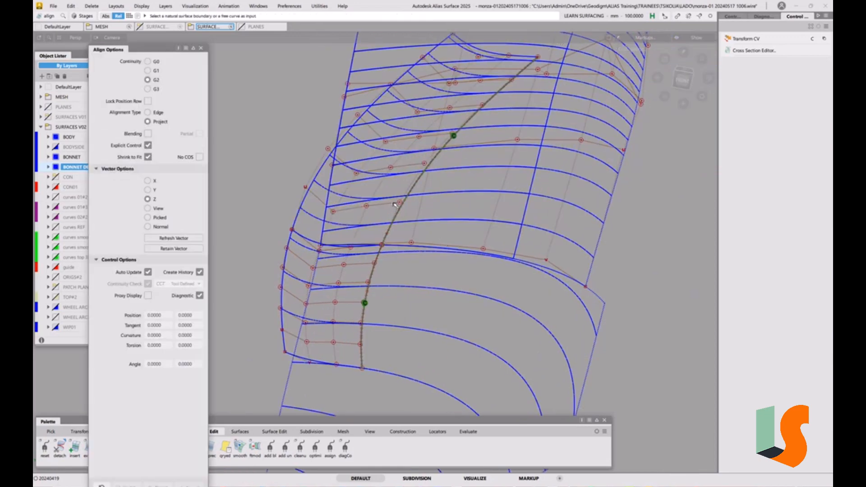
right_click_drag(361, 192, 401, 180, "alt+shift")
middle_click_drag(401, 181, 403, 250, "alt+shift")
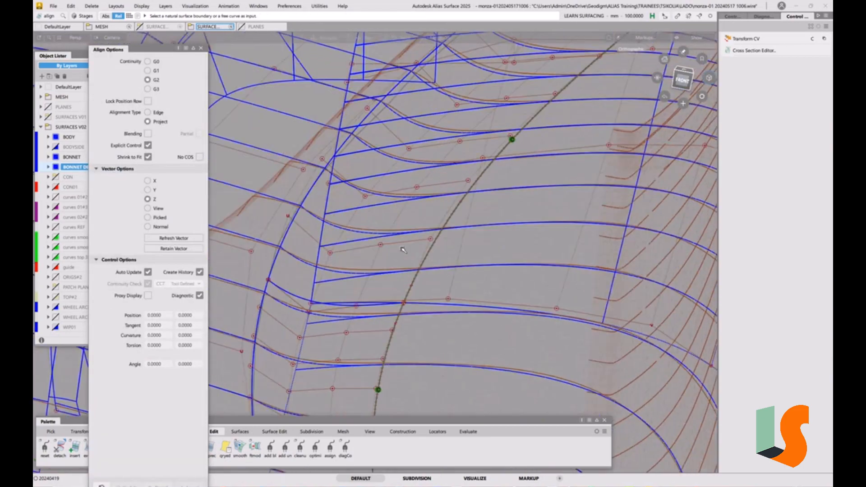
left_click_drag(403, 249, 477, 143, "alt+shift")
left_click_drag(534, 92, 447, 175, "alt+shift")
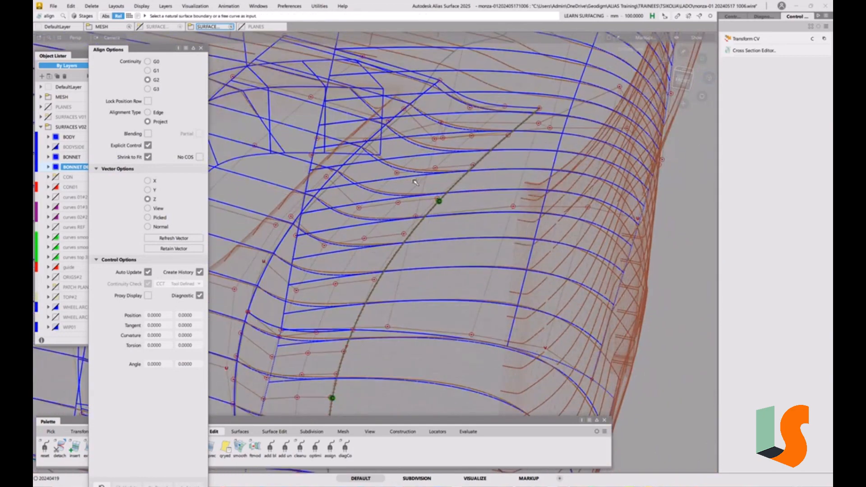
Step: Query the longer patch's construction history to review its alignment settings and continuity along the inner edge
left_click_drag(425, 215, 400, 215, "ctrl+shift")
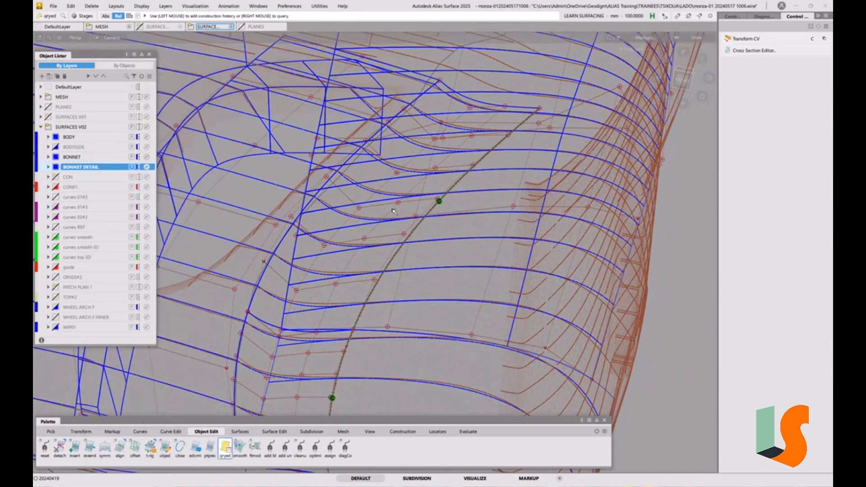
left_click(395, 211)
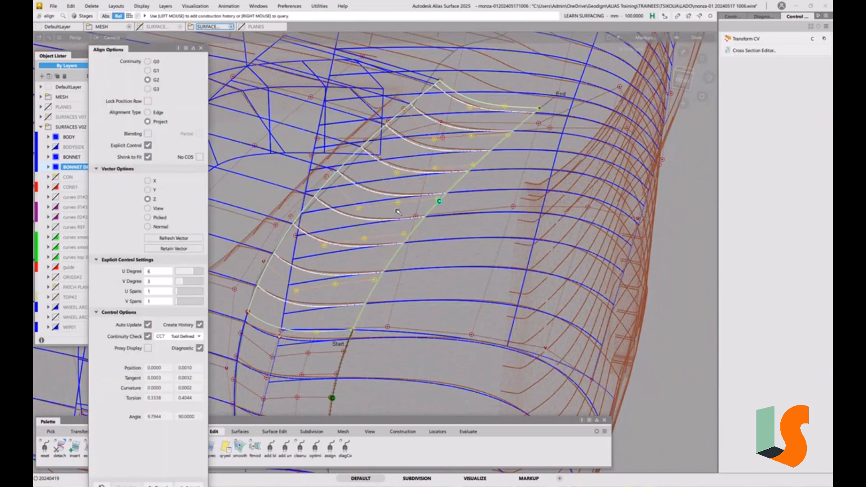
mouse_move(407, 209)
left_mouse_down("alt+shift")
mouse_move(433, 208)
mouse_move(409, 208)
left_mouse_up("alt+shift")
middle_click_drag(324, 389, 366, 291, "alt+shift")
Step: Select the shorter patch to review its control points beside the longer patch, and clear the selection
left_click_drag(366, 291, 363, 272, "ctrl+shift")
left_click(341, 294, "ctrl+shift")
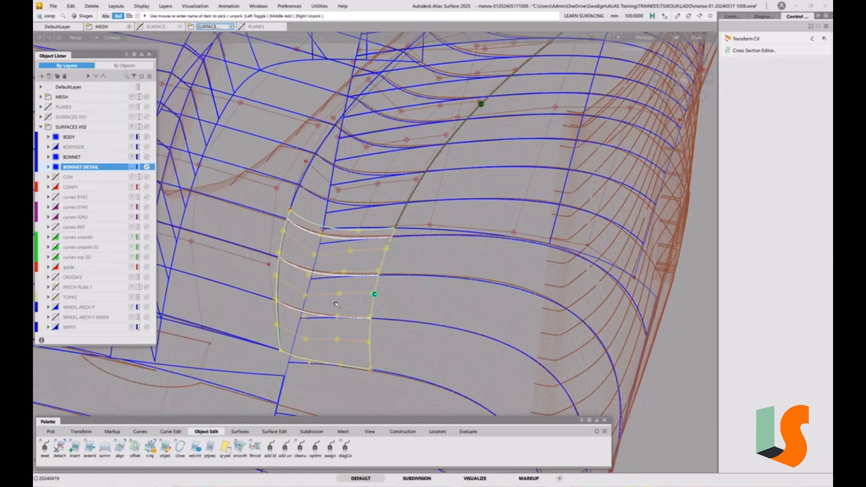
right_click_drag(341, 291, 379, 275, "alt+shift")
middle_click_drag(379, 275, 279, 366, "alt+shift")
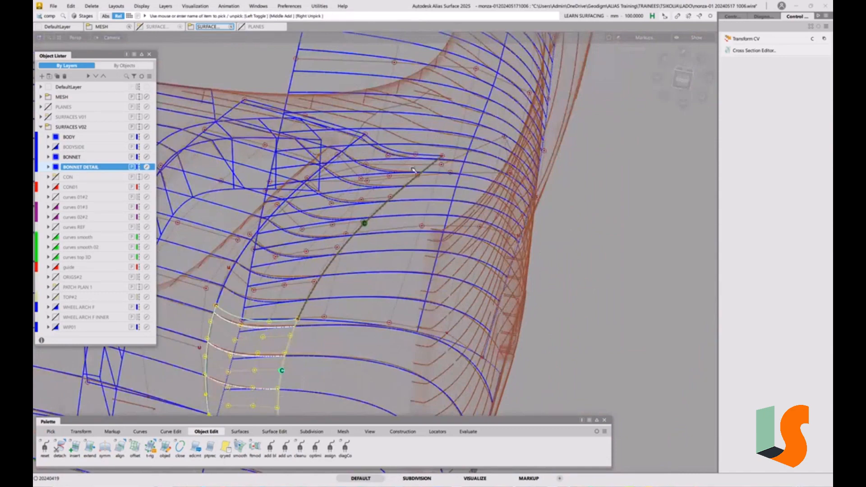
left_click_drag(413, 170, 457, 178, "alt+shift")
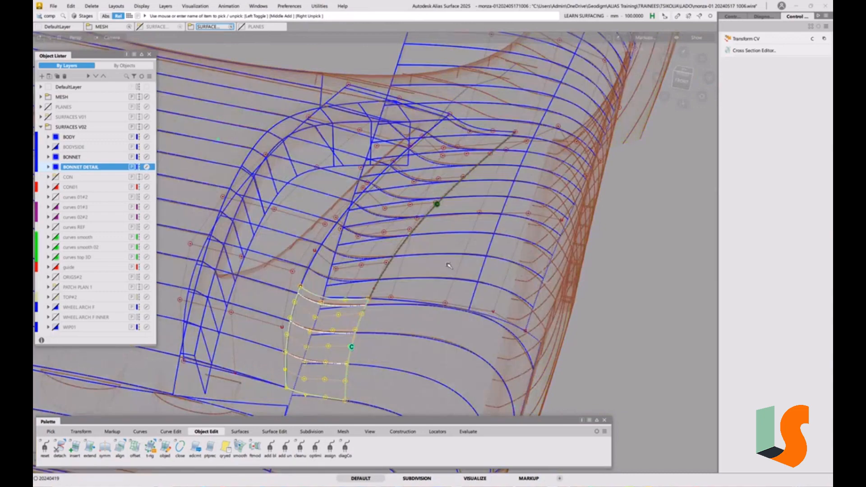
left_click(451, 190)
left_click(444, 202)
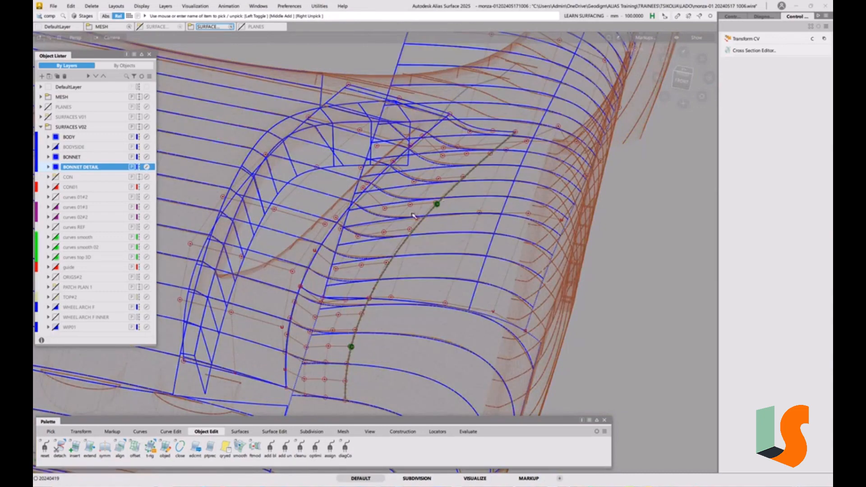
Step: Examine from several angles how both patches and their trim edge flow across the body surfaces against the reference mesh
left_click_drag(415, 211, 406, 245, "alt+shift")
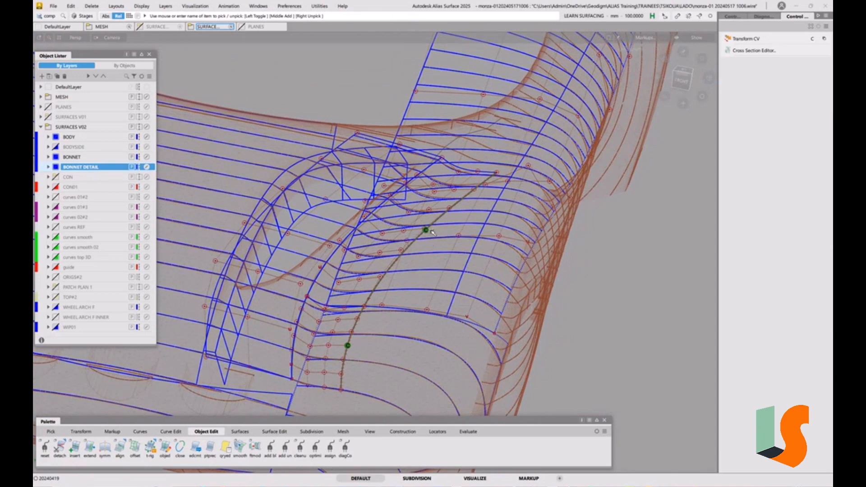
left_click_drag(414, 271, 416, 204, "alt+shift")
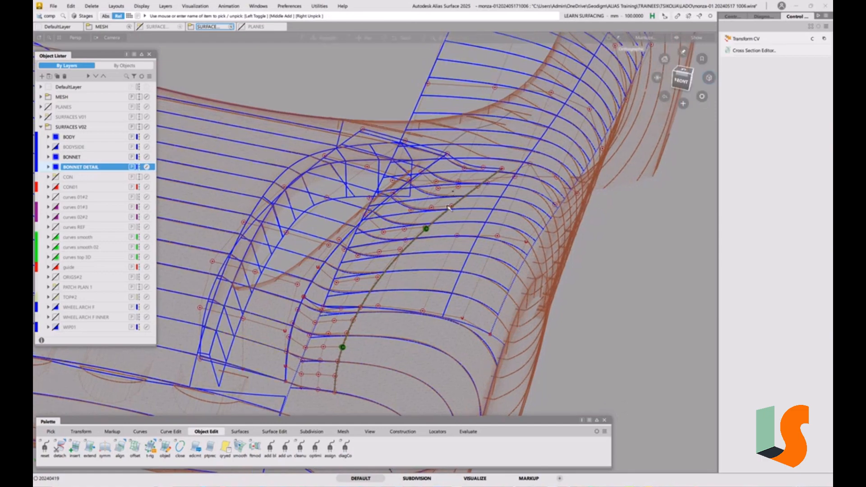
right_click_drag(453, 194, 407, 198, "alt+shift")
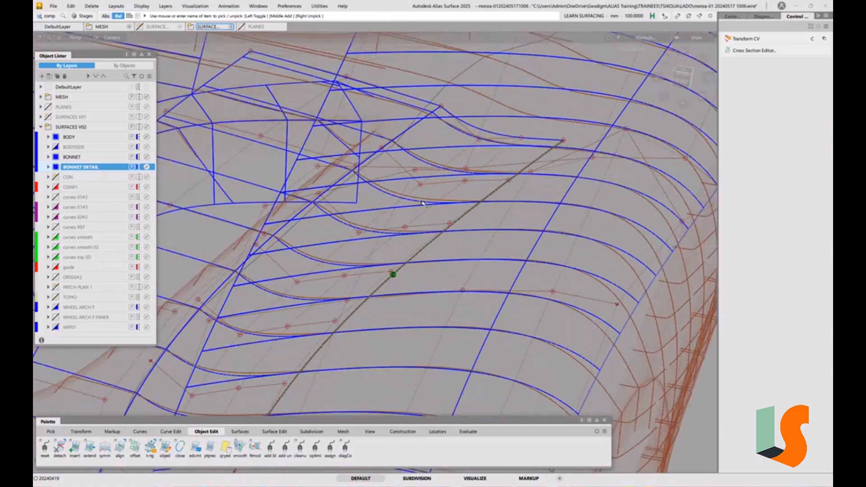
right_click_drag(417, 189, 450, 191, "alt+shift")
middle_click_drag(462, 152, 415, 187, "alt+shift")
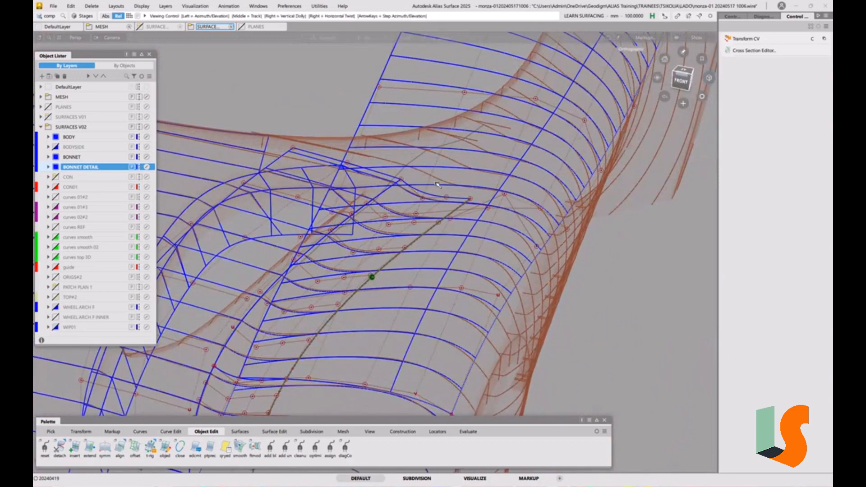
mouse_move(437, 183)
right_mouse_down("alt+shift")
mouse_move(436, 202)
mouse_move(439, 192)
right_mouse_up("alt+shift")
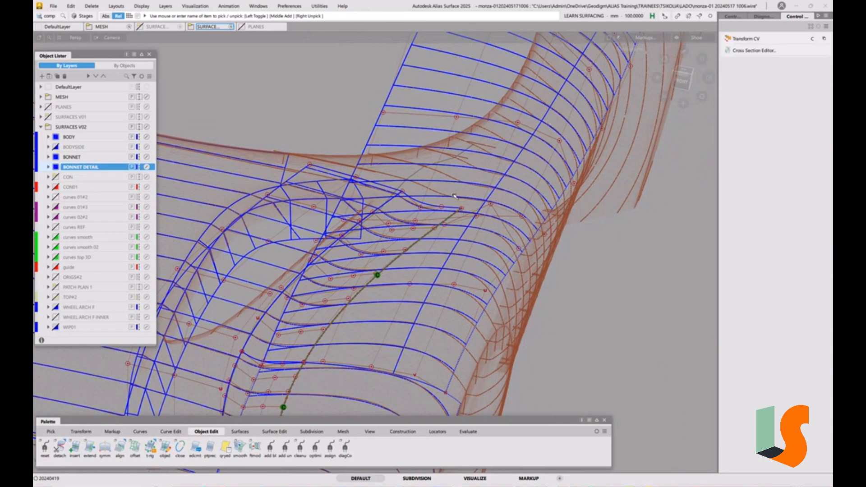
left_click_drag(514, 157, 509, 161, "alt+shift")
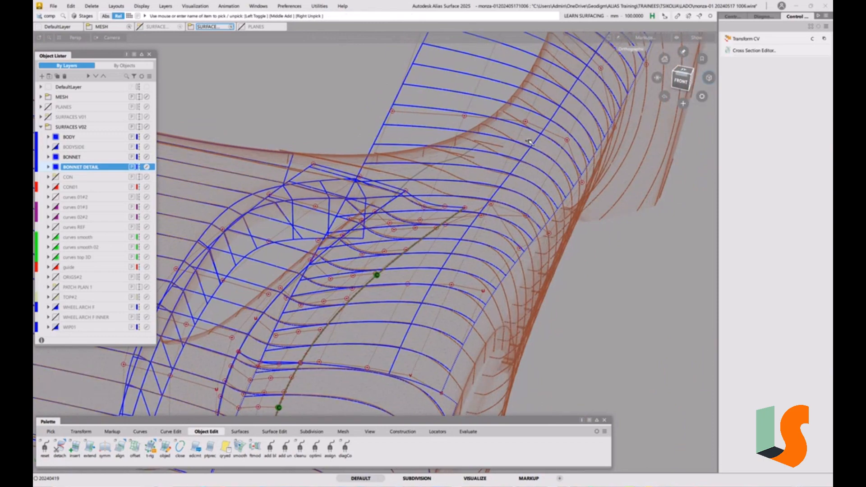
middle_click_drag(513, 161, 430, 221, "alt+shift")
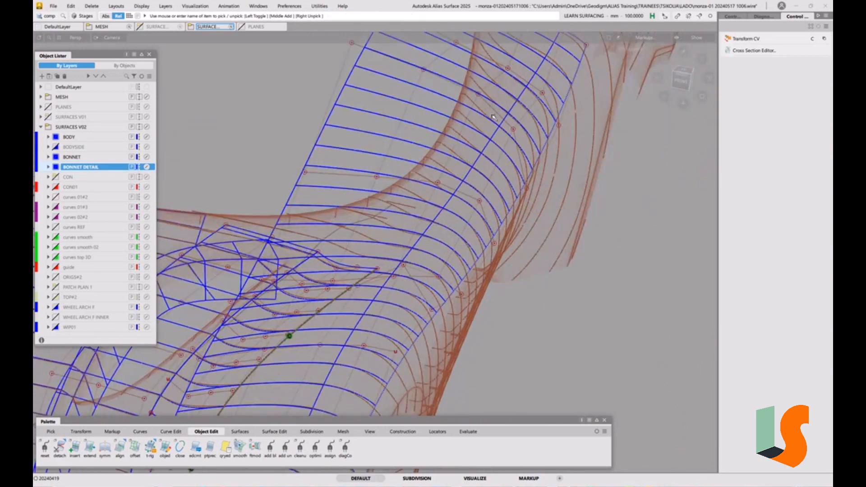
left_click_drag(384, 252, 381, 242, "alt+shift")
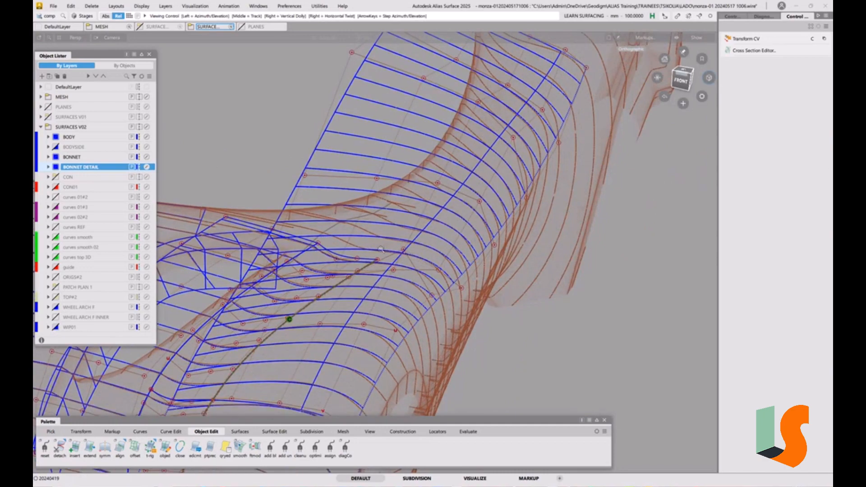
right_click_drag(381, 246, 382, 262, "alt+shift")
left_click_drag(380, 261, 387, 218, "alt+shift")
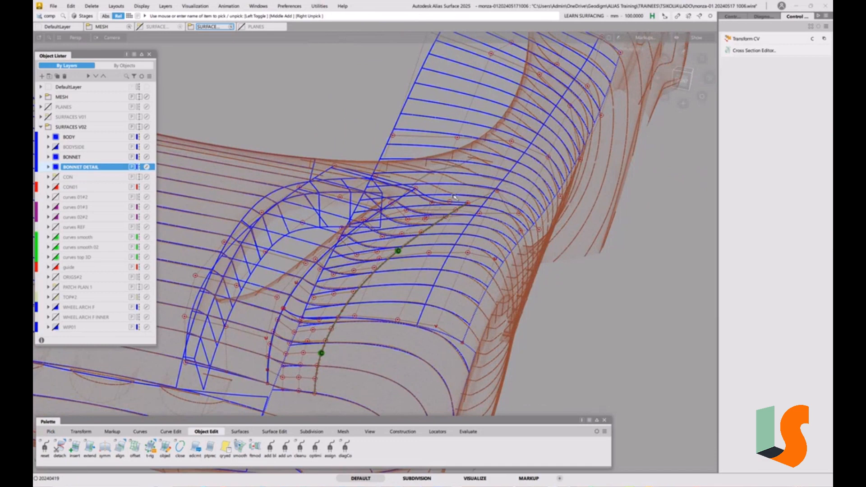
left_click_drag(444, 223, 391, 250, "alt+shift")
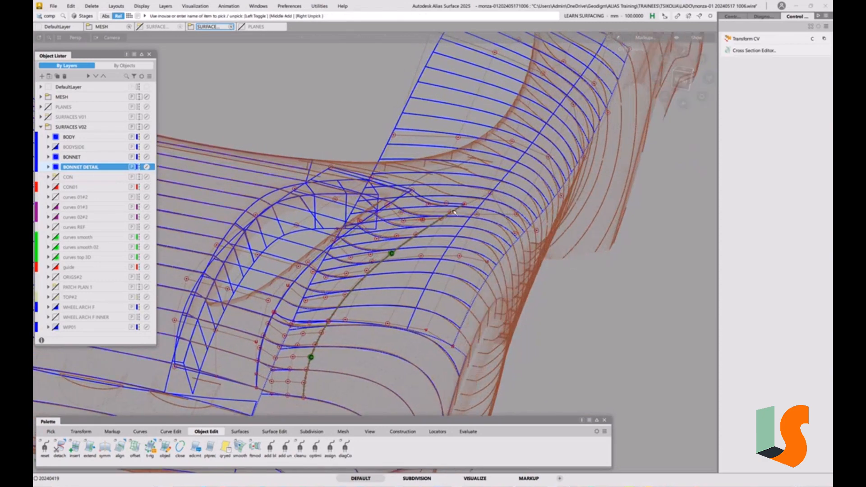